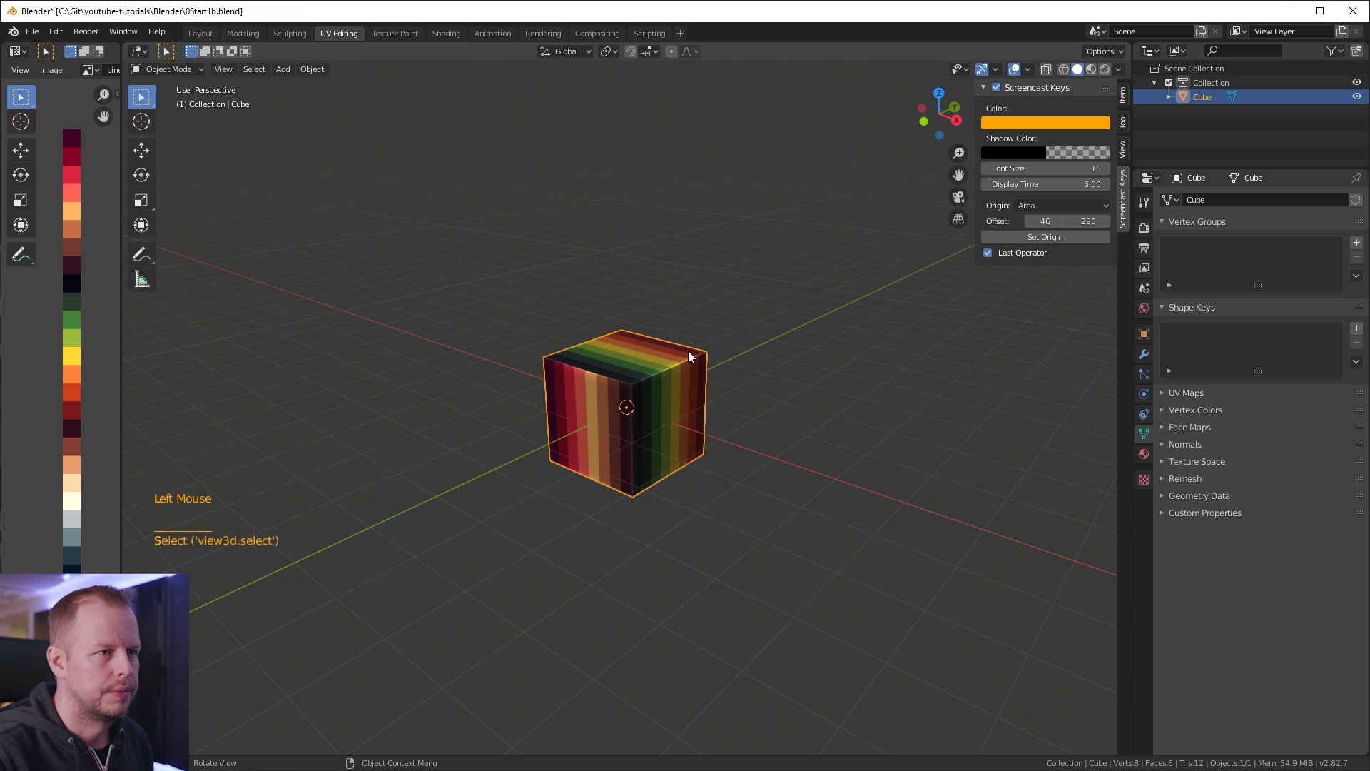
Duplicate the cube in place, hide the duplicate and keep the original cube selected for editing.
middle_click_drag(688, 350, 691, 338)
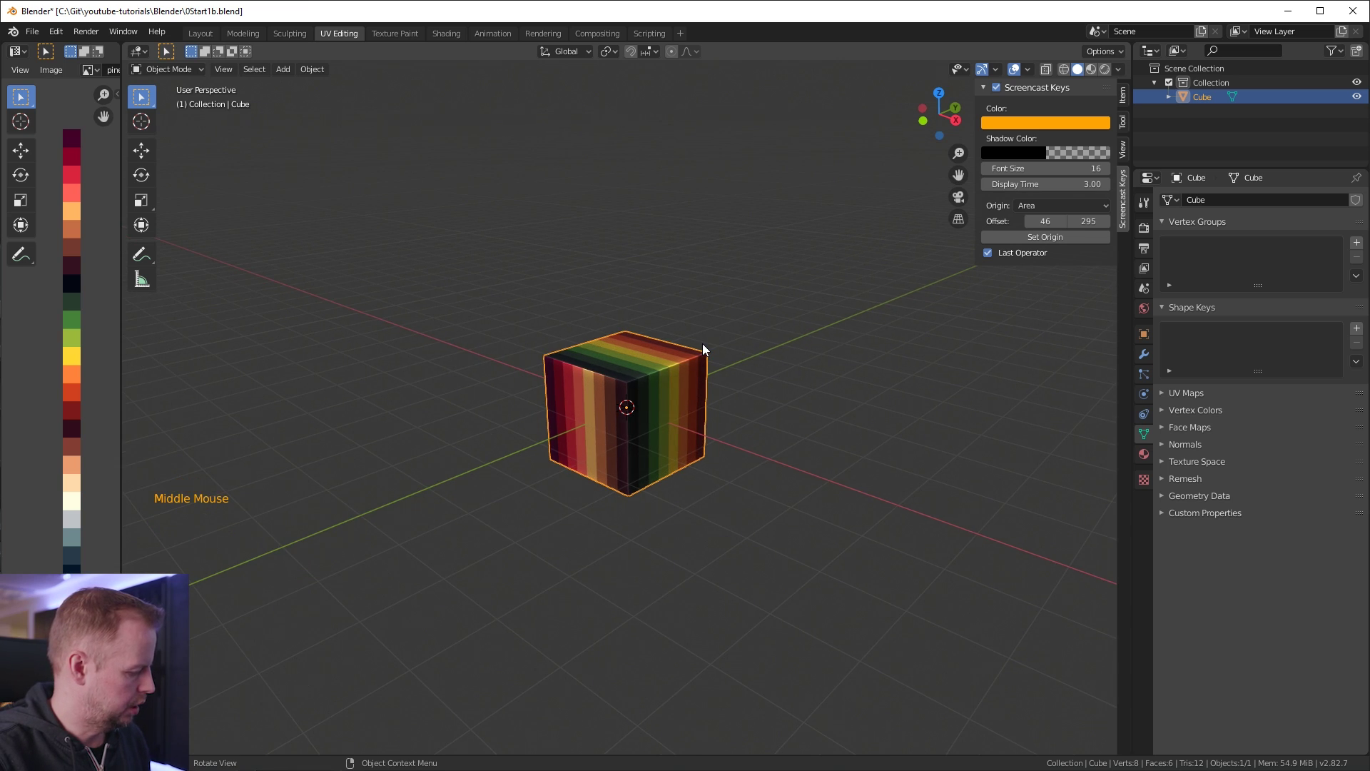
key("shift+d")
left_click(655, 367)
middle_click_drag(655, 367, 717, 356)
key("Tab")
left_click(631, 373)
key("Tab")
left_click(641, 381)
Cut a centred vertical edge loop through the cube and delete the faces of one half.
key("Tab")
key("ctrl+r")
left_click(614, 375)
right_click(654, 360)
key("3")
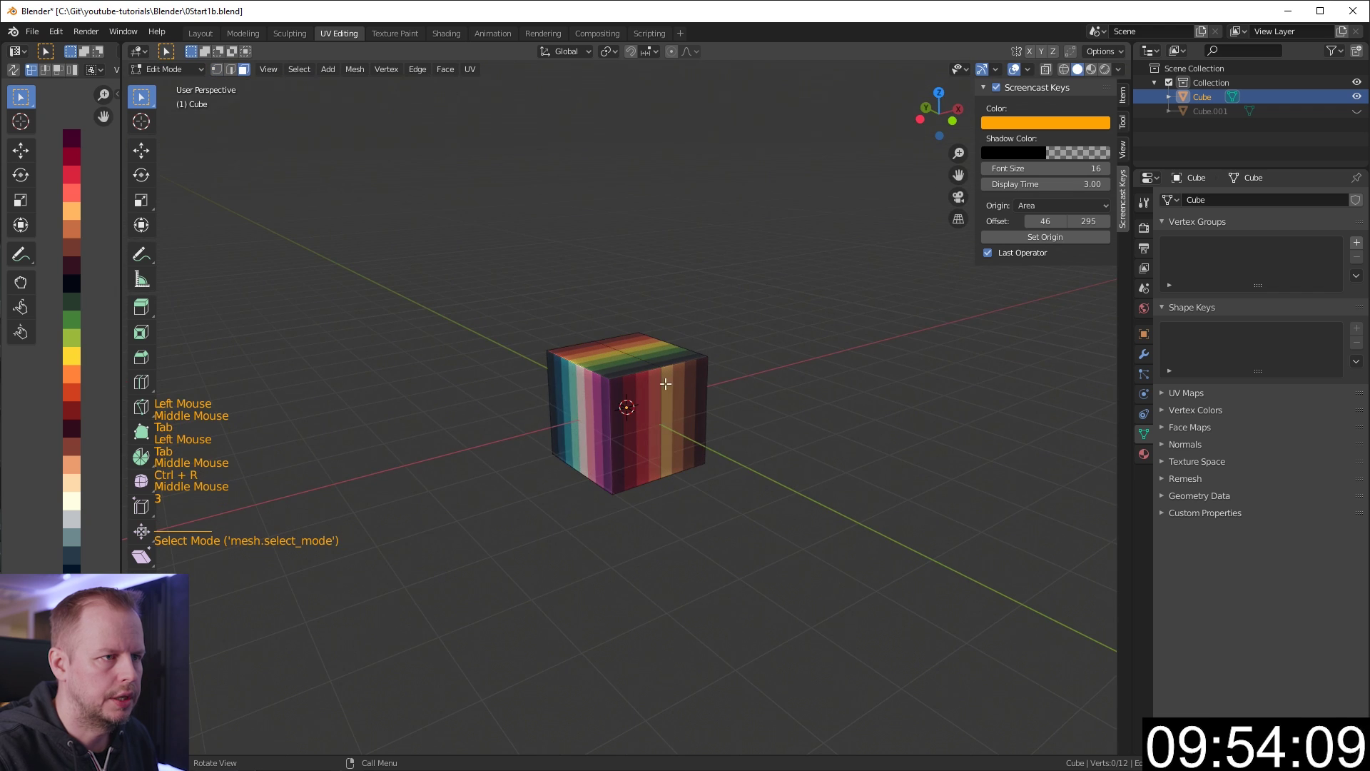
left_click(592, 408)
key("Delete")
left_click(593, 408)
Add an X-axis Mirror modifier with Clipping enabled to the half cube and return to Object Mode.
left_click(1146, 353)
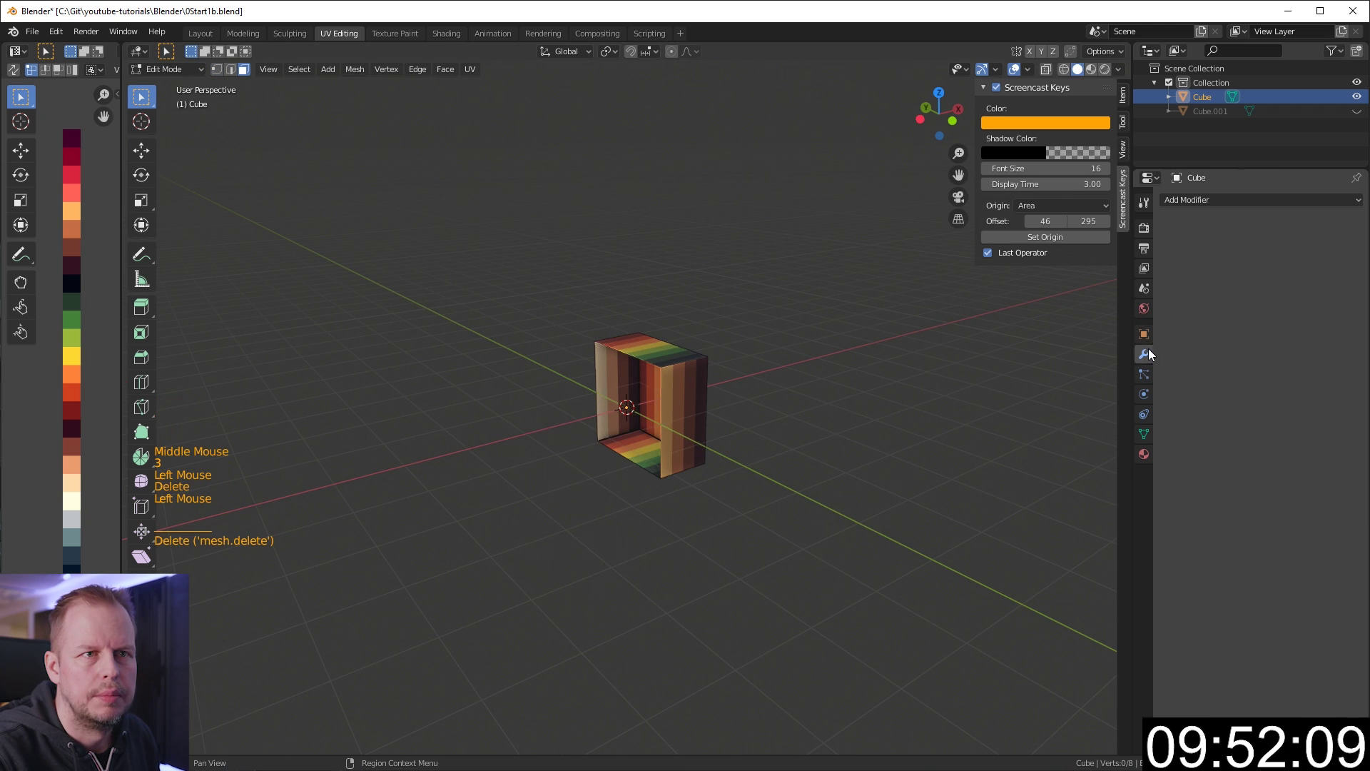
left_click(1217, 200)
left_click(1106, 344)
left_click(1286, 383)
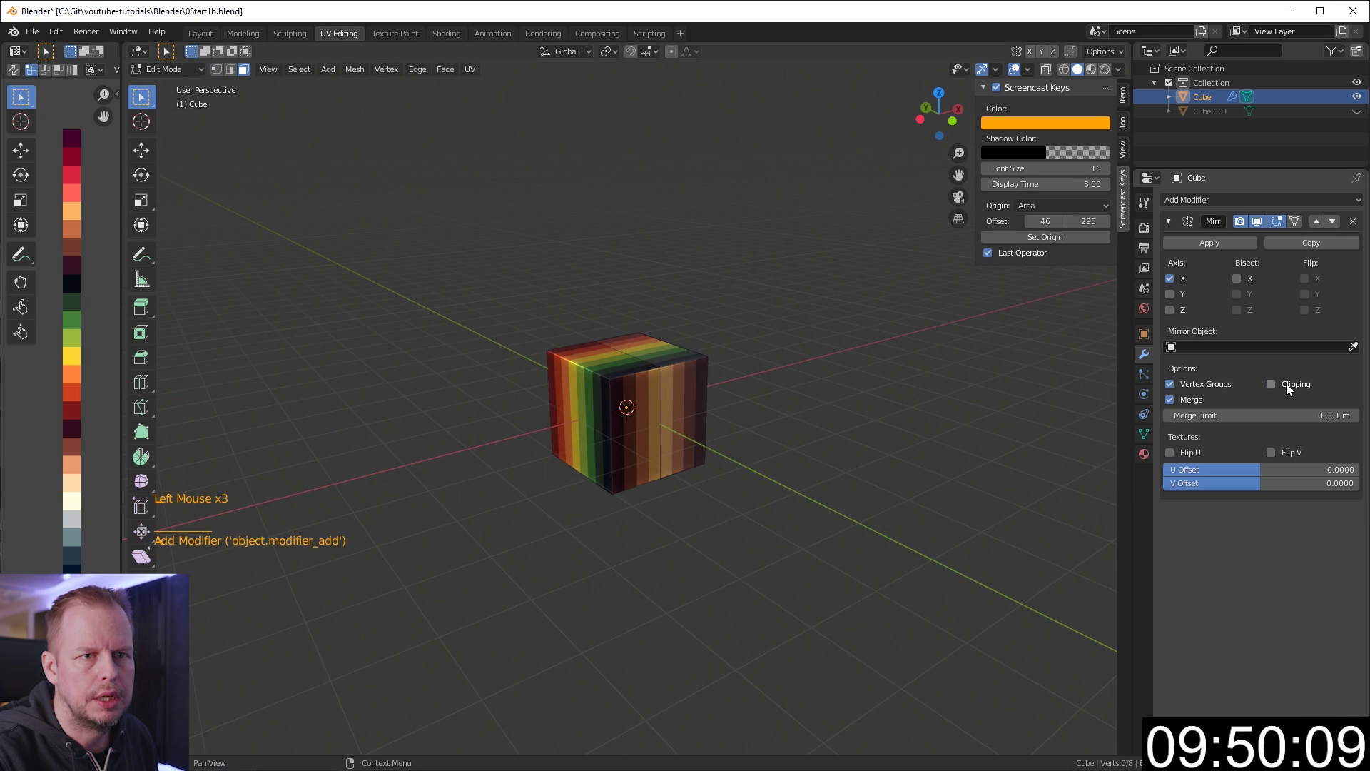
middle_click_drag(643, 385, 661, 377)
left_click(662, 376)
key("Tab")
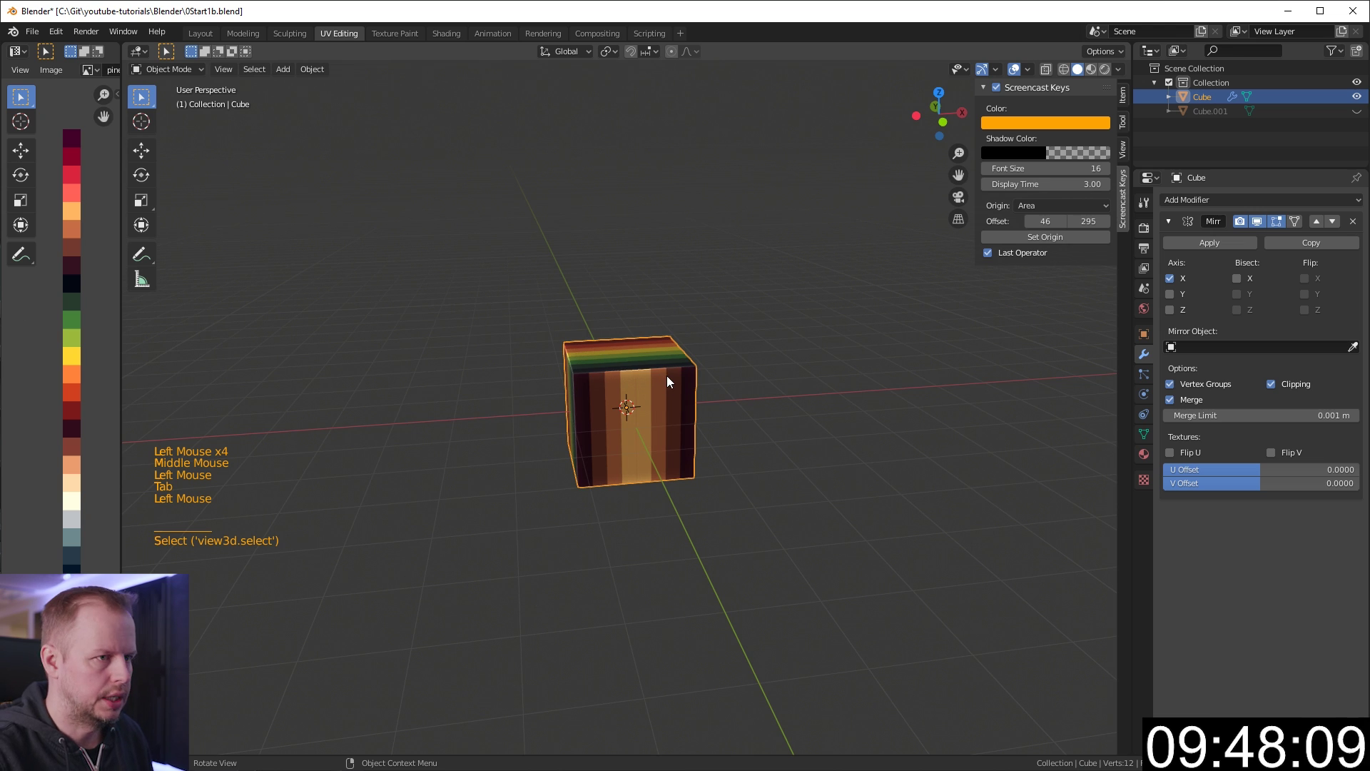
Hide the mirrored cube and add a Human (Meta-Rig) armature in the front view.
key("h")
key("KP_1")
middle_click_drag(718, 314, 691, 375, "shift")
key("shift+a")
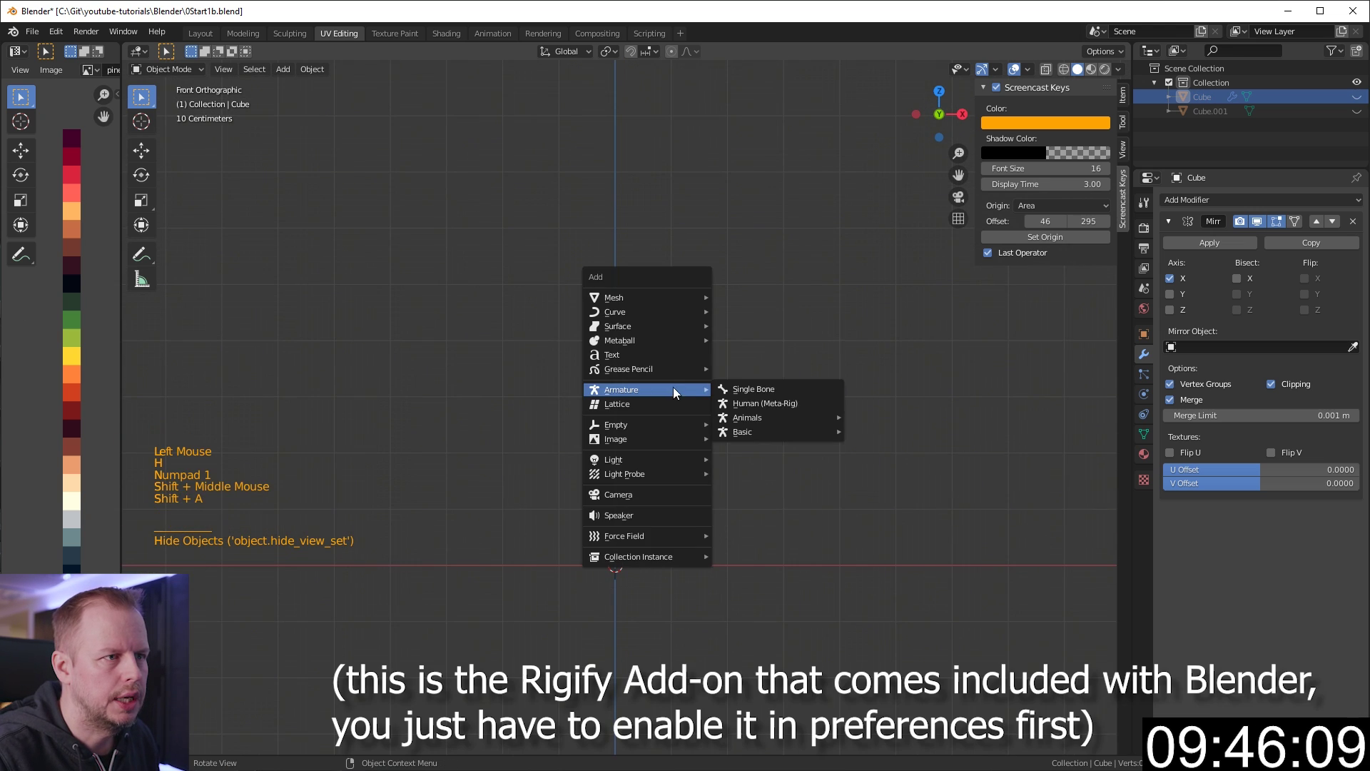
mouse_move(653, 390)
left_click(751, 403)
scroll(725, 430, "up", 2)
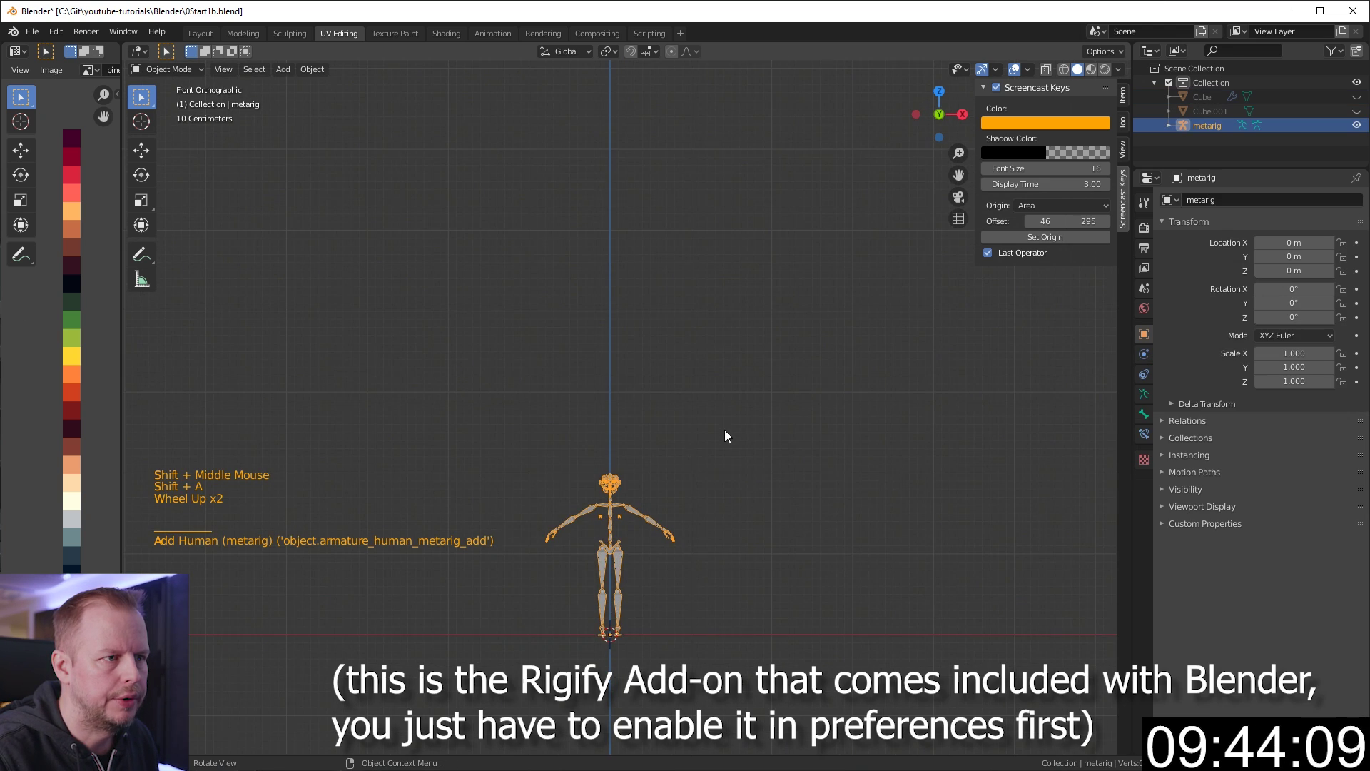
middle_click_drag(726, 430, 814, 348, "shift")
scroll(813, 349, "up", 3)
Enable X-axis mirroring for editing the rig and lower all bones above the legs.
key("Tab")
left_click(1072, 52)
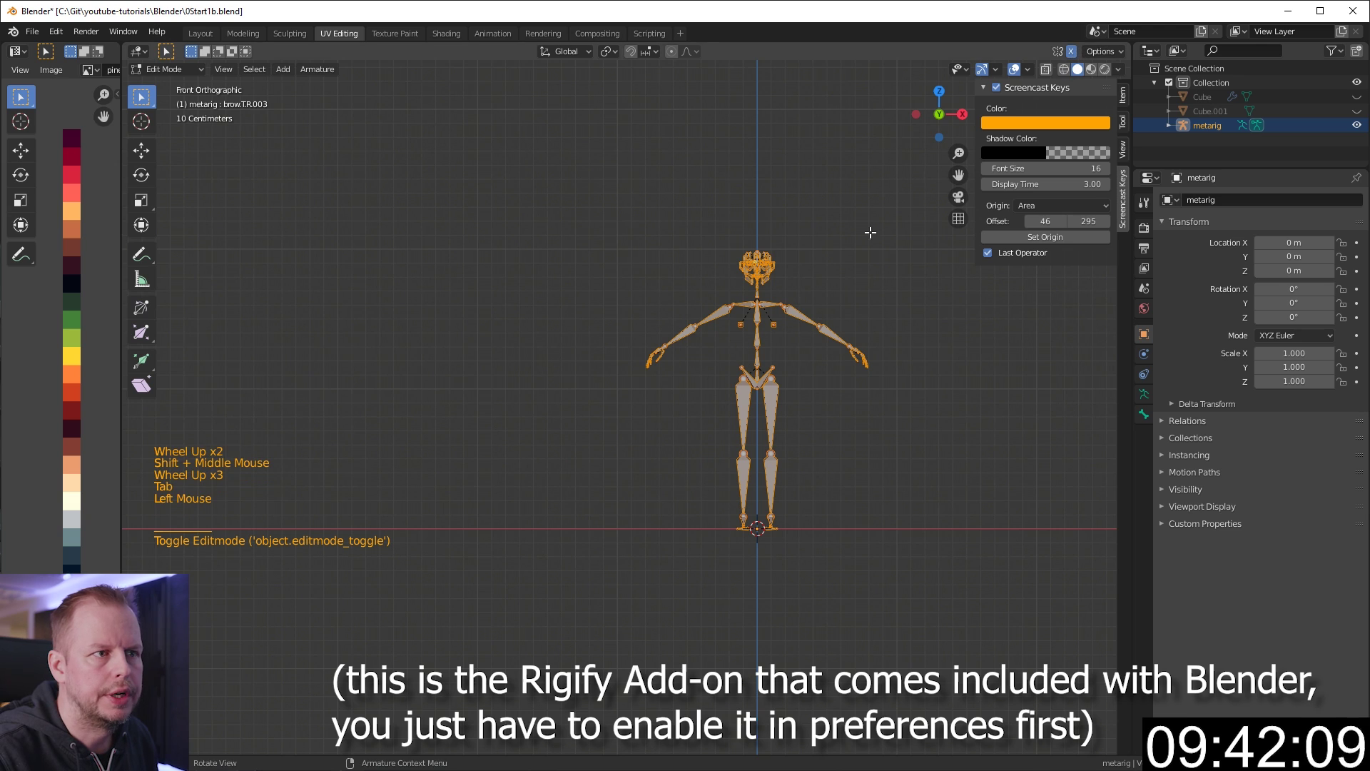
middle_click_drag(849, 246, 695, 324, "shift")
key("a")
key("a")
key("a")
key("b")
left_click_drag(427, 257, 775, 471)
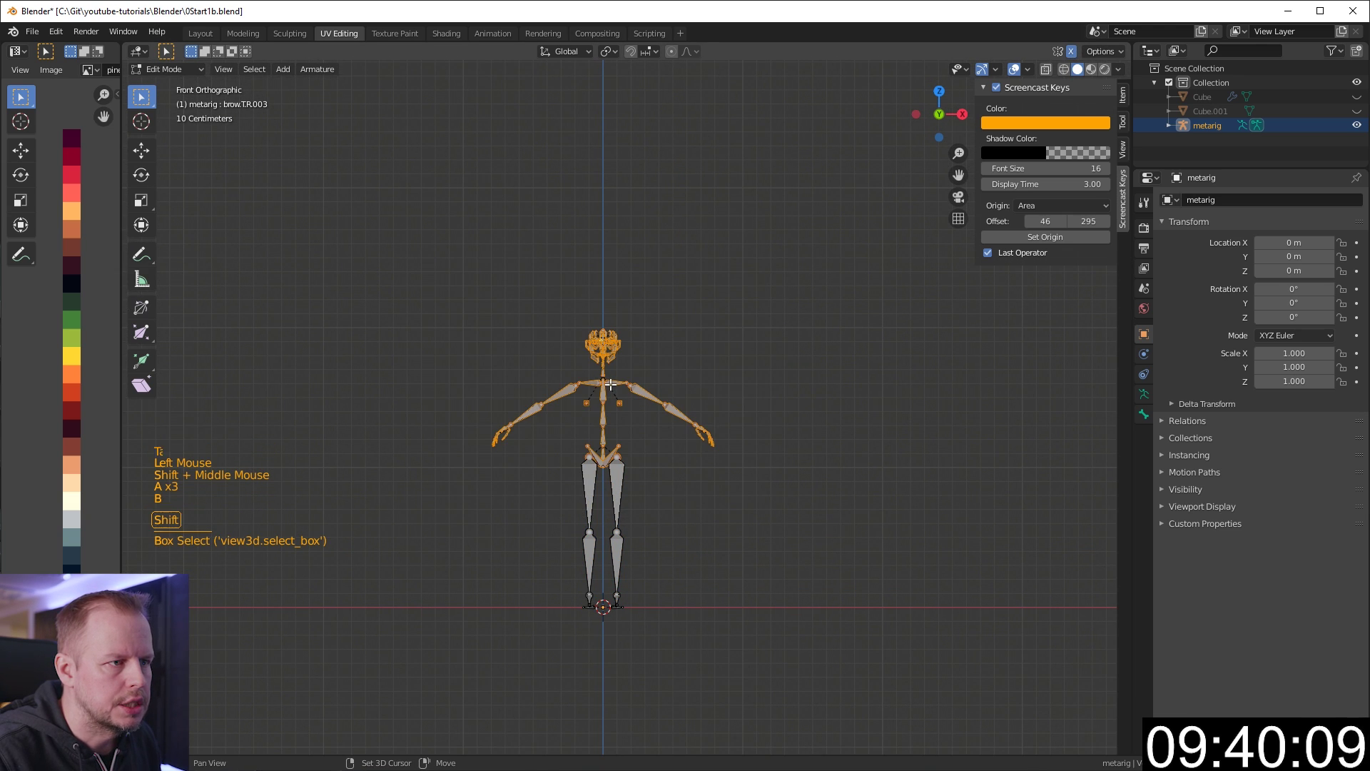
key("shift+space")
key("g")
left_click_drag(603, 324, 603, 345)
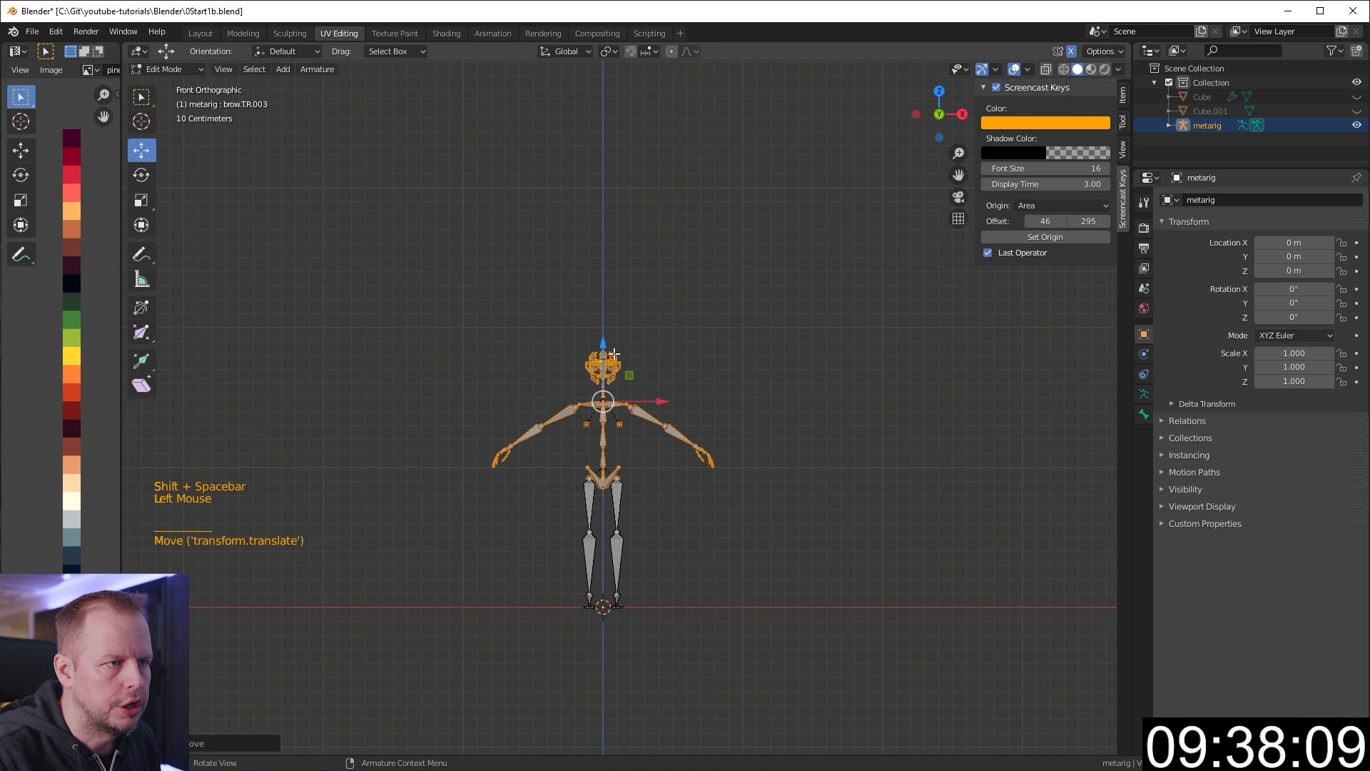
Move the rig's left forearm and hand bones slightly inward toward the body.
key("a")
key("a")
key("a")
key("b")
left_click_drag(655, 403, 773, 512)
key("g")
left_click(760, 507)
Delete the middle and ring finger bone chains from the rig's mirrored hands.
middle_click_drag(758, 482, 700, 493)
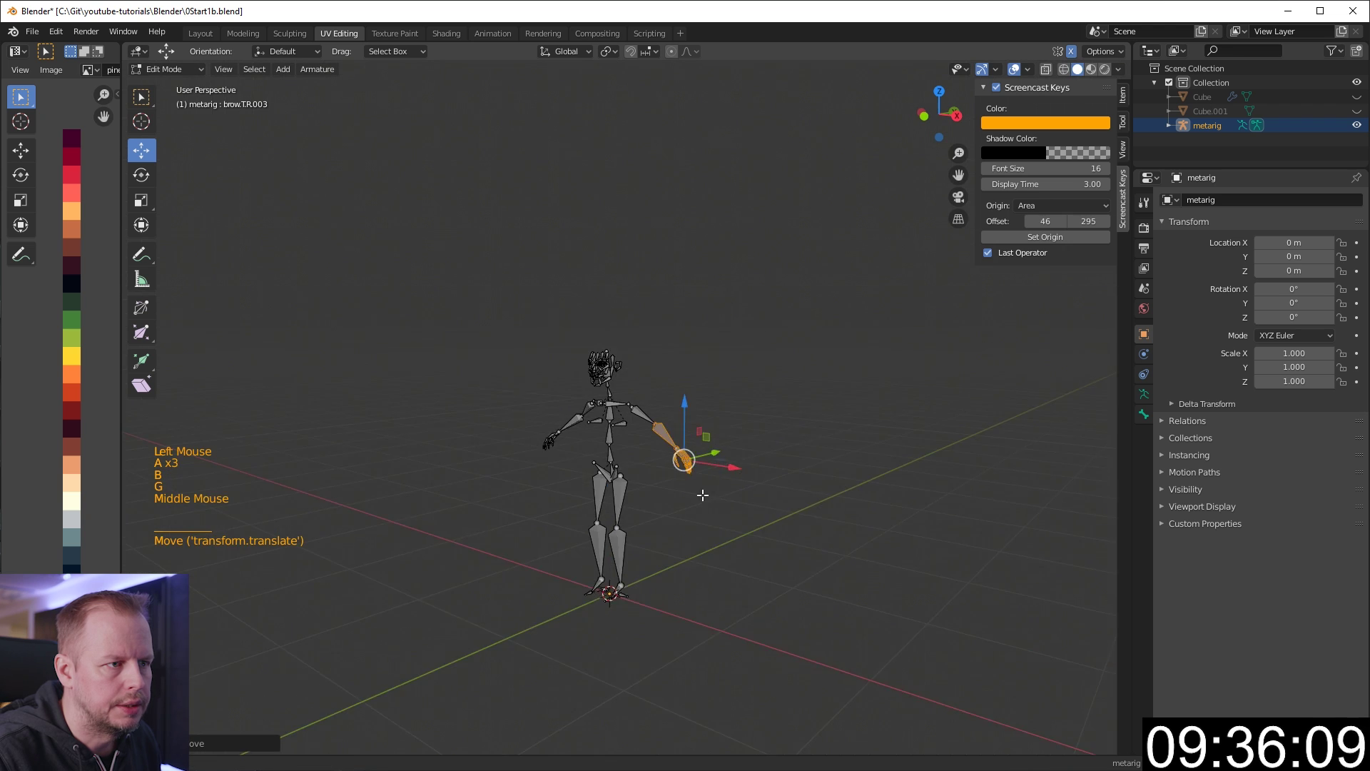
scroll(725, 449, "up", 4)
middle_click_drag(728, 446, 688, 449, "shift")
scroll(761, 404, "up", 1)
key("3")
scroll(663, 457, "up", 2)
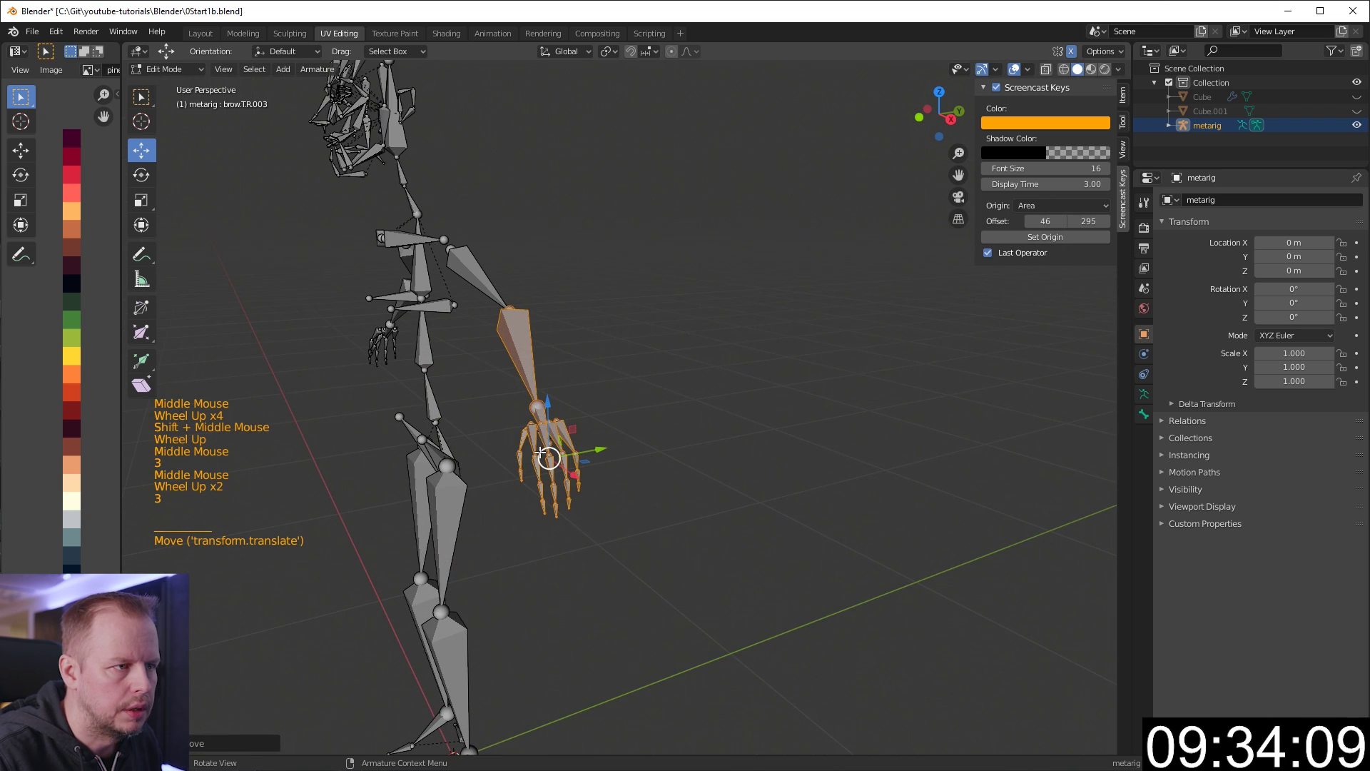
key("3")
left_click(542, 456)
scroll(542, 456, "up", 3)
left_click(484, 500, "shift")
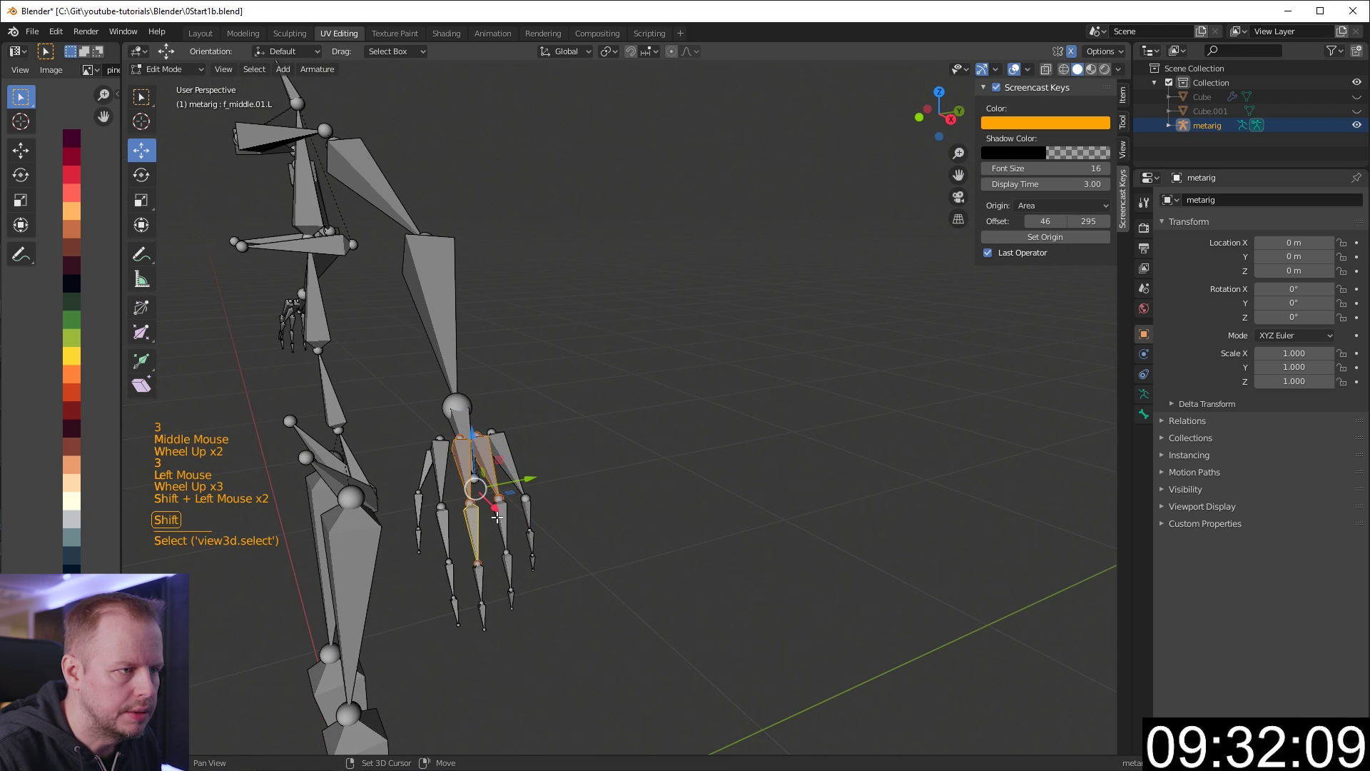
key("Delete")
left_click(508, 592)
Delete all the rig's face bones in the right view, keeping only the main head bone.
key("KP_3")
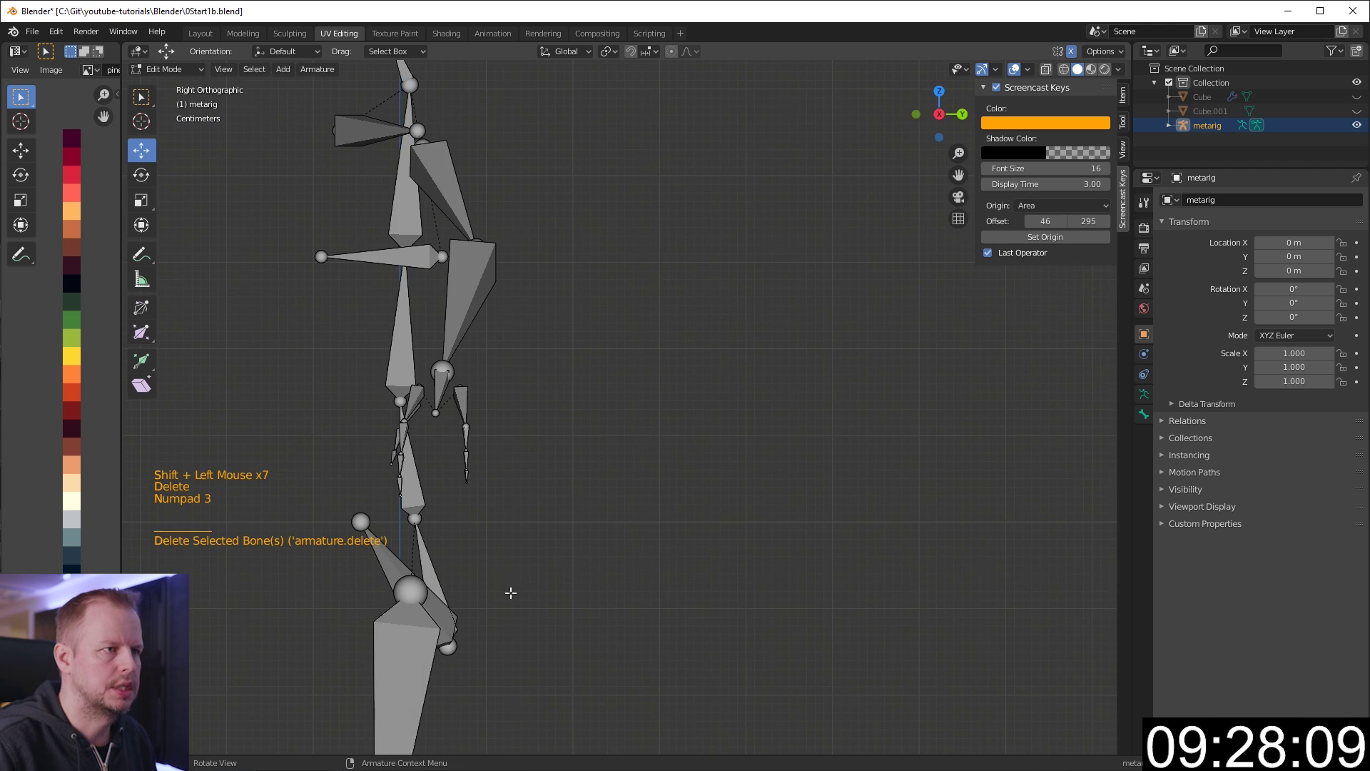
middle_click_drag(480, 259, 568, 694, "shift")
key("a")
key("a")
key("a")
key("b")
left_click_drag(276, 176, 569, 465)
left_click(475, 385, "shift")
scroll(618, 421, "down", 2)
key("Delete")
left_click(576, 407)
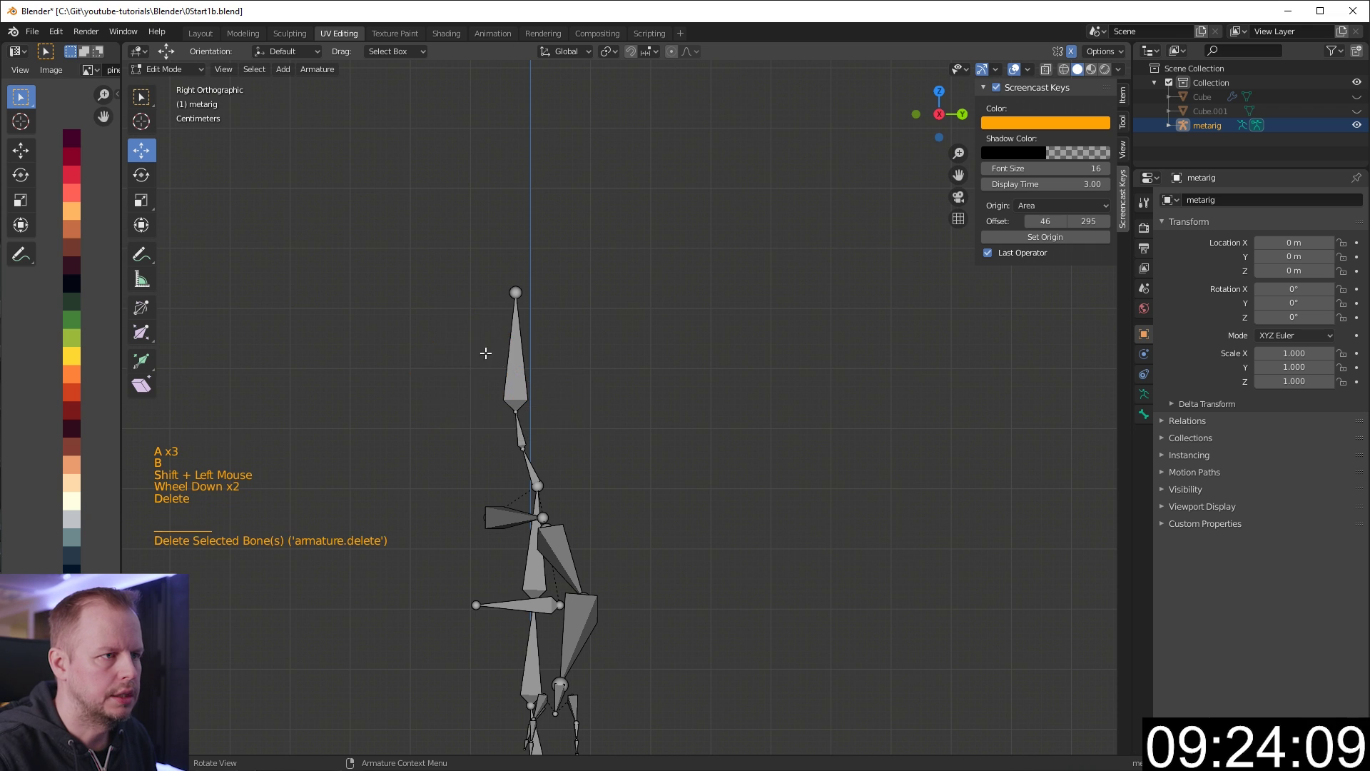
Lengthen the head bone by raising its tip about 0.2 m in the front view.
middle_click_drag(483, 352, 623, 361)
key("KP_1")
scroll(554, 407, "down", 3)
middle_click_drag(554, 406, 599, 275, "shift")
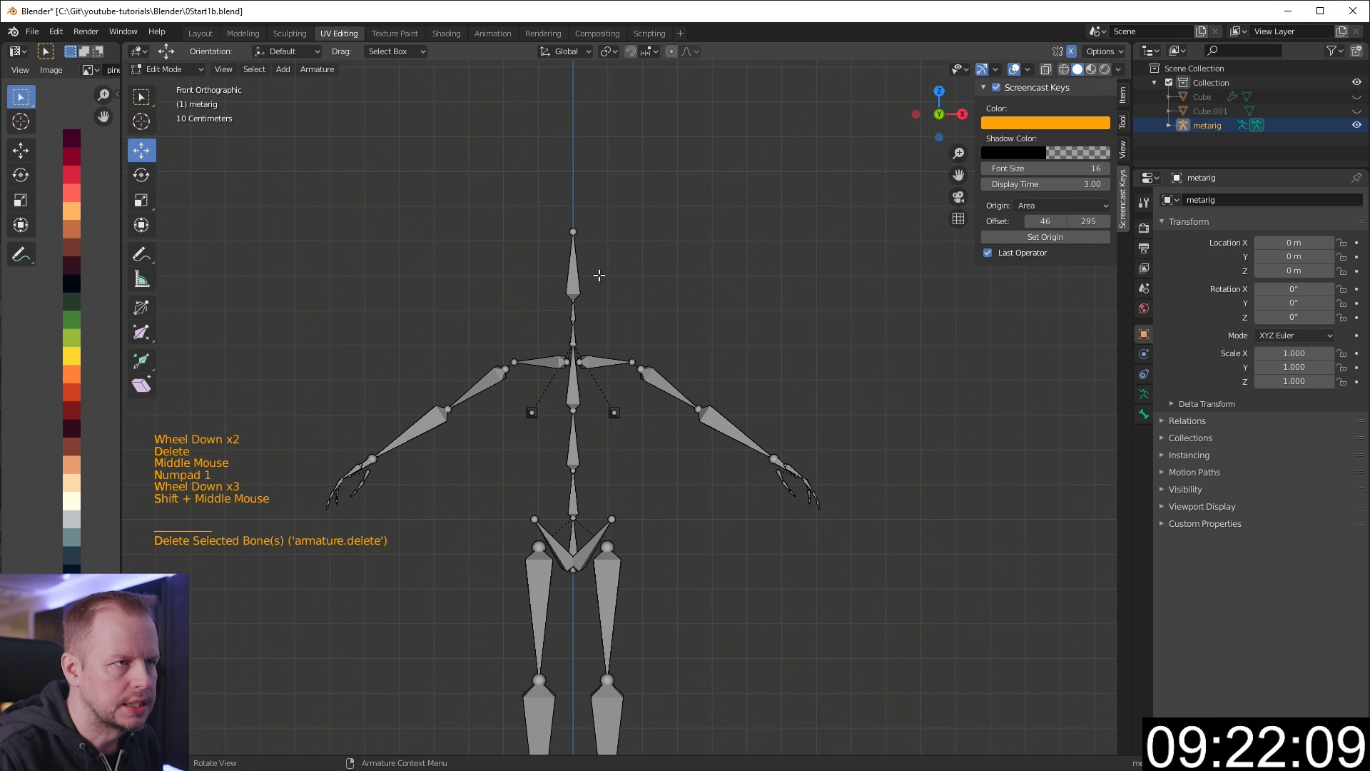
left_click(574, 233)
left_click_drag(575, 233, 573, 165)
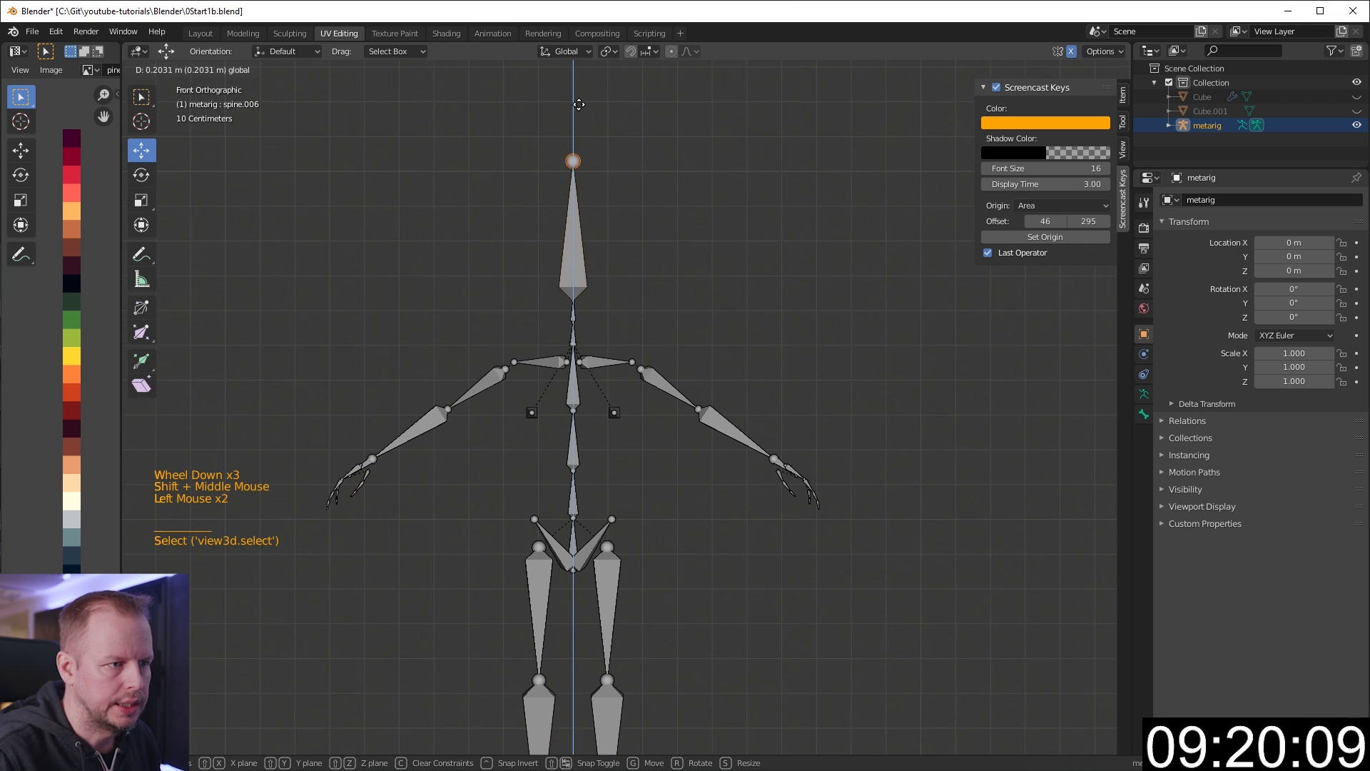
left_click_drag(579, 105, 578, 105)
Move the rig's left hand bones slightly outward and clear the selection.
middle_click_drag(744, 356, 728, 180, "shift")
key("a")
key("a")
key("a")
key("b")
left_click_drag(729, 243, 868, 393)
key("g")
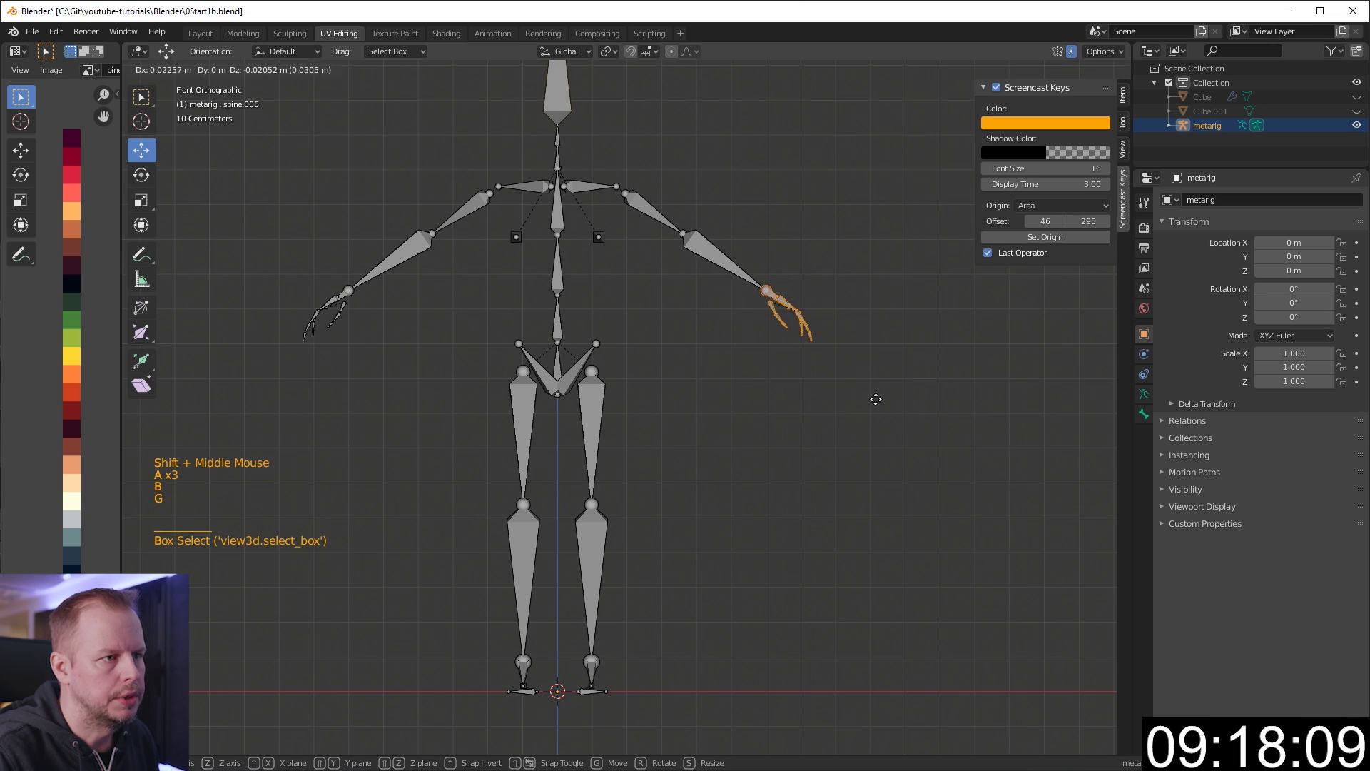
left_click(885, 399)
key("a")
key("a")
key("a")
Recalculate the roll of all bones to the View Axis from the front view.
middle_click_drag(738, 376, 747, 363)
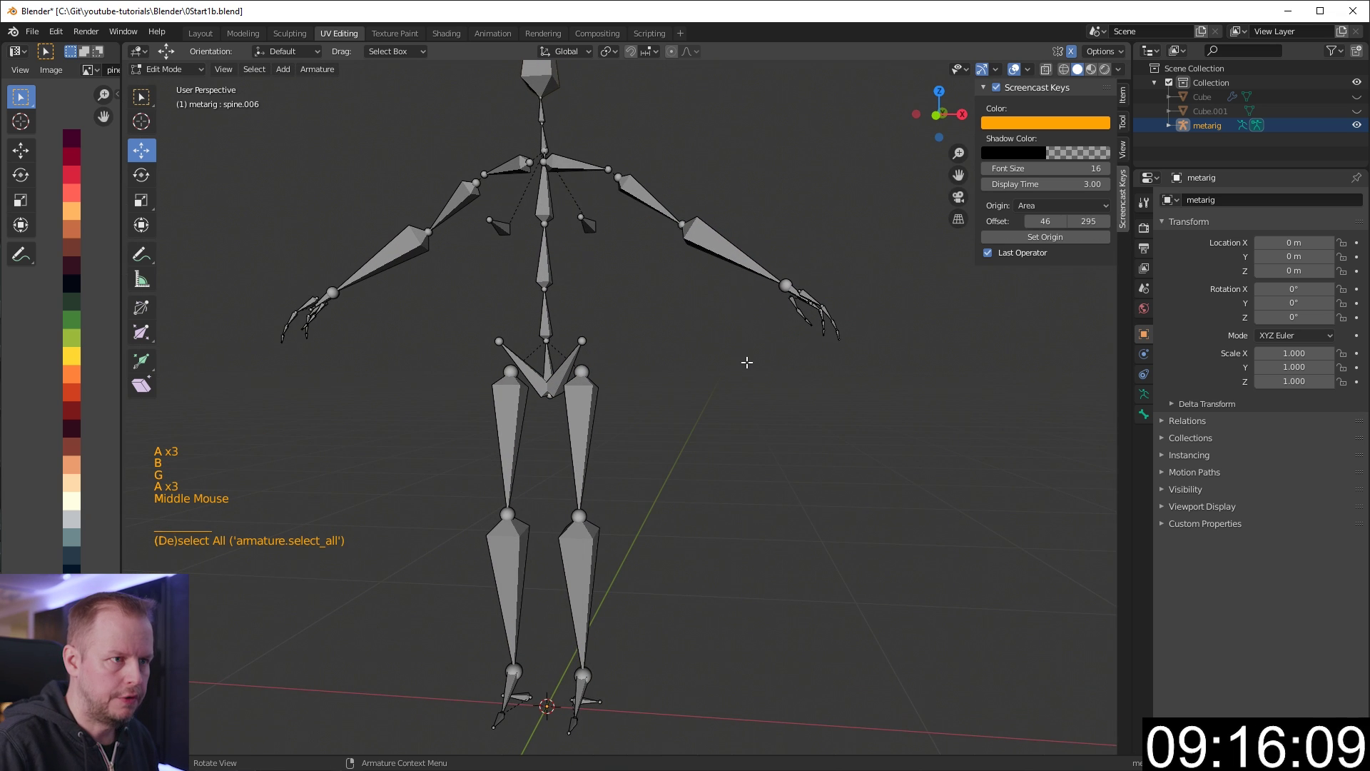
key("KP_1")
key("shift+n")
key("a")
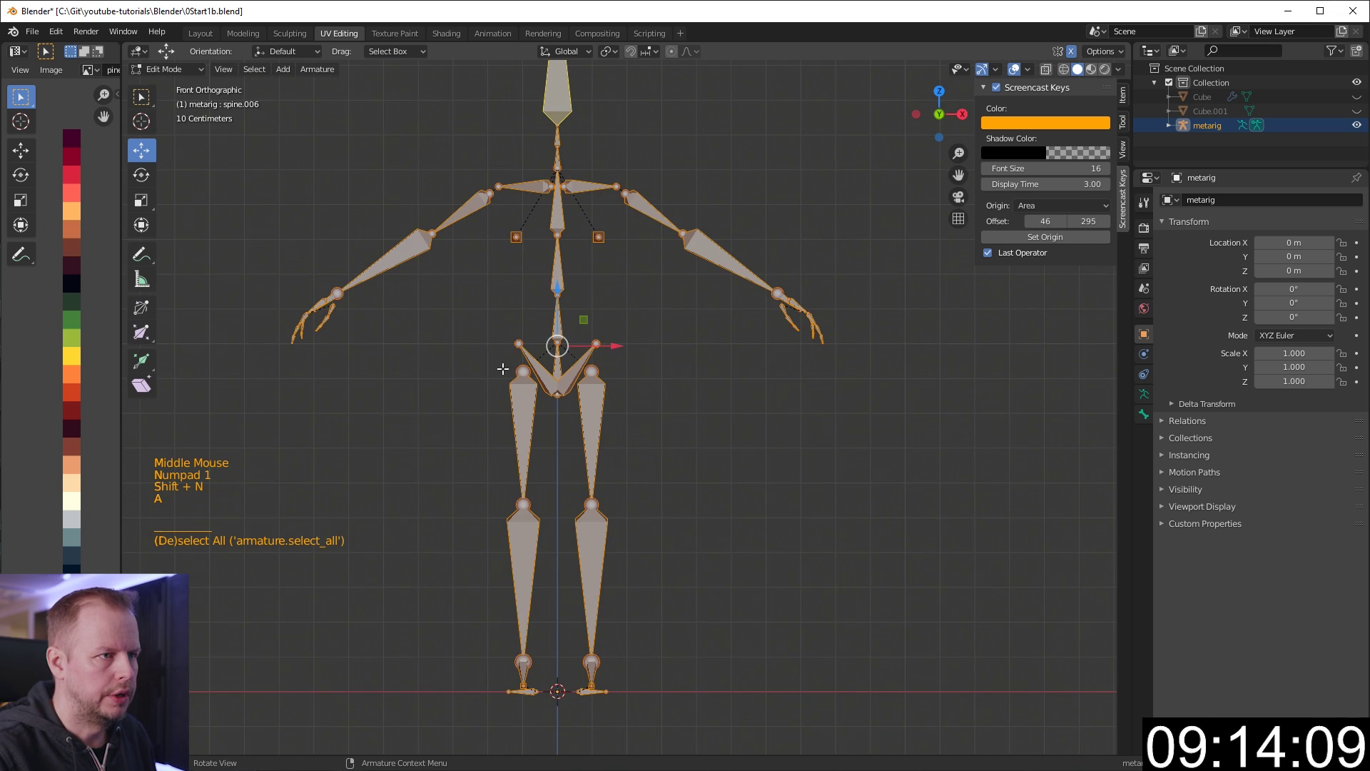
key("shift+n")
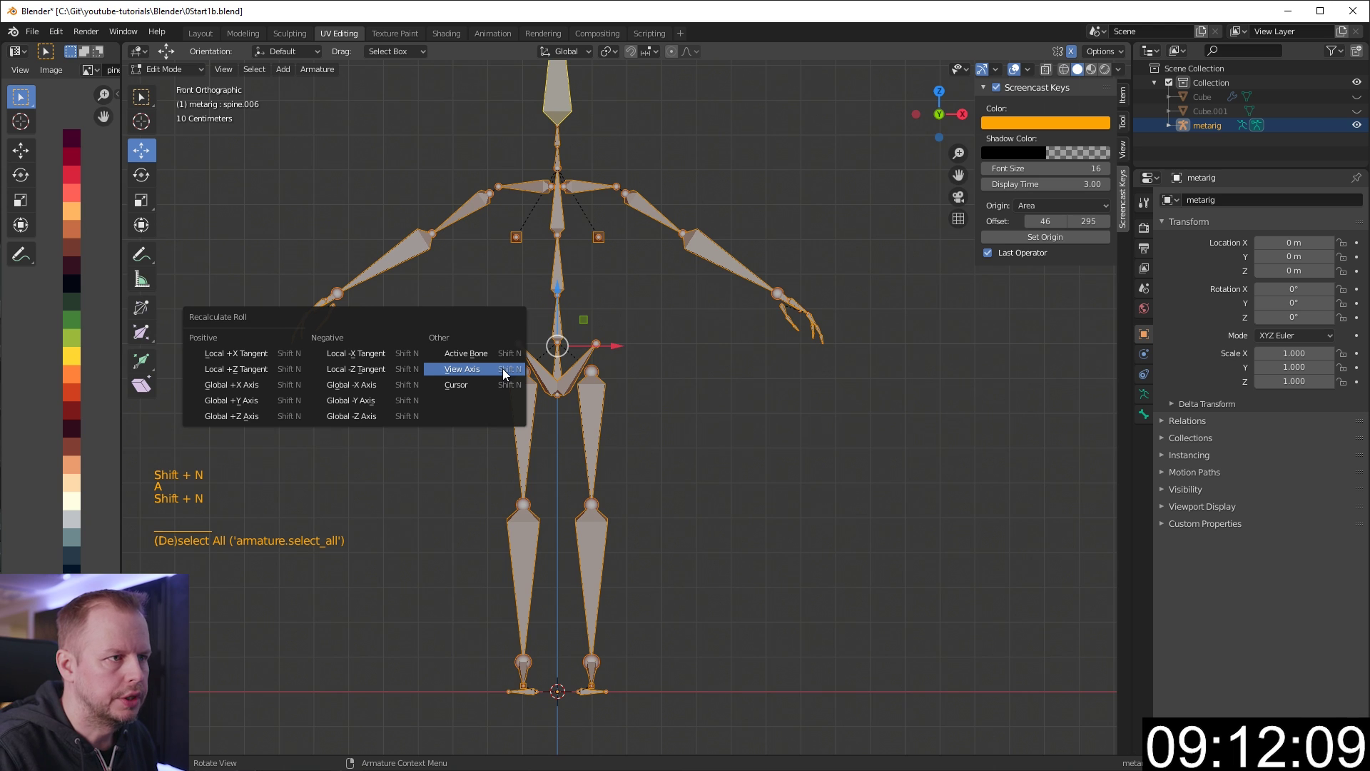
left_click(502, 369)
Make the mirrored cube visible again, leave armature editing and select the cube.
middle_click_drag(514, 286, 514, 378, "shift")
scroll(514, 378, "down", 1)
middle_click_drag(683, 307, 755, 371, "shift")
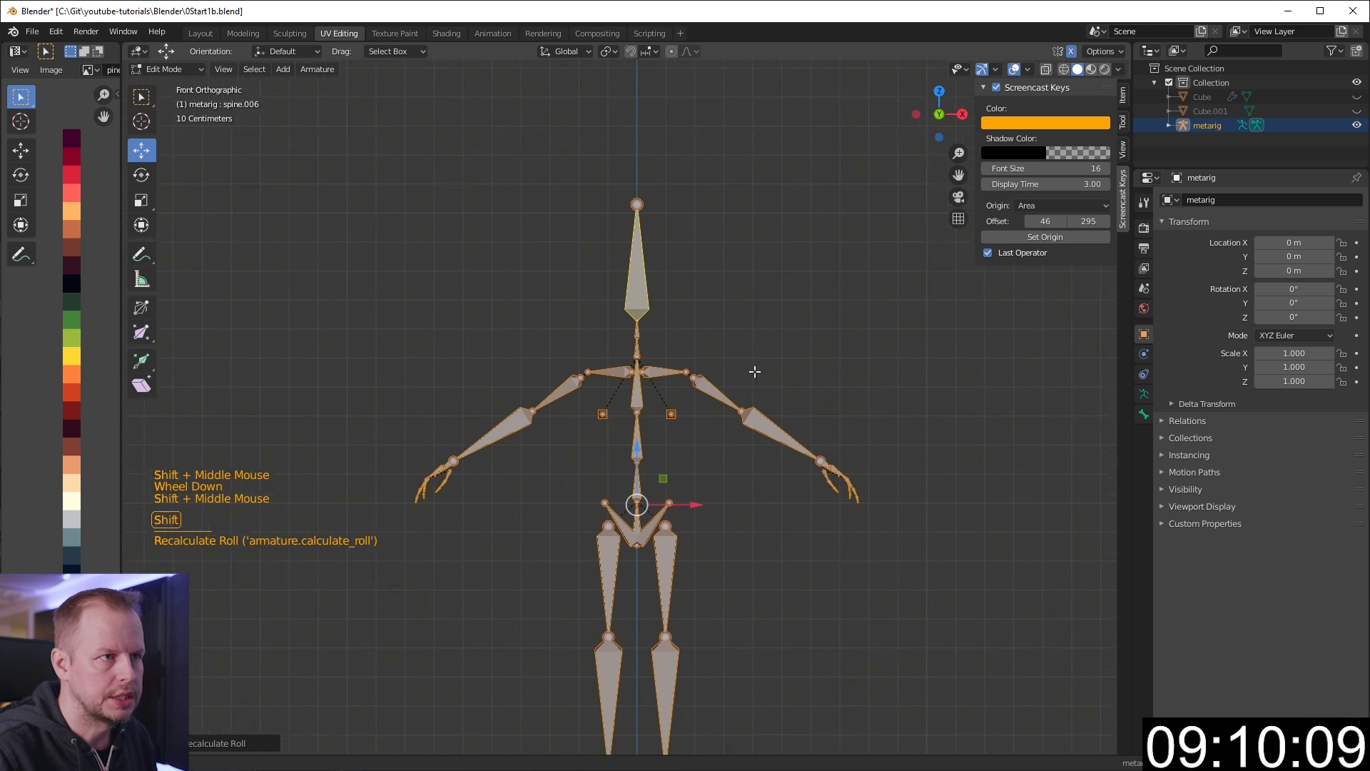
scroll(754, 371, "down", 1)
middle_click_drag(722, 425, 719, 374, "shift")
scroll(719, 373, "up", 1)
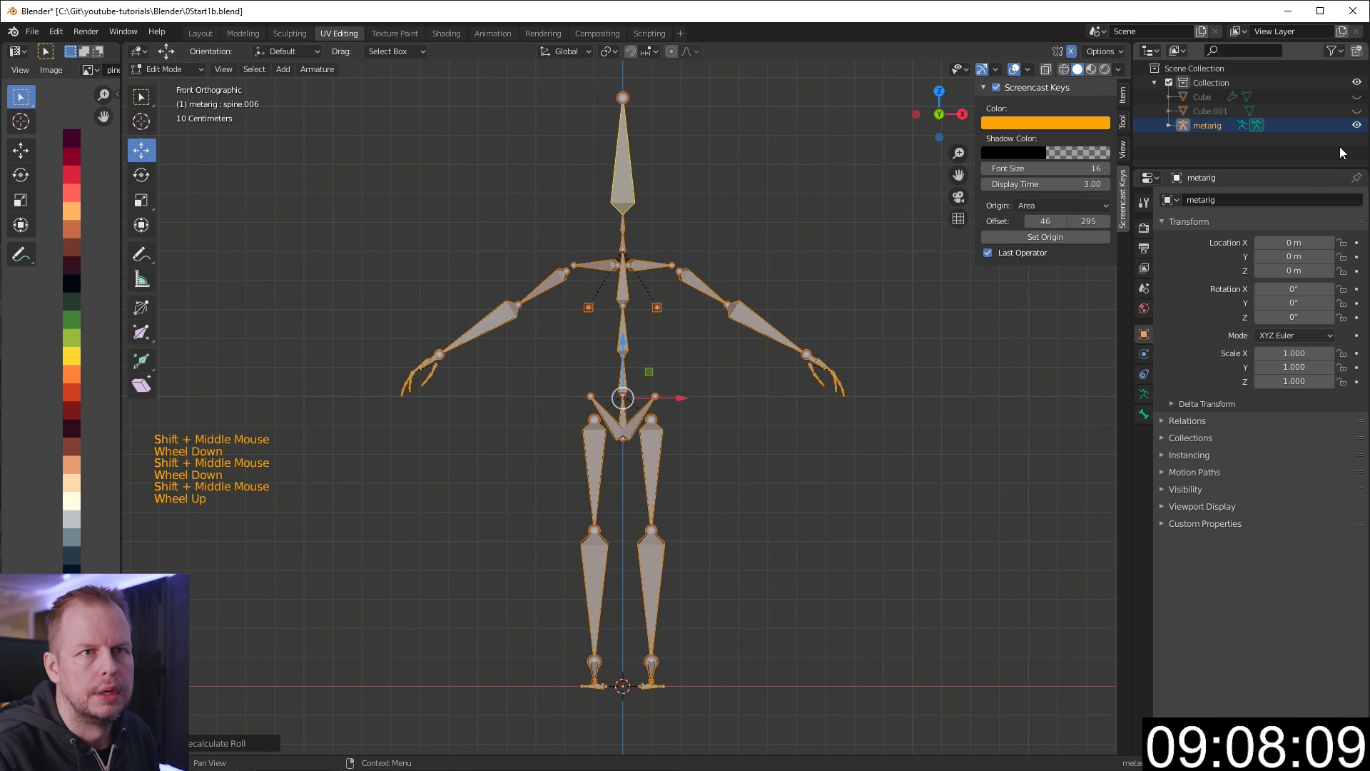
left_click(1357, 96)
middle_click_drag(642, 442, 670, 477)
left_click(671, 477)
scroll(671, 477, "down", 3)
key("Tab")
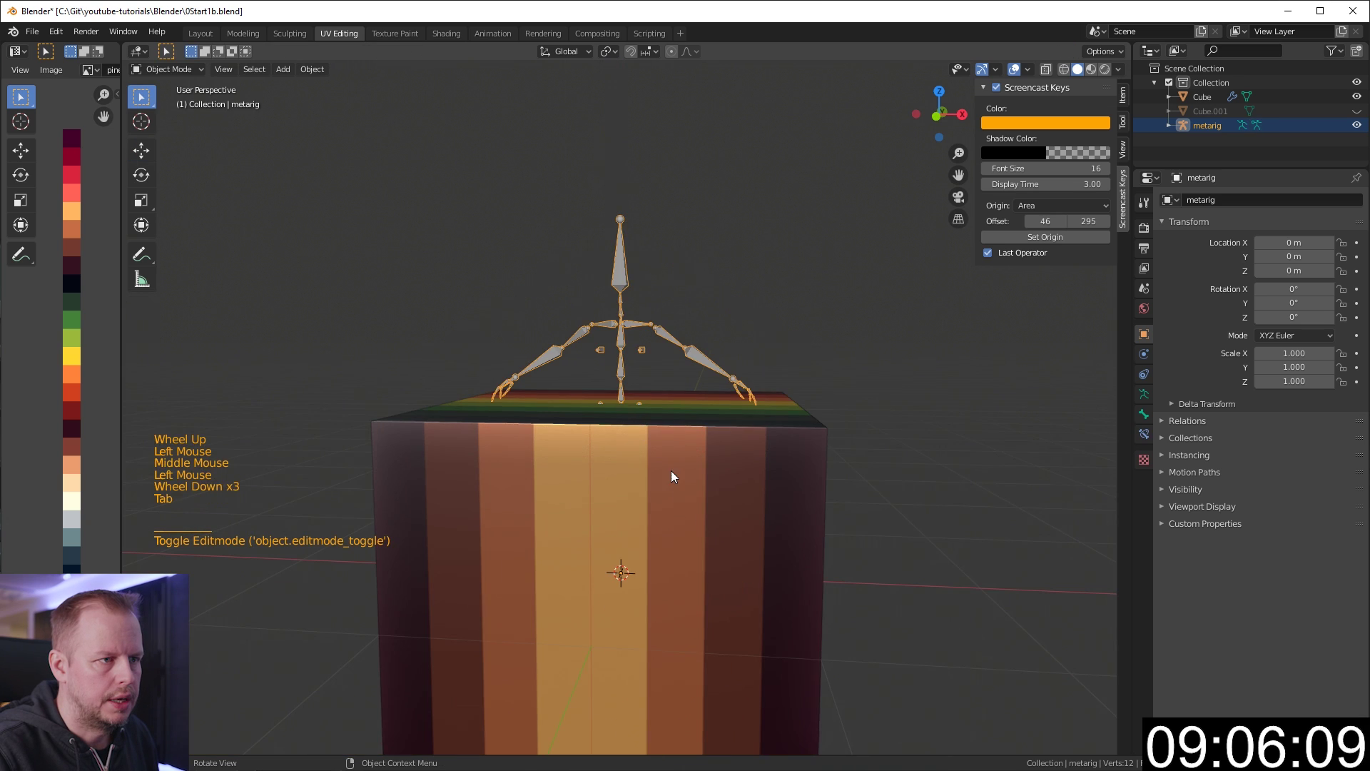
left_click(674, 472)
Scale the whole cube mesh down and move it up to the rig's torso, toward the centre line.
middle_click_drag(824, 451, 718, 428)
key("Tab")
key("a")
key("shift+space")
key("g")
scroll(763, 417, "down", 3)
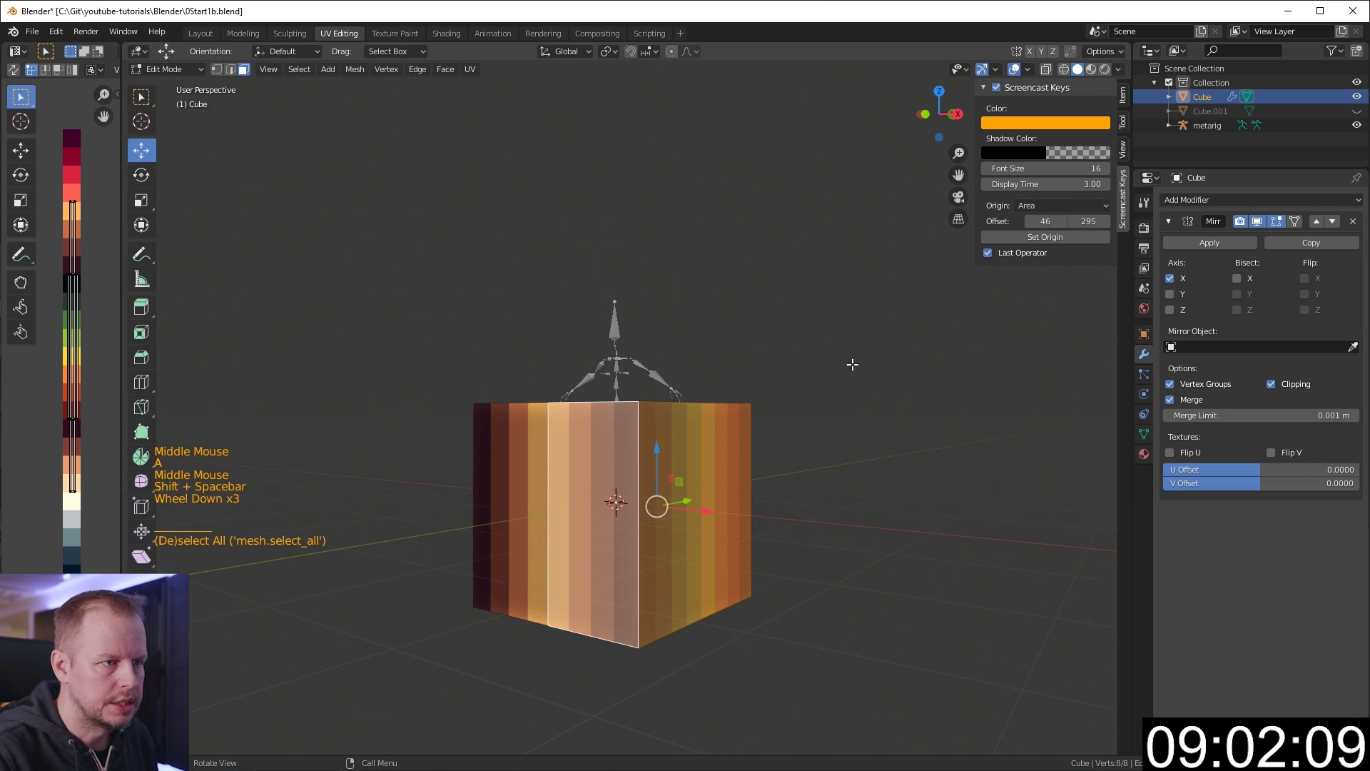
key("s")
left_click(685, 488)
left_click_drag(683, 509, 652, 509)
left_click_drag(622, 458, 630, 334)
middle_click_drag(717, 308, 774, 349)
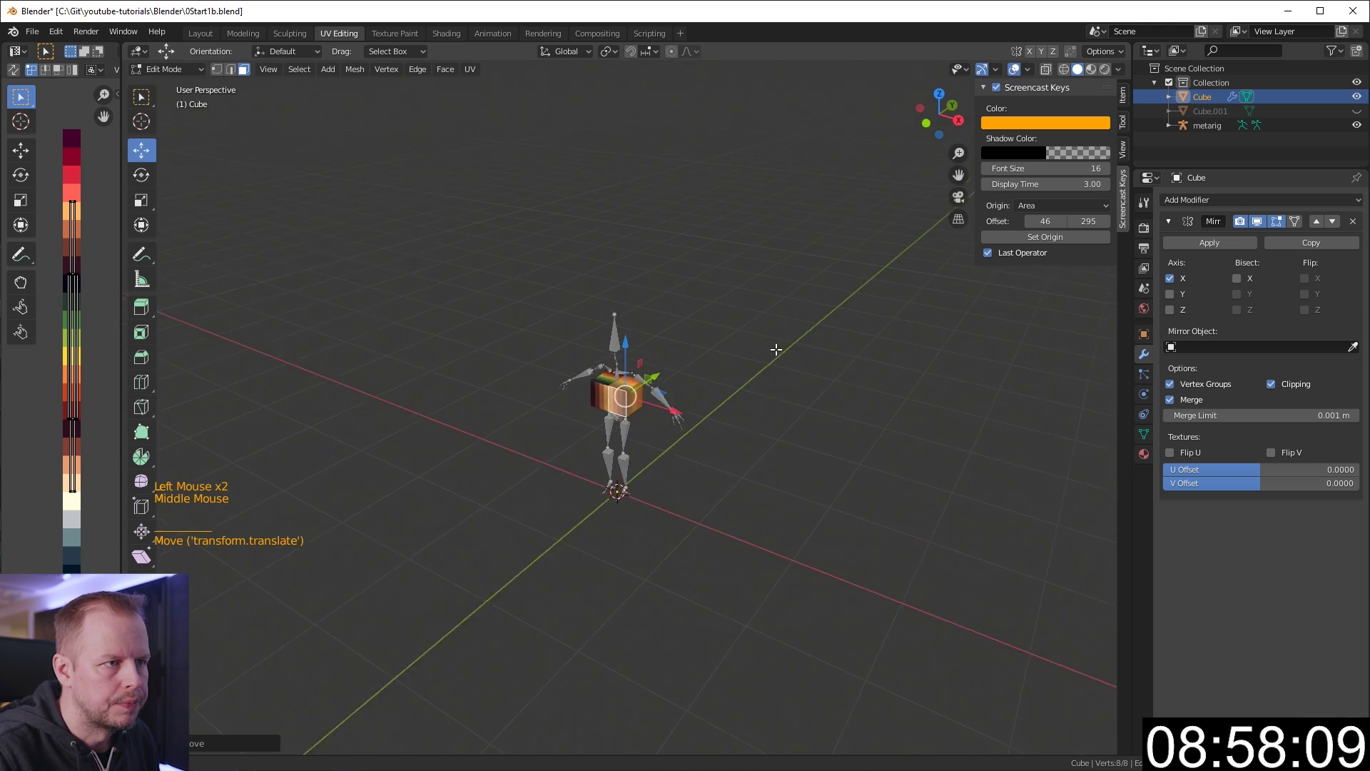
Scale the torso box down slightly and move its outer side face inward.
scroll(775, 348, "up", 3)
key("s")
left_click(738, 350)
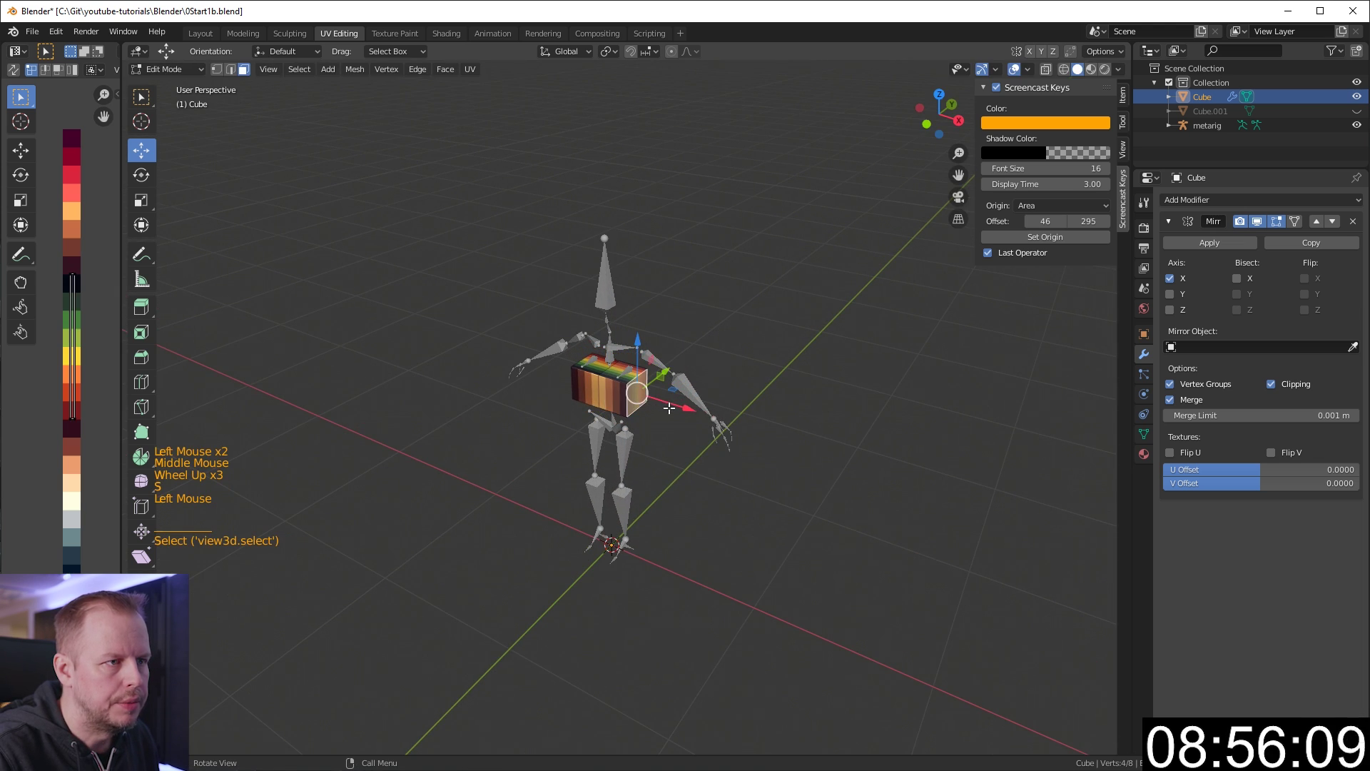
left_click(602, 385)
Shrink all the torso box's UVs to a point and place them on the red palette swatch.
key("a")
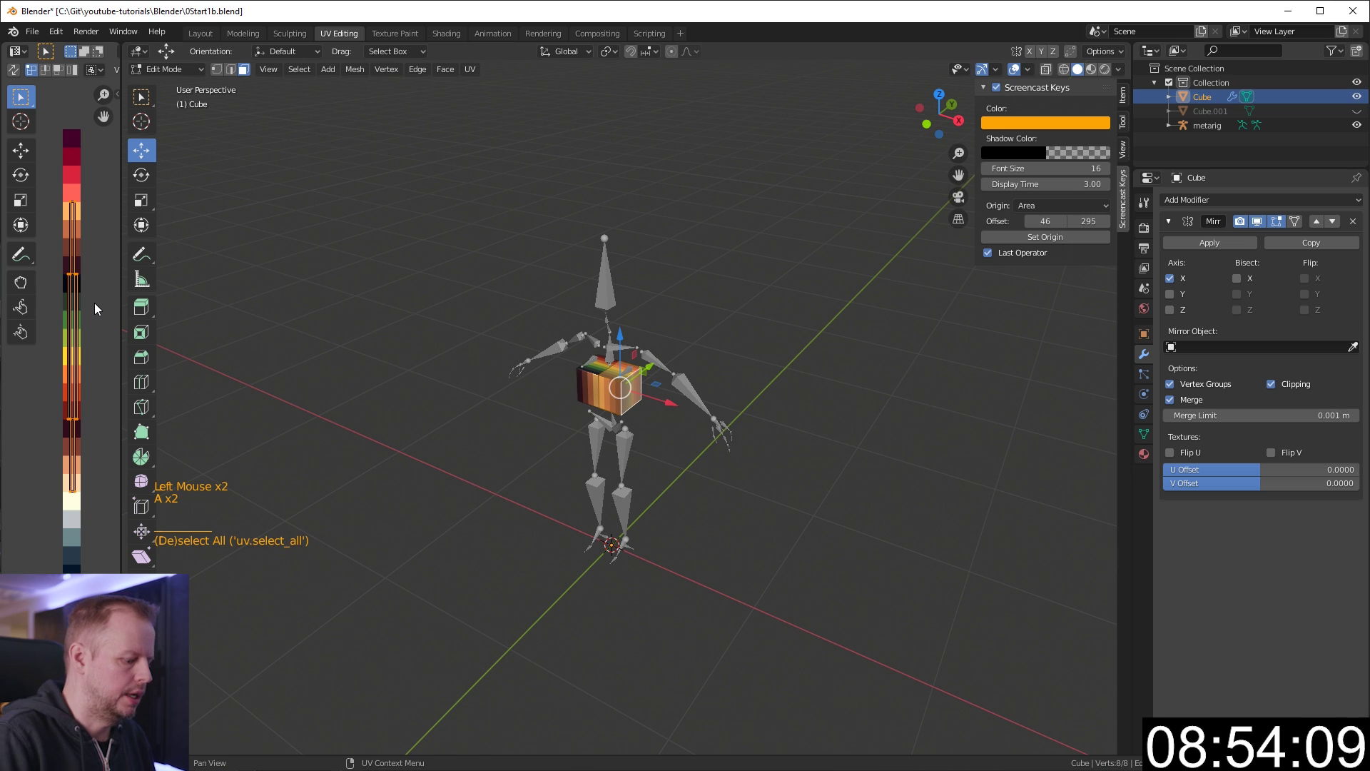
key("s")
key("g")
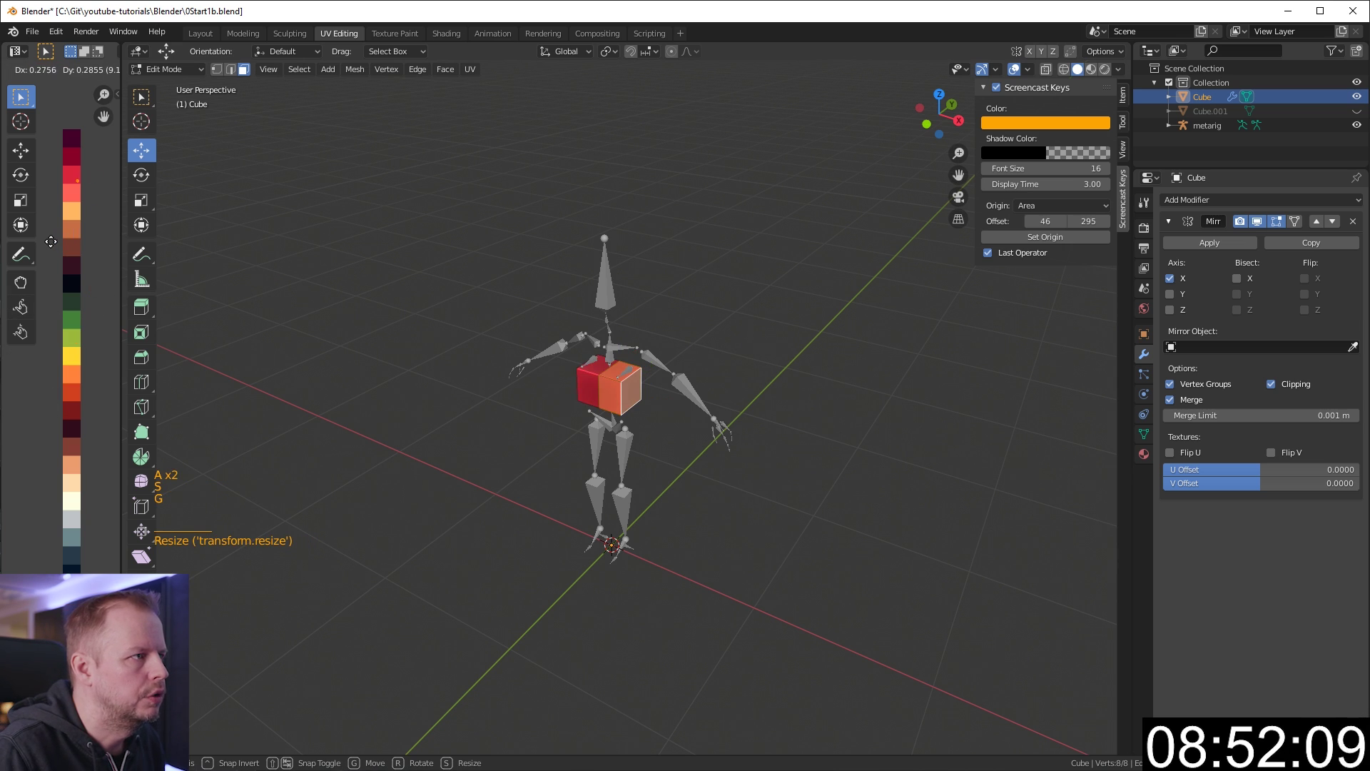
left_click(47, 238)
Raise the torso box's top face to the shoulders and lower its bottom face to the hips.
scroll(654, 312, "up", 2)
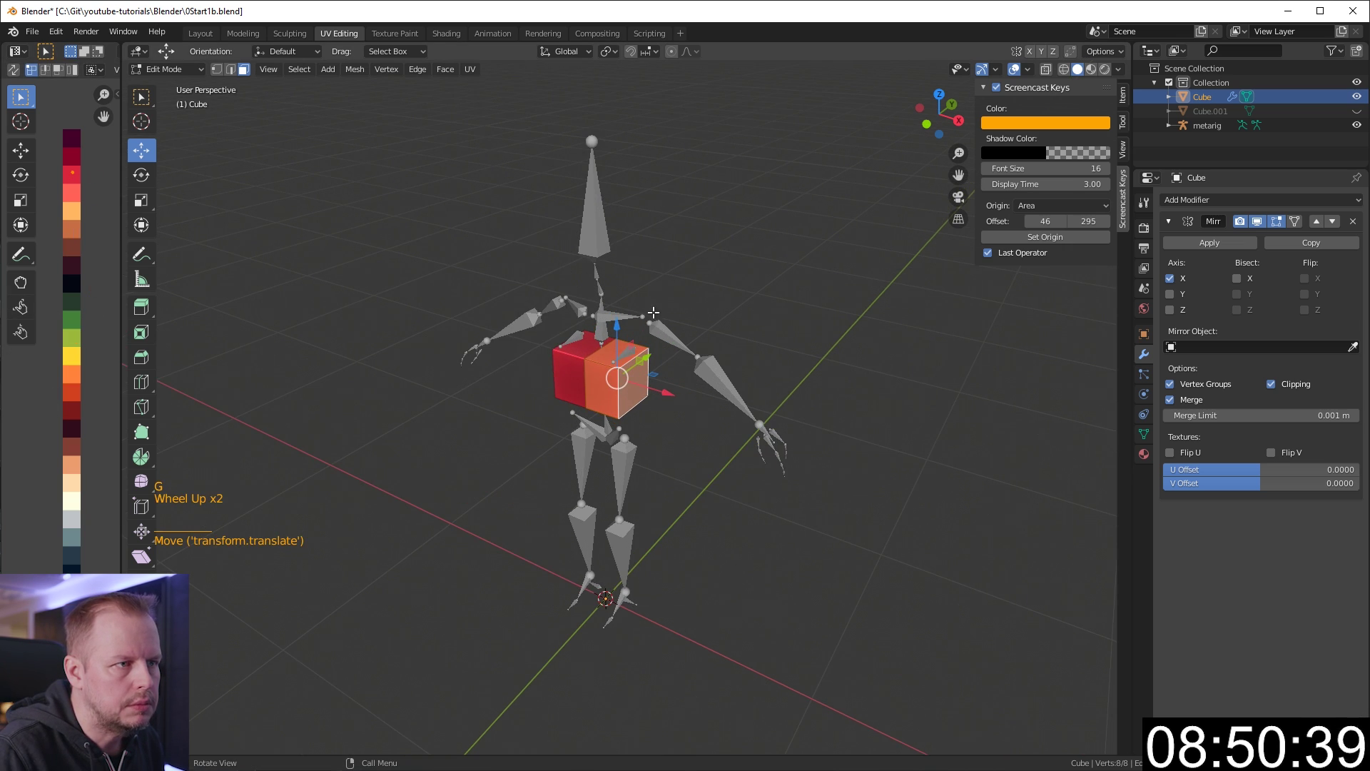
double_click(569, 367)
middle_click_drag(569, 368, 623, 385)
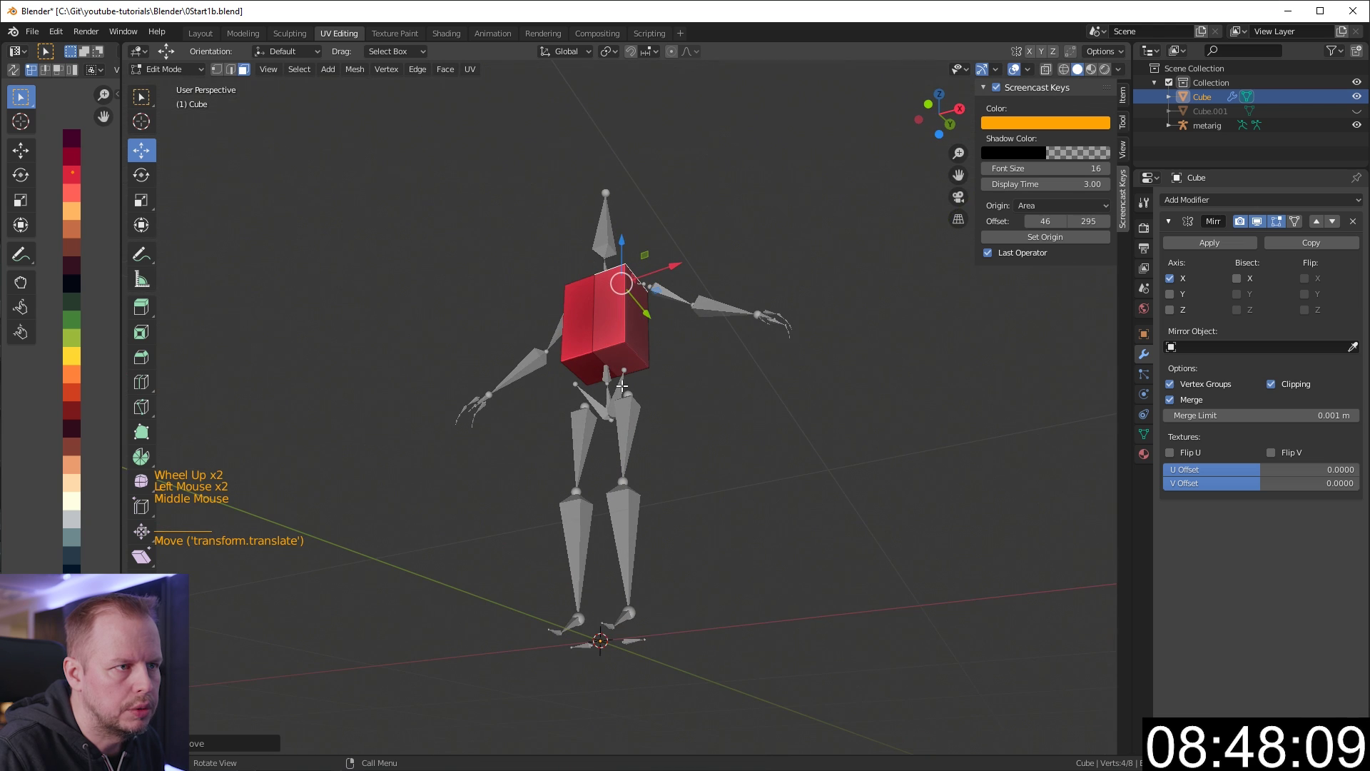
left_click(620, 356)
left_click_drag(618, 309, 618, 375)
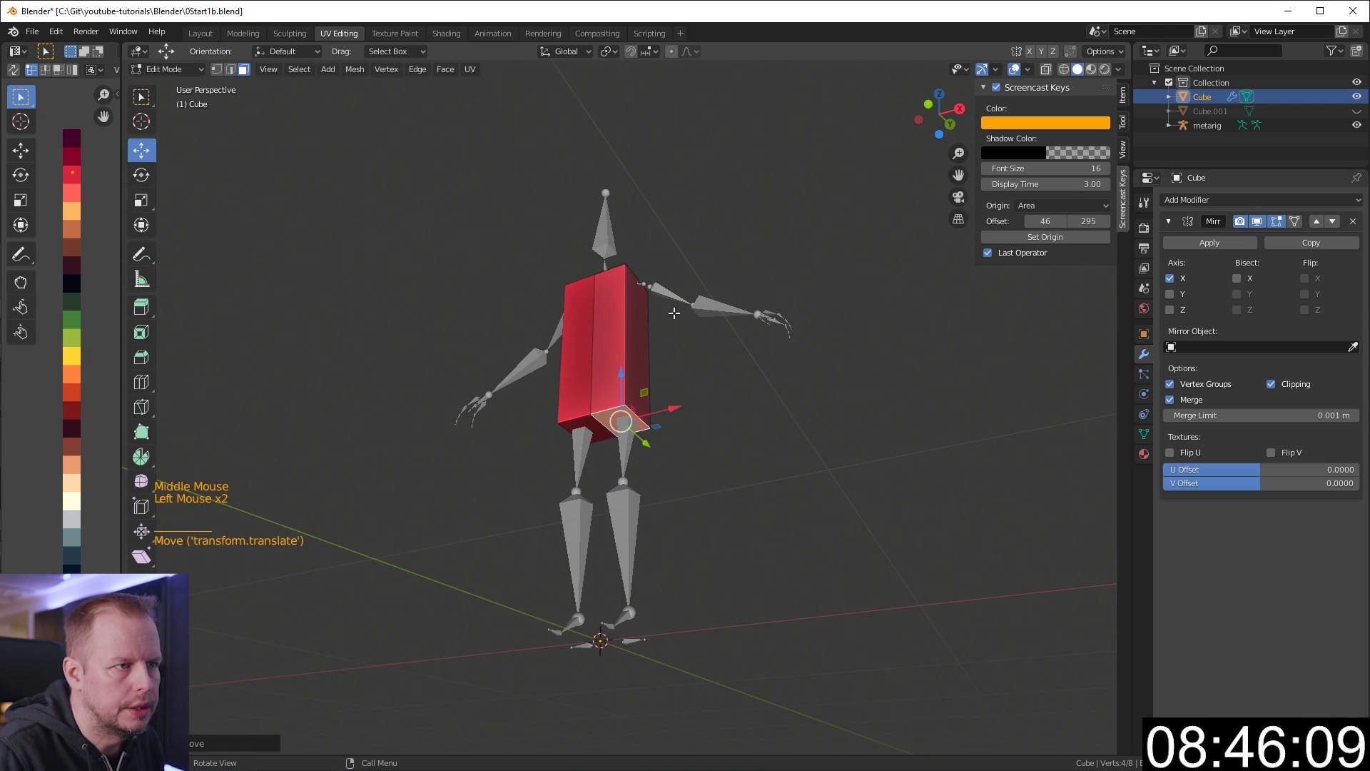
Cut three evenly spaced horizontal edge loops around the torso box.
scroll(668, 357, "up", 2)
middle_click_drag(618, 375, 691, 315)
left_click(626, 356)
Angle the hip by moving the torso's lower outer edge up and outward, and cut another edge loop near the bottom.
left_click(635, 452)
middle_click_drag(636, 452, 756, 398)
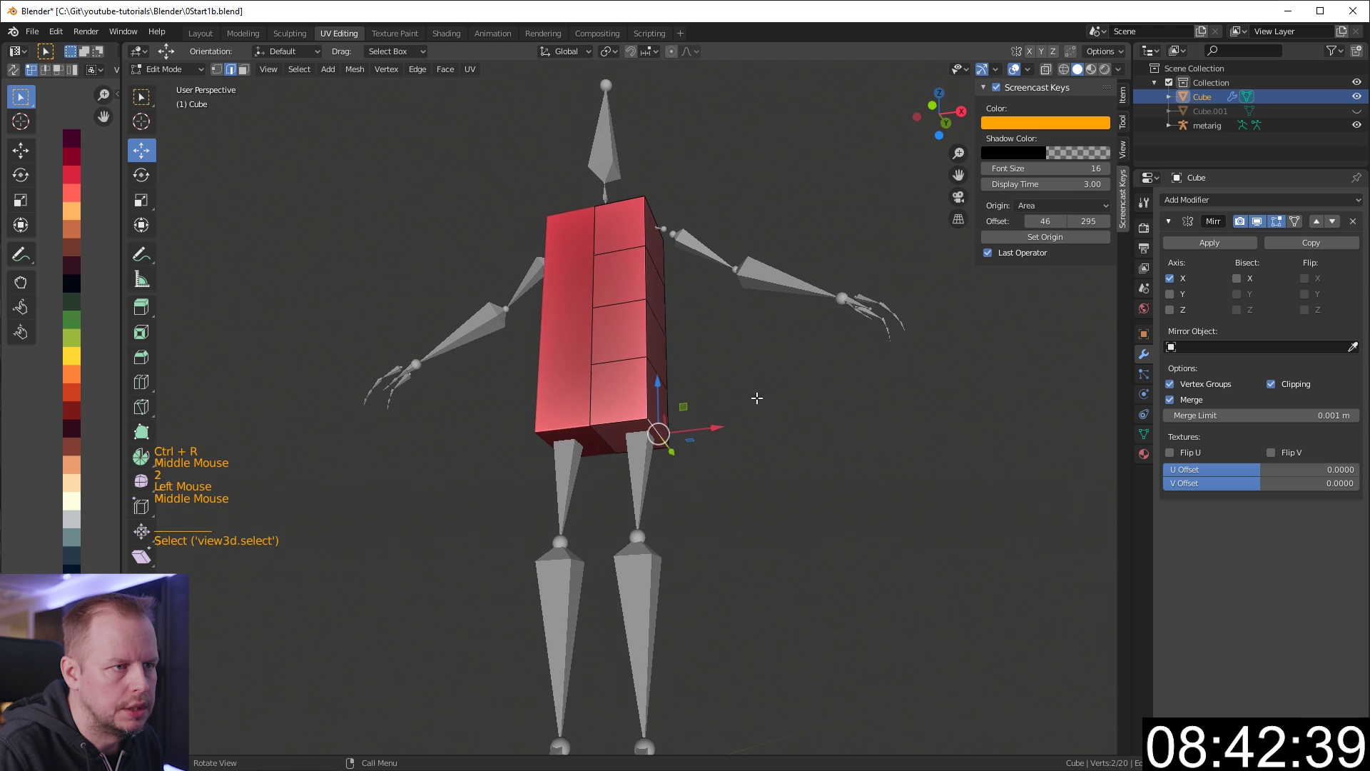
left_click(658, 427)
mouse_move(713, 428)
left_mouse_down()
mouse_move(665, 435)
mouse_move(710, 413)
left_mouse_up()
key("ctrl+r")
left_click(633, 403)
left_click(628, 411)
Extrude the hip's angled bottom face downward to start the thigh, then scale, level and reposition its end.
key("3")
left_click(638, 422)
key("KP_1")
key("KP_4")
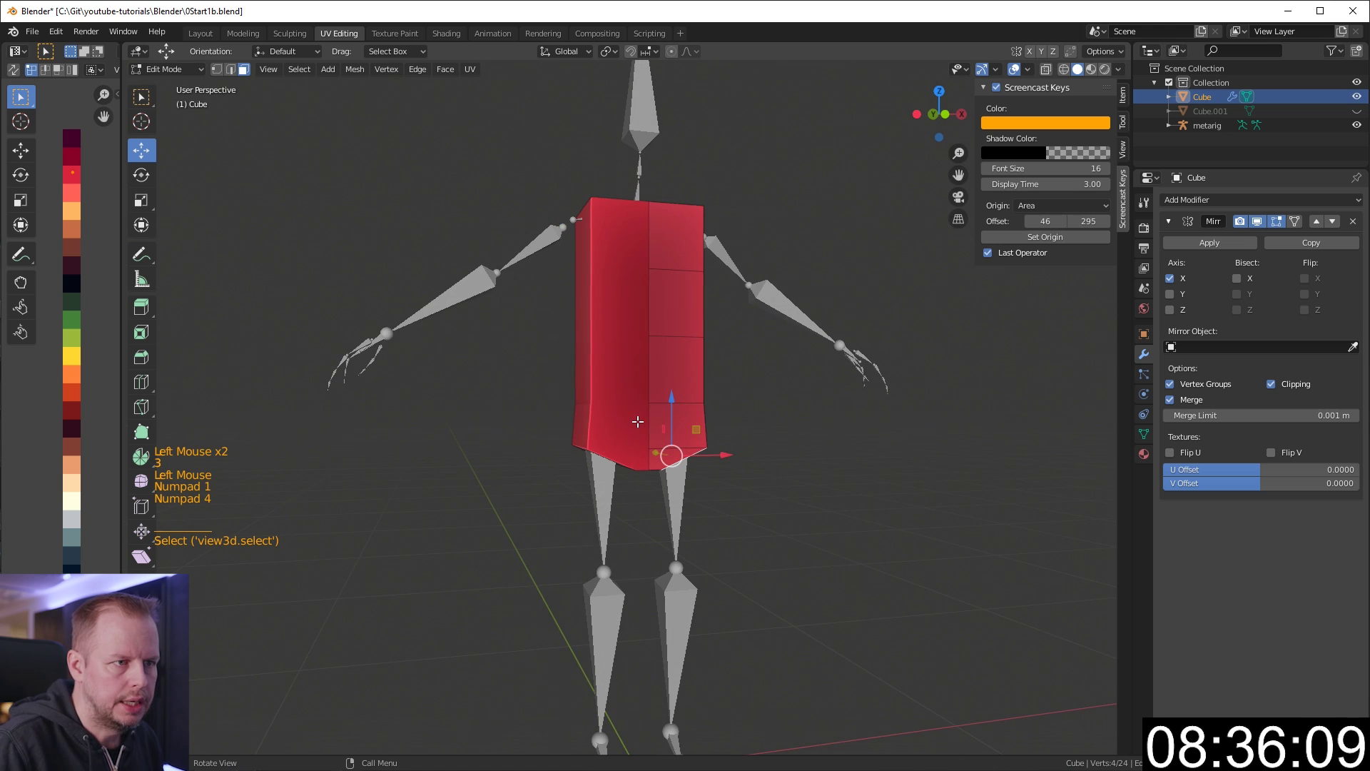
key("KP_1")
middle_click_drag(637, 422, 637, 402, "shift")
key("e")
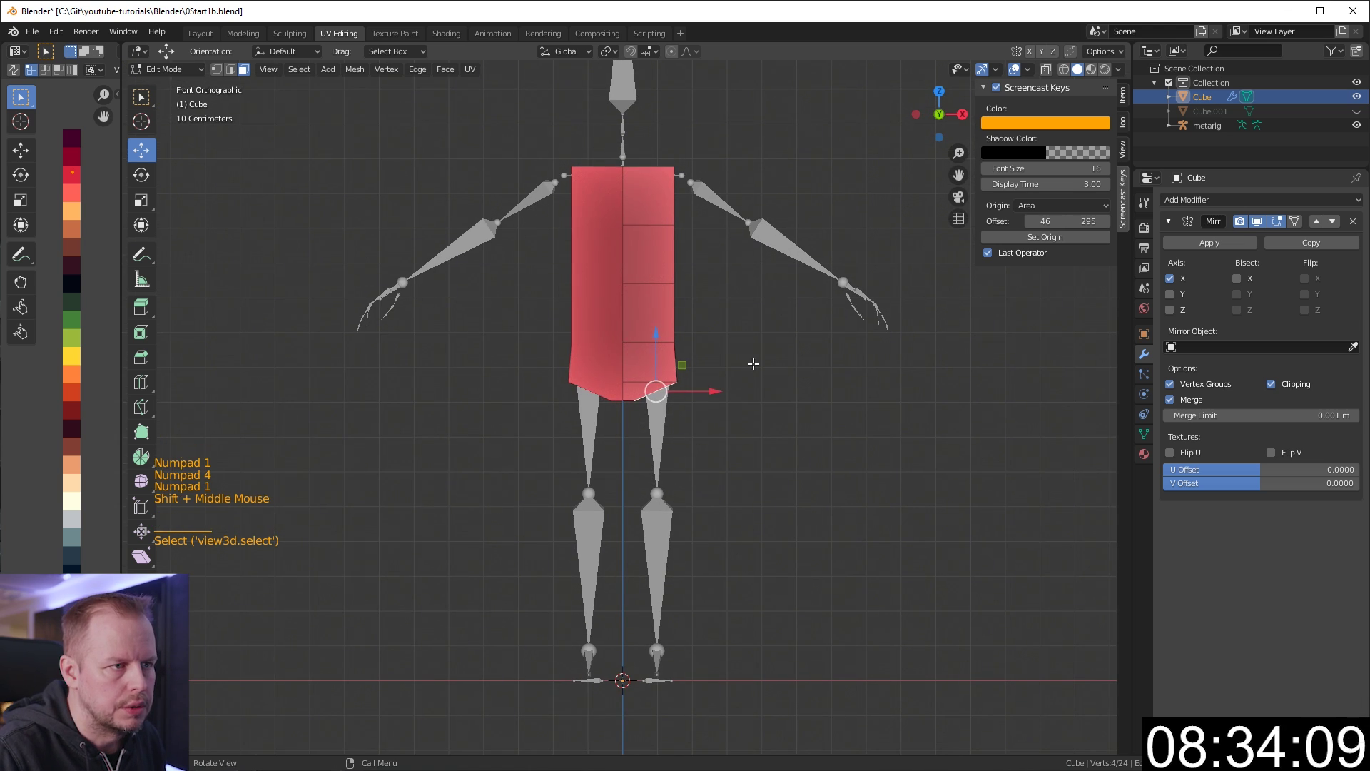
key("s")
key("r")
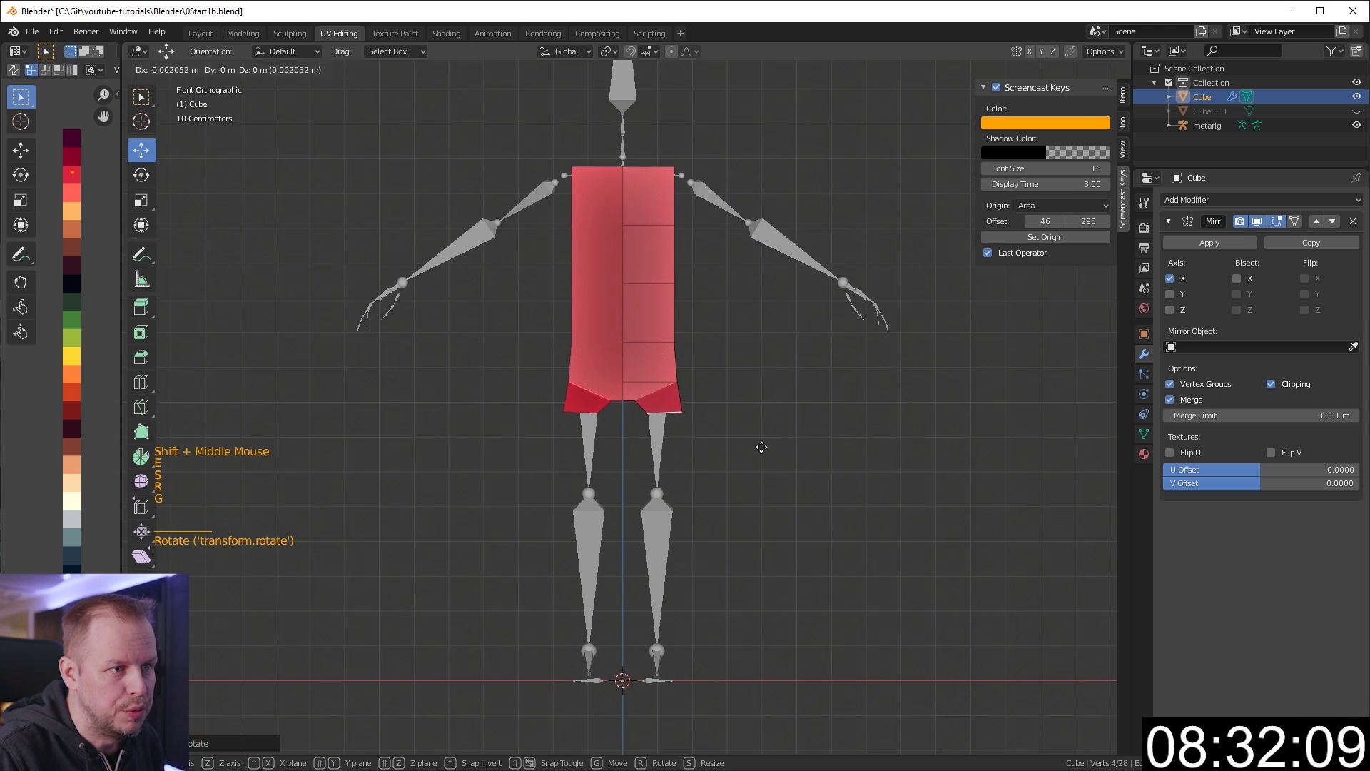
left_click(755, 455)
Extrude the thigh down along the leg bone with a narrower end, and add a short tapered section reaching the knee.
key("e")
left_click(767, 462)
key("s")
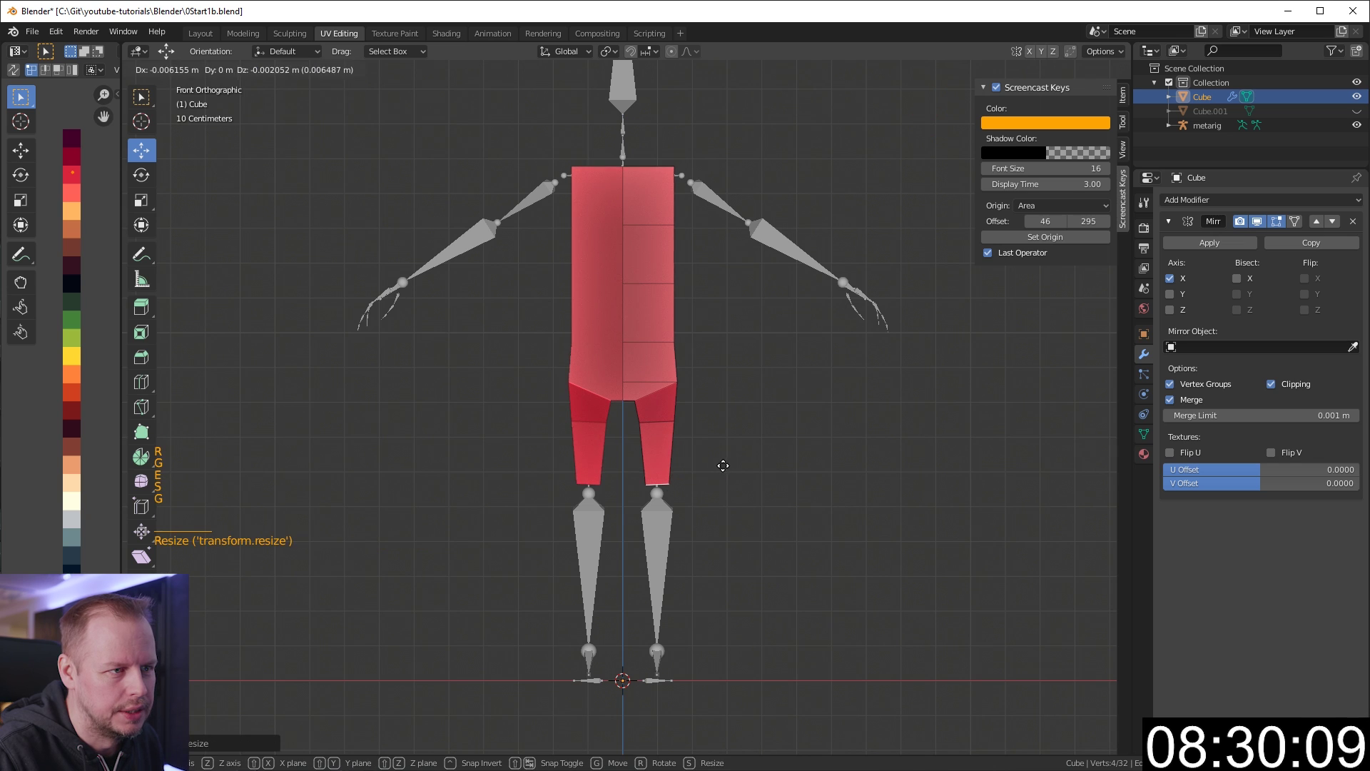
left_click(723, 466)
key("e")
left_click(728, 474)
key("s")
left_click(719, 471)
key("g")
left_click(719, 473)
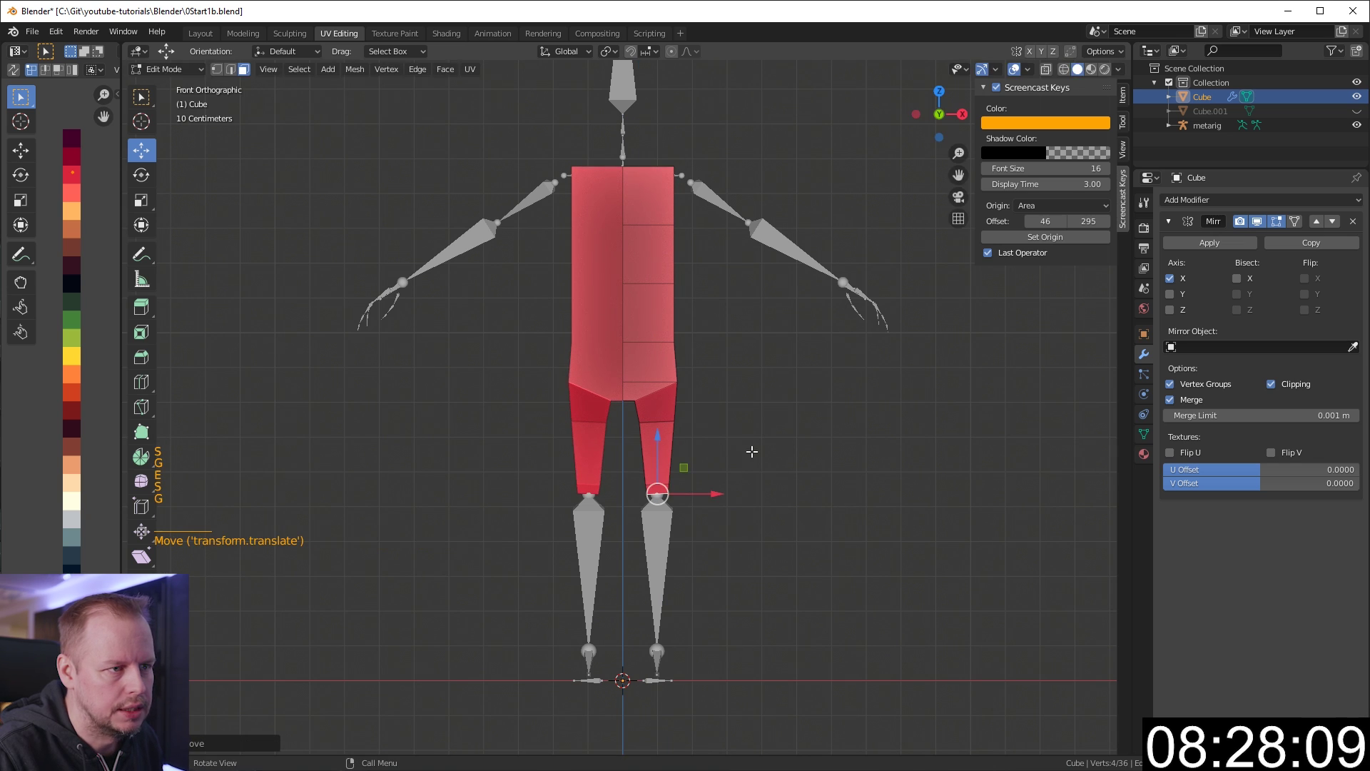
Extrude a short section below the knee, widen its end and rotate it into line with the leg.
key("e")
left_click(750, 475)
key("s")
left_click(793, 477)
key("r")
left_click(803, 482)
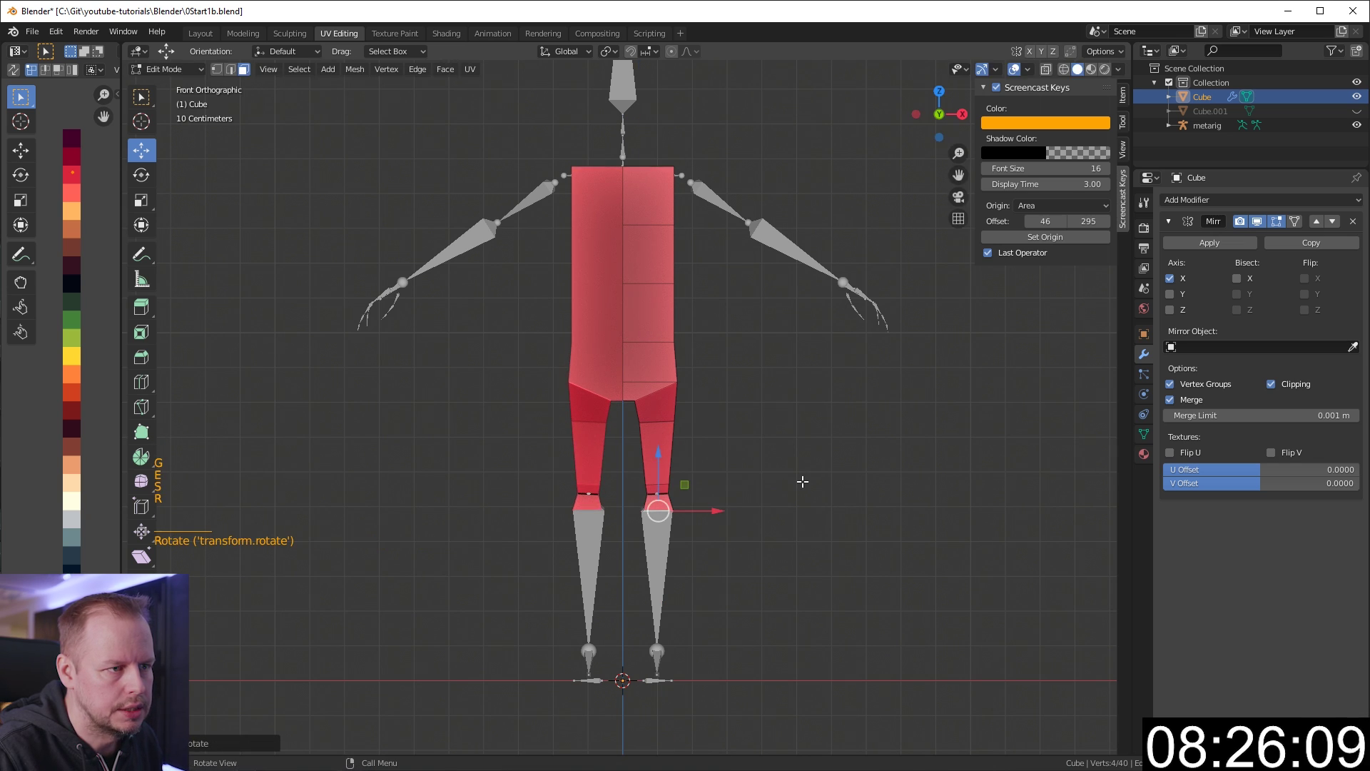
Extrude the lower leg down the shin bone, widen its end and move it lower.
key("e")
left_click(810, 550)
key("s")
left_click(853, 547)
key("g")
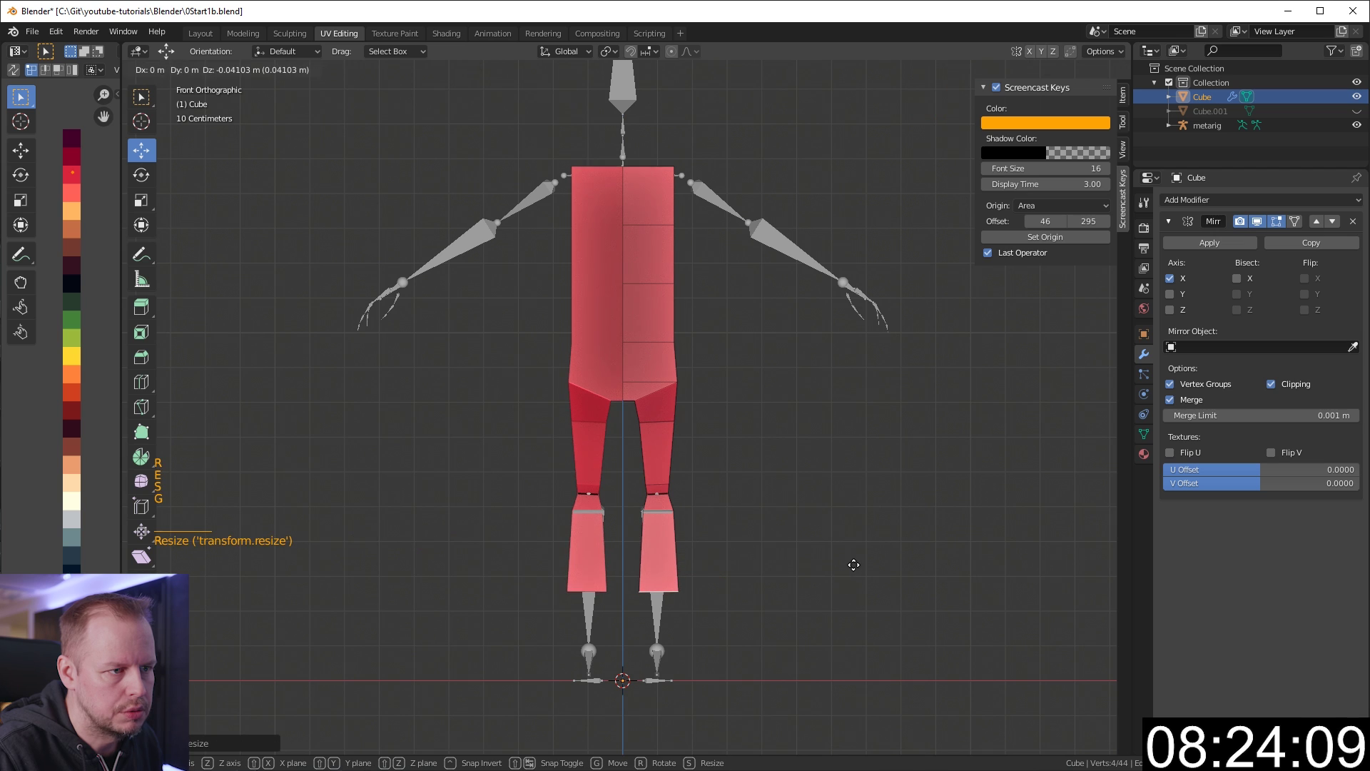
left_click(855, 563)
Extrude two short sections below the shin, scaling each end down so the leg narrows toward the ankle.
key("e")
left_click(865, 551)
key("s")
left_click(798, 549)
key("e")
left_click(803, 563)
key("s")
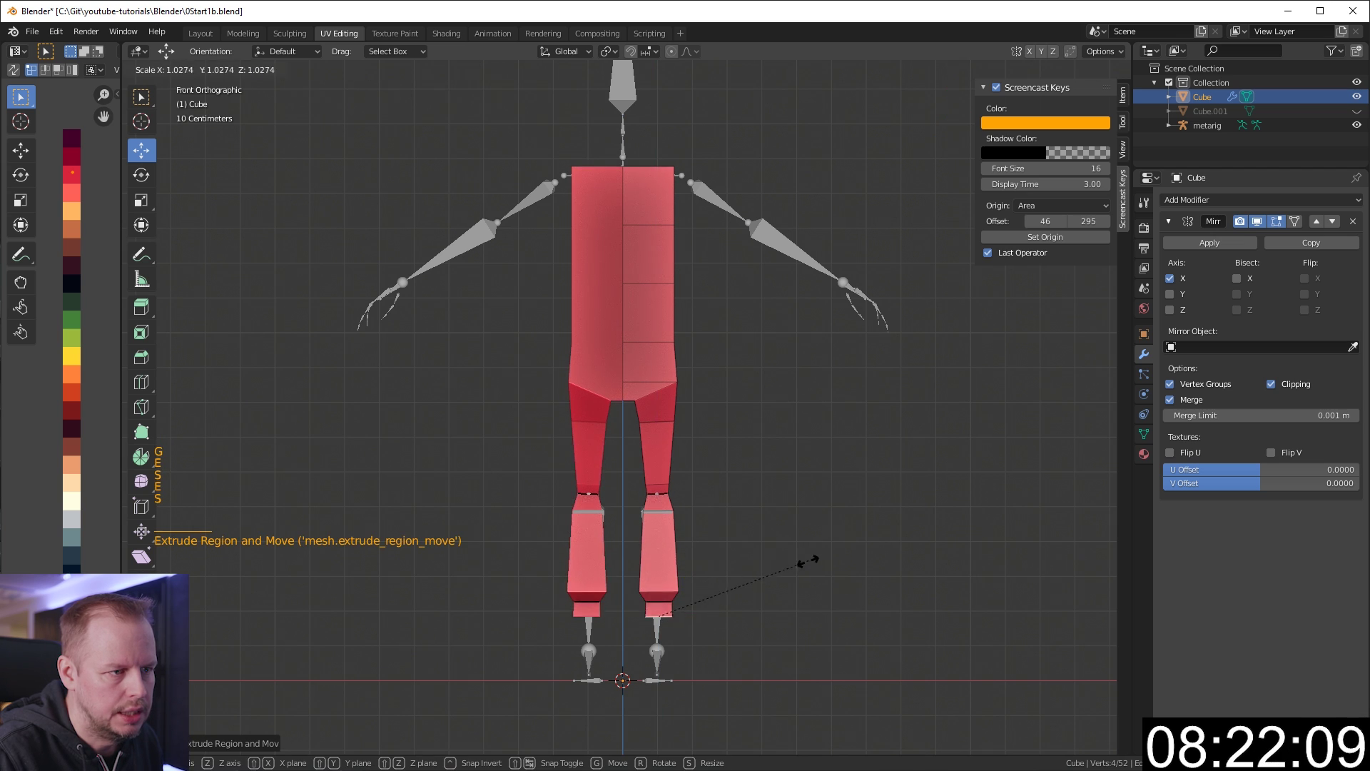
left_click(748, 568)
Extrude a flared section above the ankle followed by a tapered one, and align its end with the leg bone.
key("e")
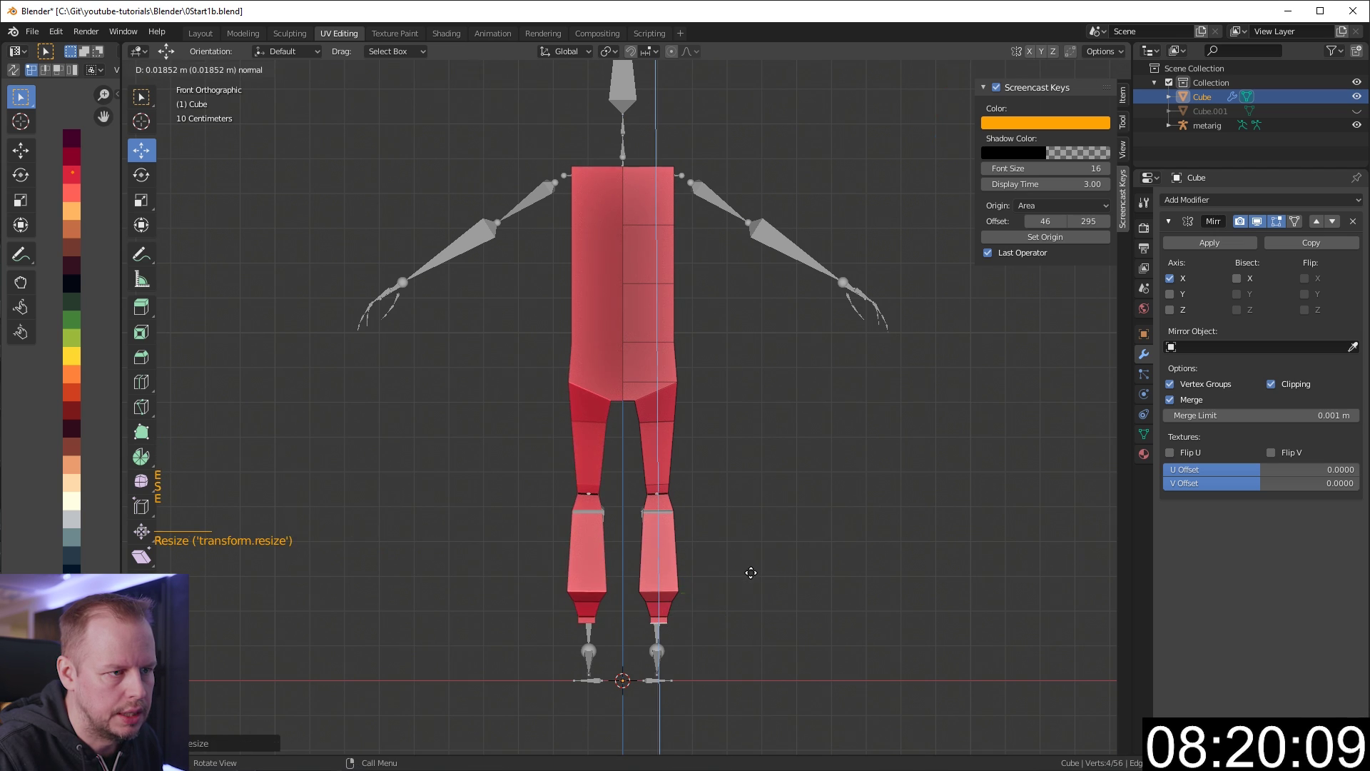
left_click(756, 574)
key("s")
left_click(871, 576)
key("e")
left_click(864, 596)
key("s")
left_click(767, 591)
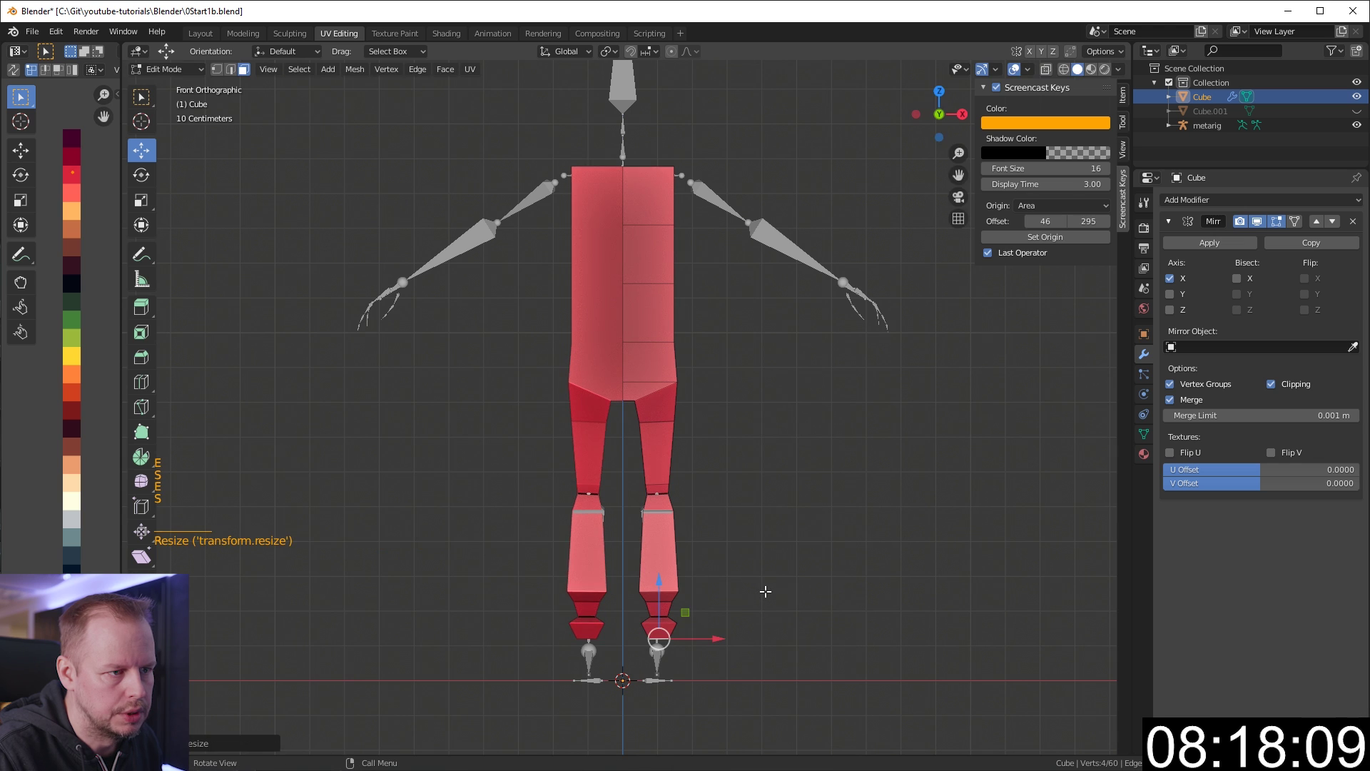
key("g")
left_click(764, 595)
Extrude the leg's end face down twice to form the ankle and the foot block at ground level.
key("e")
left_click(765, 627)
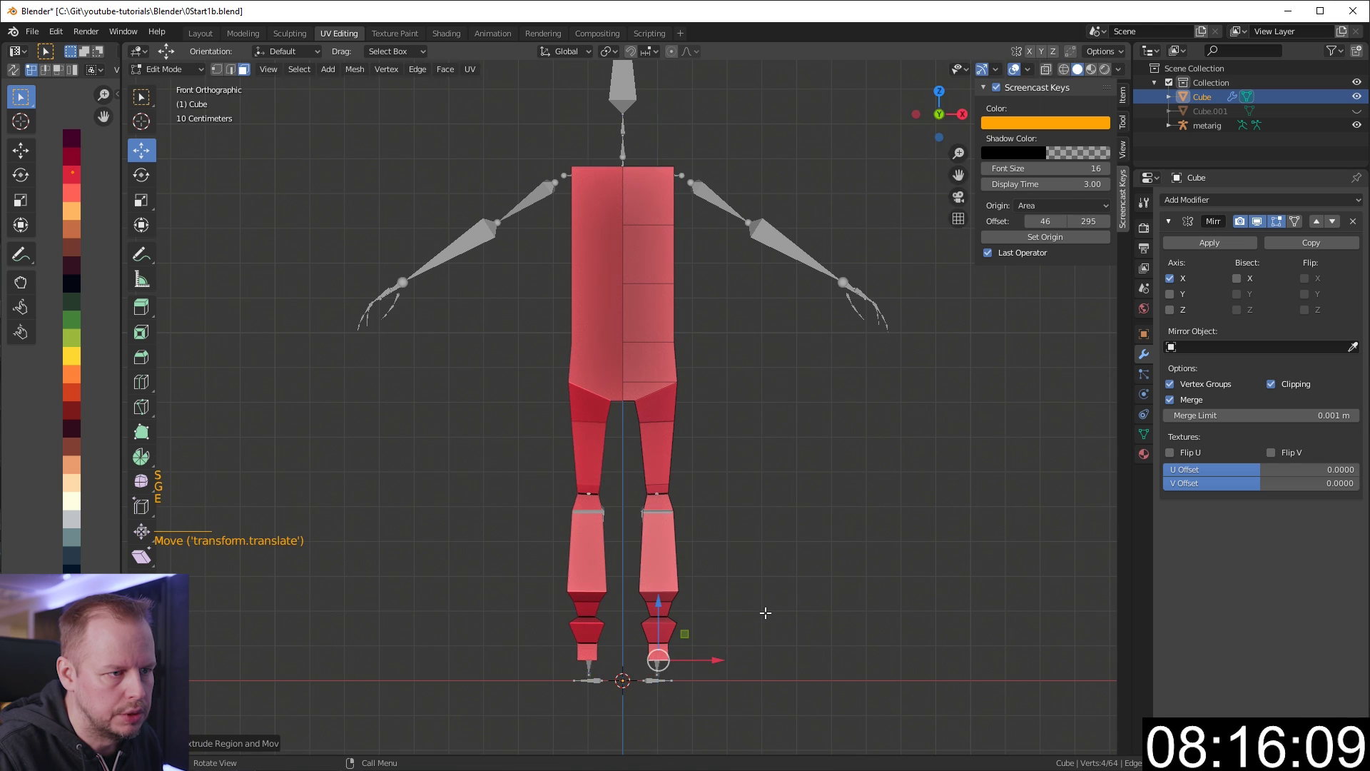
key("e")
left_click(765, 632)
Extrude the front face of the foot block forward to form the foot.
middle_click_drag(793, 600, 743, 349)
scroll(732, 614, "up", 2)
key("3")
key("3")
left_click(621, 558)
middle_click_drag(863, 479, 771, 489)
key("e")
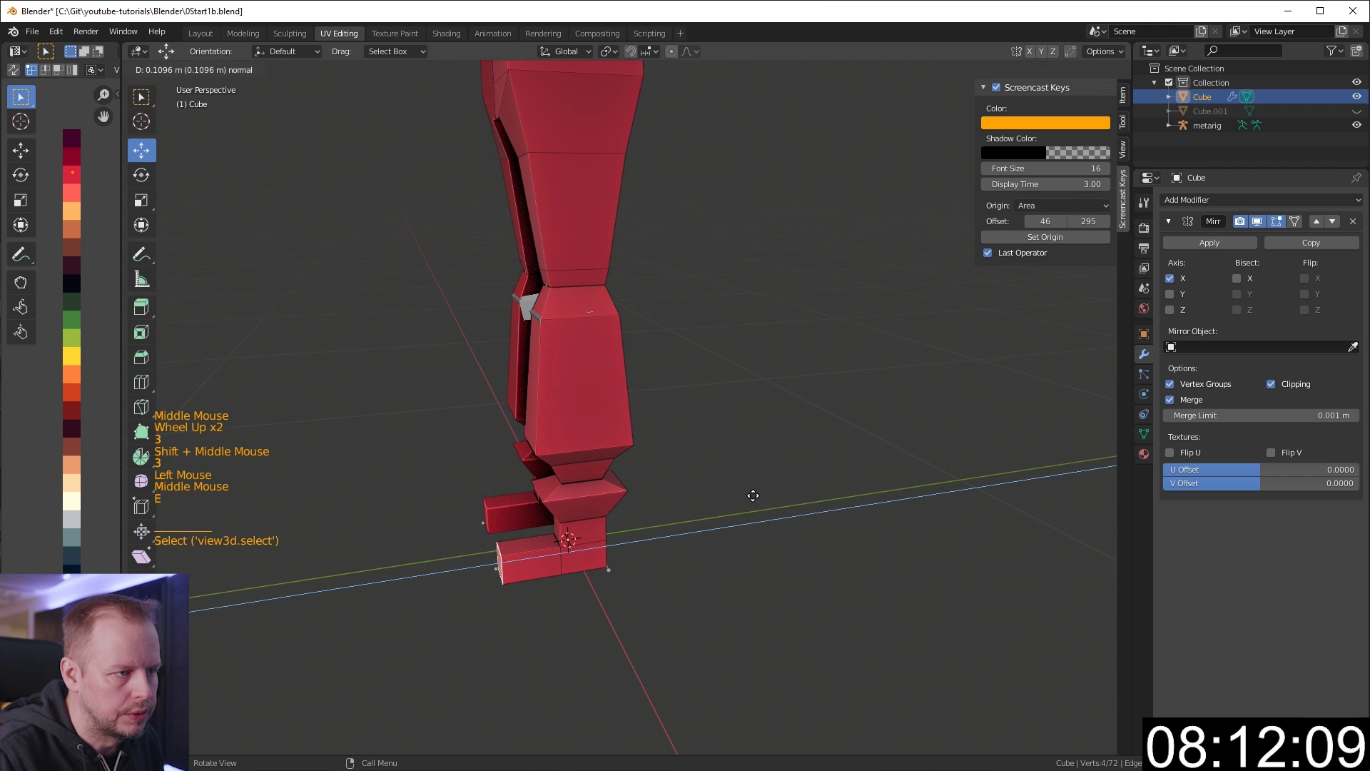
left_click(711, 498)
Lower the upper front edge of the foot to slope the toes, and cut two edge loops across the foot.
key("2")
left_click(527, 552)
middle_click_drag(530, 555, 579, 563)
left_click(508, 564)
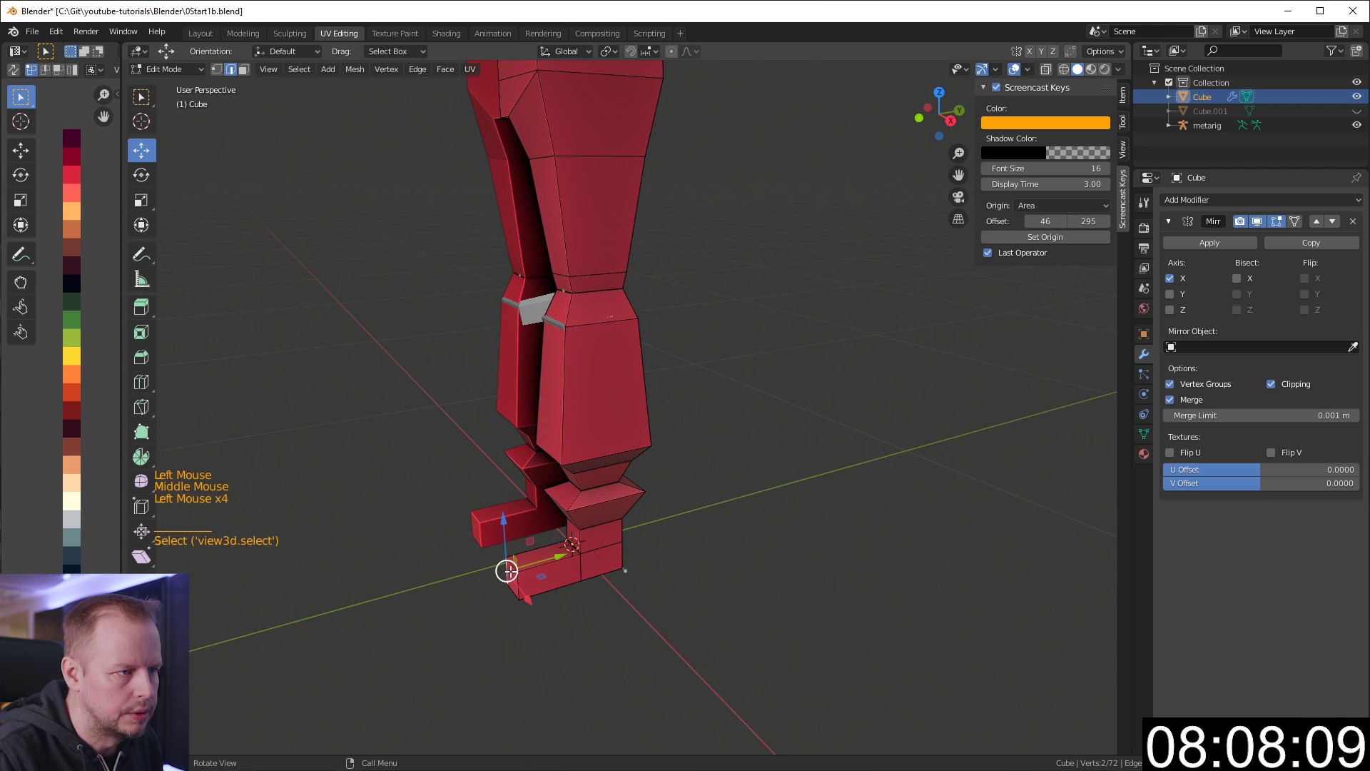
left_click_drag(509, 514, 510, 531)
key("ctrl+r")
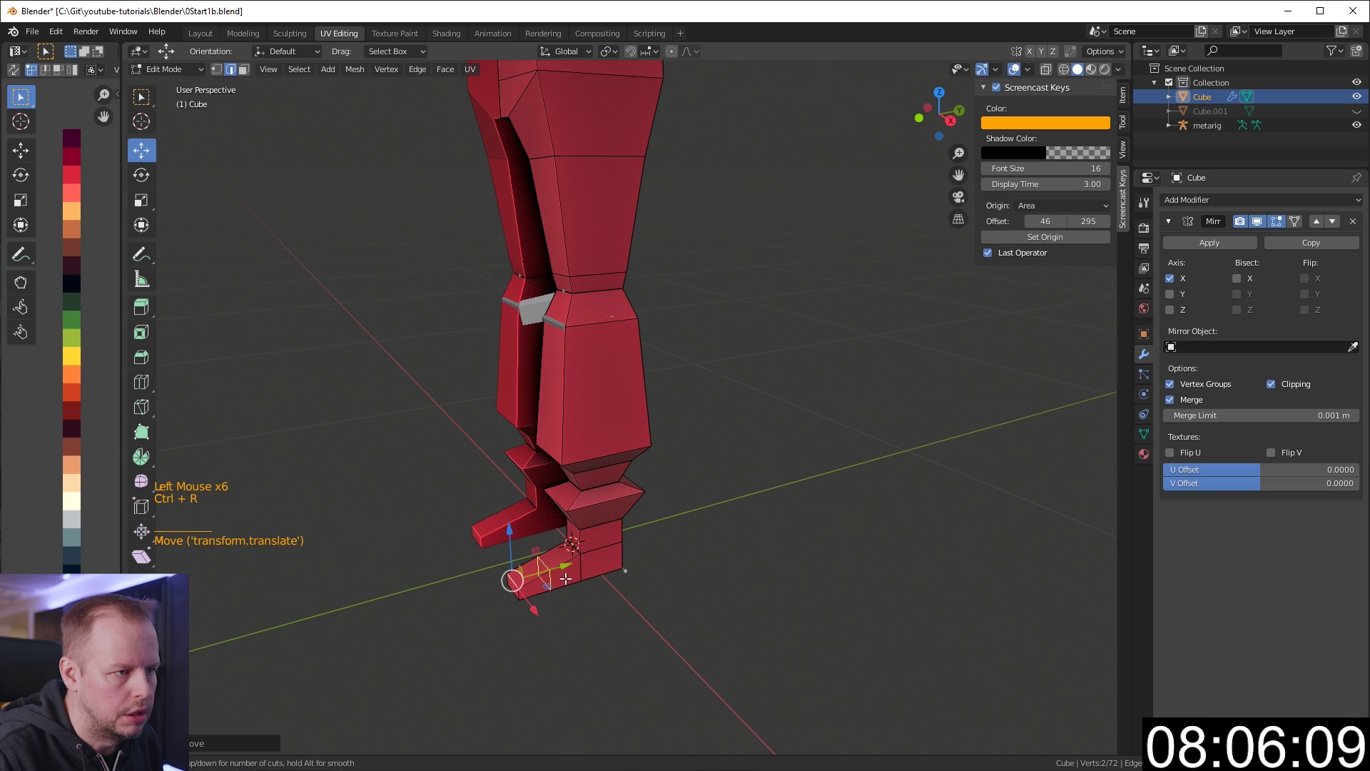
scroll(565, 563, "up", 1)
left_click(567, 562)
left_click(599, 555)
Raise the torso's top face slightly above the shoulder joints.
middle_click_drag(664, 546, 731, 544)
scroll(685, 399, "down", 3)
key("3")
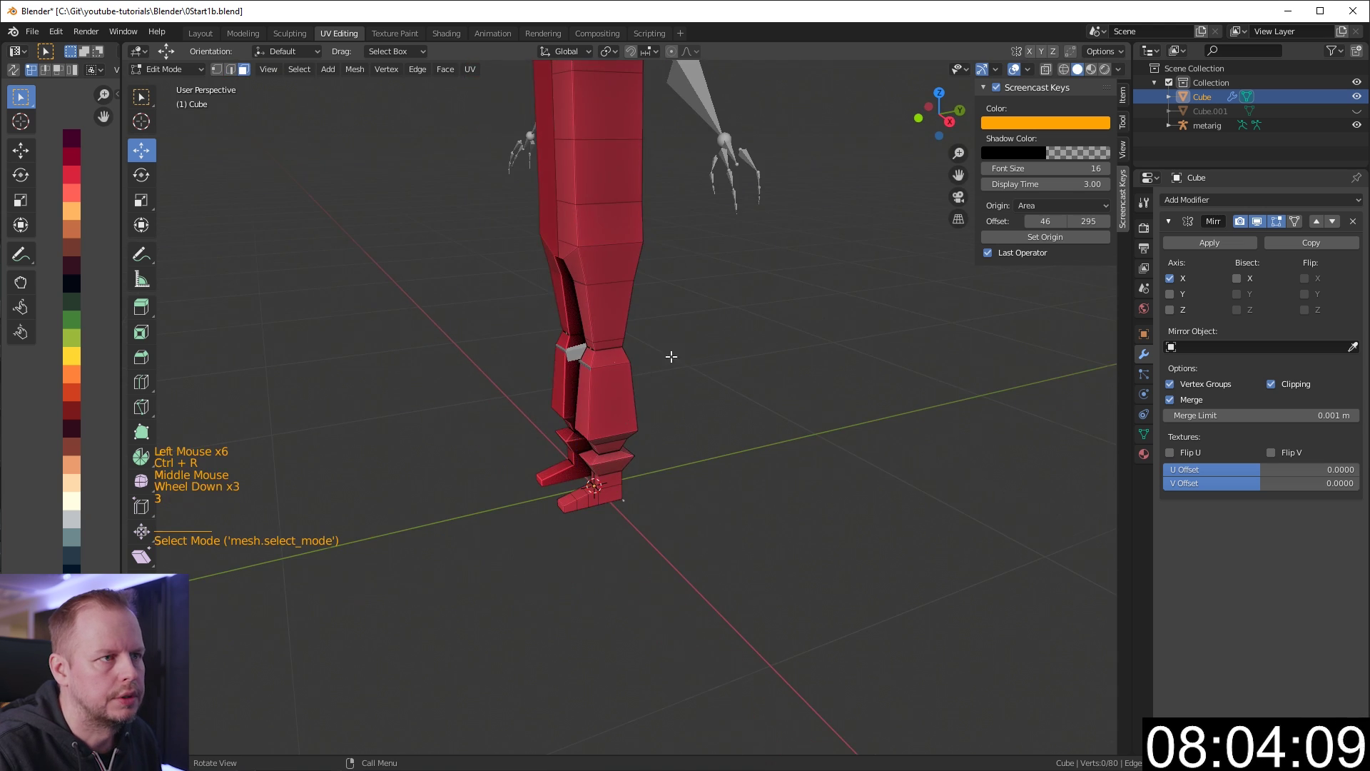
middle_click_drag(671, 354, 721, 368)
middle_click_drag(722, 279, 731, 379, "shift")
middle_click_drag(617, 221, 675, 249)
left_click(674, 246)
left_click(655, 188)
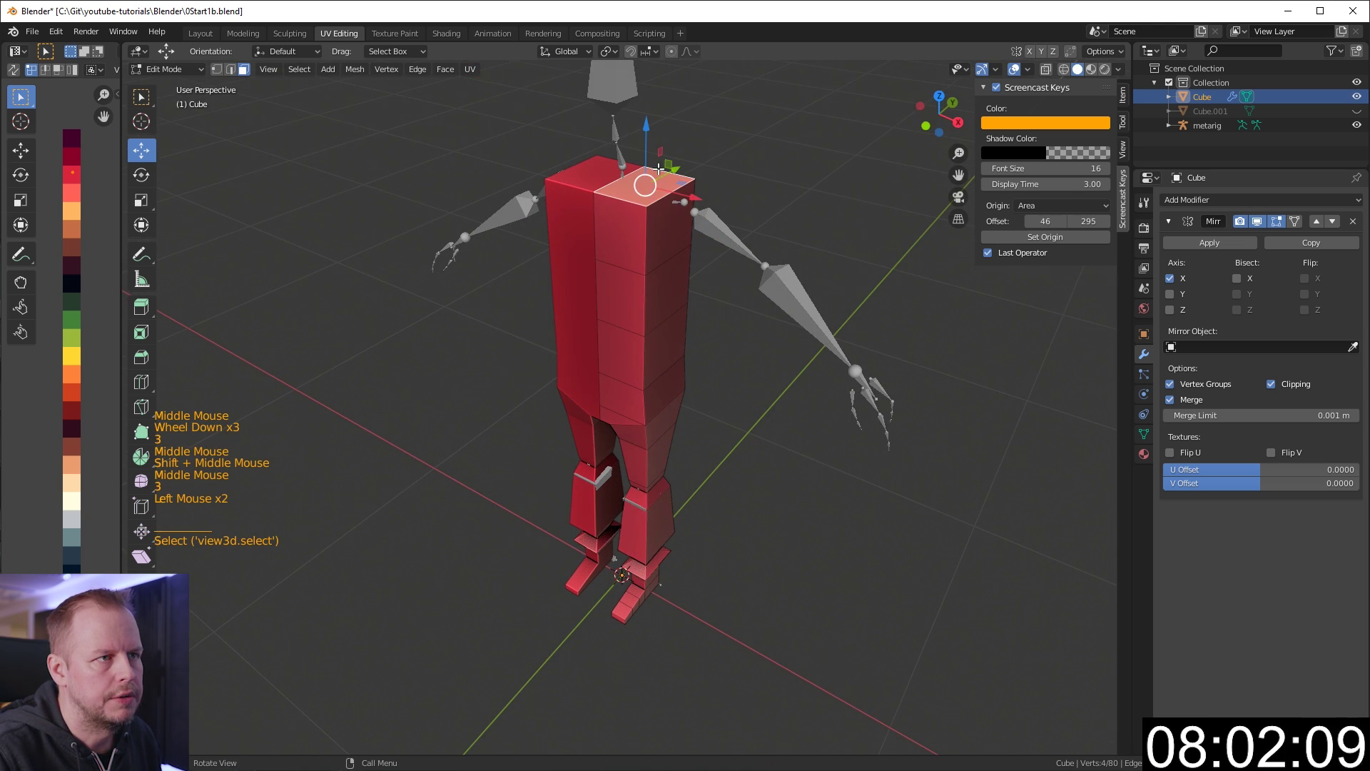
left_click_drag(647, 136, 647, 122)
Move the torso's uppermost side face outward and up, and rotate it to face along the upper arm bone.
left_click(675, 229)
key("KP_1")
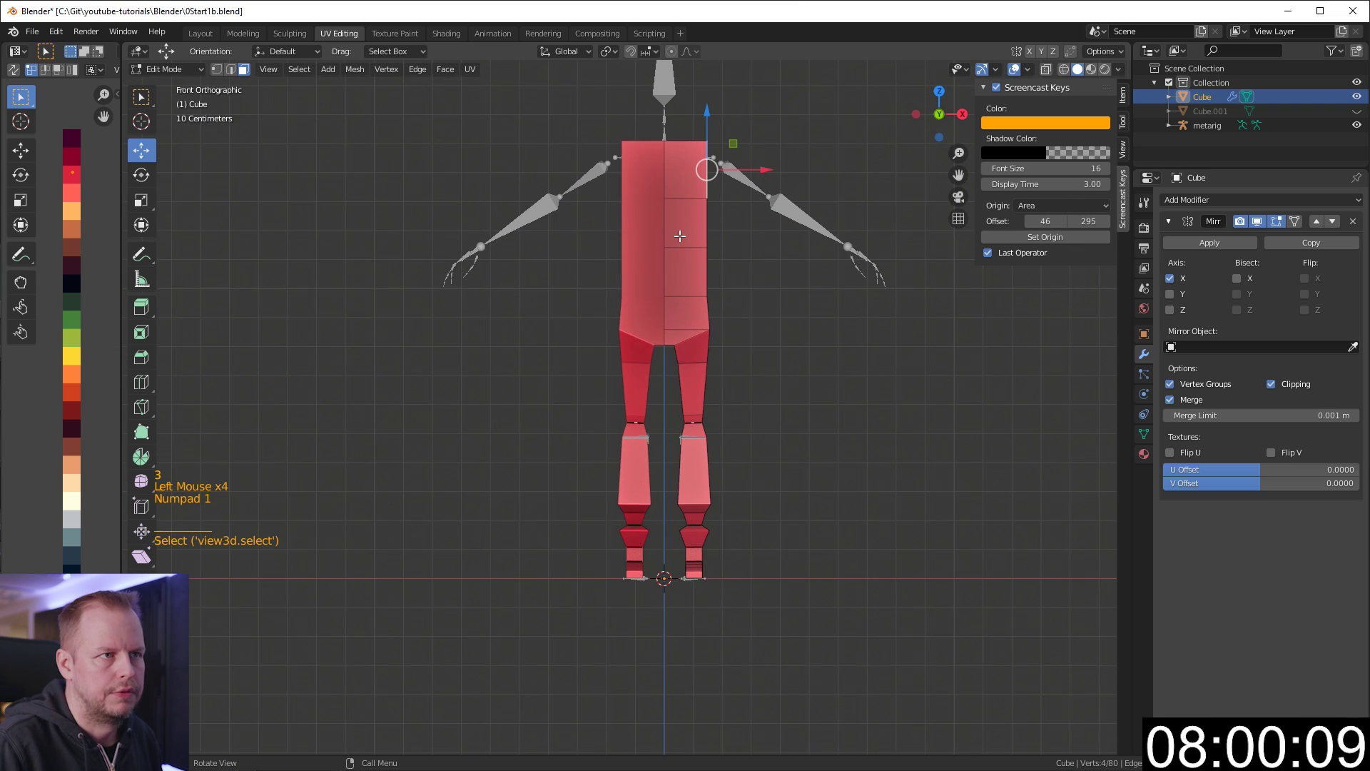
middle_click_drag(863, 134, 587, 300, "shift")
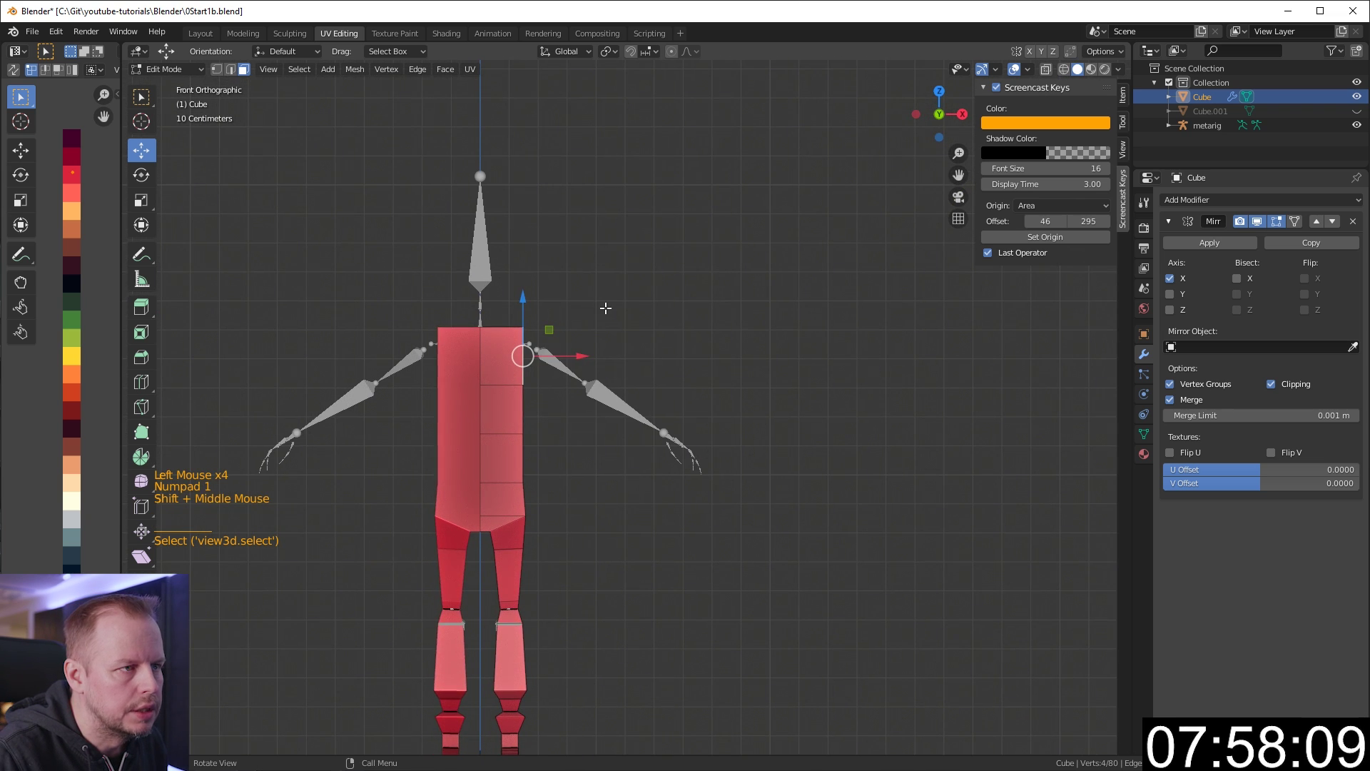
key("g")
left_click(609, 307)
key("r")
left_click(625, 335)
key("g")
left_click(627, 324)
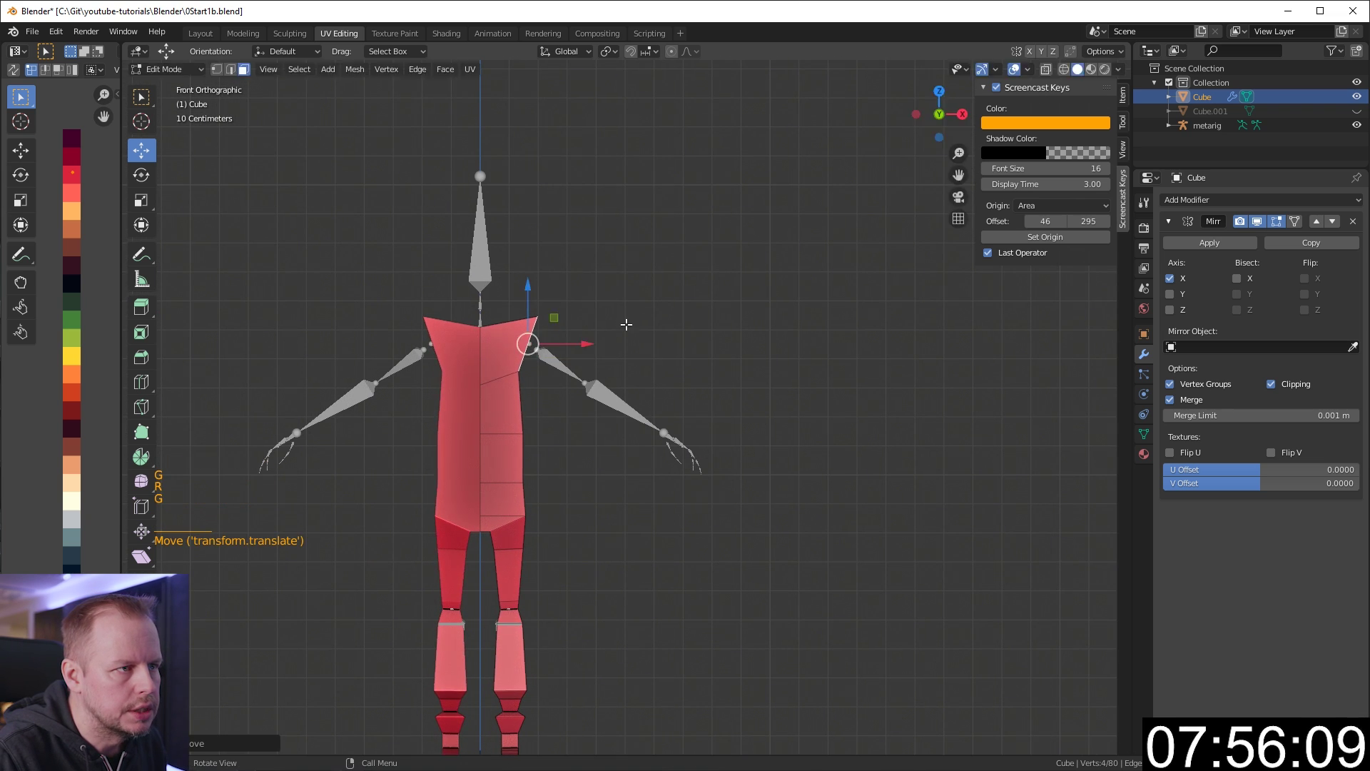
Extrude the shoulder face a short way, then scale it down, rotate it and align it with the arm bone.
key("e")
left_click(634, 337)
key("s")
left_click(579, 341)
key("r")
left_click(598, 350)
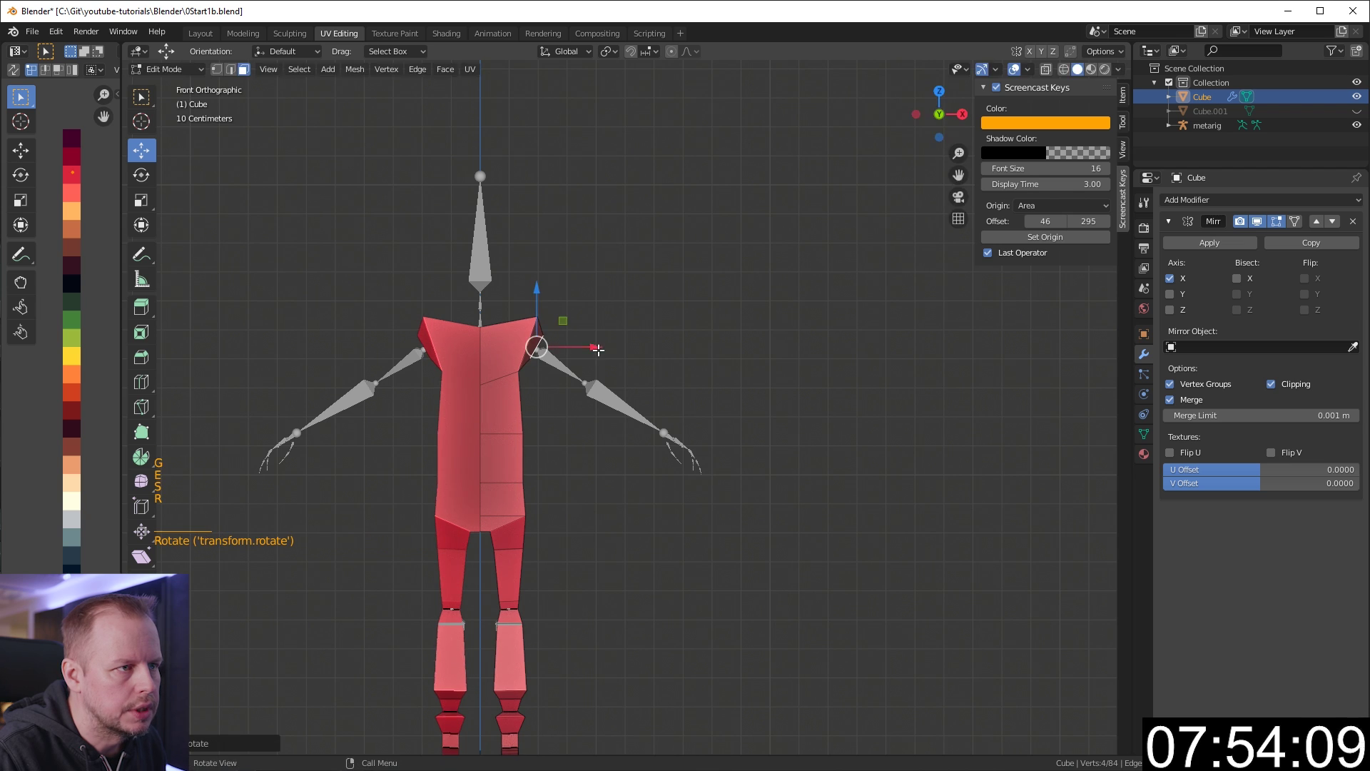
key("g")
left_click(598, 352)
Extrude a short widened section at the shoulder, and extrude the upper arm to the elbow with a narrower end.
key("e")
left_click(603, 357)
key("s")
left_click(625, 358)
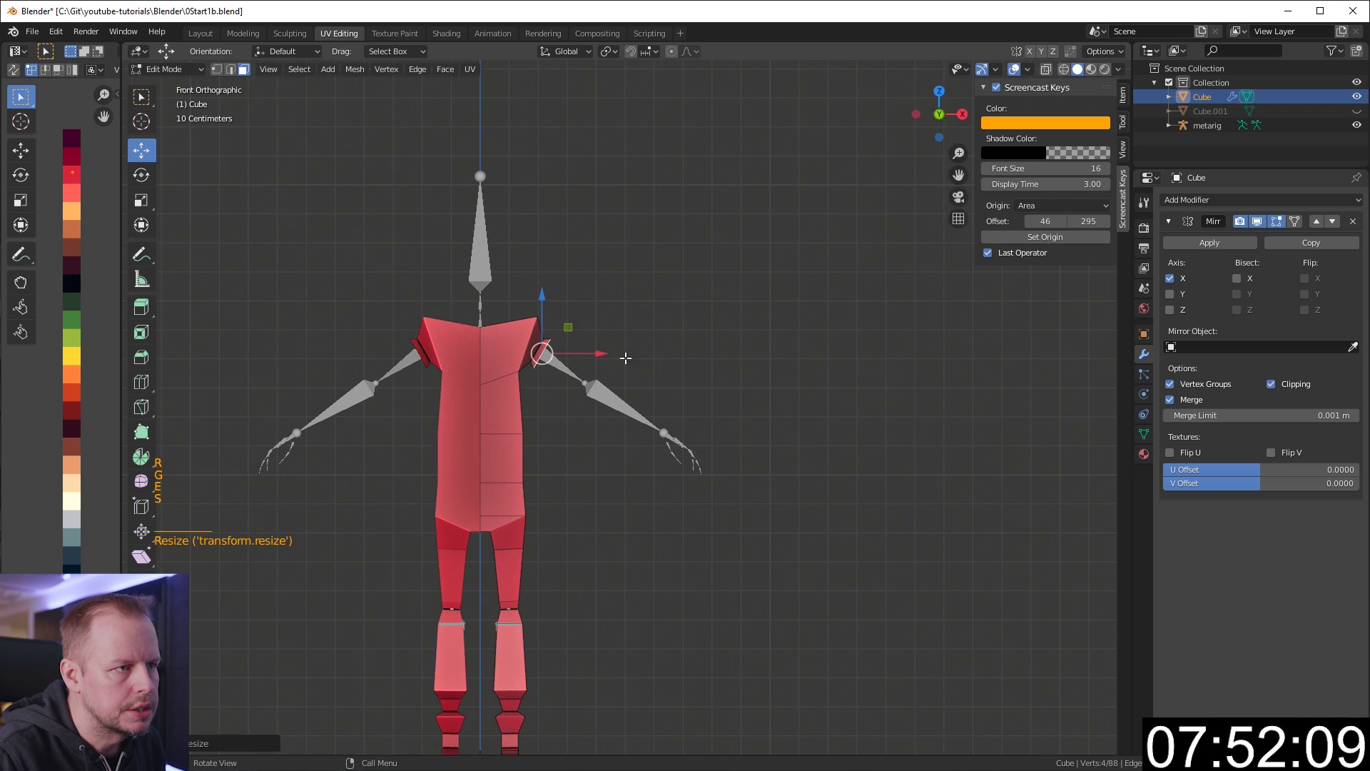
key("e")
left_click(652, 395)
key("g")
left_click(652, 401)
key("s")
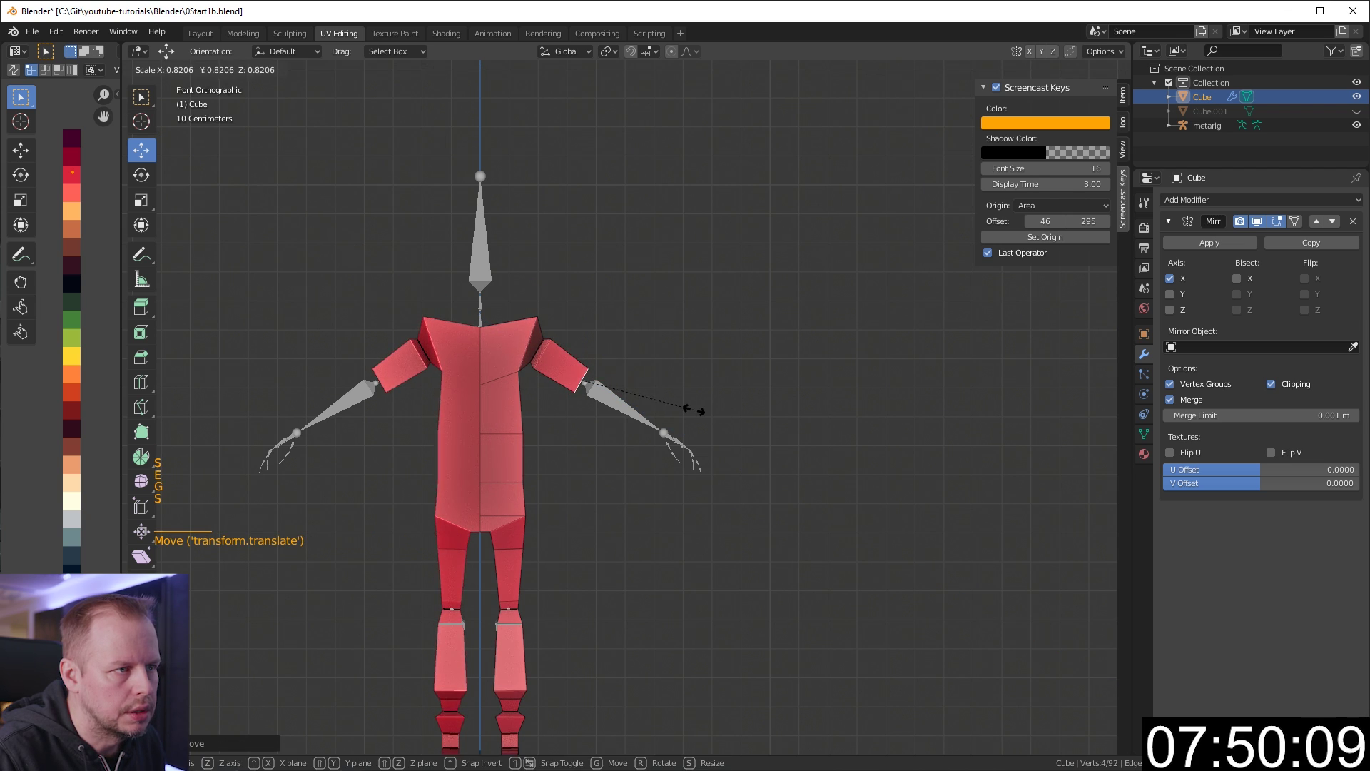
left_click(693, 409)
Extrude two short elbow sections, narrowing the first and widening the second, and align the end with the forearm bone.
key("e")
left_click(698, 414)
key("s")
left_click(676, 410)
key("e")
left_click(687, 421)
key("s")
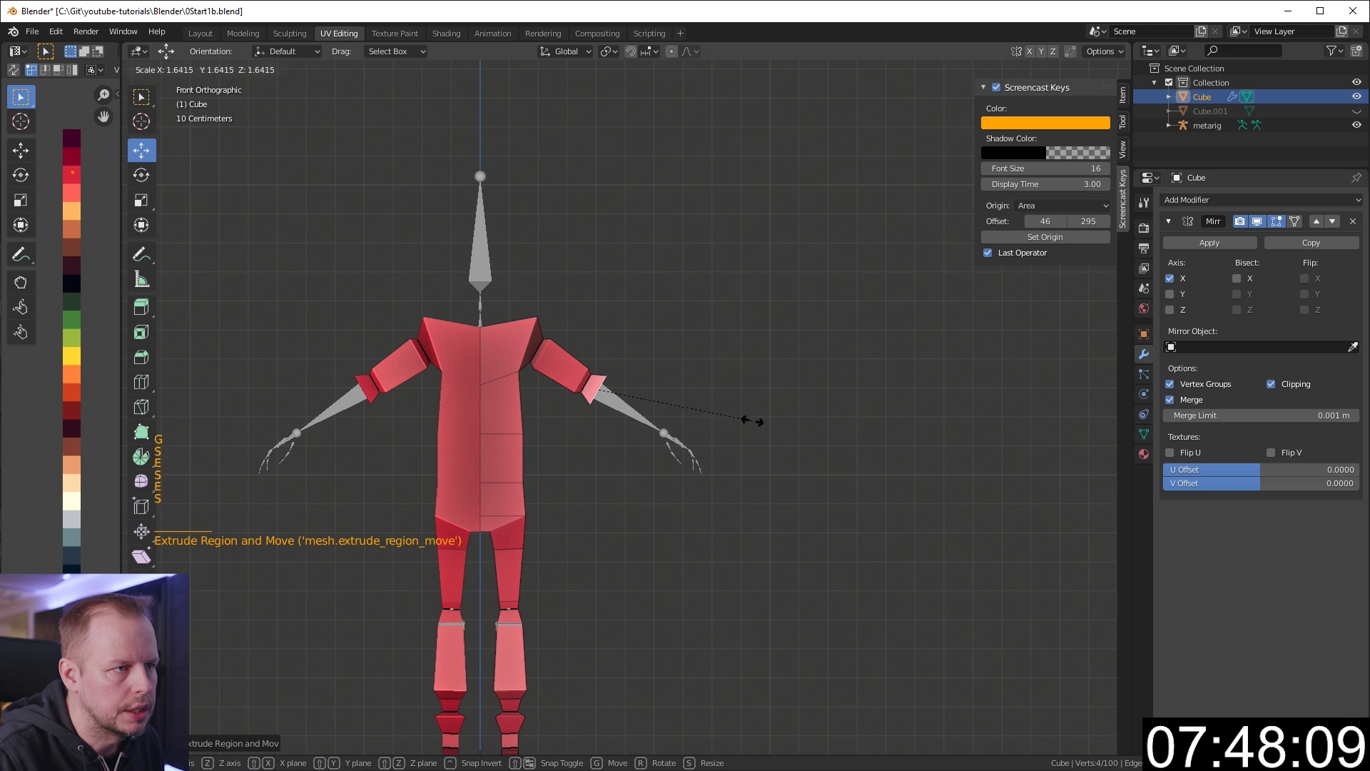
left_click(753, 421)
key("g")
left_click(738, 414)
Extrude the forearm to the wrist, adjust its end's position and size, and extrude a short section with a narrower end.
key("e")
left_click(777, 432)
key("g")
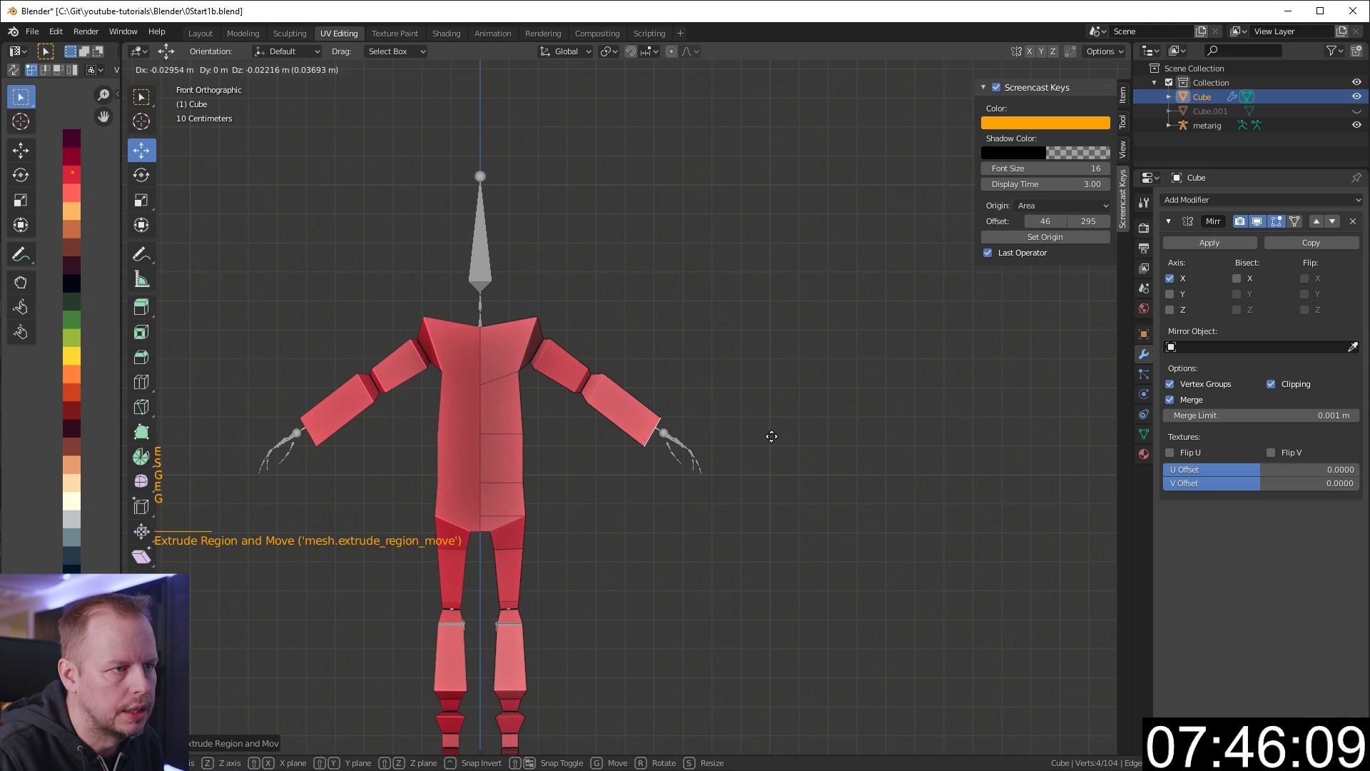
left_click(773, 433)
key("s")
left_click(812, 431)
key("e")
left_click(804, 432)
key("s")
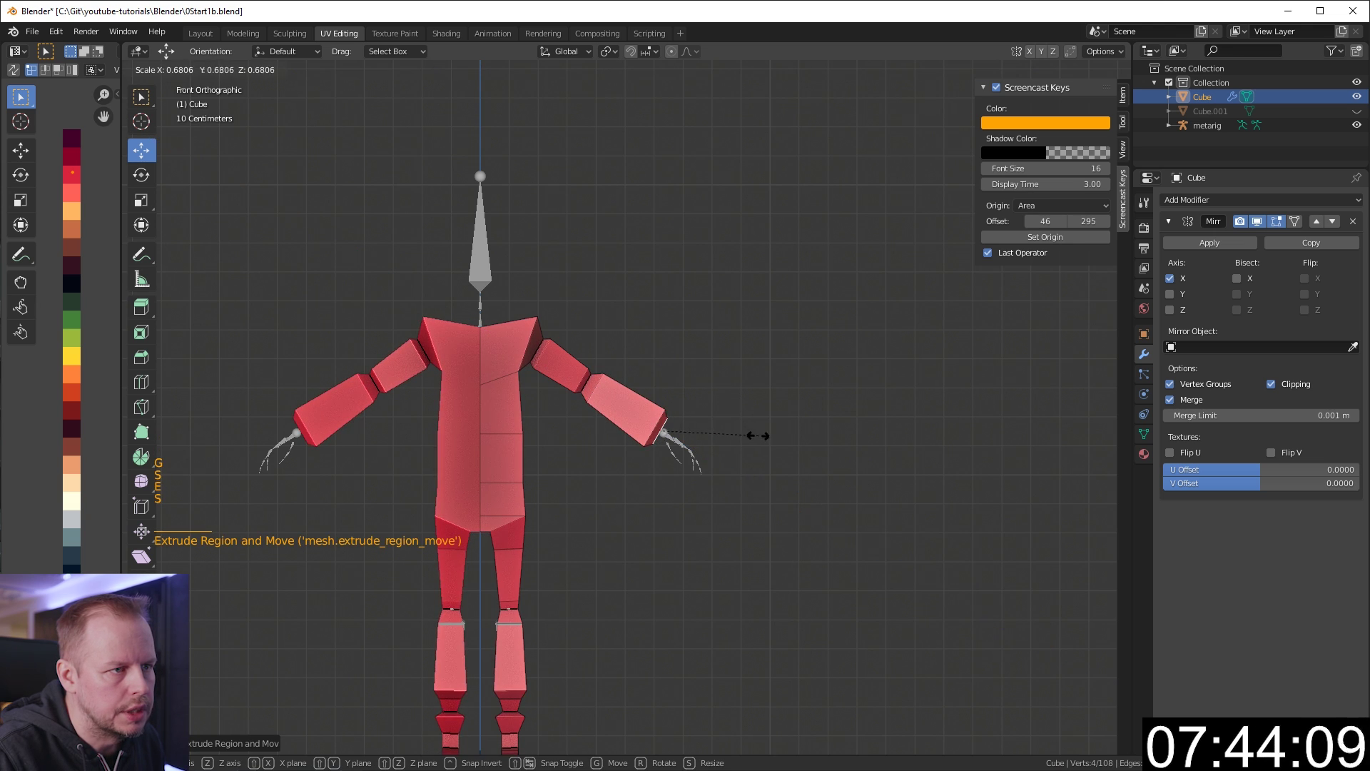
left_click(760, 435)
Turn on X-ray display and show the arms from above with vertex selection active.
scroll(750, 434, "down", 2)
scroll(749, 434, "up", 2)
key("alt+z")
middle_click_drag(749, 436, 694, 297)
key("KP_1")
key("a")
key("a")
key("a")
key("KP_7")
scroll(694, 297, "up", 1)
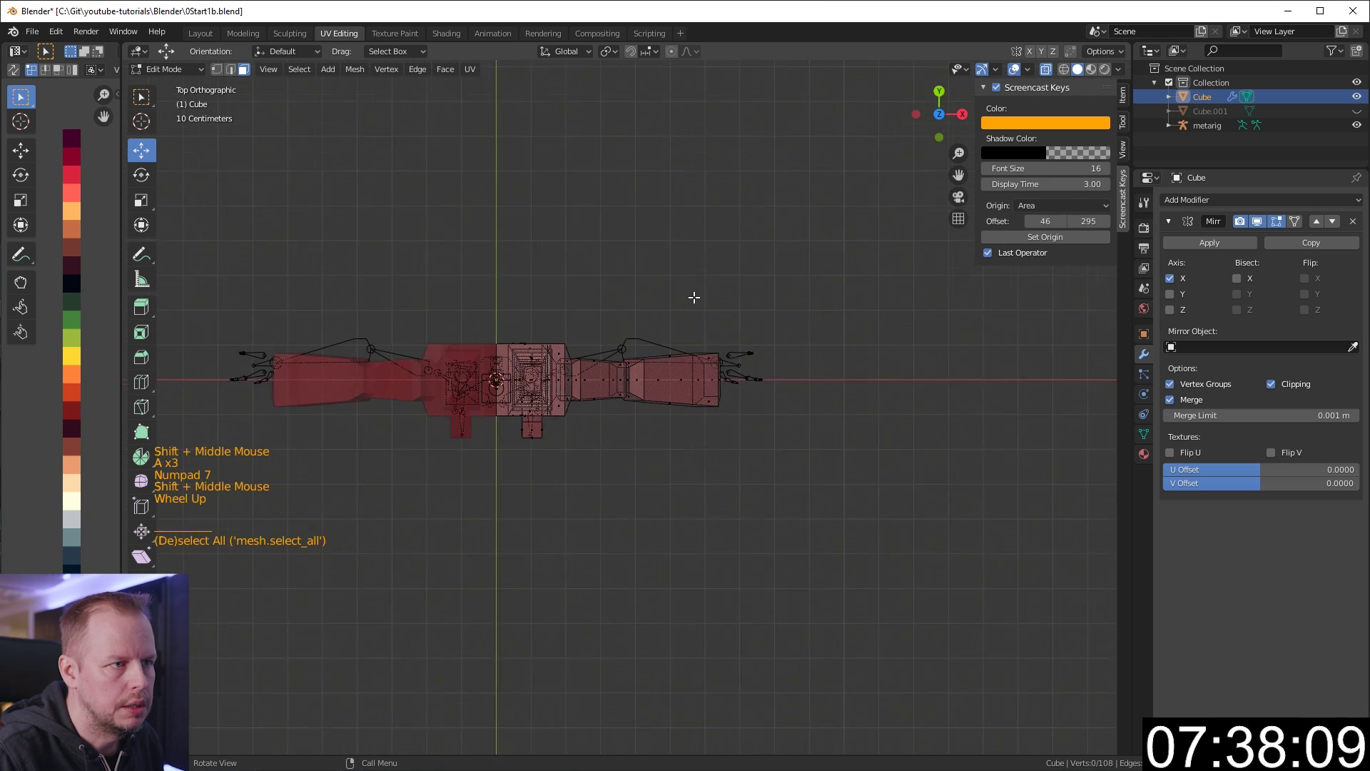
scroll(694, 297, "up", 1)
key("1")
key("a")
key("a")
key("a")
key("b")
left_click_drag(555, 296, 673, 415)
key("g")
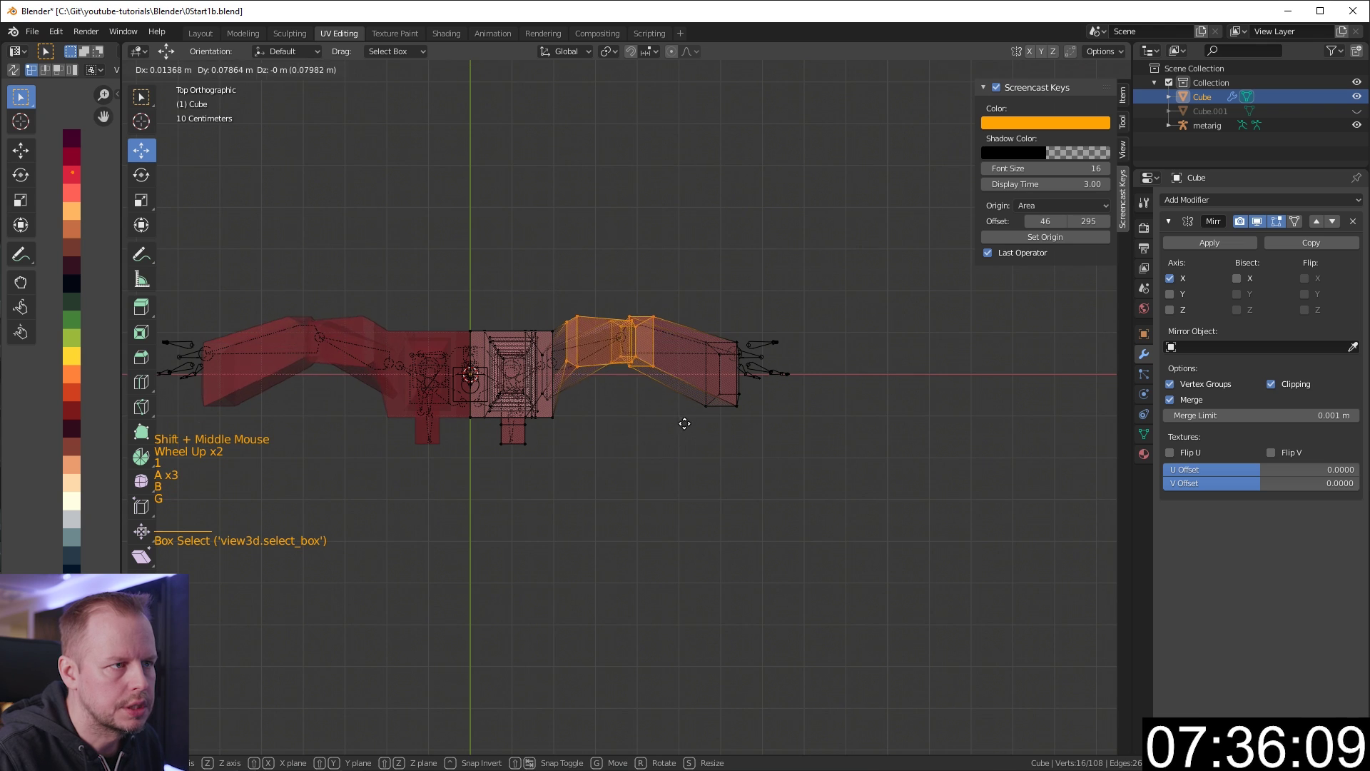
right_click(680, 415)
Box-select only the elbow vertices in the top view and move them back about 0.079 m along Y onto the arm bones.
key("a")
key("less")
key("a")
key("a")
key("b")
left_click_drag(602, 285, 669, 440)
key("g")
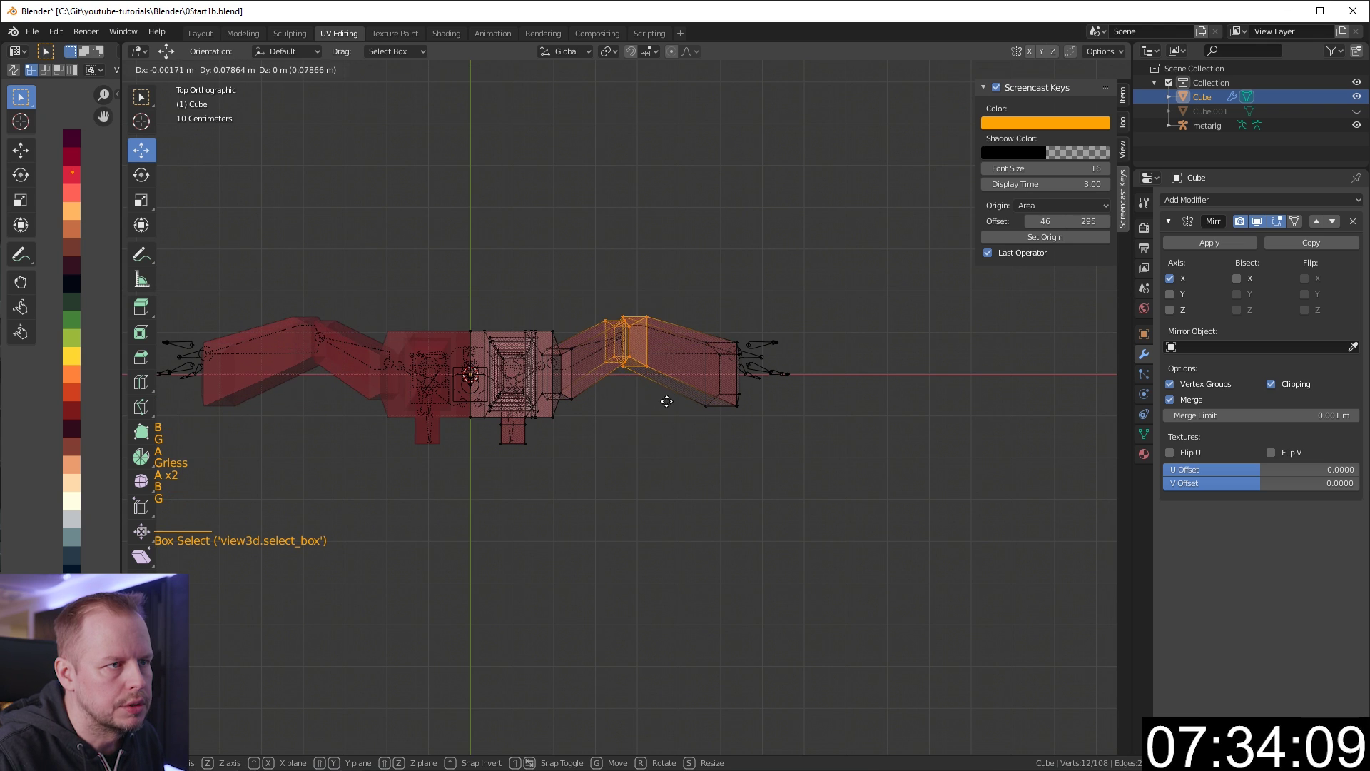
right_click(667, 401)
Box-select the wrist end of the forearm in the top view and move it back into line with the wrist bone.
key("a")
key("a")
key("a")
key("b")
left_click_drag(685, 282, 783, 430)
key("g")
left_click(783, 431)
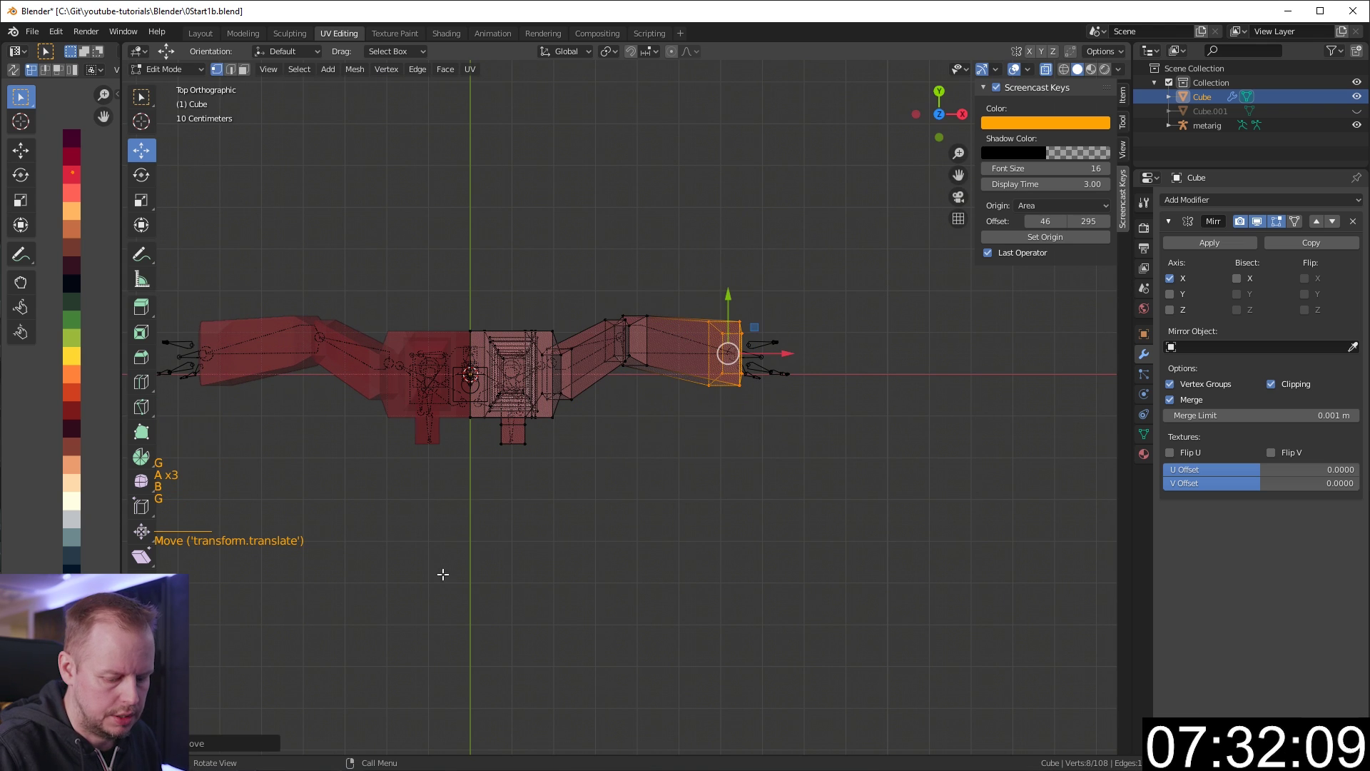
Box-select a group of arm vertices in the side view and move them into line with the bones.
key("KP_3")
middle_click_drag(437, 605, 437, 572, "shift")
key("a")
key("a")
key("a")
key("b")
left_click_drag(559, 358, 697, 414)
key("g")
left_click(781, 453)
scroll(785, 443, "down", 3)
Turn off X-ray display and, in face selection, move the two side faces of the torso slightly along X.
key("a")
key("a")
key("a")
middle_click_drag(783, 437, 549, 316)
key("alt+z")
key("3")
left_click(595, 368)
left_click(588, 327, "shift")
left_click_drag(636, 330, 630, 332)
middle_click_drag(728, 344, 642, 328)
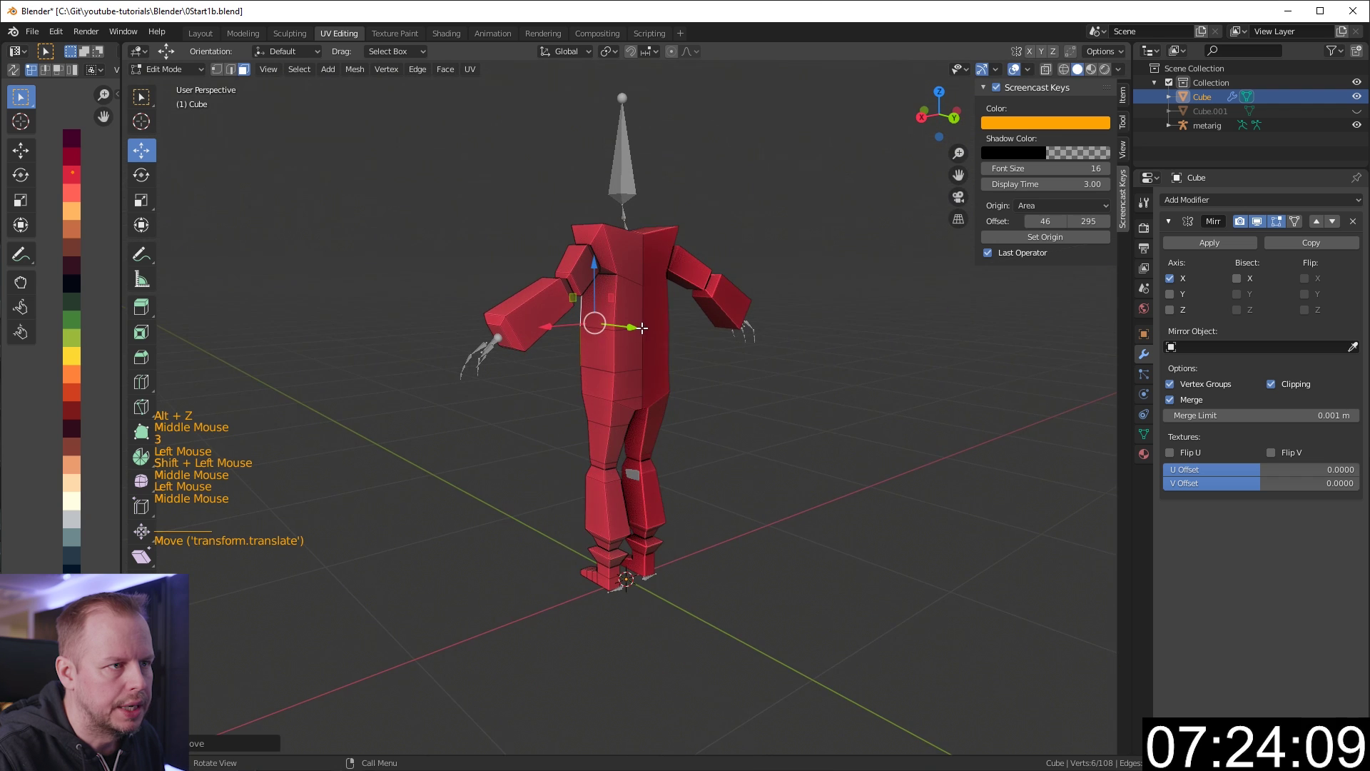
Move the two mid-back faces of the torso forward along Y and adjust their size.
left_click(672, 337)
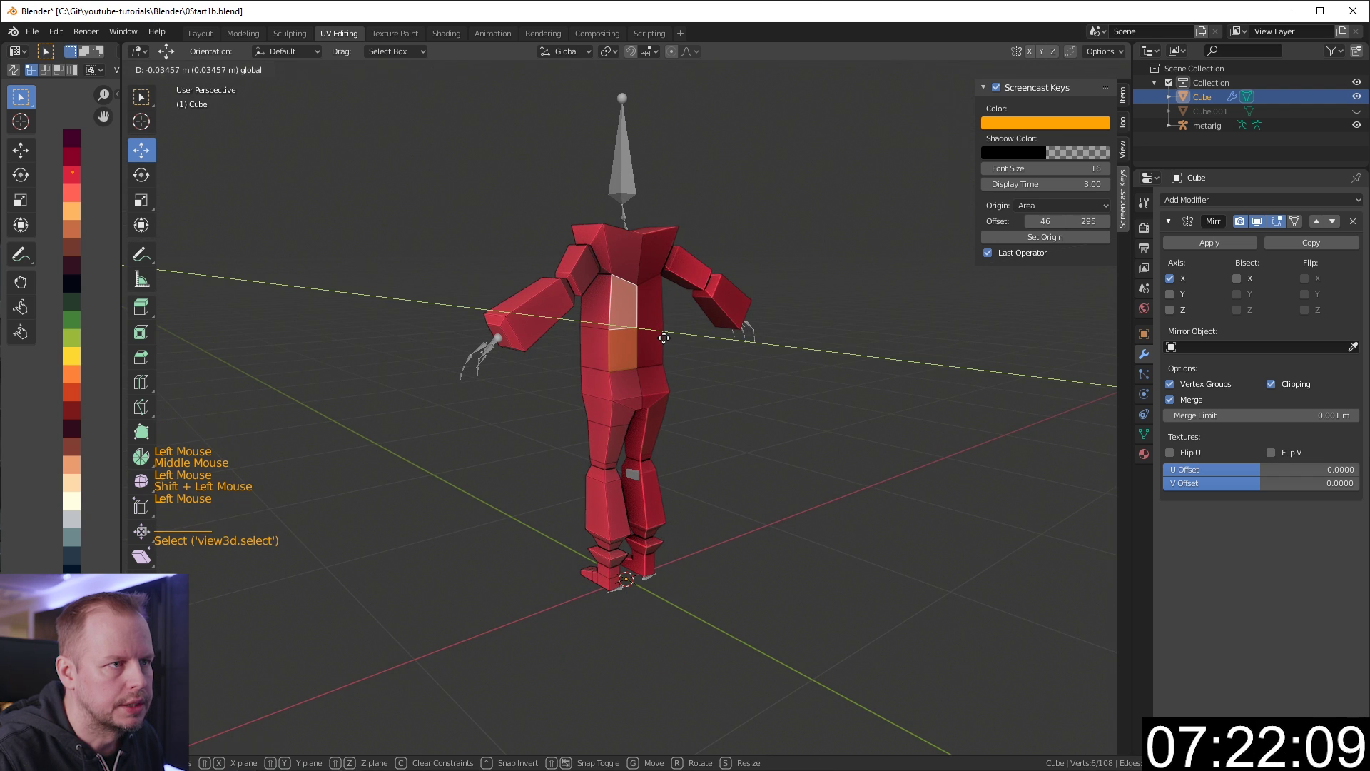
middle_click_drag(628, 307, 777, 332)
scroll(813, 389, "up", 2)
Select the wrist end face, switch the transform orientation to Normal, and scale the face down to about 0.57.
left_click(622, 352)
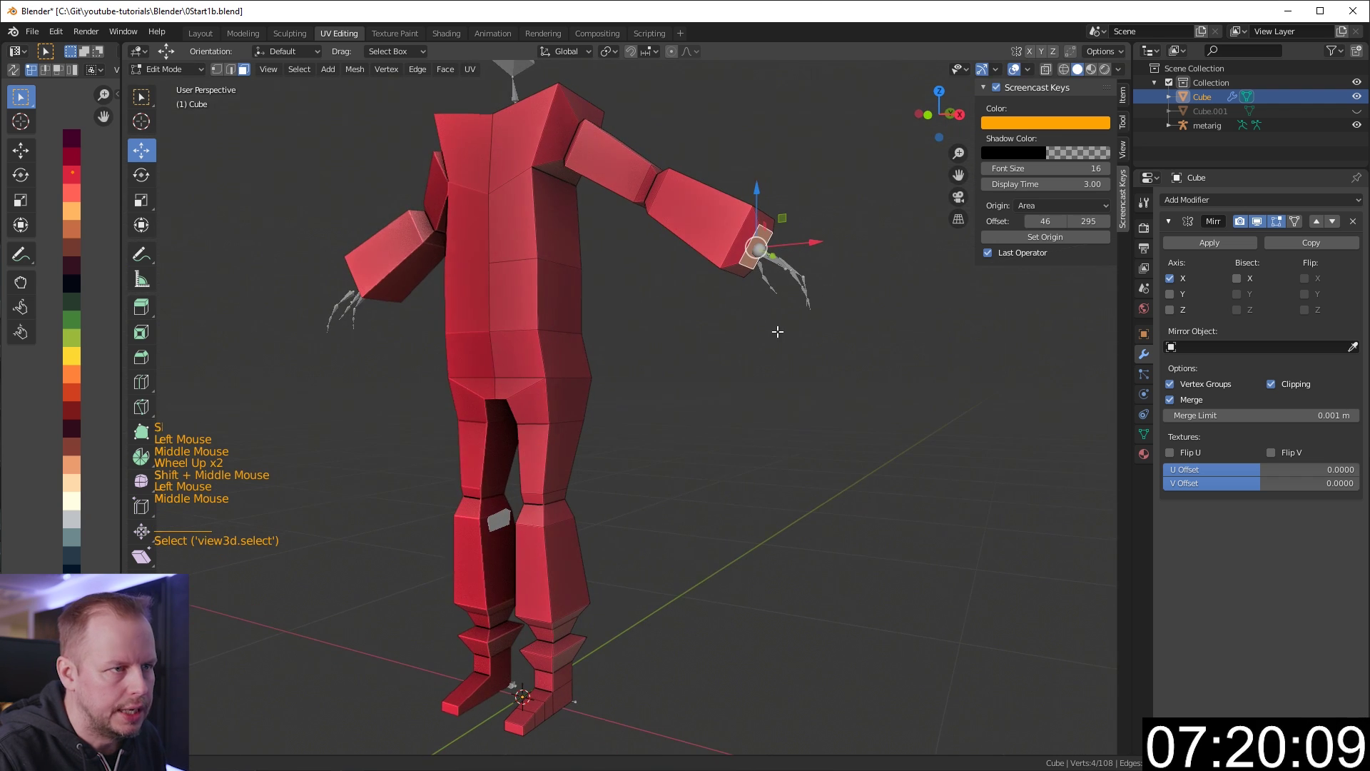
key("comma")
left_click(773, 411)
middle_click_drag(773, 407, 719, 501, "shift")
scroll(718, 501, "up", 3)
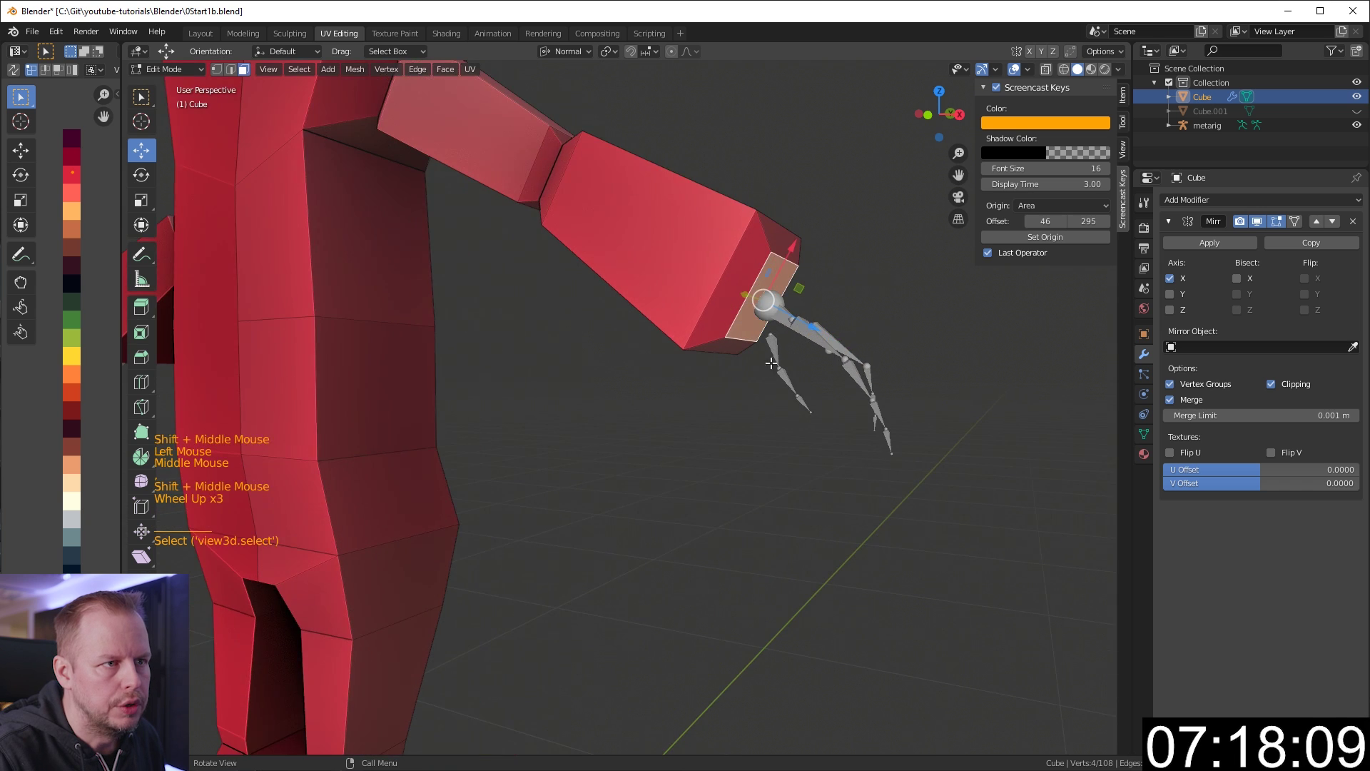
middle_click_drag(936, 303, 782, 360, "shift")
middle_click_drag(782, 360, 716, 373)
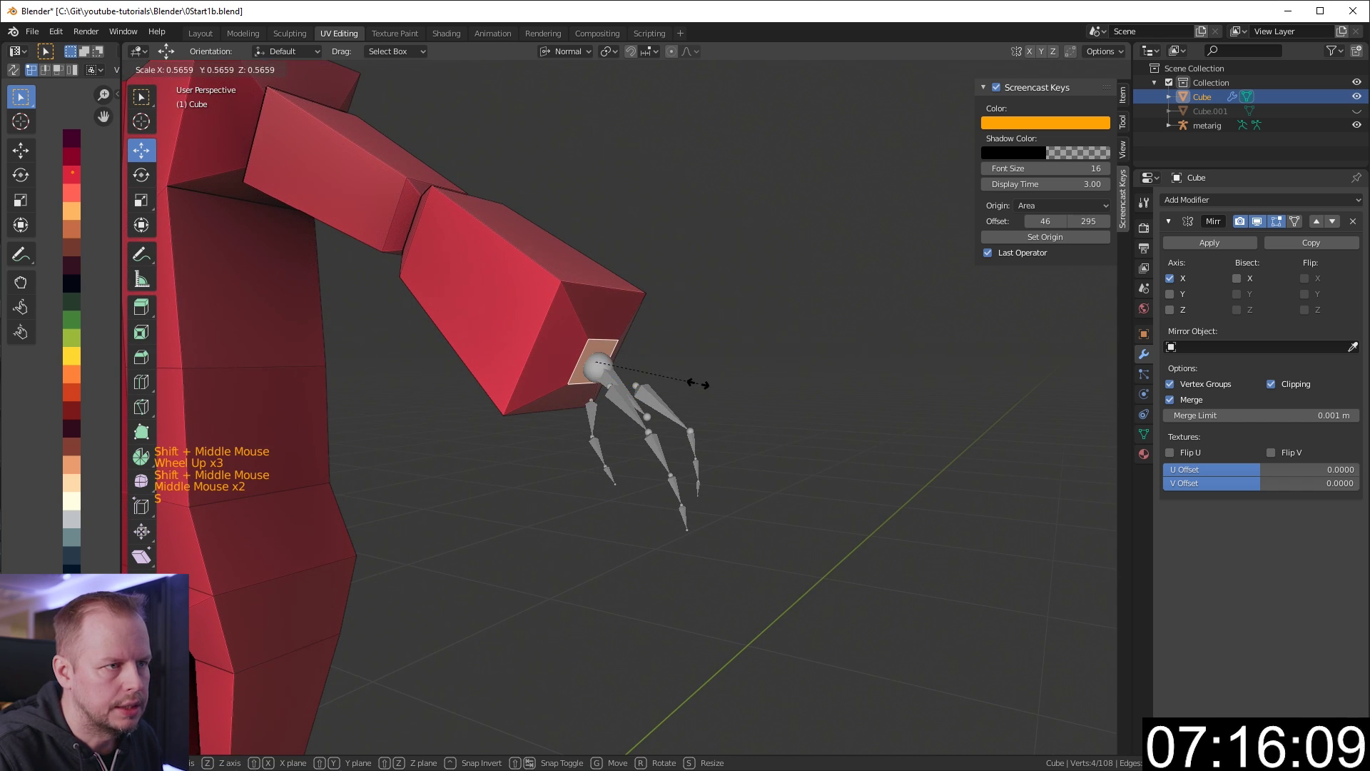
left_click(698, 383)
Extrude a short wrist section and narrow its end along the normal X axis.
key("e")
left_click(755, 361)
key("s")
key("x")
key("x")
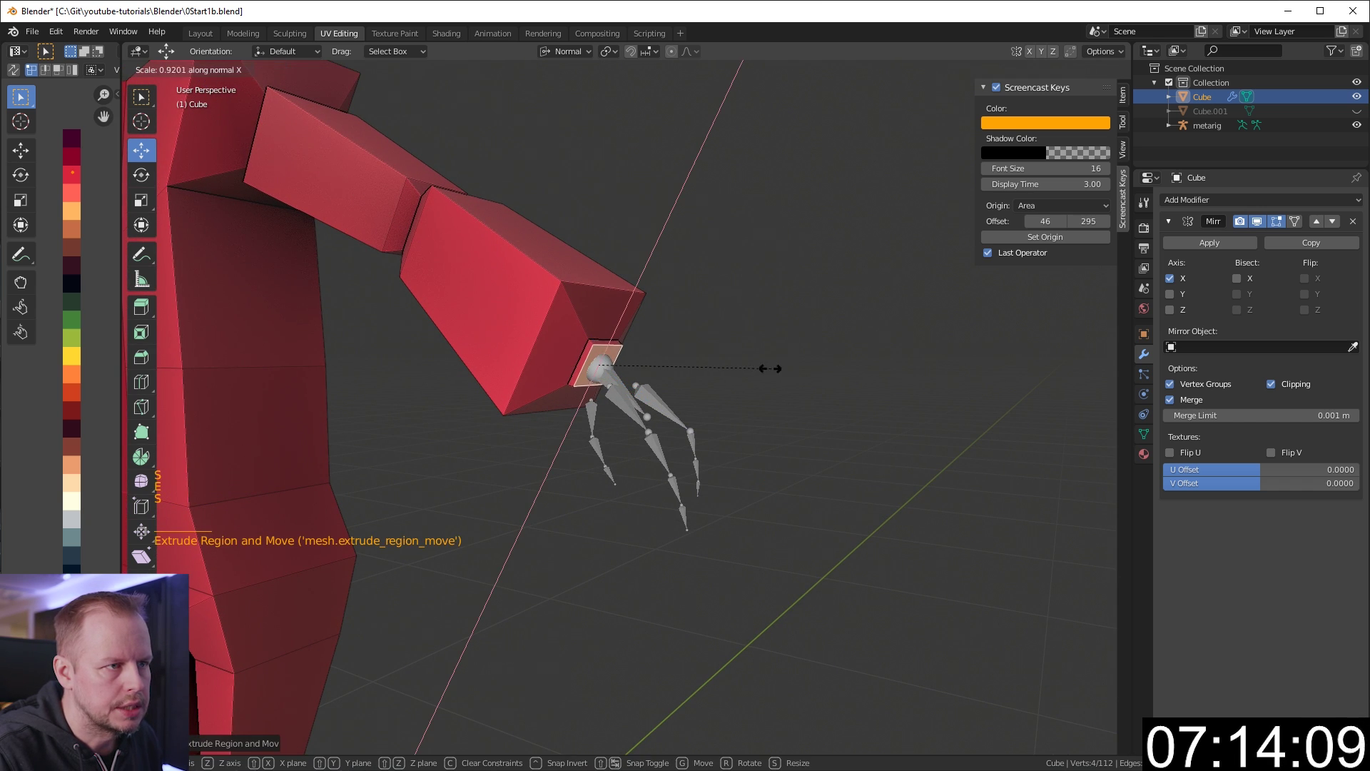
left_click(711, 365)
Extrude two more short sections at the wrist and widen the end face along normal Y for the palm.
key("e")
left_click(720, 379)
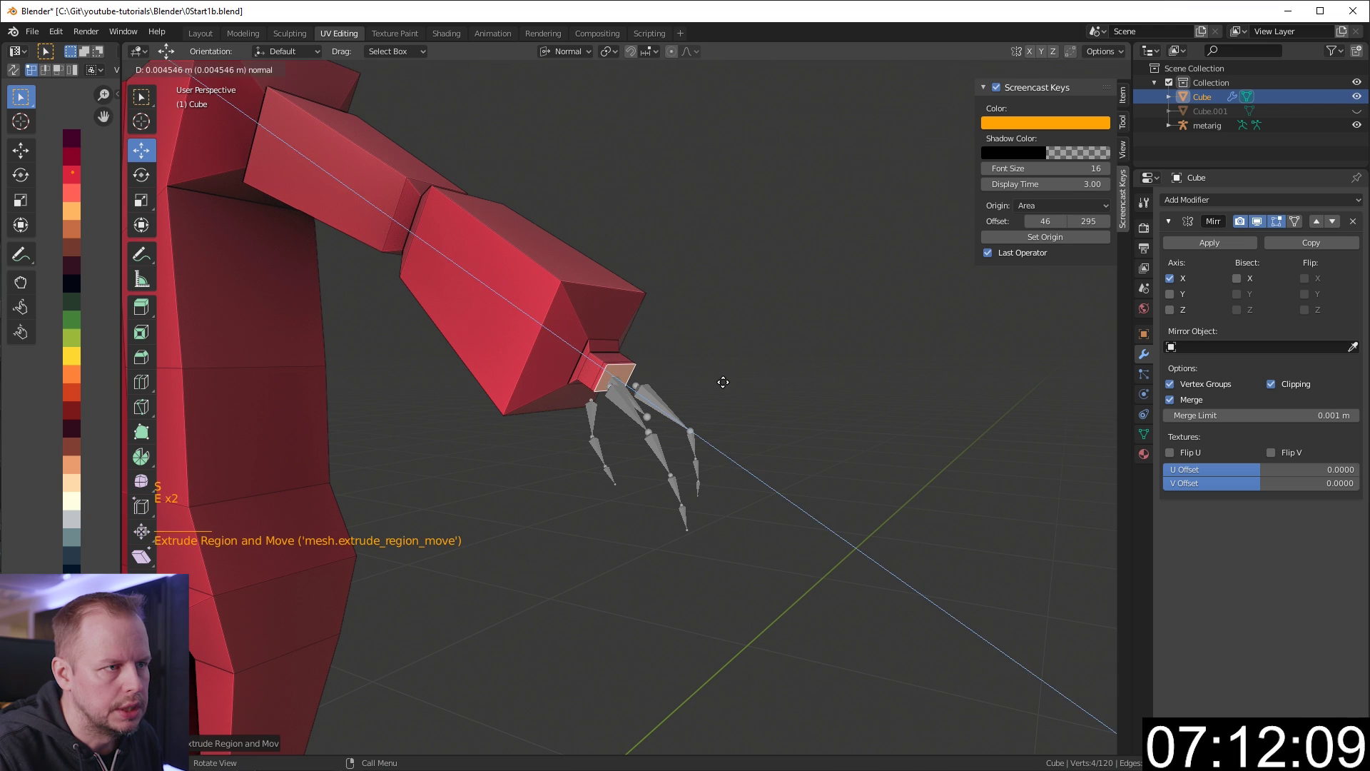
left_click(723, 382)
key("s")
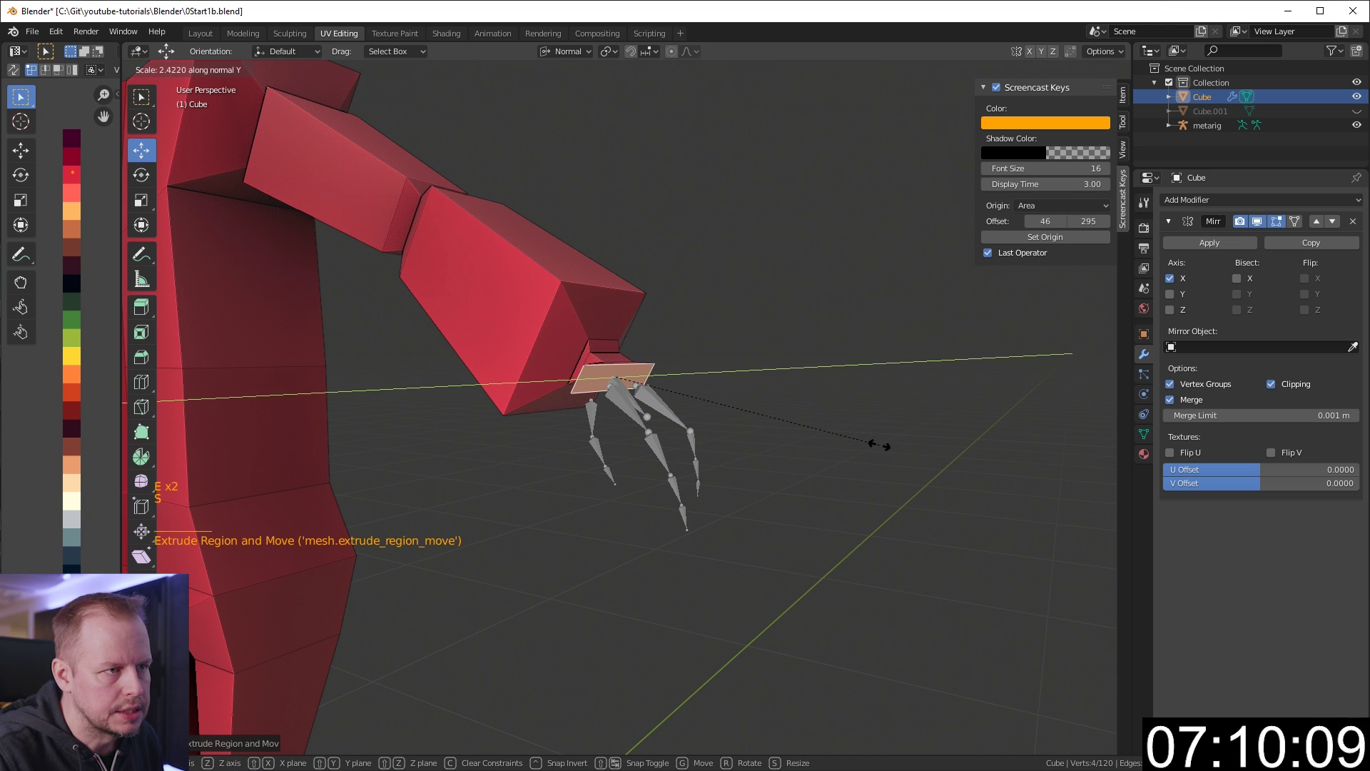
left_click(885, 442)
middle_click_drag(890, 437, 733, 444)
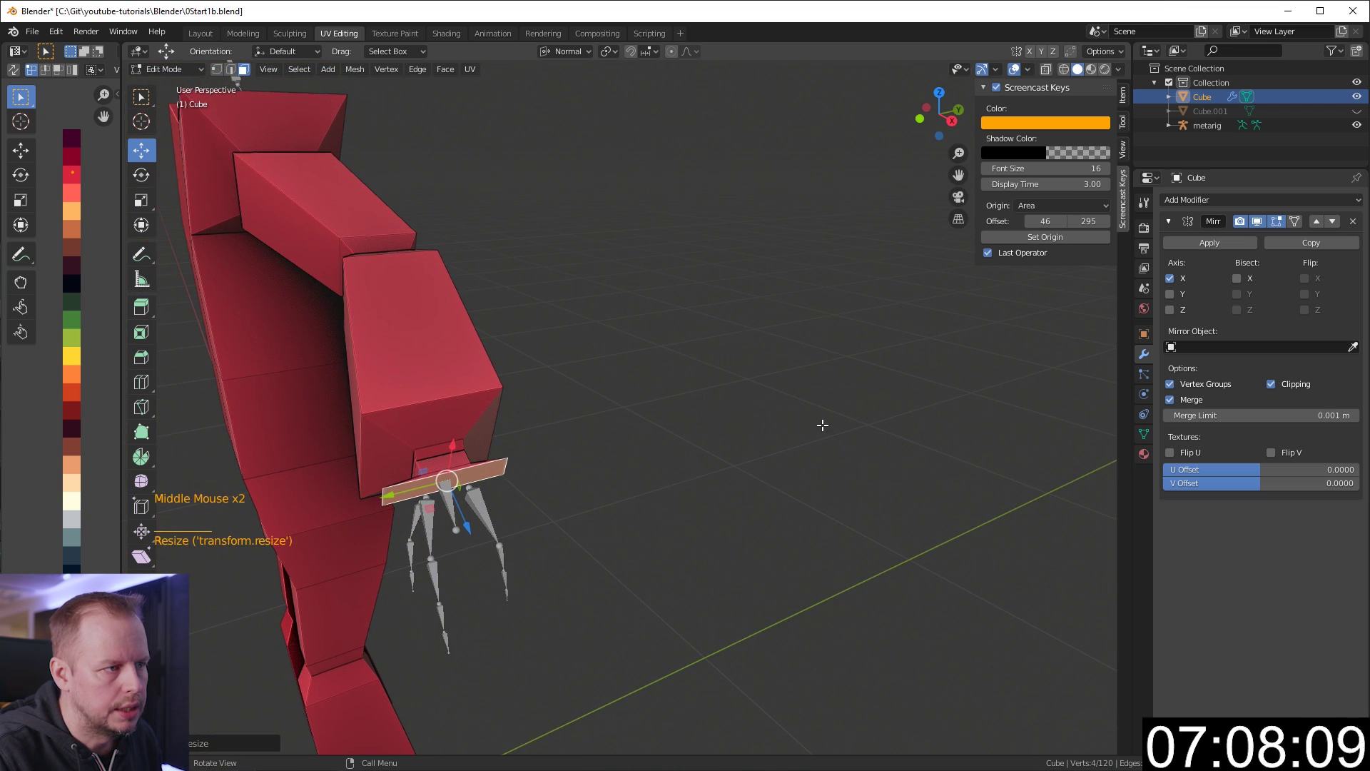
key("s")
left_click(761, 412)
Extrude the hand about 0.17 m from the widened face and add three centred loop cuts across it.
key("e")
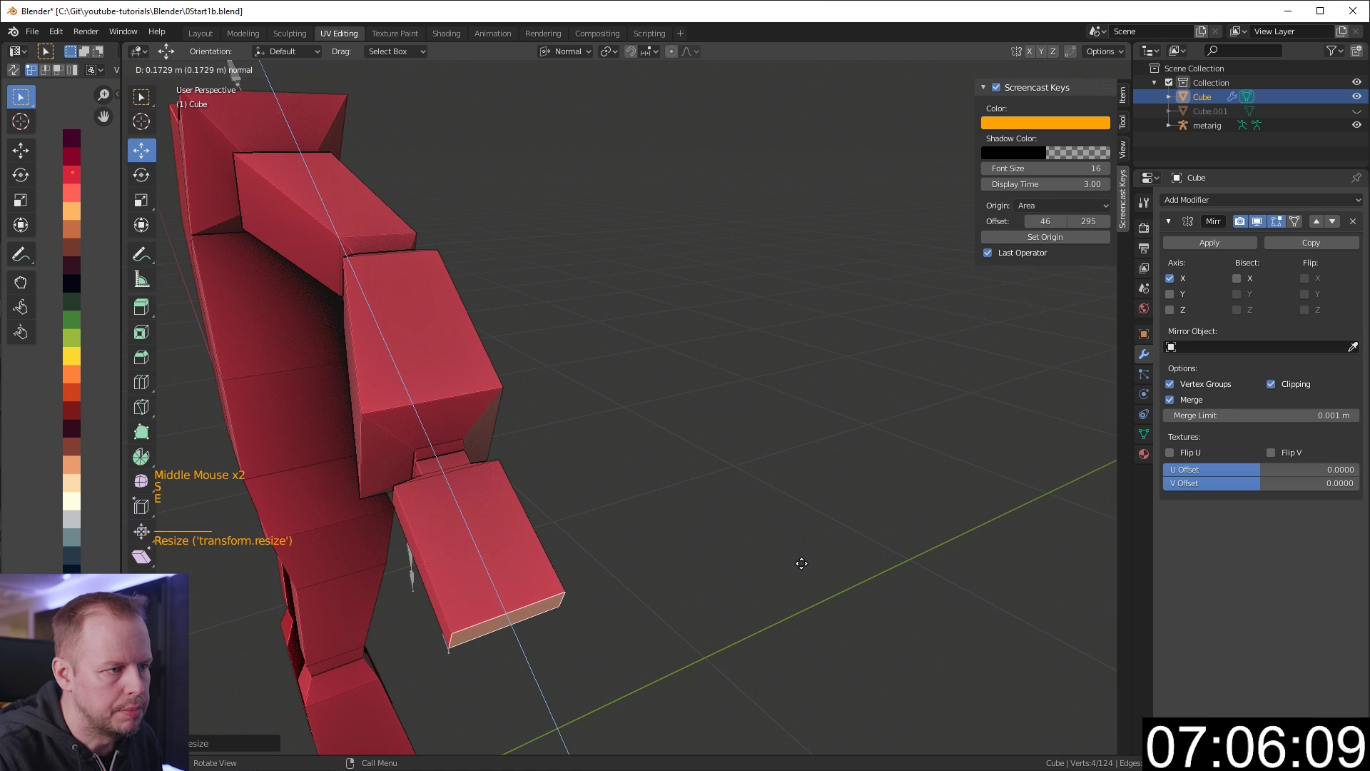
left_click(801, 563)
left_click(448, 532)
right_click(450, 533)
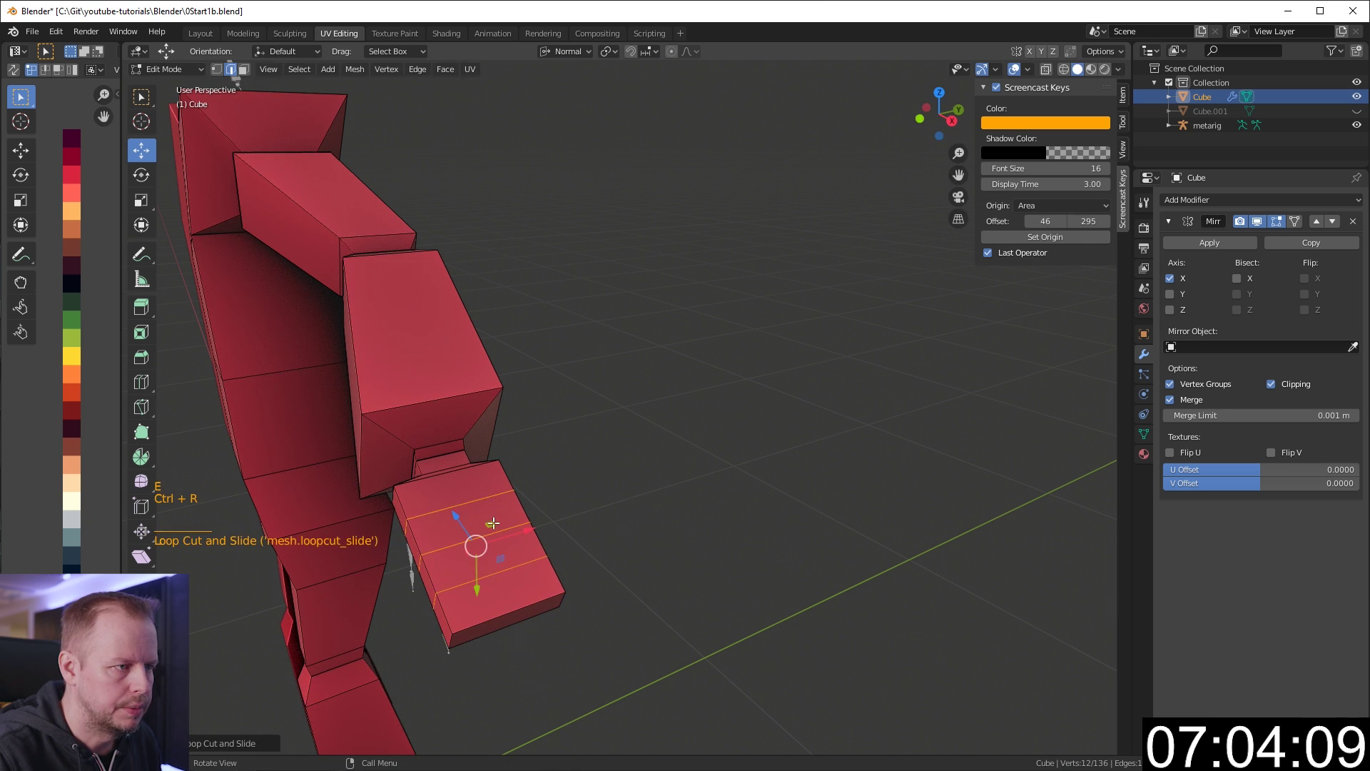
middle_click_drag(464, 532, 578, 485)
Select the hand's end face, enable proportional editing, and show the hand from the front.
key("3")
middle_click_drag(847, 449, 784, 438)
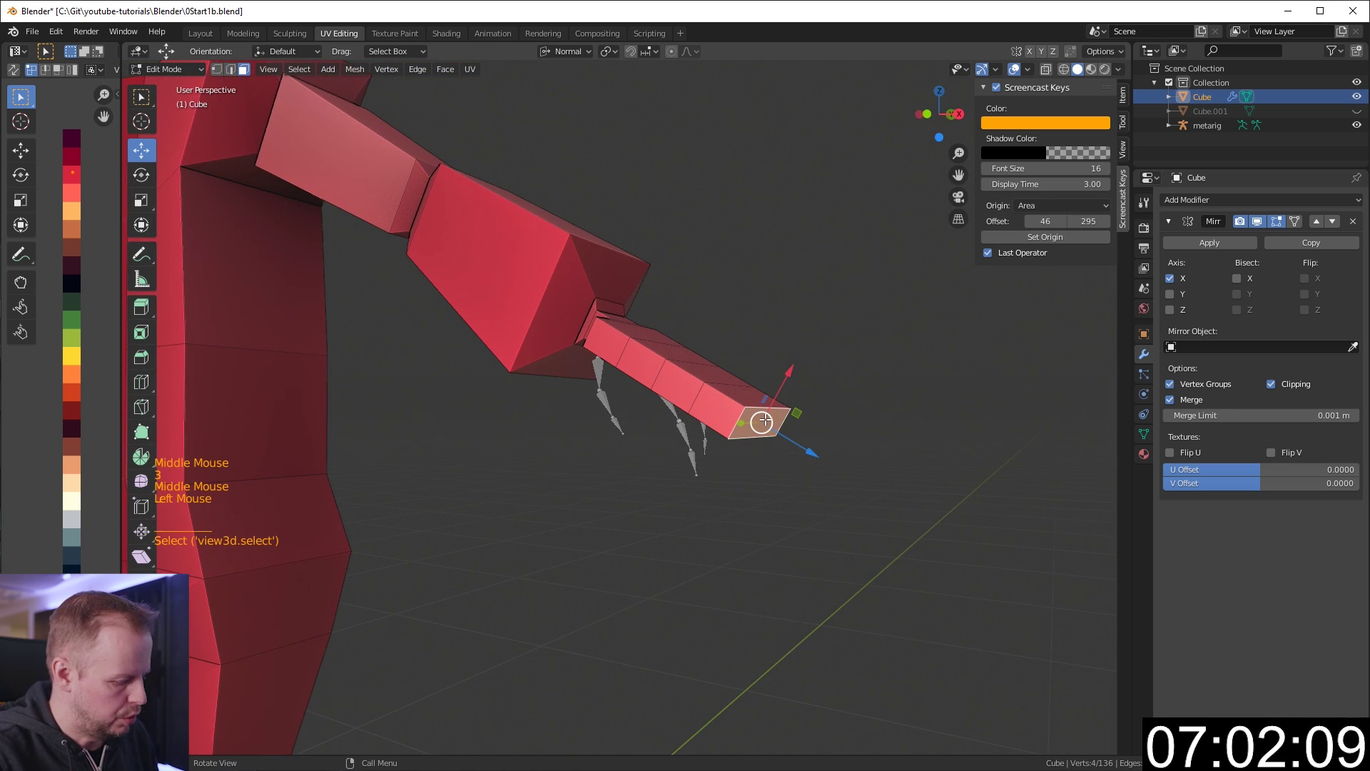
key("KP_1")
middle_click_drag(885, 414, 878, 428, "shift")
scroll(878, 428, "up", 3)
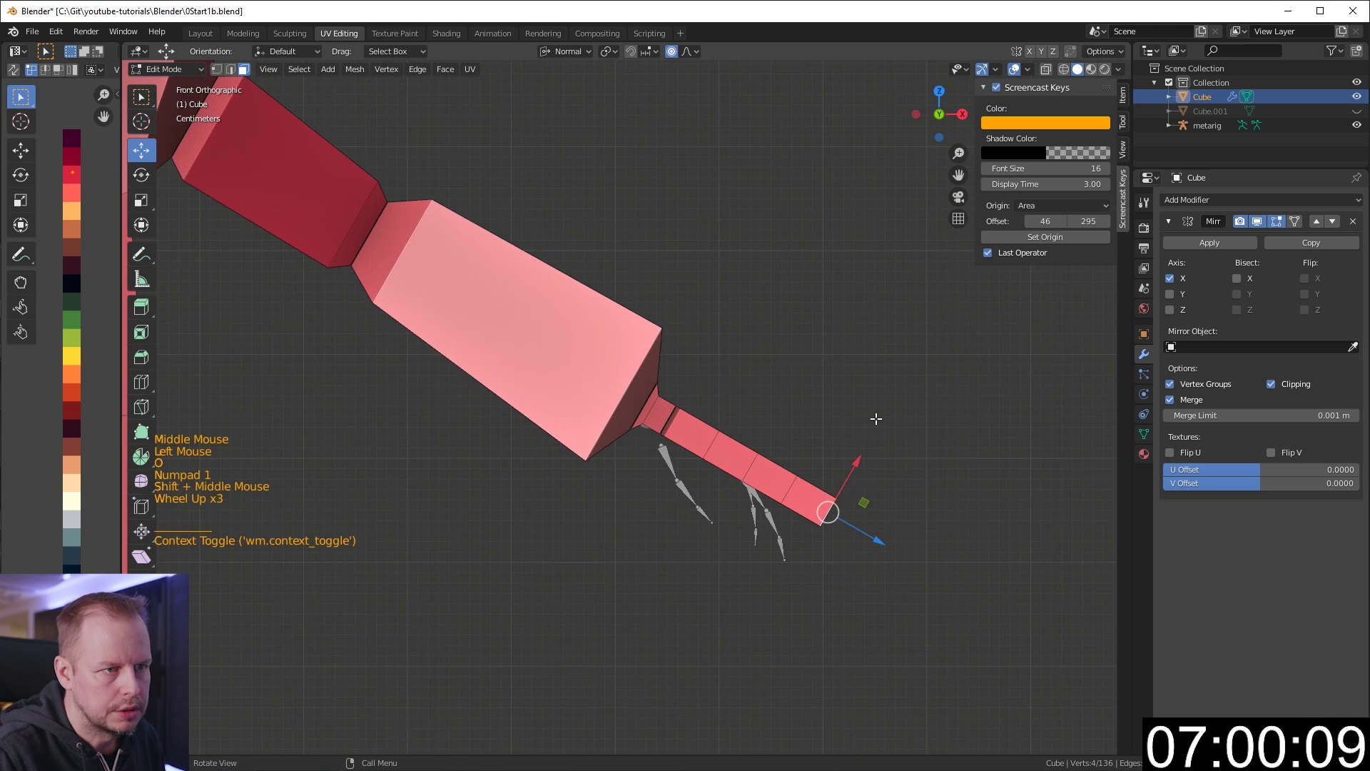
key("r")
scroll(874, 460, "up", 14)
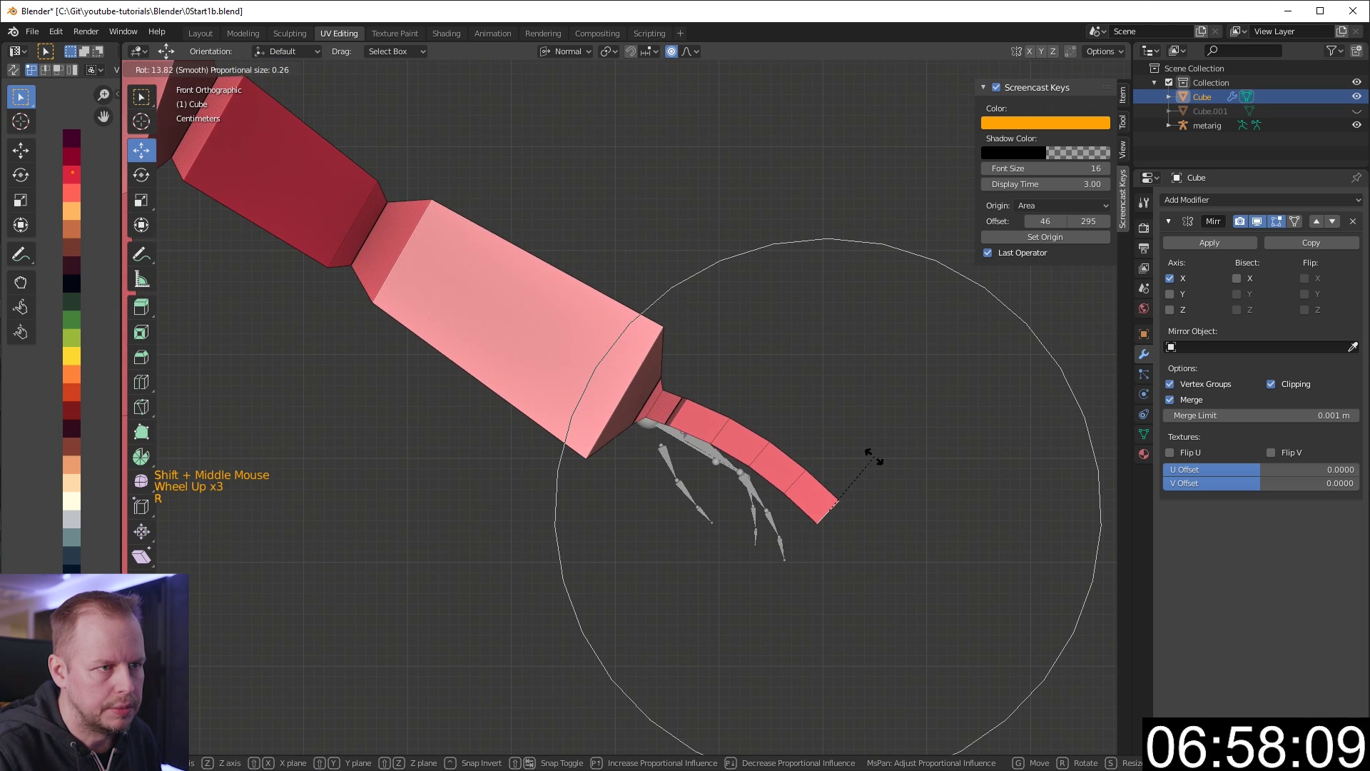
left_click(860, 486)
key("g")
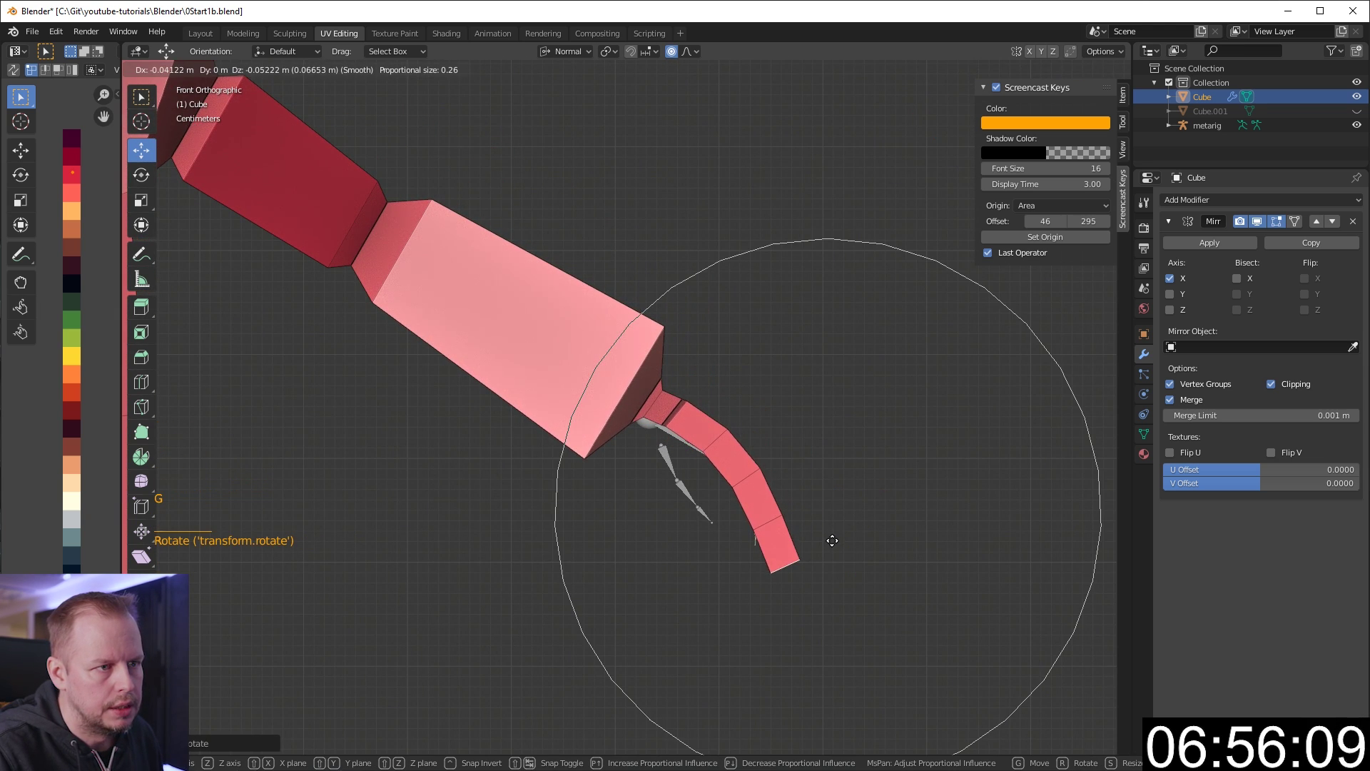
right_click(833, 541)
key("ctrl+z")
key("t")
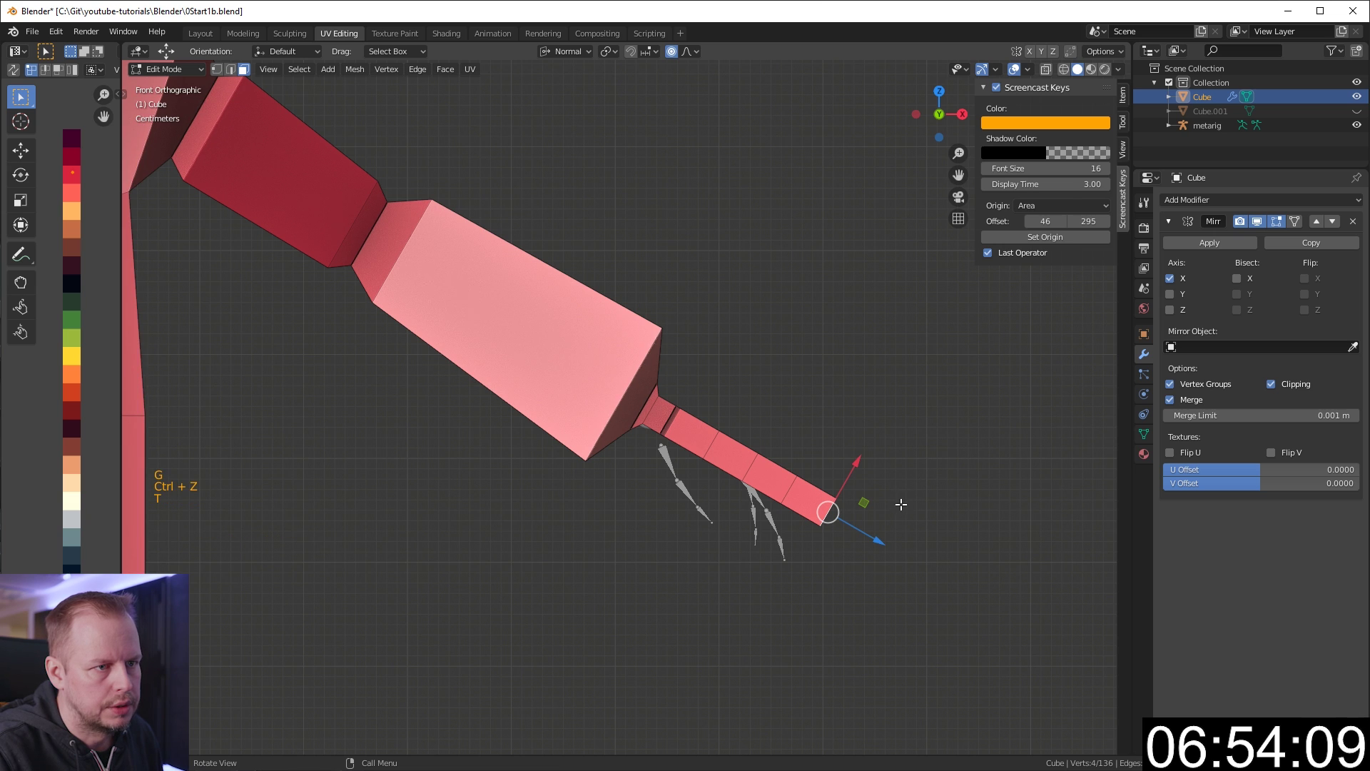
Bend the hand along the finger bones by rotating and moving its end face with a proportional size of about 0.18.
key("r")
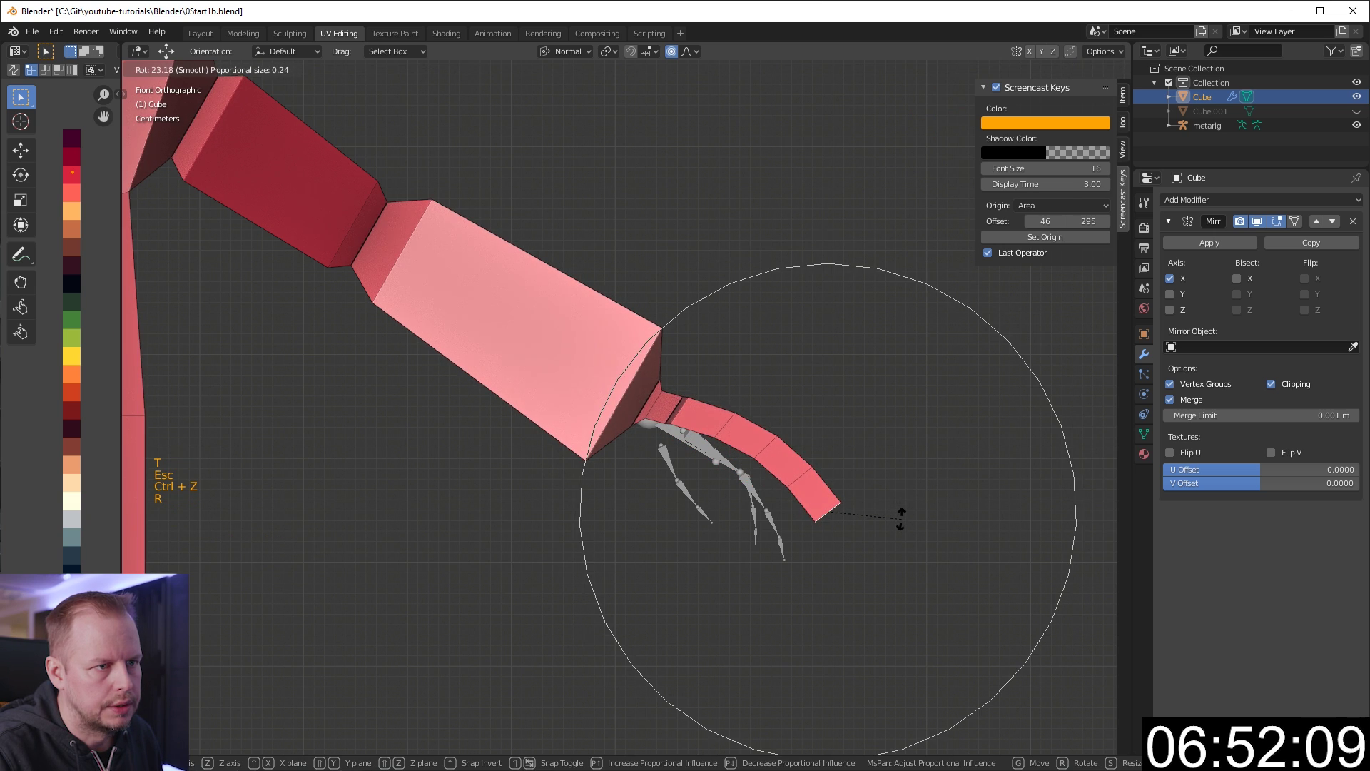
scroll(897, 522, "up", 4)
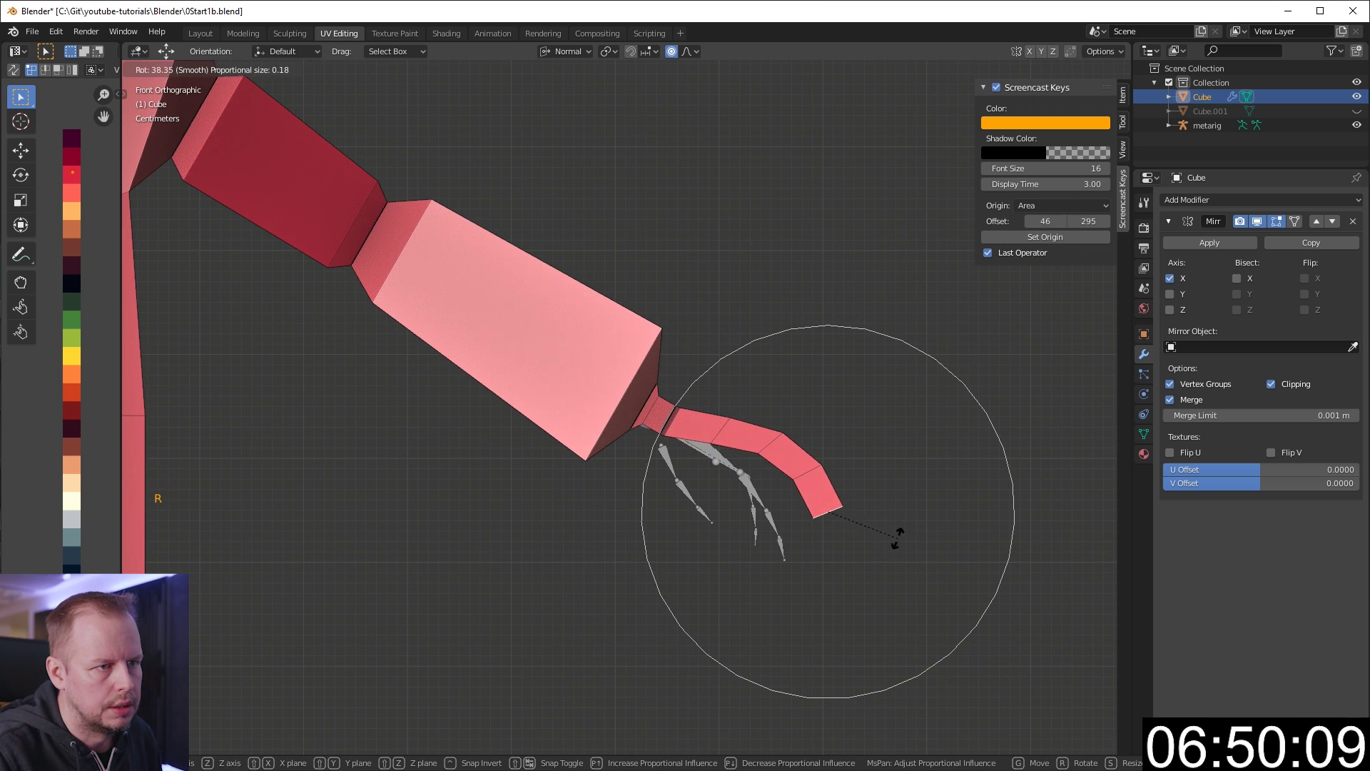
left_click(897, 541)
key("g")
left_click(853, 600)
Rotate the hand's end face slightly in the perspective view to refine its twist with proportional editing.
middle_click_drag(854, 600, 847, 493)
scroll(792, 529, "down", 2)
key("r")
right_click(793, 538)
key("r")
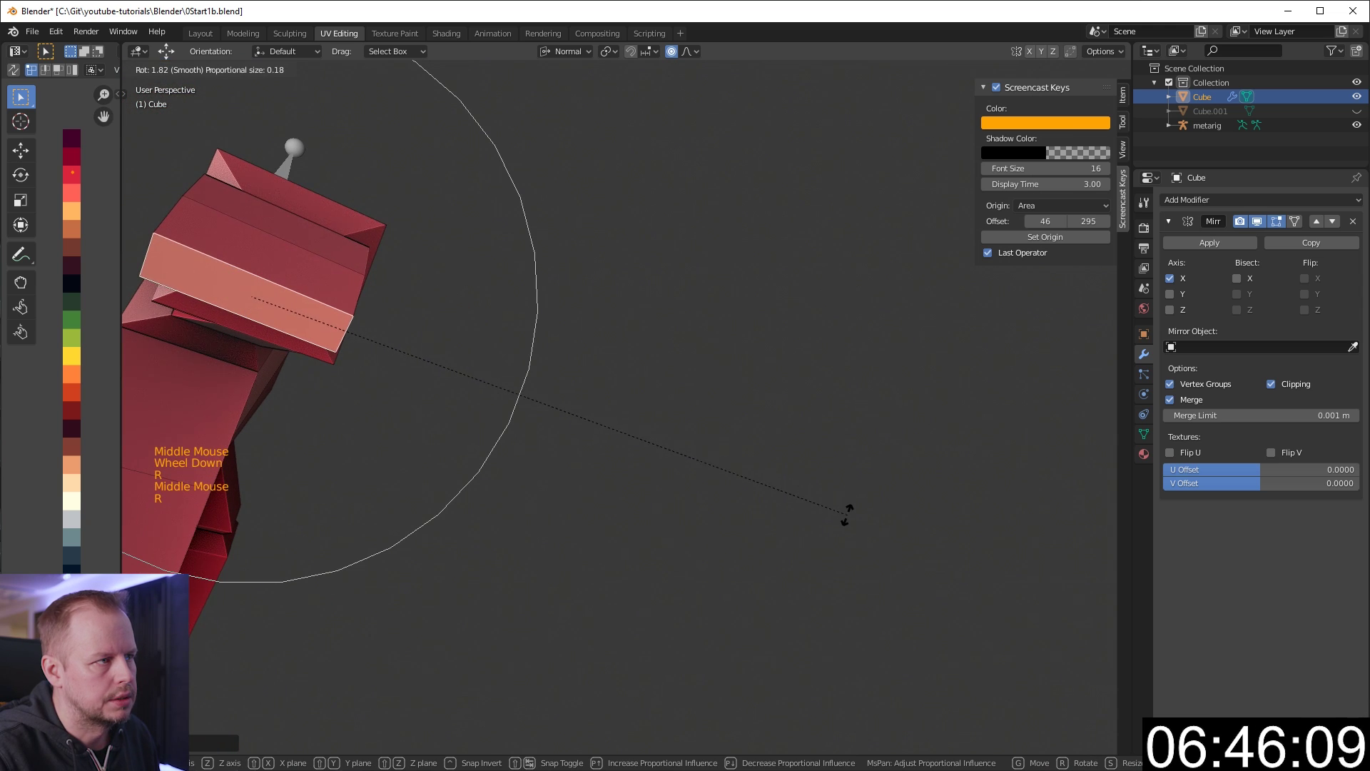
left_click(845, 530)
Add a centred loop cut running lengthwise along the arm, hand and body.
scroll(670, 339, "down", 3)
mouse_move(671, 340)
middle_mouse_down()
mouse_move(642, 371)
mouse_move(654, 355)
middle_mouse_up()
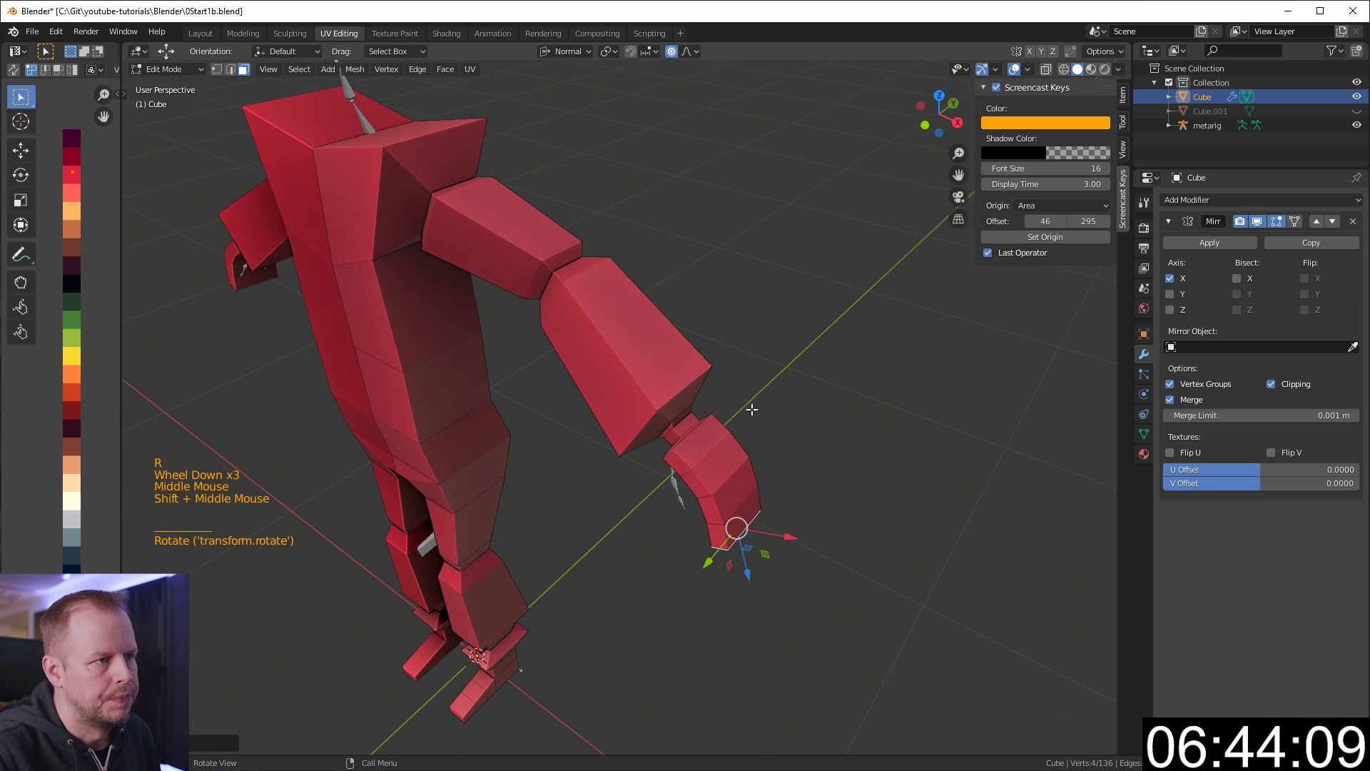
key("ctrl+r")
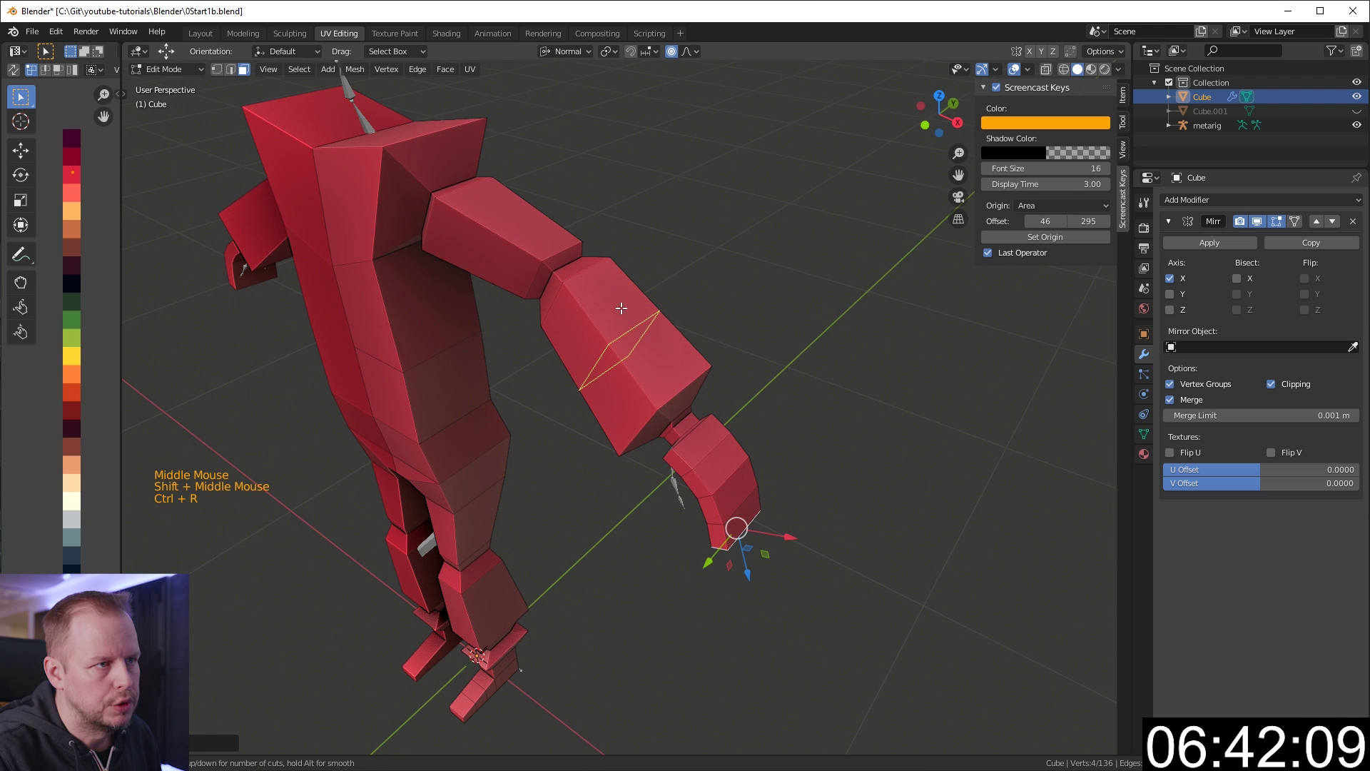
left_click(585, 277)
right_click(587, 277)
Select the centre edge path along the arm's upper side and raise it in Global orientation, with proportional editing off.
middle_click_drag(617, 261, 635, 234)
key("2")
left_click(673, 379)
left_click(423, 233, "ctrl+shift")
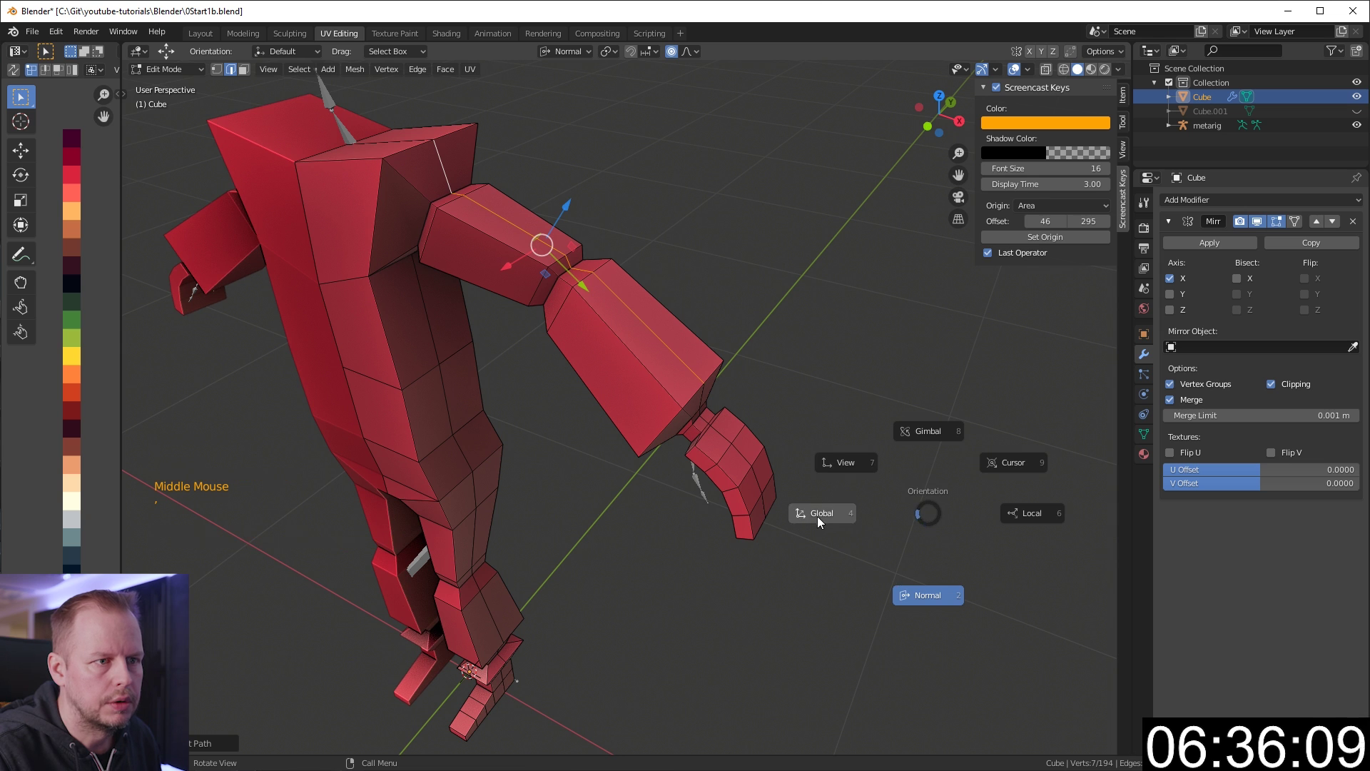
left_click(818, 519)
middle_click_drag(873, 443, 903, 521, "shift")
mouse_move(574, 270)
left_mouse_down()
mouse_move(578, 246)
mouse_move(570, 255)
left_mouse_up()
key("ctrl+z")
middle_click_drag(589, 275, 596, 172)
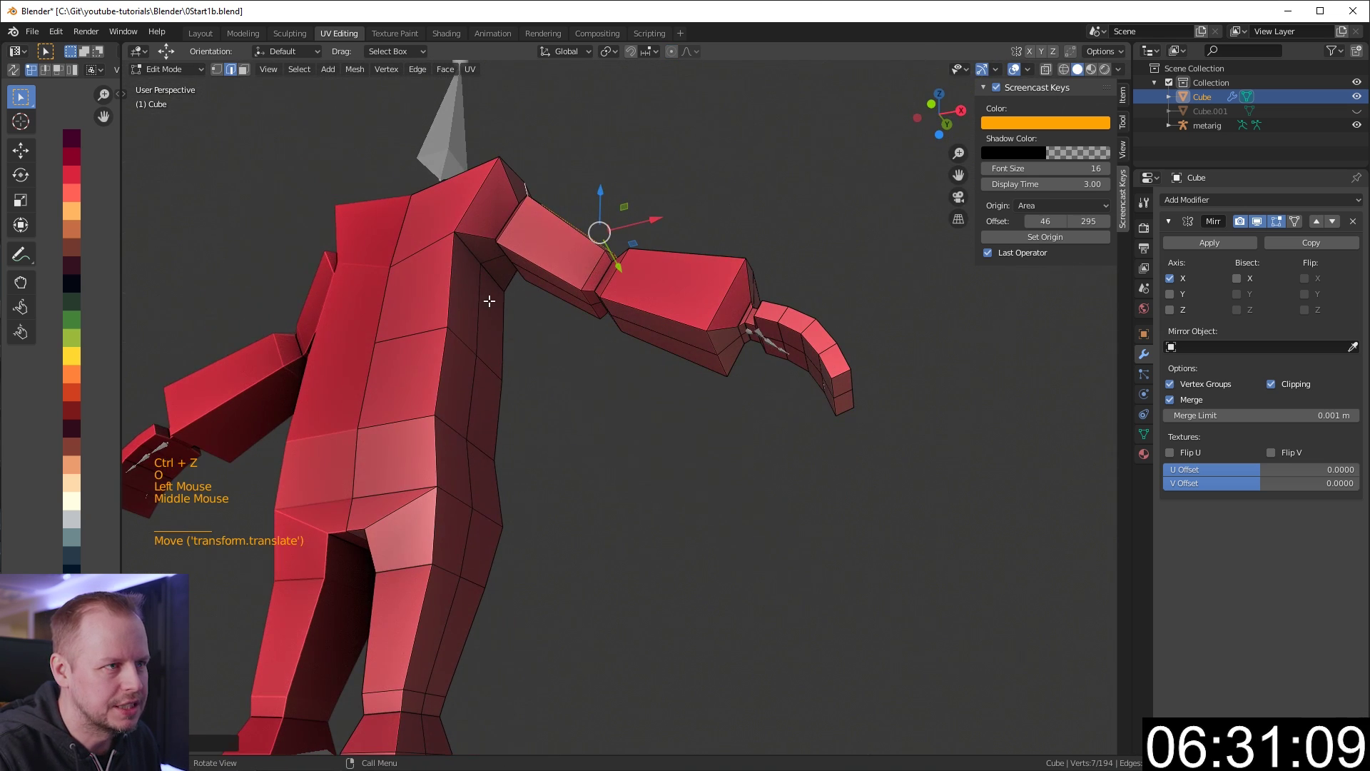
Select the centre edge path along the underside of the arm and lower it along Z.
left_click(689, 352, "ctrl+shift")
middle_click_drag(521, 278, 510, 282)
left_click_drag(569, 252, 569, 268)
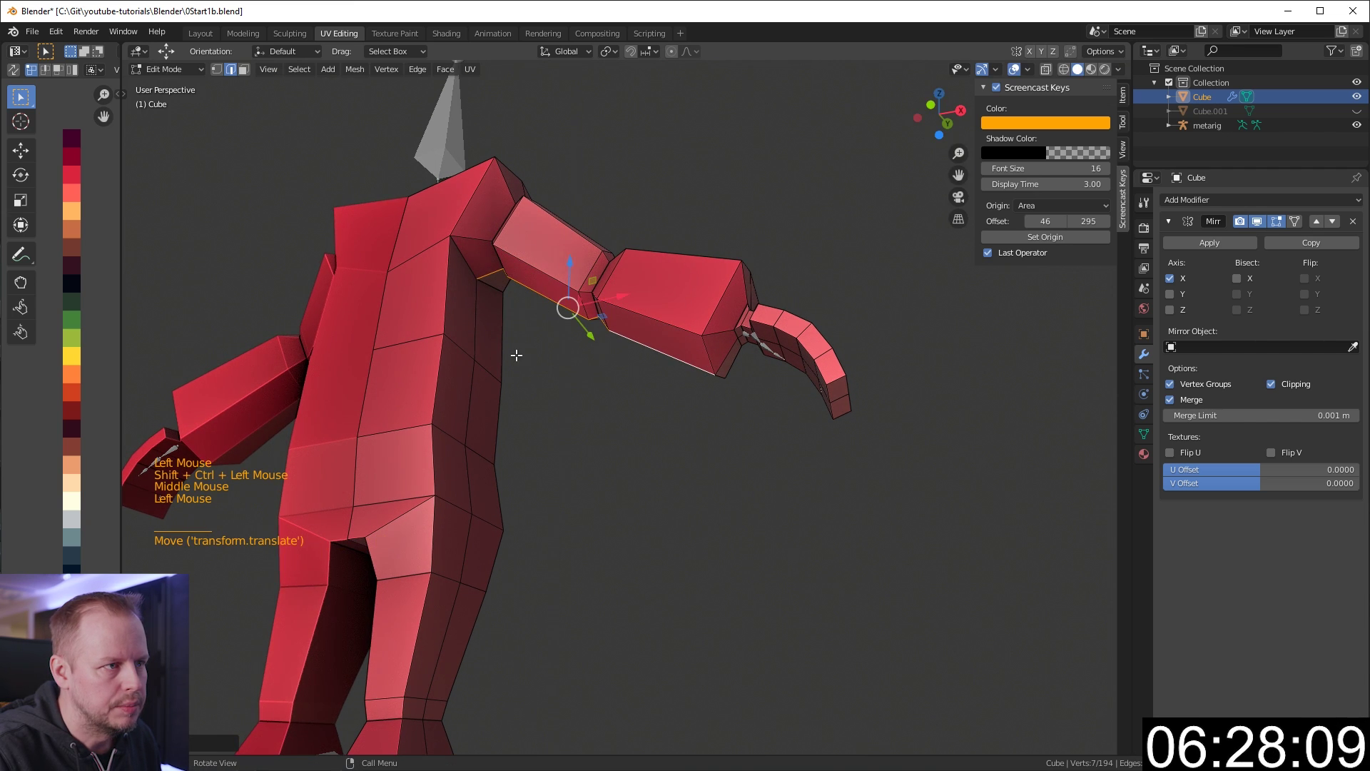
Select the outer side edge path from the torso down the leg and move it outward along X.
scroll(688, 400, "down", 2)
middle_click_drag(689, 400, 666, 537)
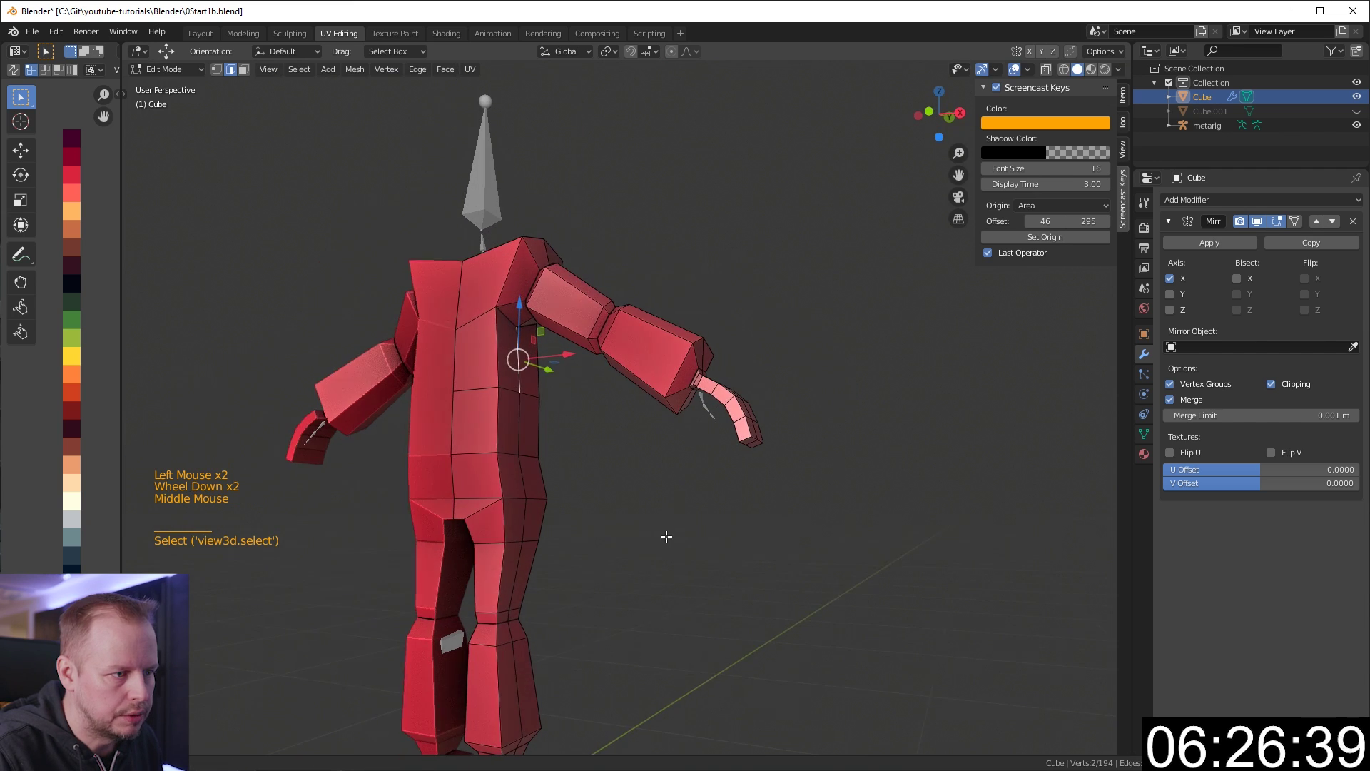
left_click(528, 713, "ctrl+shift")
left_click_drag(566, 535, 583, 539)
middle_click_drag(589, 533, 694, 490)
Move the inner-leg edge path toward the centre line along X, and shift the belly's front centre edge along Y.
left_click(561, 559)
scroll(625, 550, "down", 2)
middle_click_drag(624, 550, 586, 627, "shift")
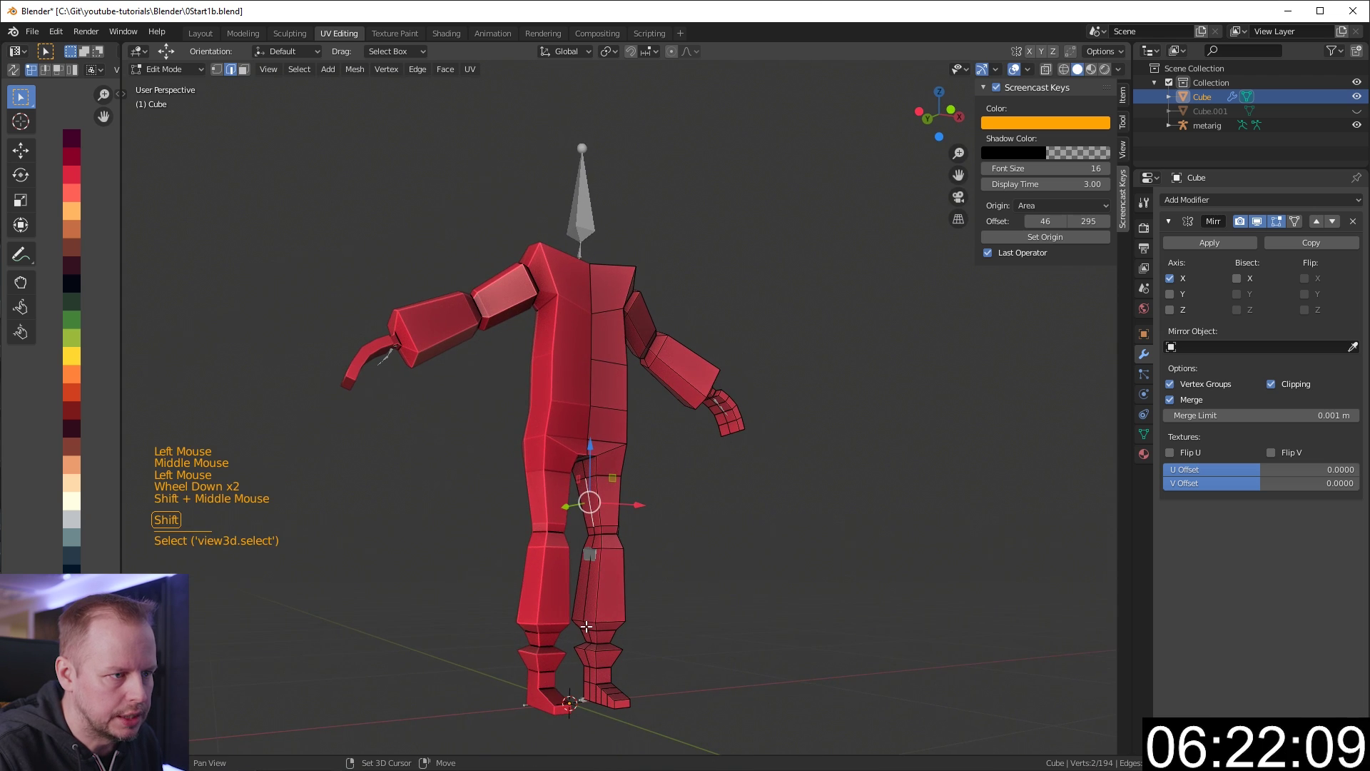
left_click(586, 607, "ctrl+shift")
middle_click_drag(664, 542, 631, 555)
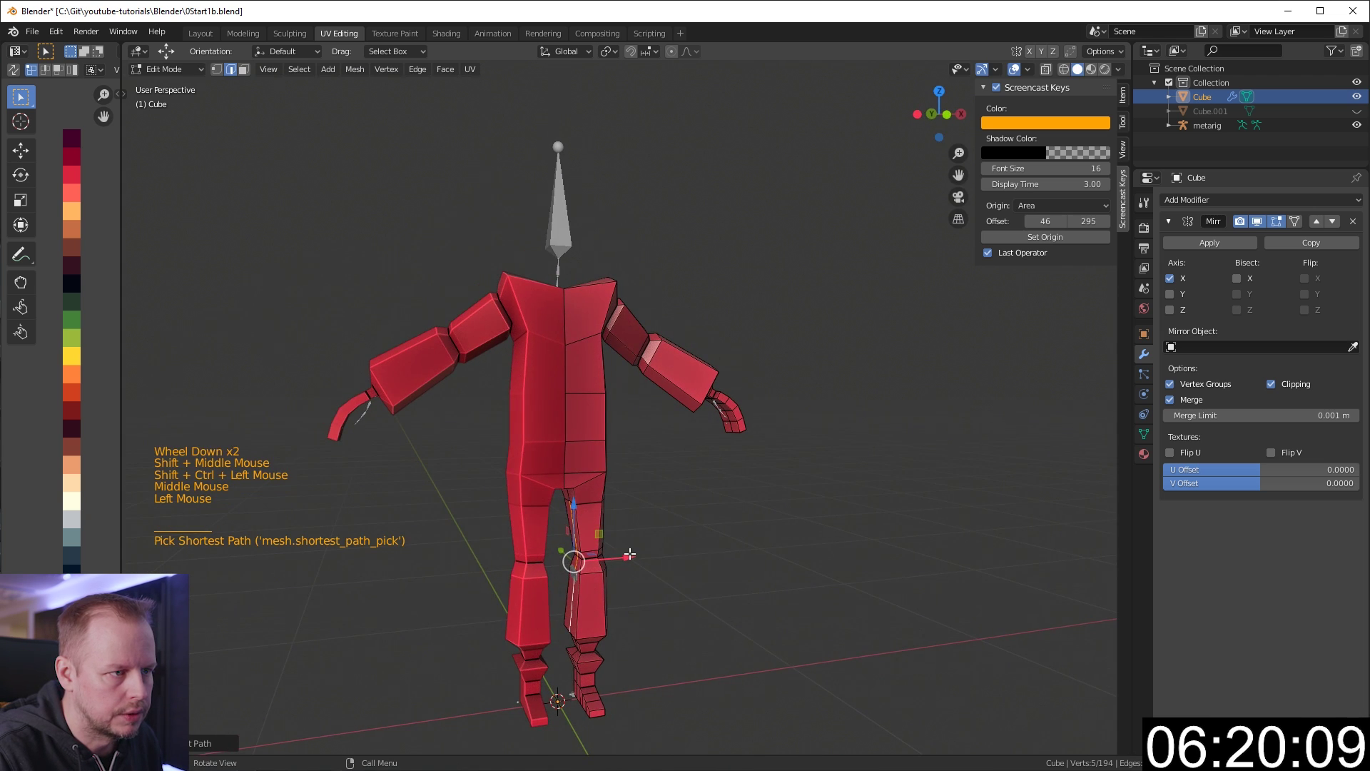
left_click_drag(628, 555, 624, 556)
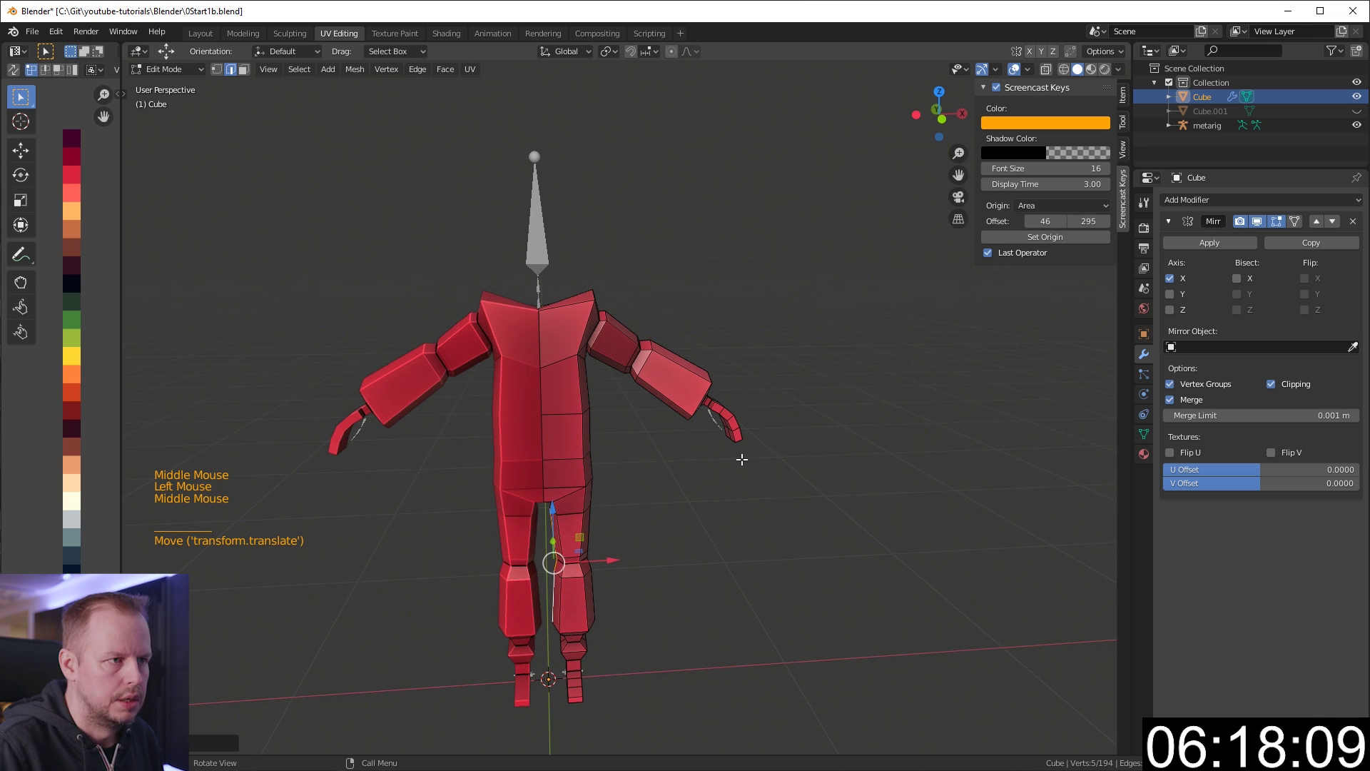
middle_click_drag(742, 460, 663, 404)
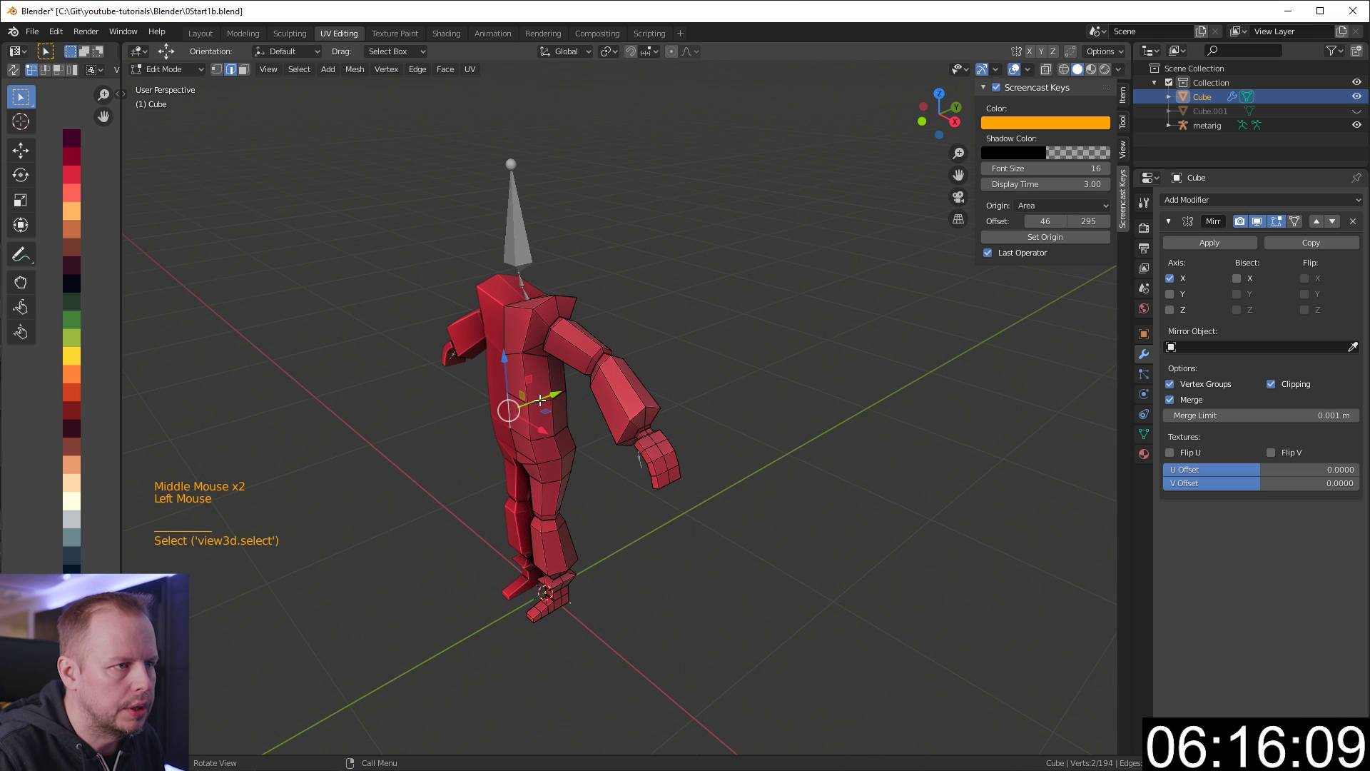
left_click(541, 400)
Turn on X-ray in the front view, box-select the hand's faces, and move them to fit the hand bones.
key("alt+z")
key("KP_1")
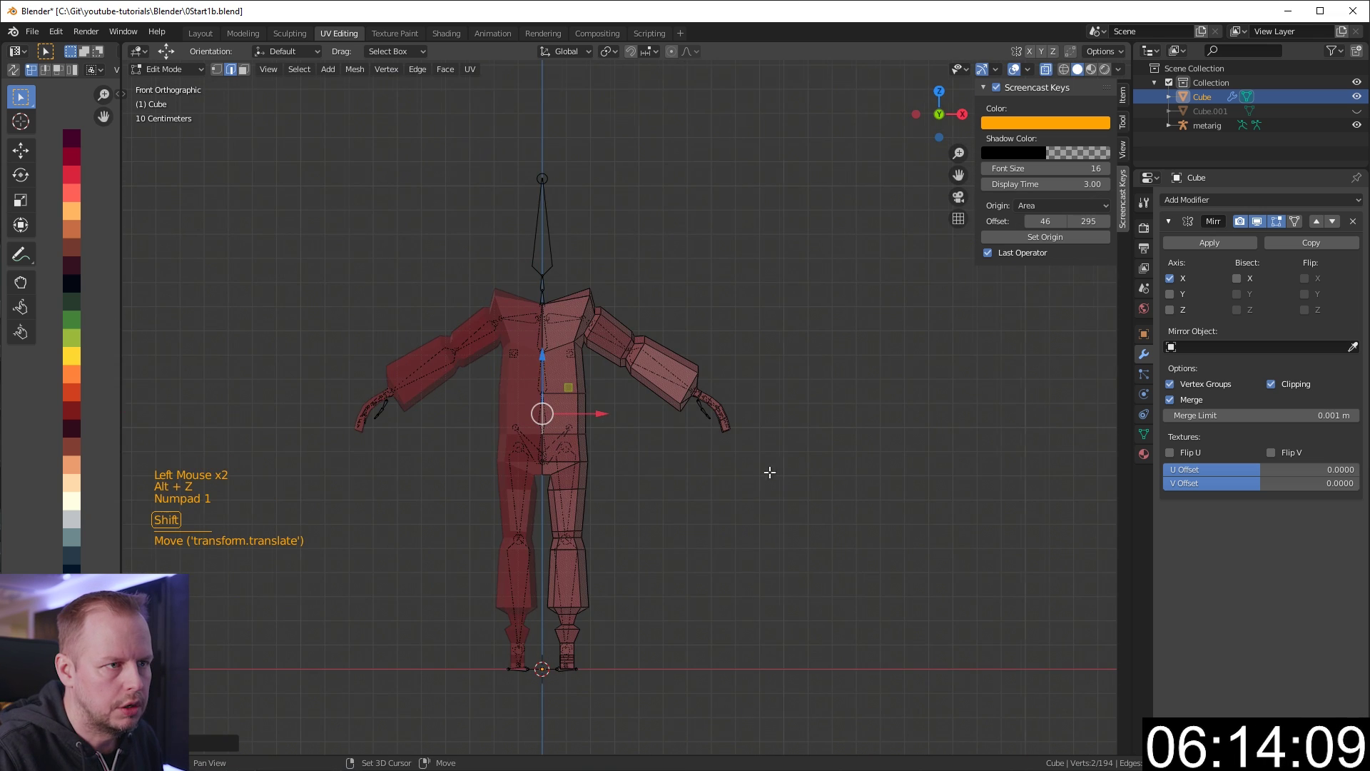
scroll(538, 511, "up", 1, "shift")
scroll(538, 511, "up", 4)
middle_click_drag(769, 472, 804, 343, "shift")
key("a")
key("a")
key("a")
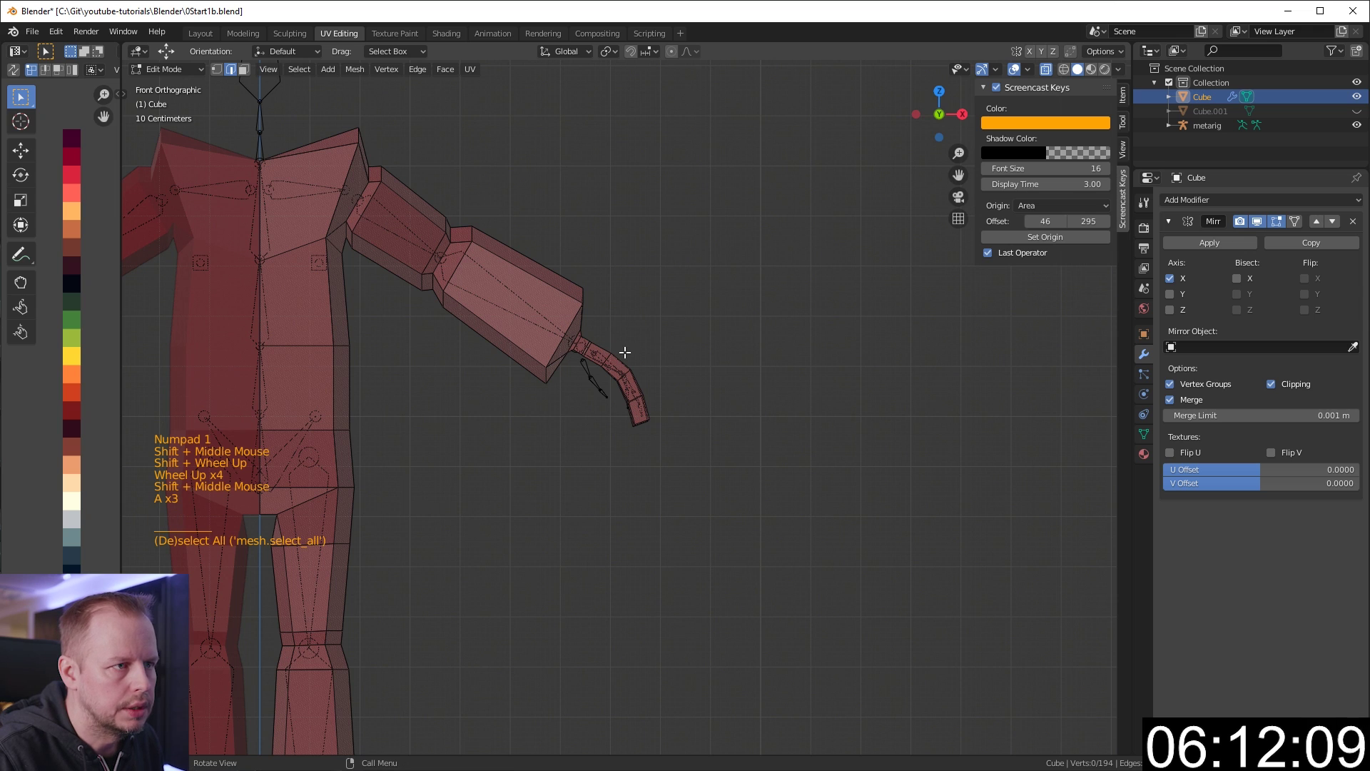
key("3")
key("4")
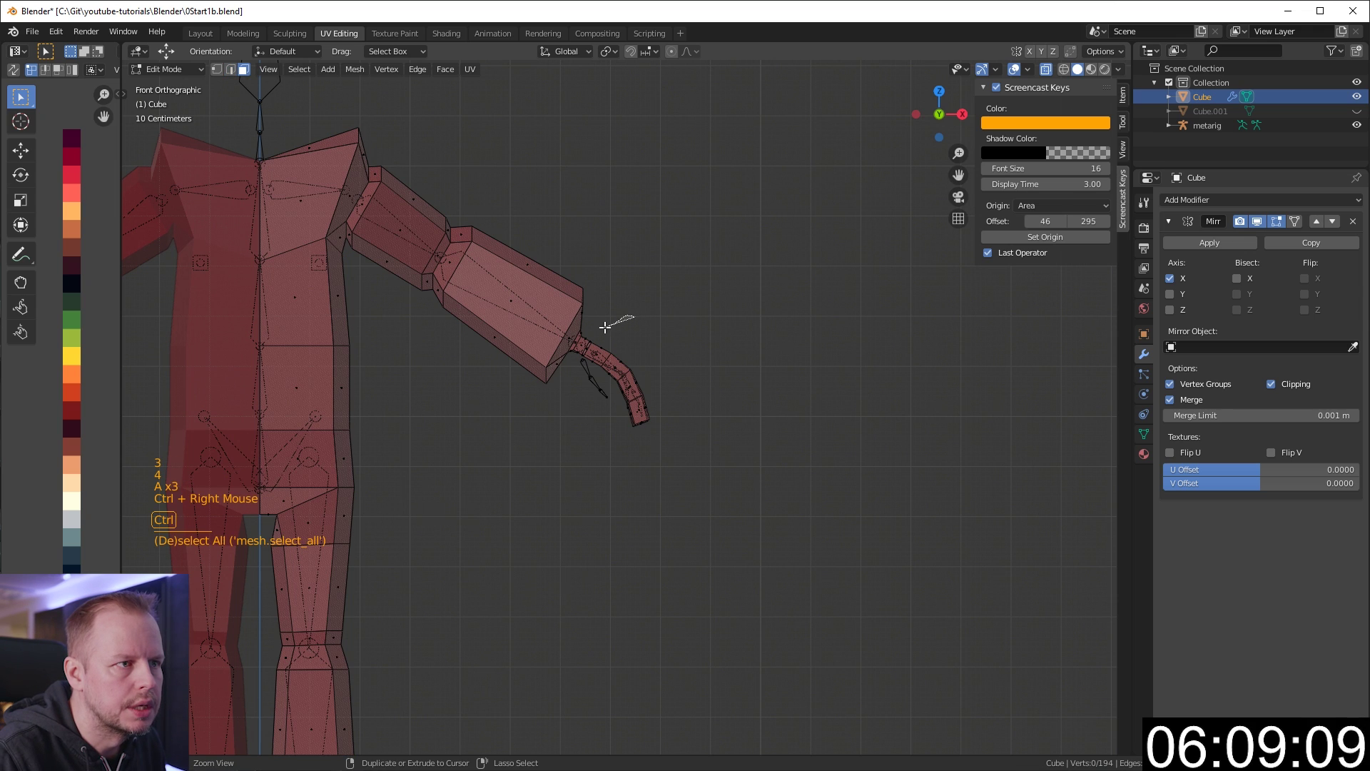
mouse_move(605, 327)
right_mouse_down("ctrl")
mouse_move(722, 484)
mouse_move(714, 492)
right_mouse_up("ctrl")
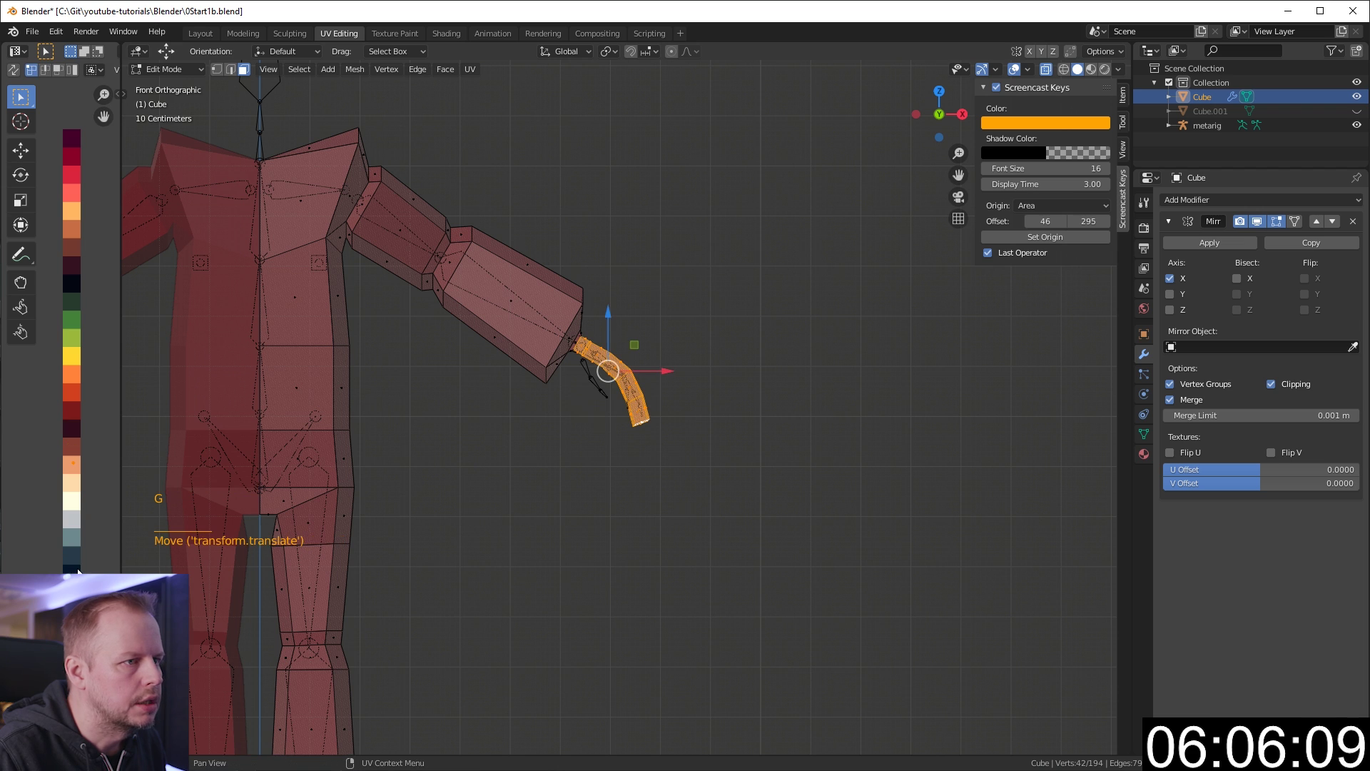
Lasso-select the hip, leg and foot faces in the front view and move their UVs onto the brown palette swatch.
left_click_drag(400, 623, 506, 468, "shift")
middle_click_drag(506, 468, 511, 462, "shift")
scroll(511, 462, "down", 1)
key("a")
key("a")
key("a")
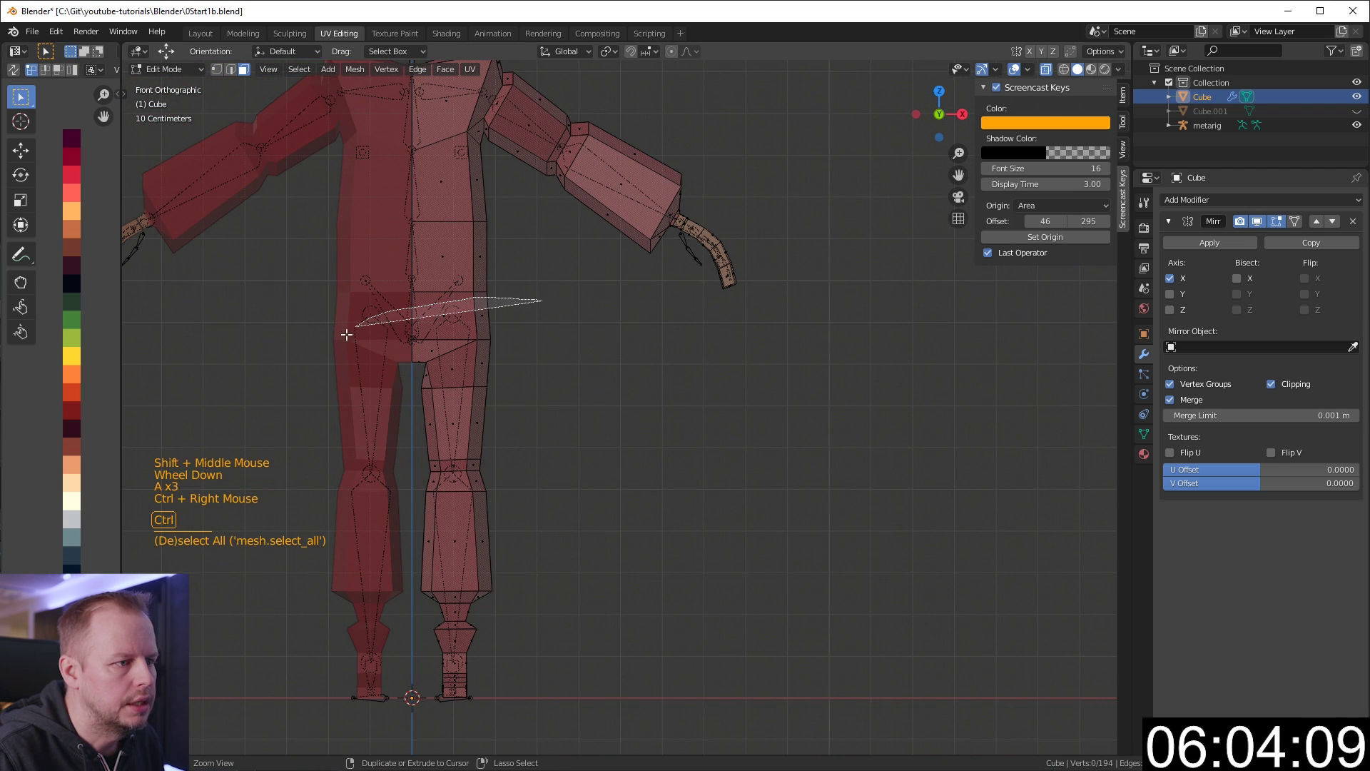
mouse_move(347, 335)
right_mouse_down("ctrl")
mouse_move(697, 260)
mouse_move(693, 271)
right_mouse_up("ctrl")
key("g")
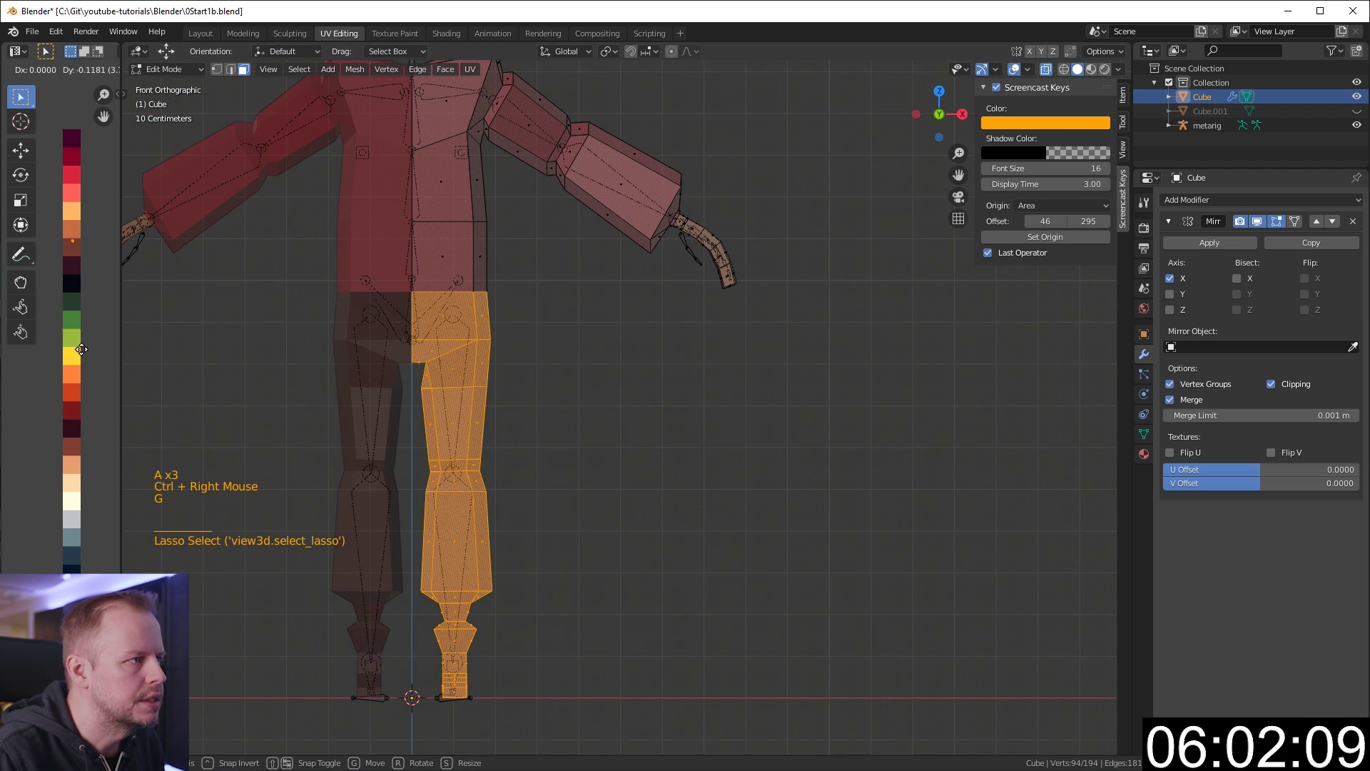
key("Escape")
Lasso-select only the foot and ankle faces and move their UVs onto the black palette swatch.
key("a")
key("a")
key("a")
right_click_drag(485, 612, 664, 617, "ctrl")
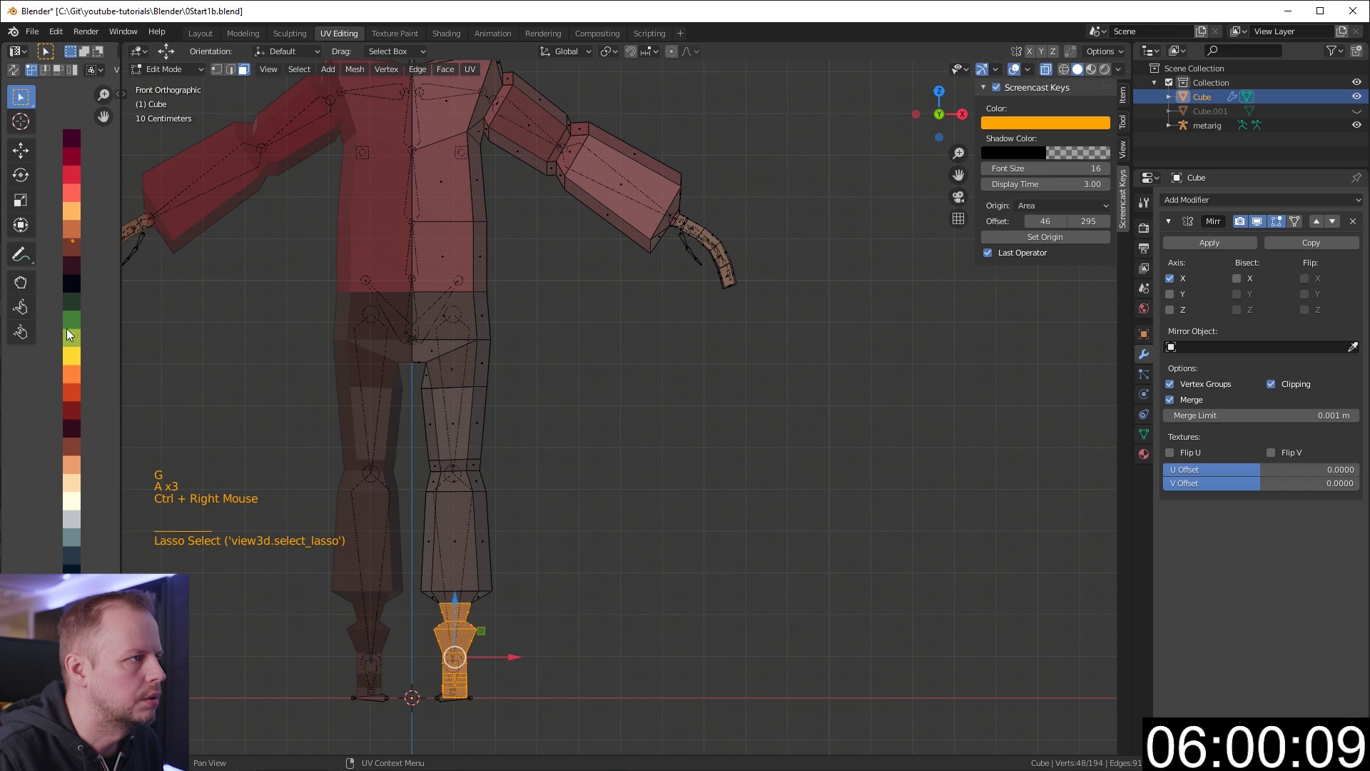
key("g")
Turn off X-ray and cut an edge loop around the shirt just above the trousers.
middle_click_drag(638, 391, 494, 335)
key("alt+z")
left_click(370, 276)
left_click(384, 283)
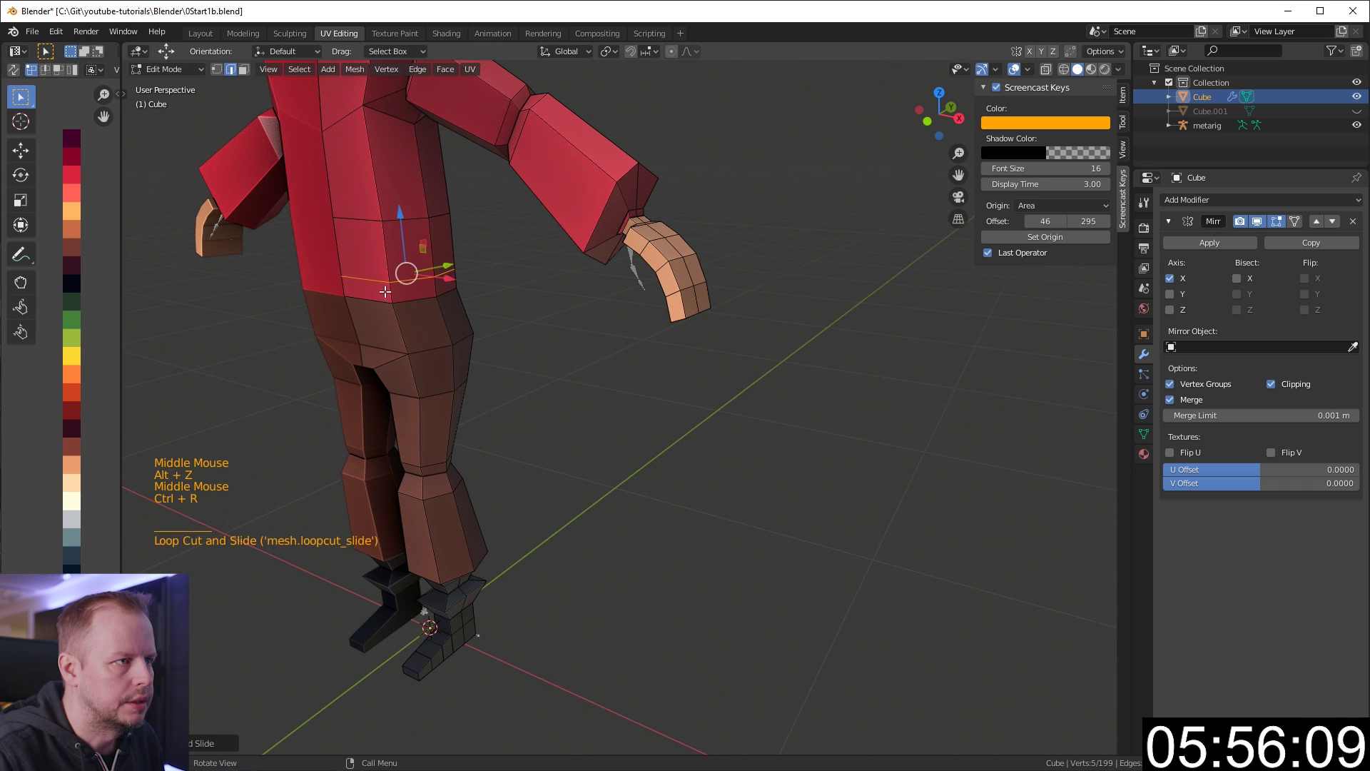
Select the narrow face loop around the waist and extrude it outward to form a belt.
key("3")
left_click(379, 290)
left_click(434, 289, "alt")
middle_click_drag(435, 288, 492, 285)
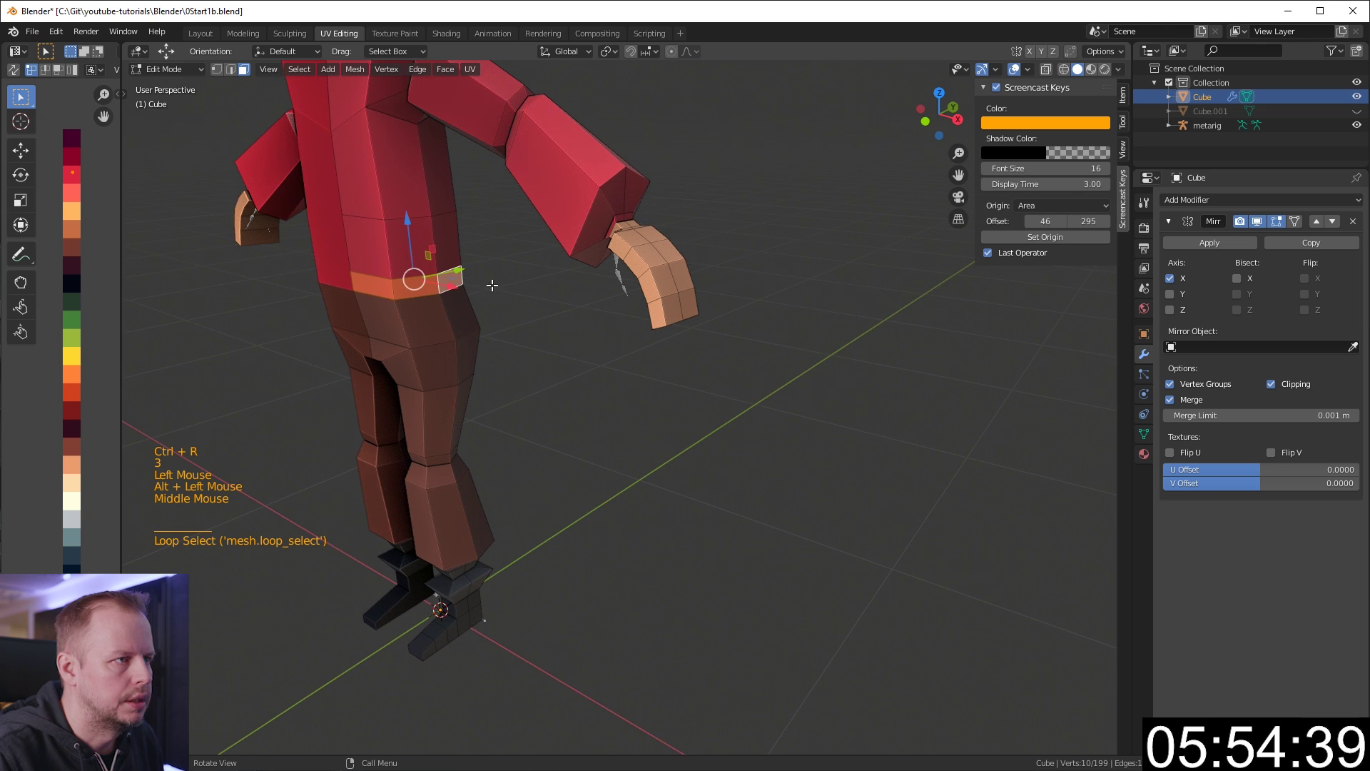
key("alt+e")
left_click(454, 295)
left_click(446, 290)
Grow the selection over the whole belt, collapse its UVs to a point and move them onto the black swatch.
key("ctrl+KP_Add")
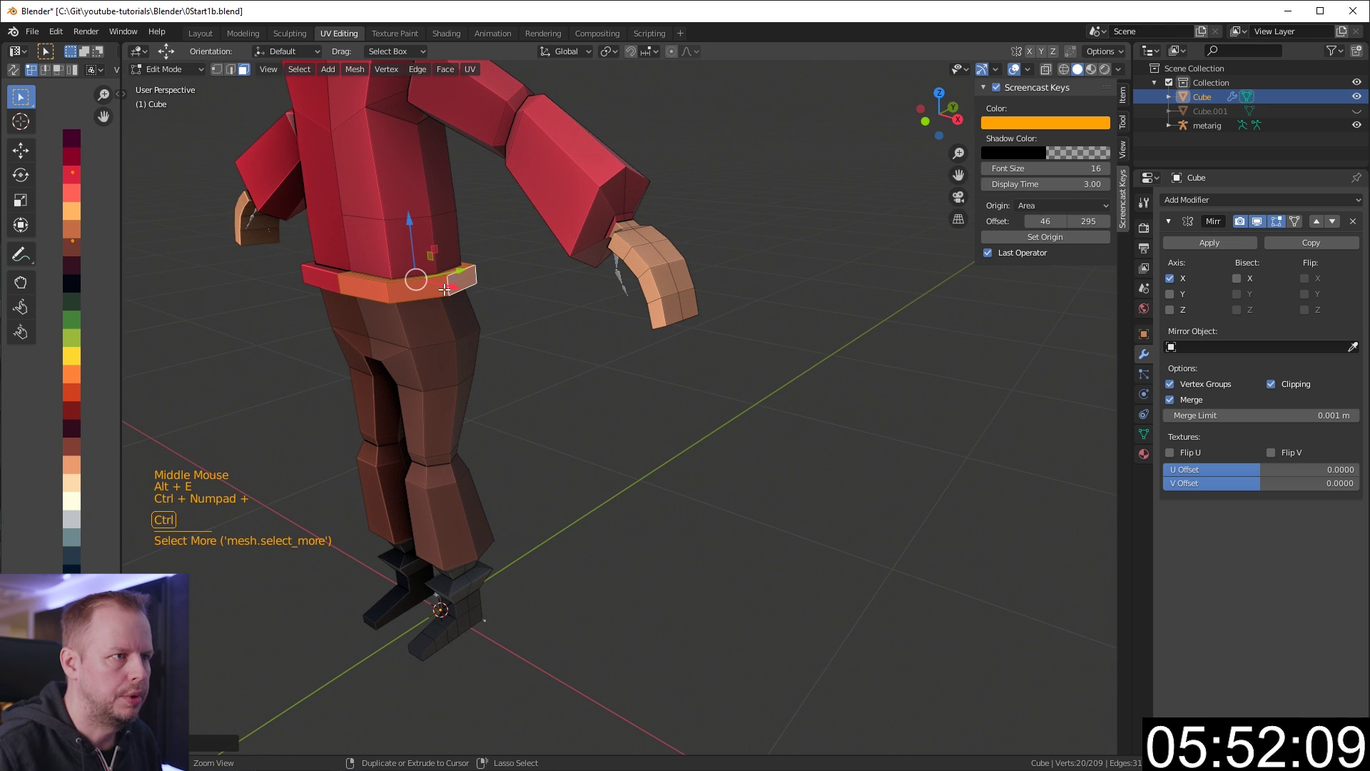
key("s")
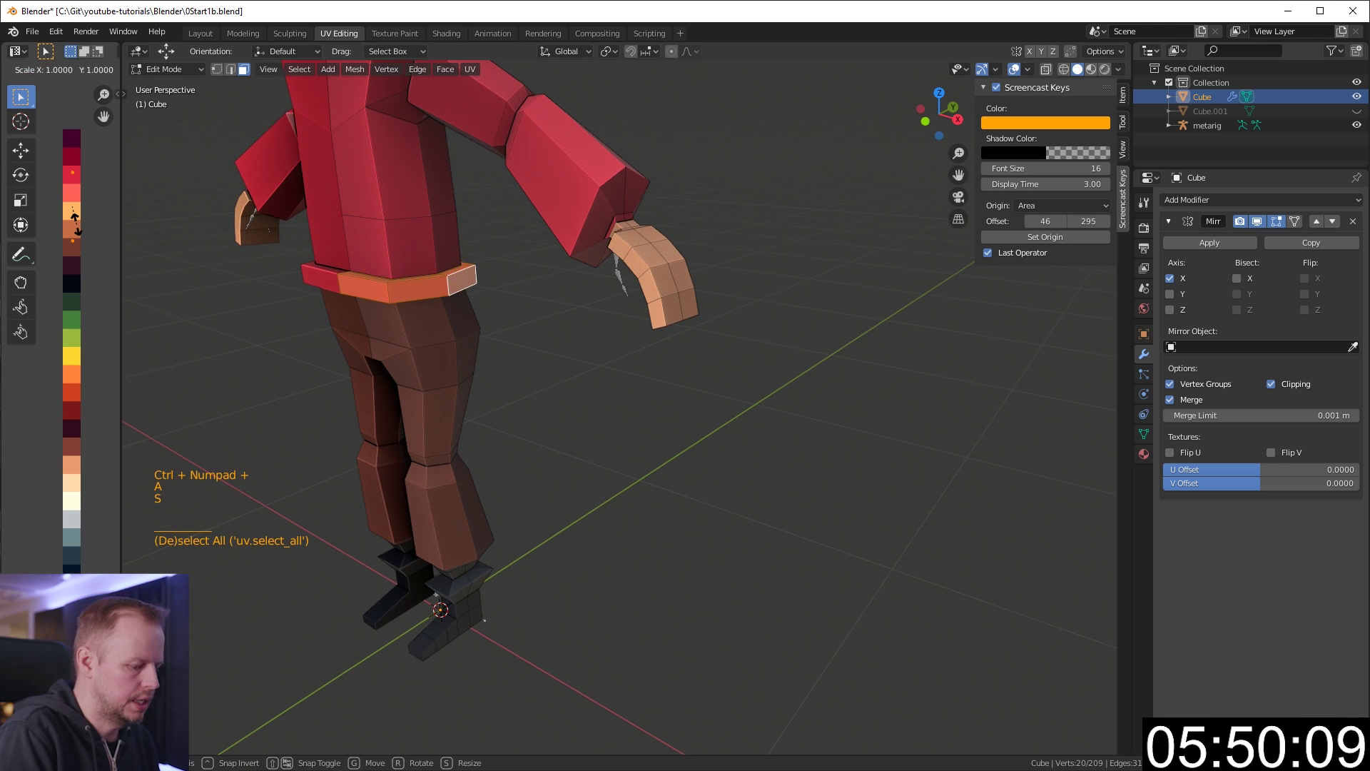
key("g")
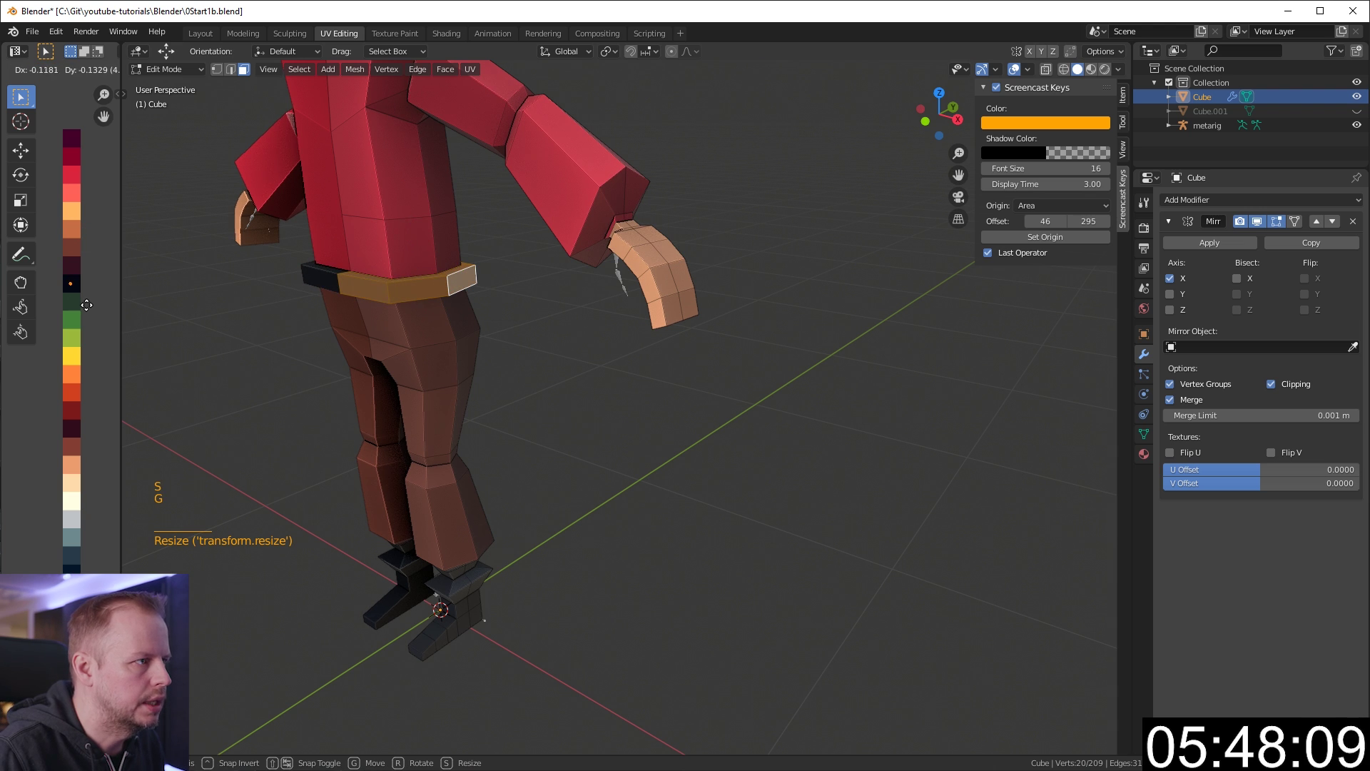
left_click(87, 305)
Select and move an edge at the base of the palm's thumb side to shape the area around the thumb bone.
middle_click_drag(623, 208, 601, 213)
middle_click_drag(600, 213, 704, 286, "shift")
middle_click_drag(704, 287, 697, 290)
scroll(731, 336, "up", 3)
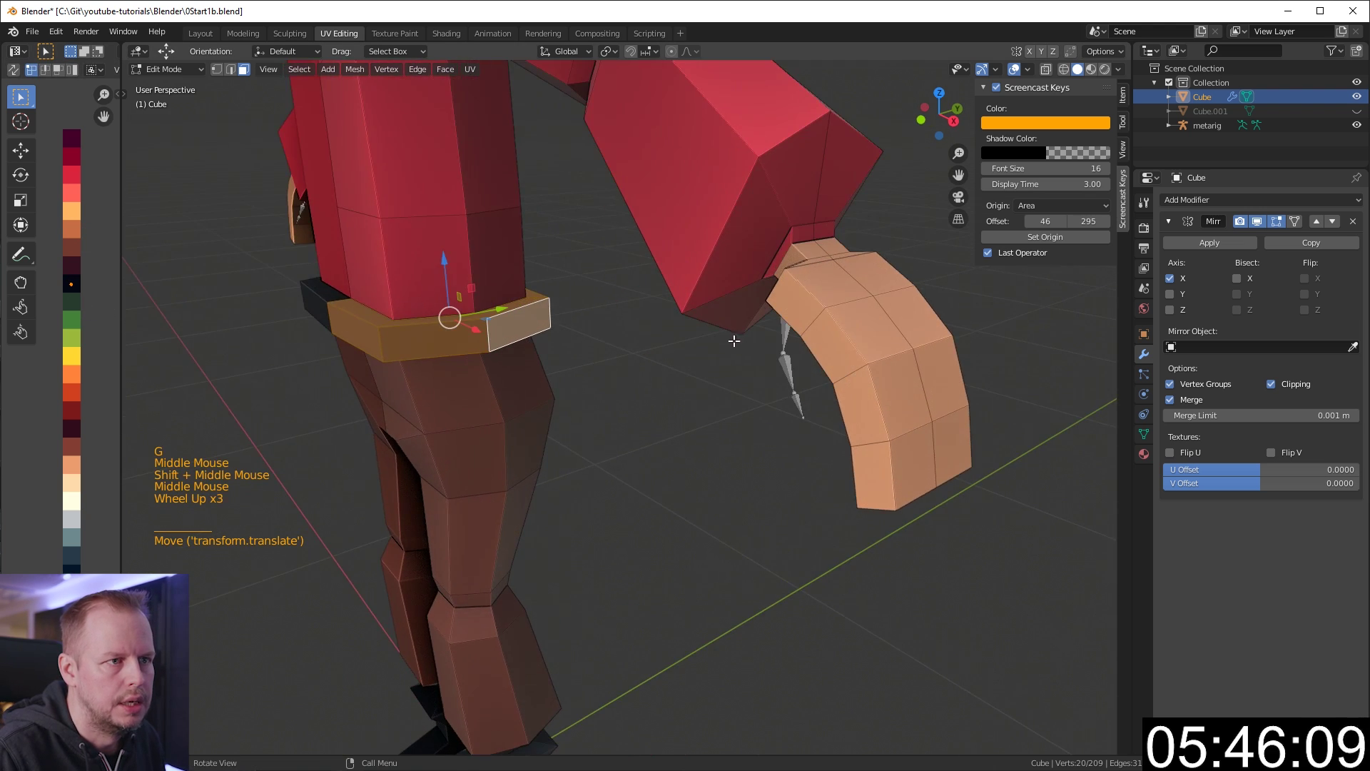
middle_click_drag(734, 339, 865, 291, "shift")
key("2")
left_click(938, 252)
middle_click_drag(938, 251, 702, 408, "shift")
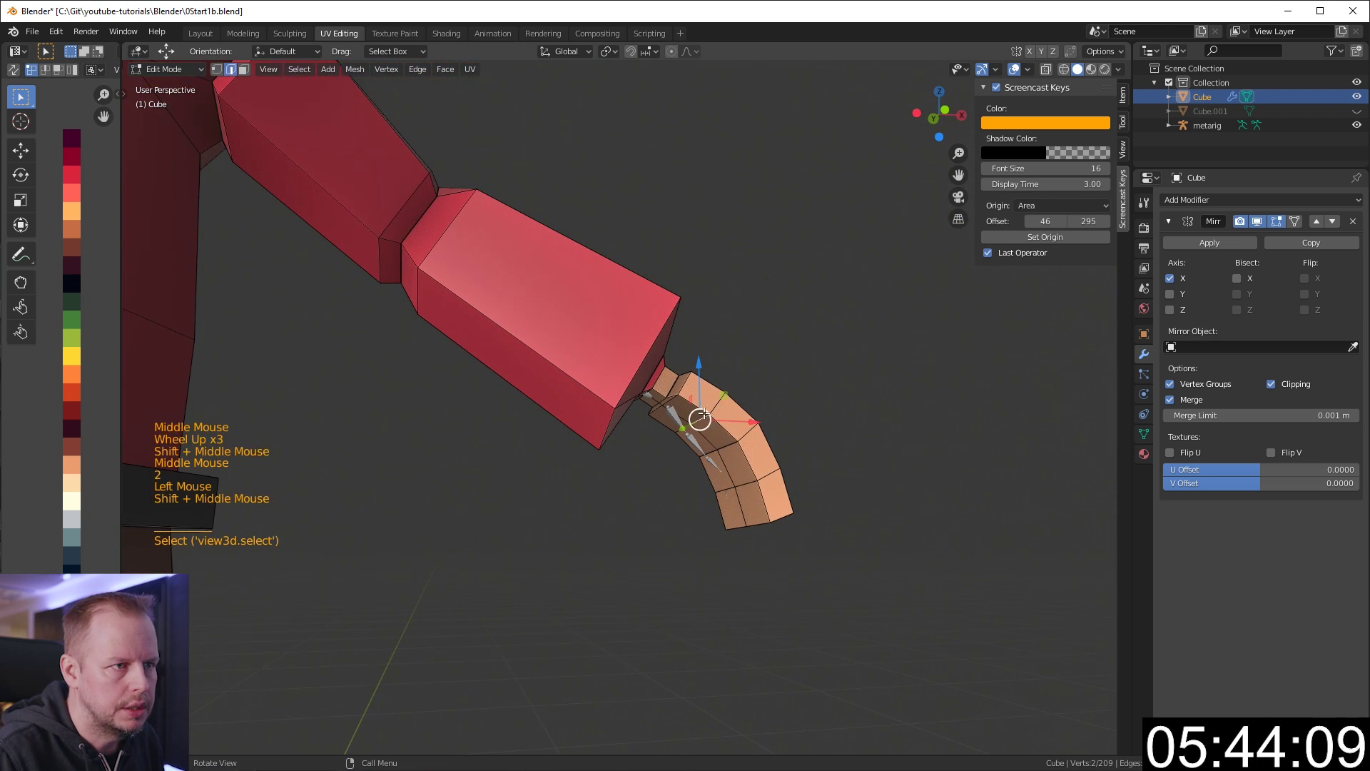
left_click(697, 419)
left_click(686, 401)
key("g")
left_click(710, 391)
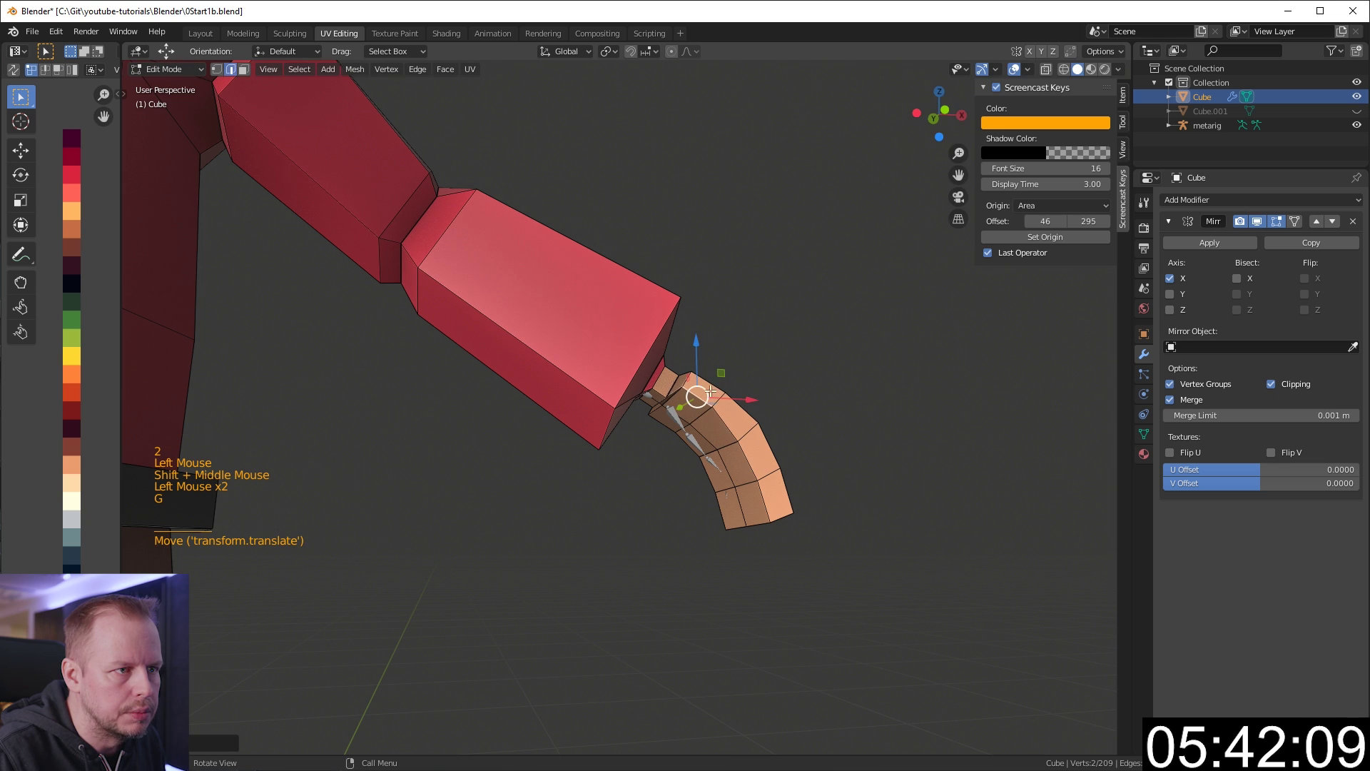
key("g")
left_click(671, 420)
Extrude the palm's thumb-side face, rotate and move it toward the thumb bone, and extrude a second thumb segment.
middle_click_drag(671, 420, 730, 413)
key("3")
left_click(672, 451)
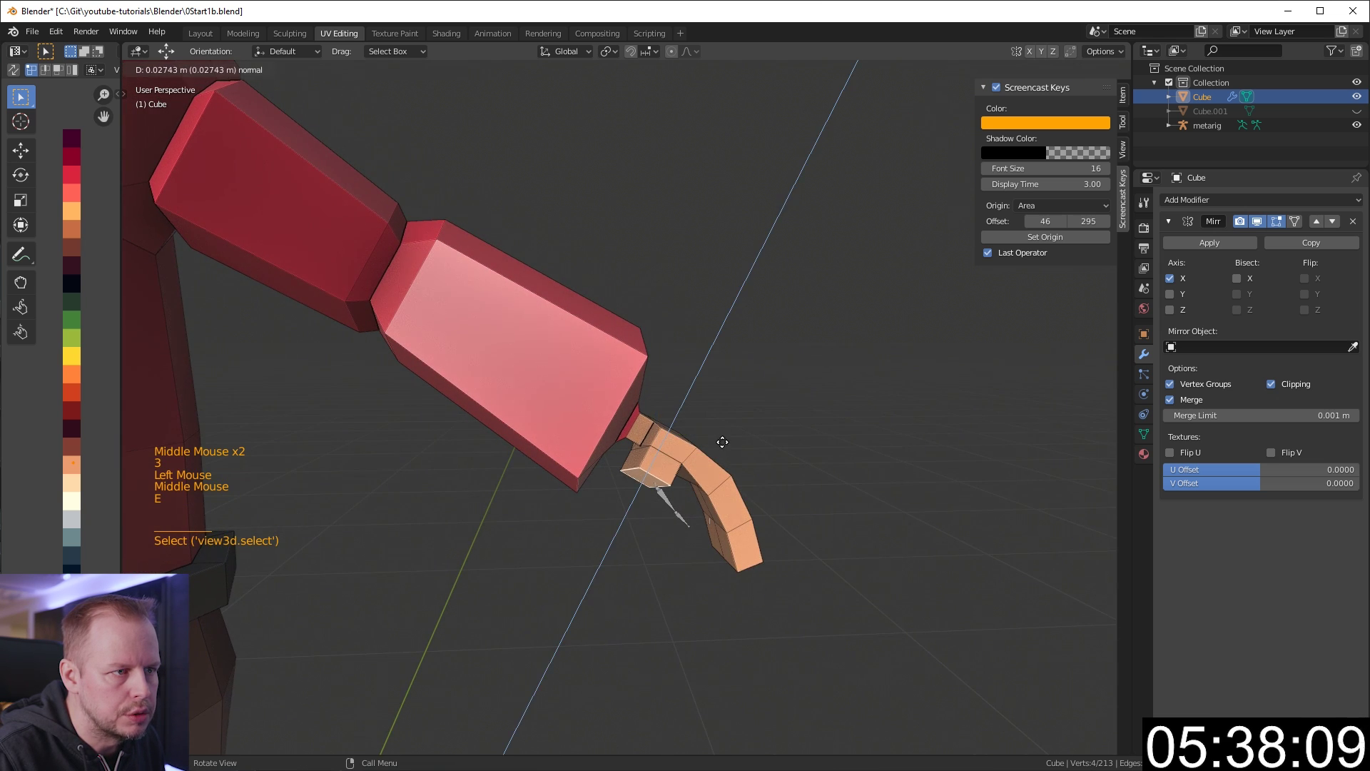
key("e")
key("r")
key("g")
key("e")
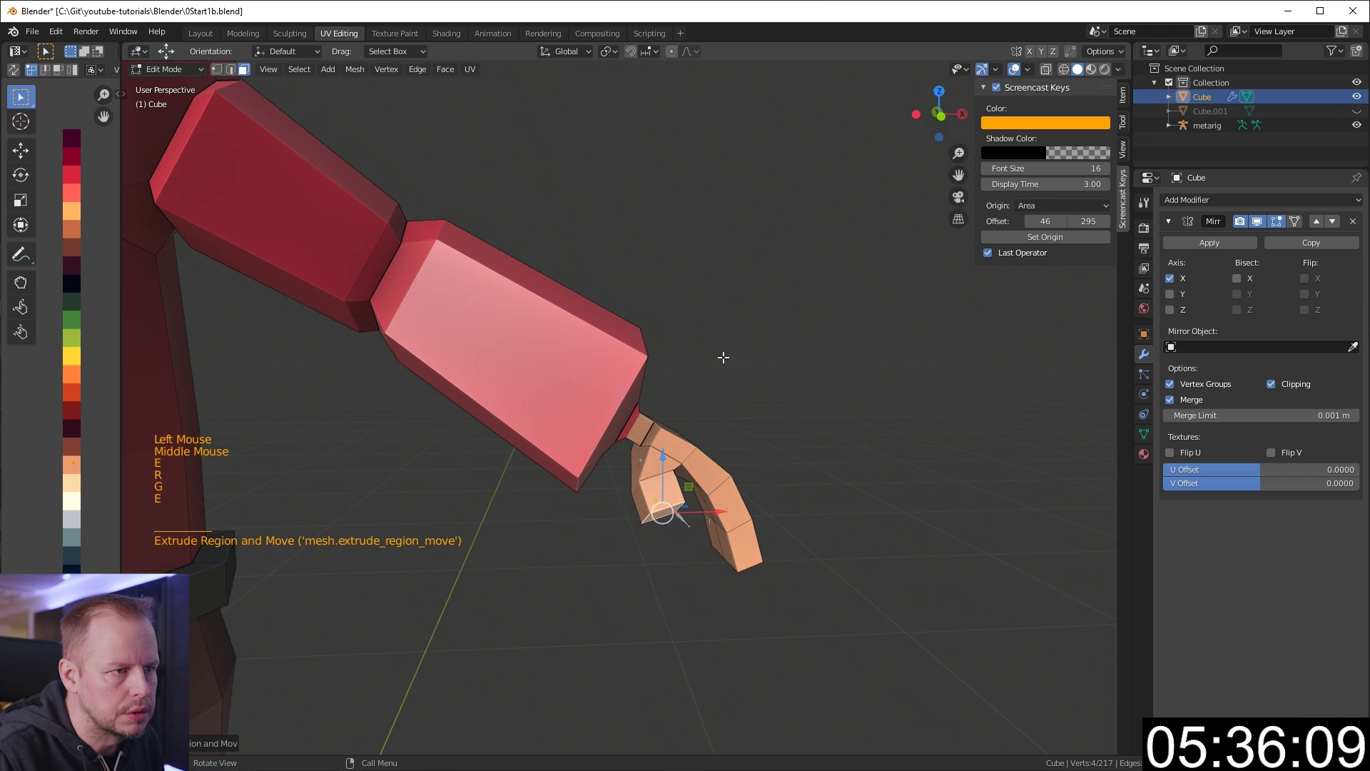
Scale down and rotate the thumb's end face, extrude the tip, and scale and move it into place.
key("s")
key("r")
key("e")
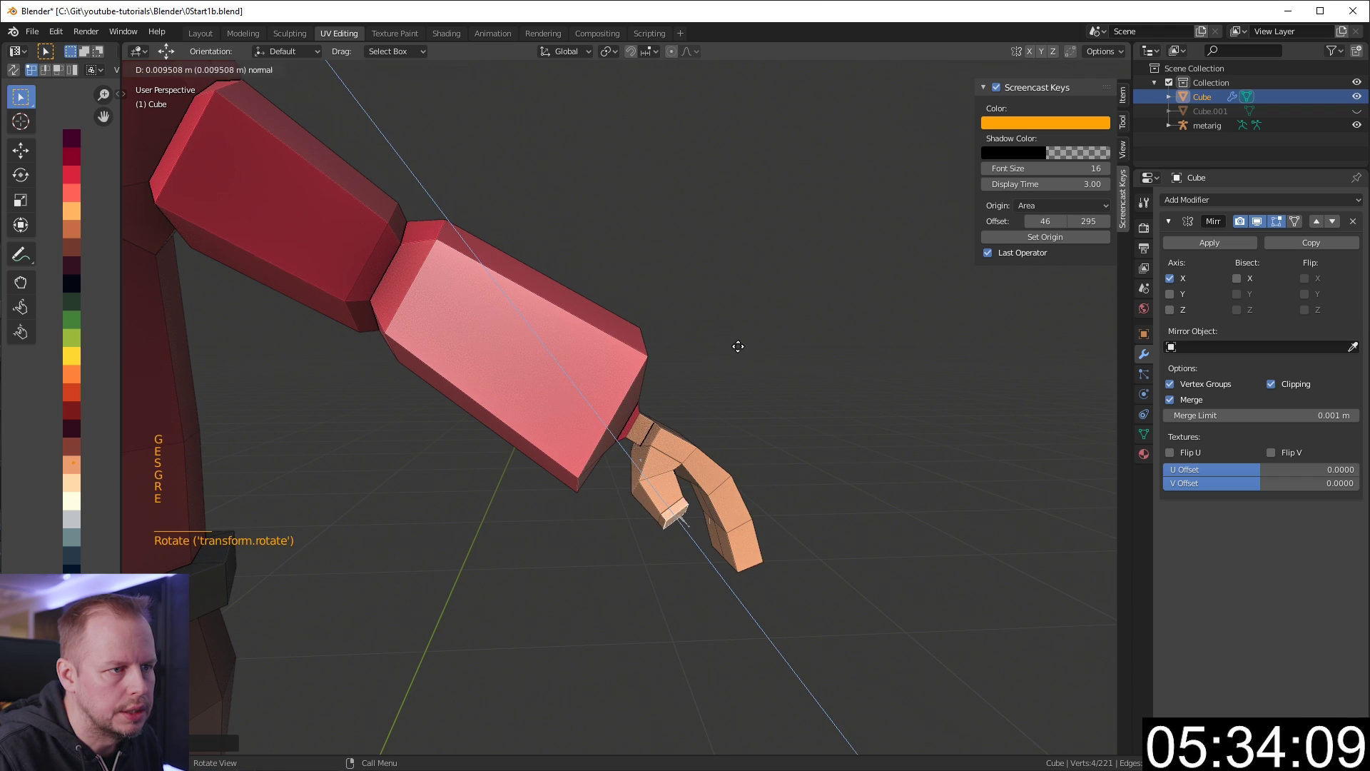
left_click(709, 373)
key("s")
left_click(705, 376)
key("g")
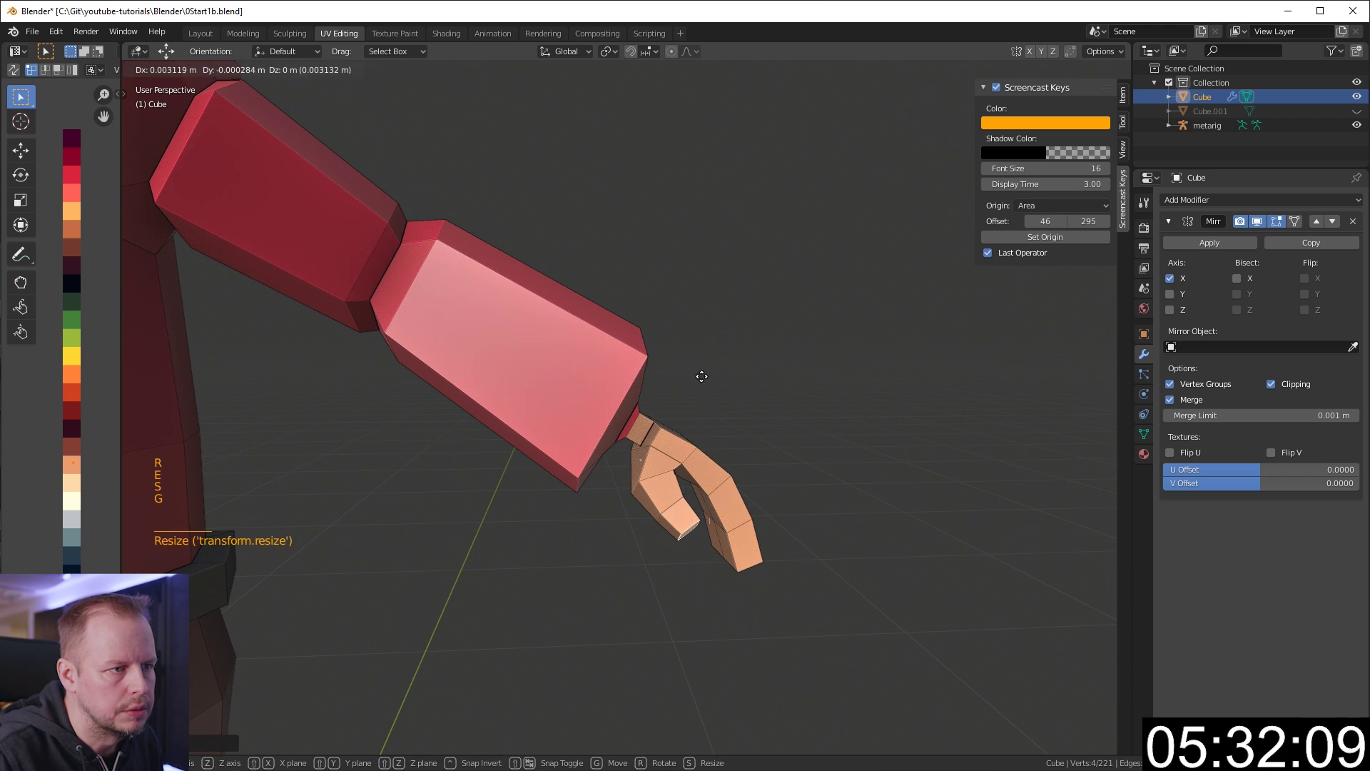
left_click(701, 376)
Add an edge loop across the thumb and scale it up slightly.
key("ctrl+r")
left_click(655, 491)
left_click(658, 493)
key("s")
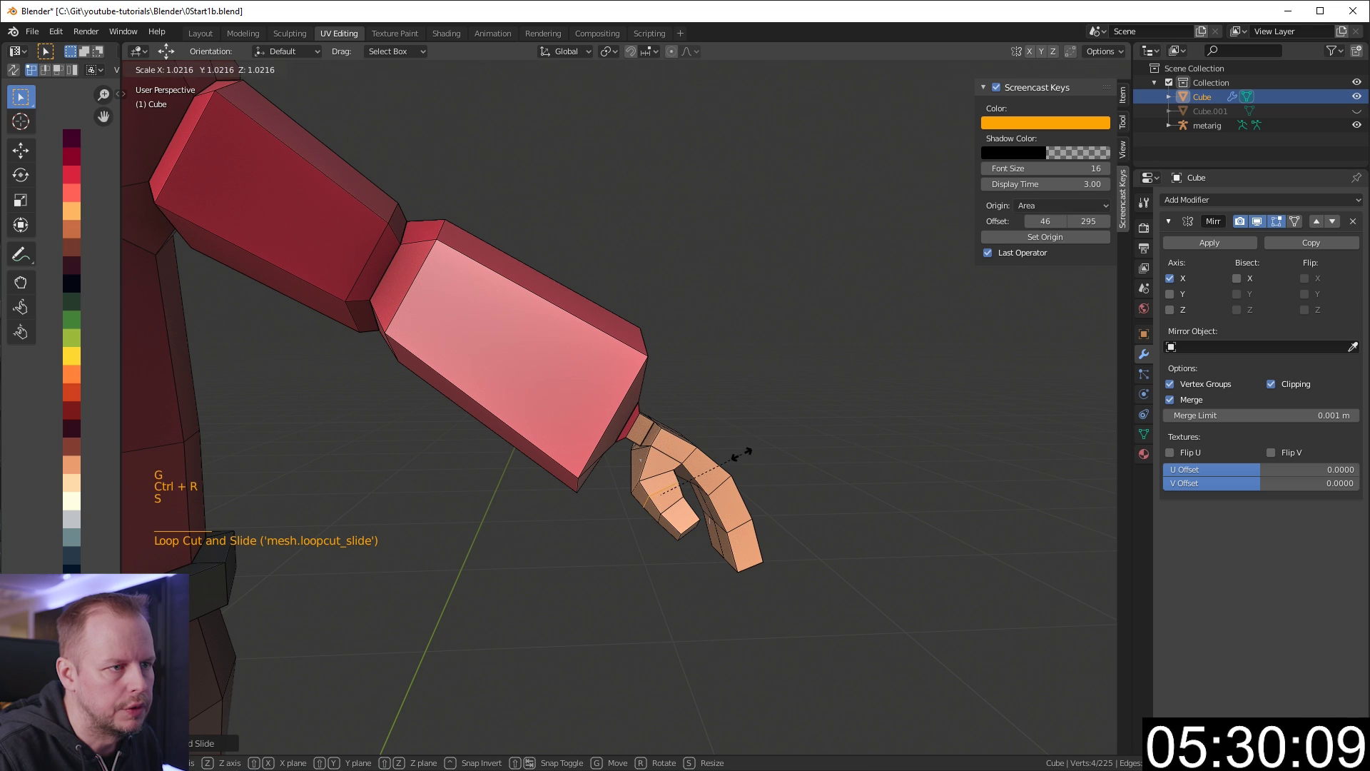
left_click(742, 453)
Examine the body, arms and hands from several angles.
scroll(771, 450, "down", 3)
key("a")
key("a")
key("a")
middle_click_drag(771, 449, 740, 413)
scroll(713, 453, "up", 4)
scroll(677, 383, "down", 1)
key("2")
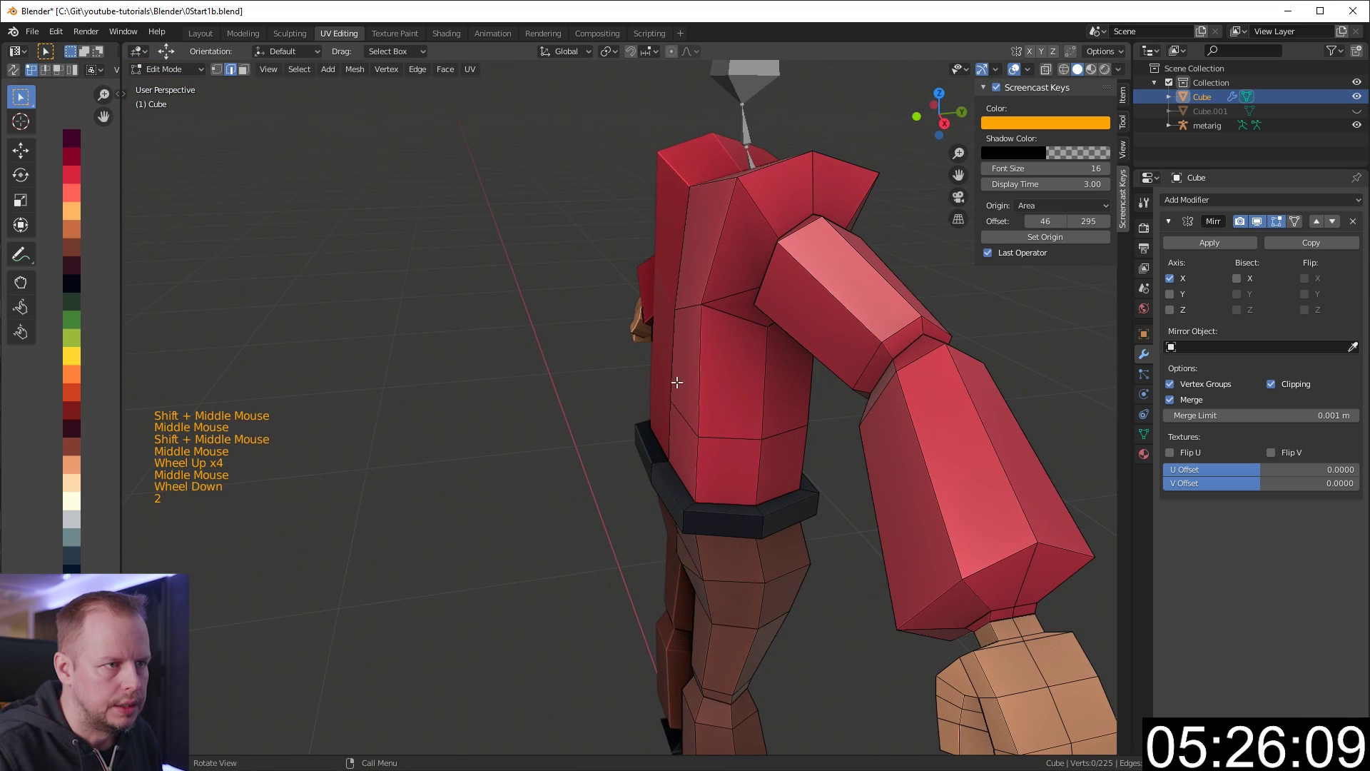
left_click(668, 397)
left_click_drag(721, 388, 715, 389)
scroll(715, 389, "down", 2)
key("a")
scroll(810, 384, "down", 3)
middle_click_drag(715, 390, 832, 390)
middle_click_drag(735, 361, 722, 435, "shift")
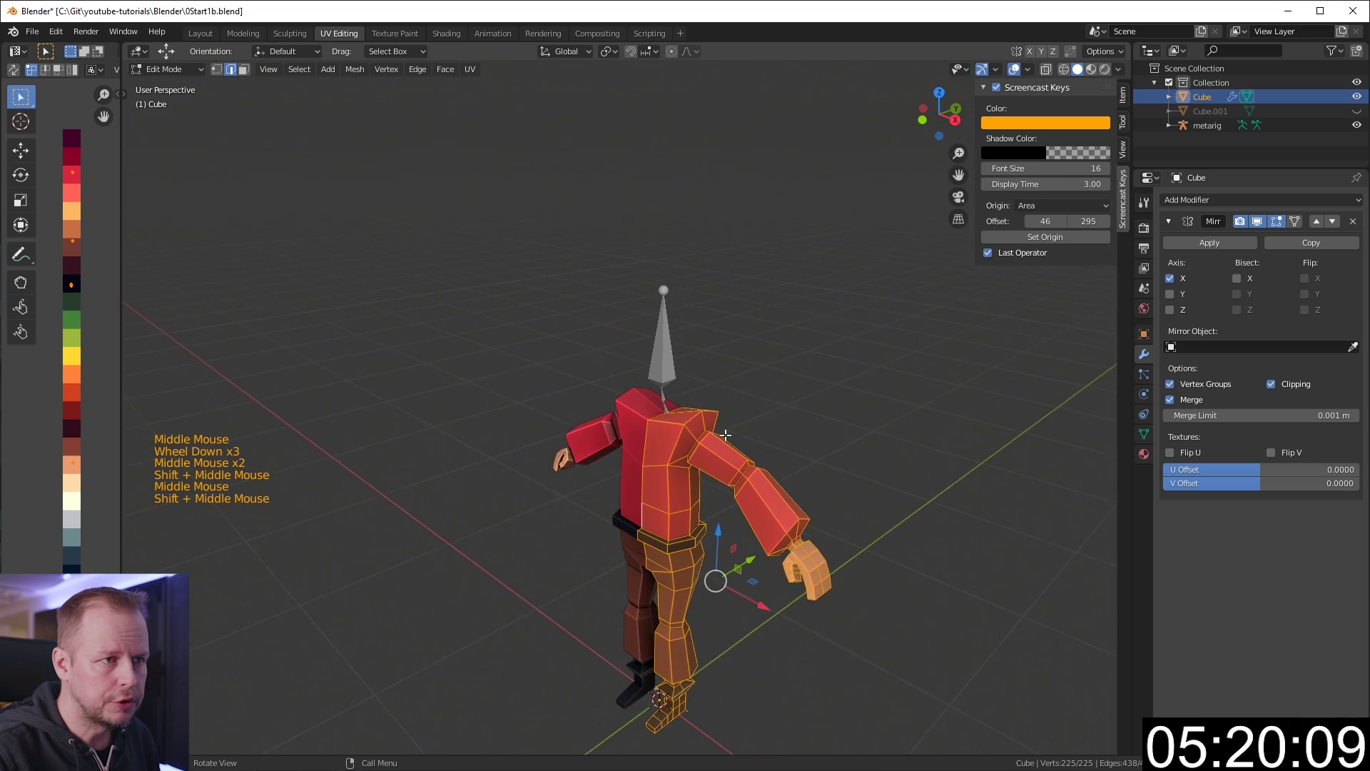
Select the centre vertex at the shirt's neckline and move it along Z.
scroll(720, 403, "up", 3)
key("1")
left_click(687, 415)
left_click_drag(690, 375, 690, 360)
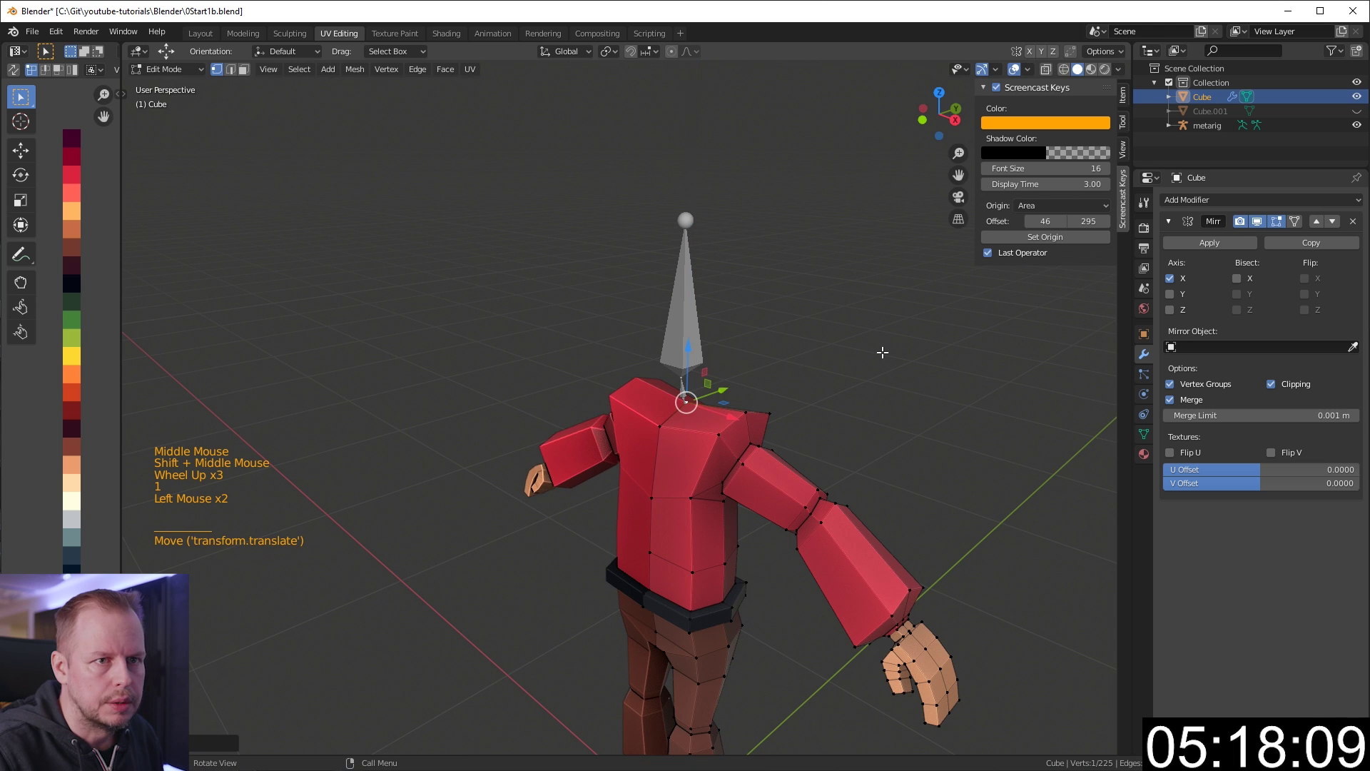
Unhide Cube.001, switch to the front view, and select all of its geometry in Edit Mode.
left_click(1357, 111)
scroll(558, 610, "down", 5)
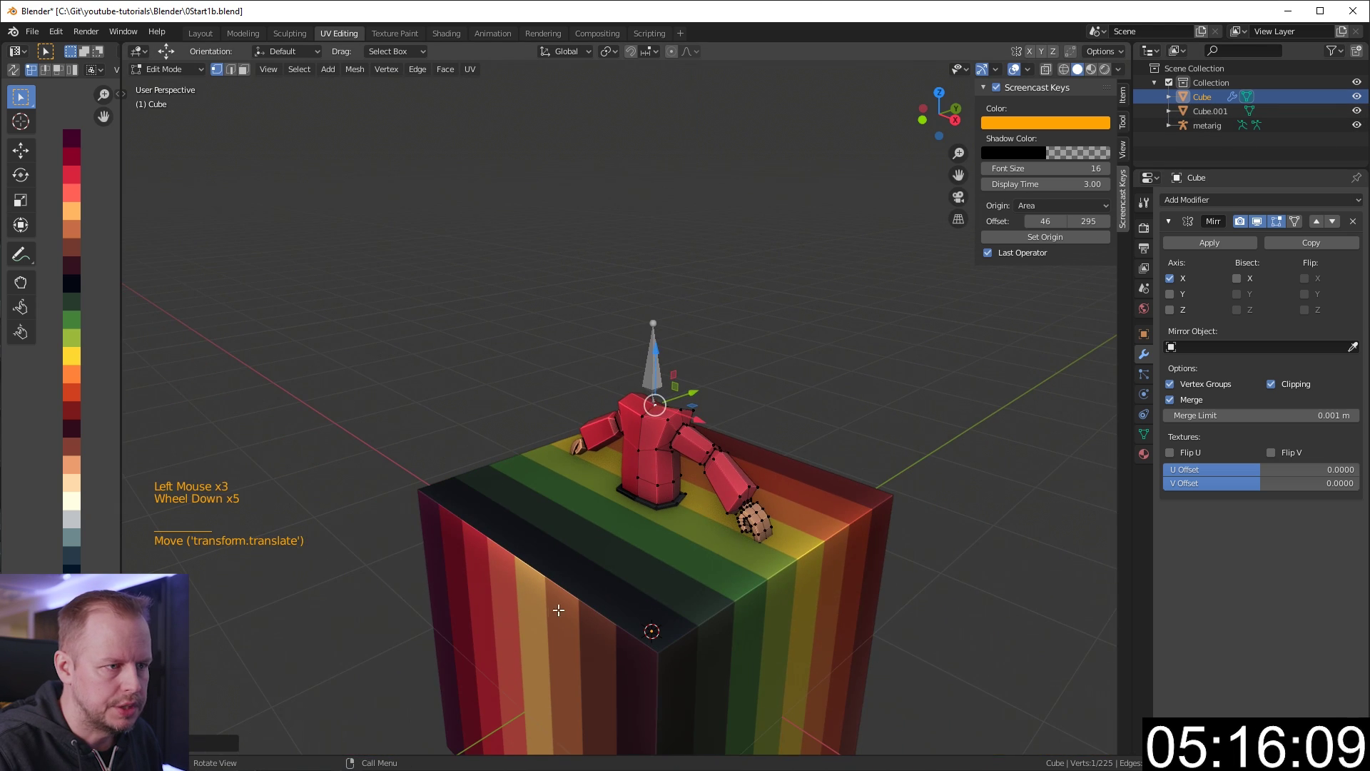
key("KP_1")
middle_click_drag(547, 600, 549, 525, "shift")
left_click(636, 429)
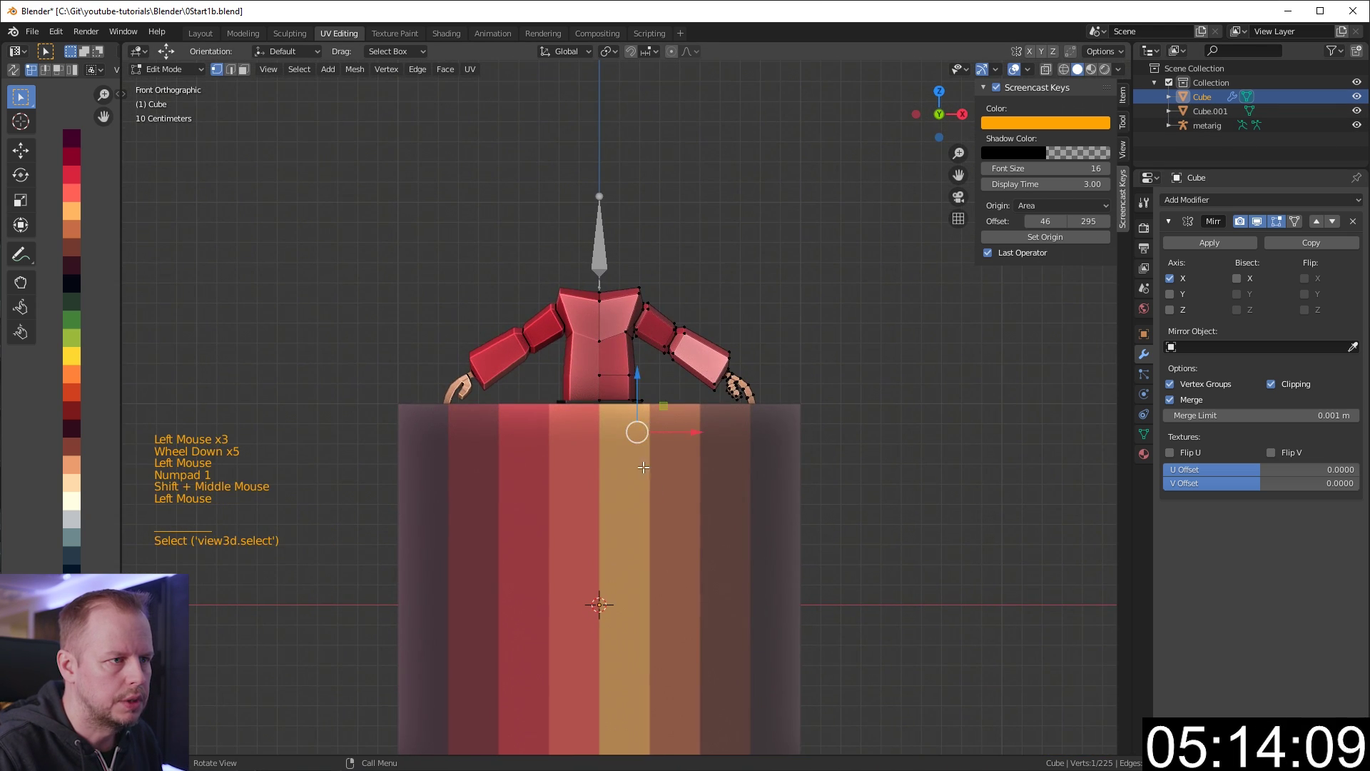
key("Tab")
scroll(684, 522, "down", 2)
left_click(684, 523)
key("Tab")
left_click(687, 492)
key("a")
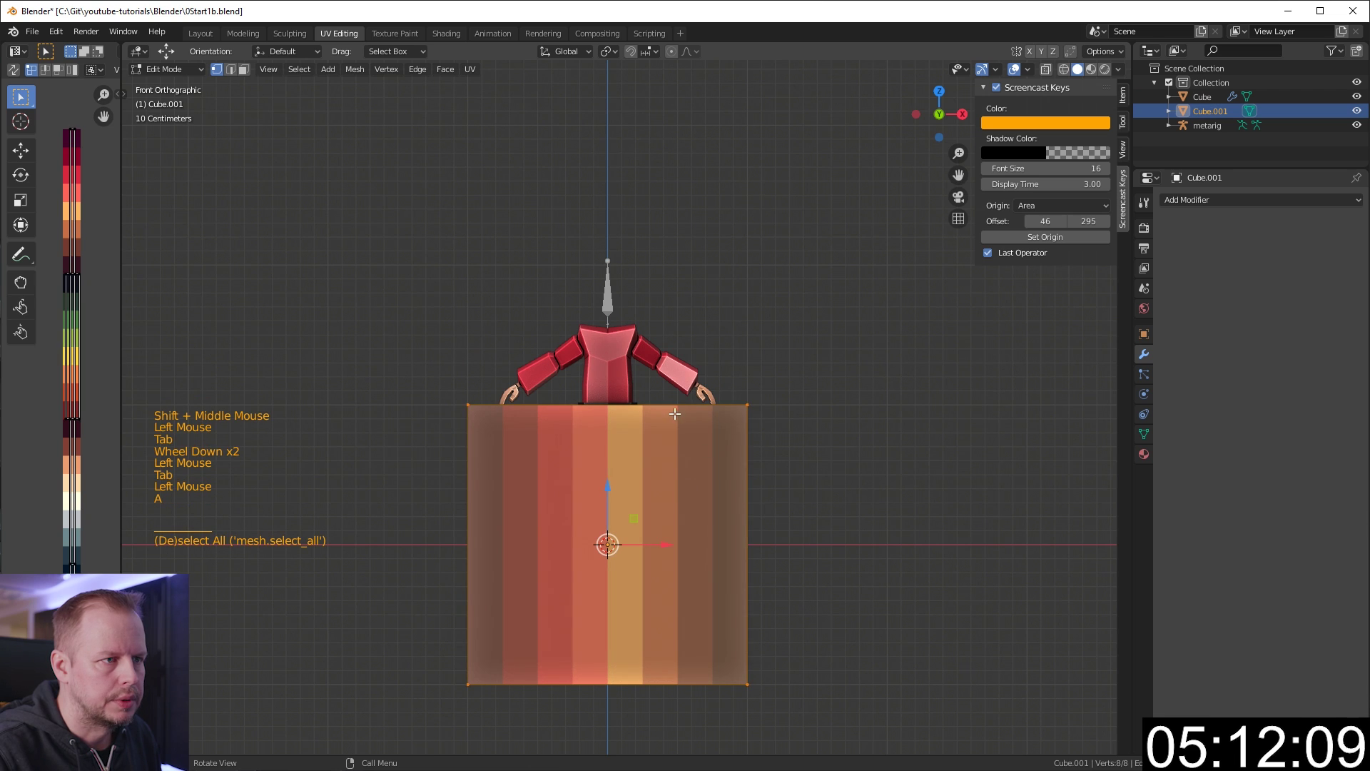
Move the cube's geometry up to the head bone and scale it down to head size.
left_click_drag(608, 486, 611, 238)
key("s")
key("Tab")
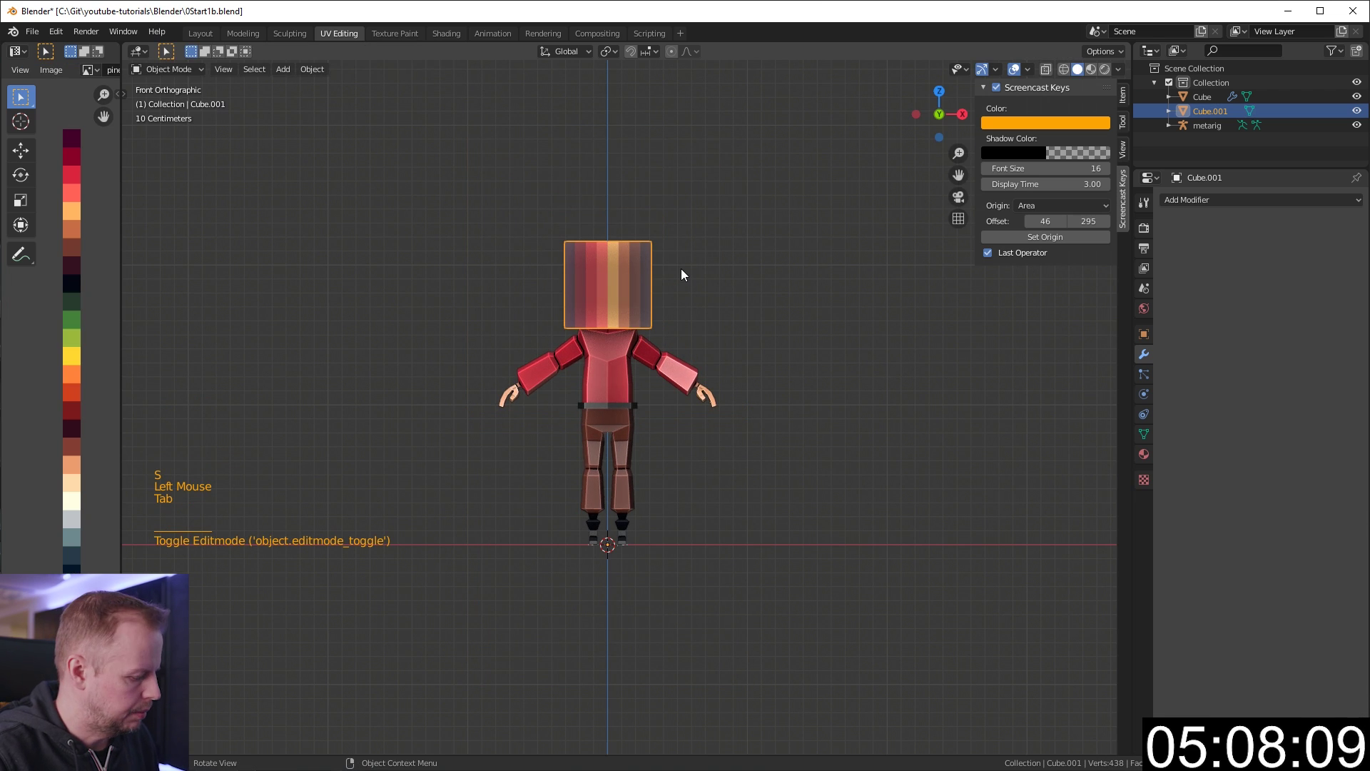
Add a level 2 Subdivision Surface modifier to the head cube and apply it in Object Mode.
key("ctrl+2")
scroll(679, 249, "up", 2)
middle_click_drag(679, 234, 688, 293, "shift")
scroll(692, 303, "up", 3)
key("Tab")
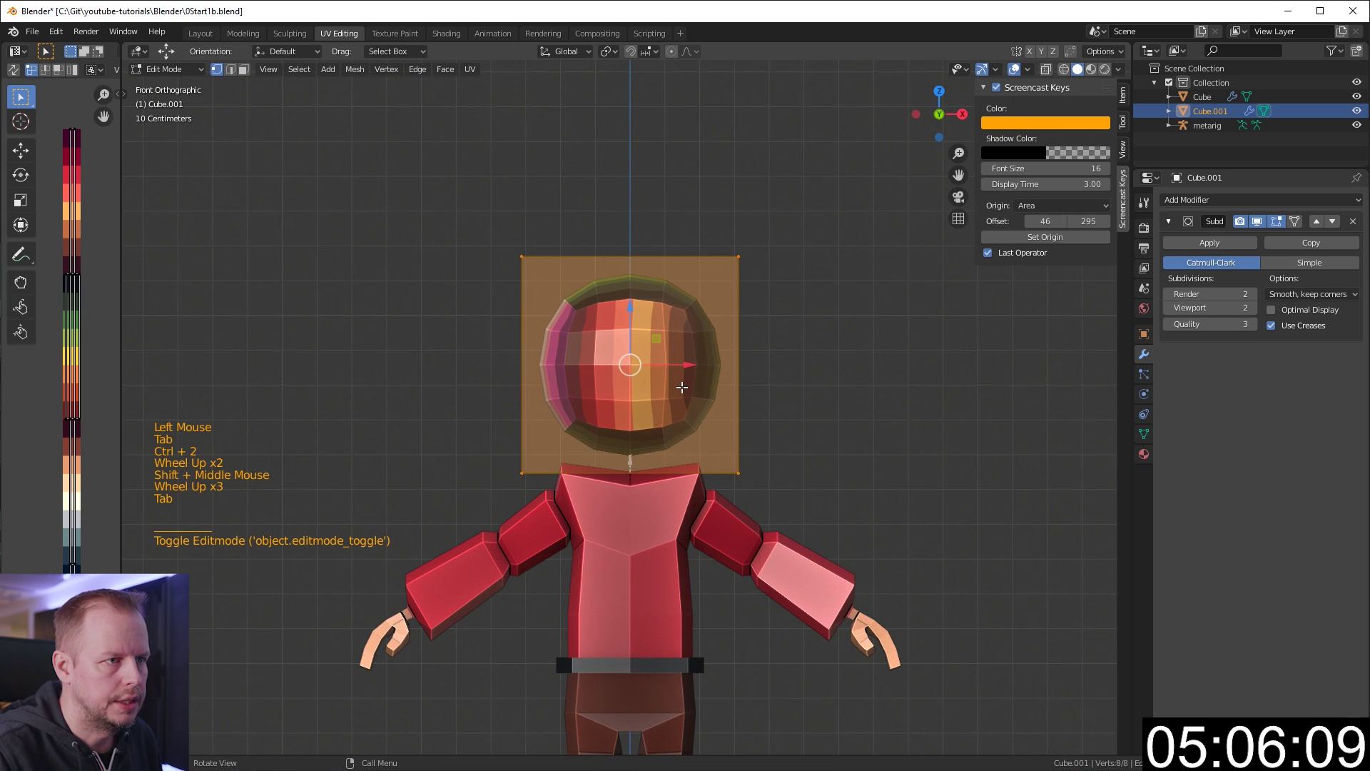
left_click(1213, 244)
key("Tab")
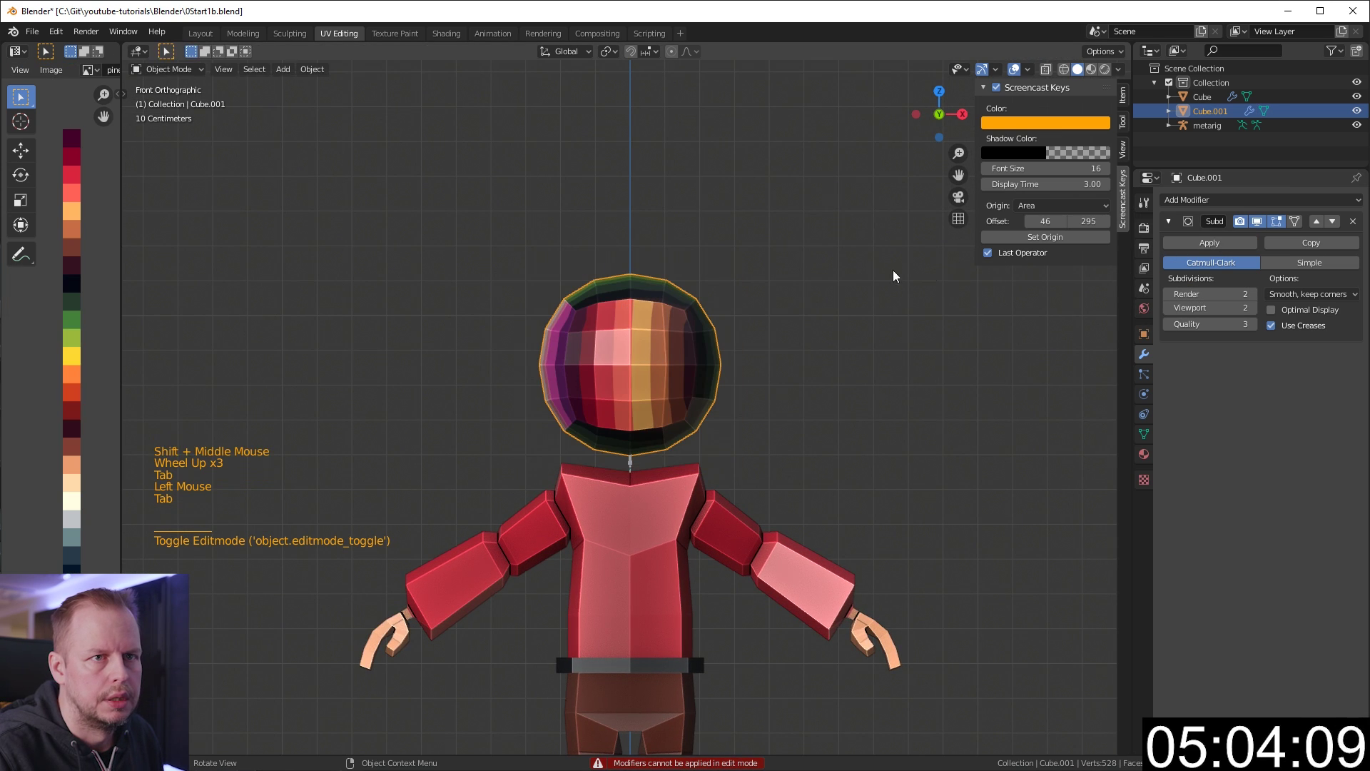
left_click(1227, 244)
Turn on X-ray, box-select the head's vertices on the negative X side of the centre line and delete them.
key("Tab")
key("a")
key("a")
key("a")
key("b")
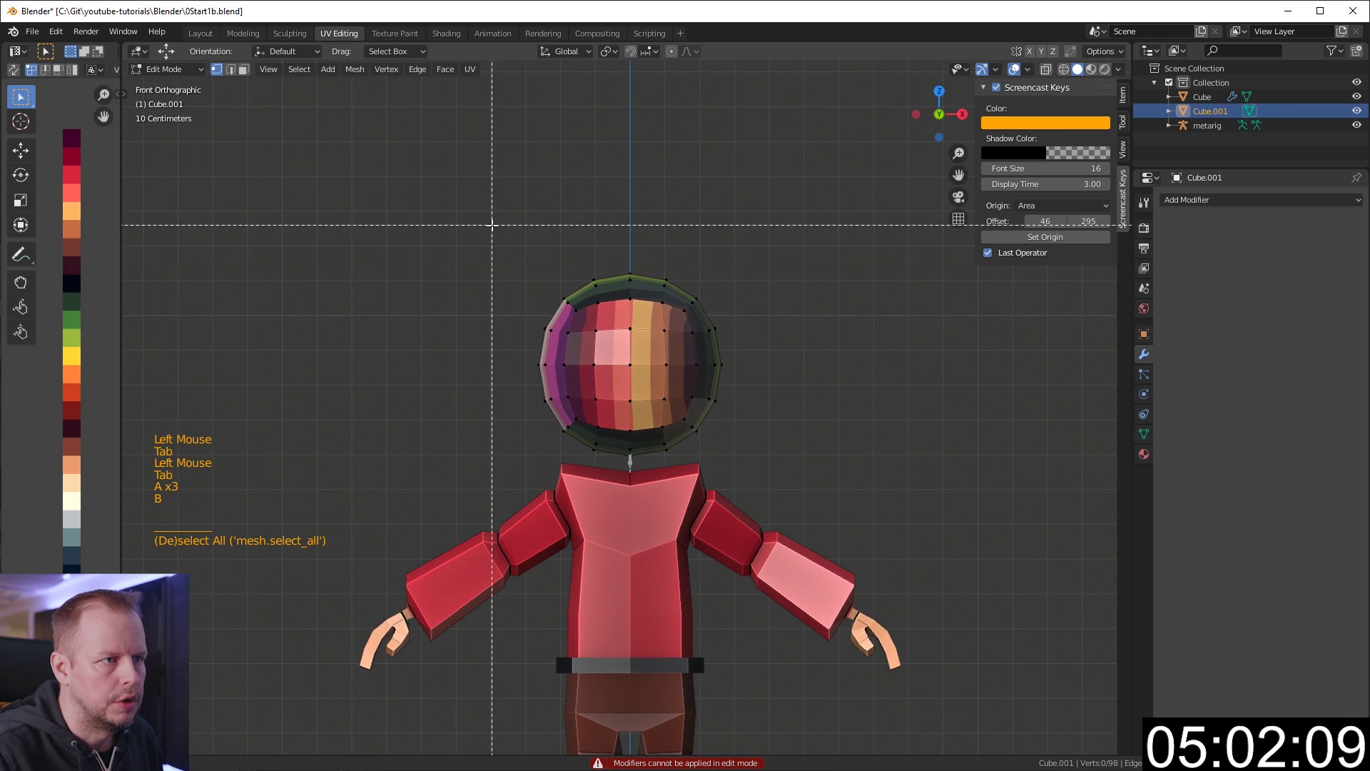
key("alt+z")
key("a")
key("a")
key("a")
key("b")
left_click_drag(484, 212, 606, 505)
key("Delete")
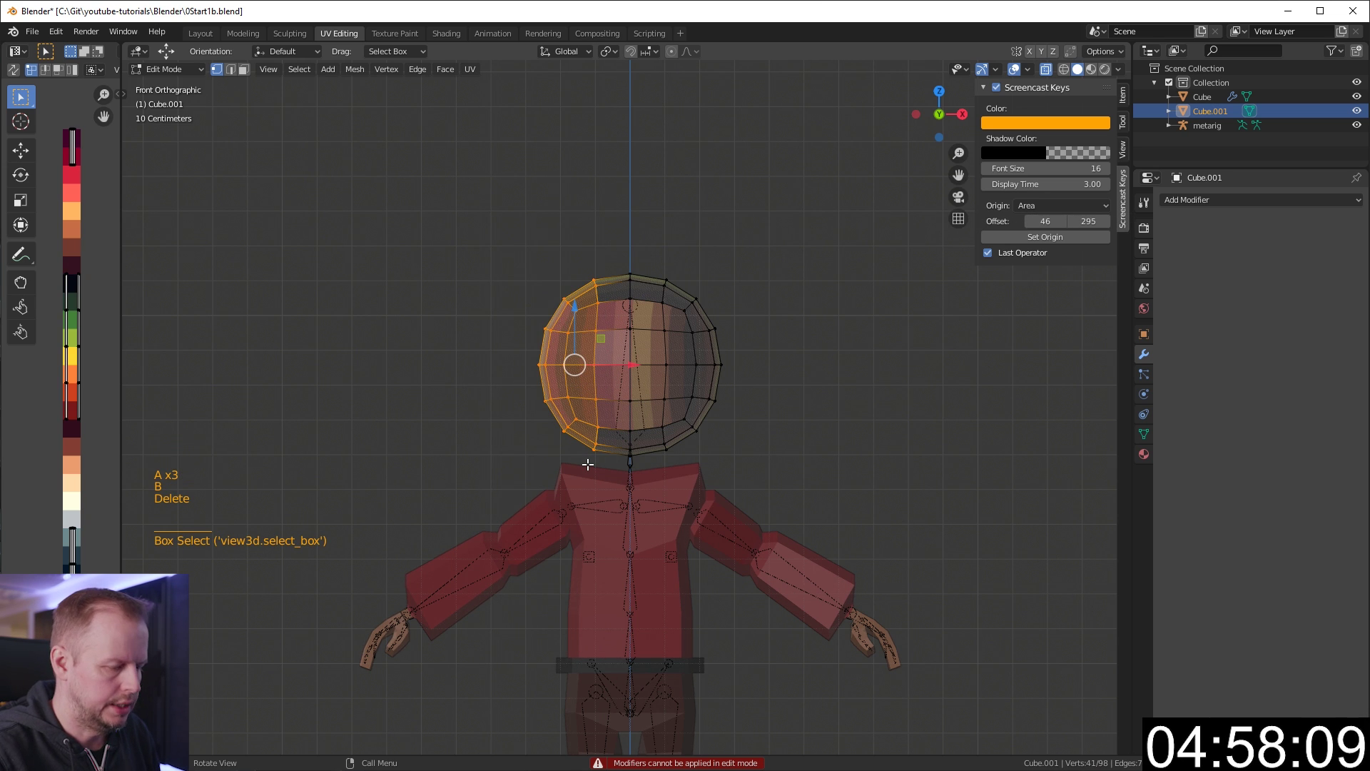
key("Delete")
left_click(588, 465)
Join the half head to the body mesh in Object Mode, keeping the body as the active object.
middle_click_drag(588, 465, 774, 392)
key("Tab")
left_click(724, 373)
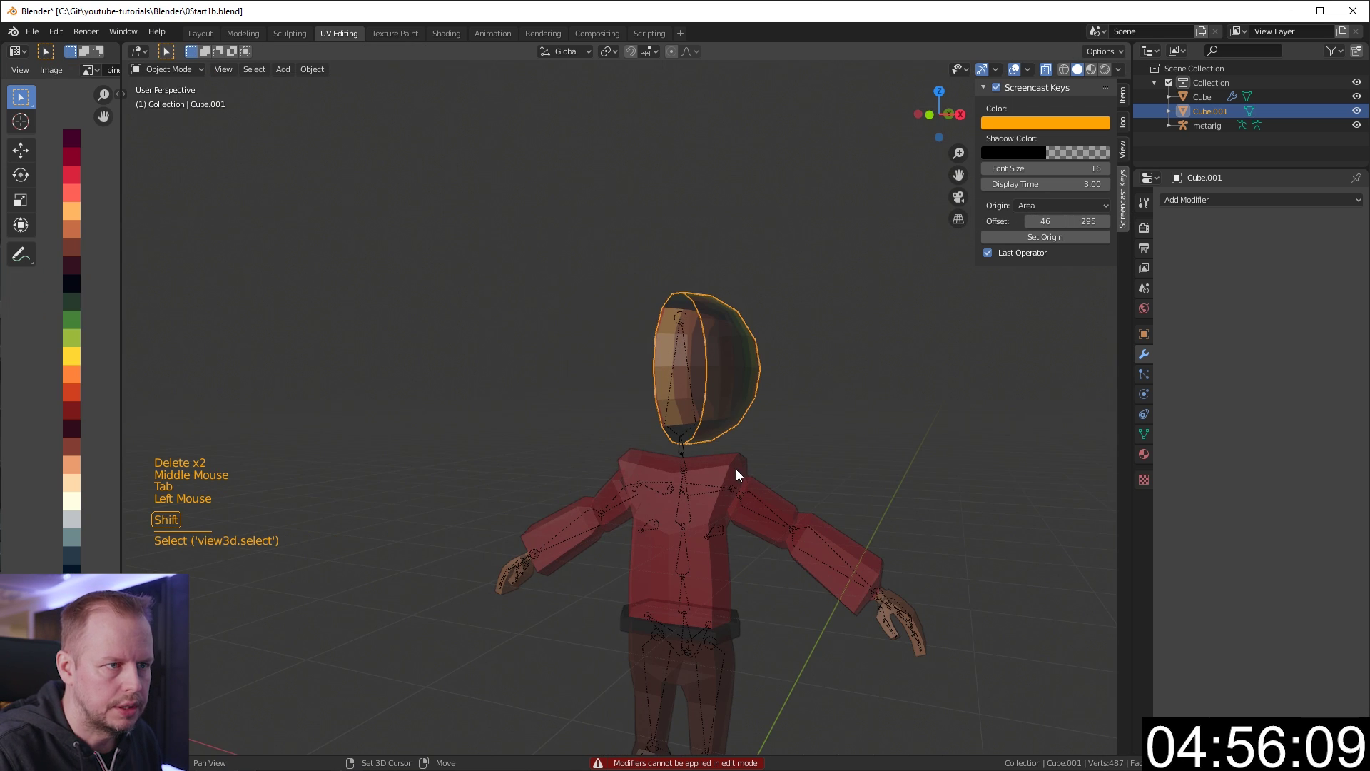
left_click(735, 469, "shift")
key("ctrl+j")
middle_click_drag(728, 407, 815, 408, "shift")
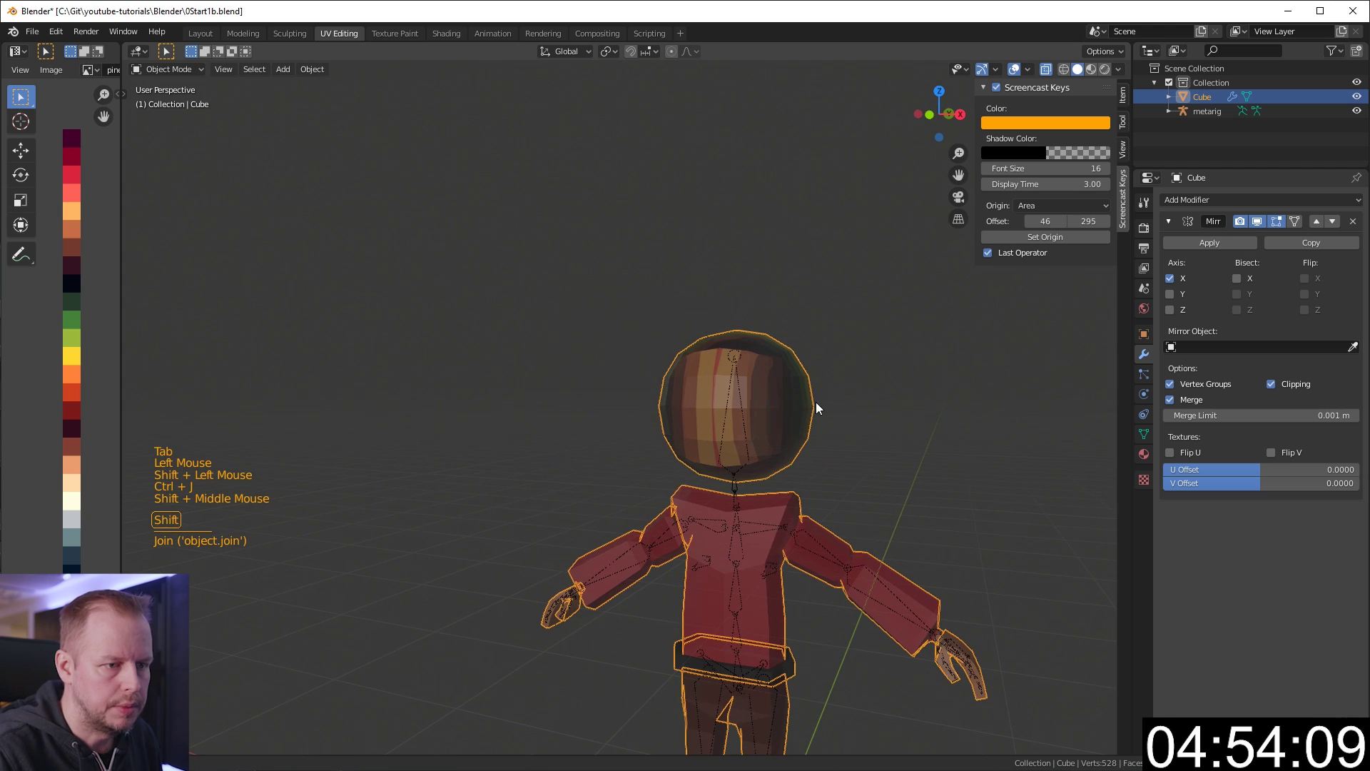
Turn off X-ray, box-select the head from the front, collapse its UVs and move them onto the peach skin swatch.
key("KP_1")
key("alt+z")
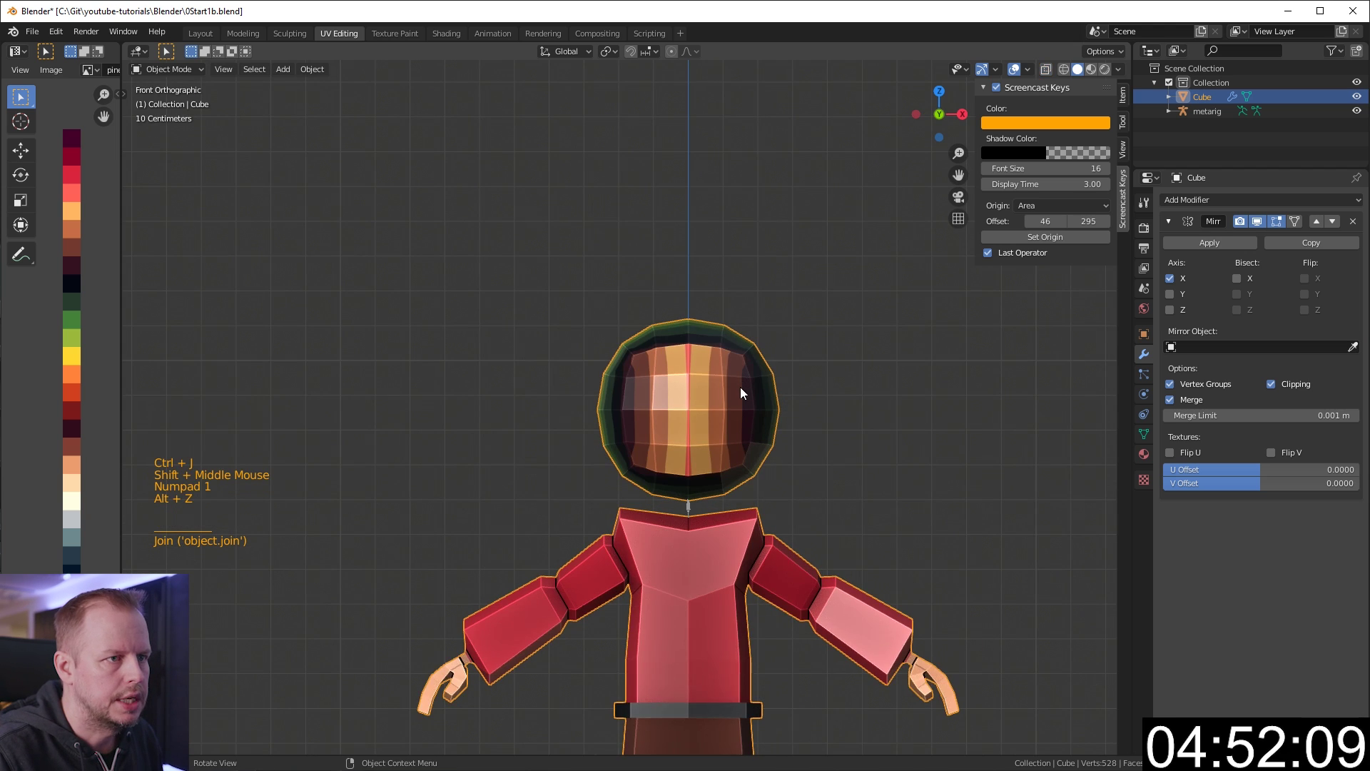
scroll(740, 394, "up", 1)
left_click(738, 395)
key("Tab")
left_click_drag(558, 266, 871, 521)
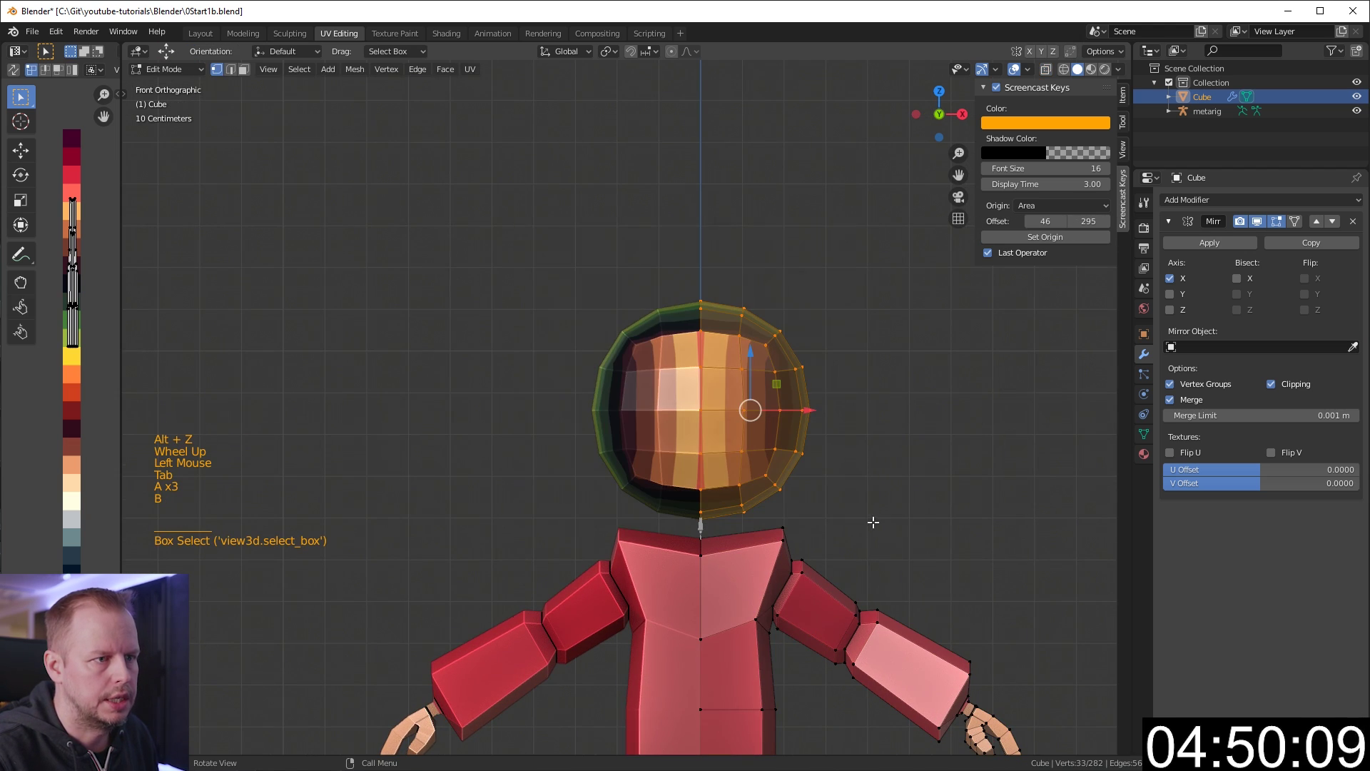
left_click(74, 238)
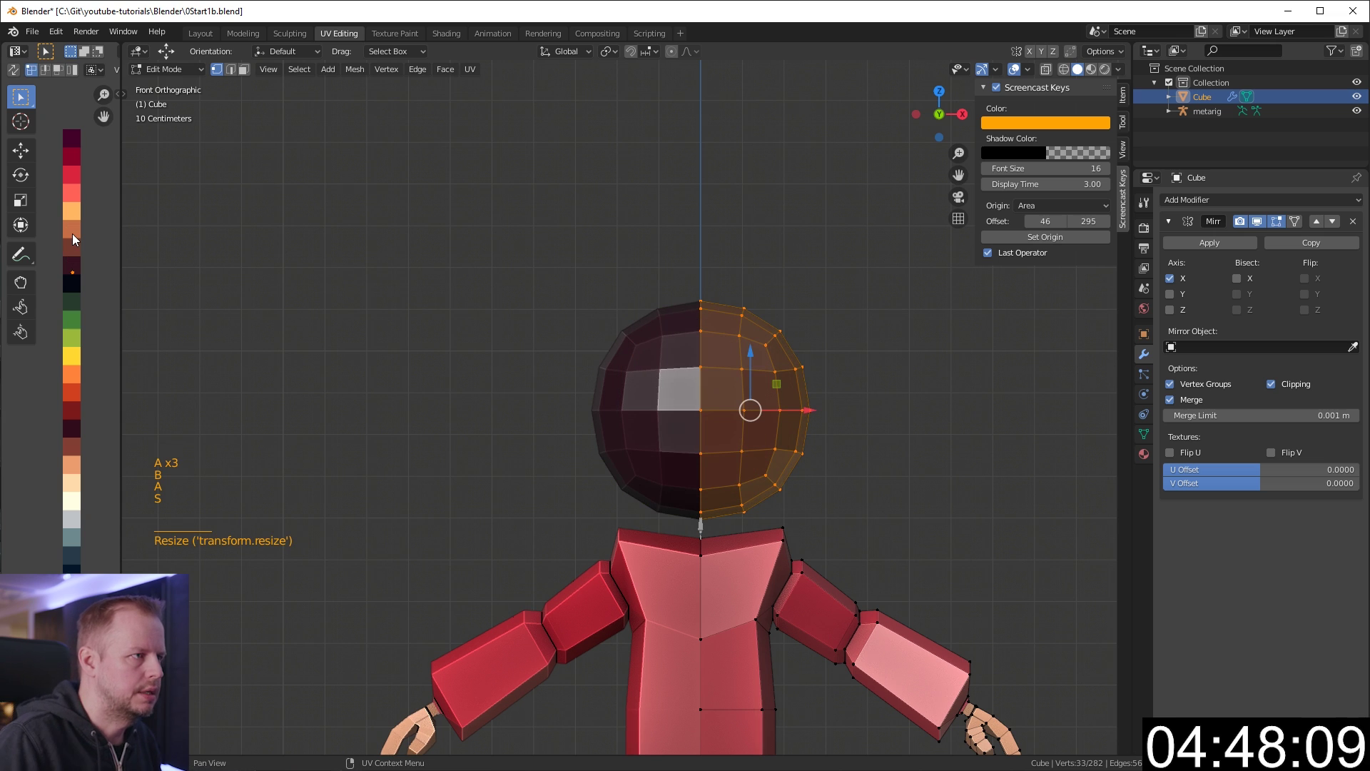
key("g")
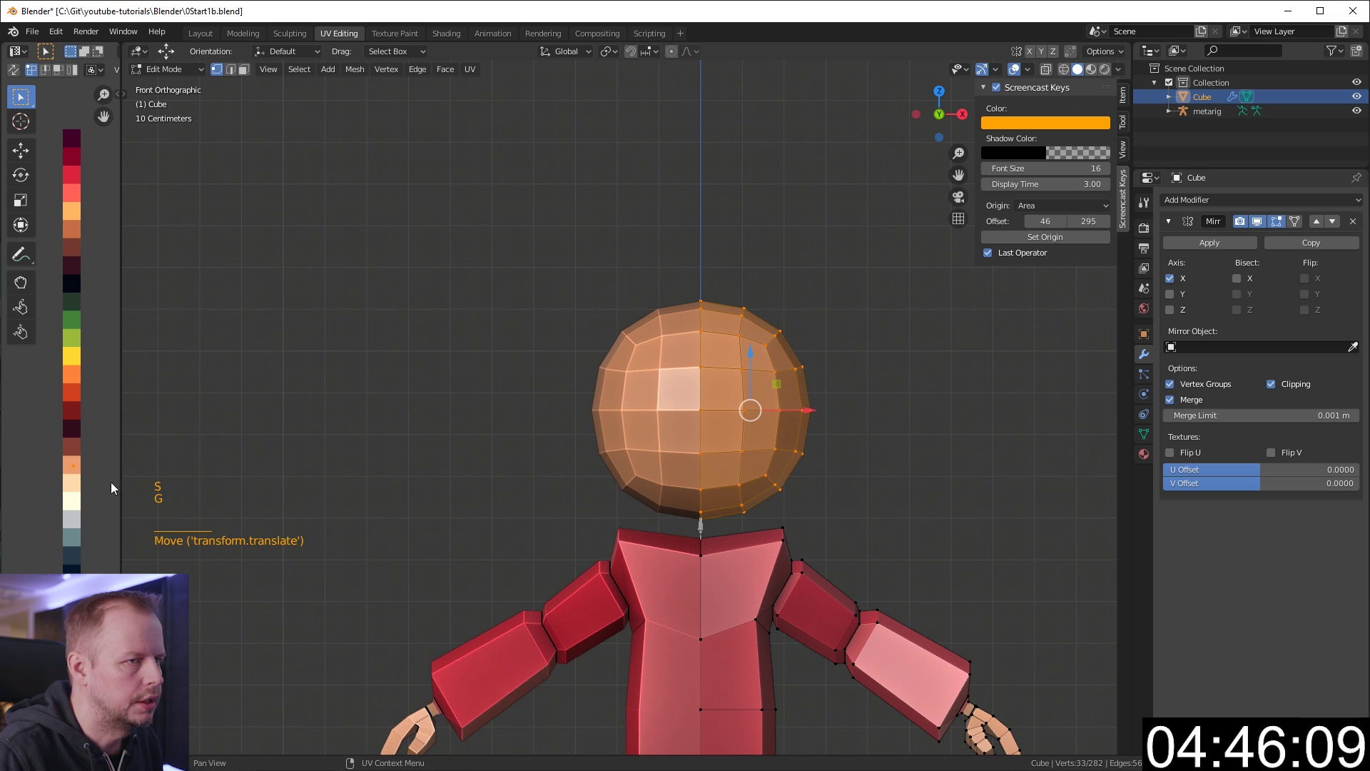
Turn on proportional editing and pull the head's outermost side vertex inward in front view to narrow the head.
left_click(805, 410)
scroll(879, 392, "up", 1)
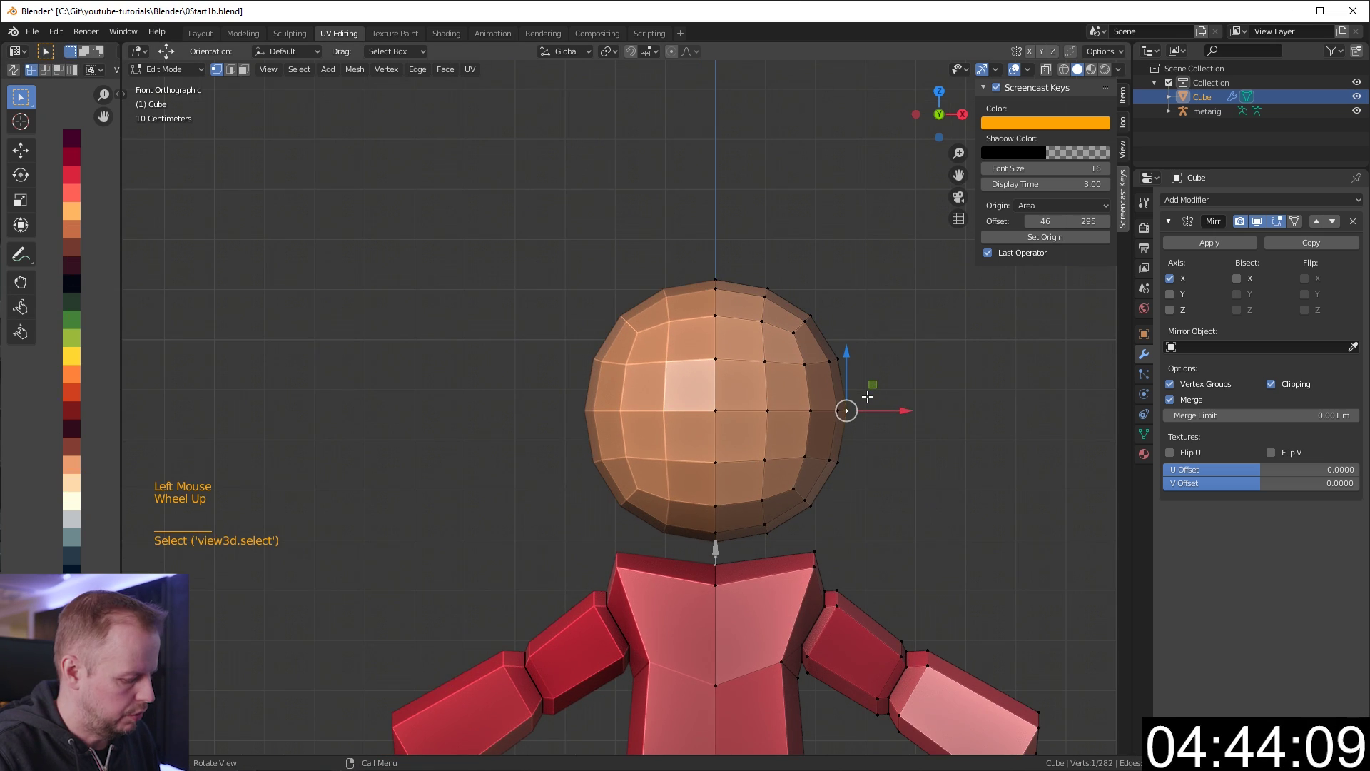
key("g")
scroll(831, 404, "down", 5)
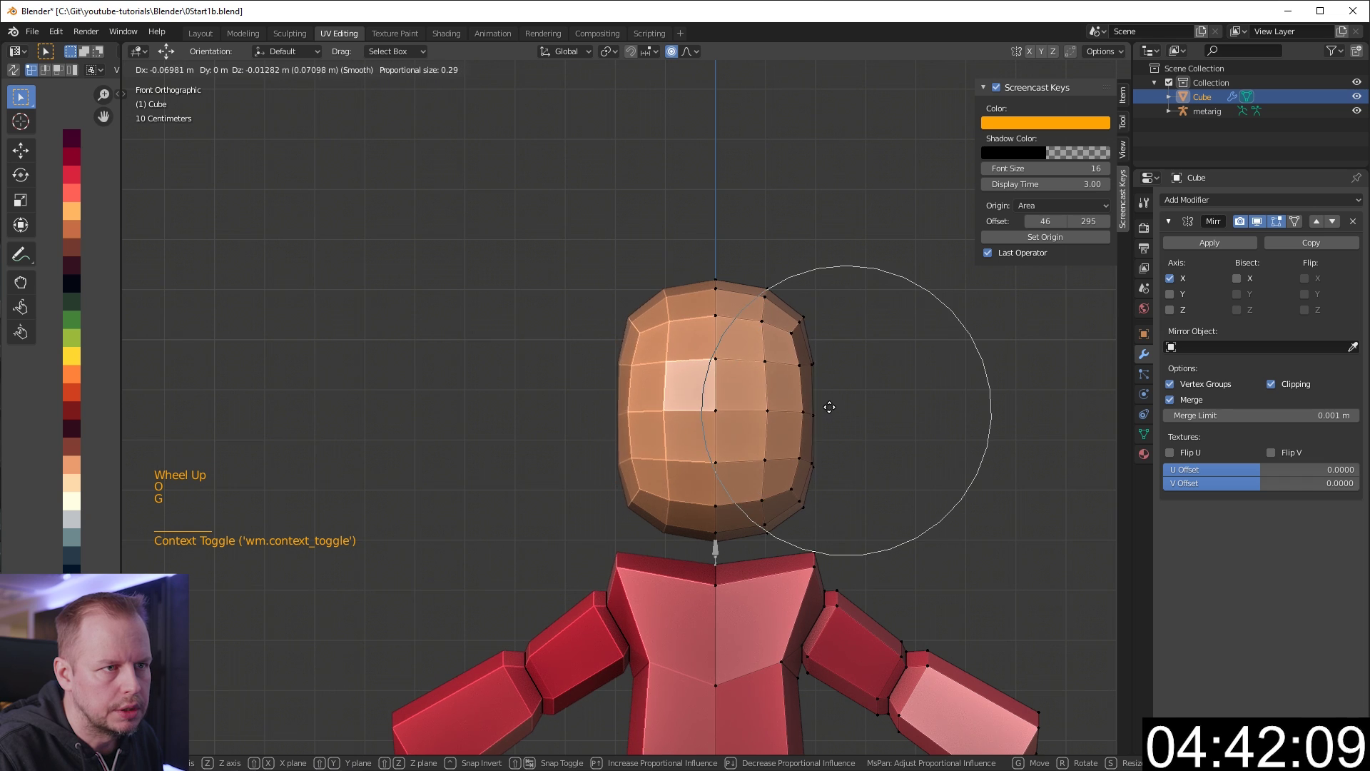
left_click(820, 401)
In the right side view, push the head's foremost vertex backward with proportional editing to flatten the face.
key("KP_3")
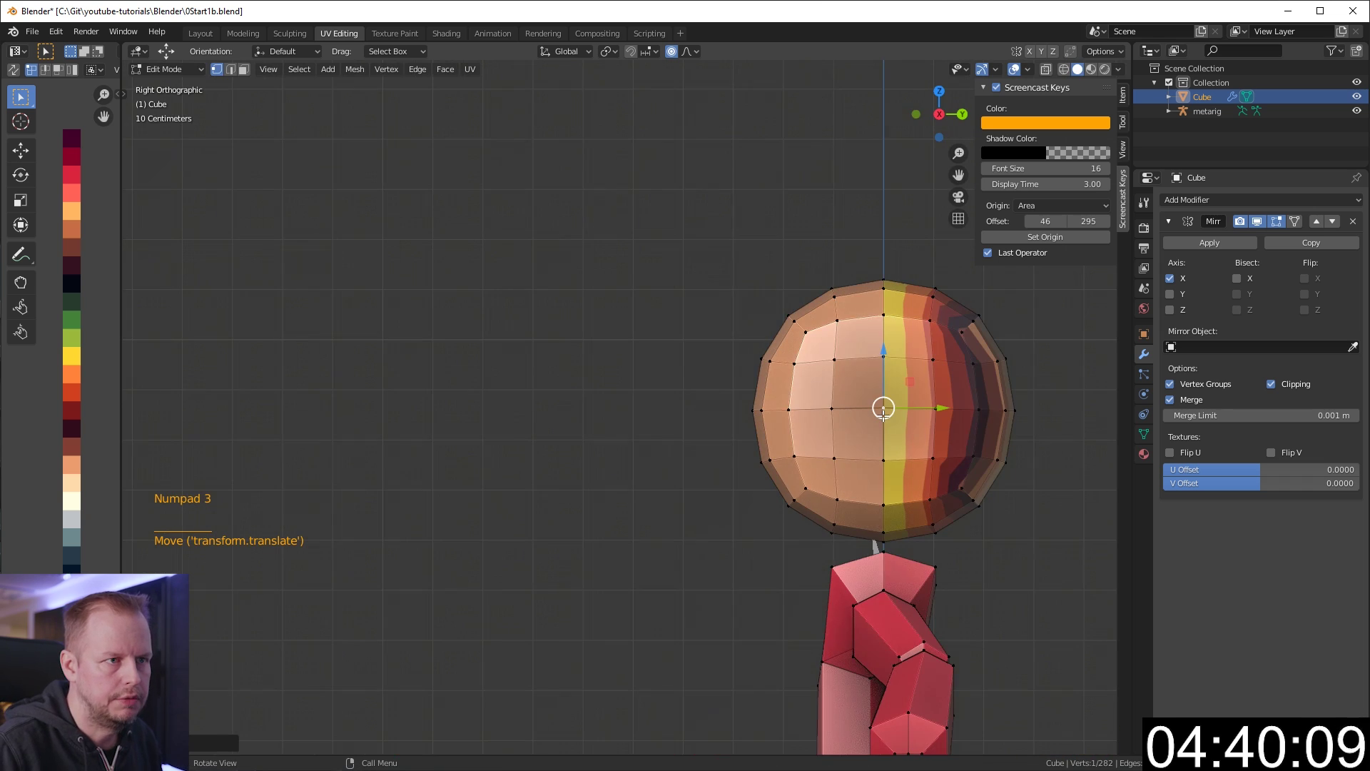
middle_click_drag(960, 388, 817, 352, "shift")
key("a")
left_click(621, 374)
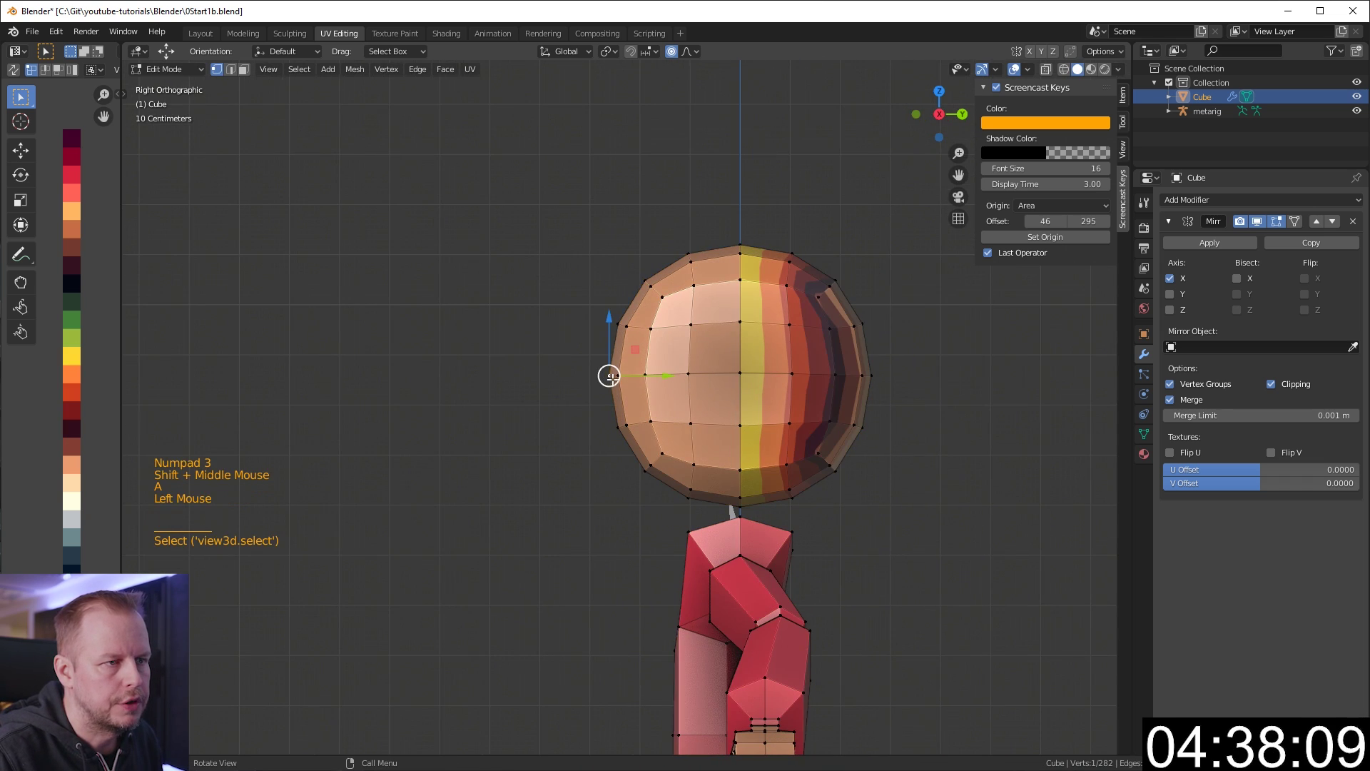
key("g")
left_click(645, 377)
Select the lower back vertices of the head, move them inward with proportional editing to shape the nape, and clear the selection.
key("a")
left_click(847, 424)
left_click(857, 425, "shift")
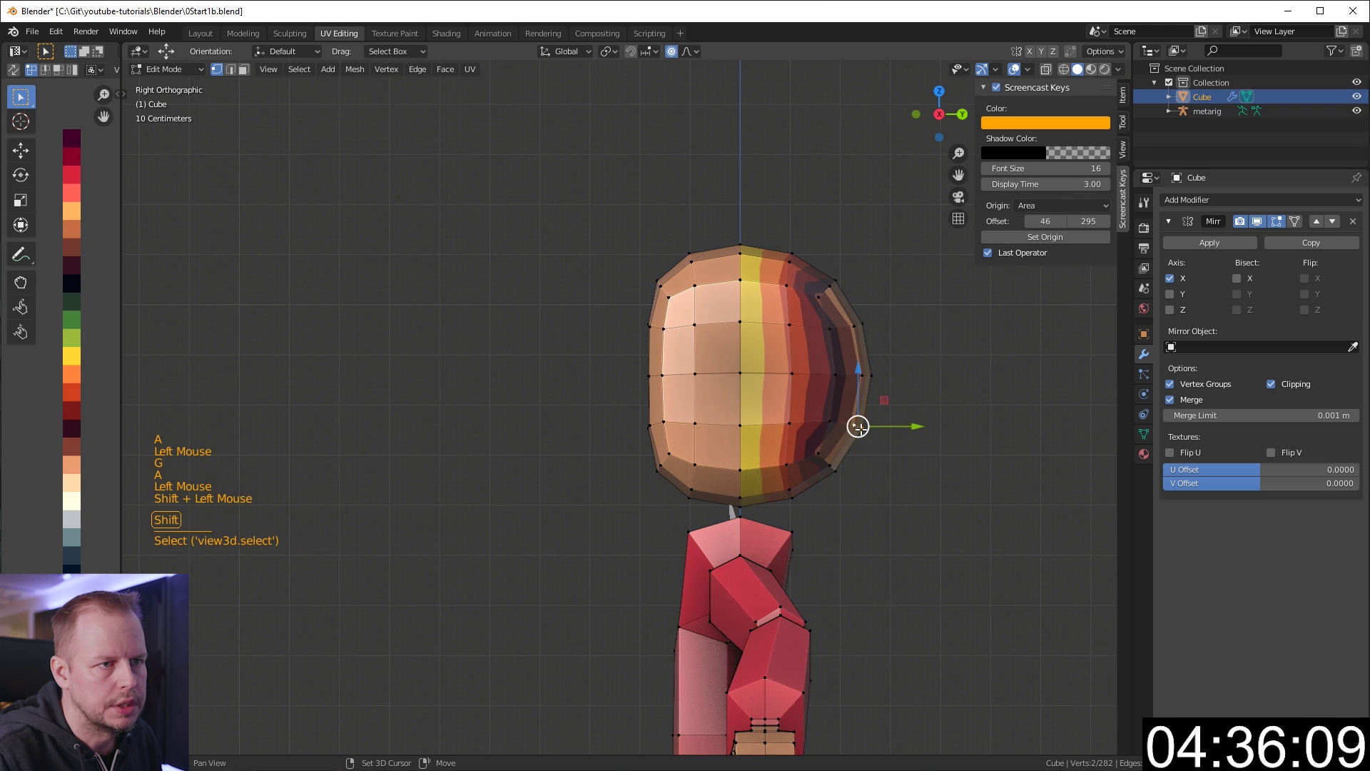
key("g")
scroll(937, 434, "up", 1)
left_click(913, 430)
key("a")
key("a")
Box-select the whole head in X-ray, collapse its UVs to a point and move them onto the peach skin swatch.
key("a")
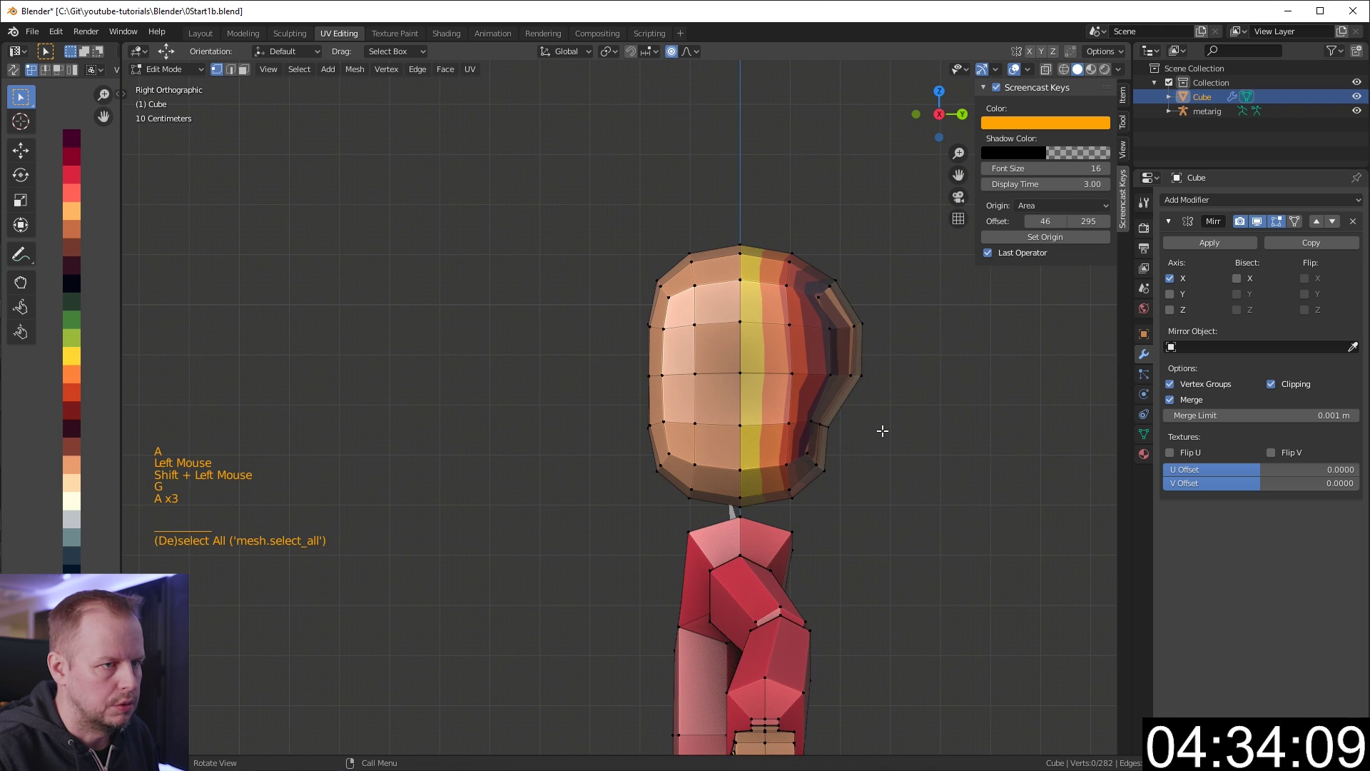
key("alt+z")
key("a")
key("a")
key("a")
key("b")
left_click_drag(550, 177, 951, 515)
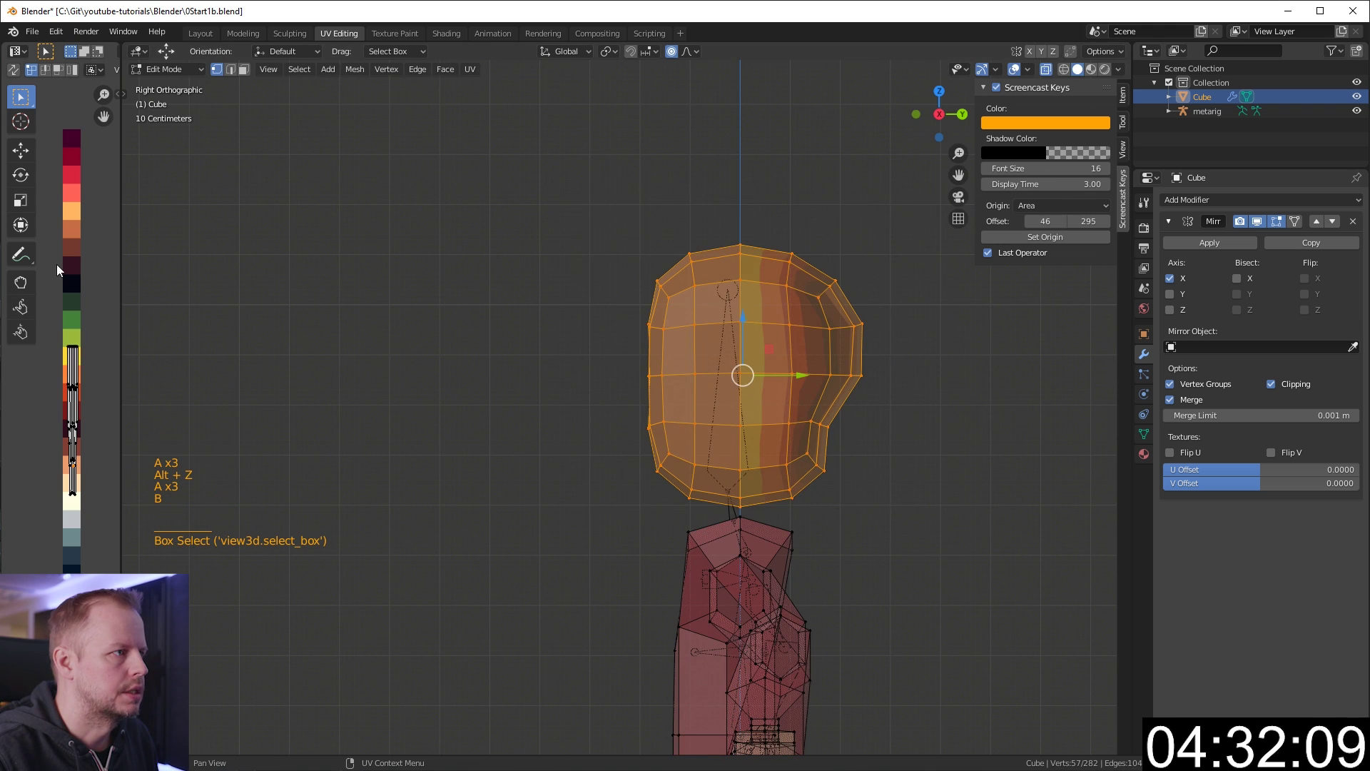
key("s")
key("0")
key("Return")
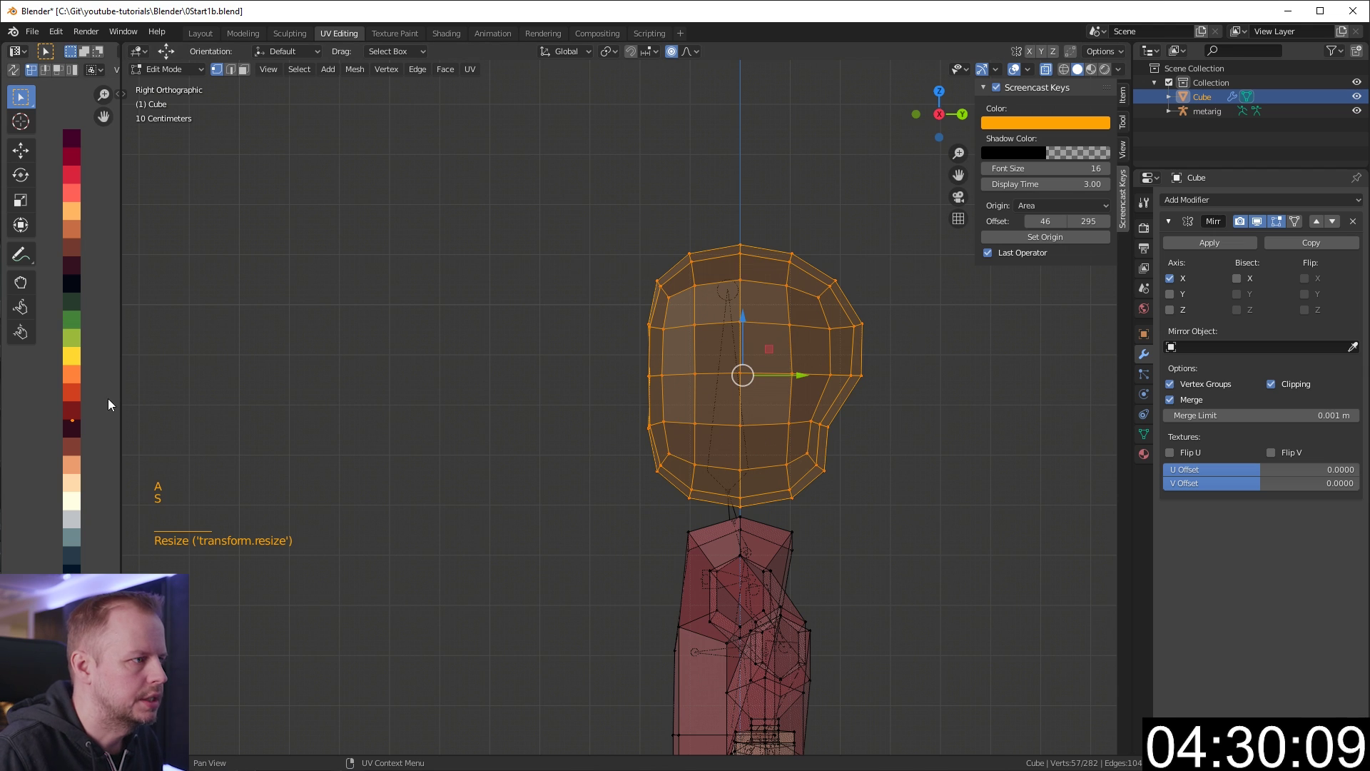
key("g")
left_click(77, 437)
Turn off X-ray, select a cheek face in face mode and move it inward from the front with proportional editing.
middle_click_drag(780, 236, 833, 285)
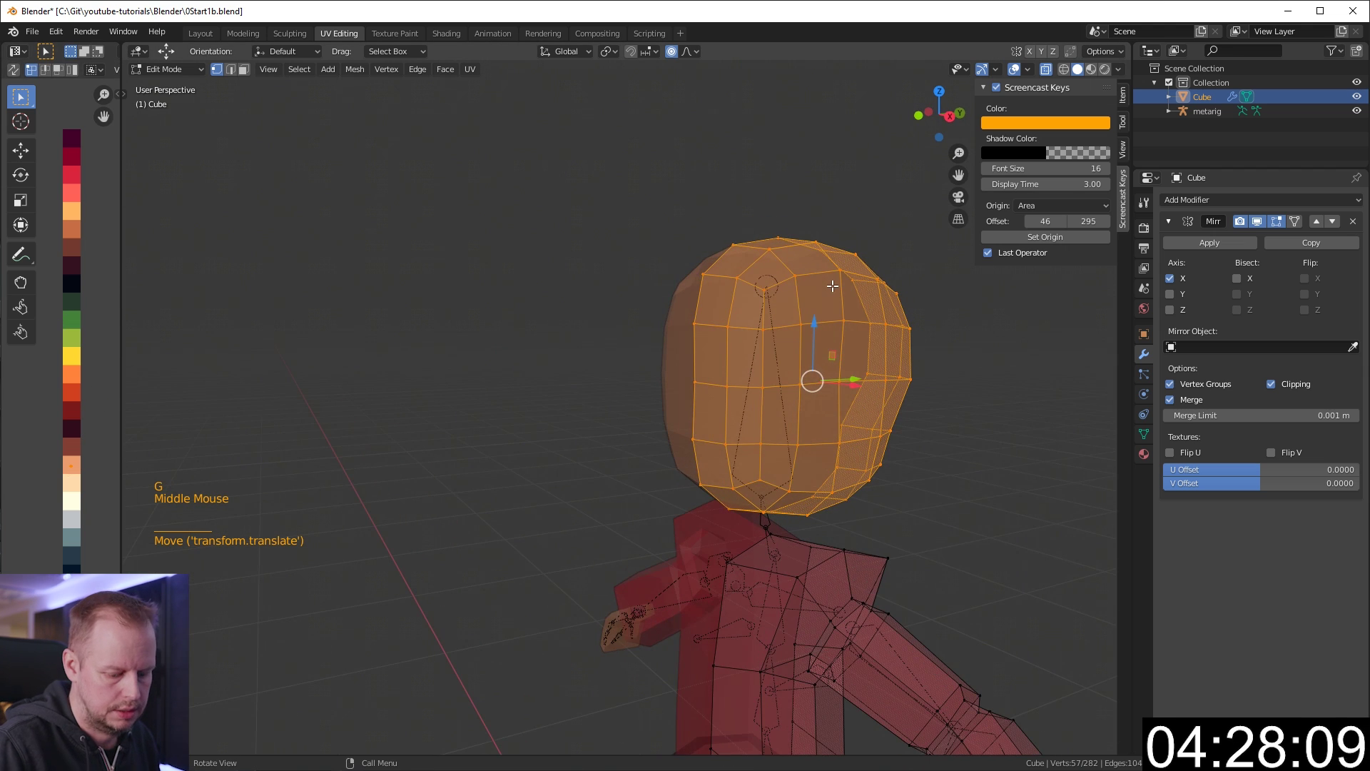
key("KP_1")
key("KP_4")
key("KP_1")
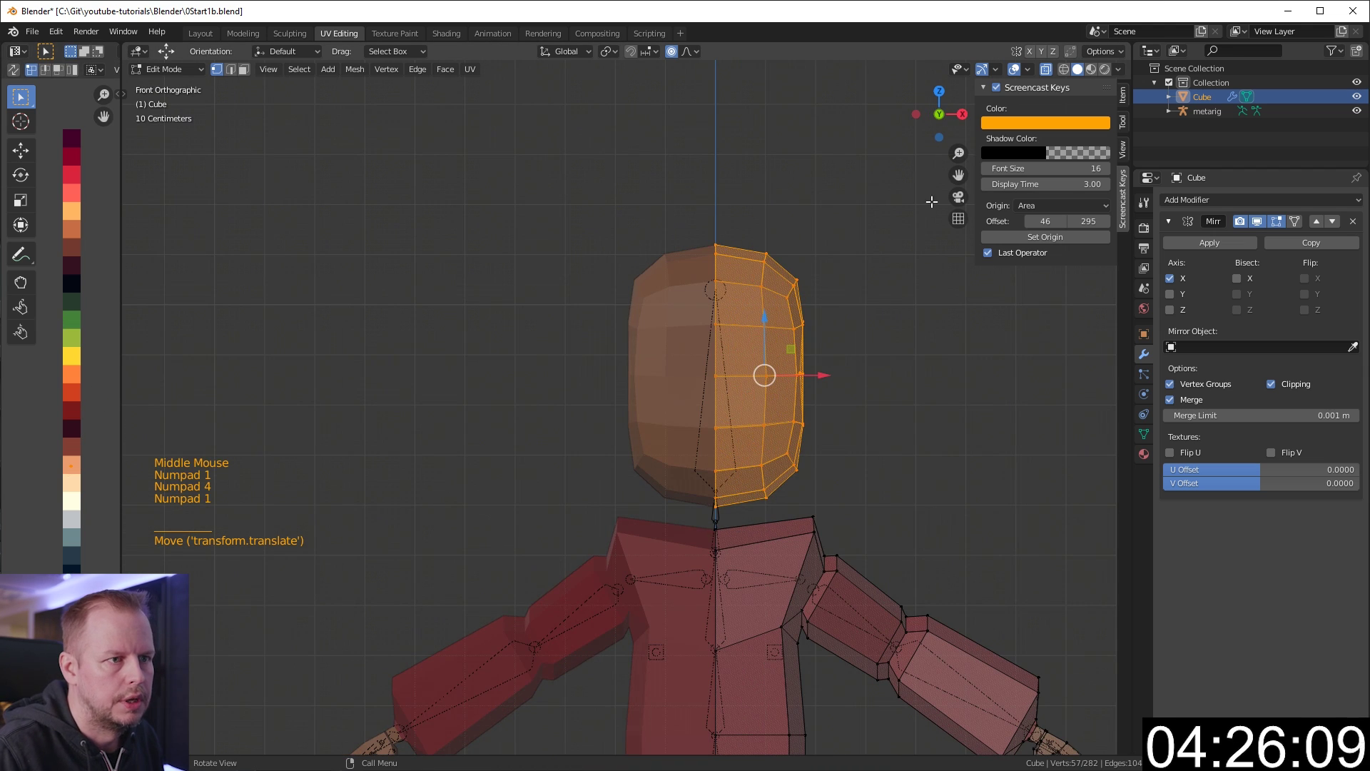
key("3")
key("alt+z")
left_click(792, 439)
key("g")
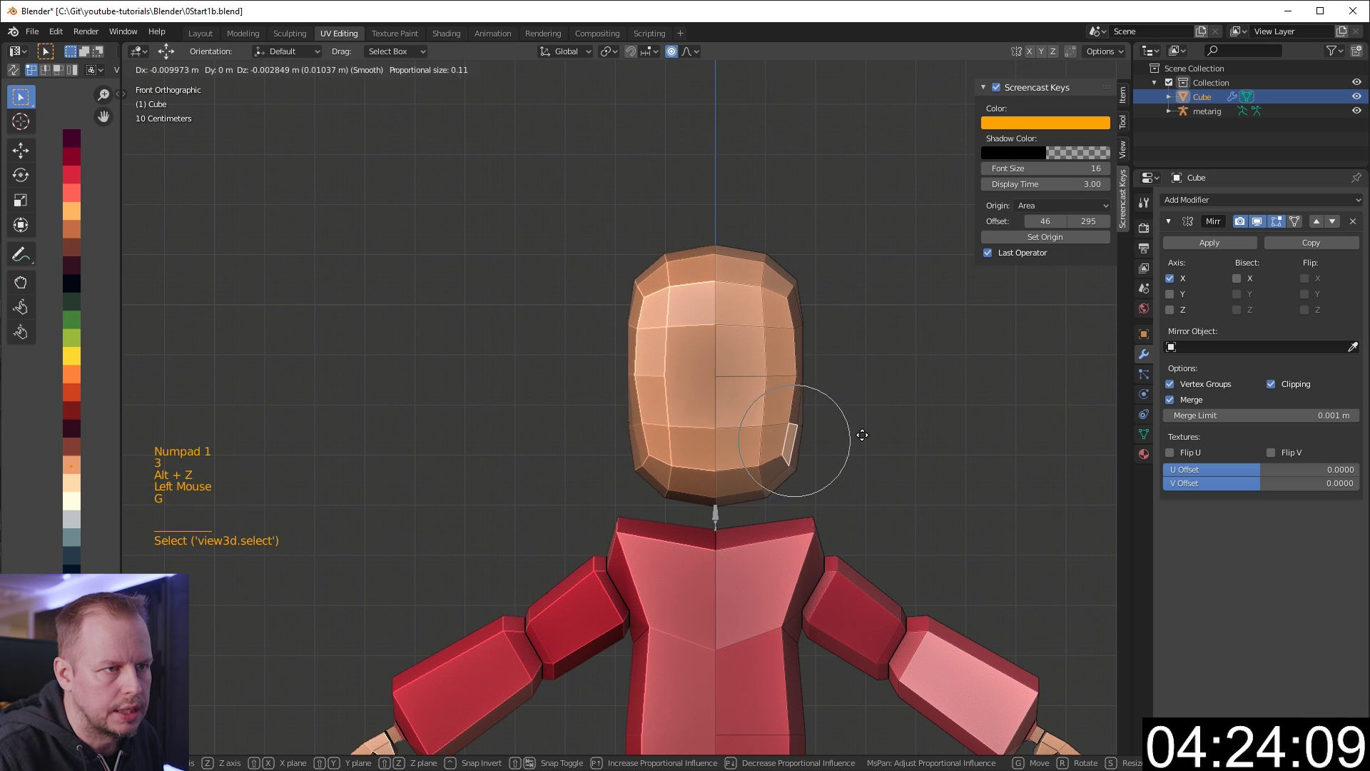
left_click(863, 434)
middle_click_drag(862, 435, 867, 430)
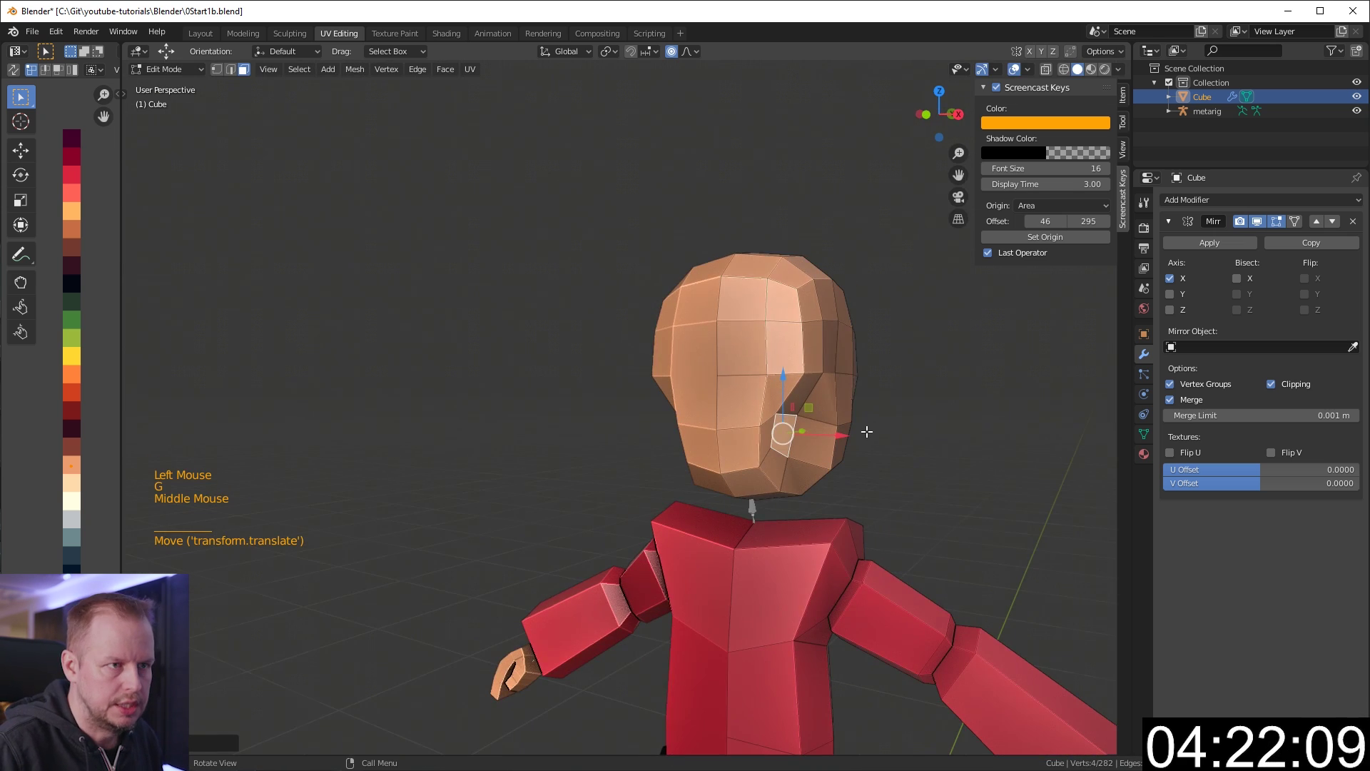
Lasso-select the head's scalp, back and jaw faces through X-ray in side view, leaving the face opening unselected.
key("KP_3")
key("alt+z")
scroll(844, 378, "up", 3)
key("a")
key("a")
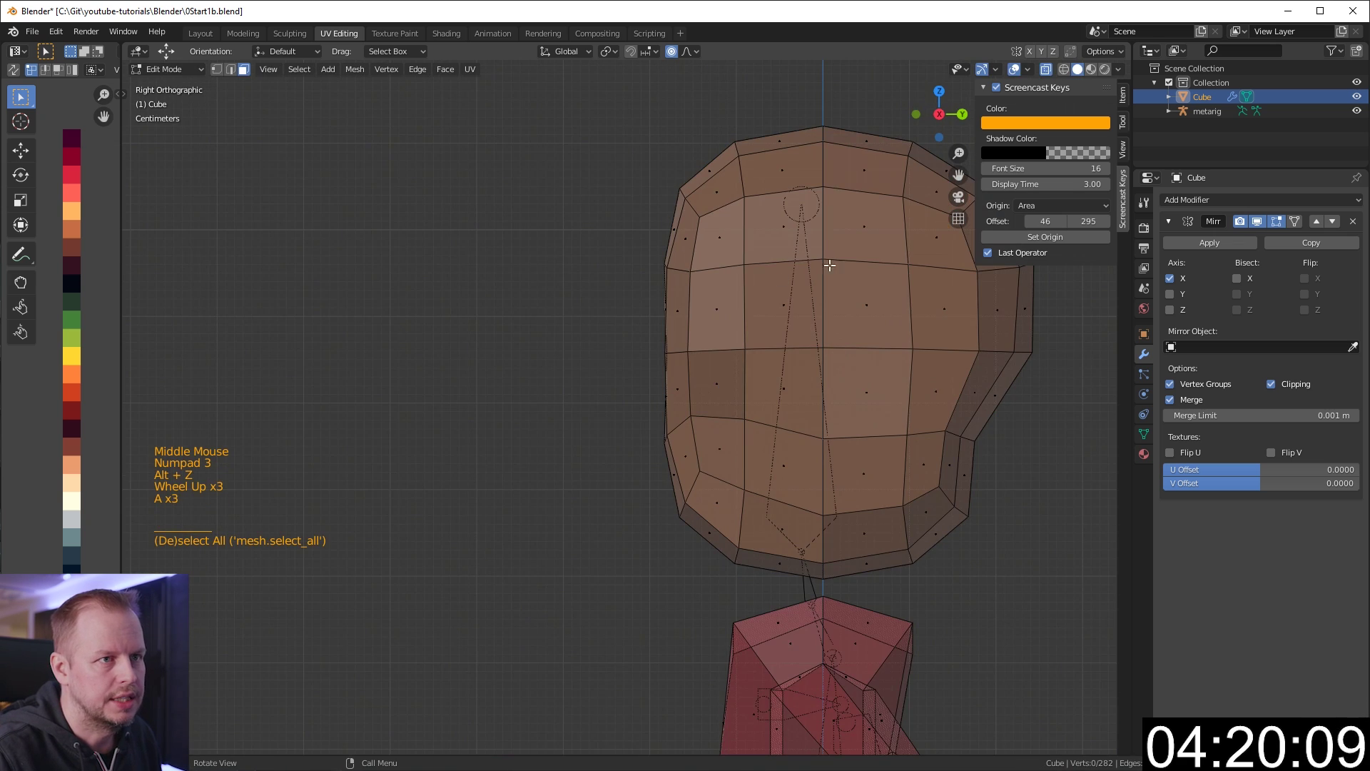
middle_click_drag(860, 277, 646, 294, "shift")
key("a")
key("a")
right_click_drag(405, 181, 455, 267, "ctrl")
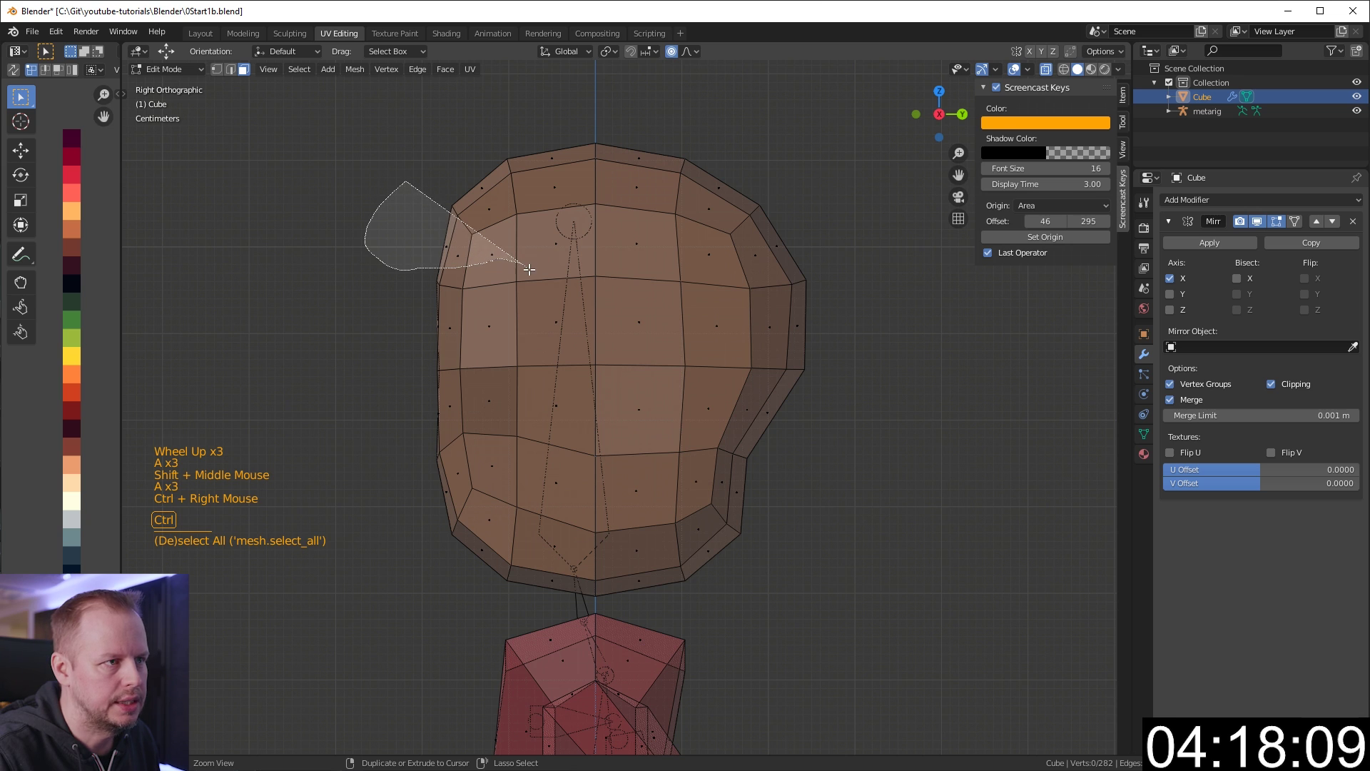
mouse_move(466, 451)
right_mouse_down("ctrl")
mouse_move(426, 515)
mouse_move(485, 568)
mouse_move(603, 511)
mouse_move(817, 526)
mouse_move(428, 107)
mouse_move(414, 164)
right_mouse_up("ctrl")
key("KP_1")
key("alt+z")
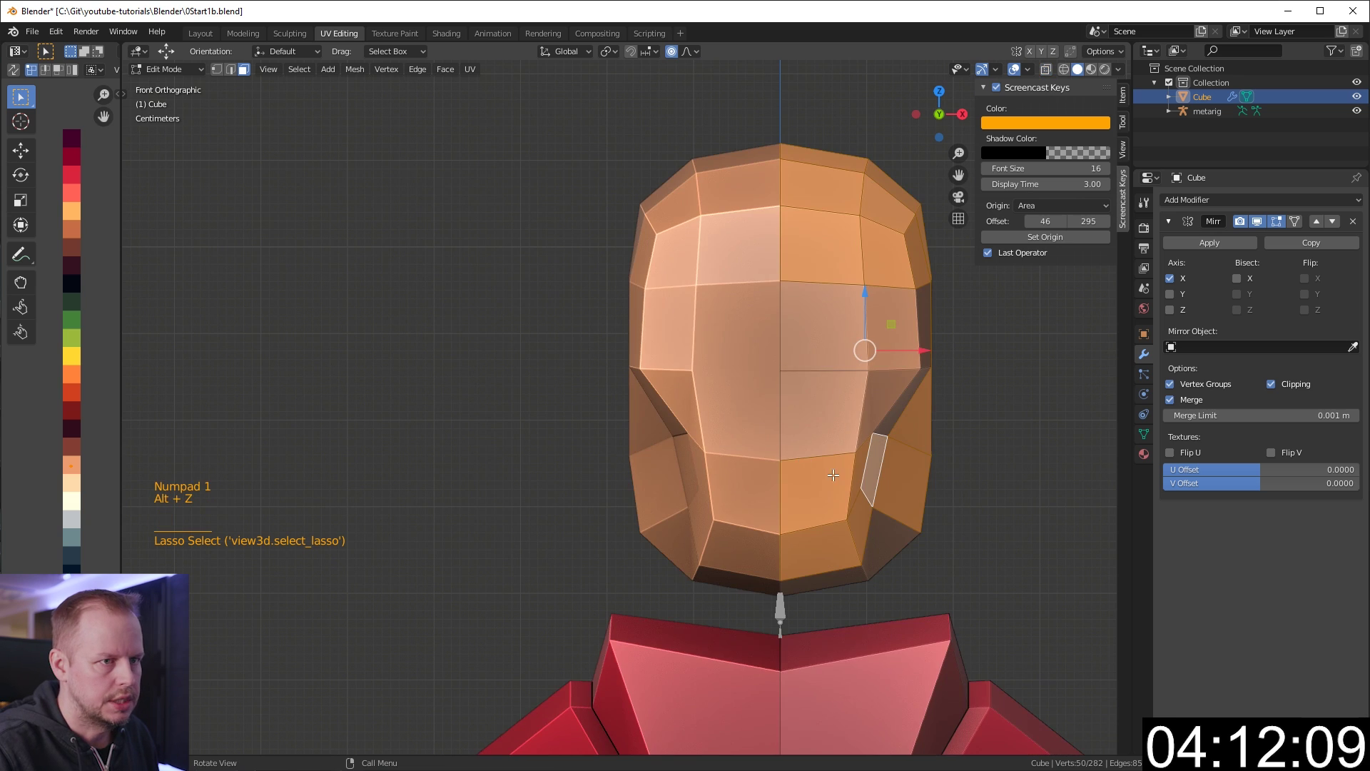
Extrude the selected scalp and jaw faces slightly outward along their normals to form raised hair.
middle_click_drag(807, 383, 624, 317, "shift")
key("alt+e")
left_click(738, 389)
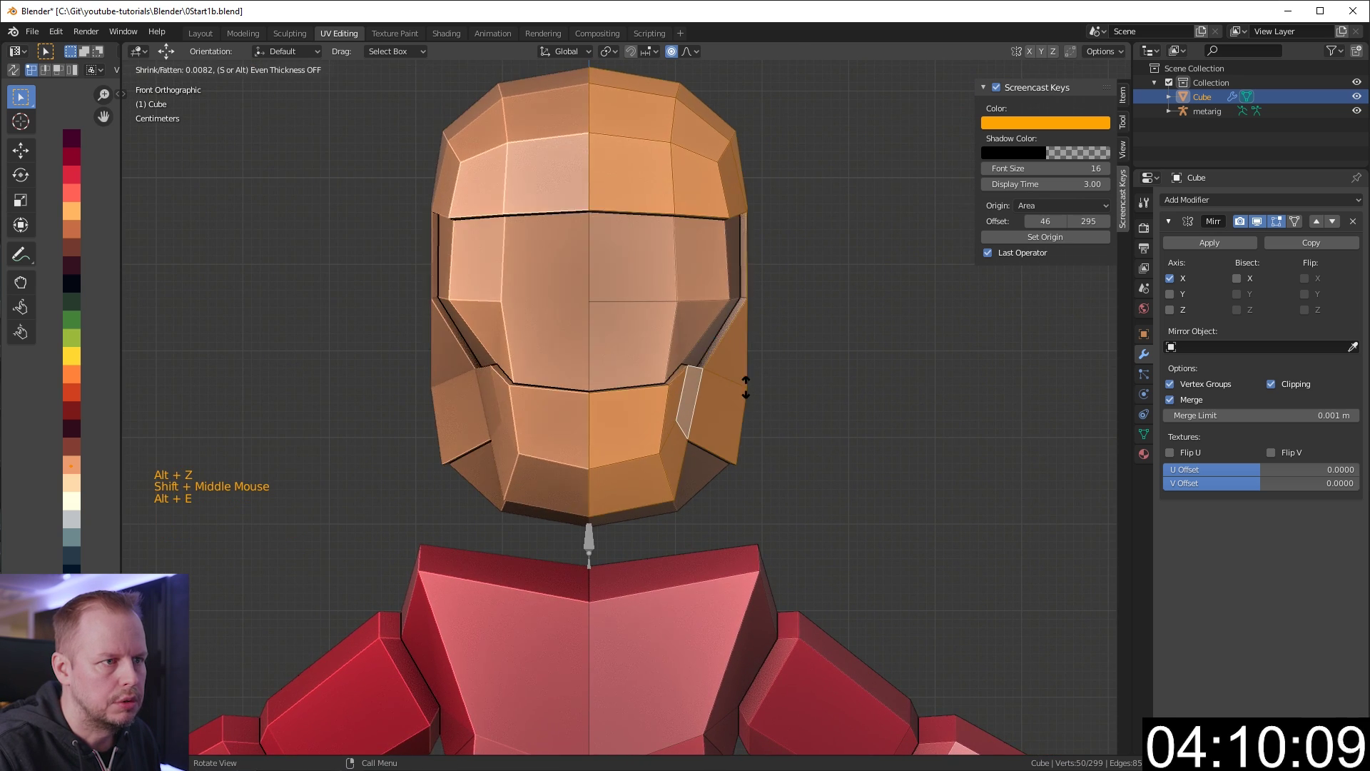
left_click(734, 403)
Grow the selection over the hair's rim and move its UVs onto the dark maroon-brown swatch.
key("ctrl+KP_Add")
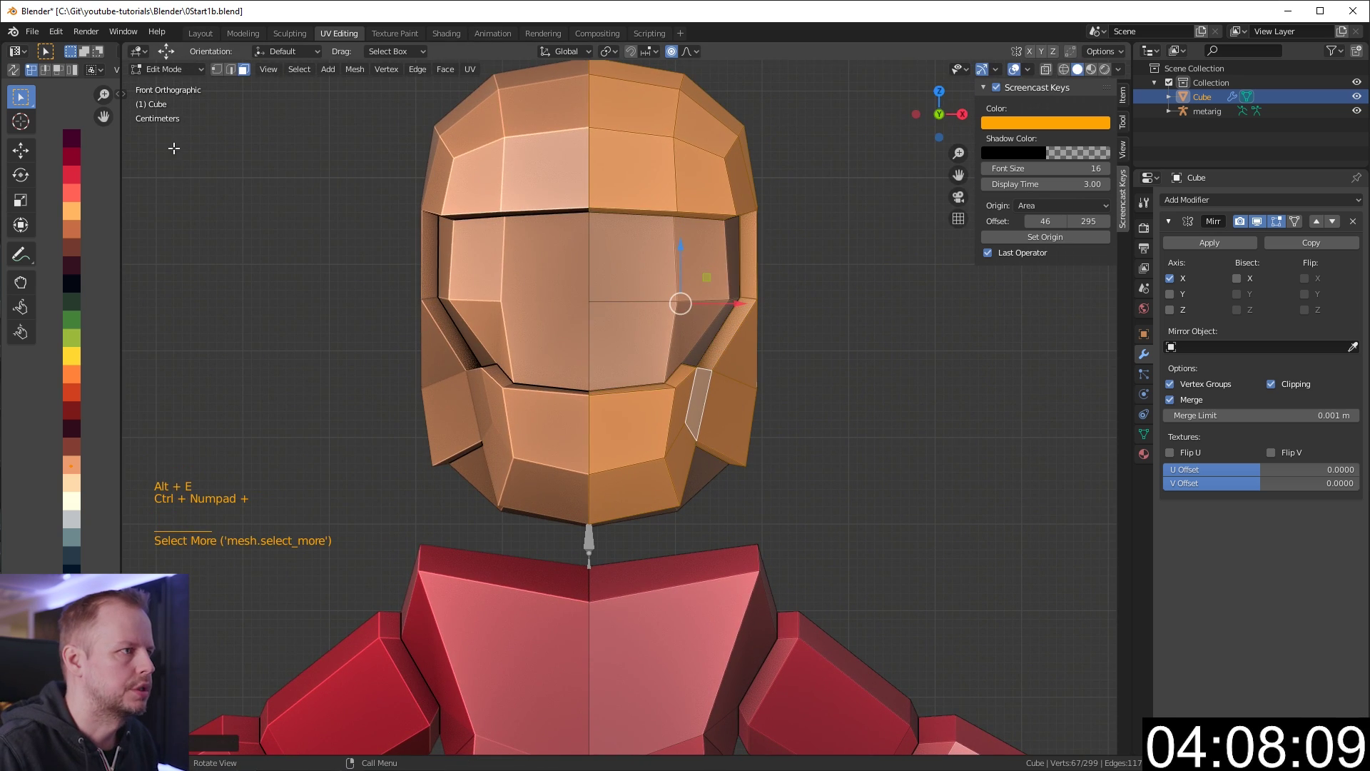
key("g")
left_click(78, 226)
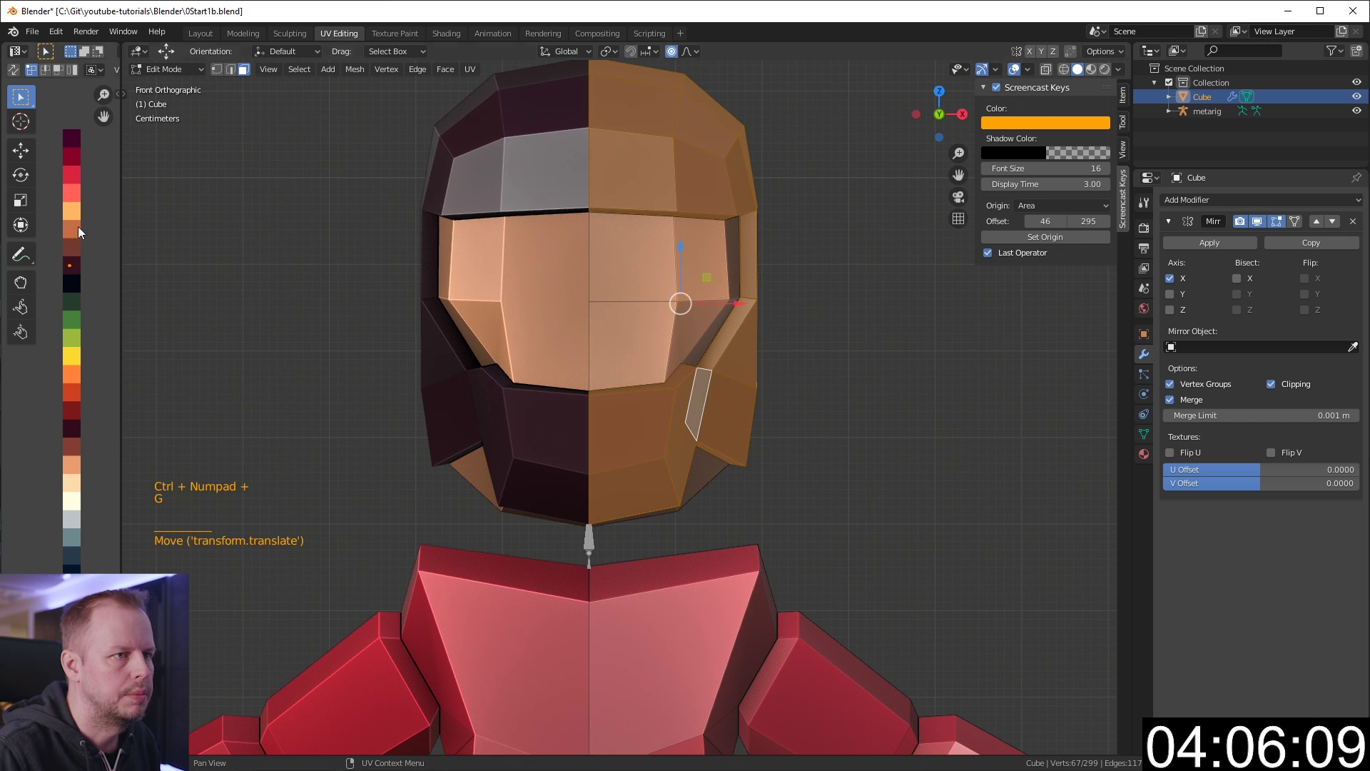
Select the dark chin and jaw faces below the mouth and extrude them outward along their normals as a beard.
scroll(560, 247, "down", 2)
middle_click_drag(694, 390, 686, 391)
left_click(673, 392)
middle_click_drag(680, 479, 566, 482)
middle_click_drag(648, 465, 641, 466)
left_click(582, 478, "ctrl+shift")
middle_click_drag(708, 437, 683, 438)
left_click(605, 421)
left_click(561, 491, "ctrl+shift")
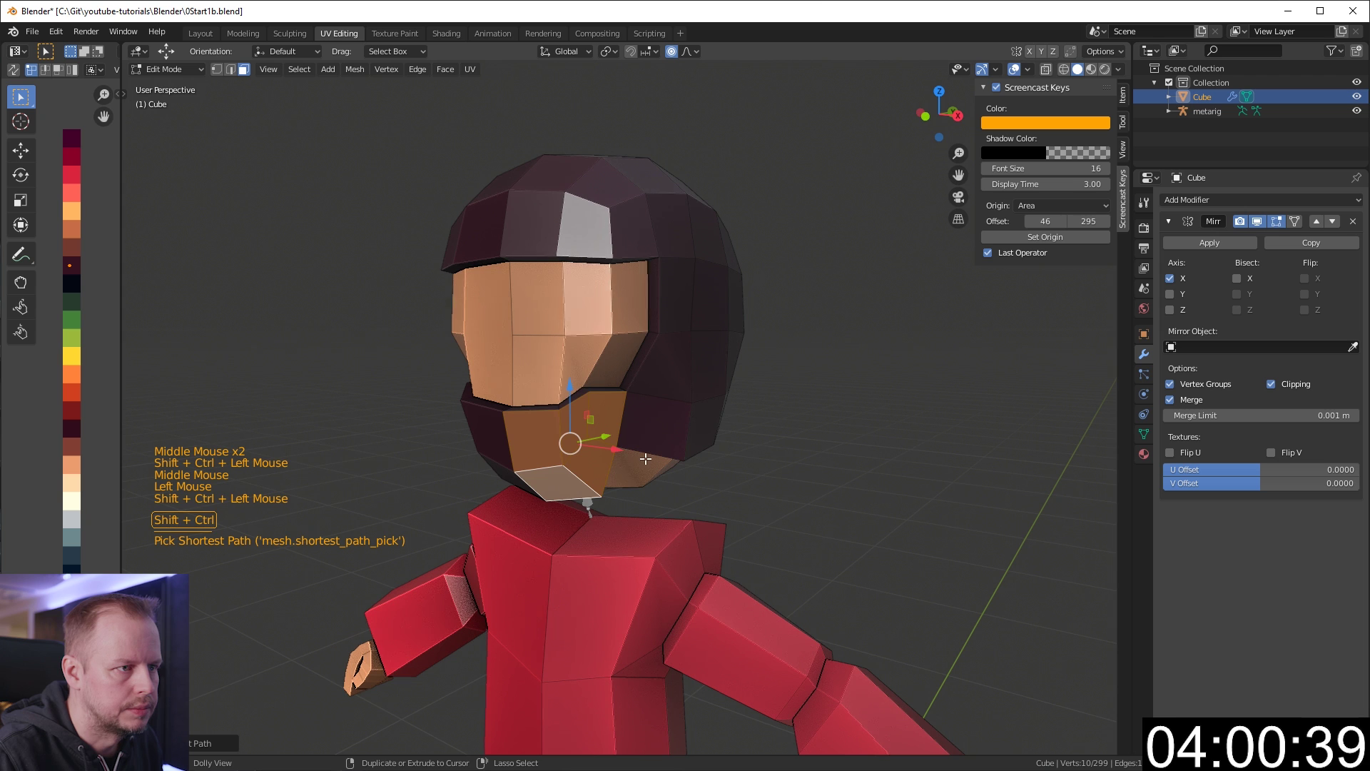
left_click(615, 419)
left_click(595, 465, "shift")
left_click(571, 491, "shift")
key("alt+e")
left_click(636, 446)
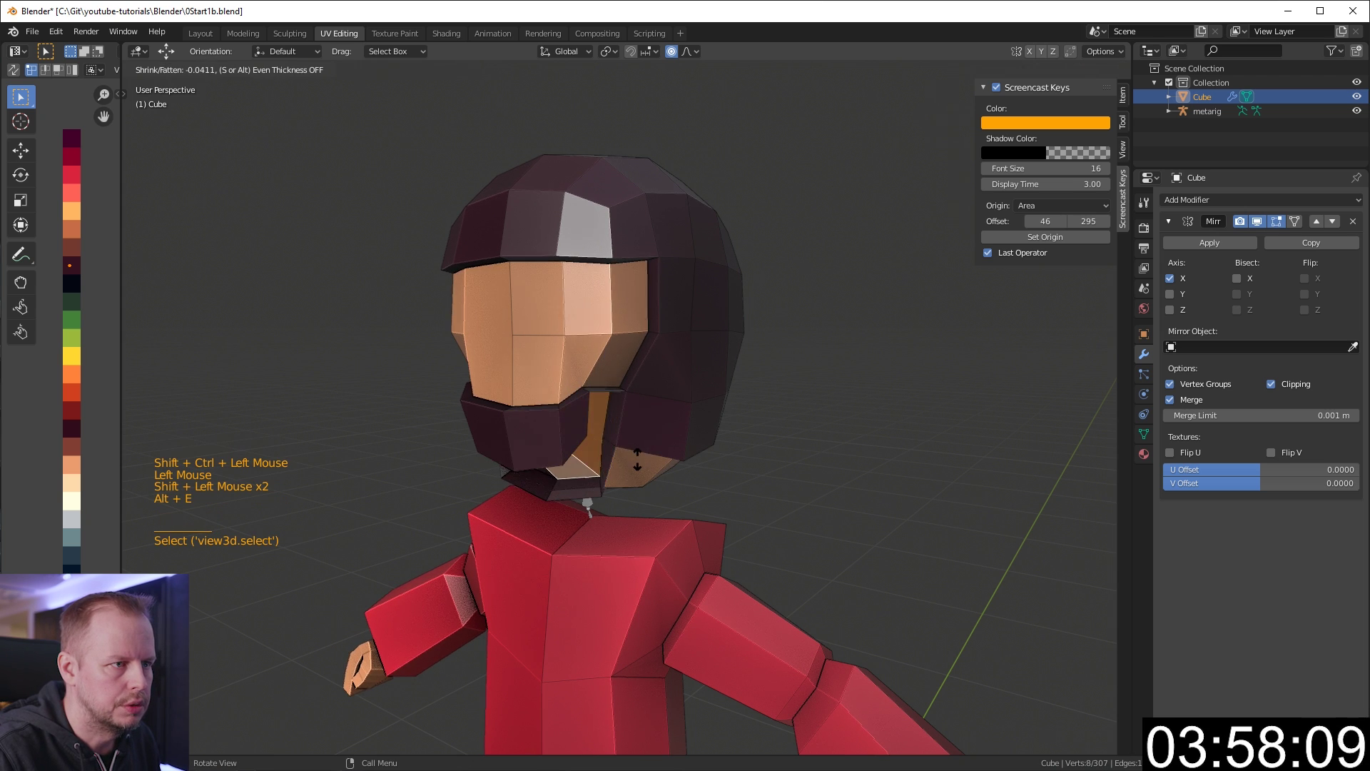
left_click(663, 431)
Pull the extruded beard faces downward over the chest to lengthen the beard.
key("g")
mouse_move(743, 426)
middle_mouse_down()
mouse_move(746, 408)
mouse_move(694, 367)
mouse_move(671, 443)
mouse_move(741, 412)
middle_mouse_up()
left_click(735, 453)
Try to inset the front skin faces and push them back along the Y axis.
key("3")
left_click(560, 323)
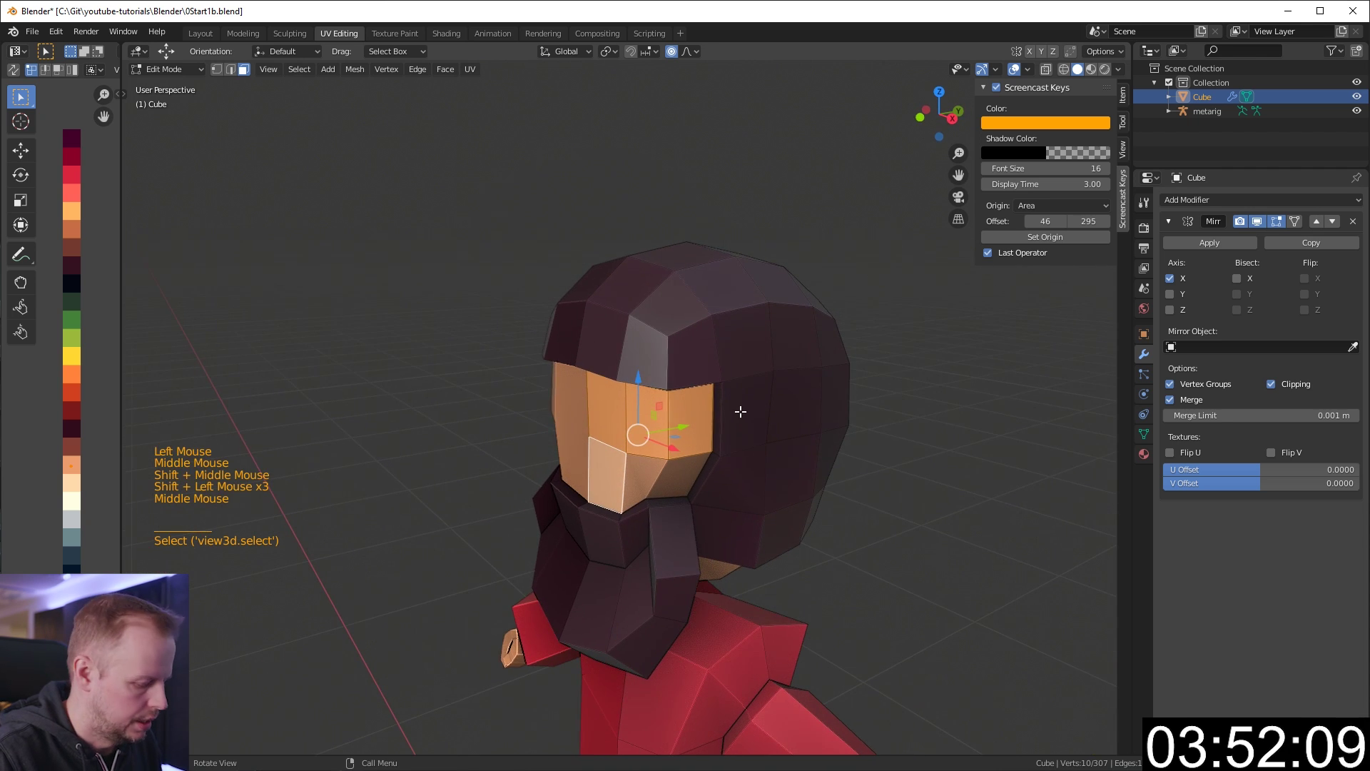
key("i")
left_click(724, 395)
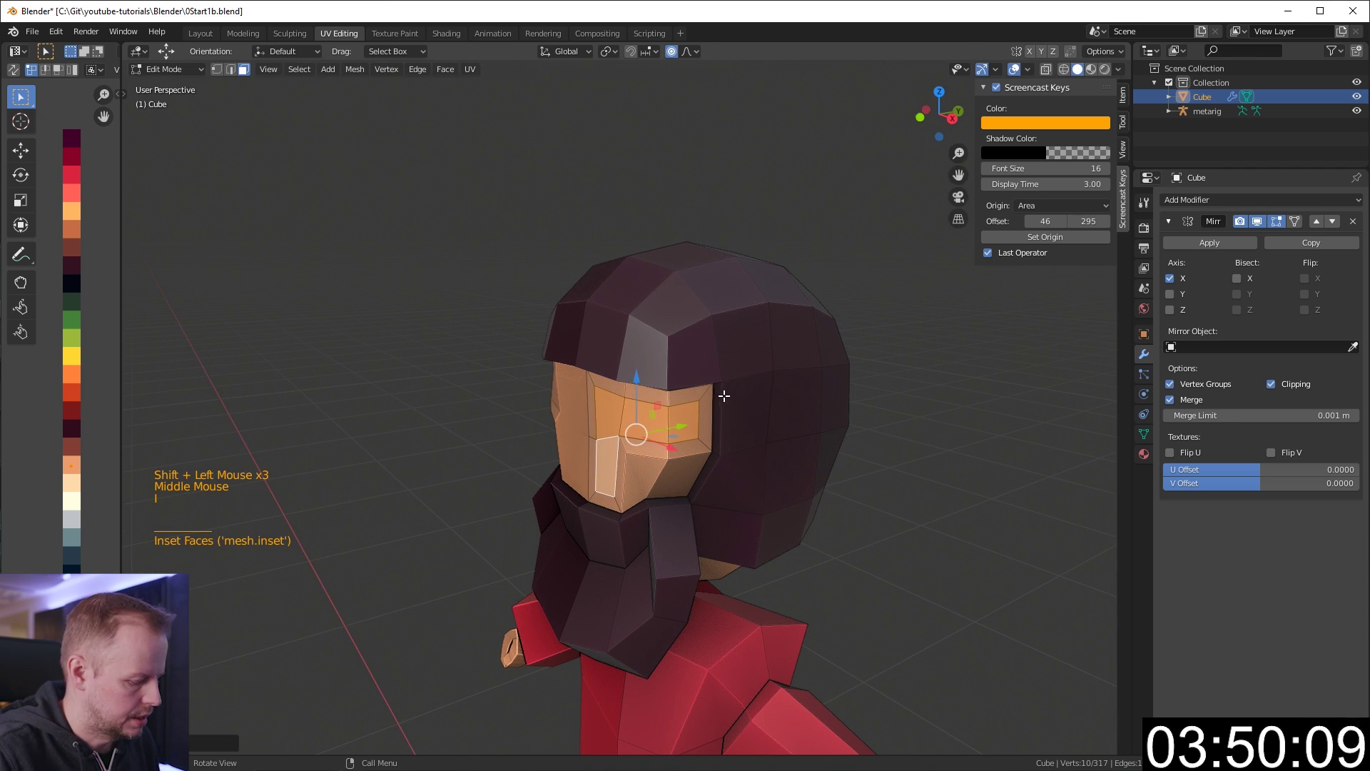
key("g")
left_click(714, 405)
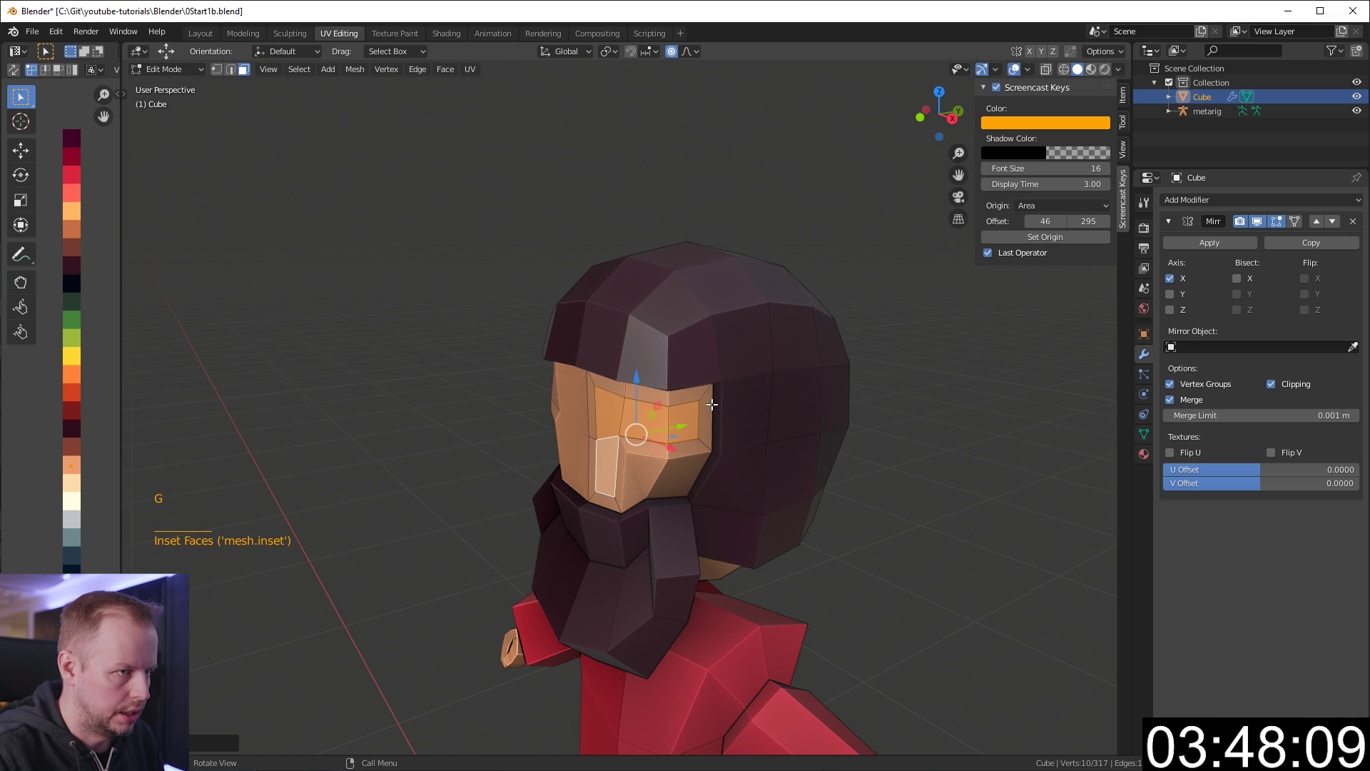
key("shift+space")
key("Escape")
middle_click(703, 395, "shift")
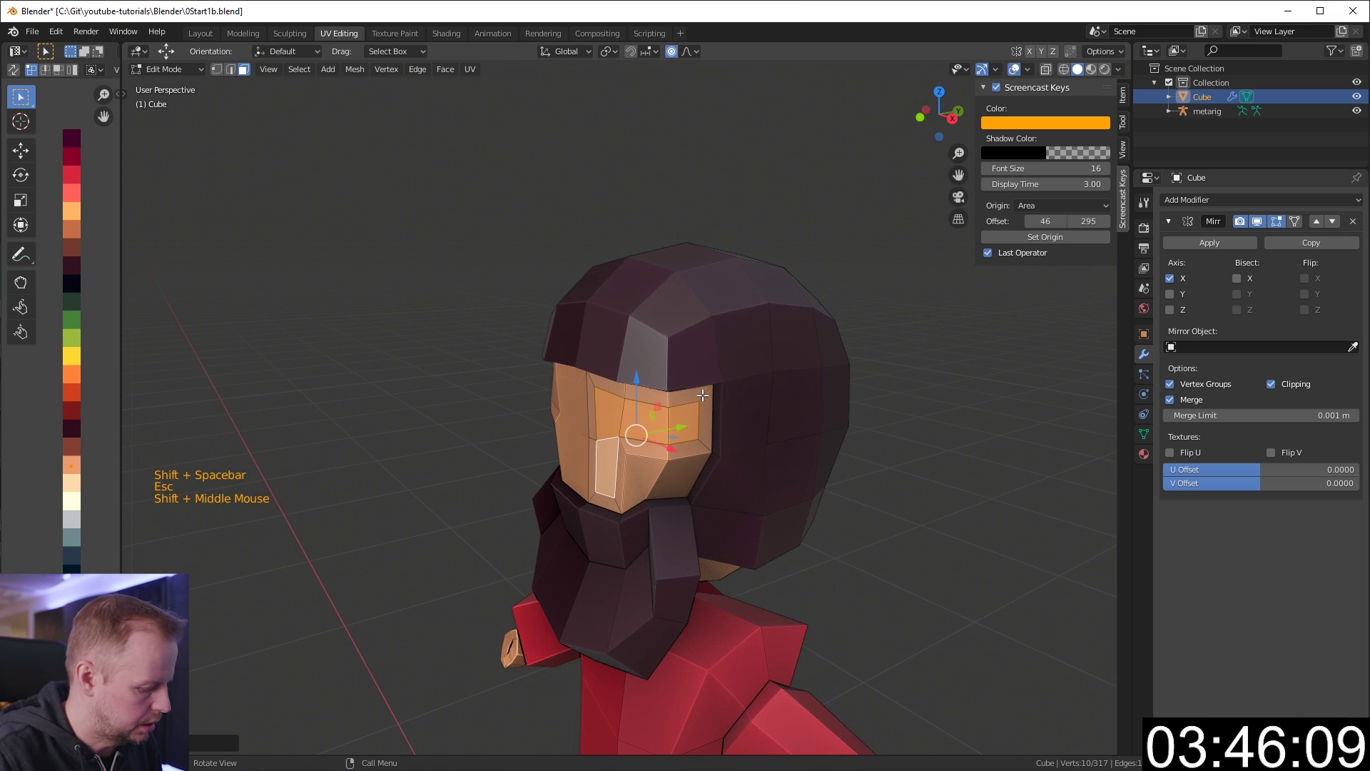
key("g")
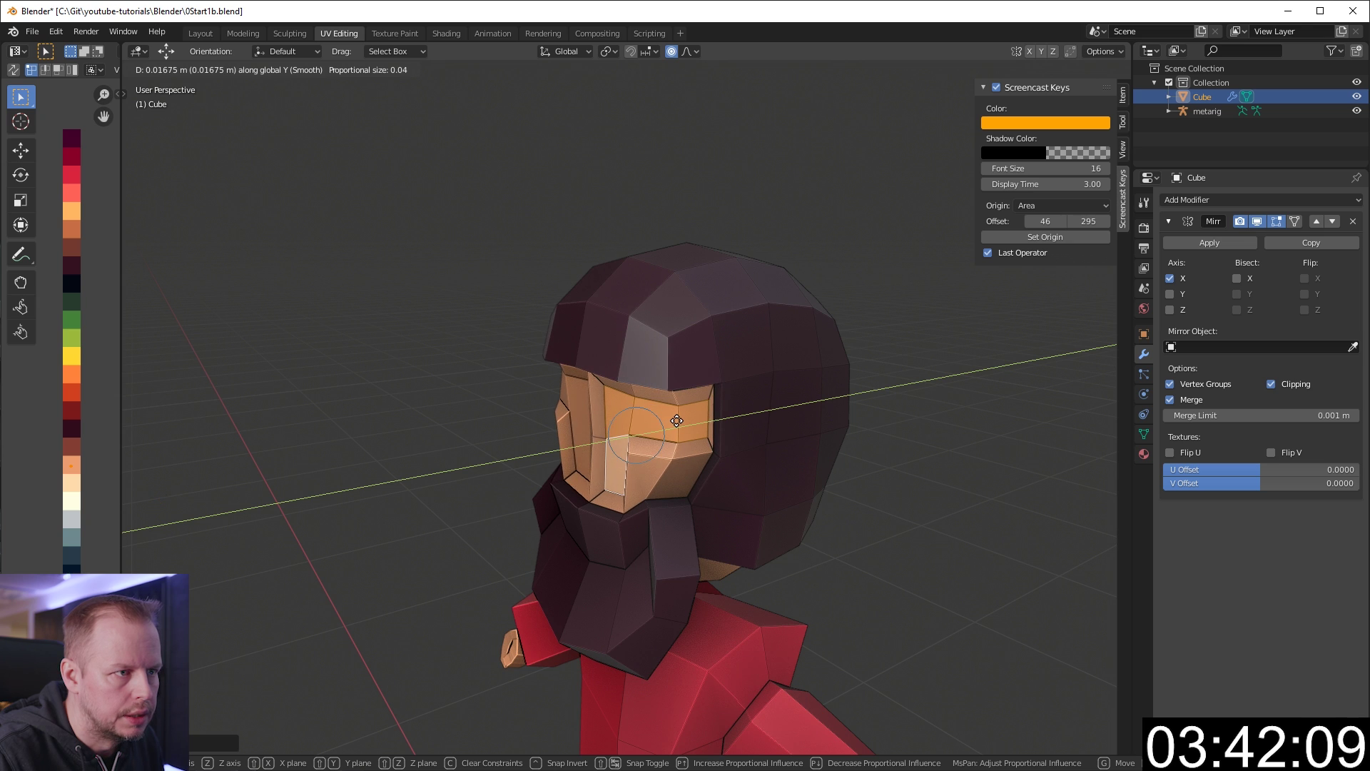
left_click(675, 421)
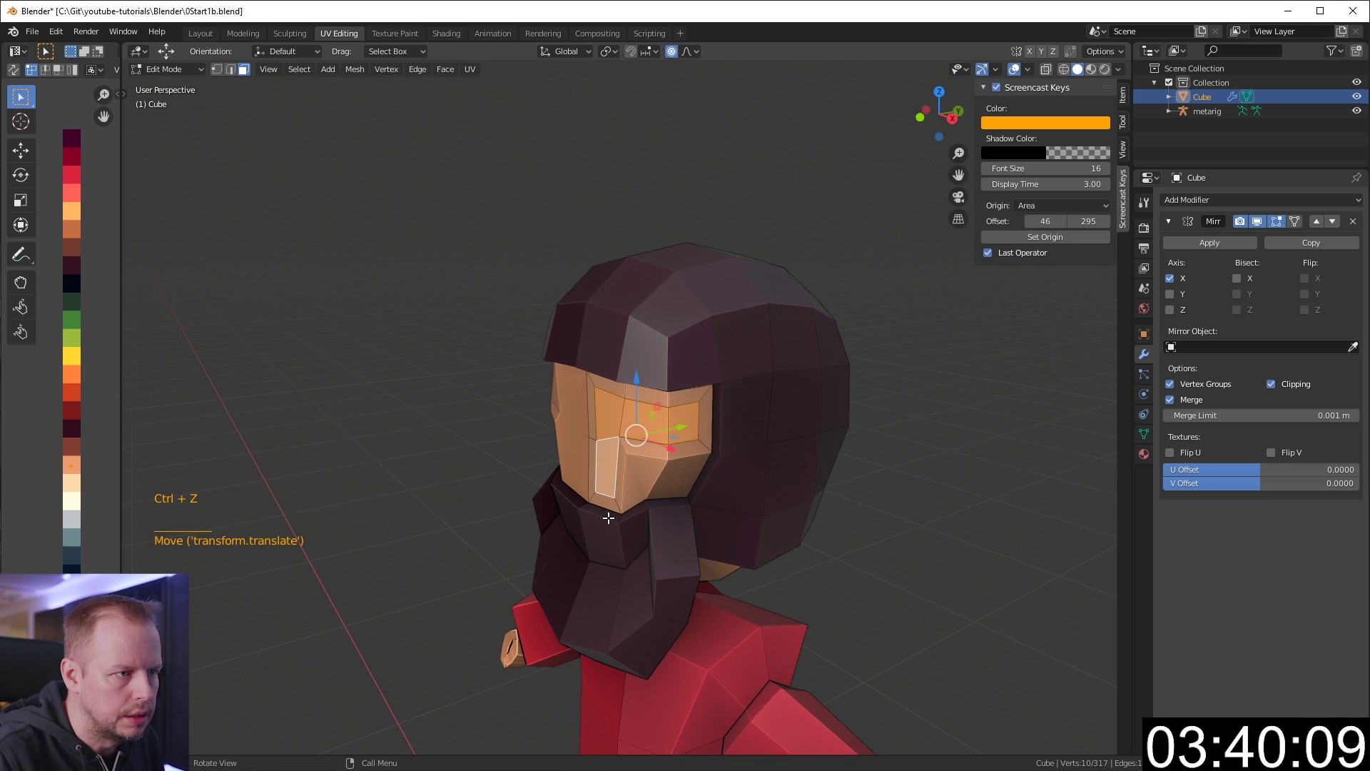
Raise the beard's upper edge, and inset the front skin faces and push them back into the head.
left_click_drag(602, 480, 622, 451)
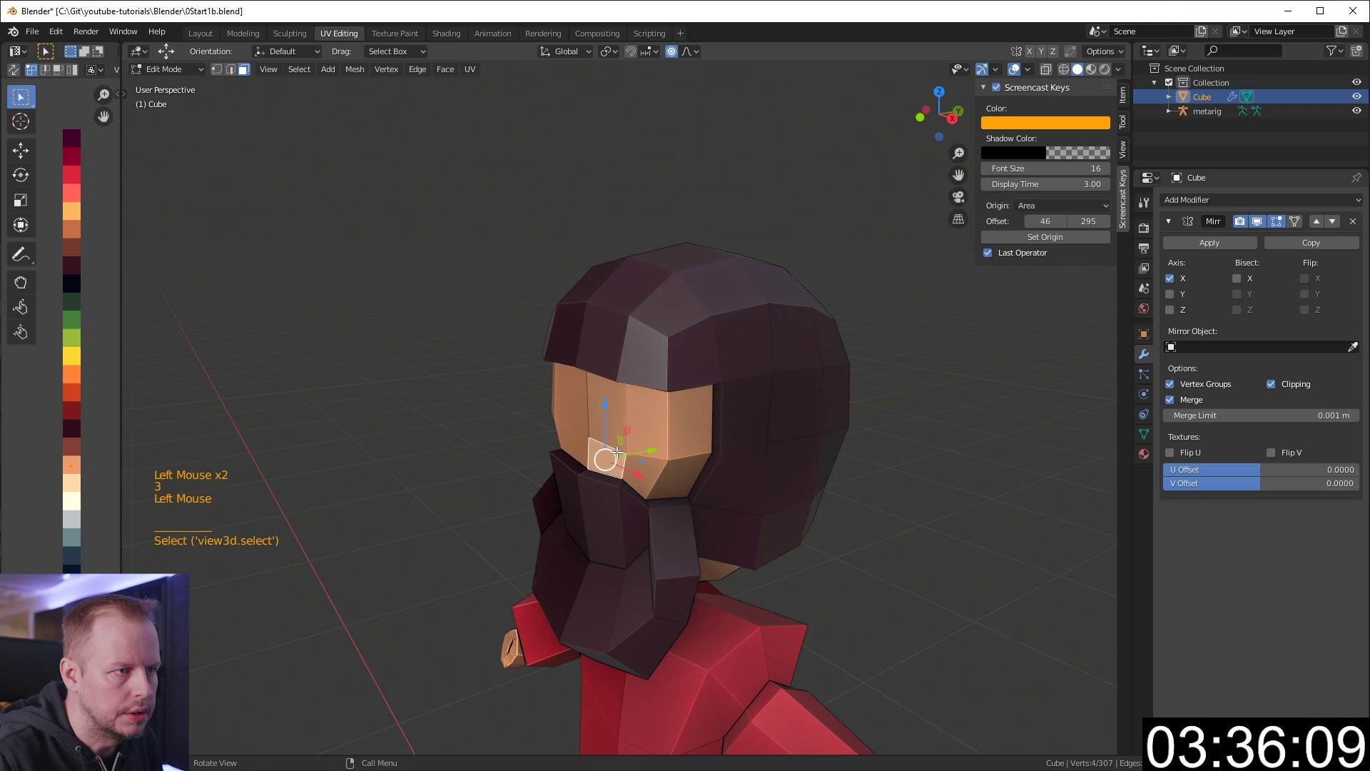
key("i")
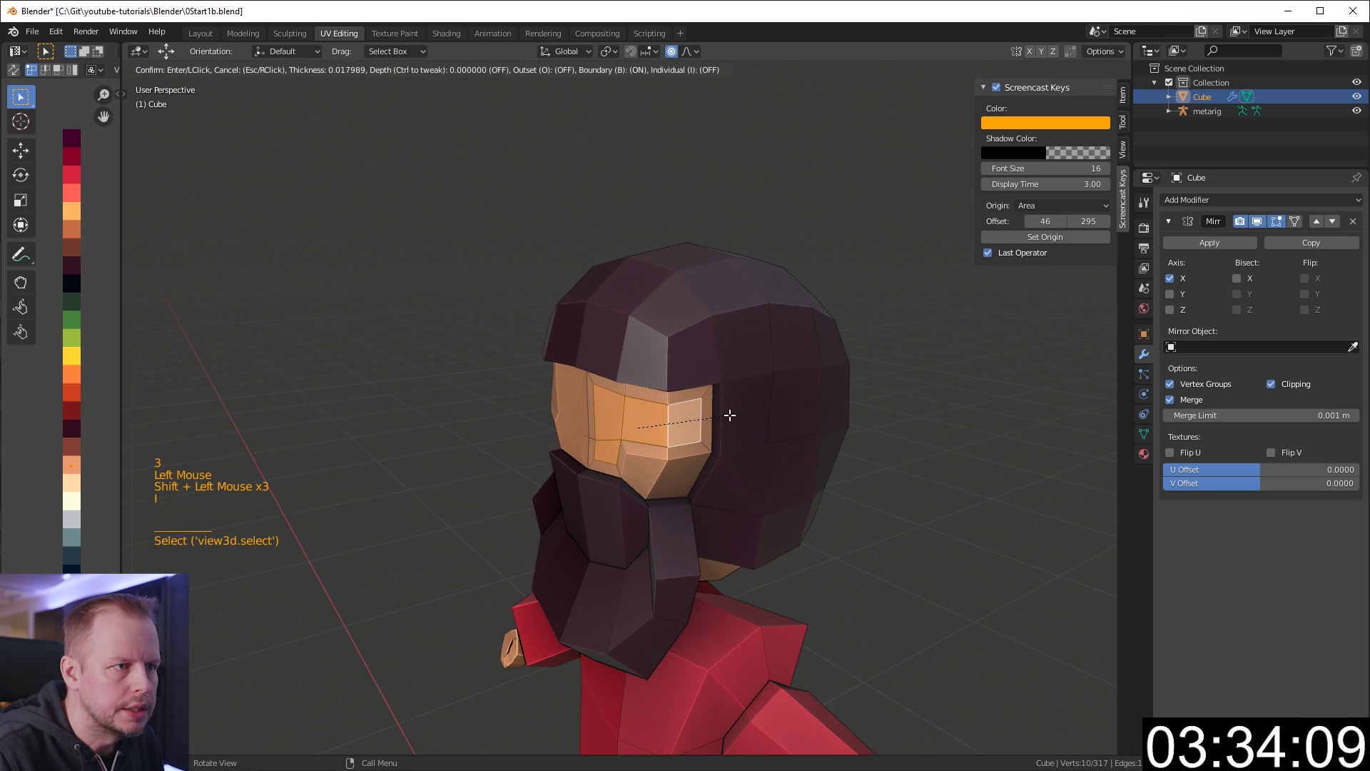
left_click(725, 416)
left_click_drag(677, 419, 676, 422)
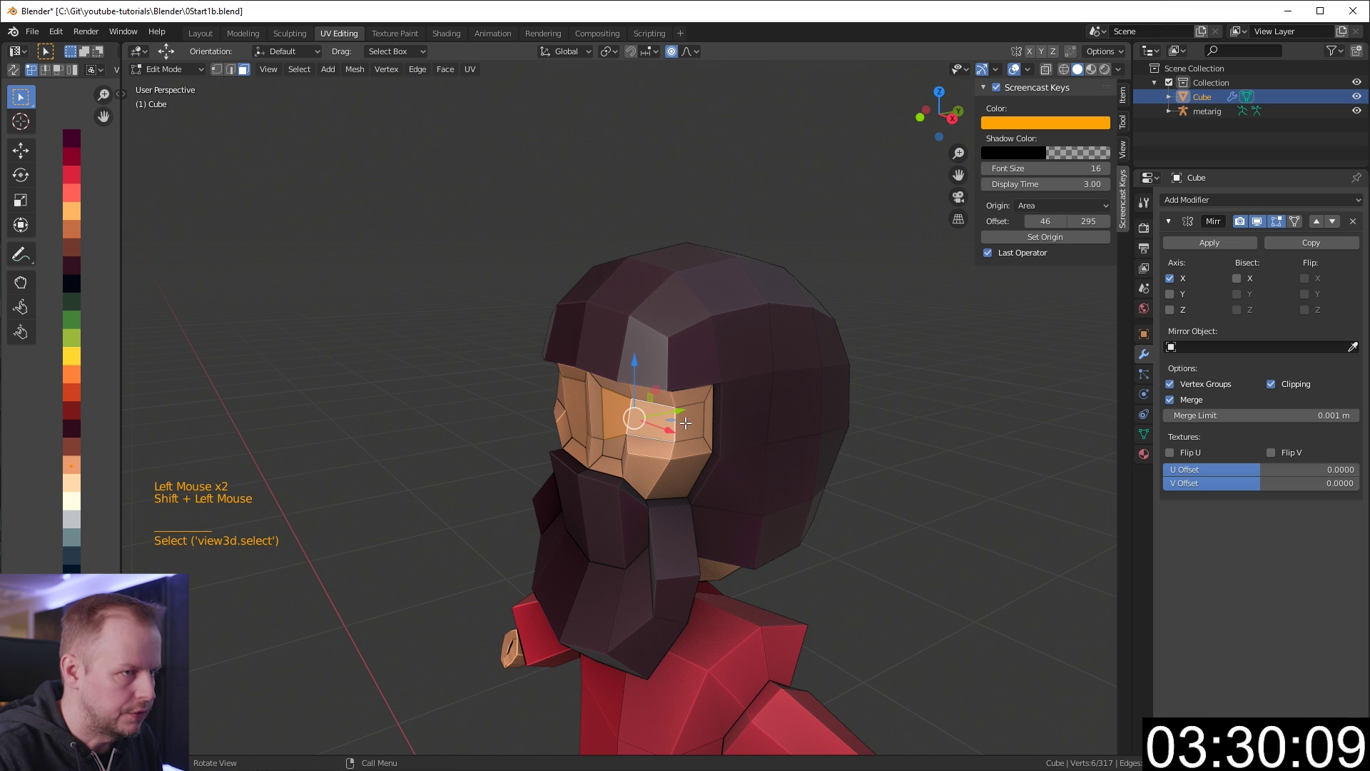
Inset the selected eye-area faces again and push the inner faces back to form an eye socket.
key("i")
left_click(675, 421)
left_click_drag(682, 412, 688, 408)
scroll(713, 421, "up", 1)
middle_click_drag(664, 421, 637, 448)
Select the narrow vertical faces beside the centre line and extrude them forward as a nose.
key("3")
left_click(661, 410)
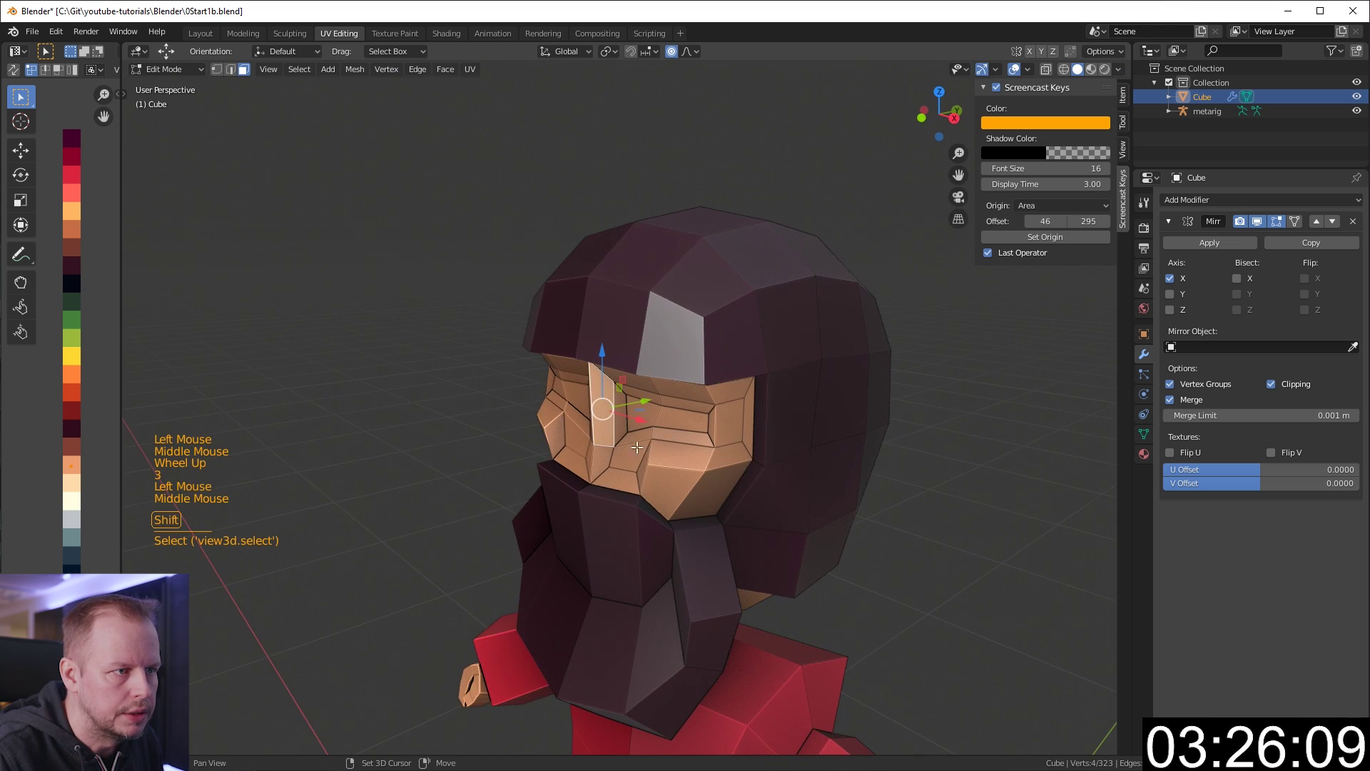
middle_click_drag(846, 429, 801, 394)
middle_click_drag(714, 412, 747, 418)
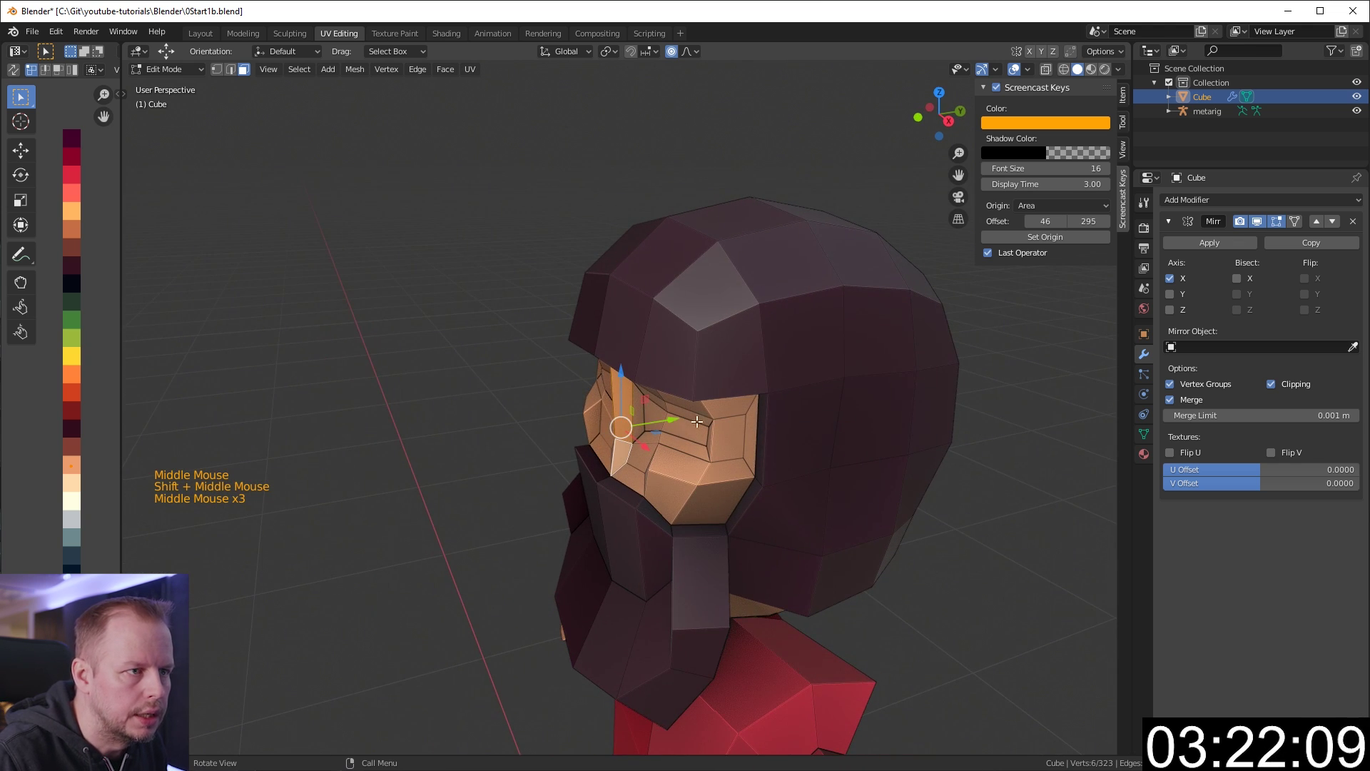
key("e")
left_click(749, 418)
scroll(750, 418, "up", 2)
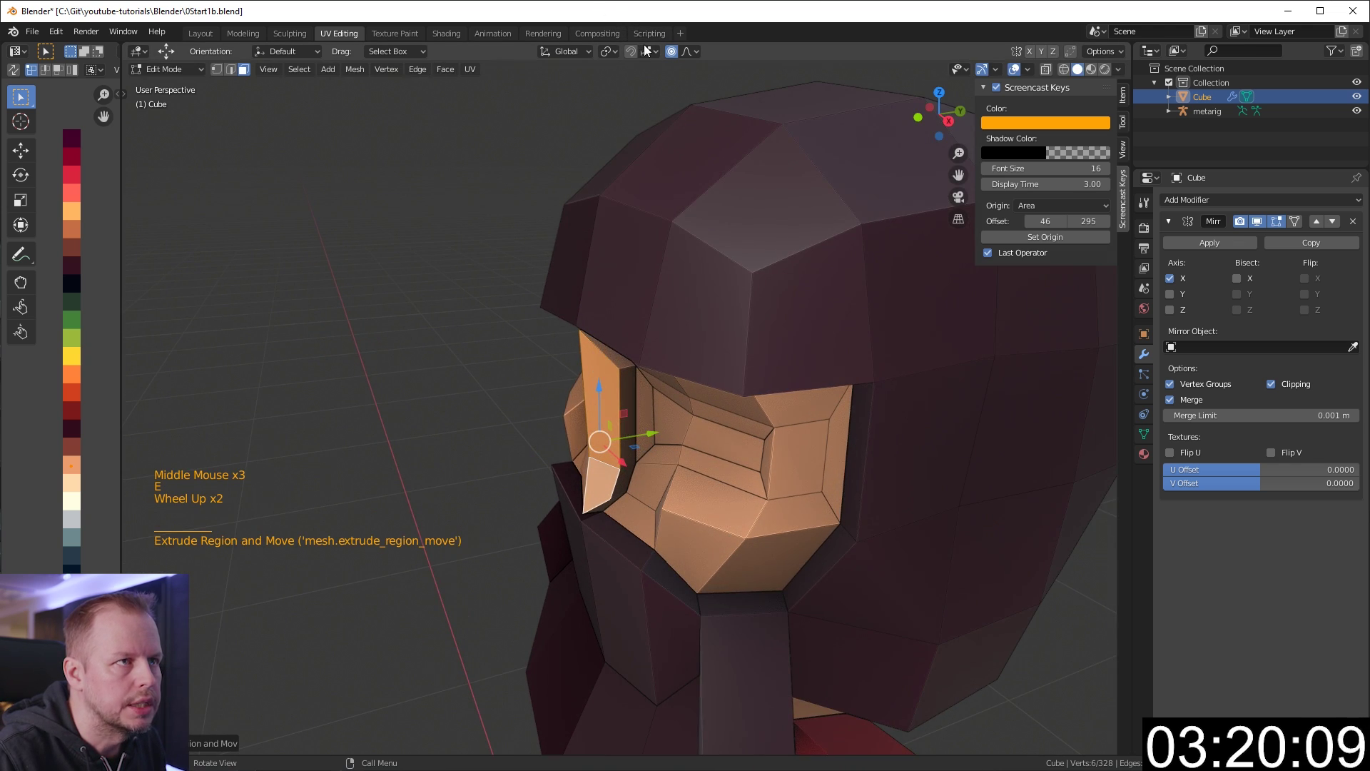
Turn off proportional editing and move the nose bridge's upper vertices onto their neighbouring vertices, using snapping to vertices.
left_click(646, 51)
left_click(647, 53)
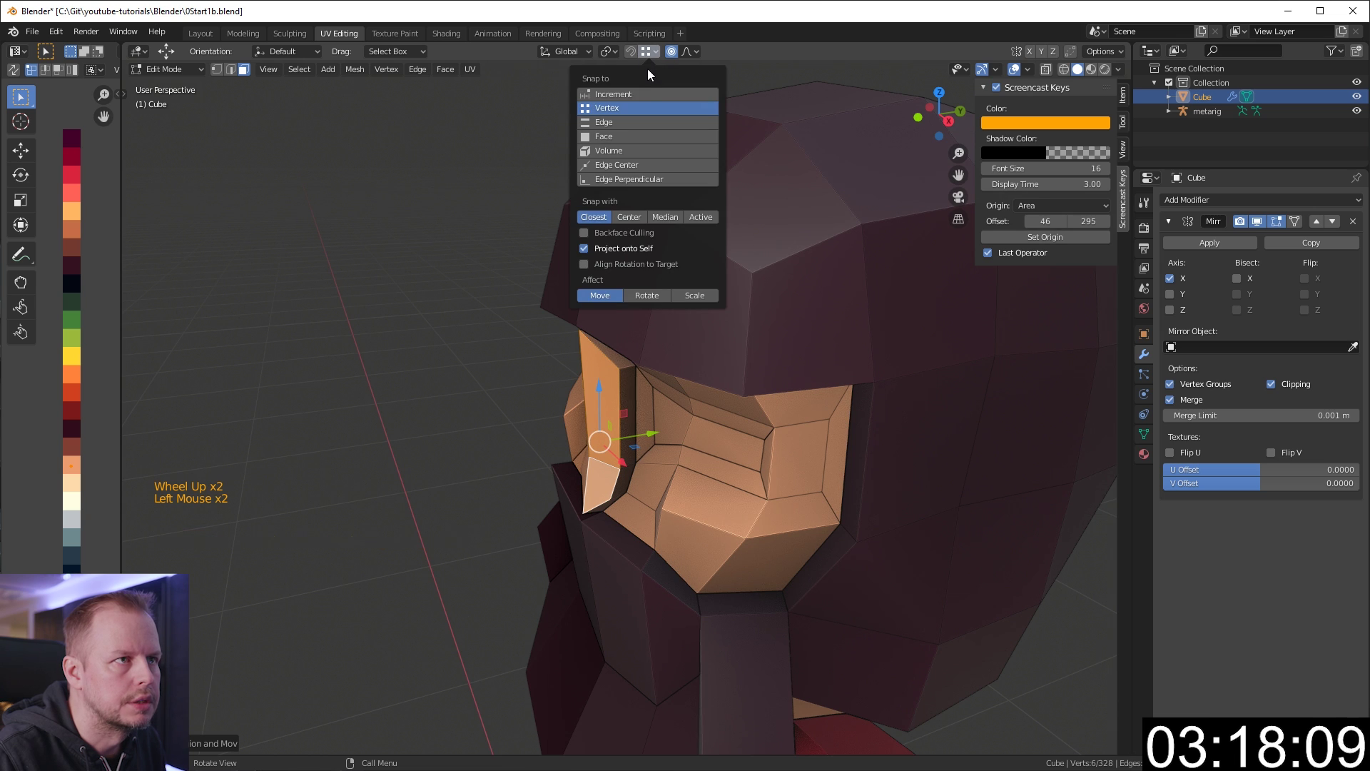
left_click(685, 351)
key("Escape")
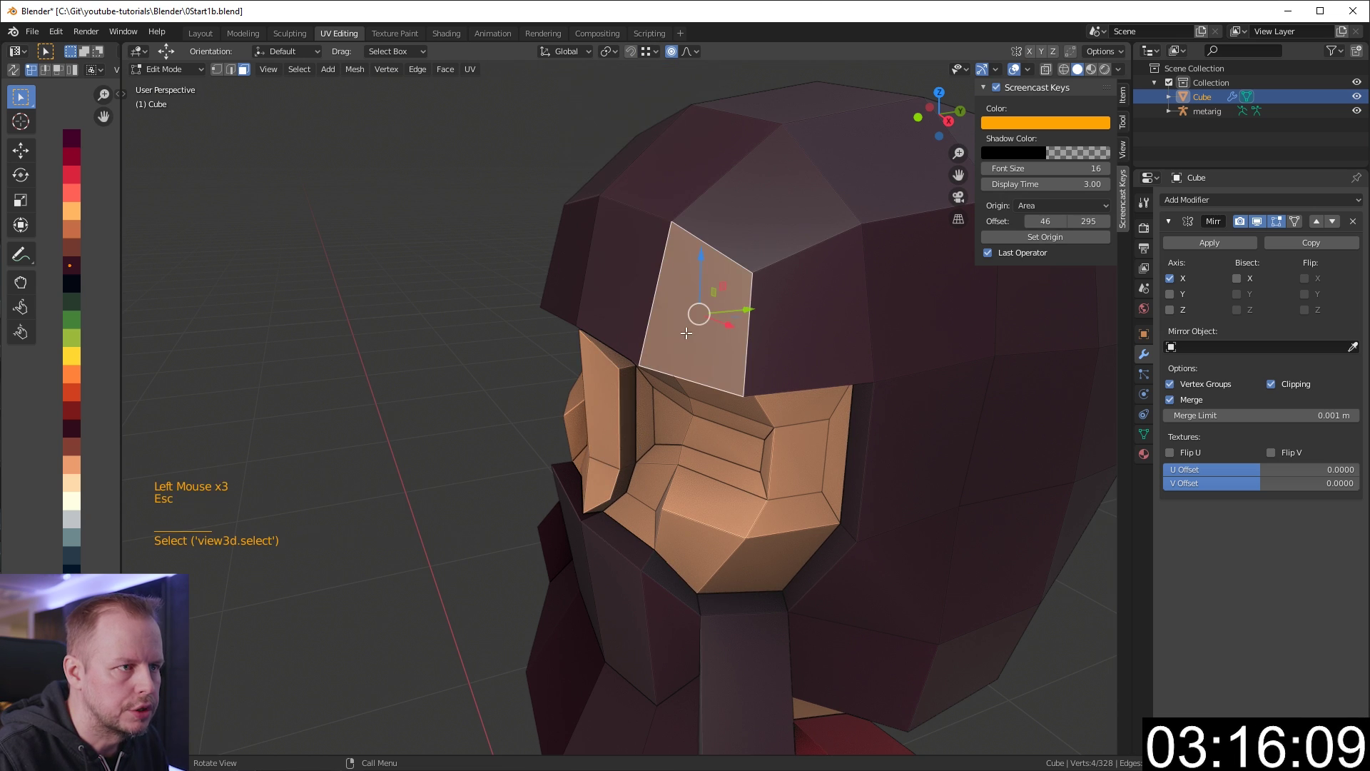
middle_click_drag(687, 349, 713, 297)
scroll(712, 297, "down", 1)
left_click(619, 291)
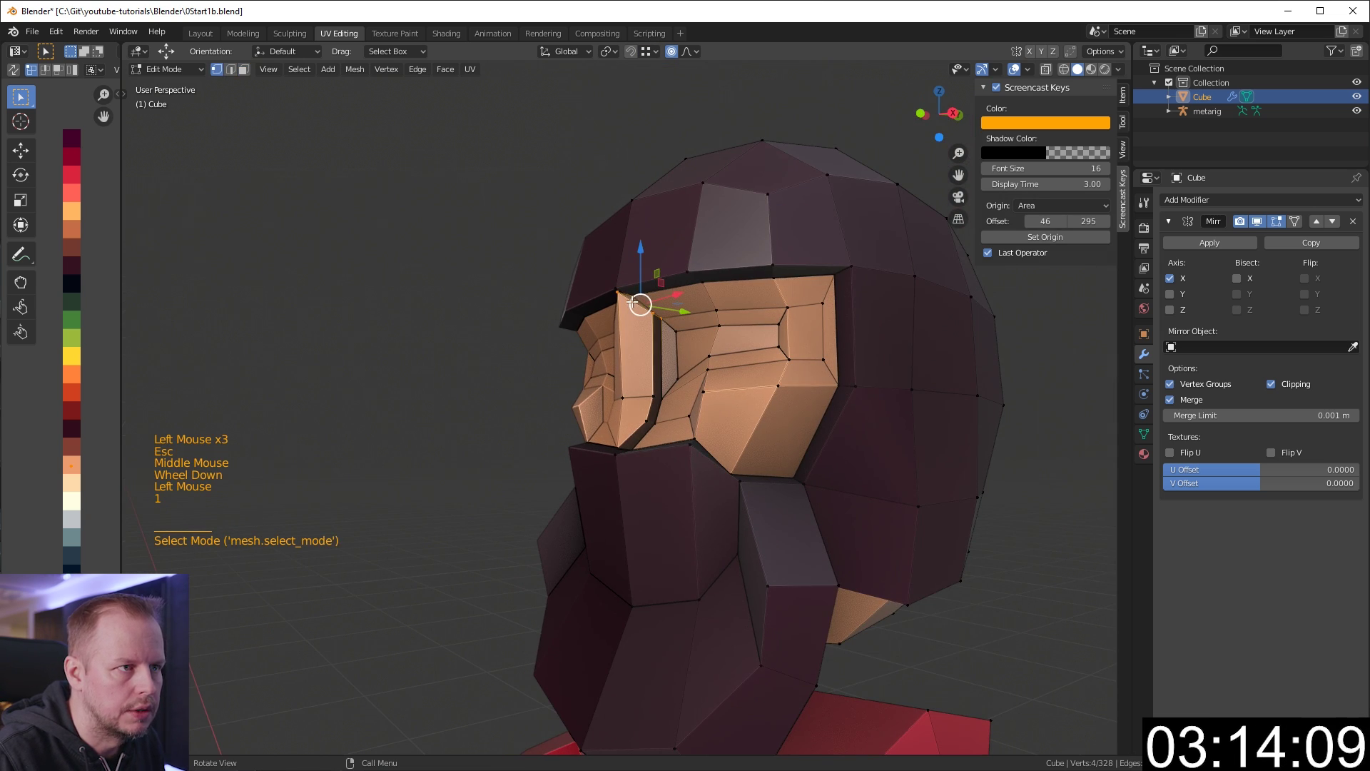
key("g")
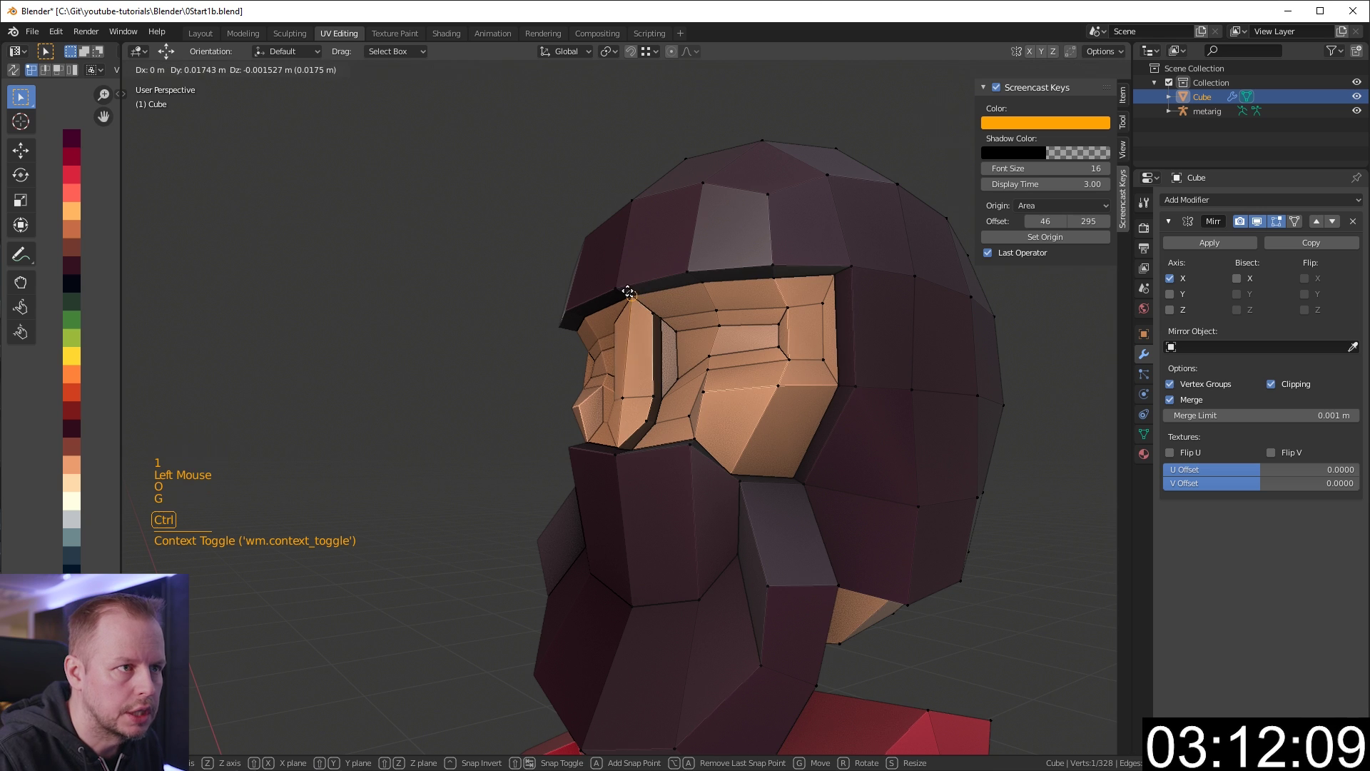
left_click(631, 295, "ctrl")
left_click(655, 314)
key("g")
left_click(661, 319, "ctrl")
Move the nose's lower side edge onto the adjoining cheek geometry, and merge all overlapping vertices by distance.
middle_click_drag(662, 328, 731, 364)
key("2")
left_click(646, 422)
key("g")
left_click(627, 410)
key("a")
key("alt+m")
left_click(657, 391)
Select the recessed faces inside the eye socket and move their UVs onto the pale cream palette colour.
scroll(657, 391, "down", 3)
scroll(736, 388, "up", 3)
left_click(734, 389)
key("3")
left_click(731, 364)
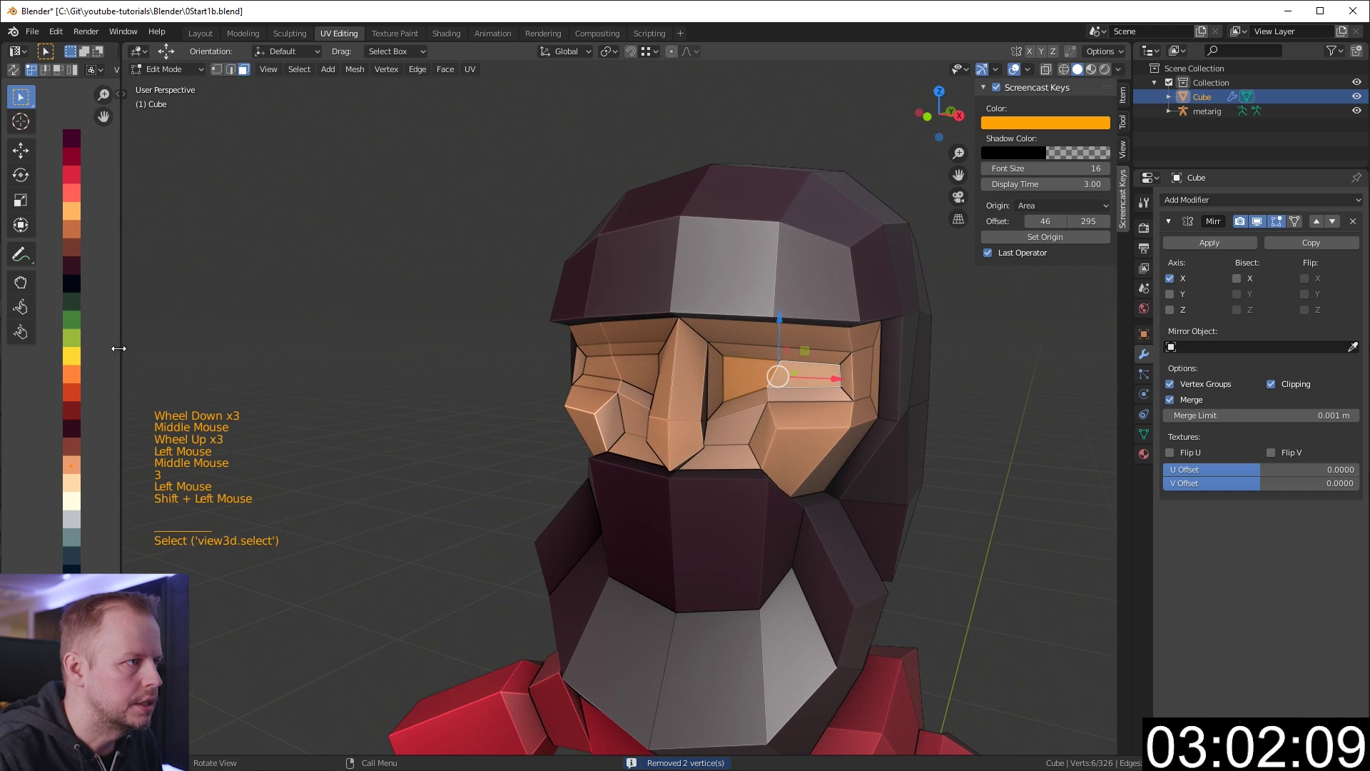
key("g")
left_click(103, 372)
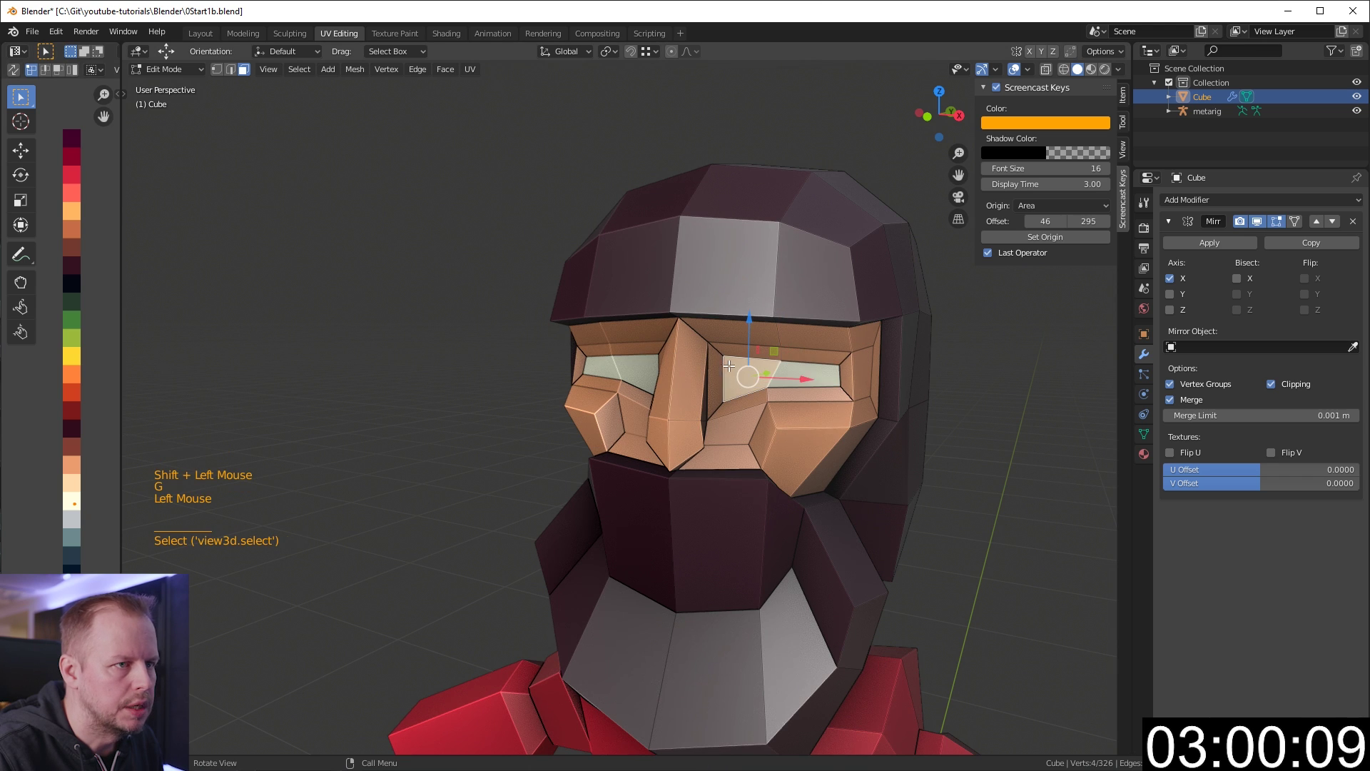
Recolour the inner eye face near-black from the palette, and move the eye's upper vertices to slant the eye.
left_click(40, 187)
key("1")
middle_click_drag(748, 372, 820, 357)
left_click(794, 358)
key("g")
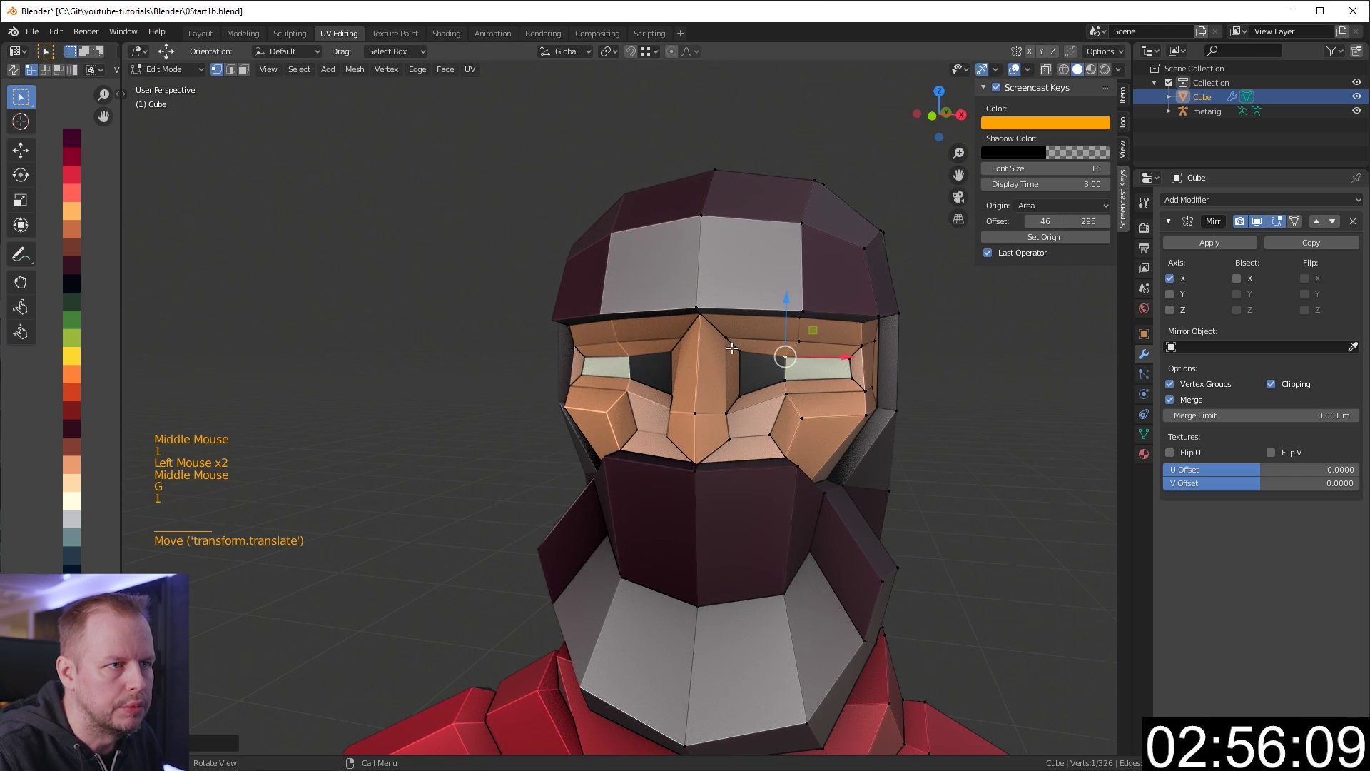
left_click(738, 353)
key("g")
scroll(749, 370, "down", 1)
Select all the hair faces above the brow from the front view with see-through display, and duplicate them in place.
key("3")
left_click(732, 289)
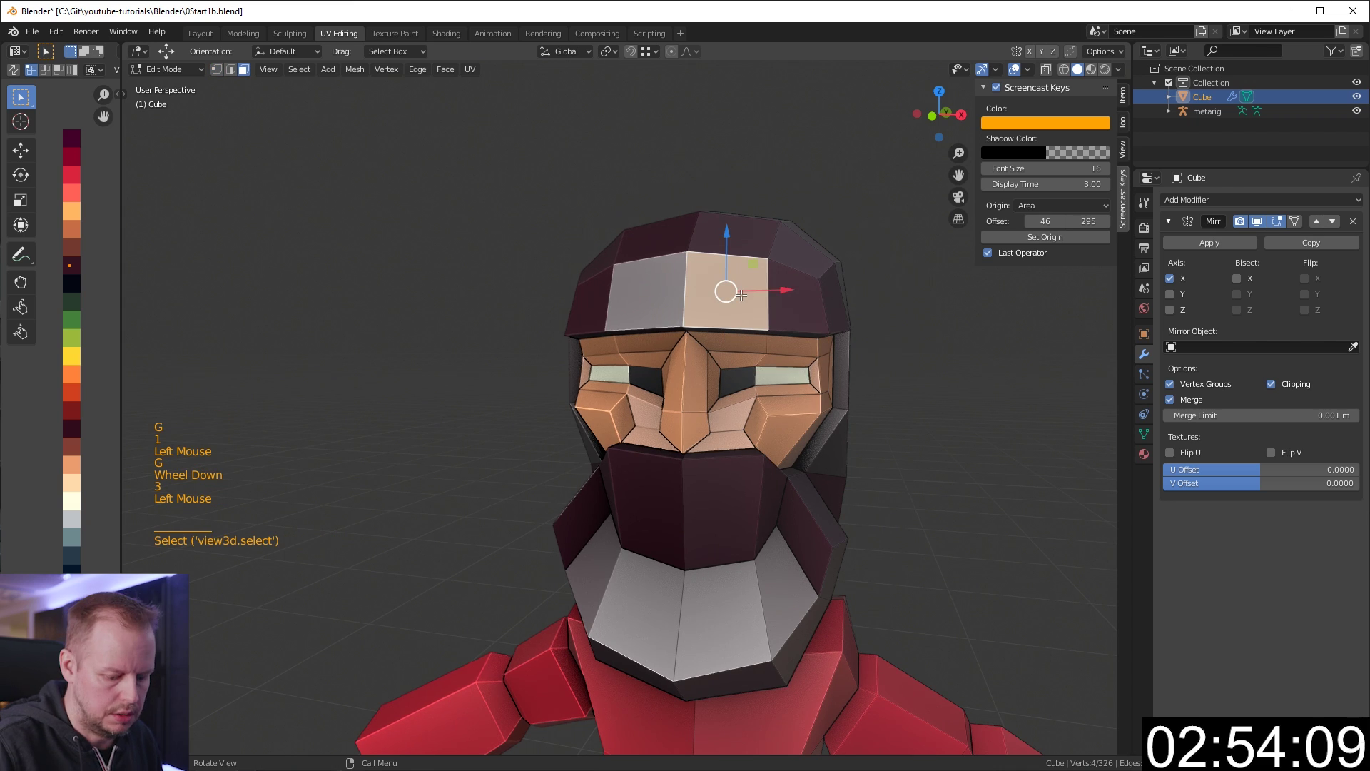
key("KP_1")
key("alt+z")
middle_click_drag(741, 296, 698, 403, "shift")
key("a")
key("a")
key("a")
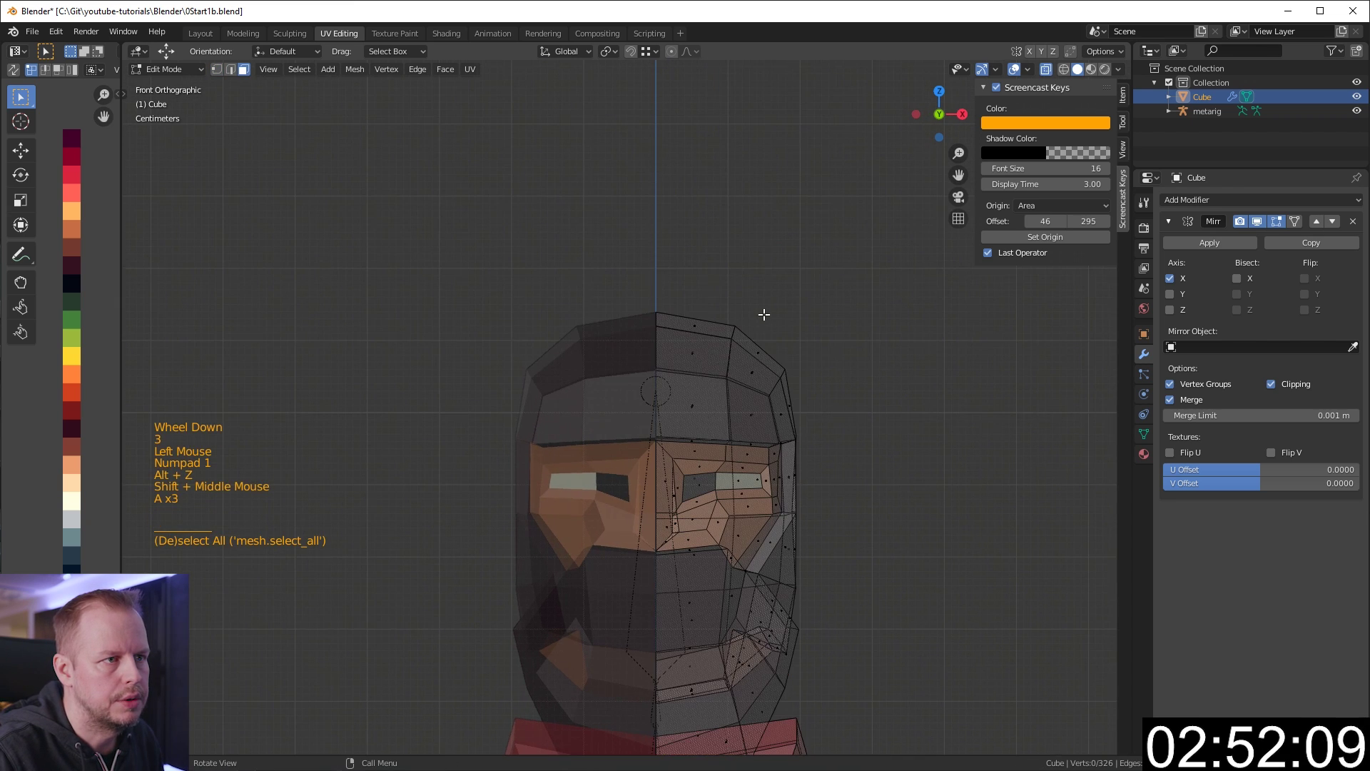
key("b")
left_click_drag(550, 229, 893, 442)
key("shift+d")
middle_click_drag(868, 420, 799, 306)
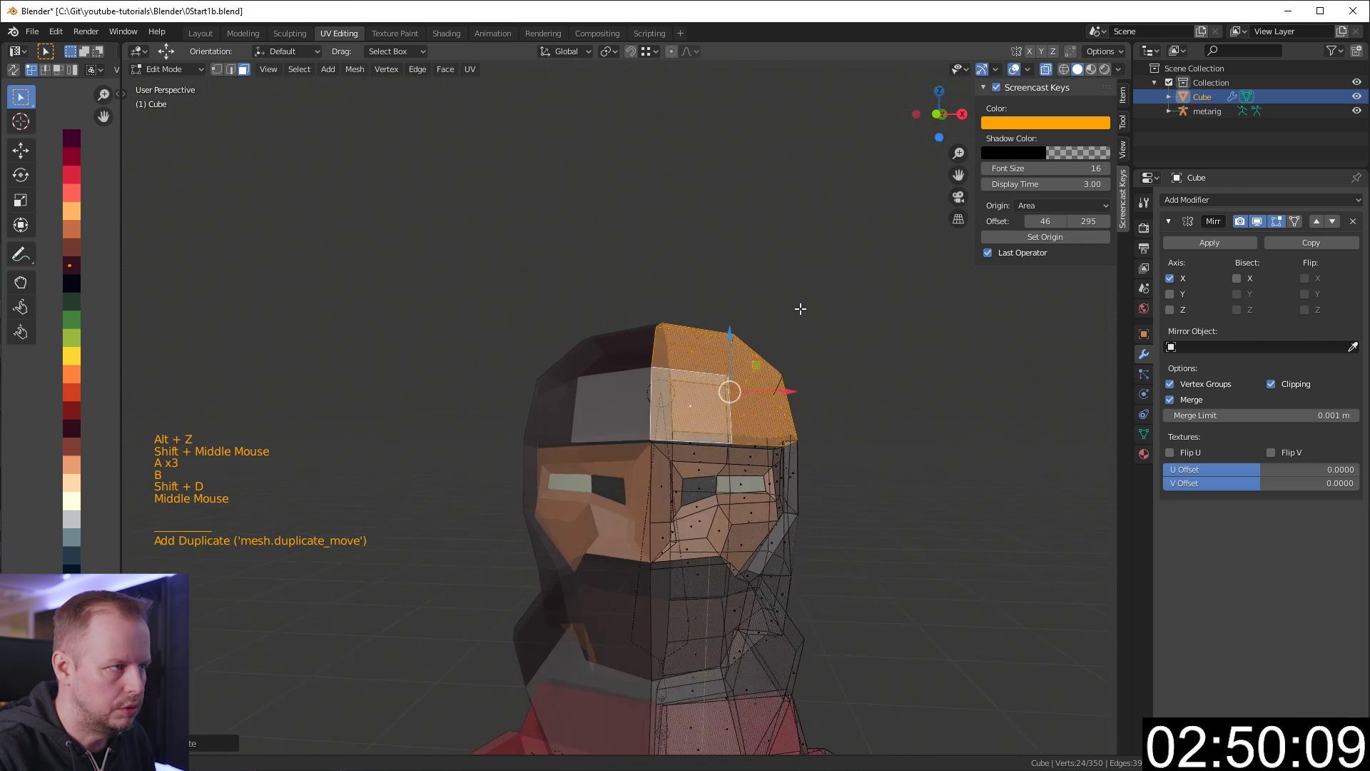
Move the duplicated cap's UVs onto the near-black palette colour and extrude its faces along their normals as a hat.
key("alt+z")
key("g")
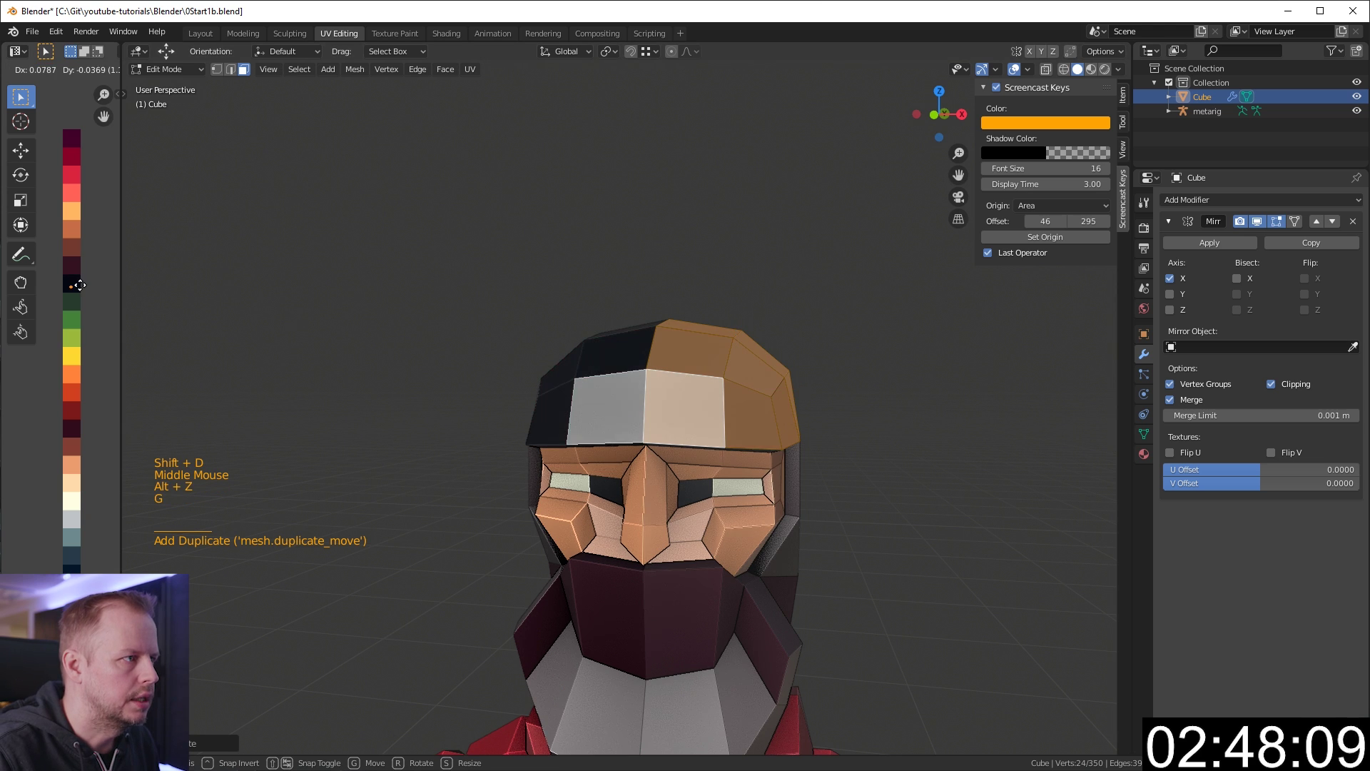
left_click(75, 284)
mouse_move(771, 406)
middle_mouse_down()
mouse_move(761, 418)
mouse_move(785, 398)
middle_mouse_up()
key("alt+e")
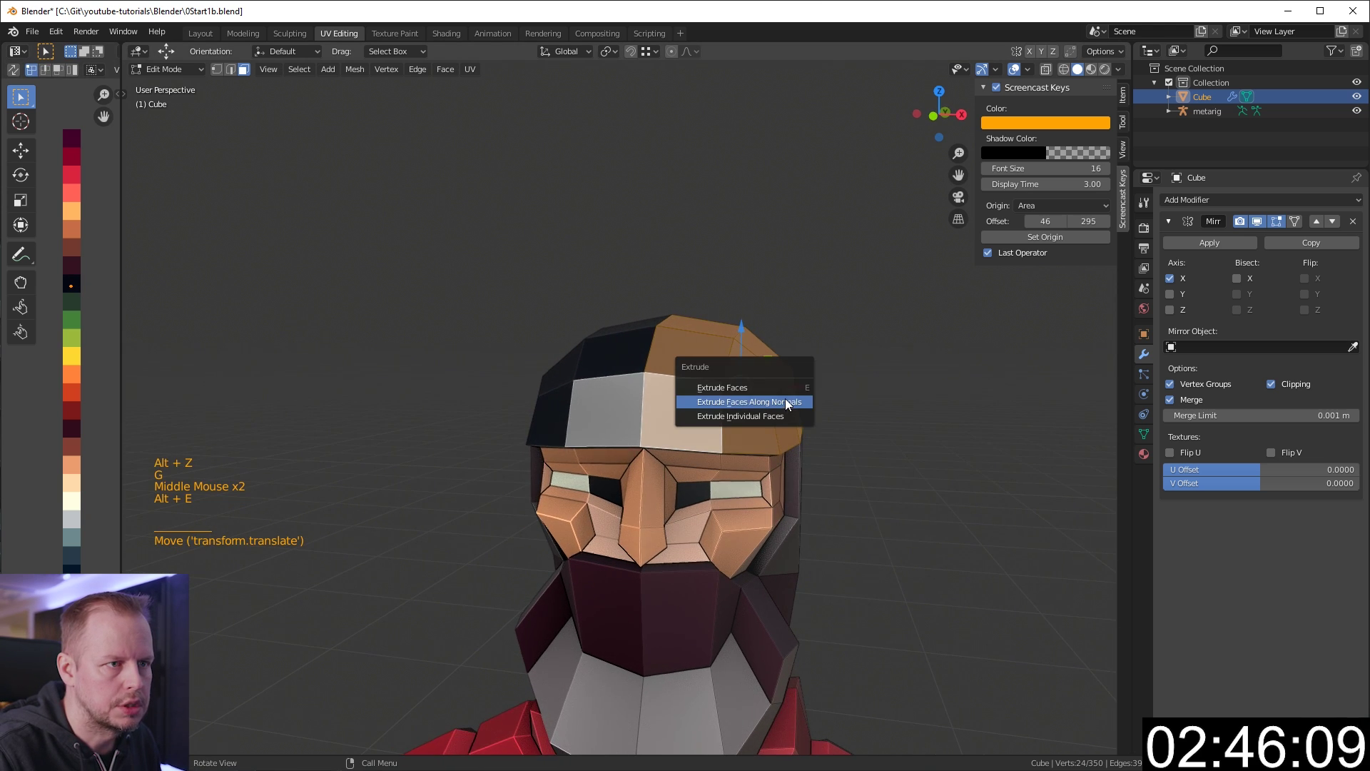
left_click(785, 398)
left_click(799, 389)
Add a horizontal loop cut around the hat and slide it down close to the lower edge.
key("ctrl+r")
left_click(739, 407)
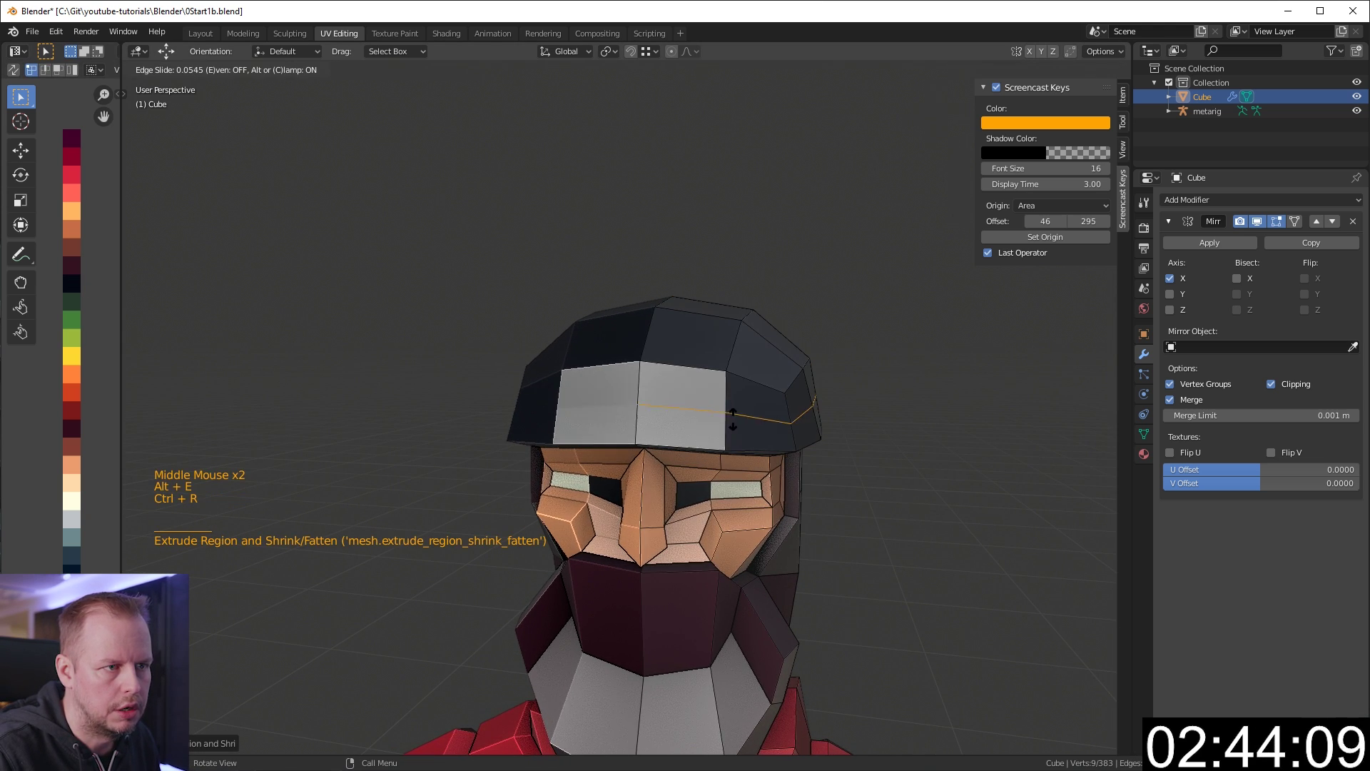
left_click(733, 432)
Select the narrow face loop along the hat's lower edge and extrude it outward along its normals as a wide brim.
scroll(733, 431, "up", 2)
middle_click_drag(733, 431, 858, 417)
key("3")
left_click(842, 400, "alt")
key("alt+e")
left_click(854, 418)
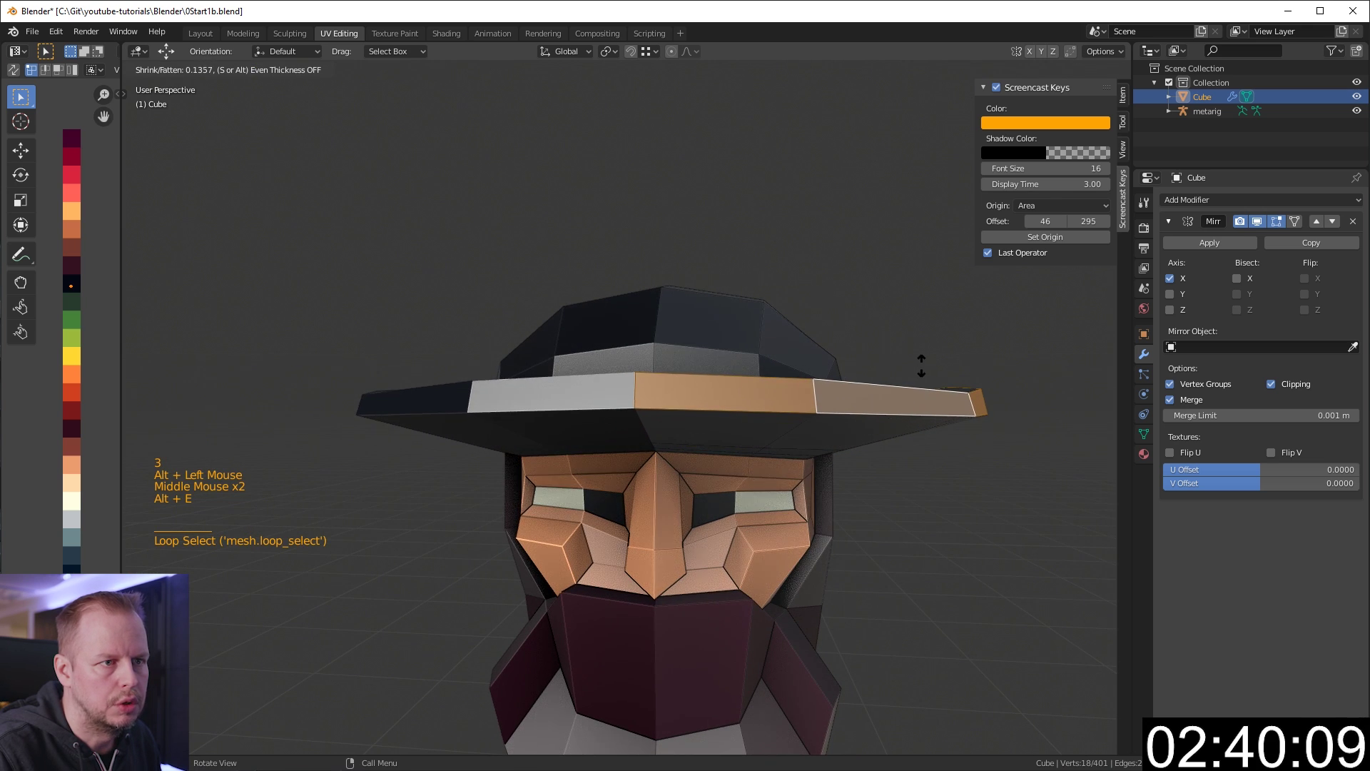
left_click(930, 361)
Select the edge loop on the brim's underside around the head and scale it outward along the Y axis.
middle_click_drag(930, 361, 804, 321)
key("2")
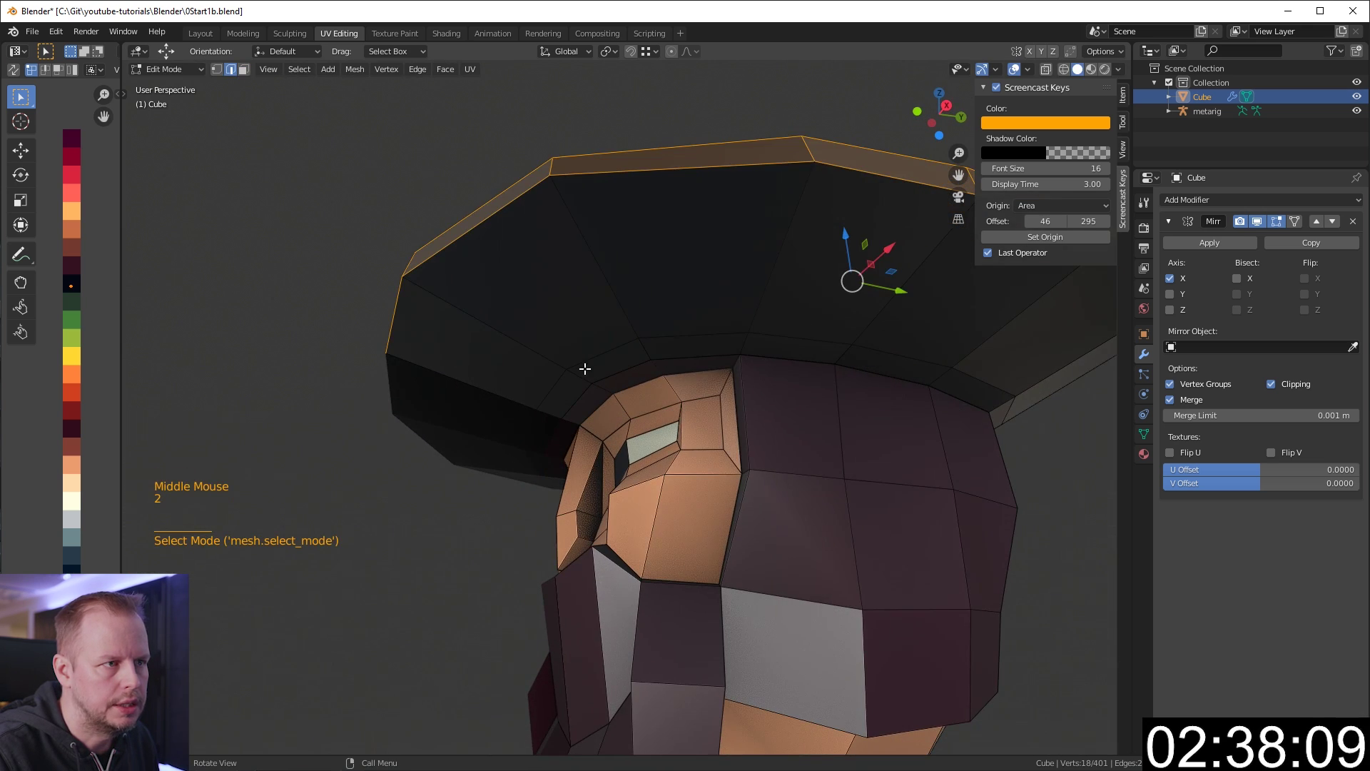
key("a")
key("a")
key("a")
left_click(595, 359, "alt+shift")
middle_click_drag(595, 359, 768, 417)
key("s")
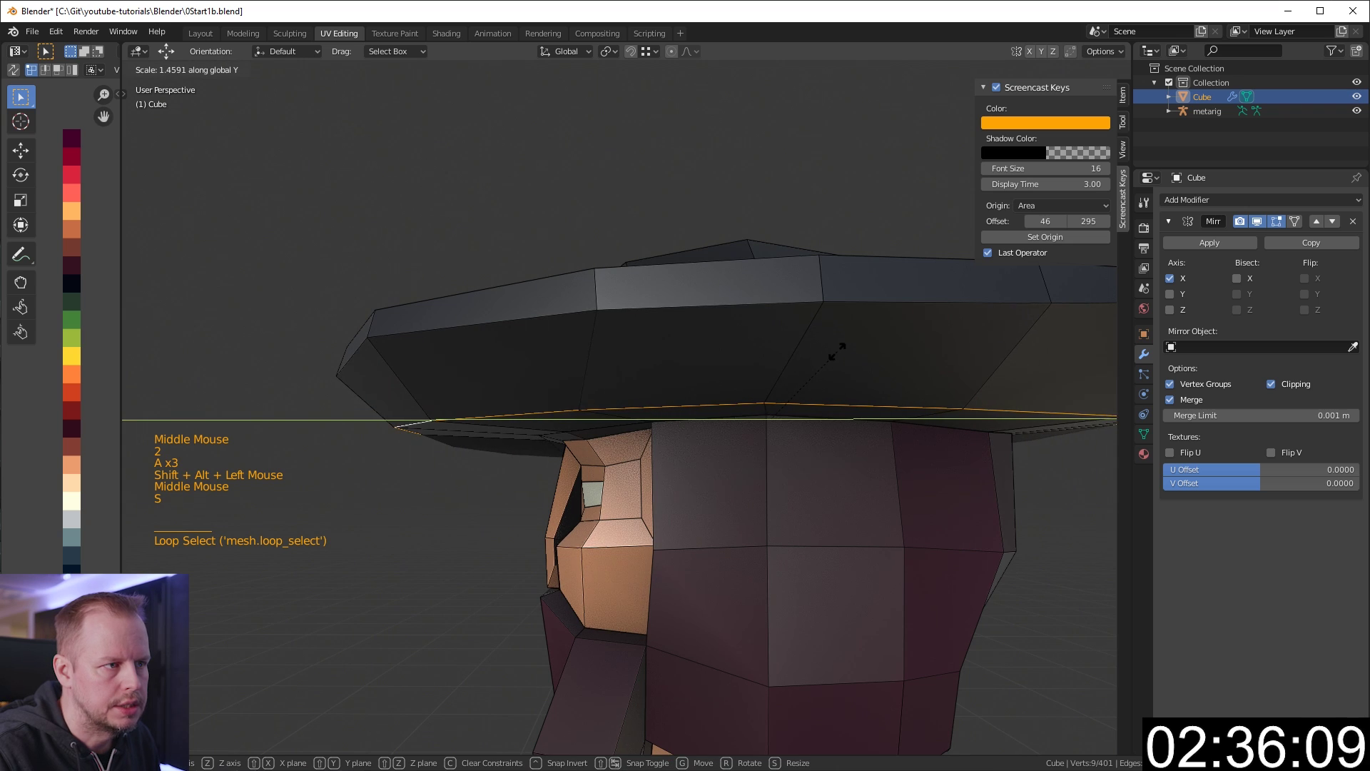
left_click(828, 362)
Select two adjacent outer rim faces at the front side of the brim, then rotate and raise them to fold it upward.
middle_click_drag(828, 362, 800, 428)
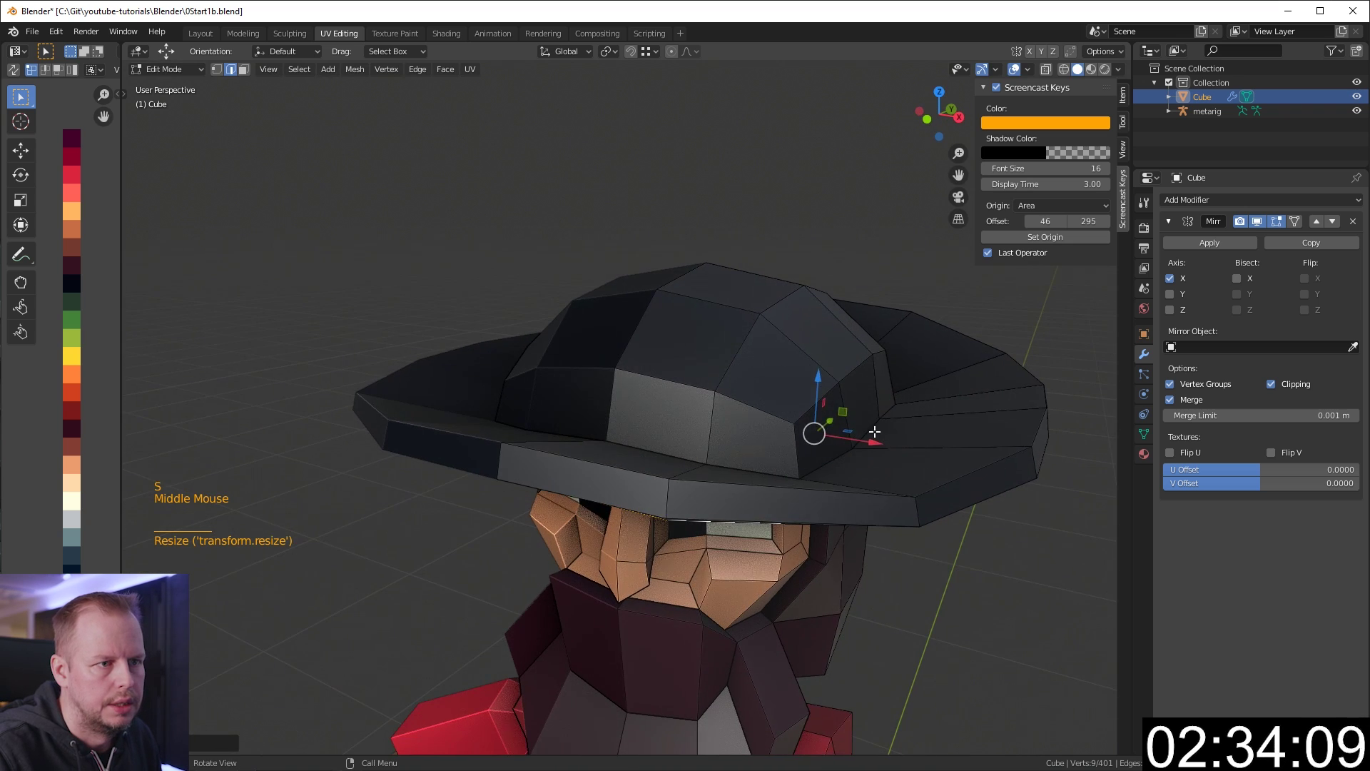
key("3")
left_click(843, 502)
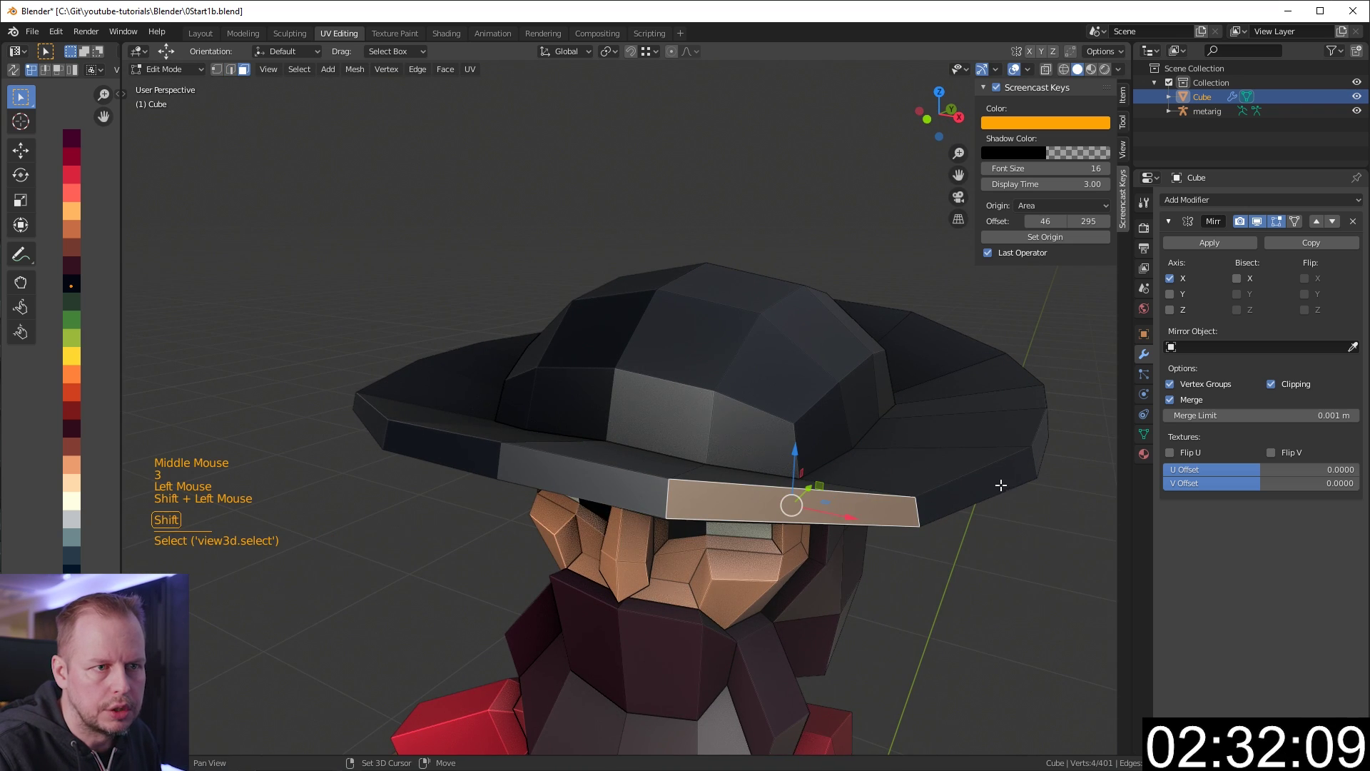
middle_click_drag(1002, 485, 949, 457)
key("r")
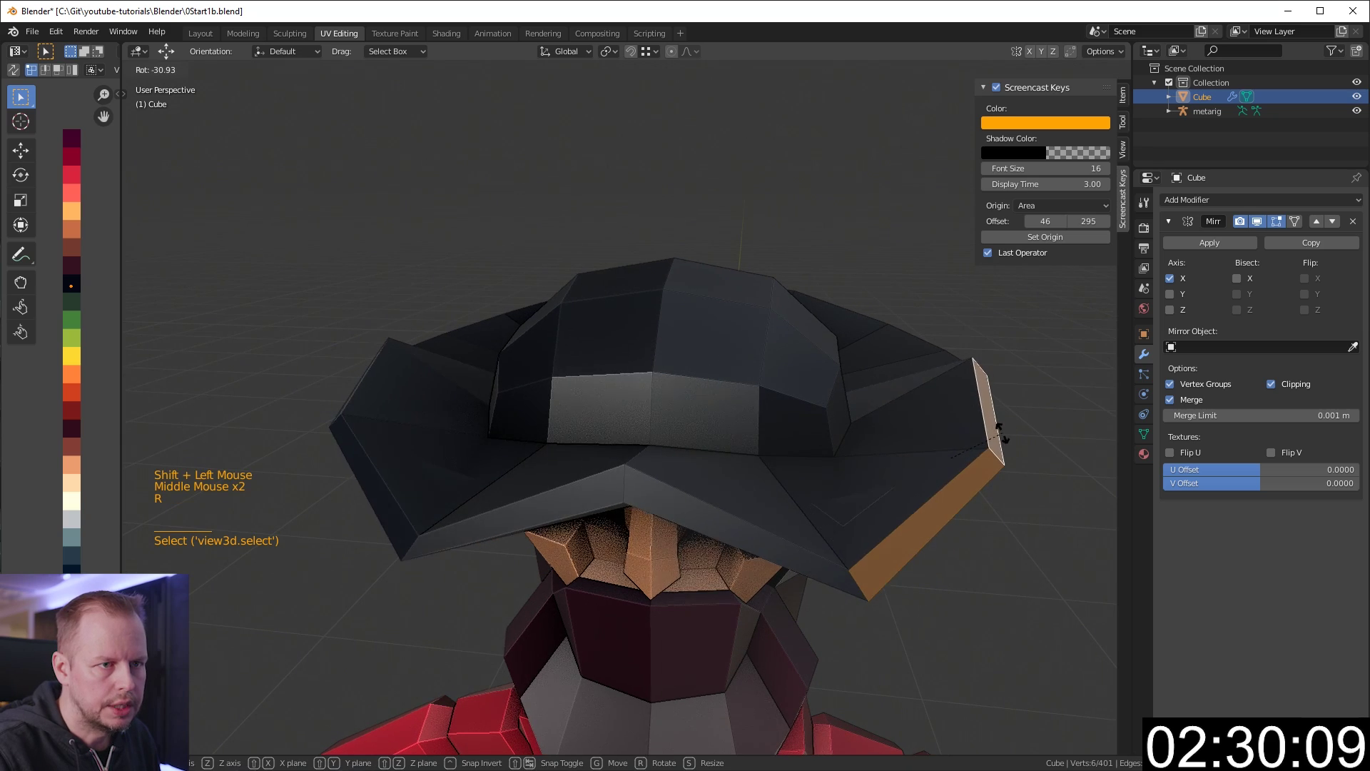
left_click(996, 400)
key("g")
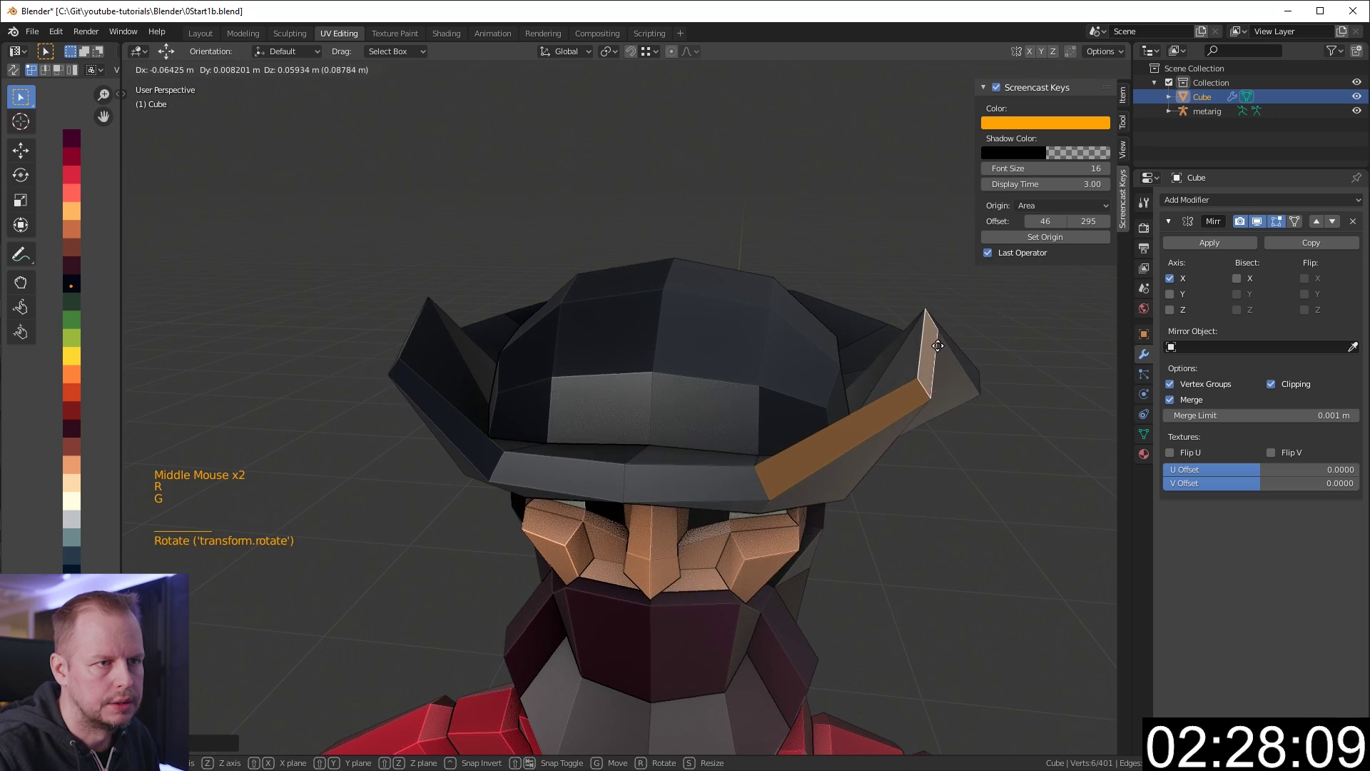
middle_click_drag(938, 346, 806, 336)
Rotate the folded front side of the brim further and move it up beside the hat's crown.
left_click(952, 363)
key("r")
left_click(970, 489)
key("r")
left_click(911, 374)
key("g")
left_click(914, 348)
Rotate the rear rim face about the X axis, move it up toward the crown to fold the back brim, and deselect everything.
middle_click_drag(936, 376, 749, 357, "shift")
middle_click_drag(749, 356, 796, 371)
scroll(724, 343, "down", 2)
left_click(687, 387)
left_click(689, 357)
key("r")
key("x")
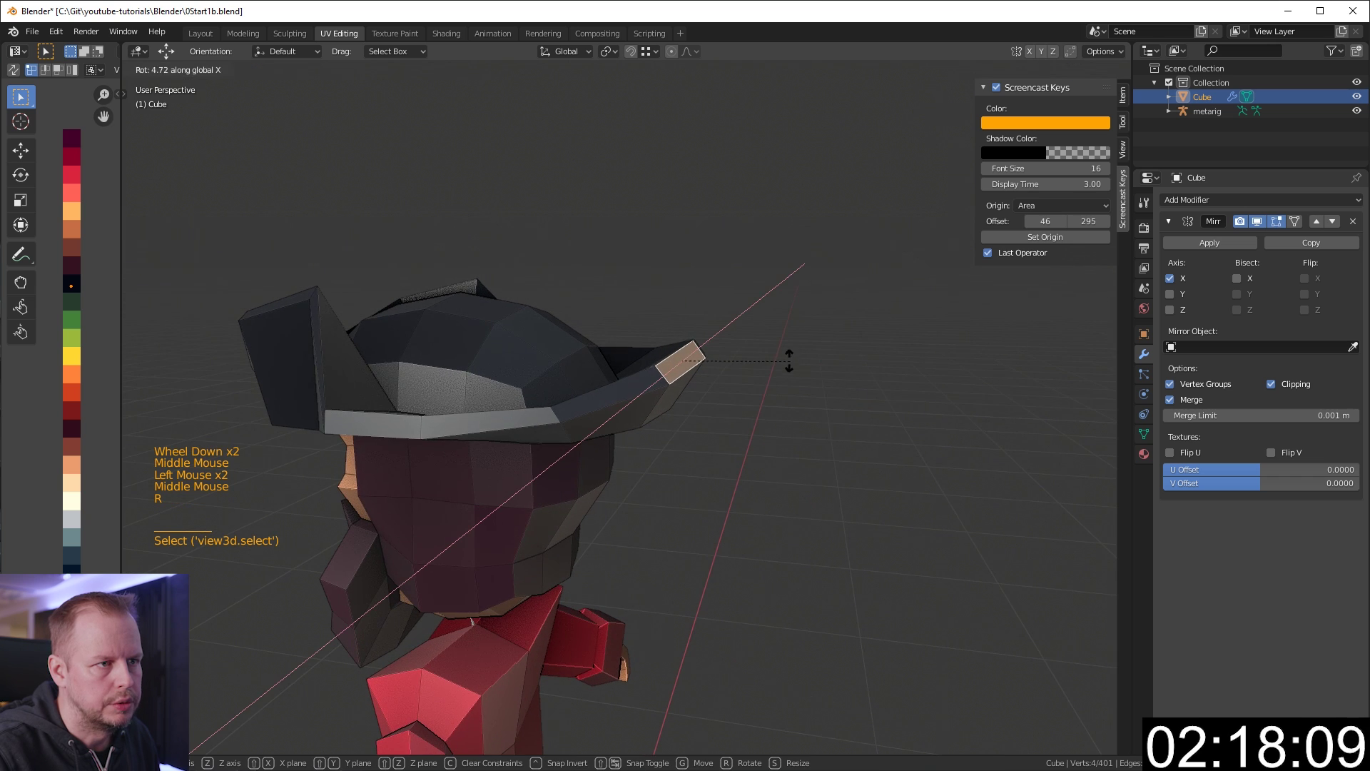
left_click(769, 328)
key("g")
left_click(724, 295)
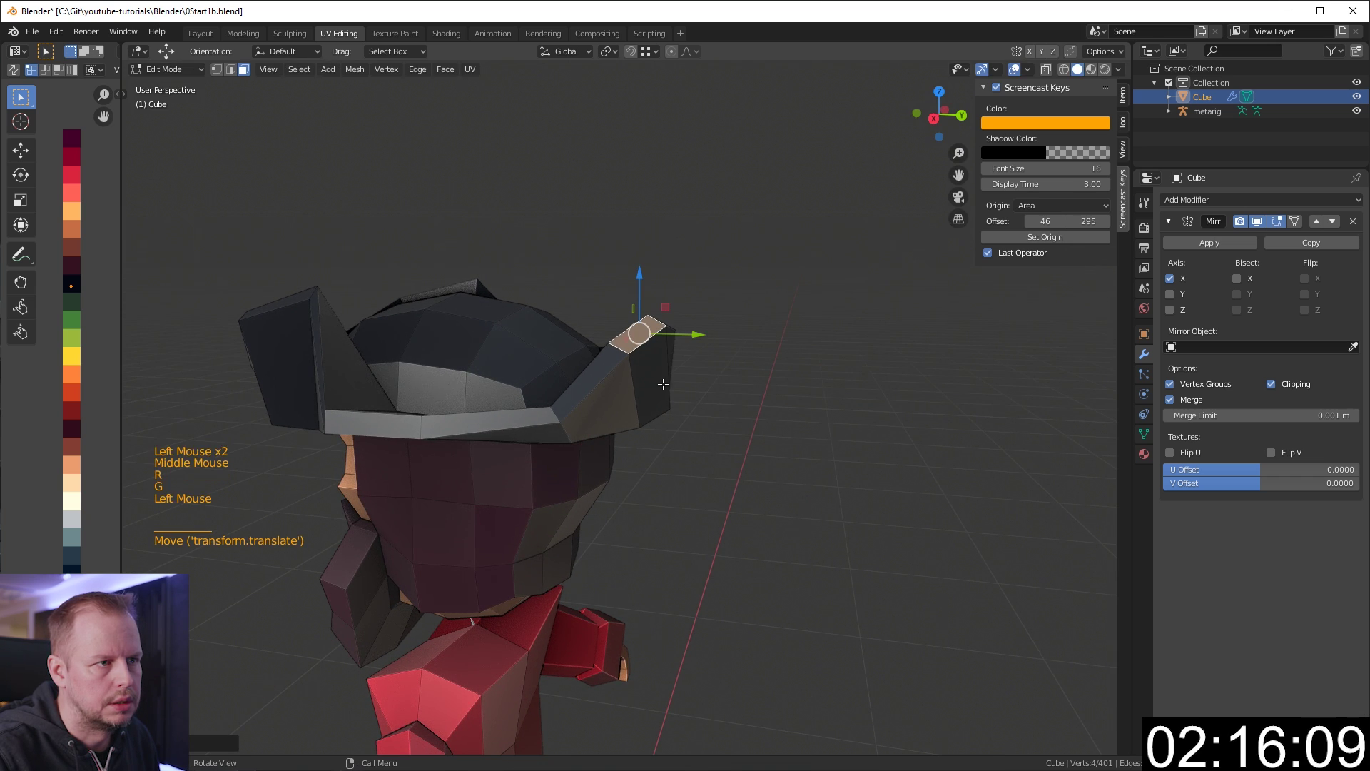
key("g")
left_click(689, 400)
key("a")
key("a")
key("a")
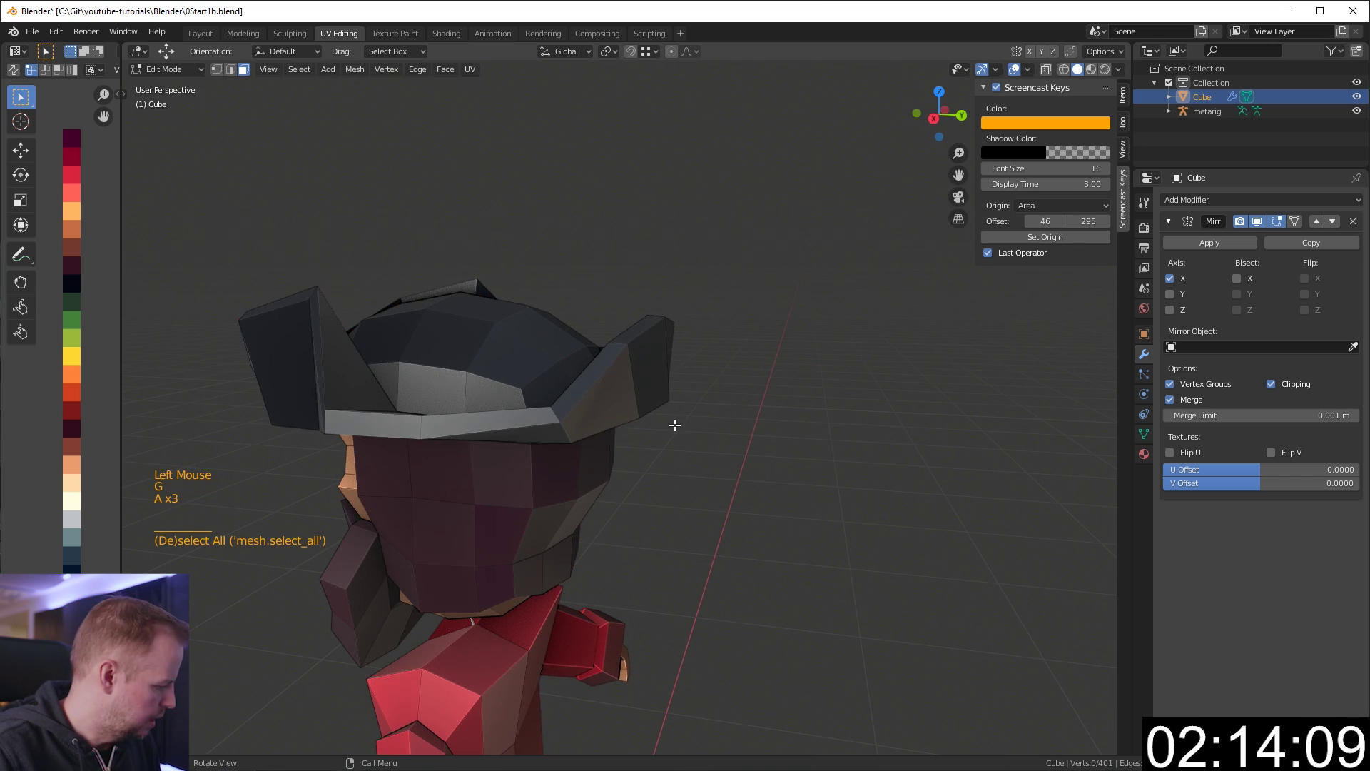
Inset the torso's top face beneath the head and move one of the inset edges into place.
middle_click_drag(674, 425, 500, 528, "shift")
left_click(502, 462)
key("i")
left_click(612, 452)
key("2")
left_click(528, 548)
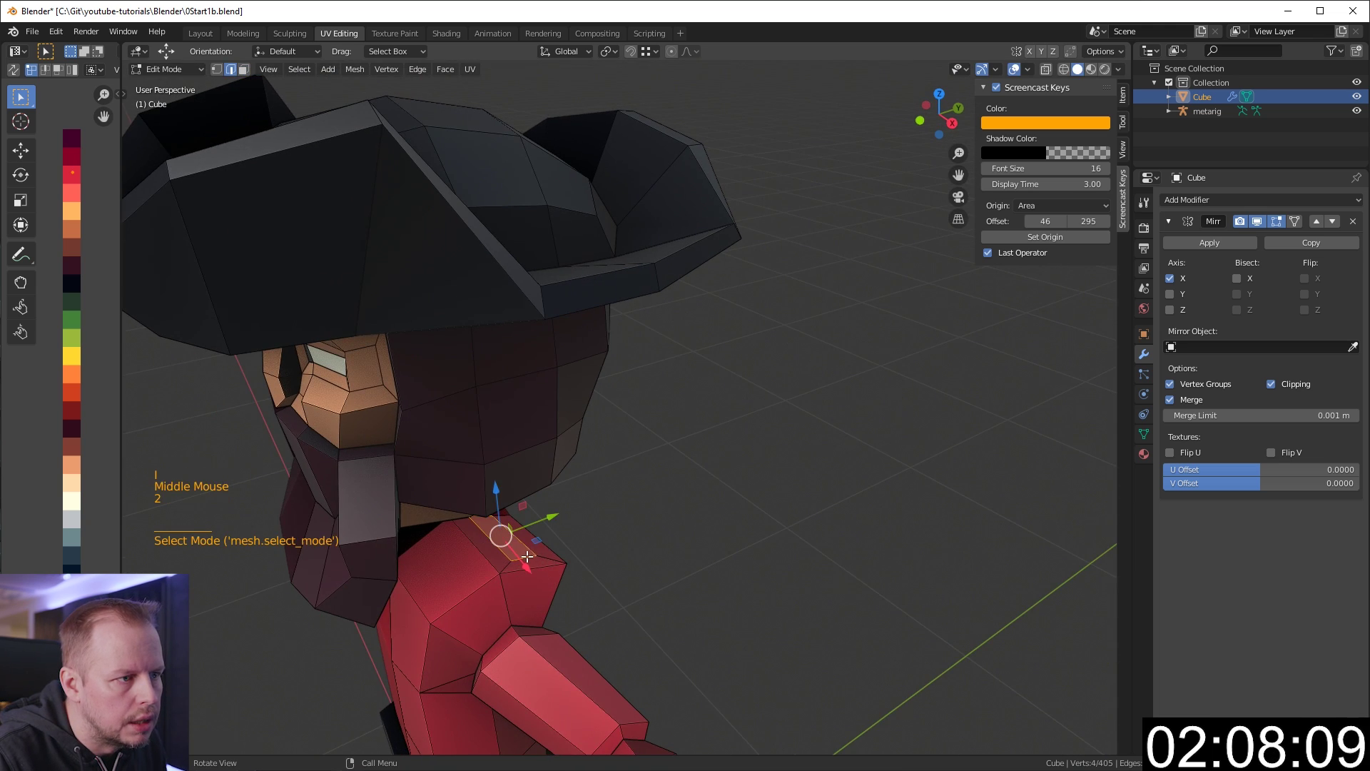
key("g")
left_click(533, 546)
Move another edge of the torso's inset top face to shape the outline for the neck opening.
middle_click_drag(626, 526, 582, 507)
scroll(564, 516, "up", 1)
scroll(642, 514, "up", 2)
key("1")
left_click(516, 536)
key("2")
left_click(505, 540)
key("g")
left_click(484, 545)
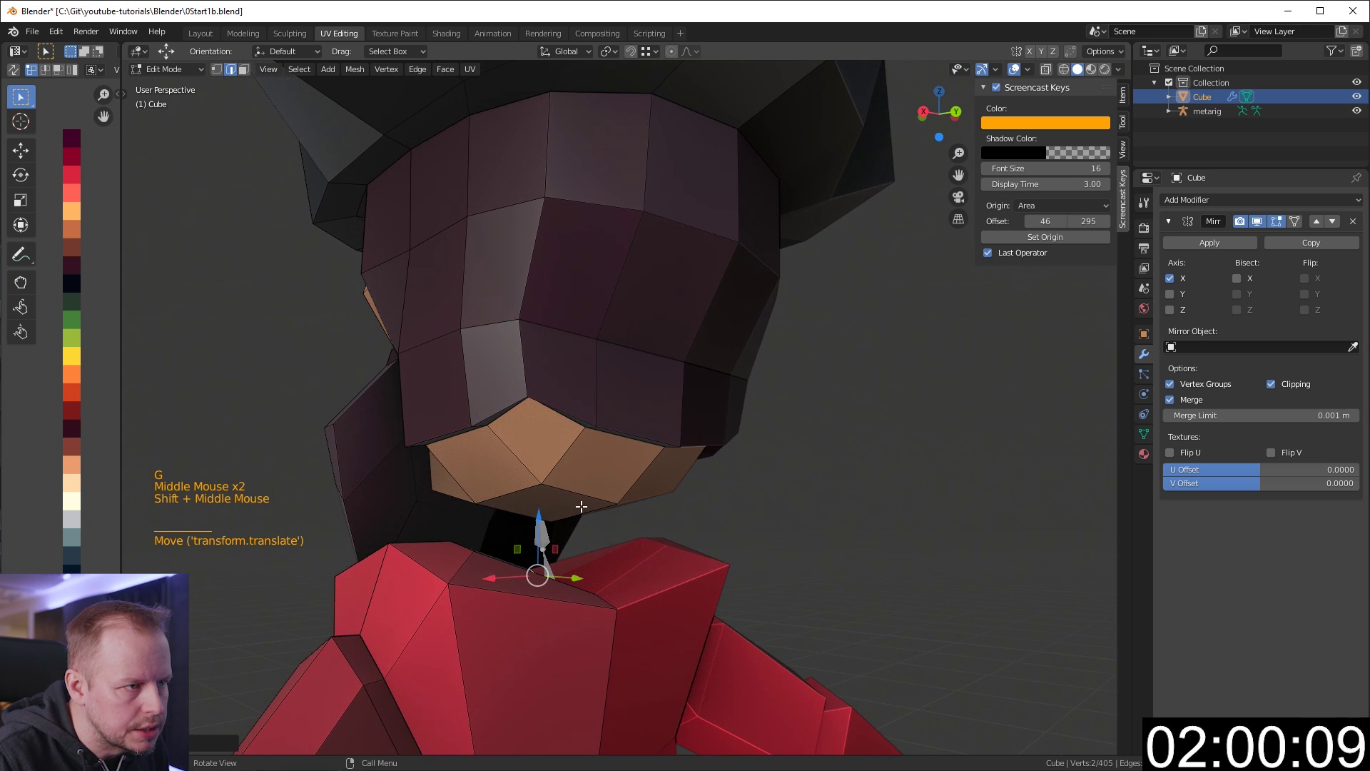
left_click(582, 508)
key("e")
key("ctrl+z")
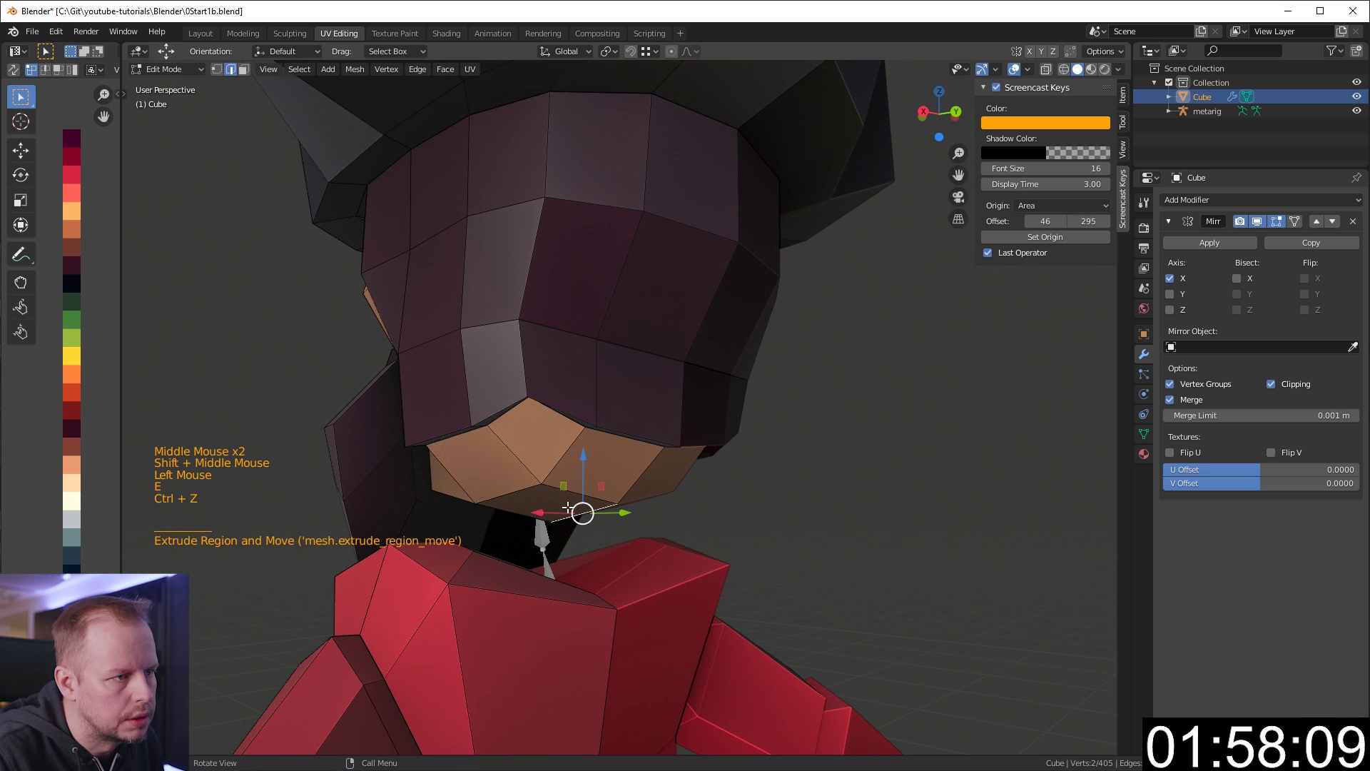
Extrude the skin-coloured underside of the head a short distance downward as the start of the neck.
left_click(547, 499)
key("e")
middle_click_drag(545, 526, 526, 541)
scroll(526, 541, "up", 2)
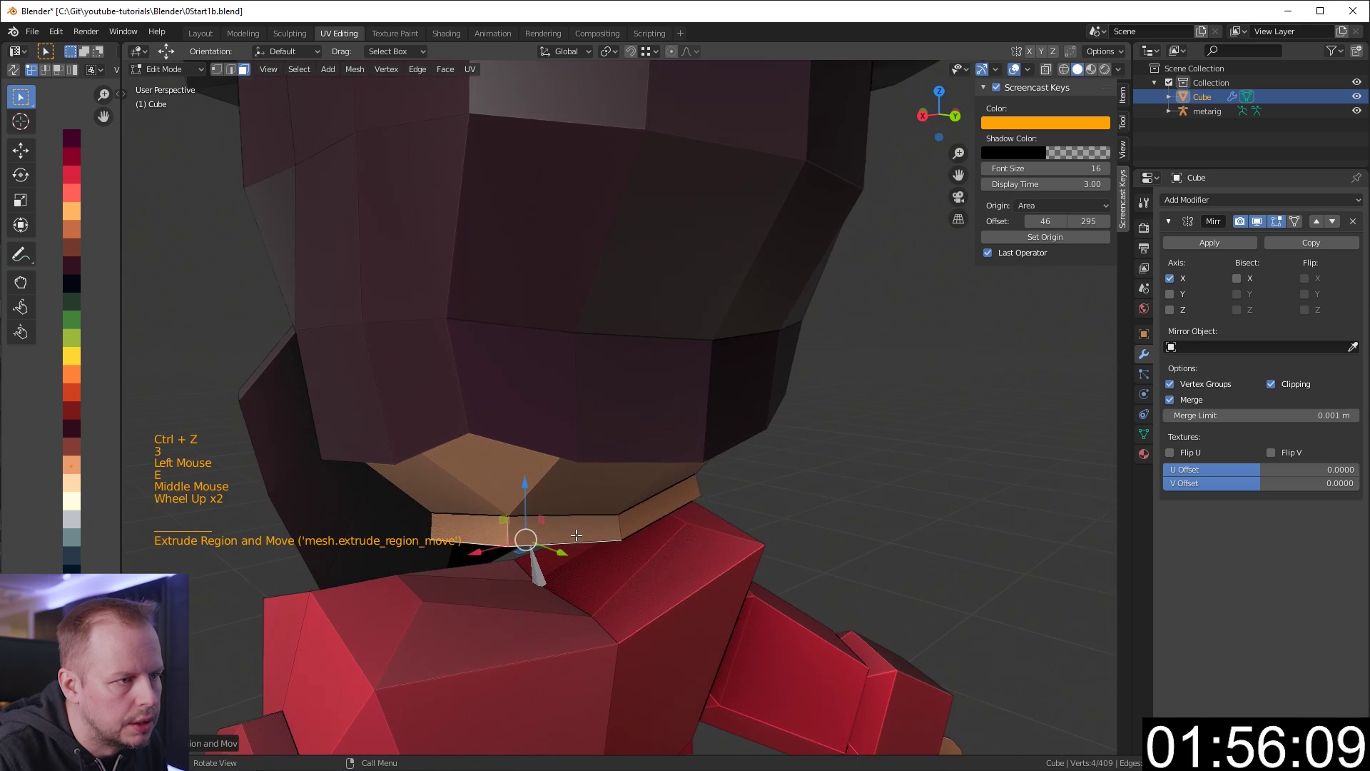
Delete the inset face on top of the torso to open a hole for the neck.
left_click(542, 585)
key("Delete")
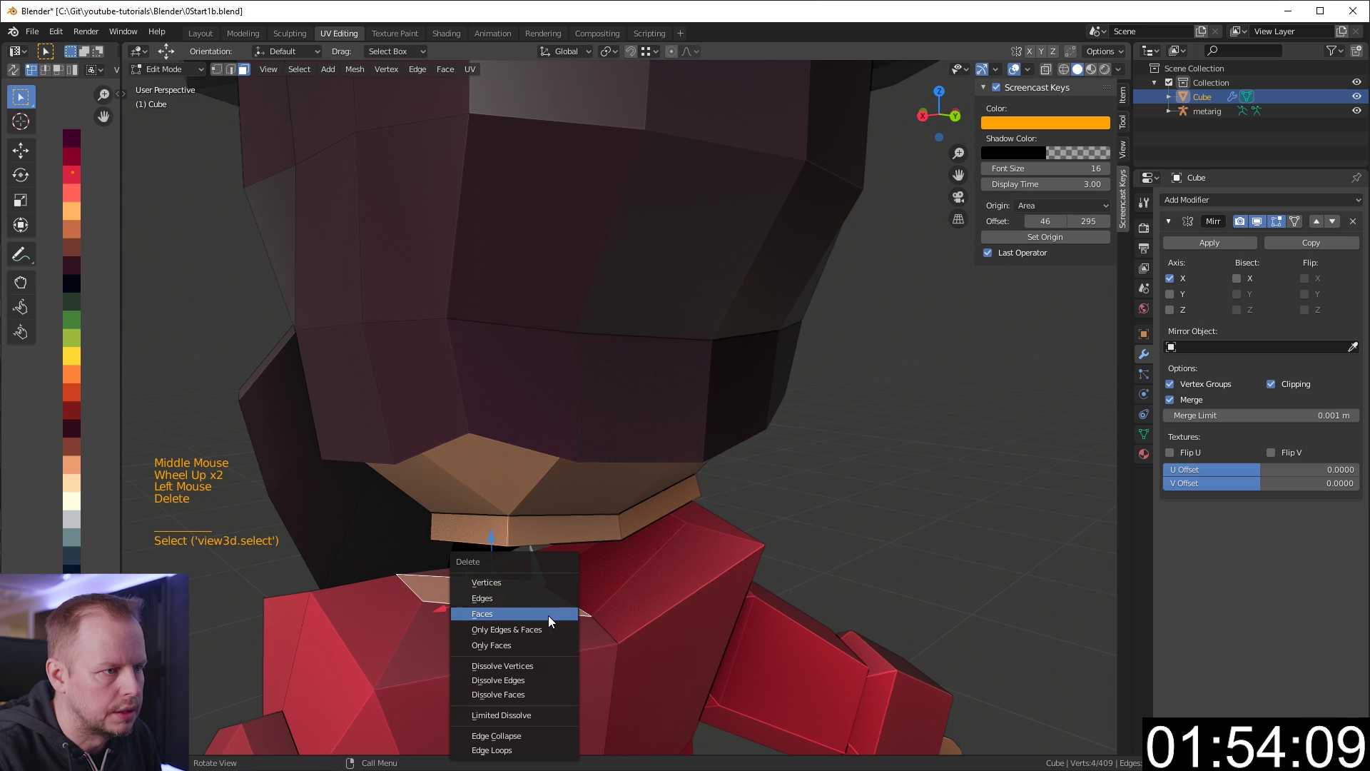
left_click(548, 615)
middle_click_drag(537, 620, 526, 573)
left_click(518, 586)
key("Delete")
left_click(514, 589)
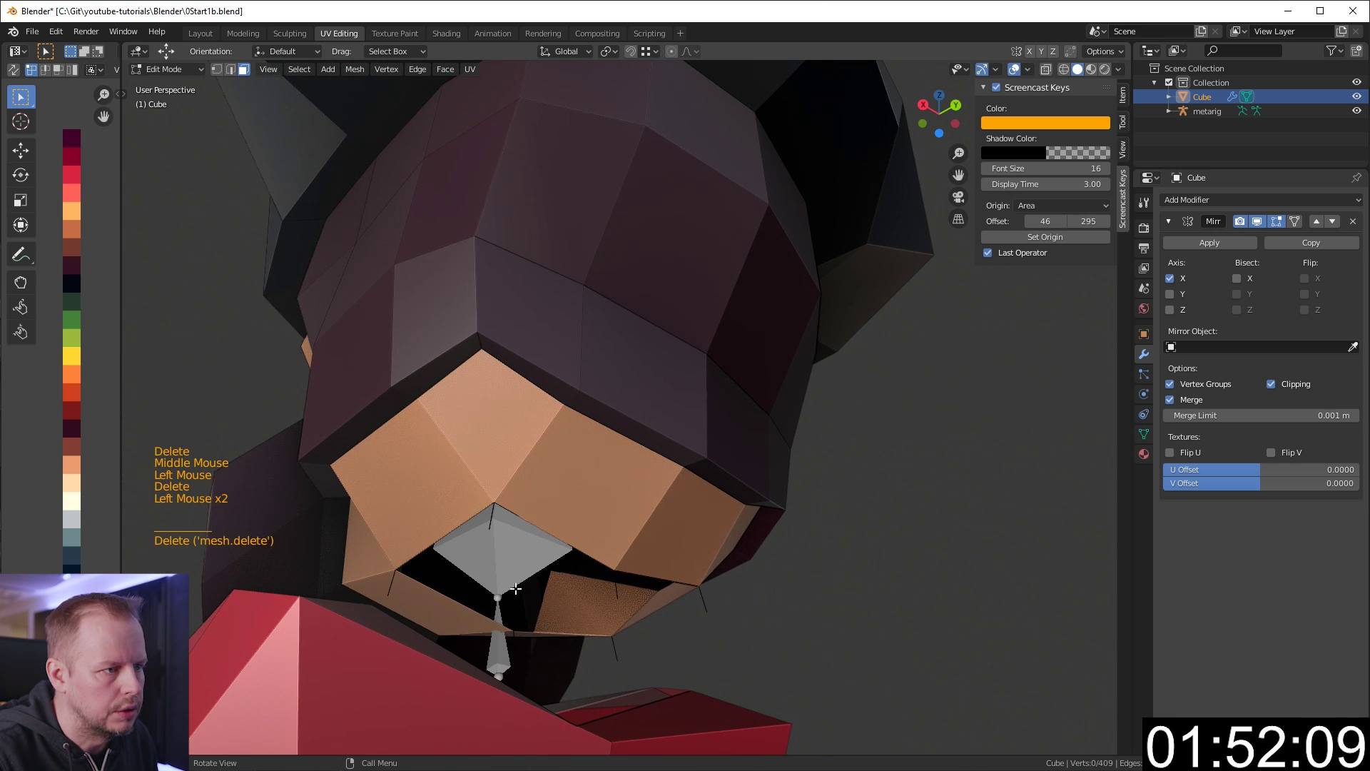
key("ctrl+z")
Delete the bottom face of the extruded neck to leave its lower end open.
left_click(524, 581)
key("Delete")
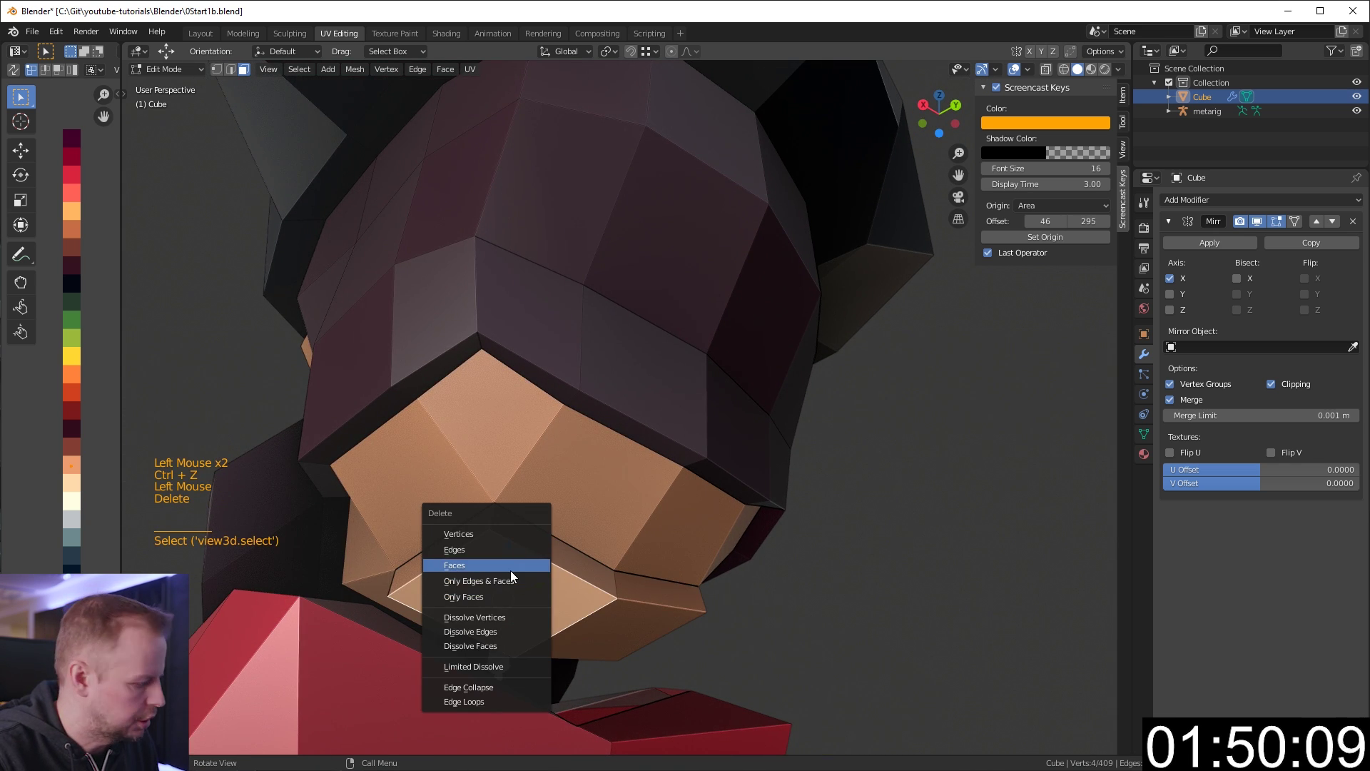
left_click(511, 571)
middle_click_drag(511, 571, 524, 560)
scroll(529, 554, "up", 2)
Move the centre vertex of the neck's open lower rim down onto the edge of the torso opening.
left_click(467, 574)
middle_click_drag(618, 482, 591, 541, "shift")
middle_click_drag(591, 540, 589, 589)
left_click(522, 661)
middle_click_drag(605, 637, 614, 549, "shift")
key("g")
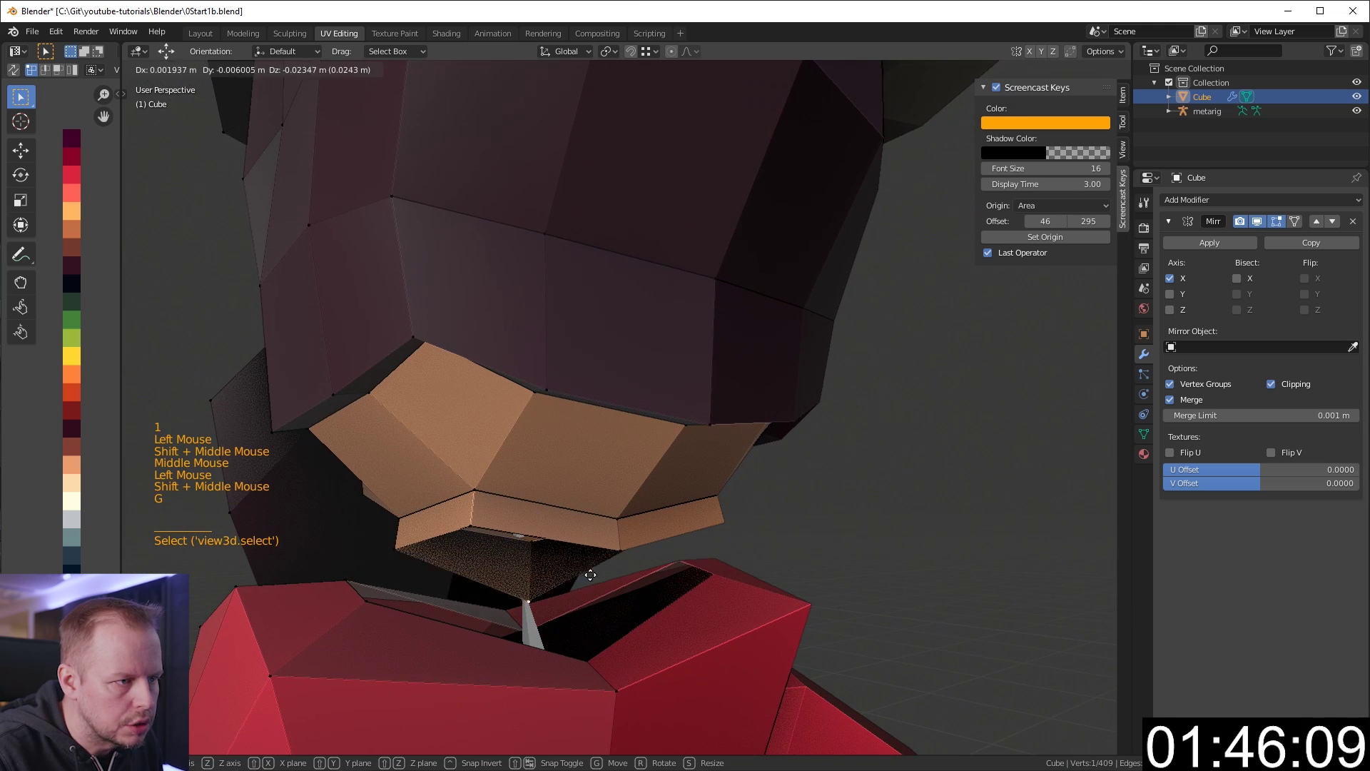
left_click(543, 627)
Move two more vertices of the neck's lower rim down onto the matching corners of the torso opening.
left_click(368, 600)
key("g")
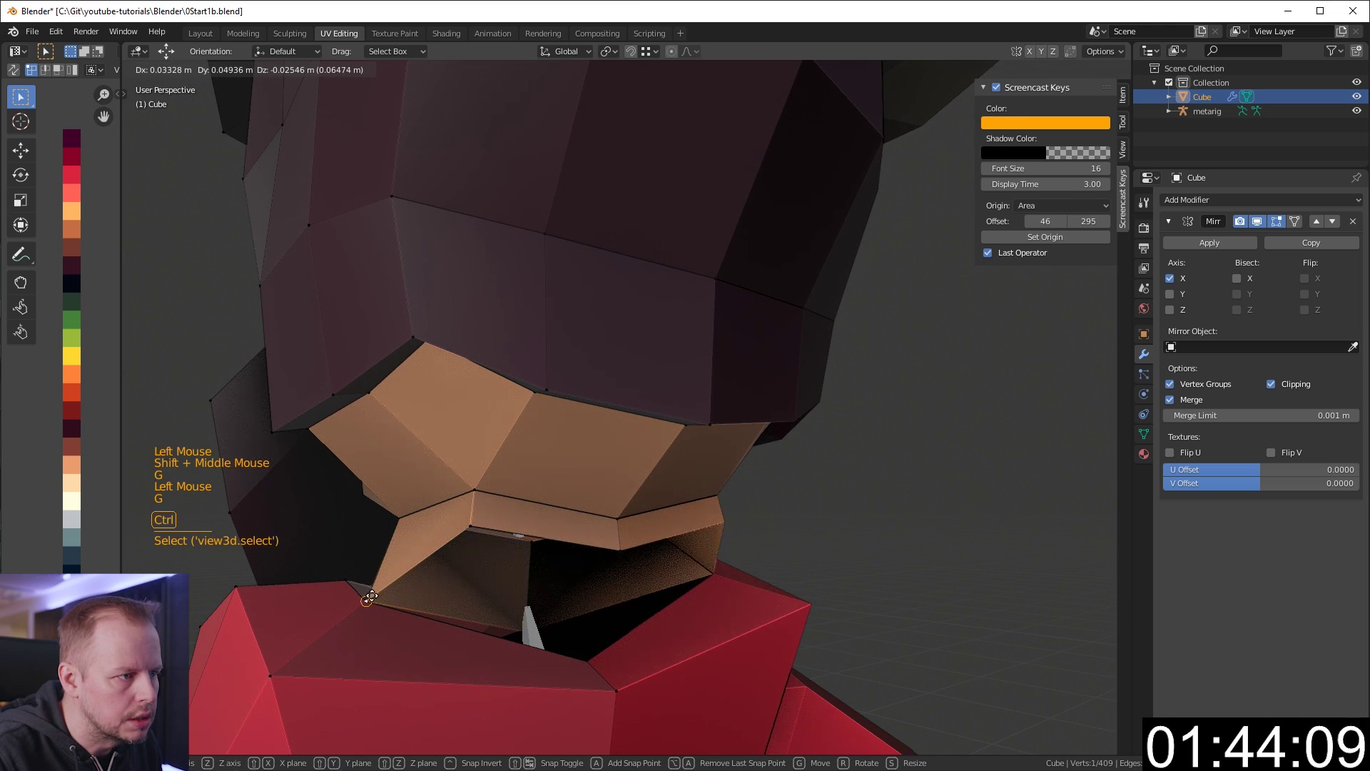
left_click(372, 590)
middle_click_drag(372, 590, 376, 653)
key("ctrl+z")
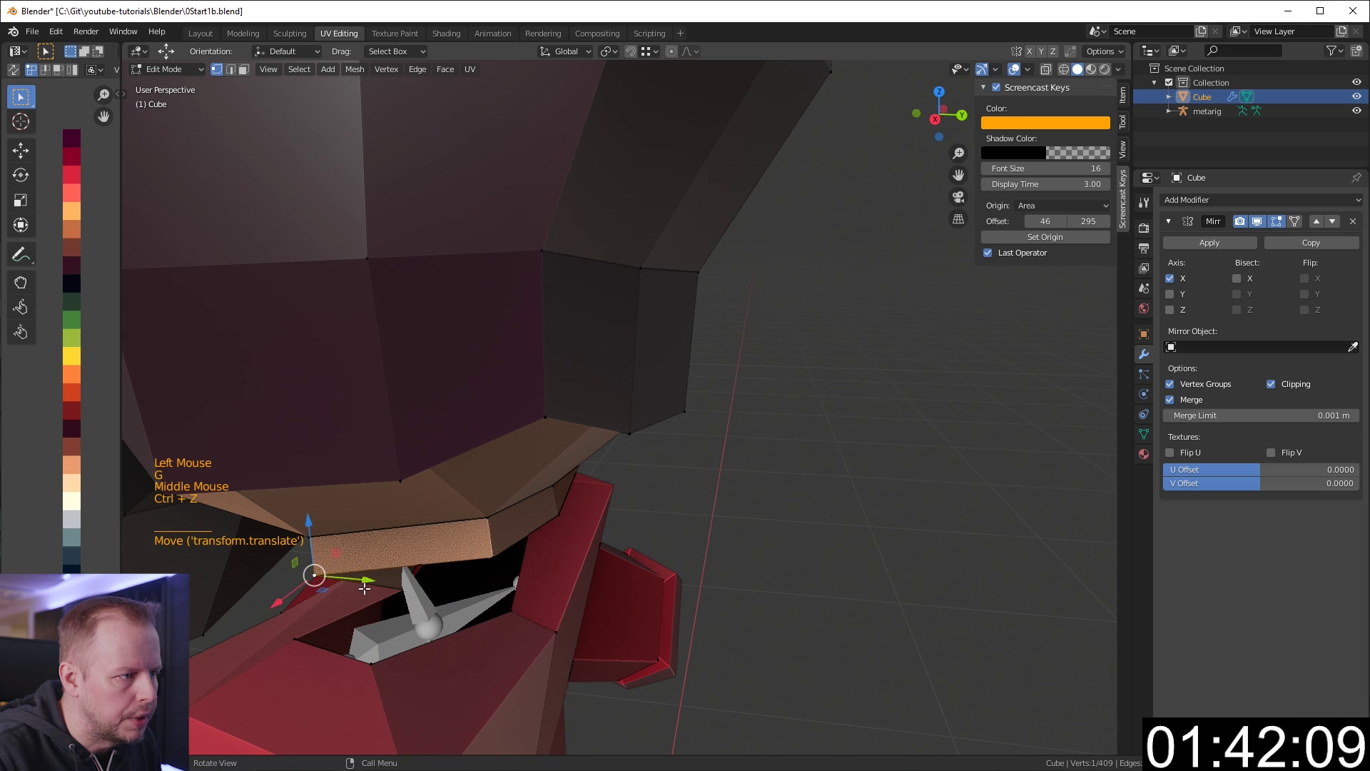
key("g")
left_click(313, 644, "ctrl")
left_click(499, 555)
key("g")
left_click(379, 662, "ctrl")
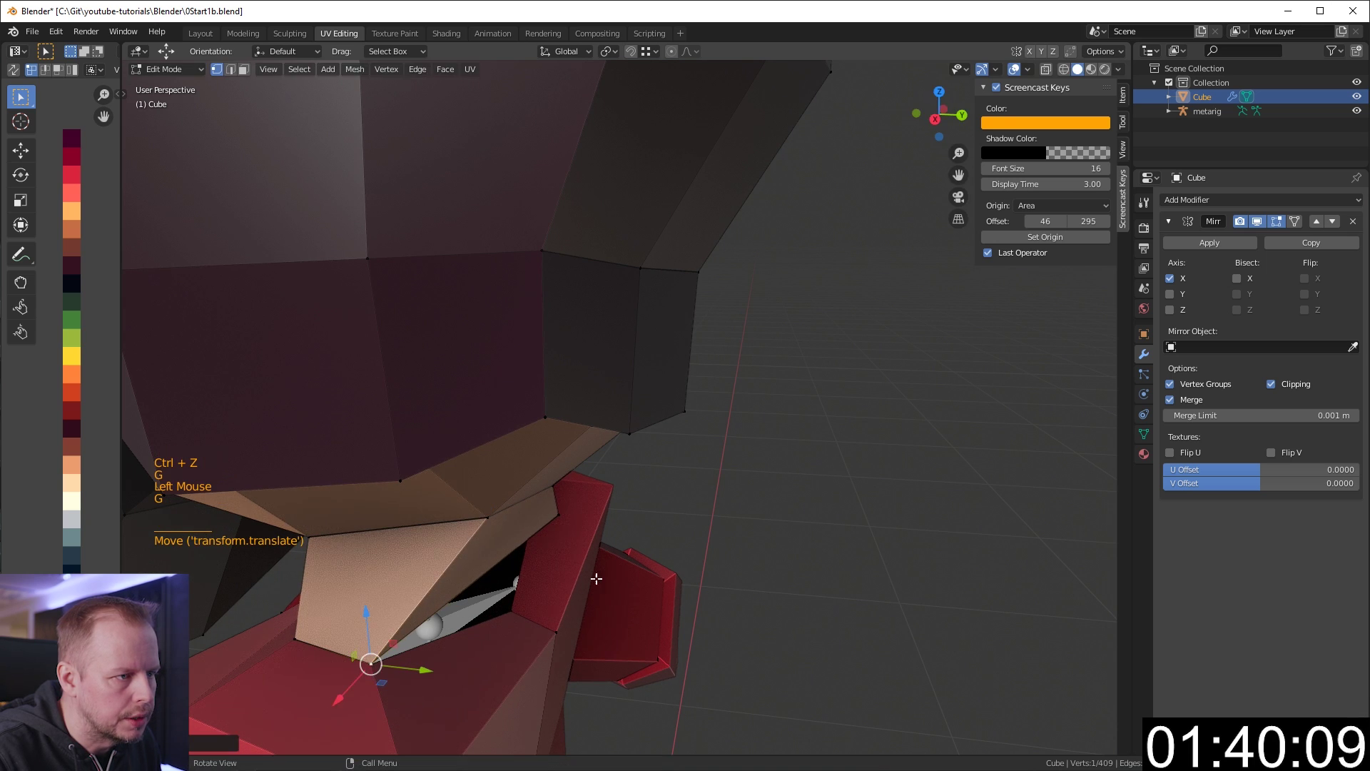
Move the remaining corner vertices of the neck's lower rim onto the edge of the torso opening.
middle_click_drag(599, 578, 546, 551)
left_click(574, 622)
key("g")
middle_click_drag(553, 627, 667, 587)
scroll(666, 588, "down", 1)
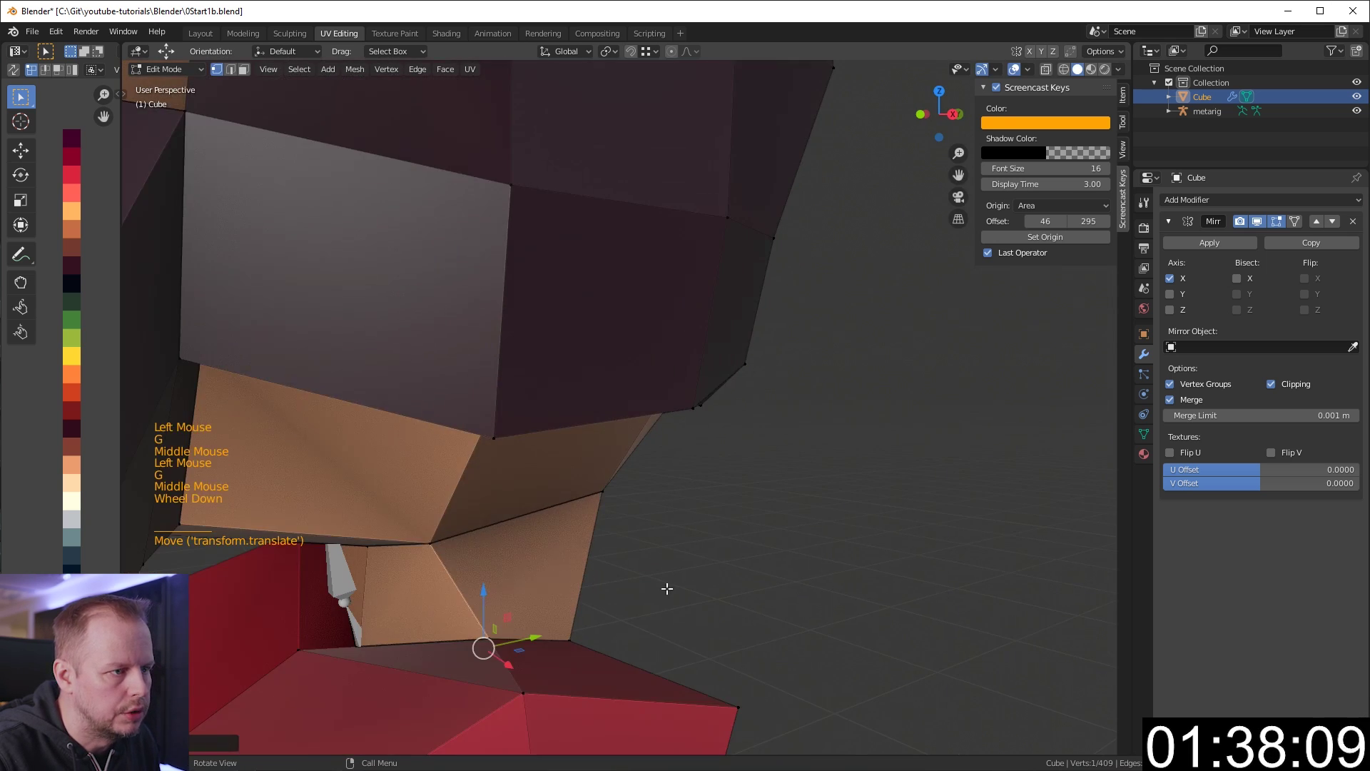
Merge the whole mesh's vertices by distance to weld the neck to the torso, and clear the selection.
key("a")
key("alt+m")
left_click(612, 565)
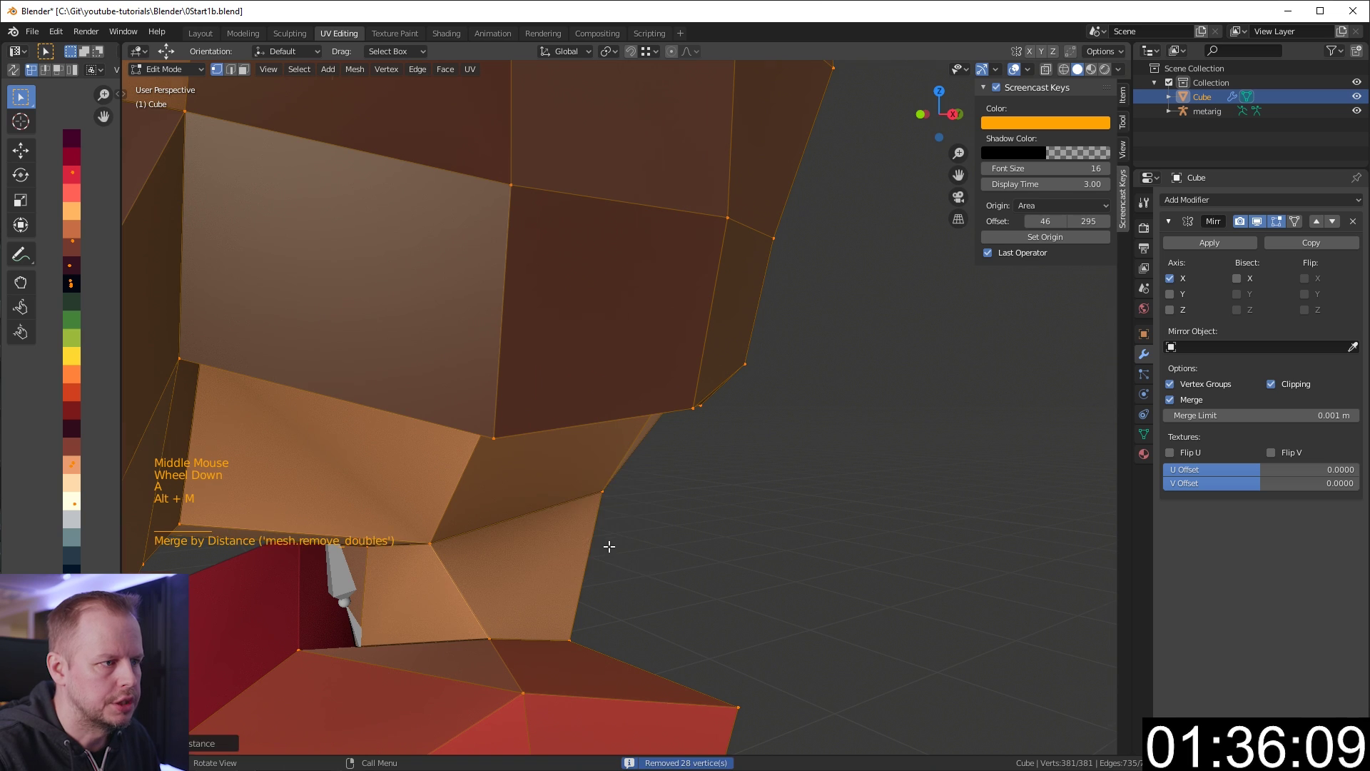
scroll(606, 544, "down", 4)
scroll(606, 544, "up", 1)
scroll(606, 545, "down", 3)
key("a")
key("a")
key("a")
middle_click_drag(606, 545, 639, 400, "shift")
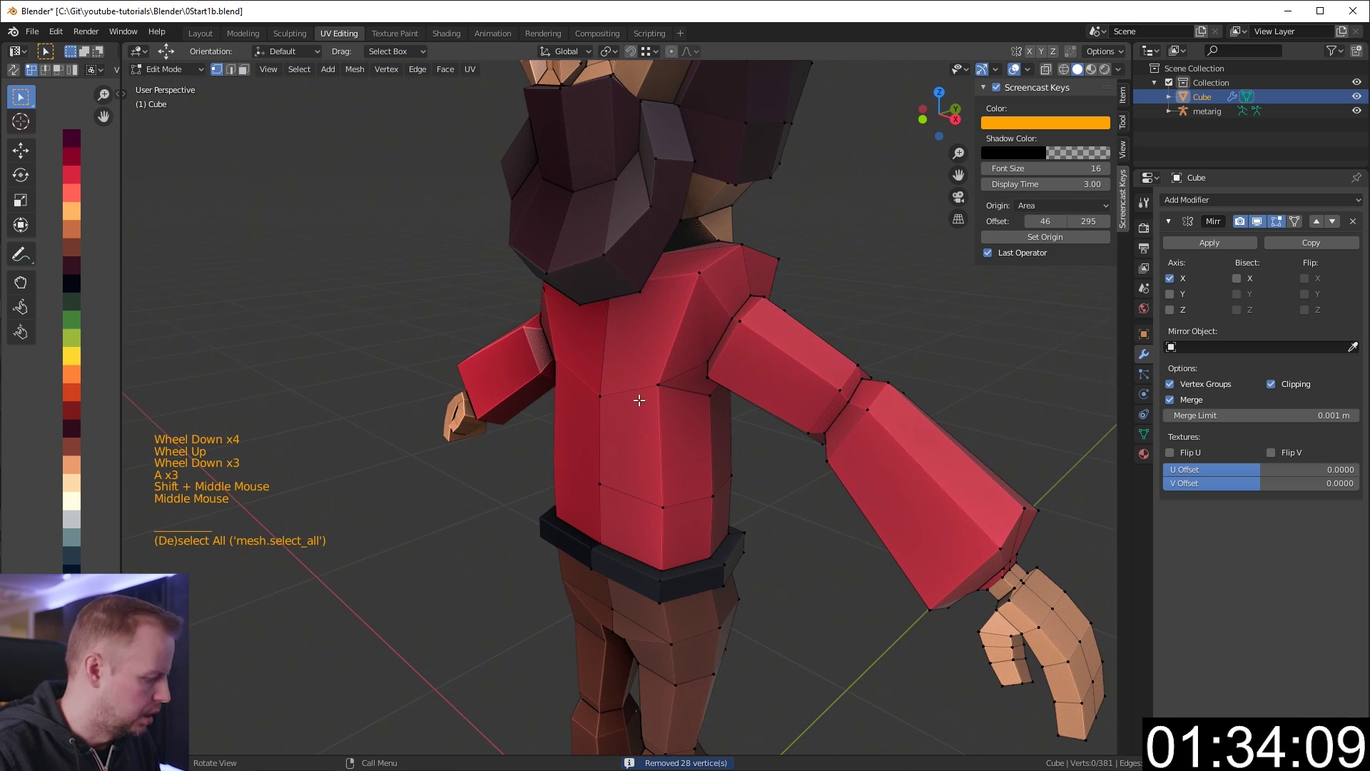
Add a vertical loop cut beside the mirror seam, running through the beard, torso front and belt.
left_click(613, 484)
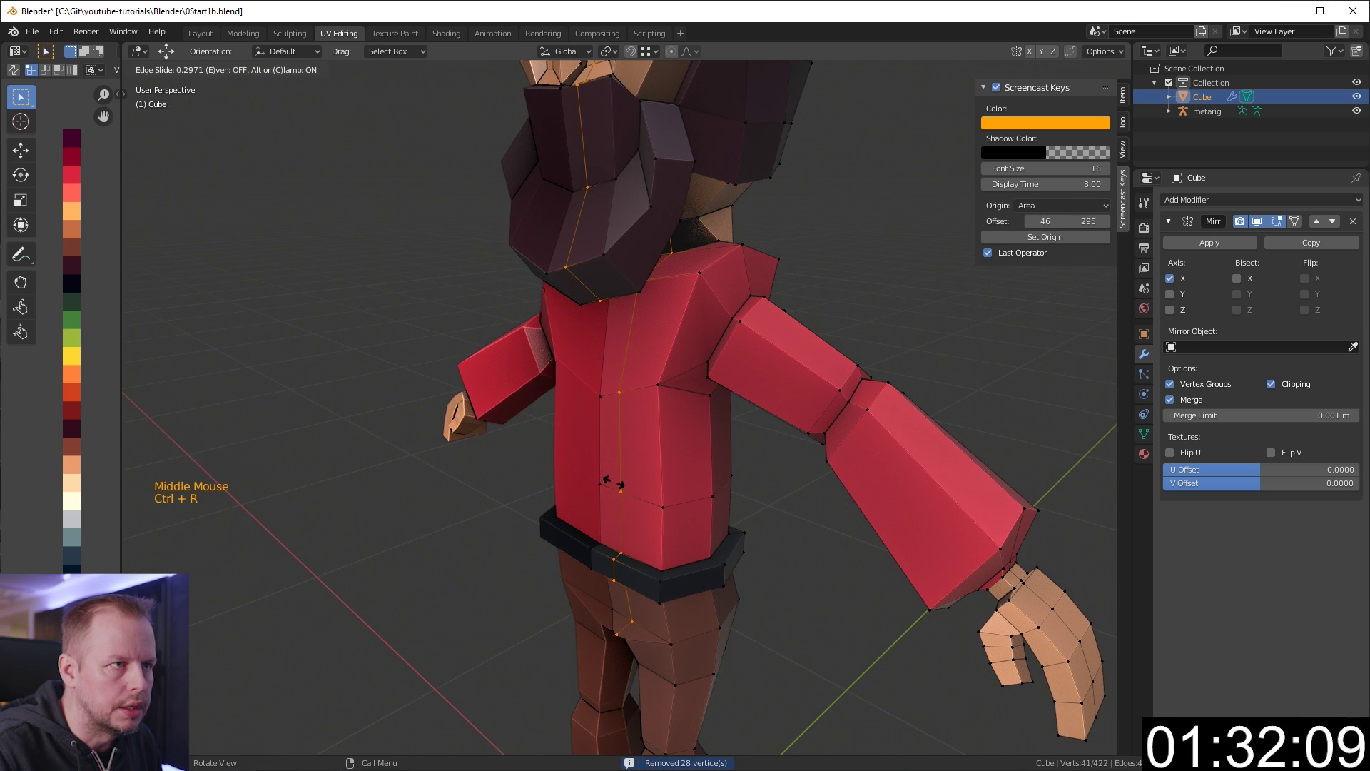
left_click(613, 483)
middle_click_drag(612, 482, 739, 452)
scroll(739, 437, "up", 3)
Select the belt faces next to the front centre and extrude them outward along their normals to form a buckle block.
key("3")
left_click(669, 537)
left_click(669, 548)
left_click(657, 569, "shift")
left_click(666, 465, "shift")
key("alt+e")
left_click(733, 452)
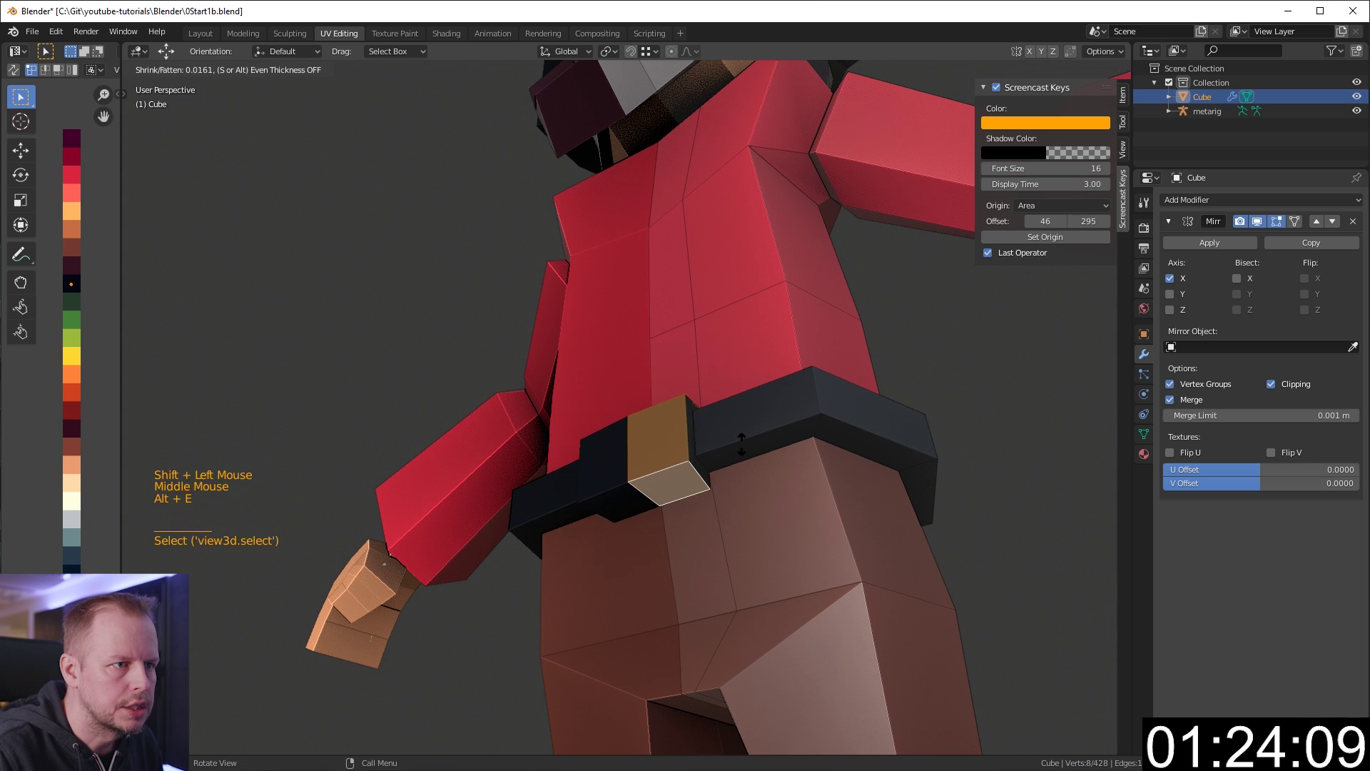
left_click(740, 444)
Inset the buckle's front face and extrude it inward to make a recess inside the frame.
middle_click_drag(740, 443, 740, 476)
left_click(677, 474)
key("i")
left_click(750, 460)
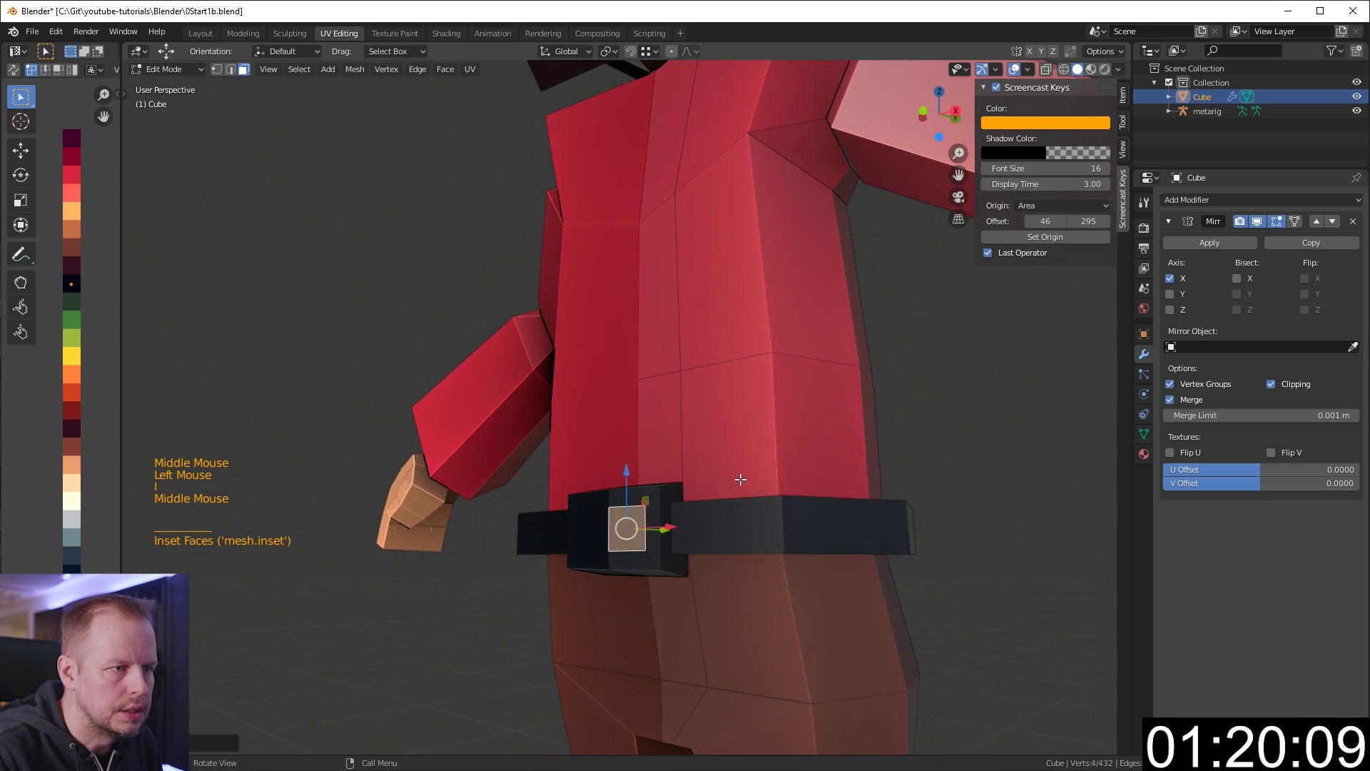
key("e")
left_click(765, 471)
Grow the selection to the buckle frame without its recess, move its UVs onto the orange palette swatch, and deselect everything.
key("ctrl+KP_Add")
key("ctrl+KP_Add")
key("ctrl+KP_Add")
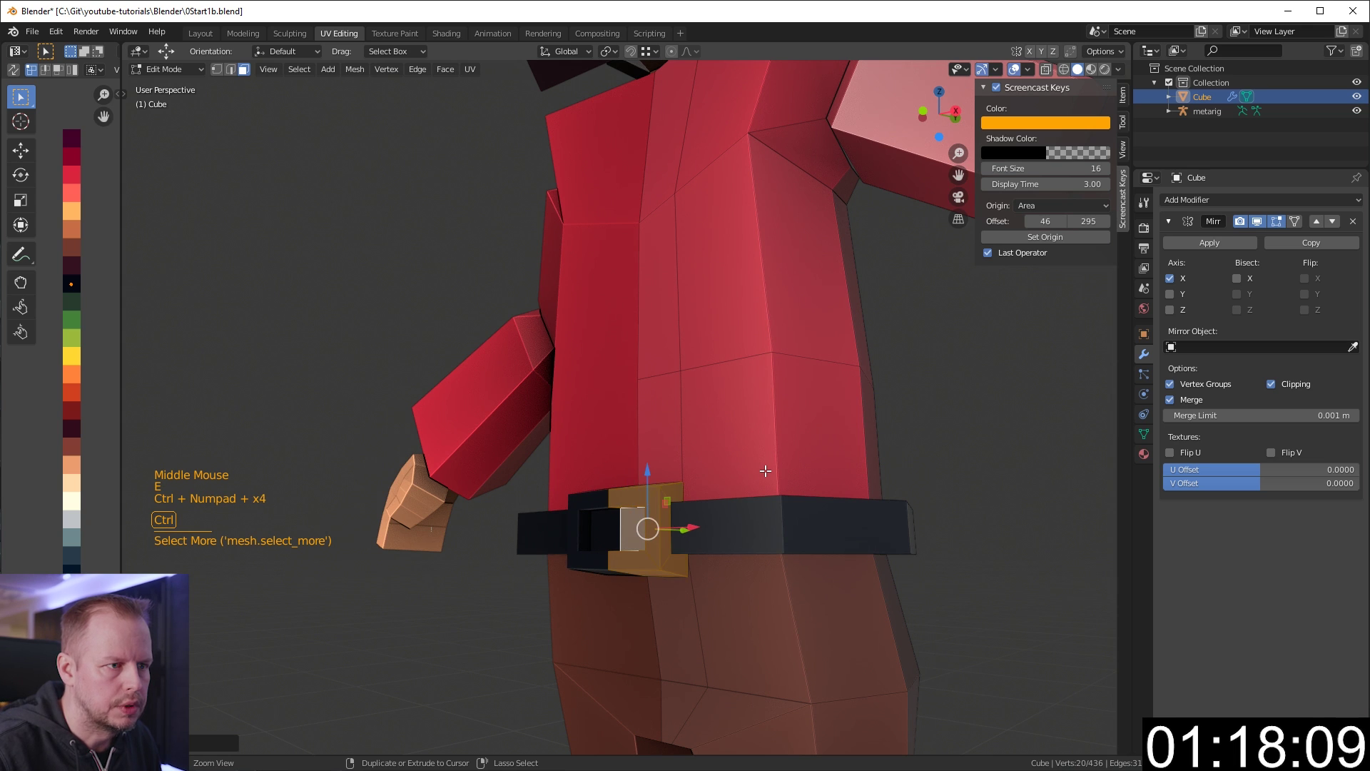
key("g")
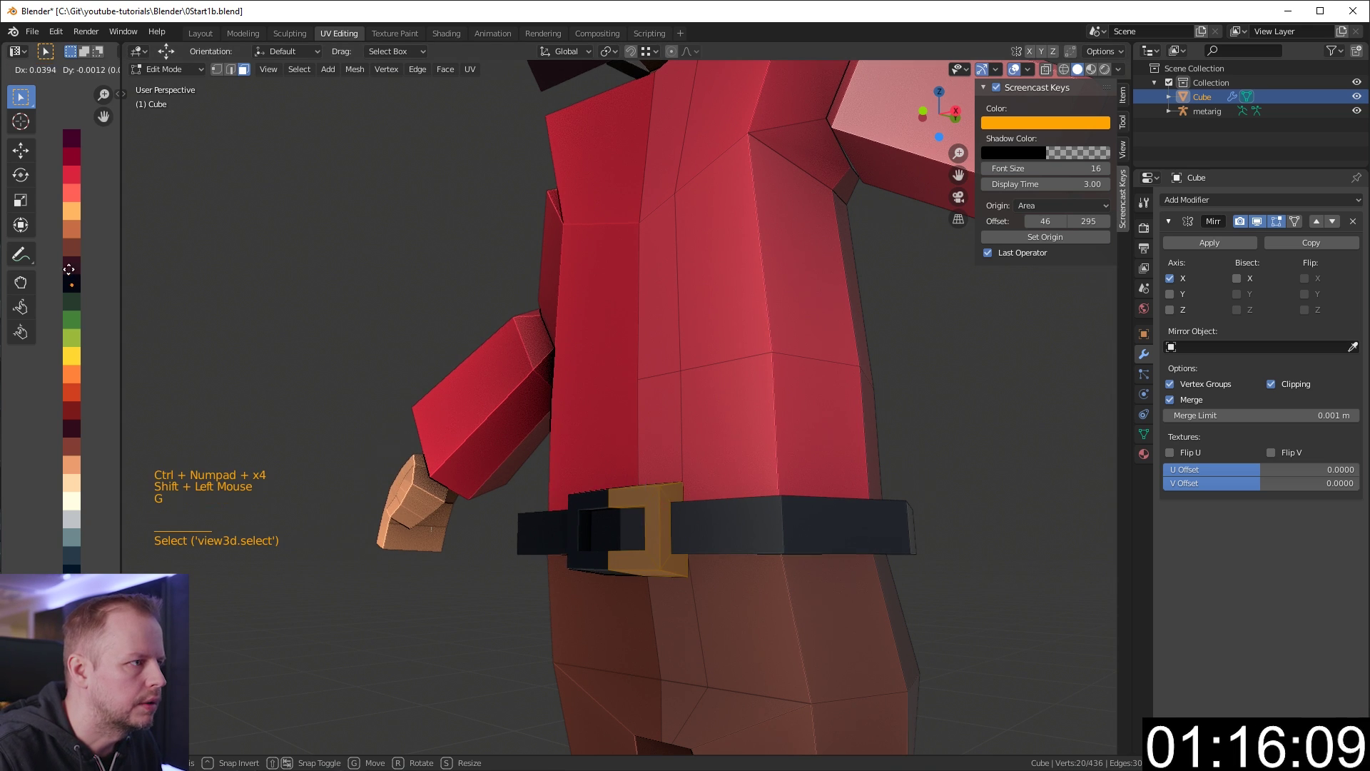
left_click(72, 367)
scroll(678, 428, "down", 3)
key("a")
key("a")
key("a")
scroll(864, 431, "up", 2)
Add a loop cut around the underside of the belt and select the inner strip faces on one side.
middle_click_drag(678, 428, 655, 405)
key("2")
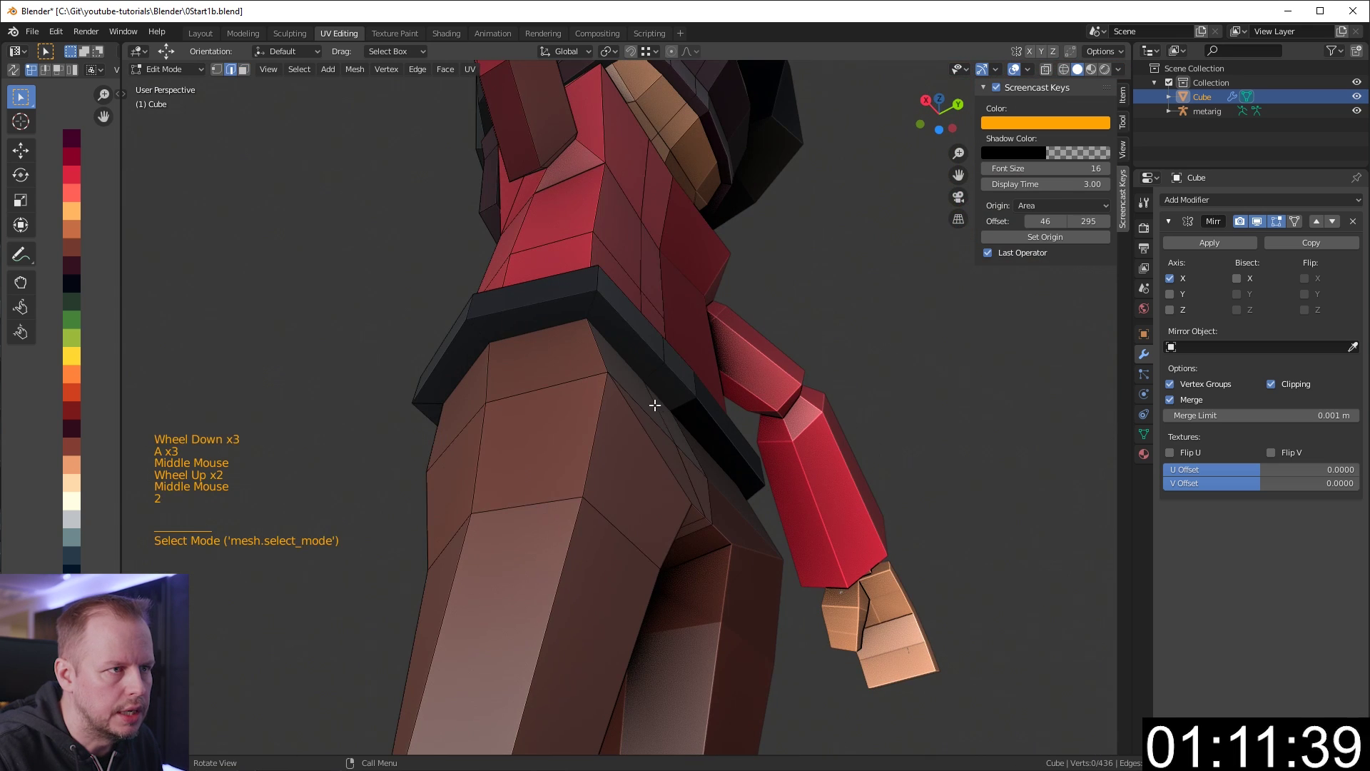
left_click(595, 312)
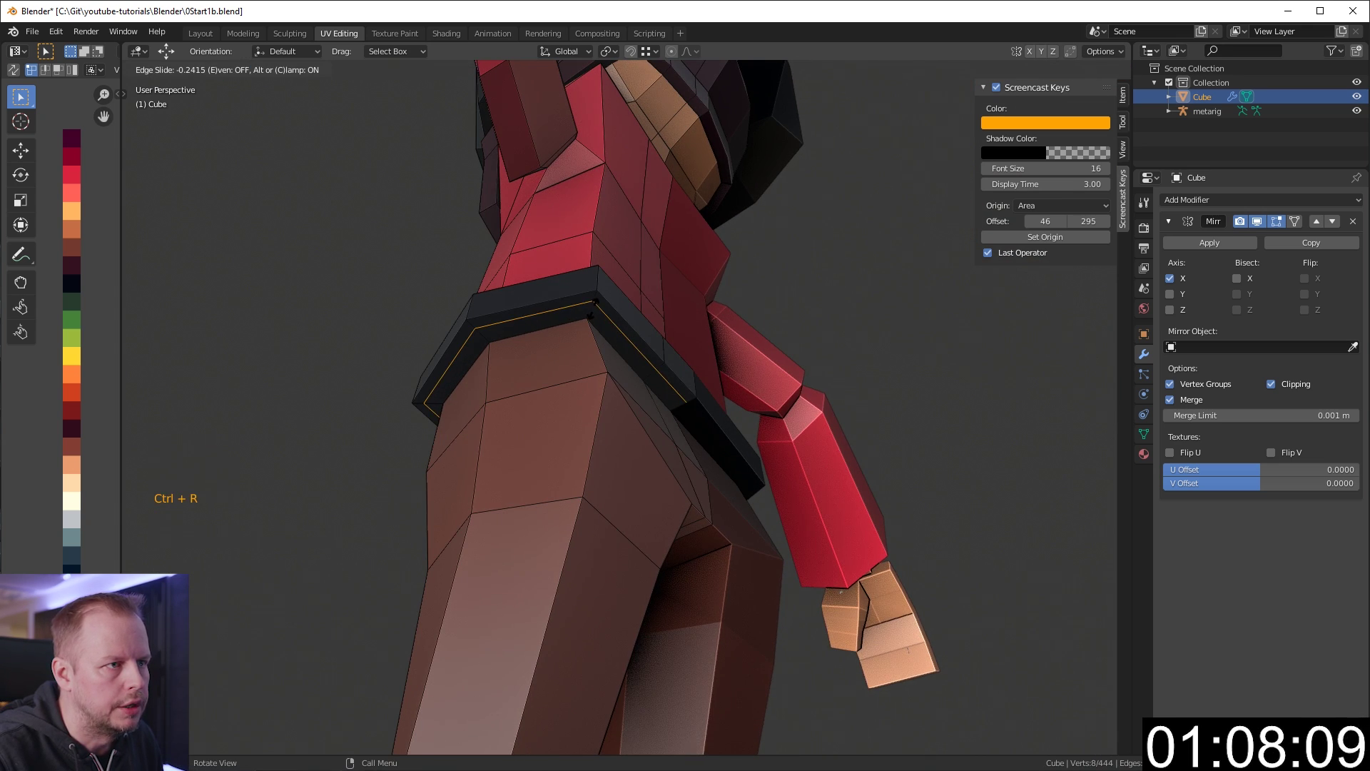
key("3")
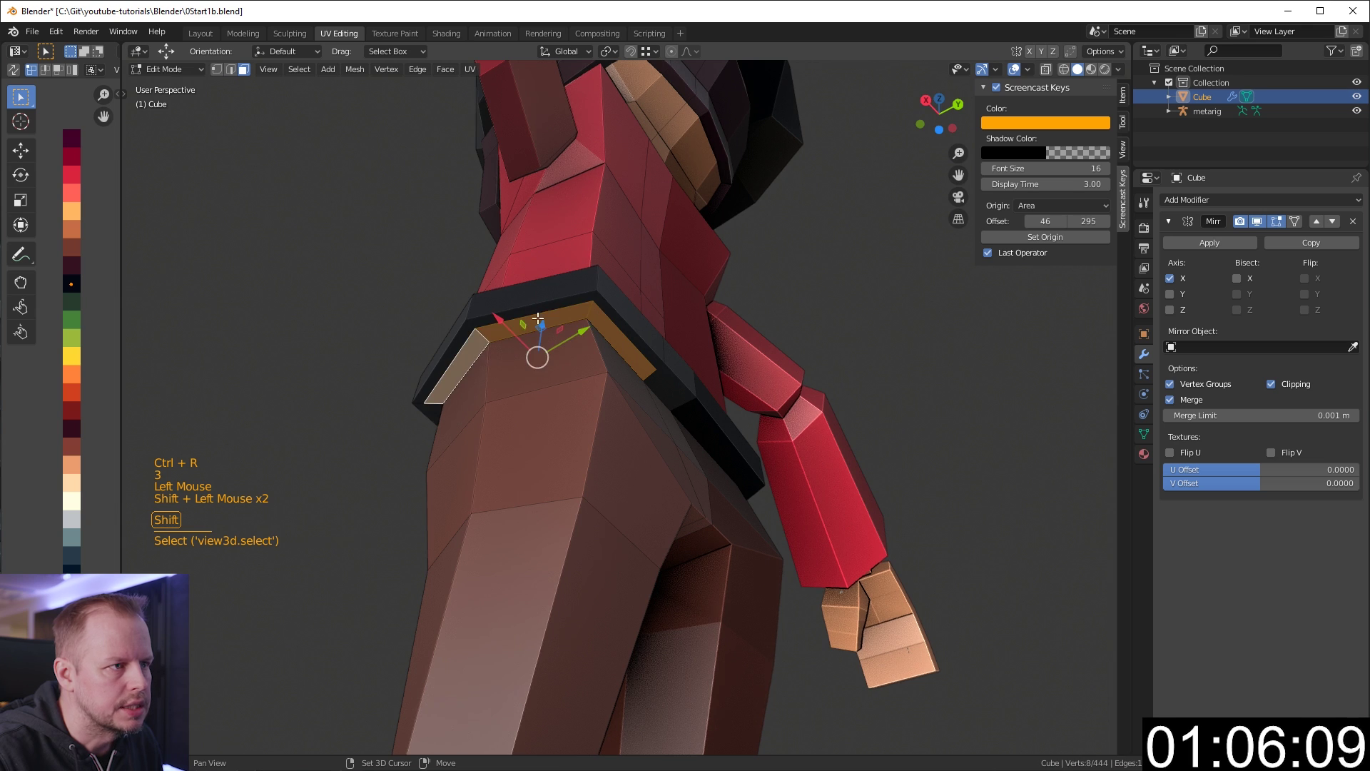
middle_click_drag(538, 318, 598, 343)
key("e")
left_click(629, 443)
key("g")
mouse_move(630, 443)
middle_mouse_down()
mouse_move(716, 450)
mouse_move(657, 416)
mouse_move(615, 427)
middle_mouse_up()
left_click(758, 474)
key("g")
left_click(624, 420)
key("ctrl+z")
key("ctrl+z")
key("ctrl+z")
key("ctrl+z")
key("ctrl+z")
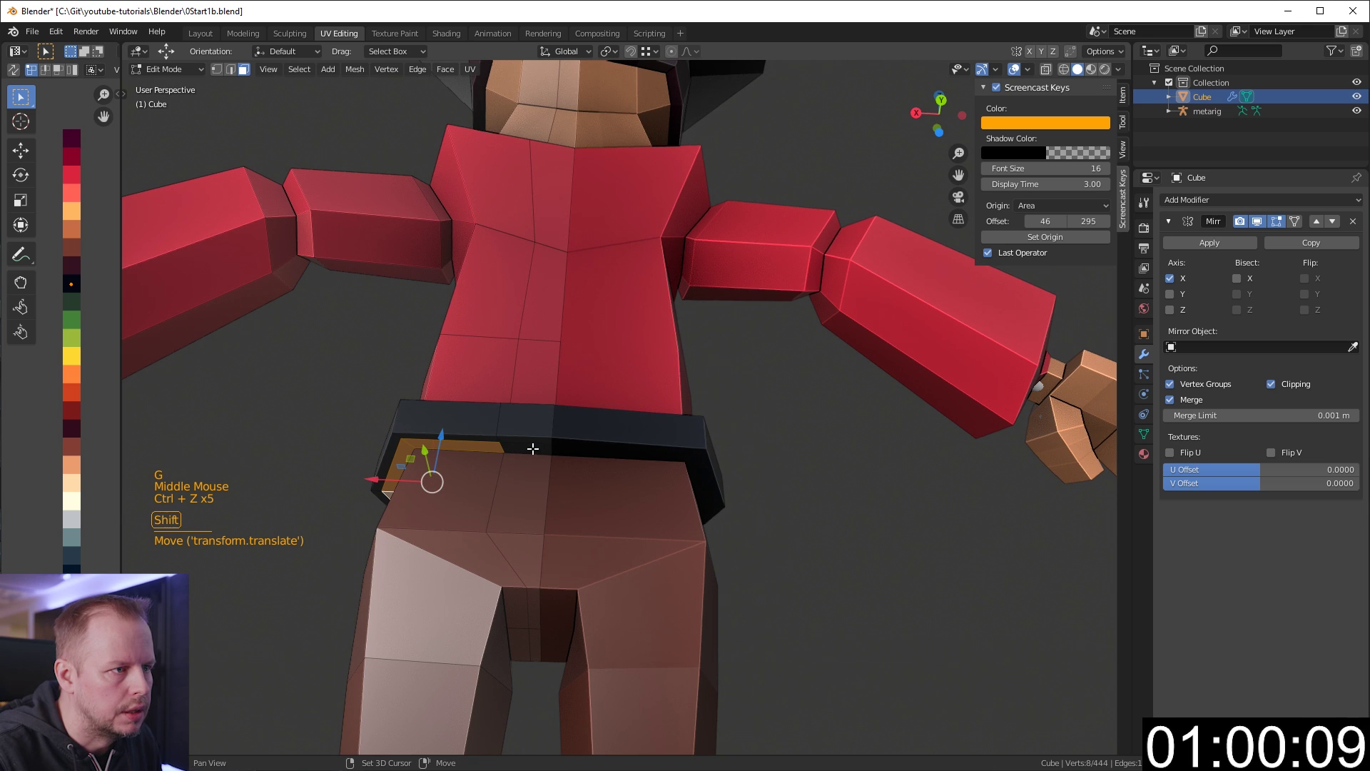
Add the rear underside face of the belt to the selection and extrude the strip down and outward into coat tails.
left_click(534, 448, "shift")
middle_click_drag(534, 448, 643, 520)
key("e")
key("g")
left_click(608, 560)
key("g")
left_click(711, 534)
middle_click_drag(737, 523, 856, 400)
Rotate, move and scale the lower end of the coat tails so they flare away from the legs.
key("r")
left_click(746, 512)
key("g")
left_click(744, 513)
key("g")
left_click(669, 481)
scroll(759, 495, "down", 1)
key("g")
key("s")
left_click(826, 407)
Grow the selection over the coat tails, scale their UVs to 0, move them onto the red palette swatch, and deselect everything.
key("ctrl+KP_Add")
key("g")
key("s")
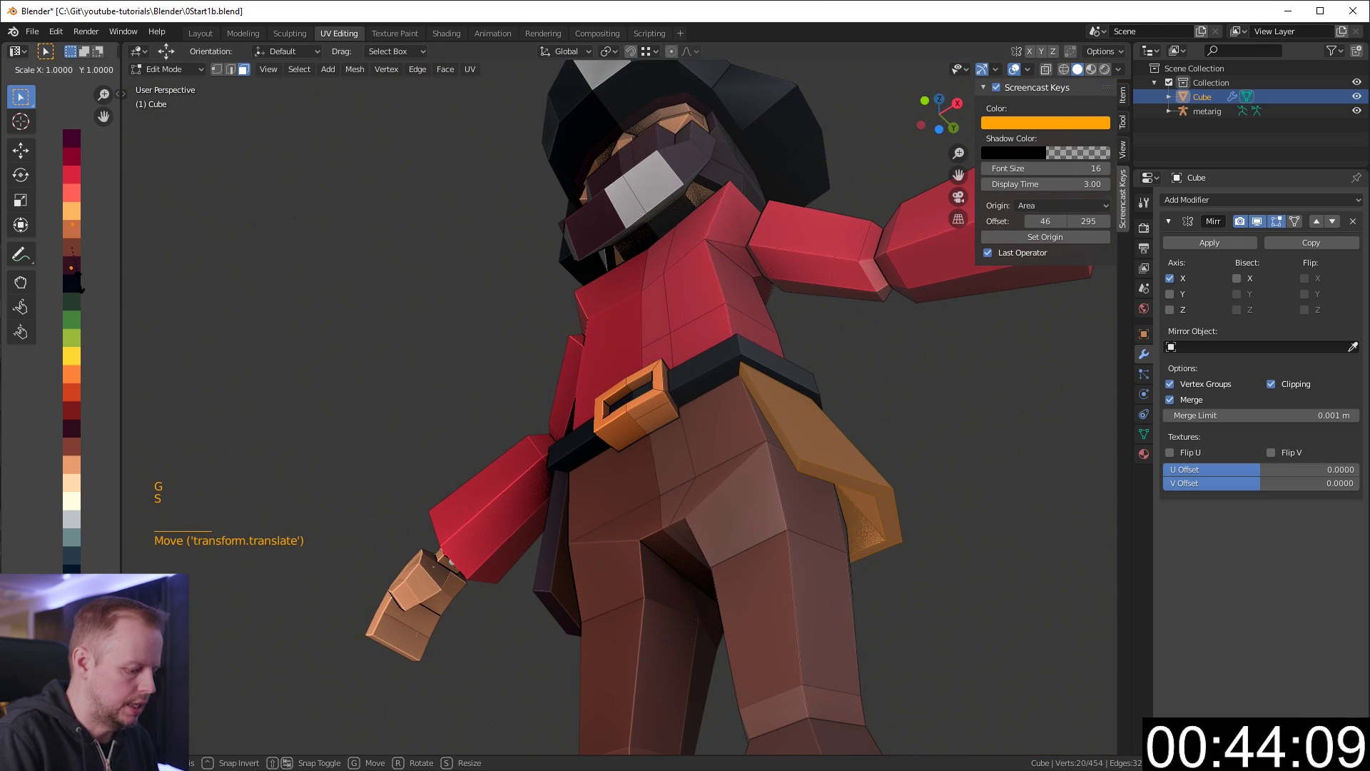
key("0")
key("g")
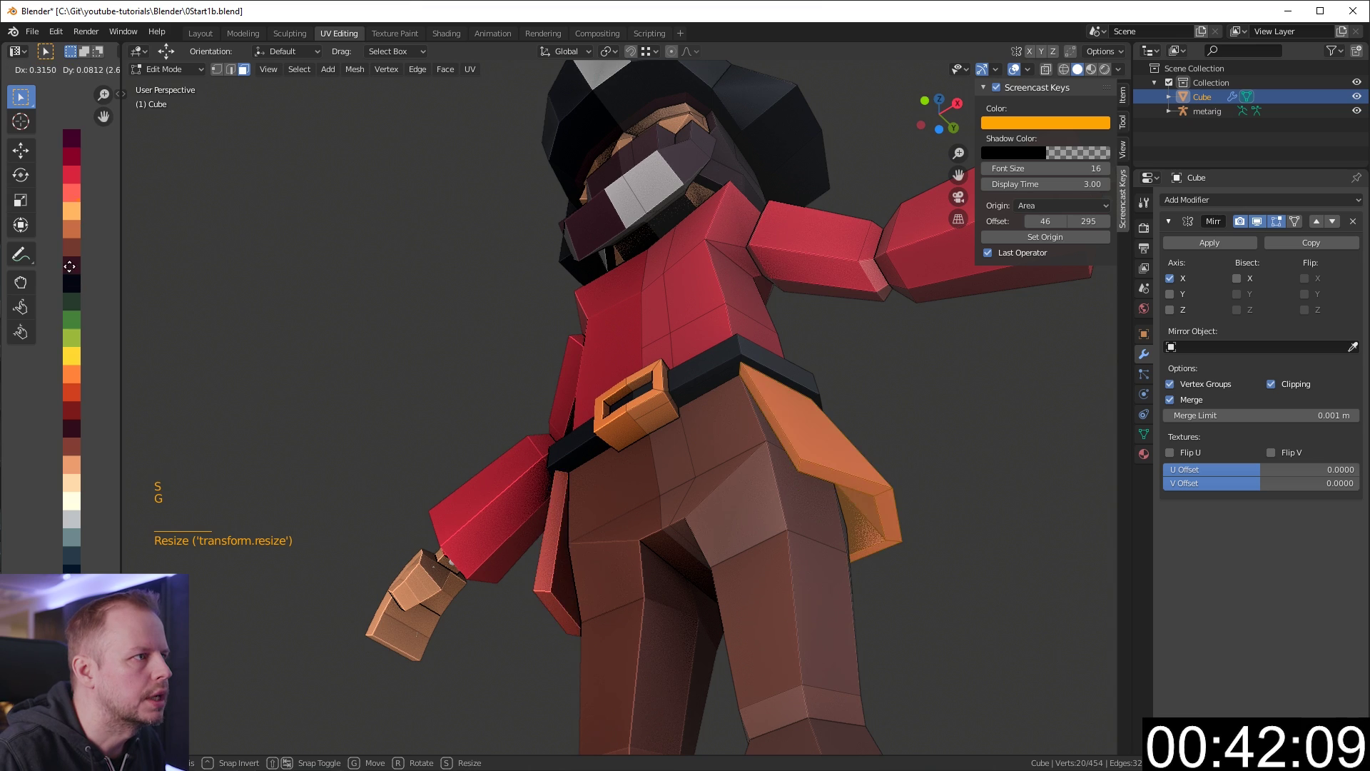
left_click(65, 239)
scroll(729, 363, "down", 2)
key("a")
key("a")
key("a")
middle_click_drag(728, 364, 676, 370)
Move the vertical edge on the torso front away from the mirror seam to widen the front faces.
key("2")
left_click(669, 383)
key("g")
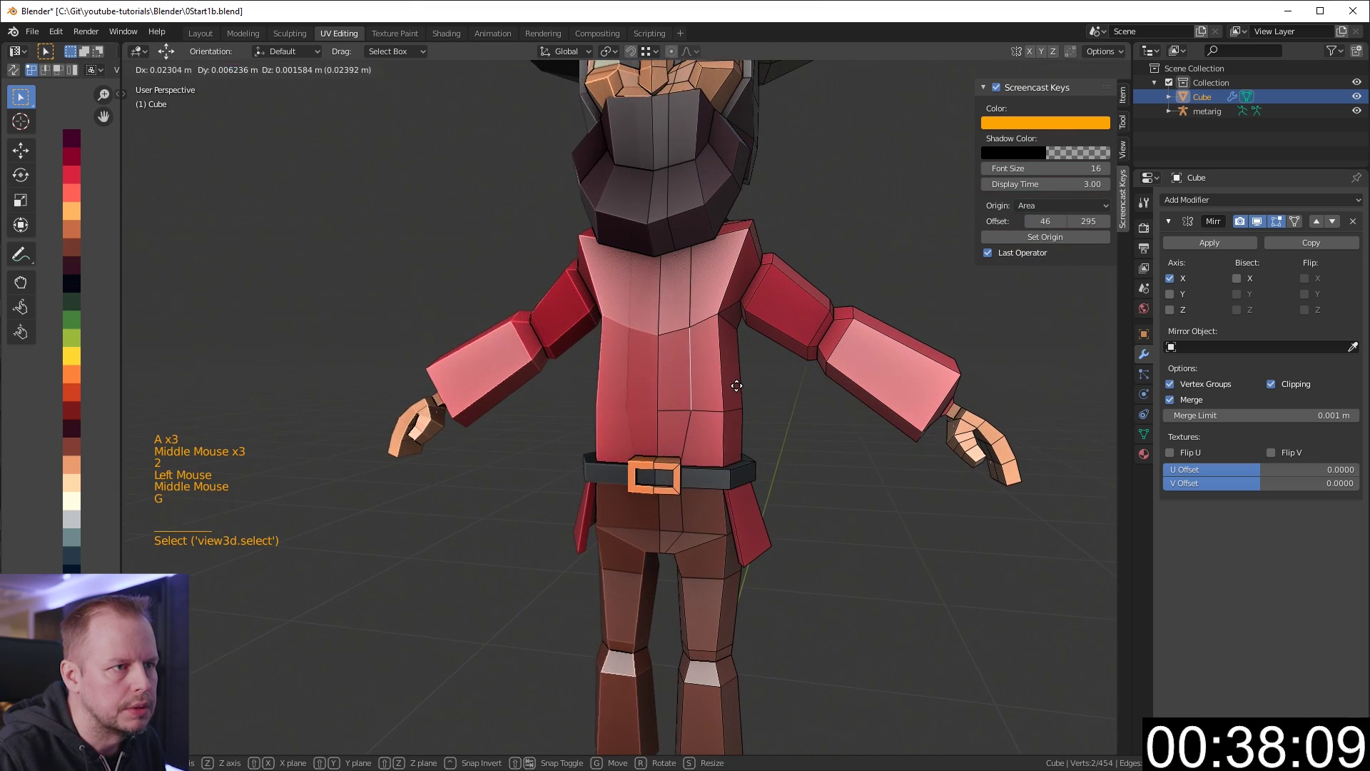
left_click(691, 372)
key("g")
middle_click_drag(759, 415, 821, 410)
Select the torso face beside the front centre and adjust its position.
key("3")
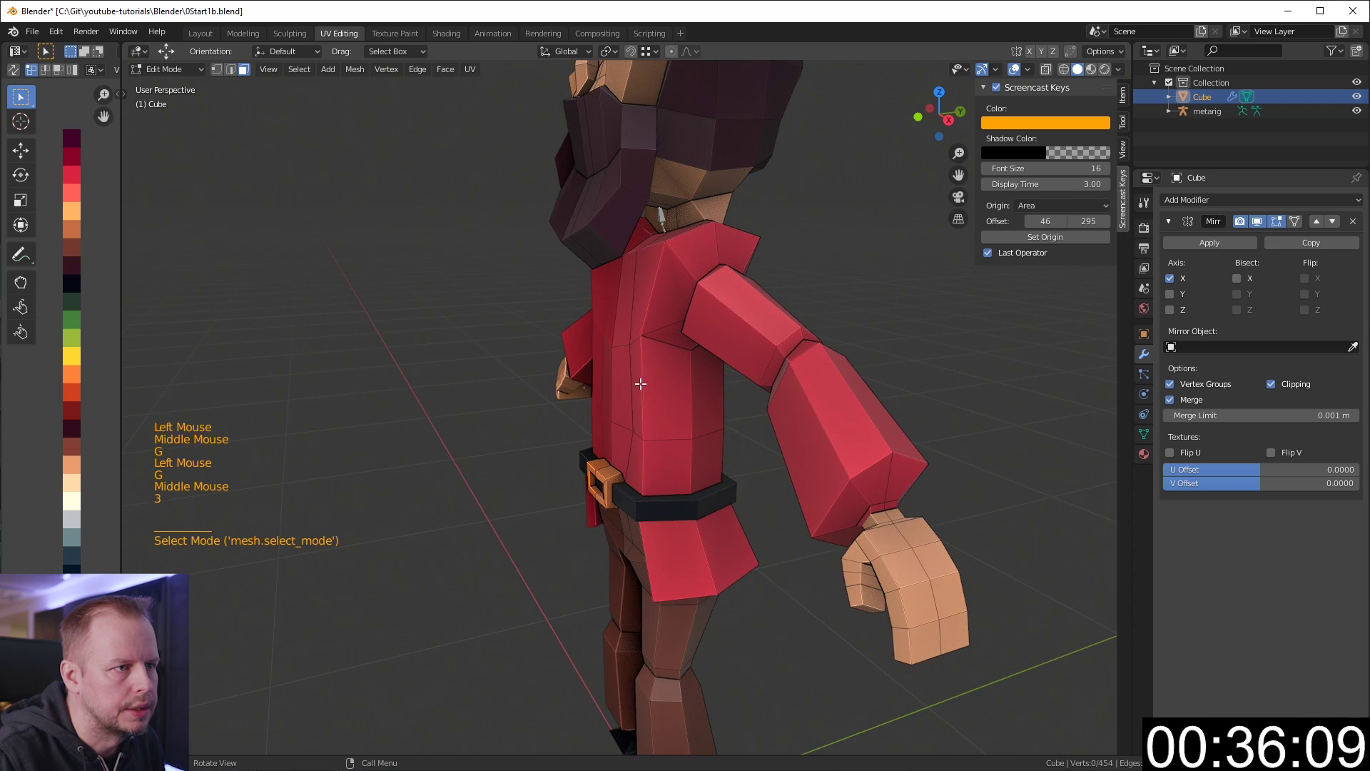
left_click(628, 385)
key("g")
middle_click_drag(918, 367, 586, 390)
left_click(869, 370)
Move the middle, lower and upper edges of the vertical loop on the torso's back to shape the back.
key("2")
left_click(558, 388)
key("g")
left_click(550, 387)
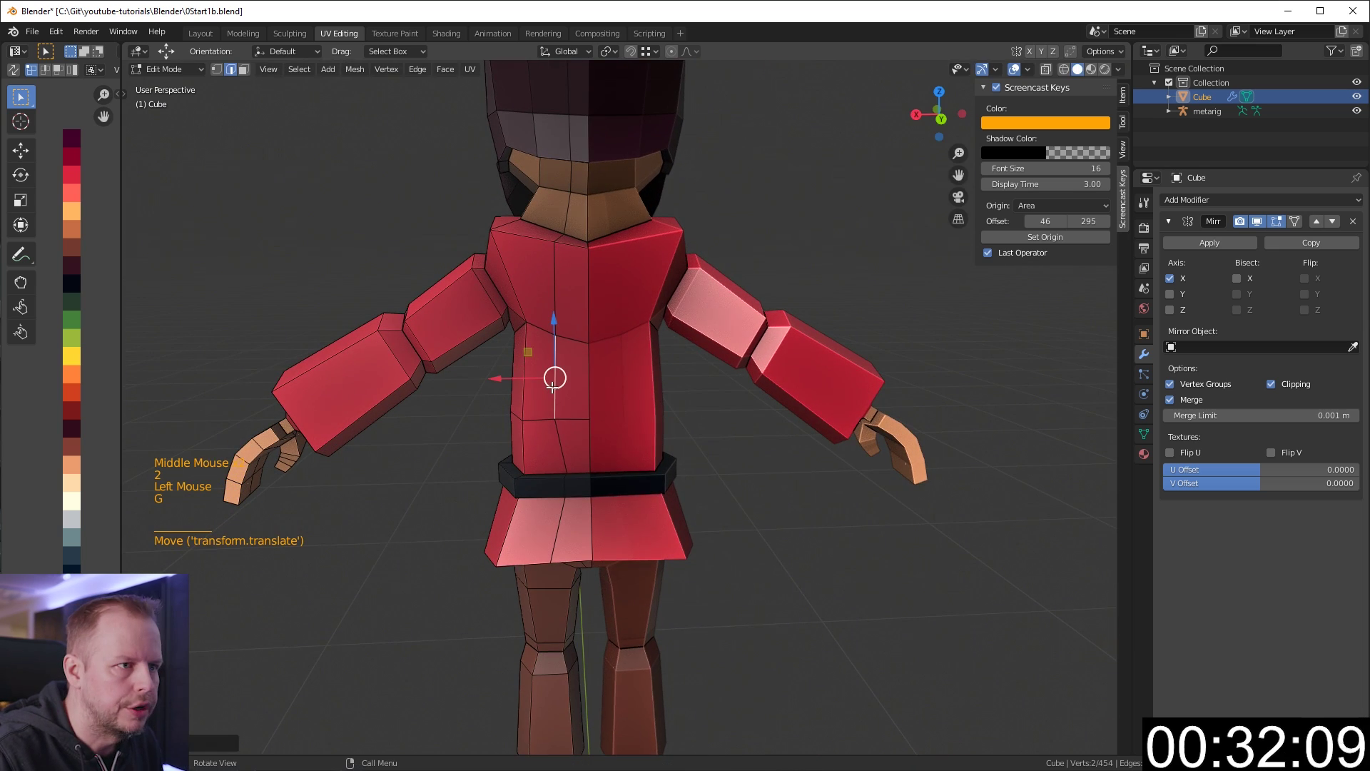
left_click(559, 427)
key("g")
left_click(558, 424)
left_click(552, 297)
key("g")
left_click(548, 297)
middle_click_drag(548, 297, 618, 297)
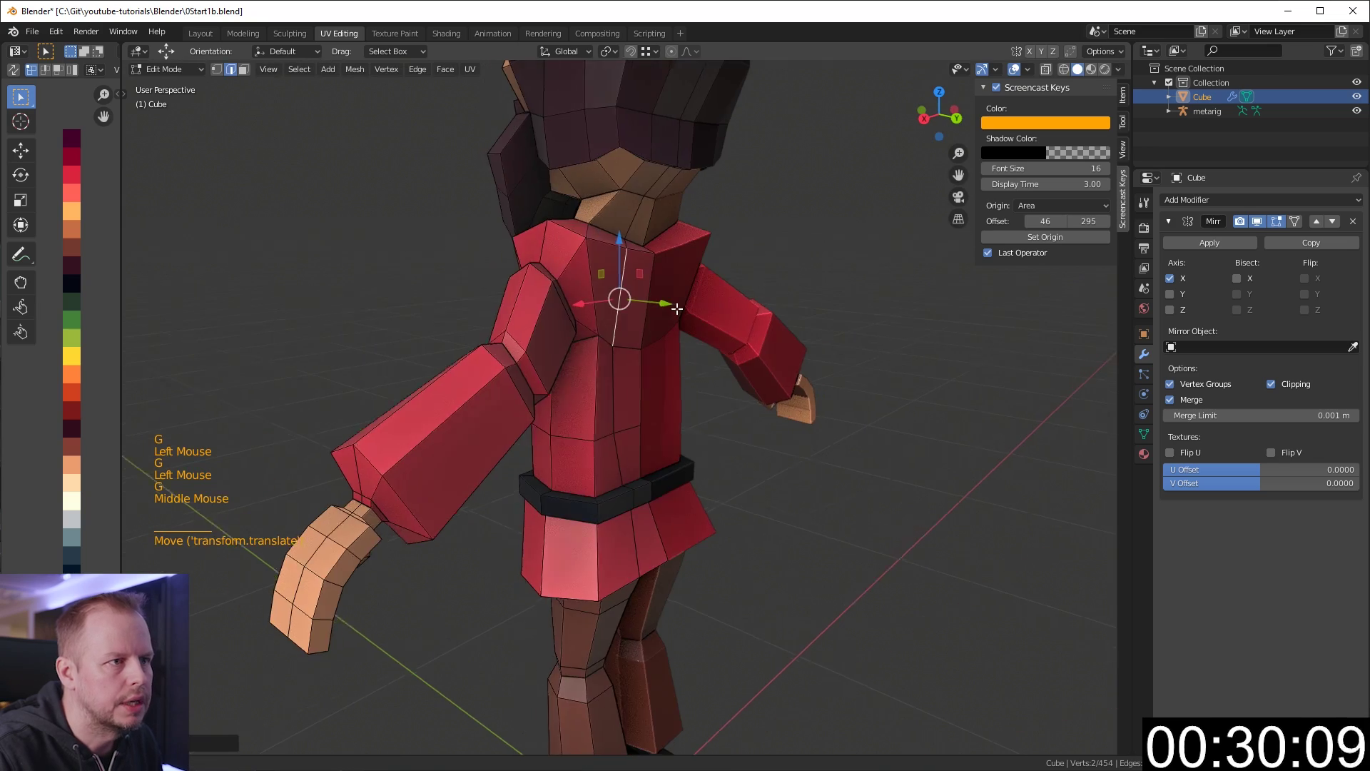
Deselect everything and return the character mesh to Object Mode.
key("a")
key("a")
key("a")
middle_click_drag(679, 371, 835, 371)
scroll(835, 370, "down", 1)
middle_click_drag(906, 396, 927, 376, "shift")
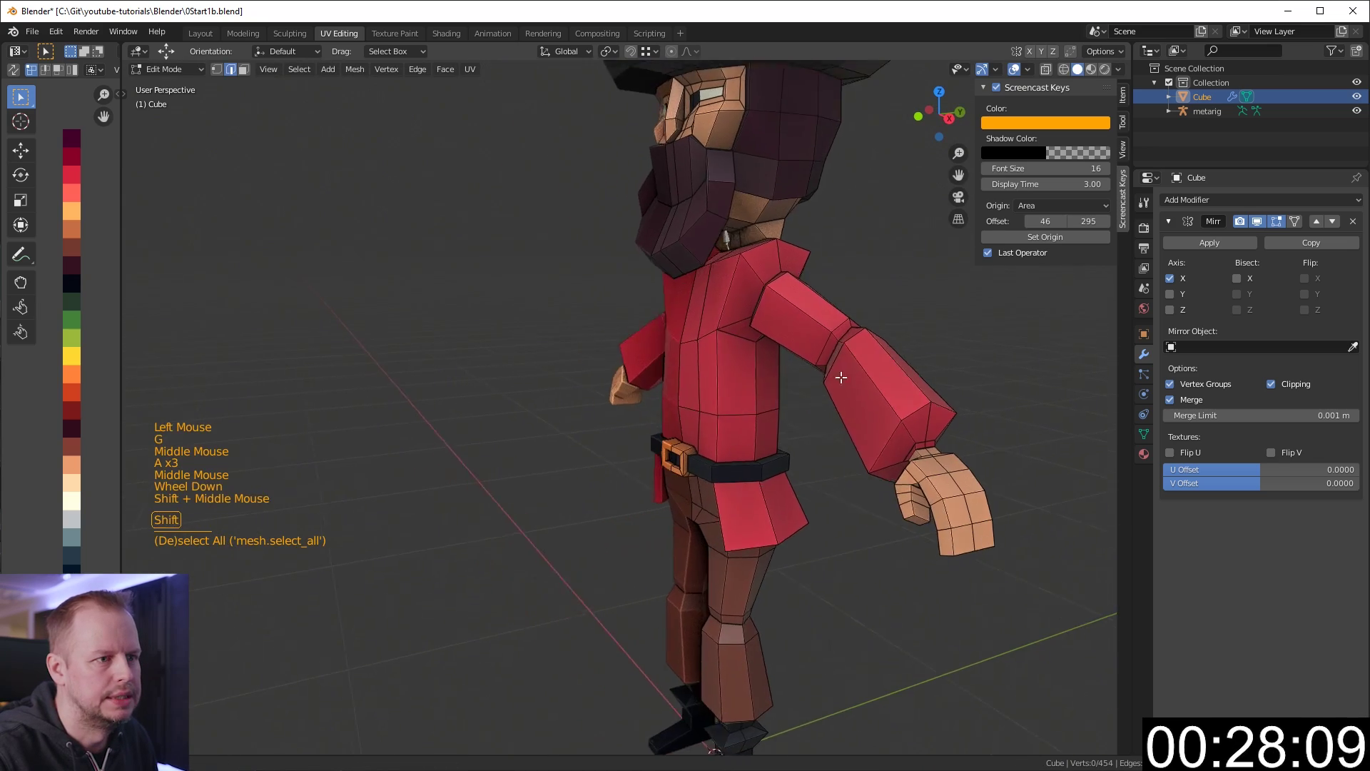
middle_click_drag(735, 375, 796, 382)
key("Tab")
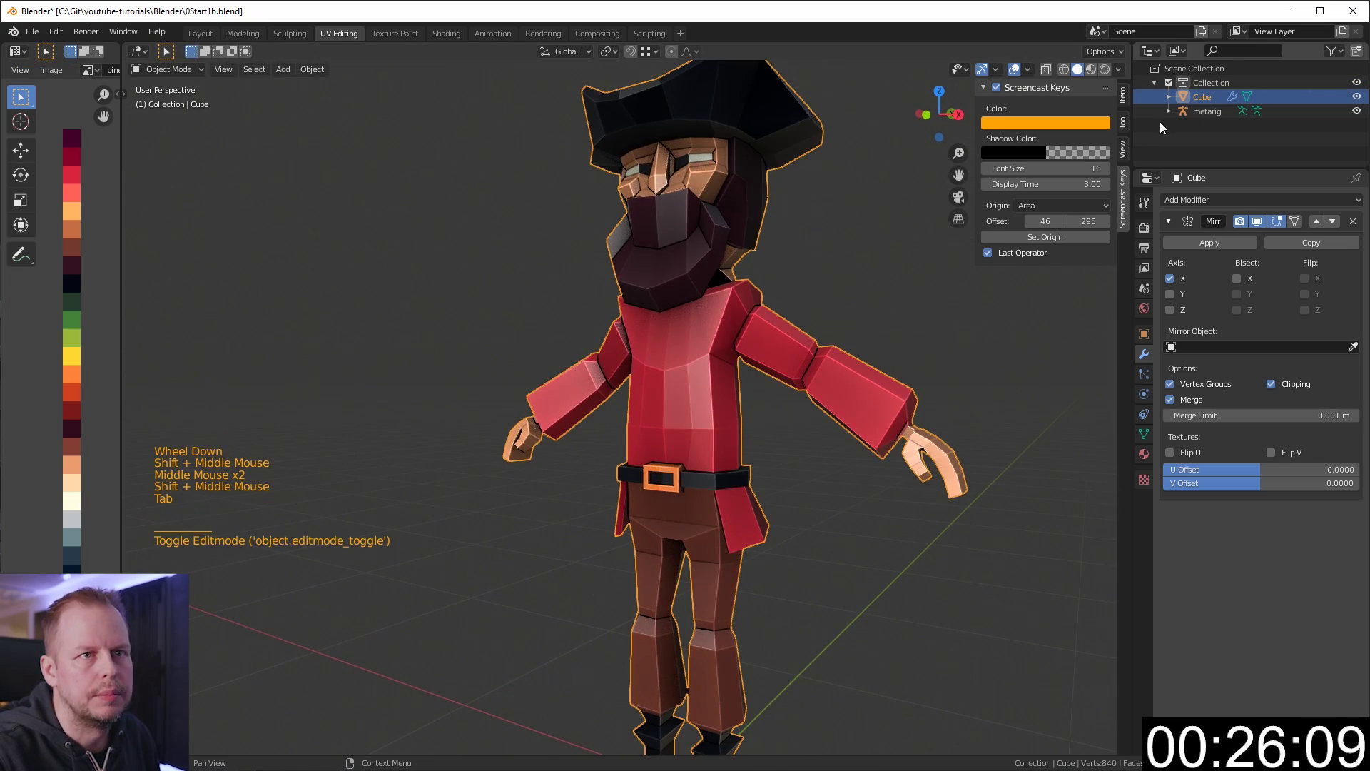
Select the metarig armature and inspect it in Edit Mode before returning to Object Mode.
left_click(1206, 111)
scroll(790, 280, "down", 4)
scroll(772, 297, "up", 2)
middle_click_drag(790, 280, 848, 229)
left_click(1210, 97)
left_click(1207, 111)
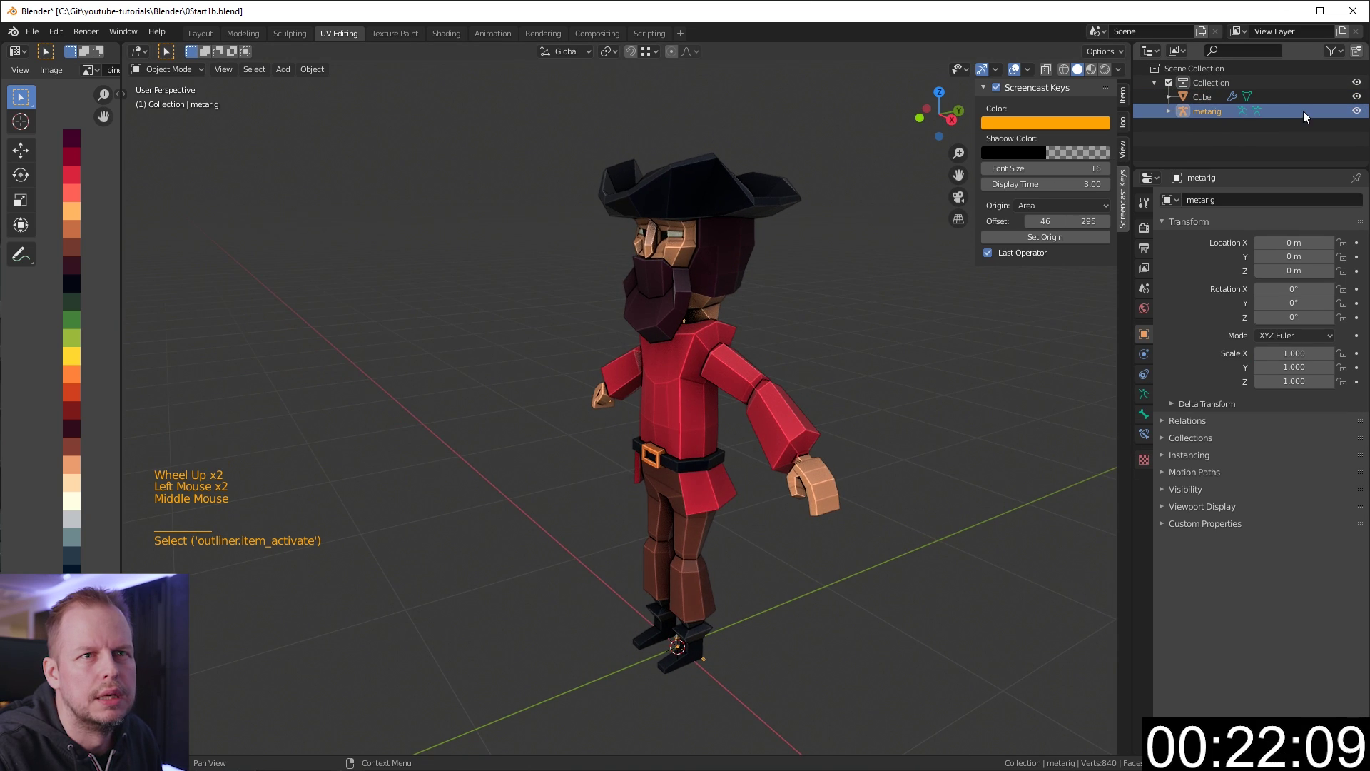
key("Tab")
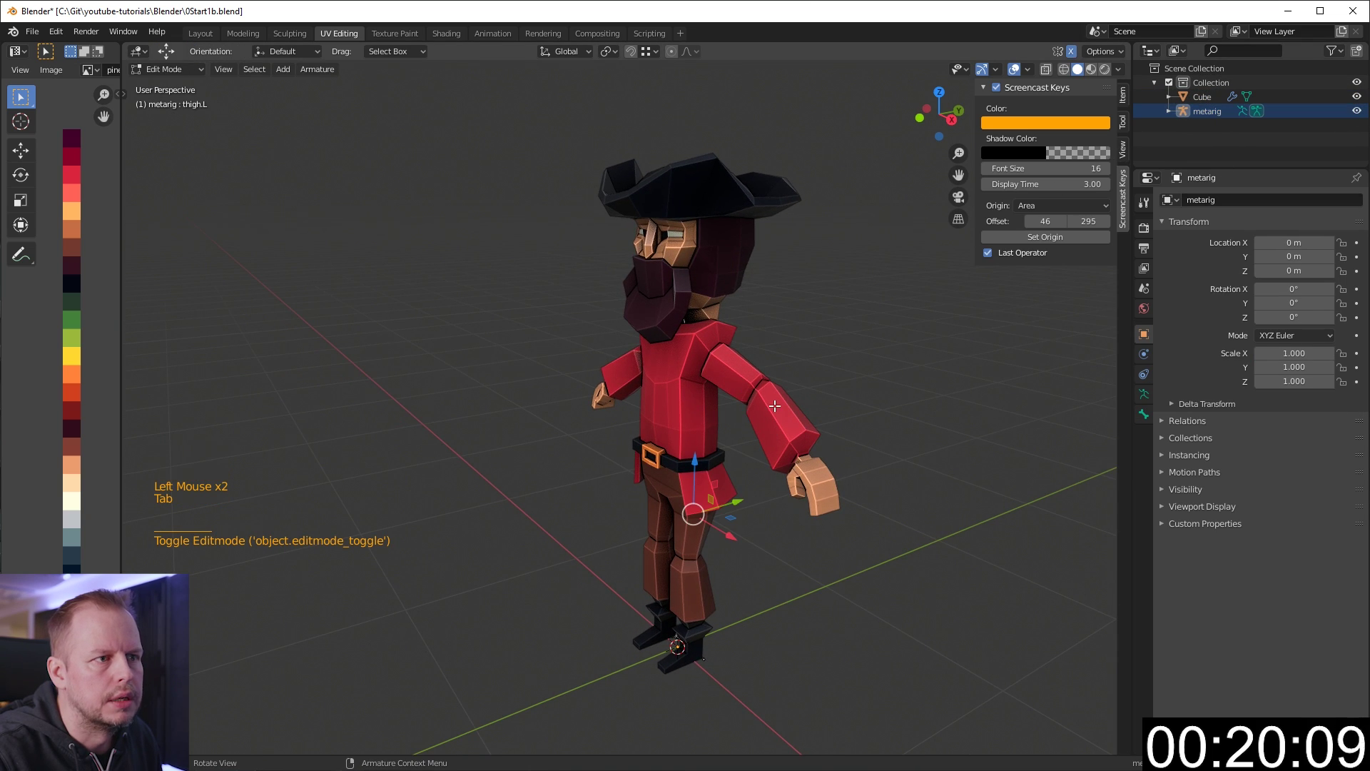
key("Tab")
middle_click_drag(885, 314, 862, 268)
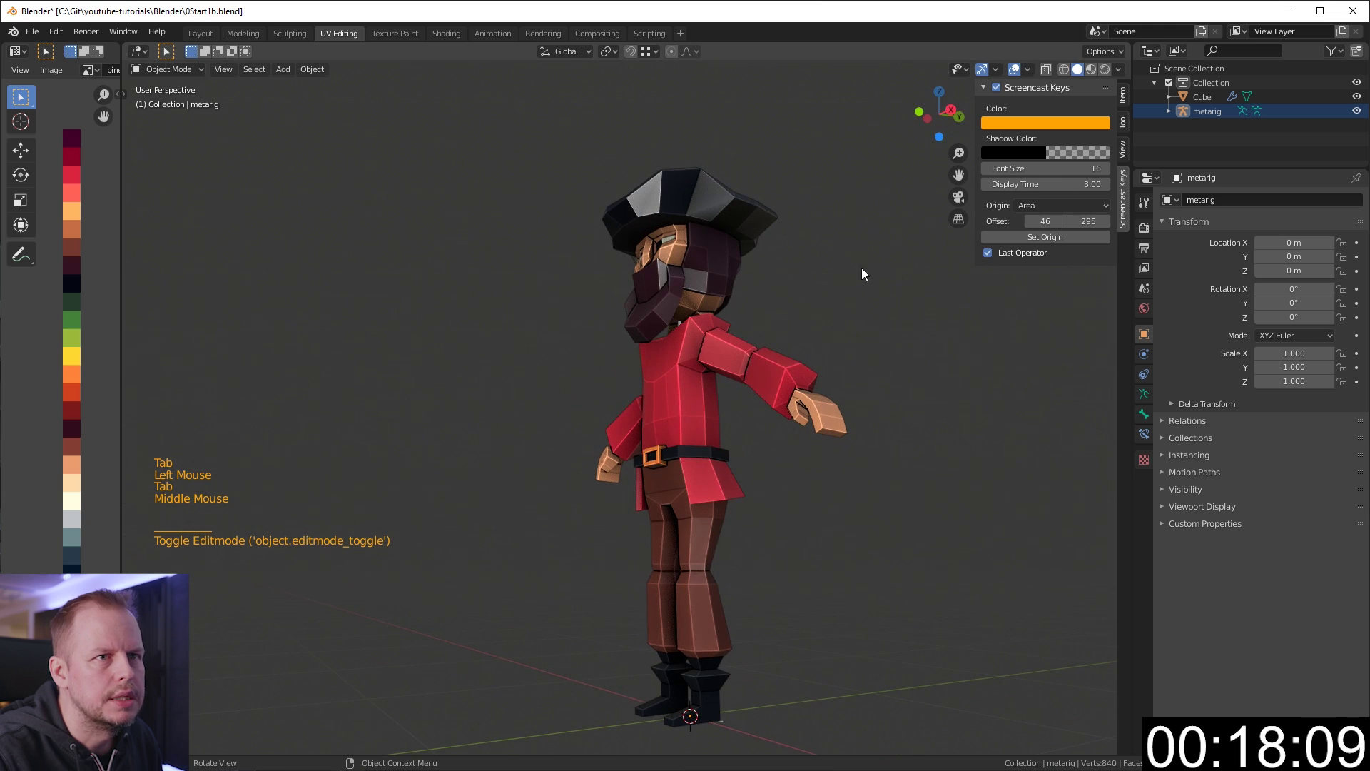
Try to reveal the metarig's hidden bones by toggling its visibility and unhiding everything in Object and Edit Mode.
left_click(1357, 111)
left_click(1357, 111)
left_click(1358, 111)
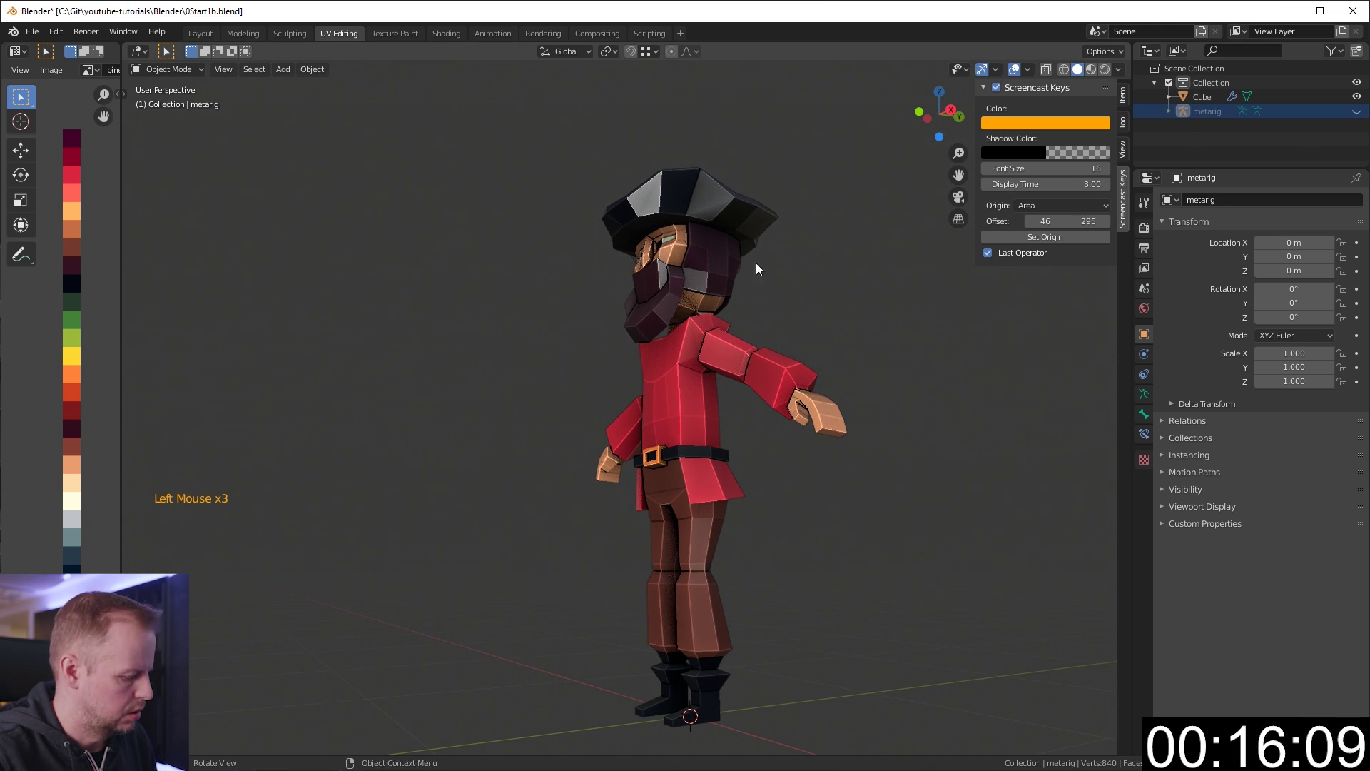
key("alt+h")
key("Tab")
left_click(733, 289)
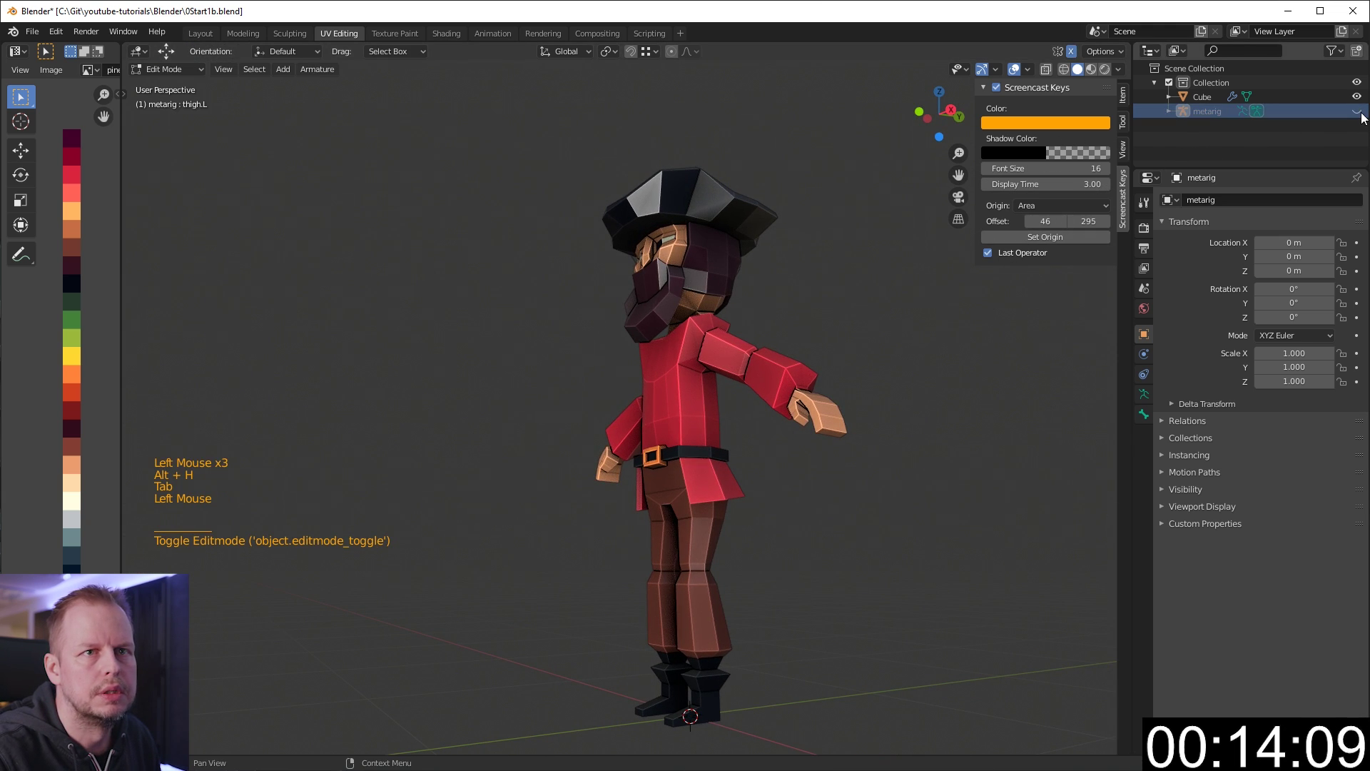
left_click(733, 289)
left_click(733, 289)
key("Tab")
key("Tab")
key("Tab")
middle_click_drag(733, 289, 712, 341)
key("alt+h")
Try to parent the character mesh and the metarig to each other, reselecting them with the metarig active.
left_click(717, 265, "shift")
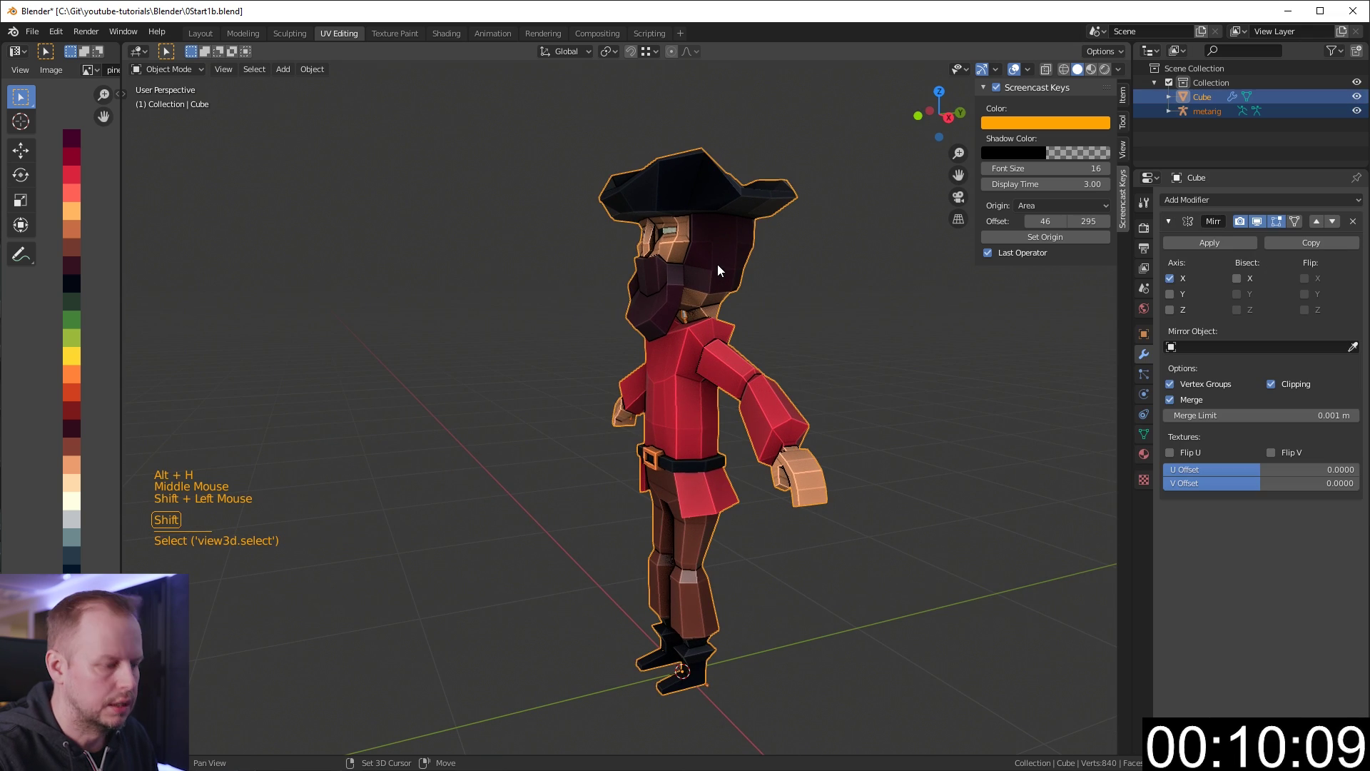
key("ctrl+p")
left_click(712, 291)
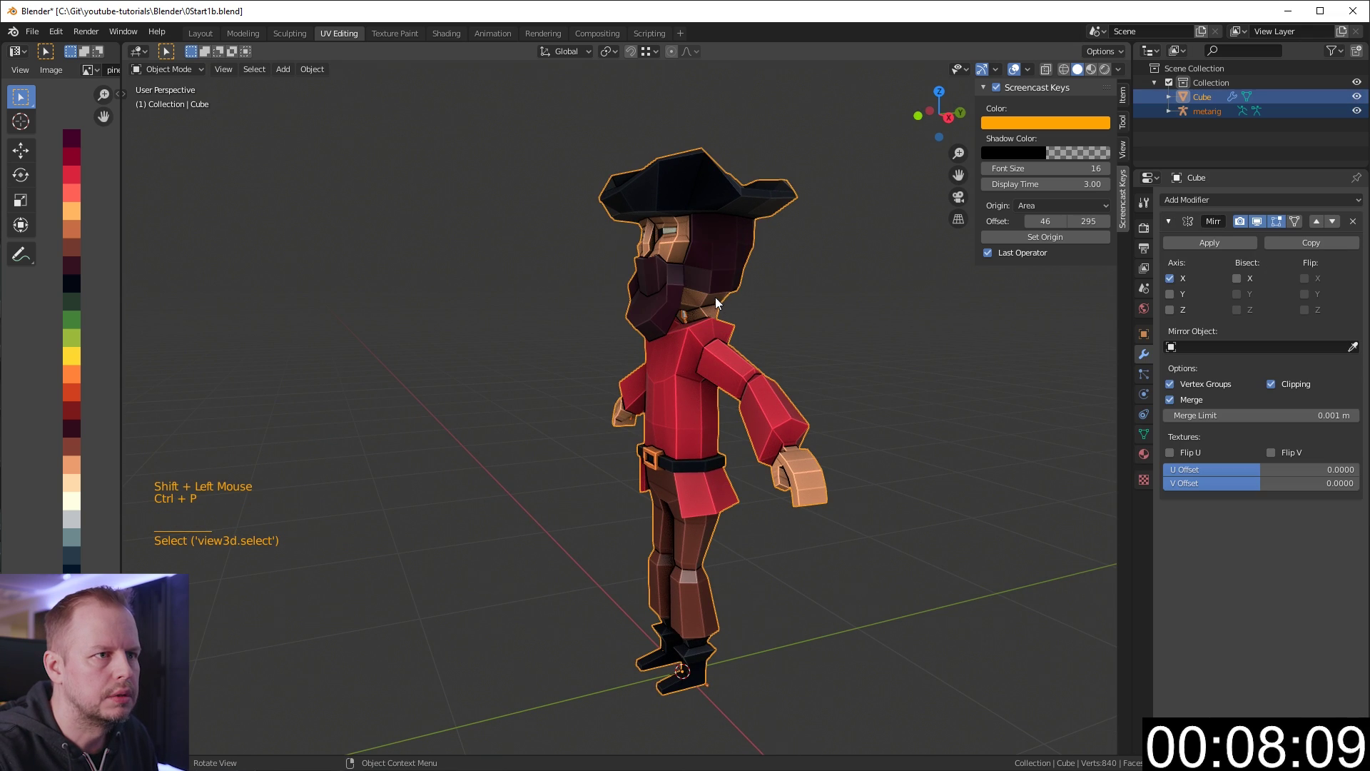
left_click(684, 319)
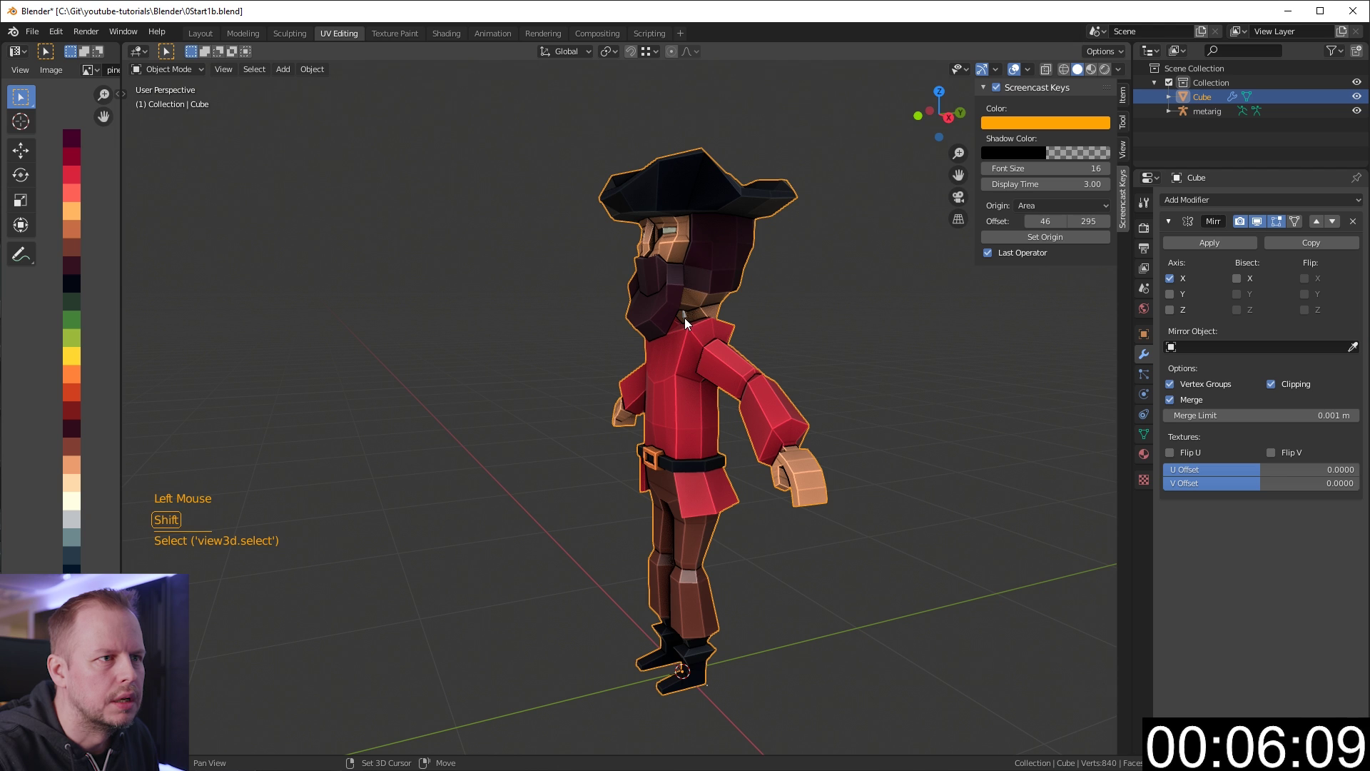
left_click(684, 319, "shift")
Select the metarig alone and generate the Rigify control rig from its armature properties.
left_click(1209, 132)
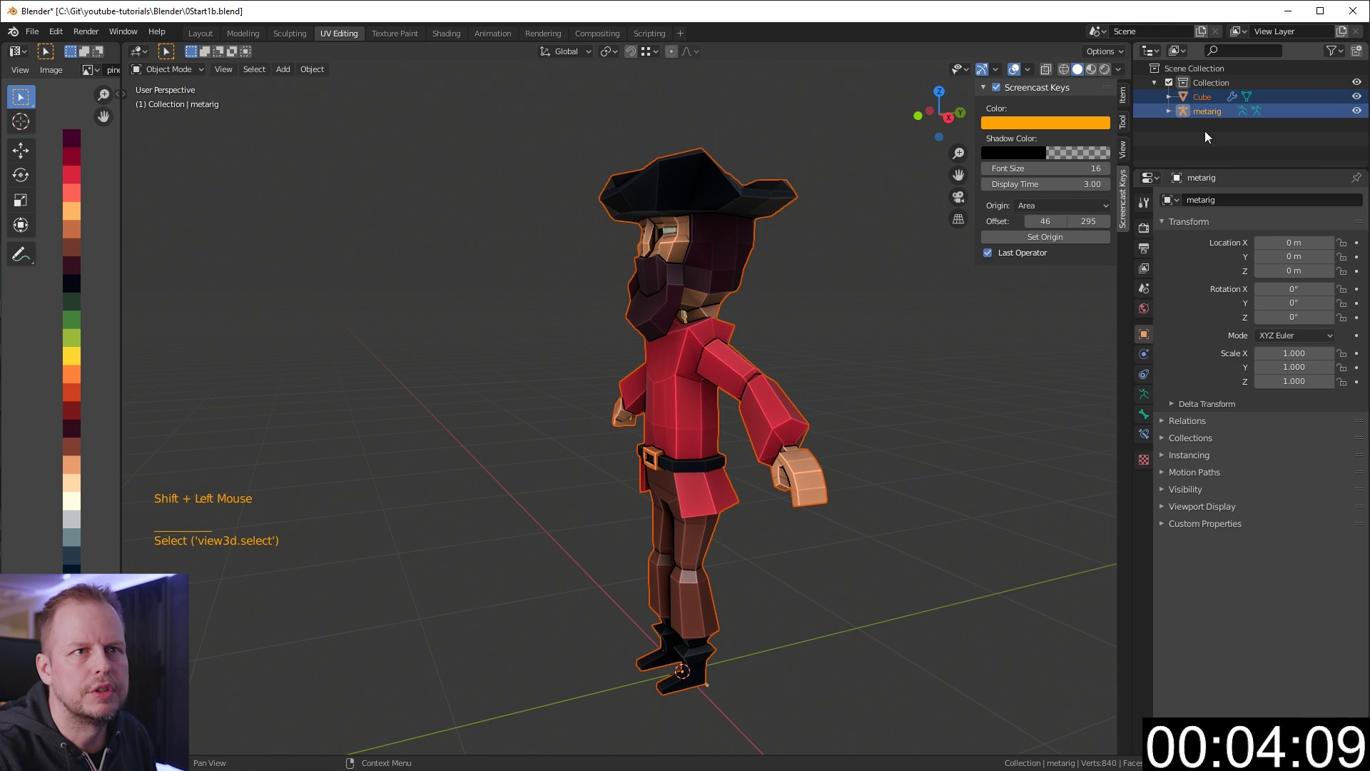
left_click(1144, 399)
left_click(1243, 493)
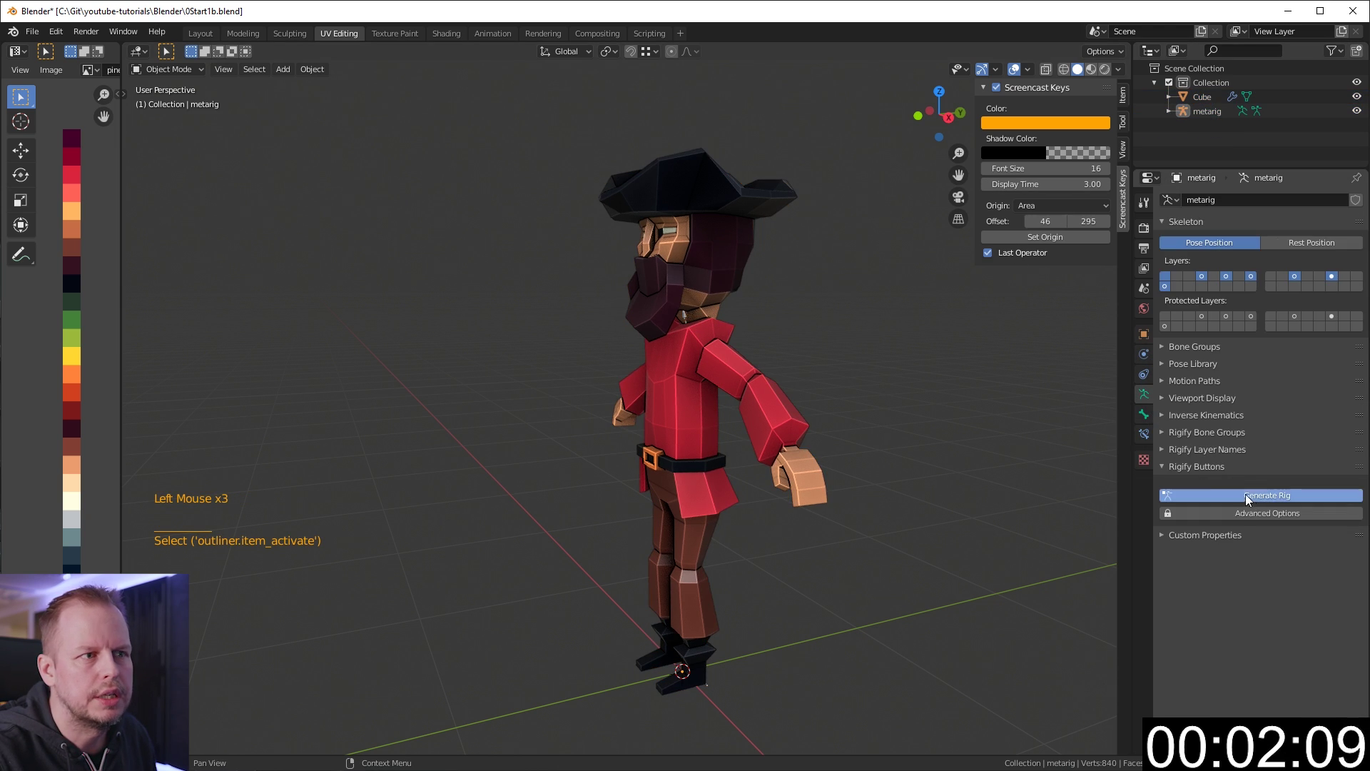
Select the character mesh, add the generated rig as active object, and parent the mesh to it.
left_click(700, 268)
left_click(731, 336, "shift")
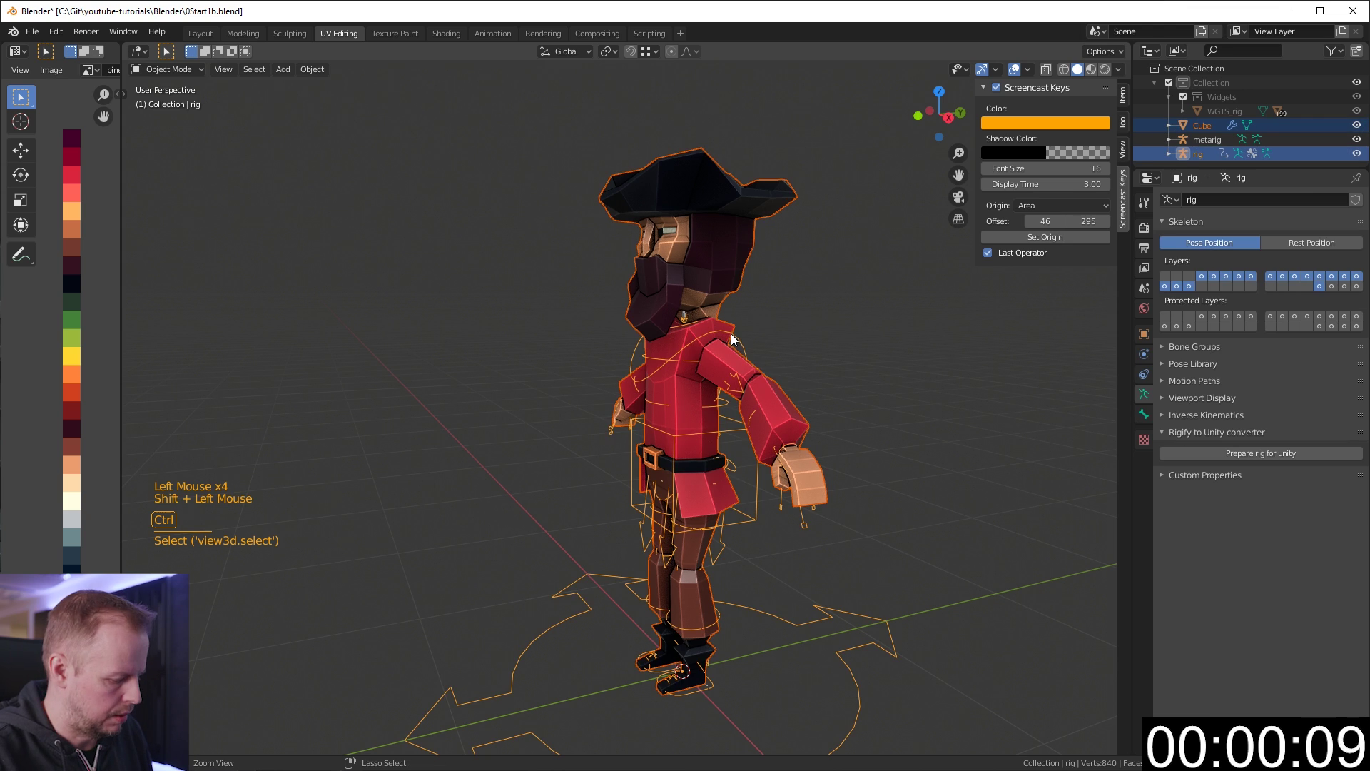
key("ctrl+p")
left_click(733, 332)
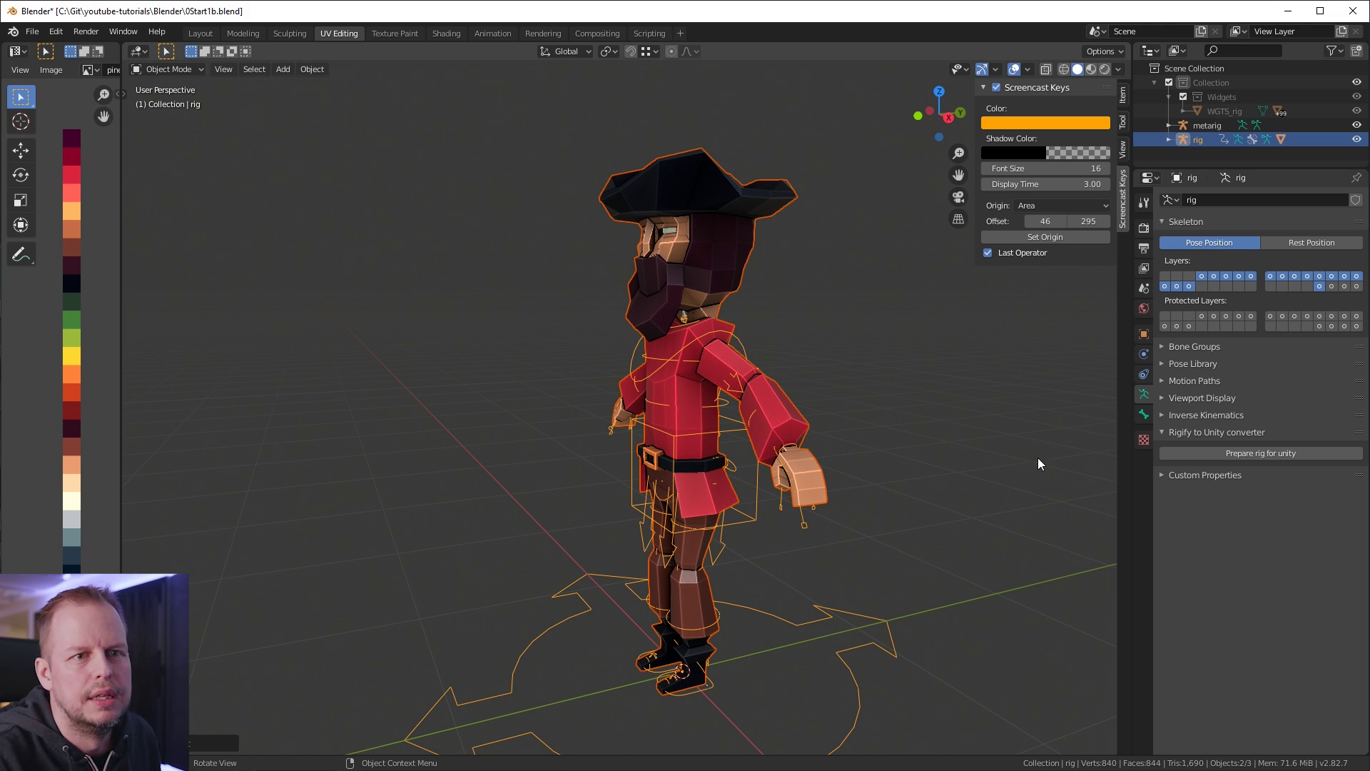
Select only the generated rig and switch it to Pose Mode.
left_click(870, 412)
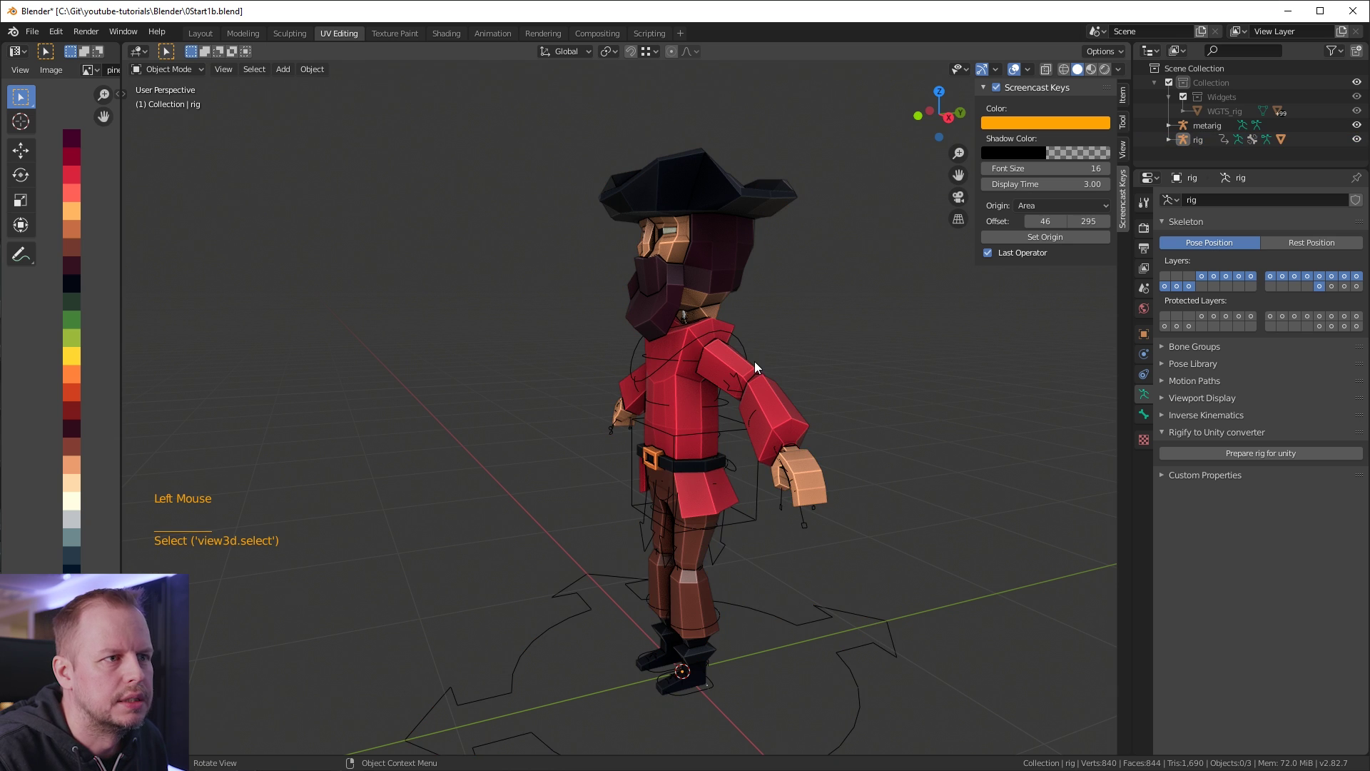
left_click(718, 357)
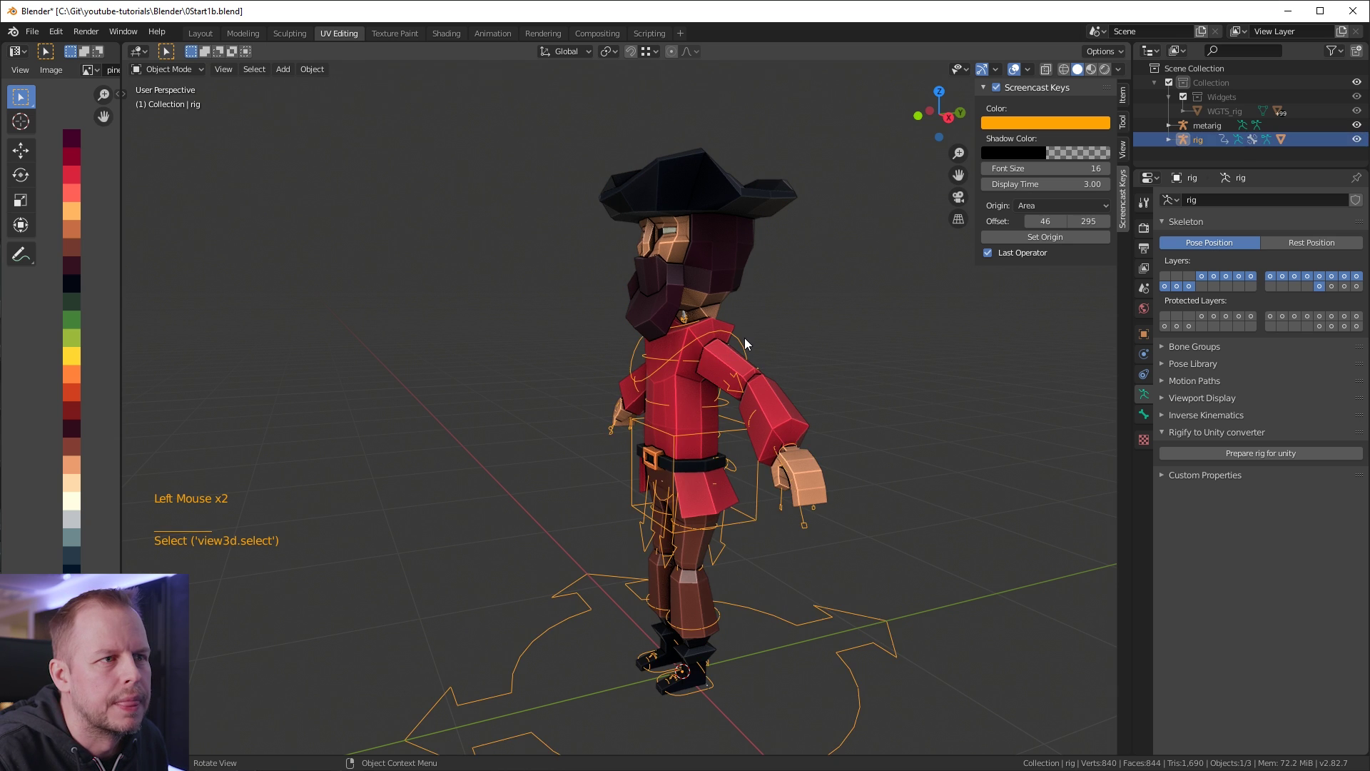
mouse_move(758, 367)
middle_mouse_down()
mouse_move(855, 424)
mouse_move(755, 408)
mouse_move(770, 382)
middle_mouse_up()
scroll(811, 367, "up", 1)
scroll(755, 408, "down", 1)
key("ctrl+Tab")
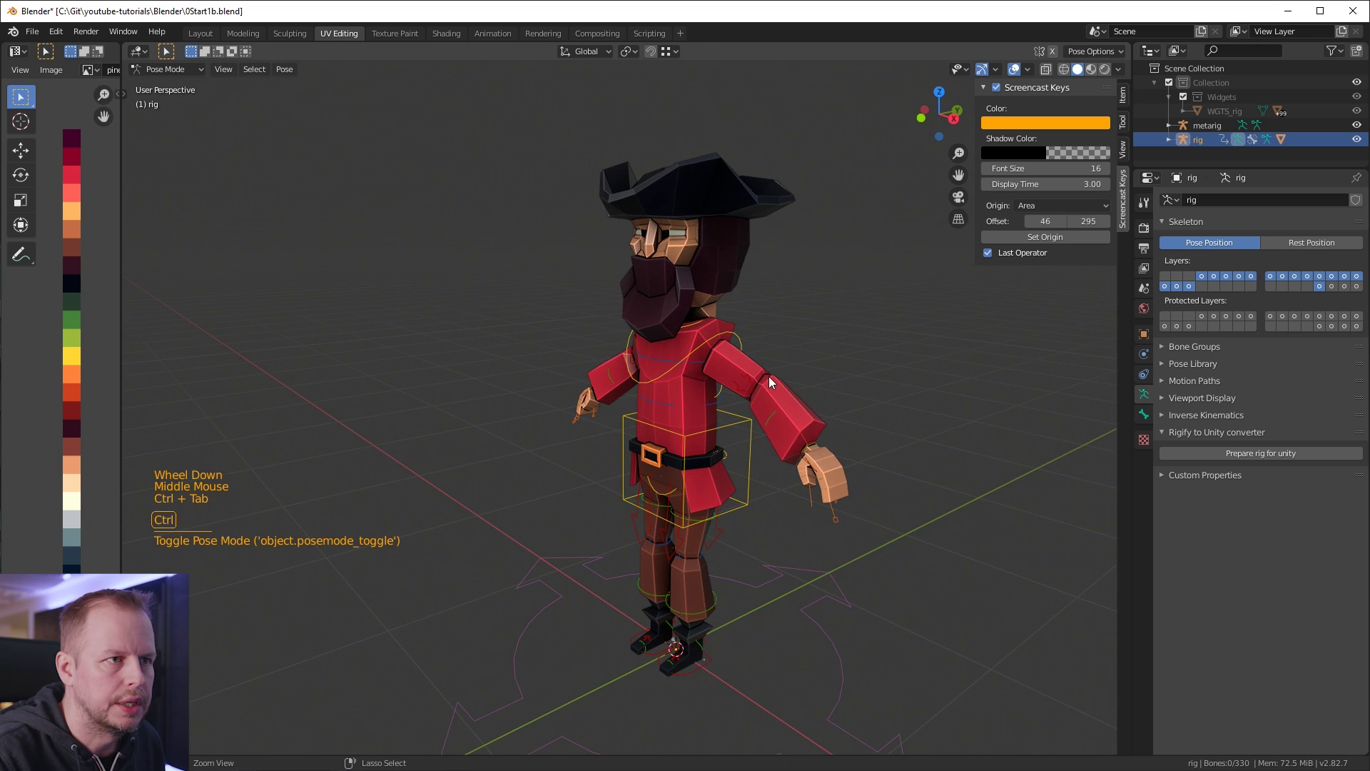
In front view, try lowering the rig's torso control, cancel the move, and hide the metarig.
left_click(742, 340)
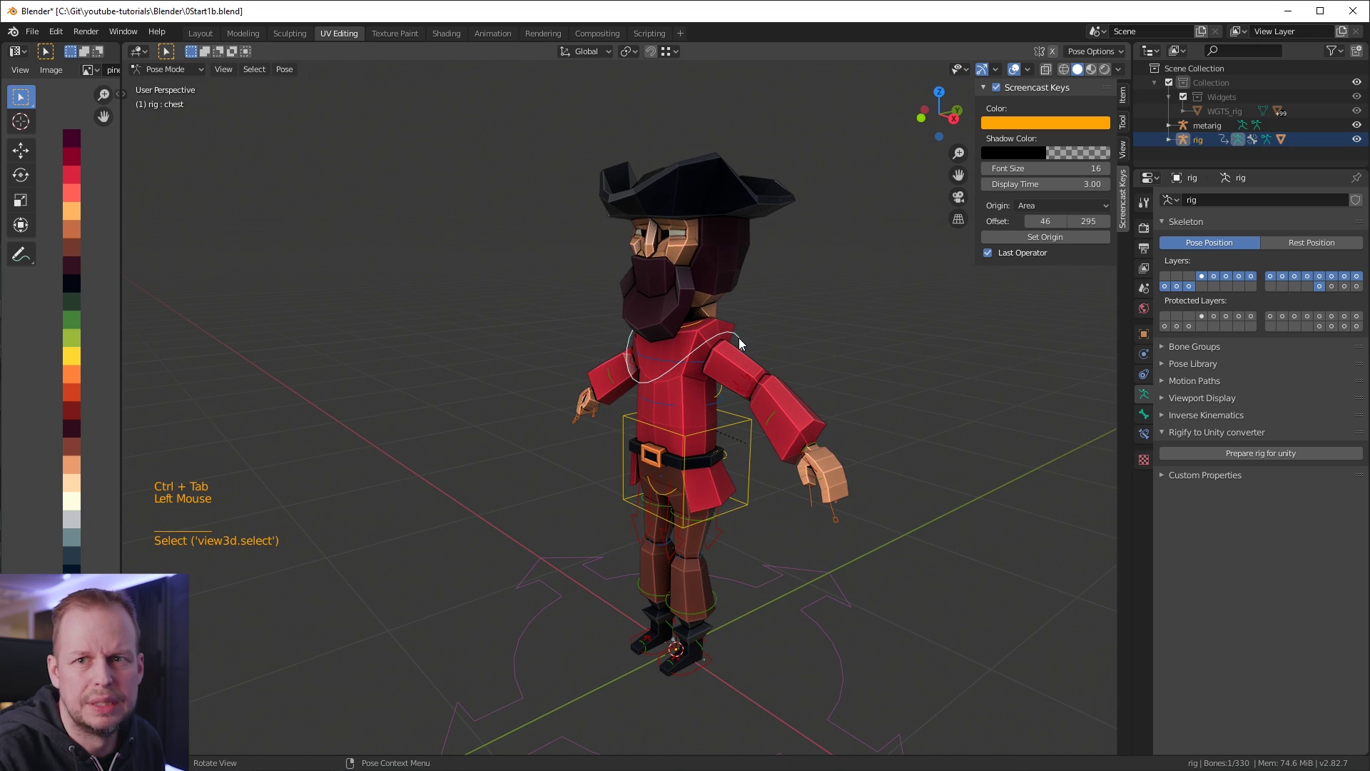
key("KP_1")
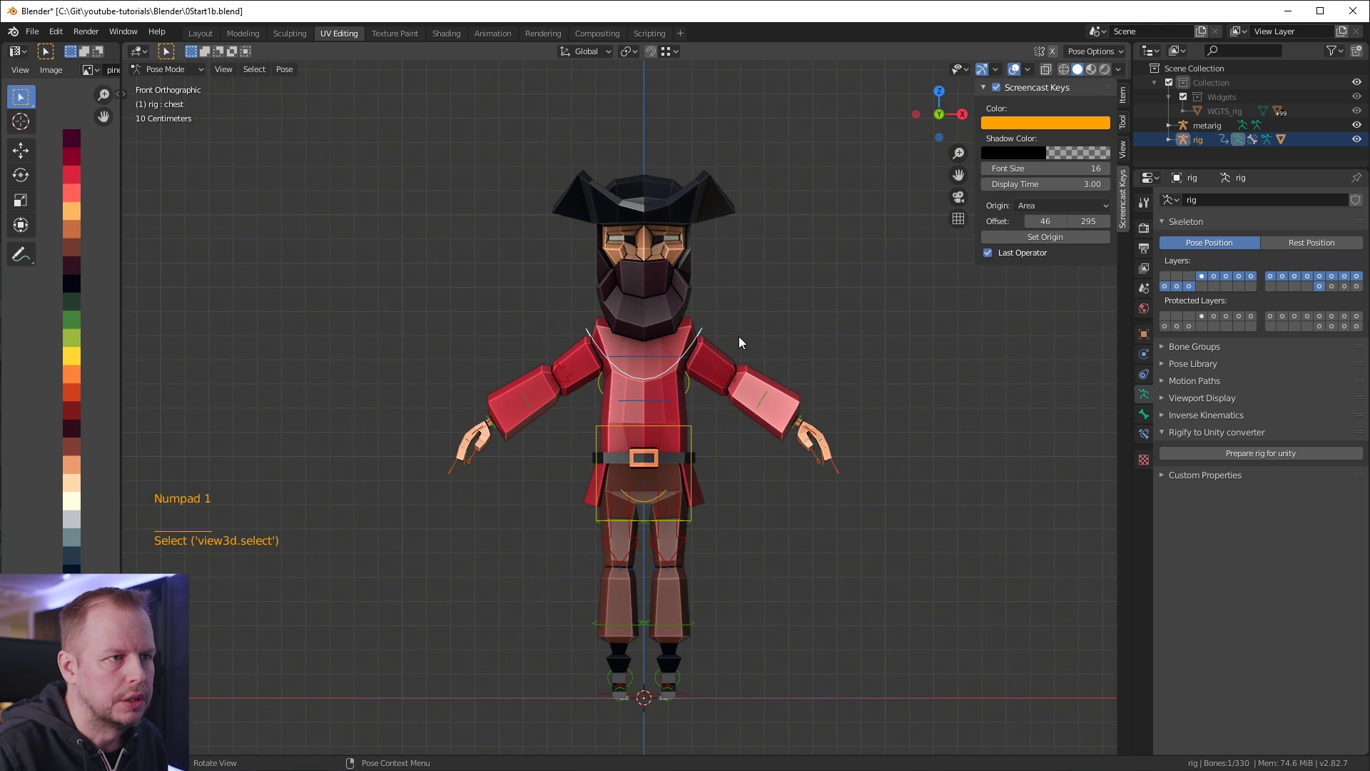
left_click(700, 437)
key("g")
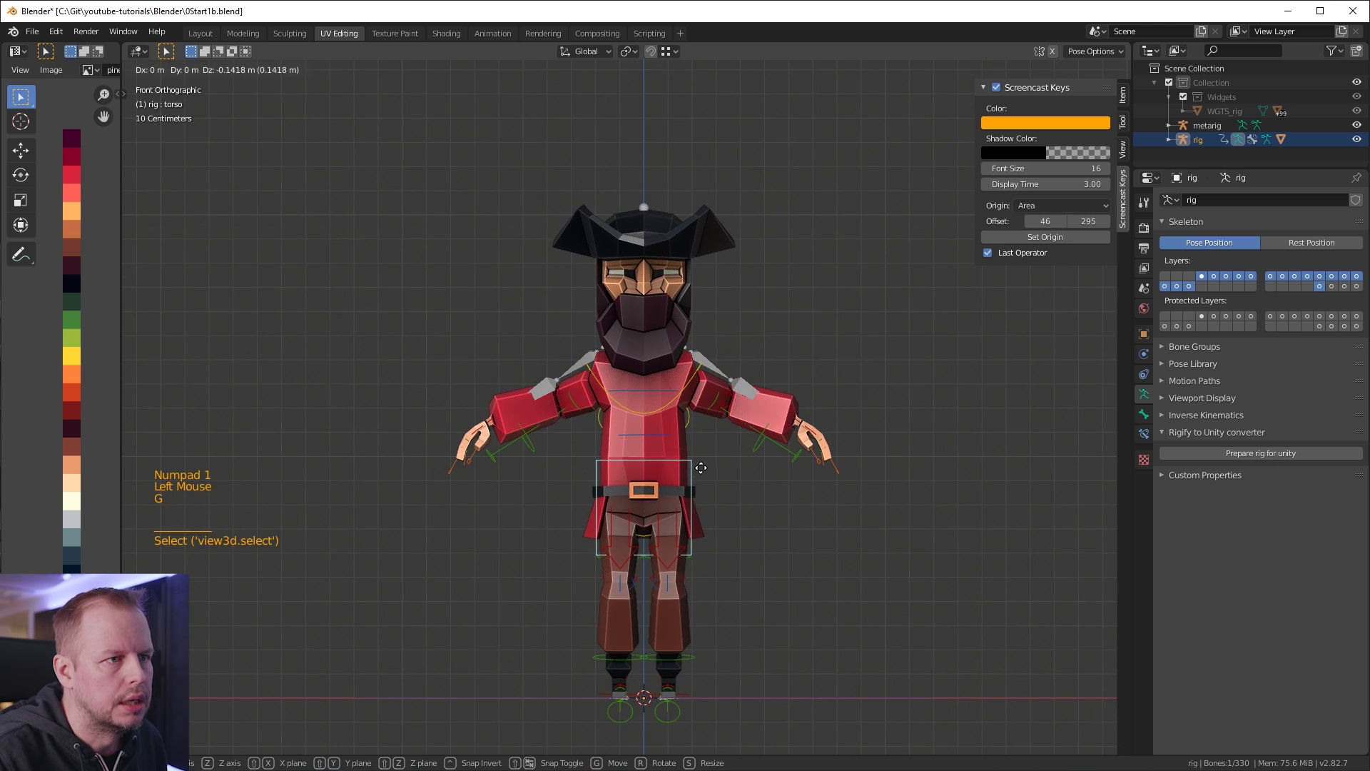
key("Escape")
left_click(1357, 125)
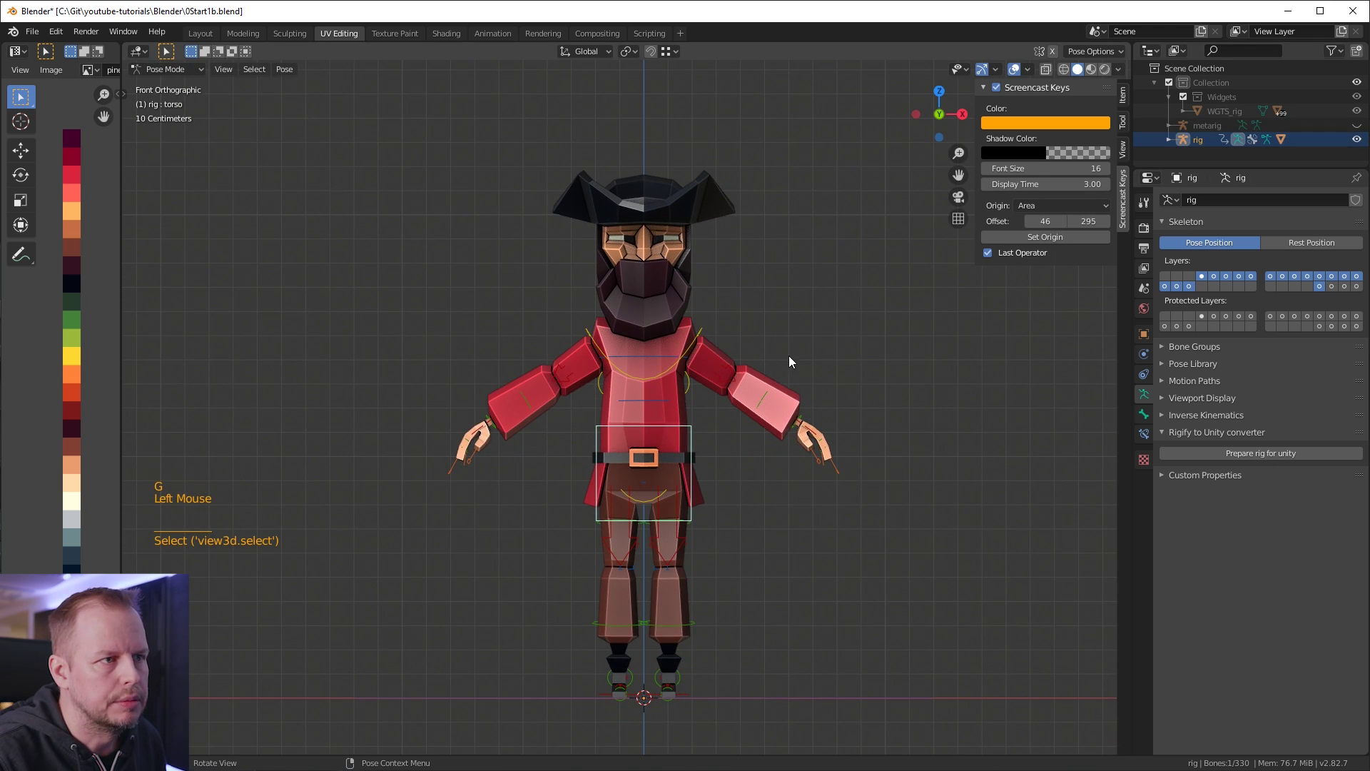
Try moving the torso control down and sideways in front and perspective views, cancelling each move.
key("g")
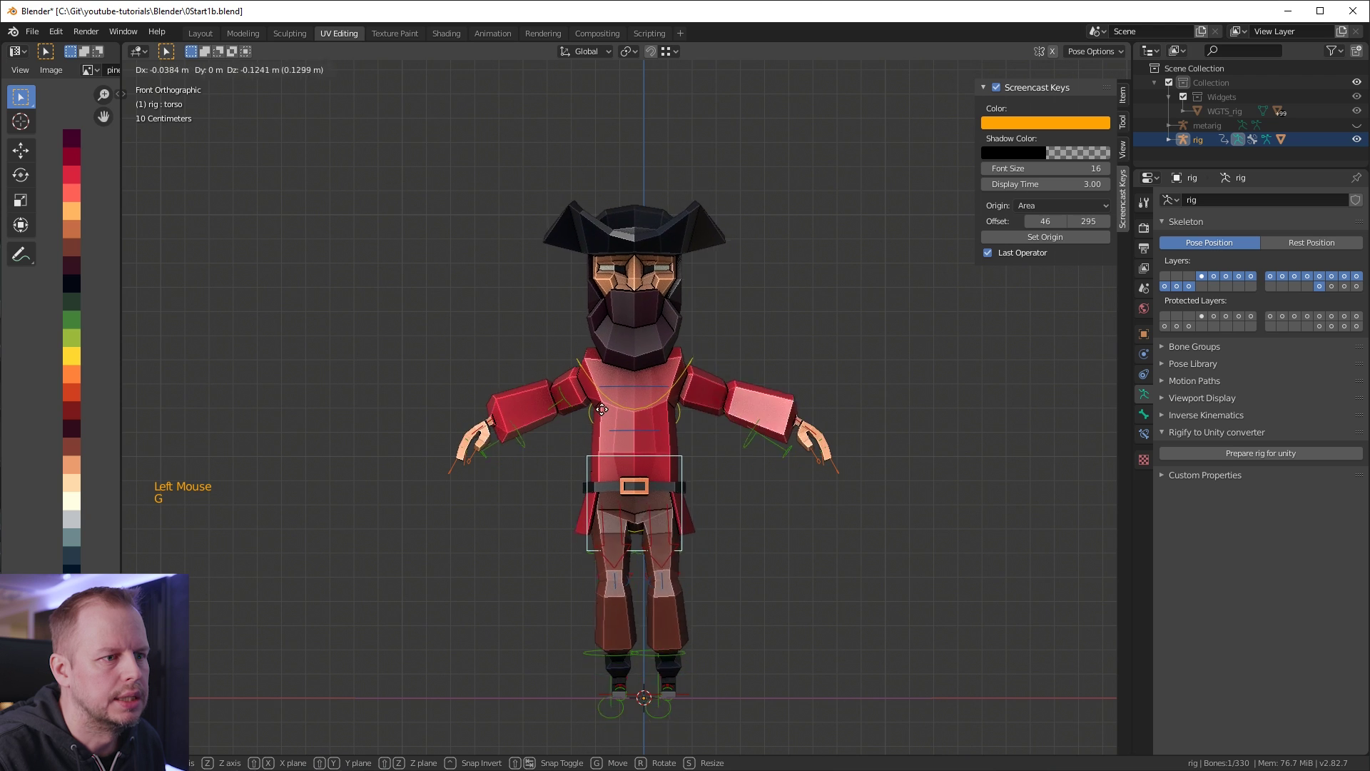
key("Escape")
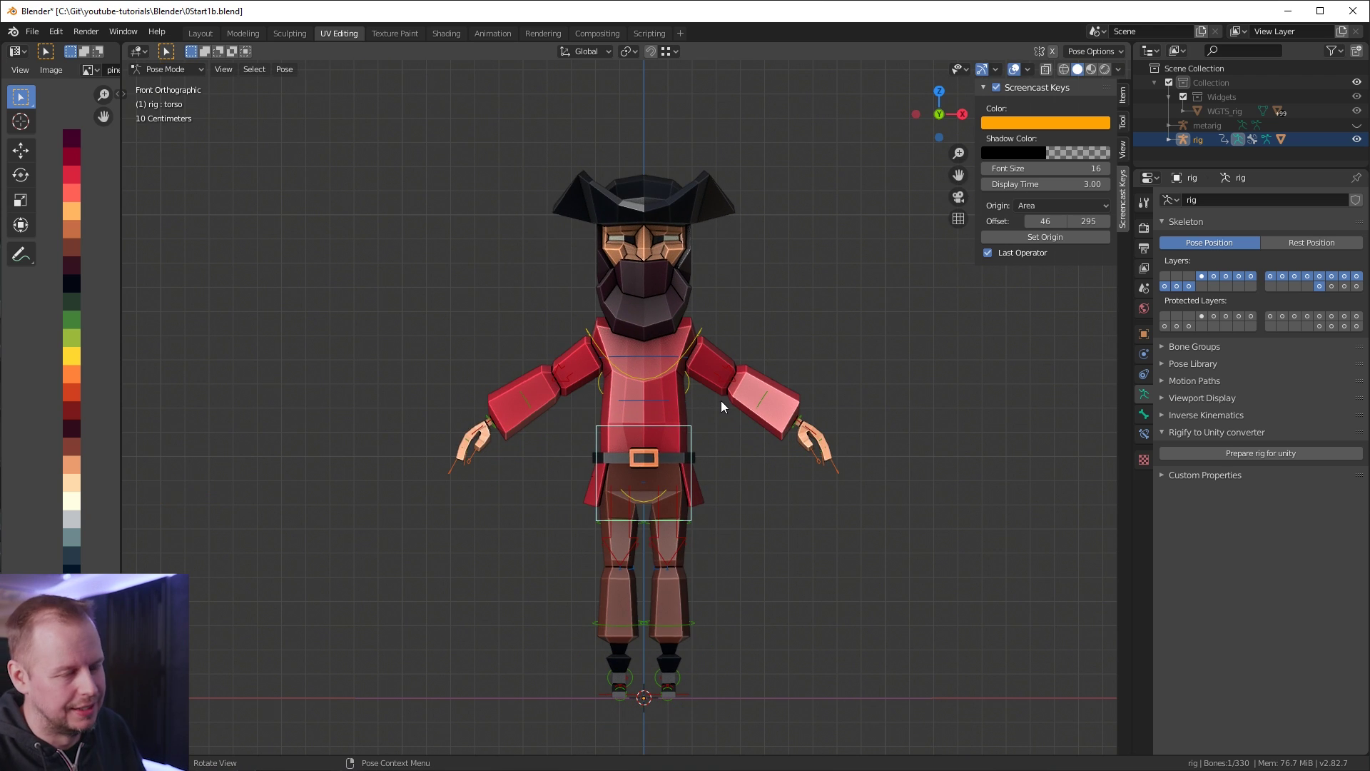
key("KP_3")
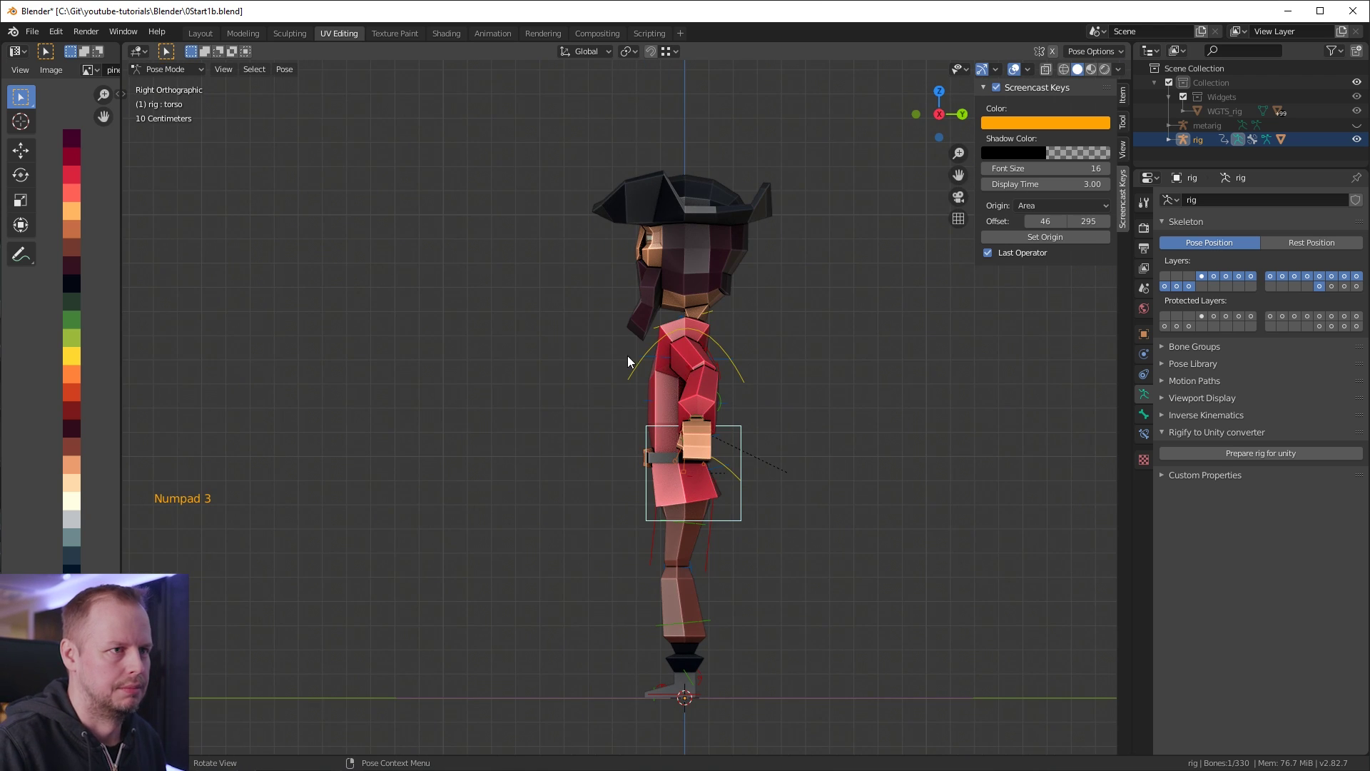
scroll(699, 332, "up", 3)
scroll(779, 289, "down", 3)
middle_click_drag(841, 336, 871, 341)
key("g")
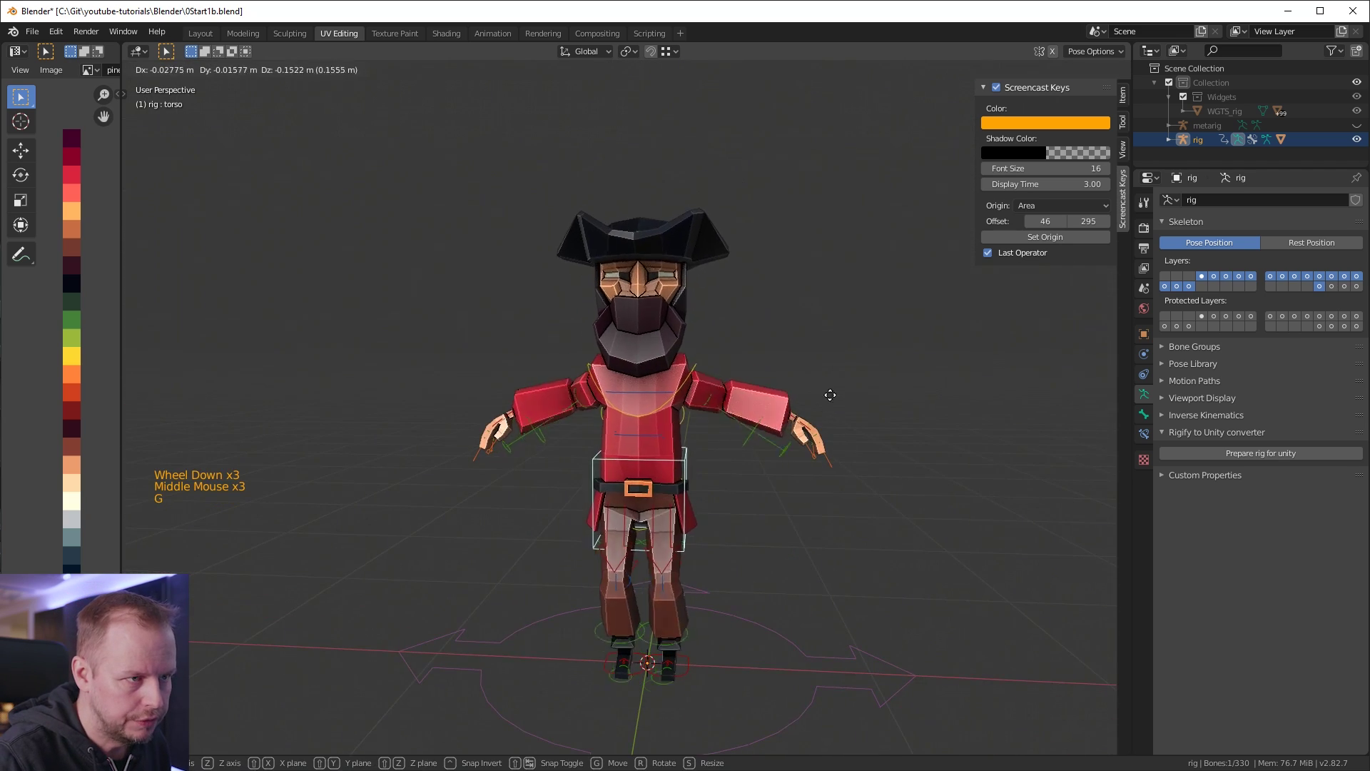
middle_click_drag(828, 401, 825, 481)
scroll(825, 481, "up", 1)
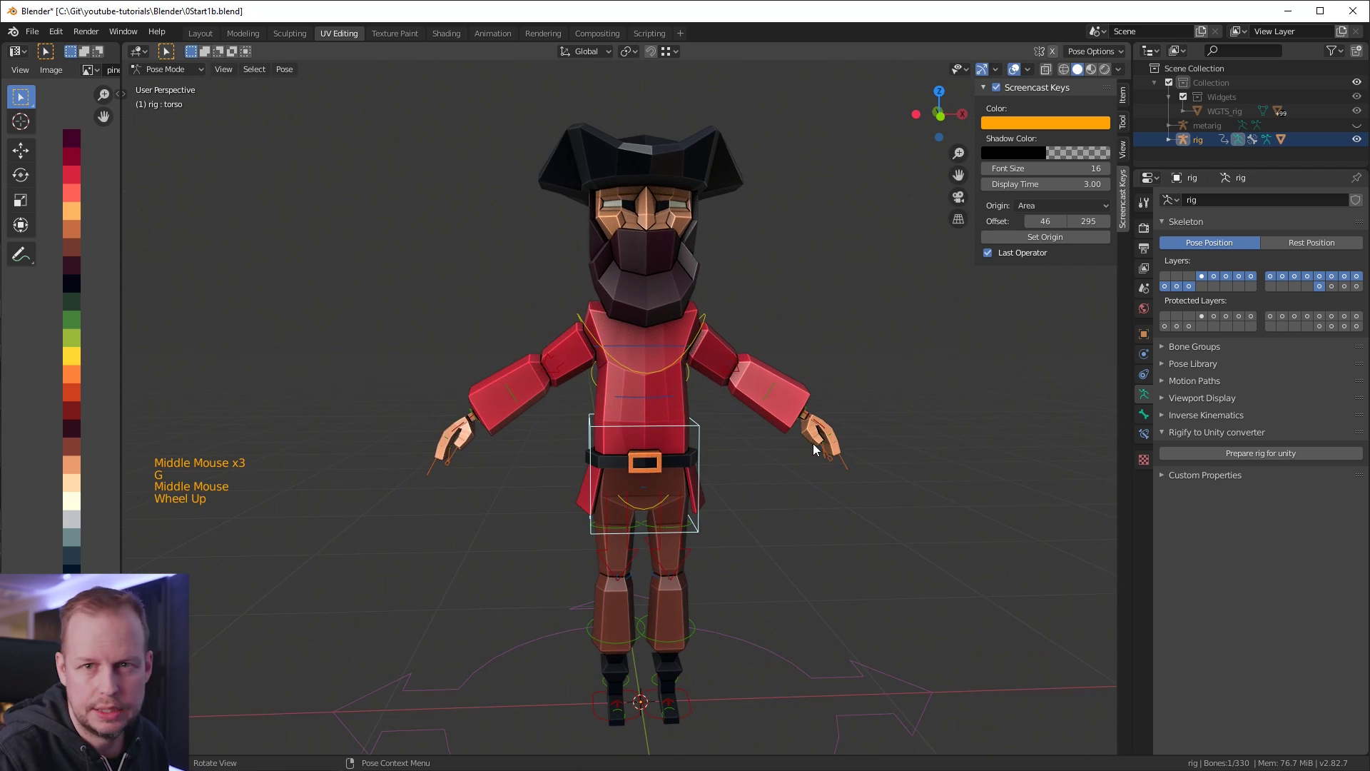
Try raising the left arm by moving its hand IK control, and cancel the move.
scroll(820, 427, "up", 2)
middle_click_drag(920, 437, 891, 459)
middle_click_drag(890, 458, 853, 419, "shift")
middle_click_drag(853, 420, 911, 421)
left_click(852, 417)
key("g")
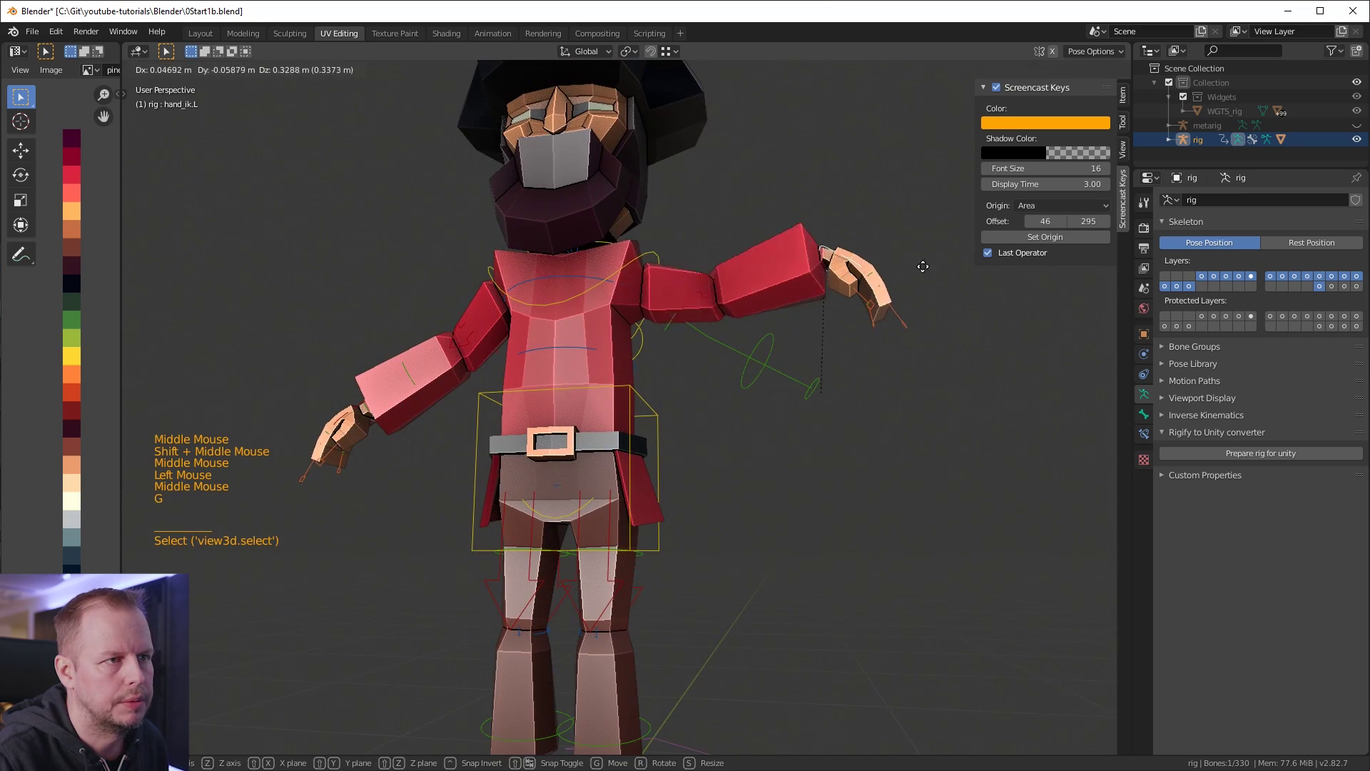
right_click(883, 454)
Try raising and rotating the right hand IK control, and undo the pose changes.
middle_click_drag(409, 437, 441, 448)
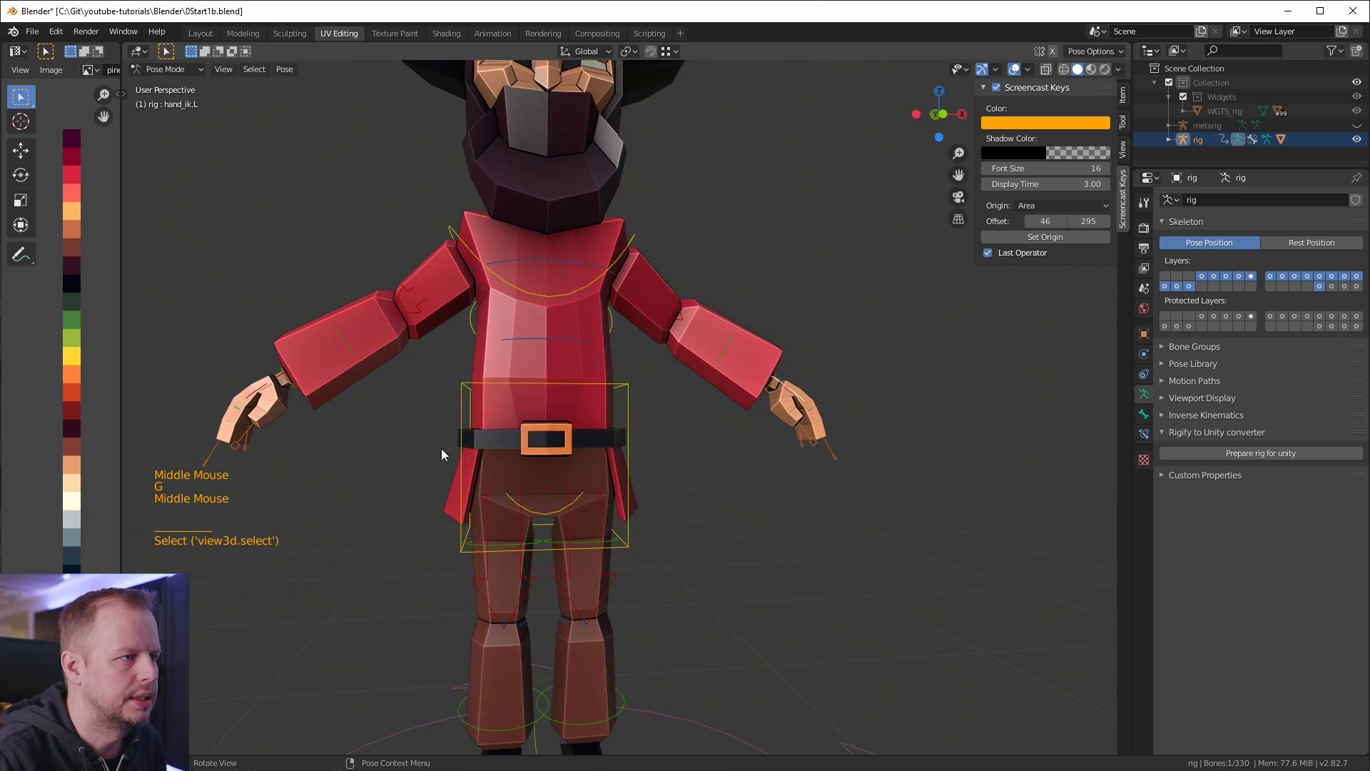
left_click(297, 380)
middle_click_drag(319, 377, 398, 396)
key("g")
left_click(414, 240)
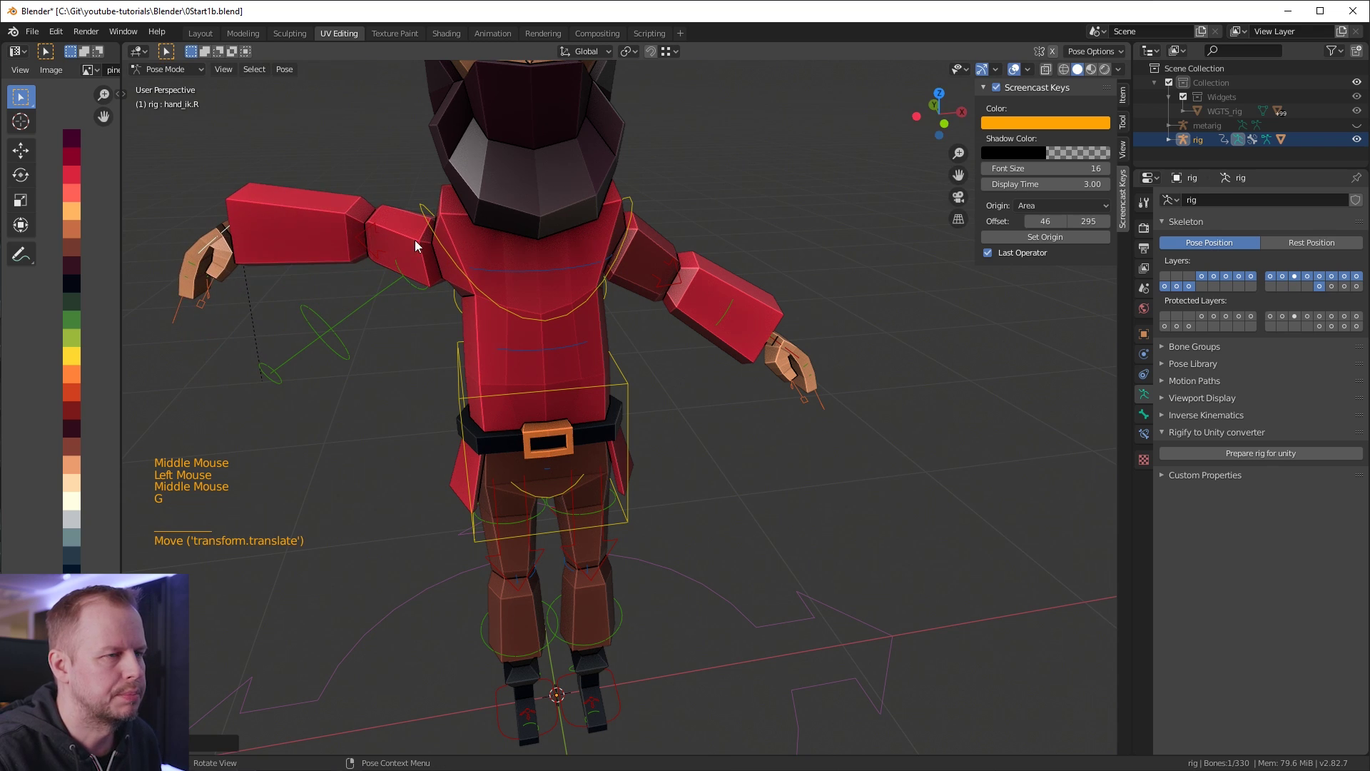
scroll(546, 261, "down", 3)
key("r")
key("g")
key("ctrl+z")
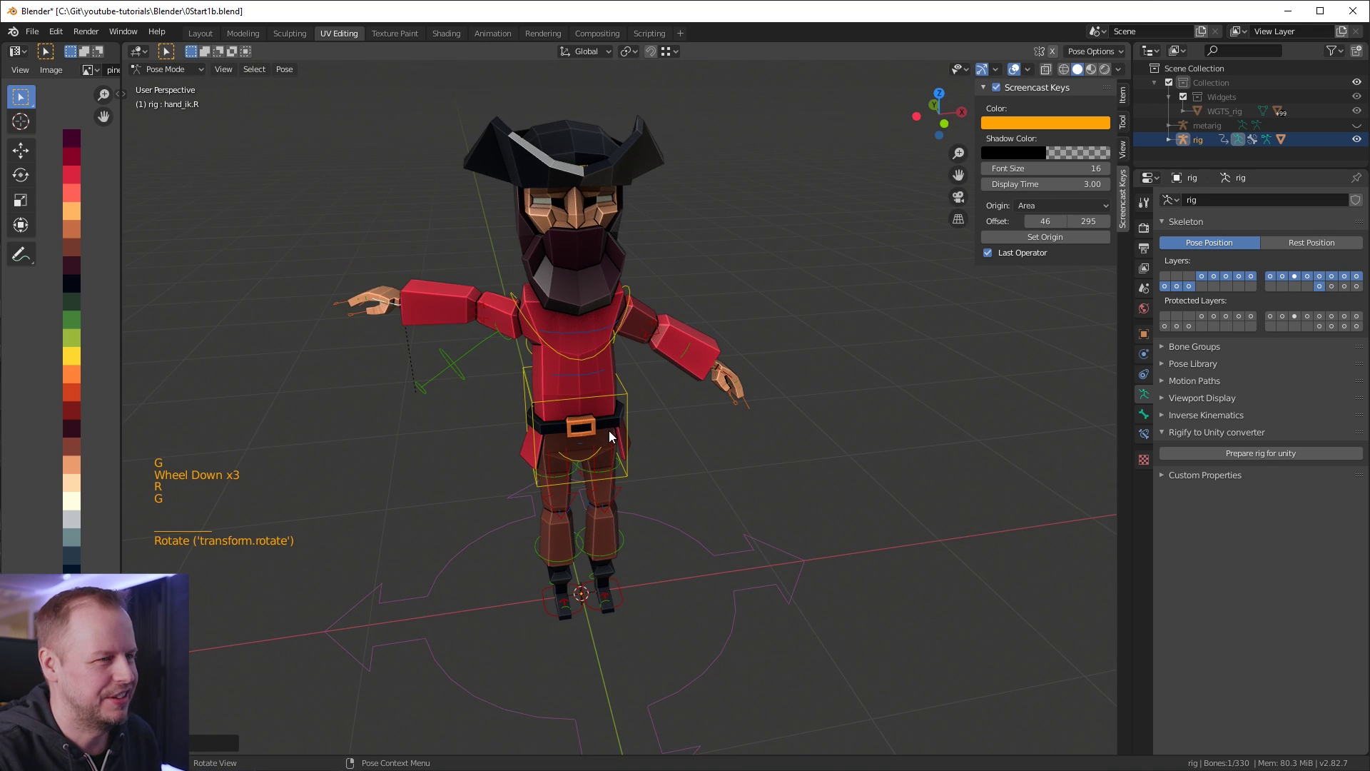
key("ctrl+z")
Try moving the torso control once more in front view and cancel the move.
scroll(606, 392, "down", 2)
middle_click_drag(646, 409, 663, 410)
scroll(664, 410, "down", 1)
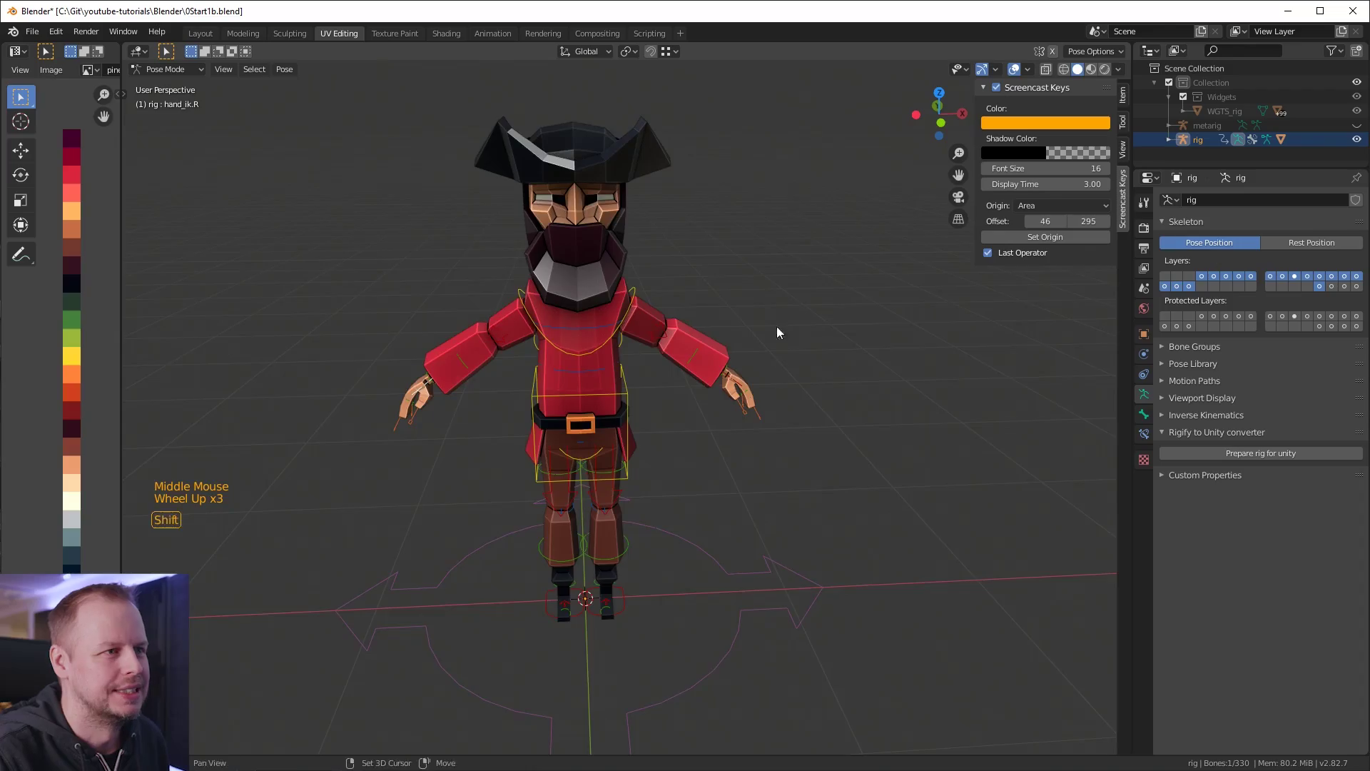
middle_click_drag(777, 327, 731, 353)
key("KP_1")
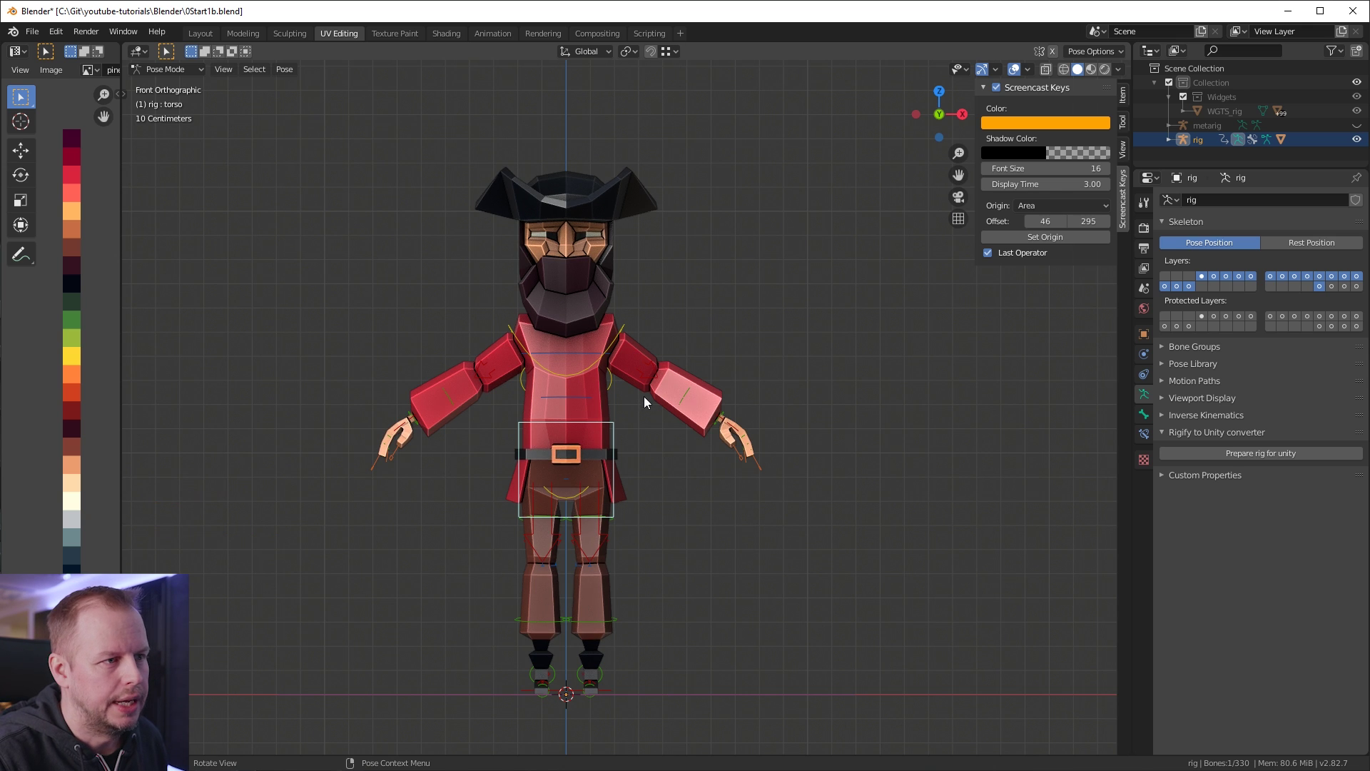
key("g")
right_click(753, 456)
In side view, try lifting the left foot IK control forward and rotating it, and undo the move.
middle_click_drag(802, 415, 653, 371)
scroll(704, 468, "down", 3)
scroll(680, 344, "up", 6)
middle_click_drag(653, 372, 560, 514)
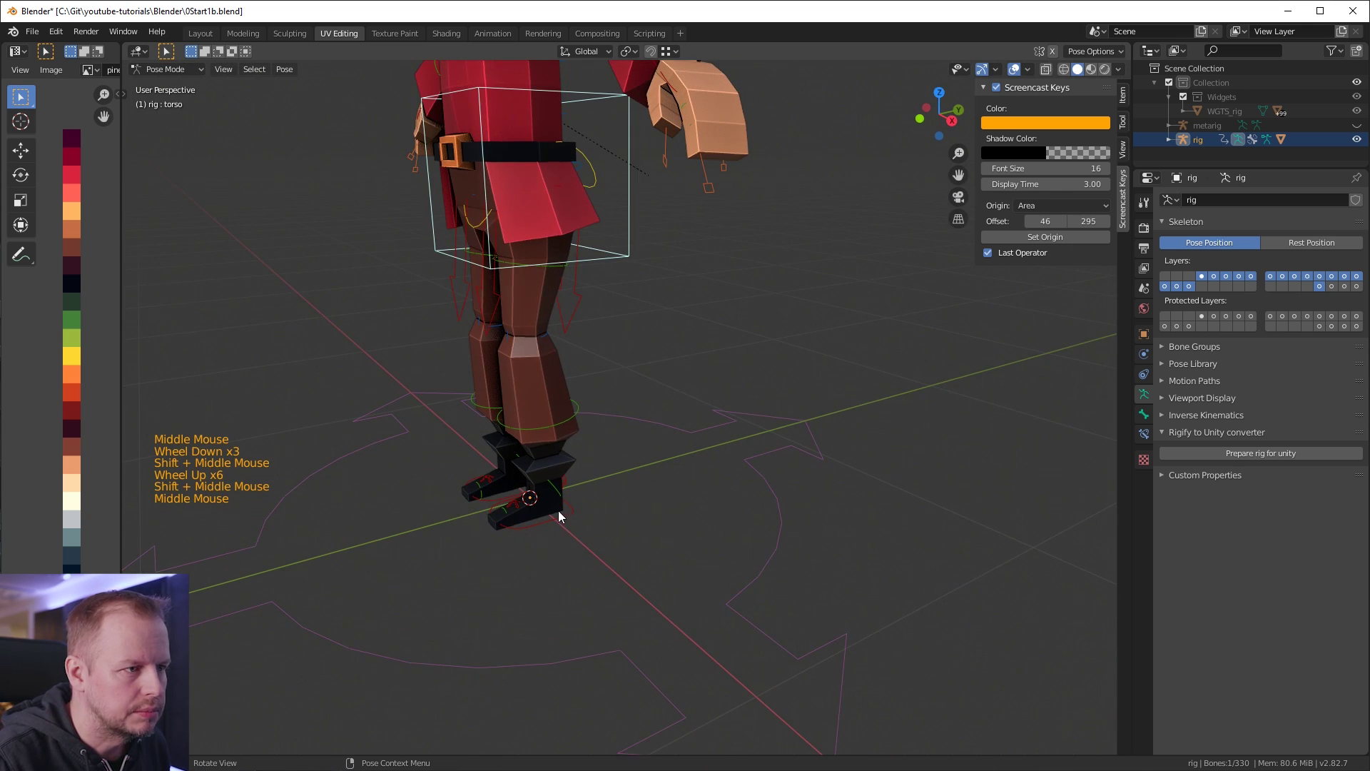
left_click(560, 514)
key("KP_3")
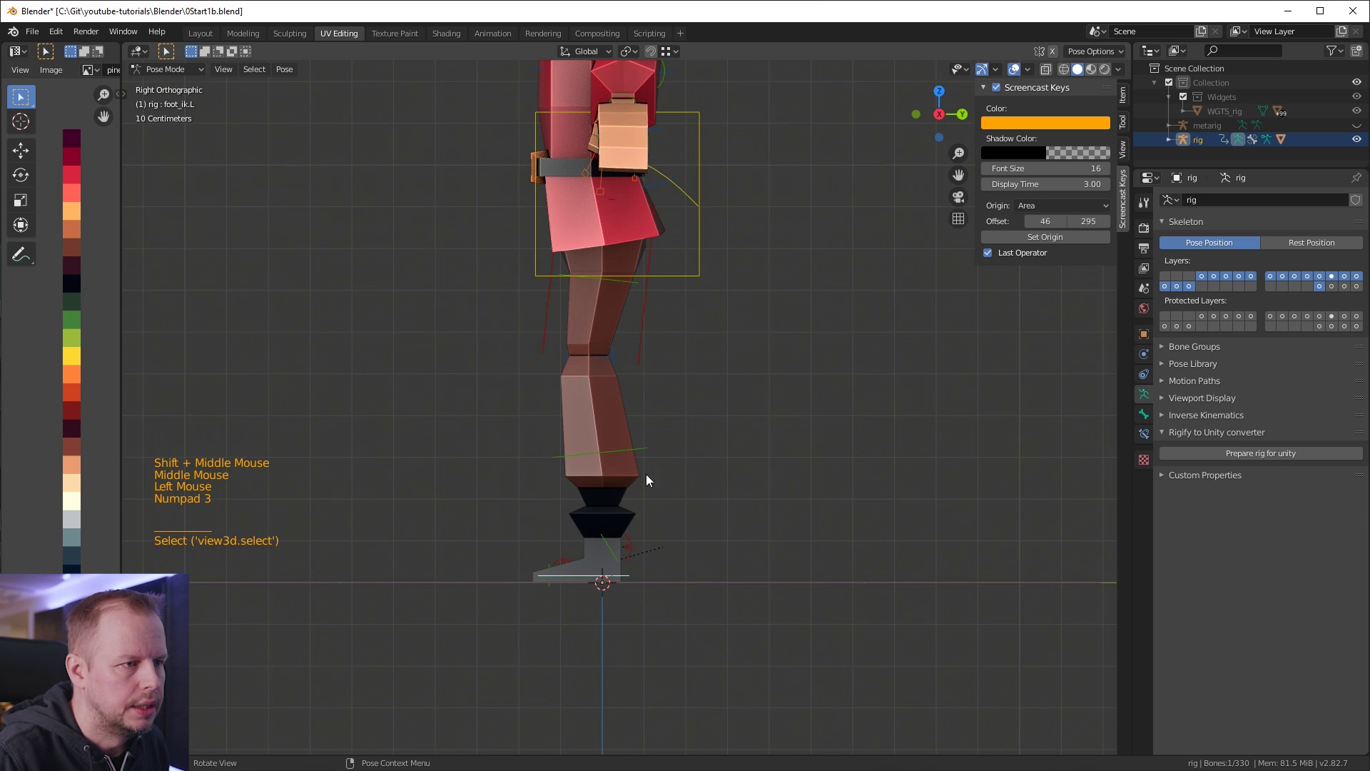
key("g")
left_click(561, 605)
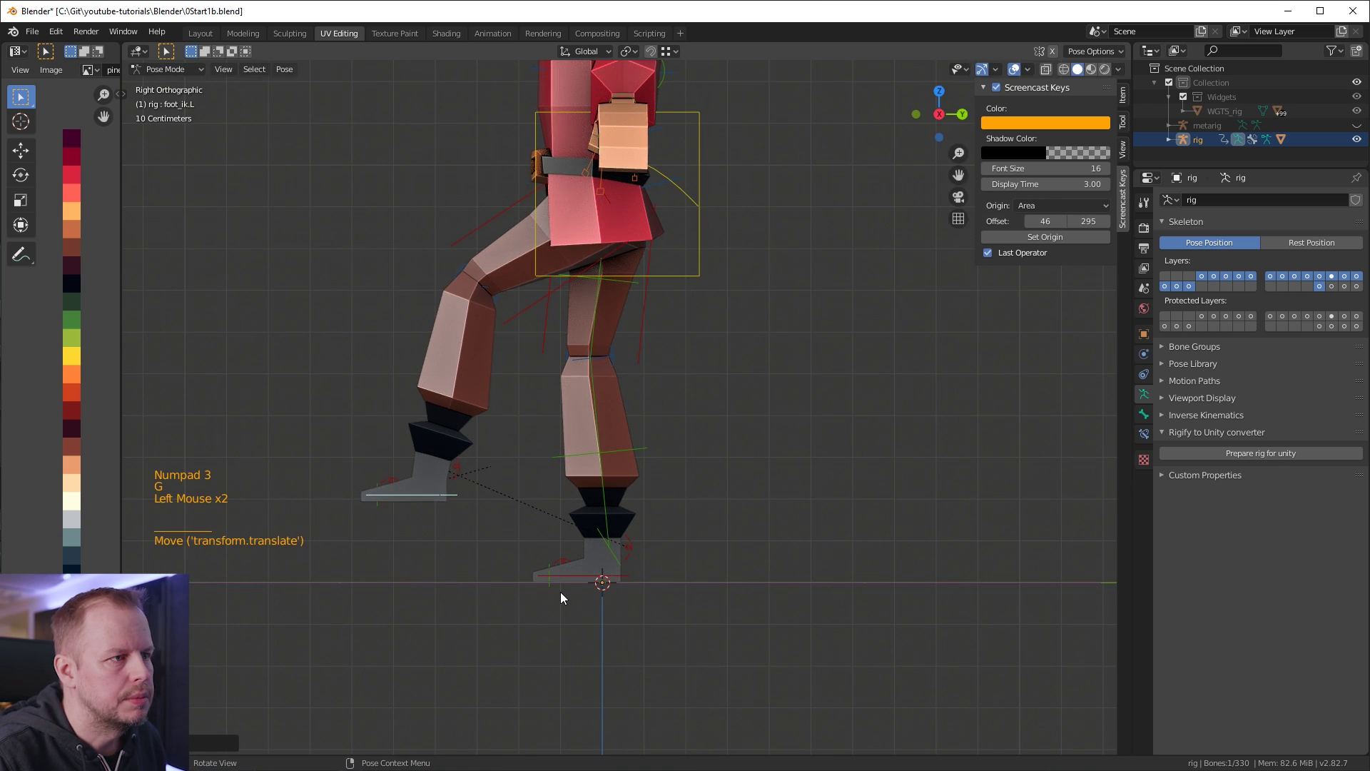
key("r")
right_click(561, 443)
key("ctrl+z")
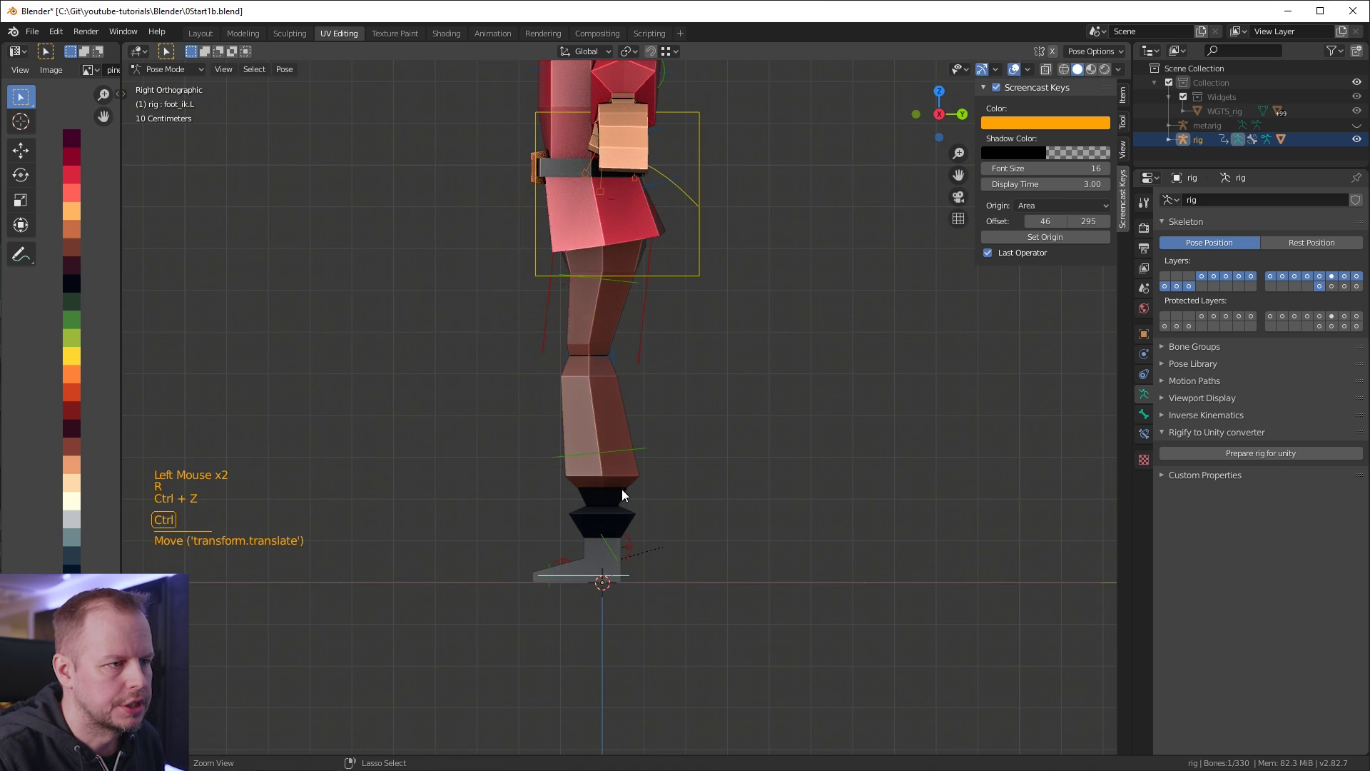
Try rolling the left foot by rotating its heel IK control, and cancel the rotation.
scroll(643, 532, "up", 2)
key("r")
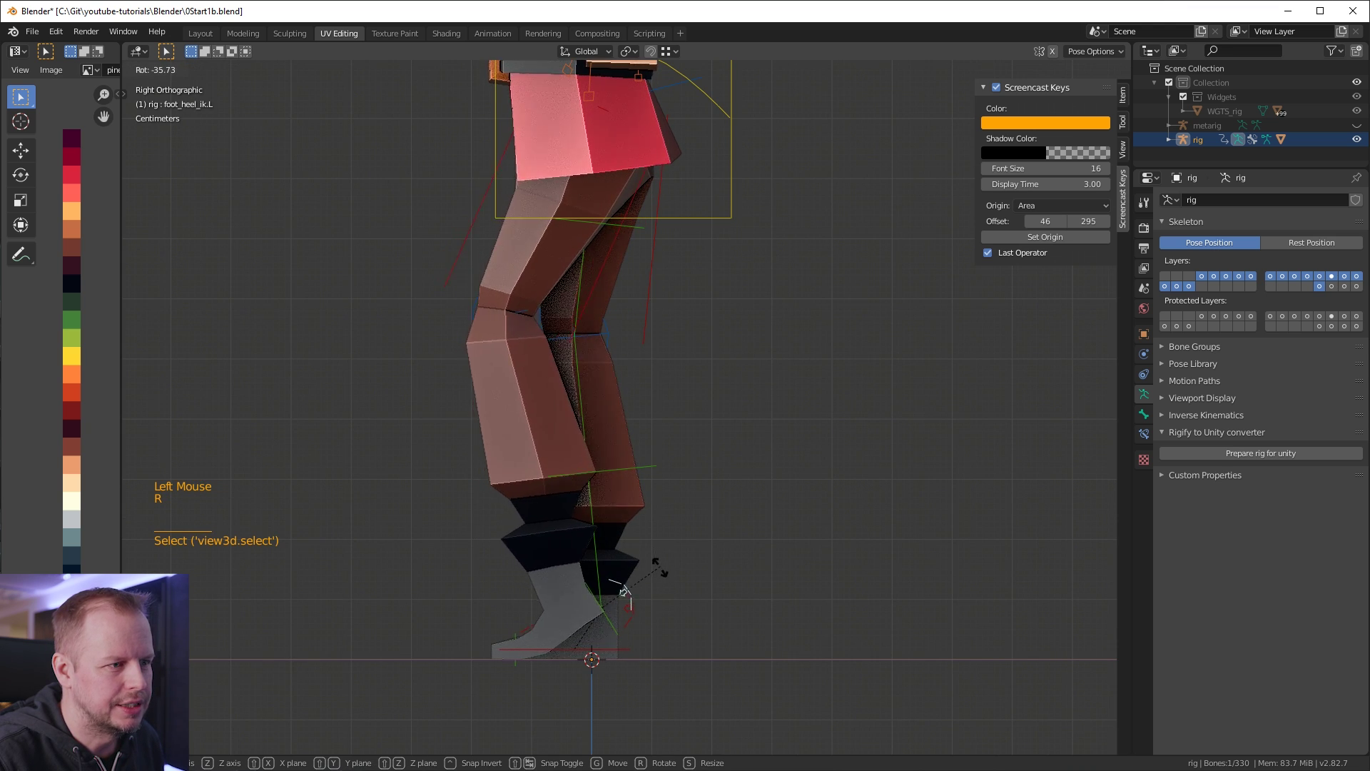
scroll(664, 450, "down", 2)
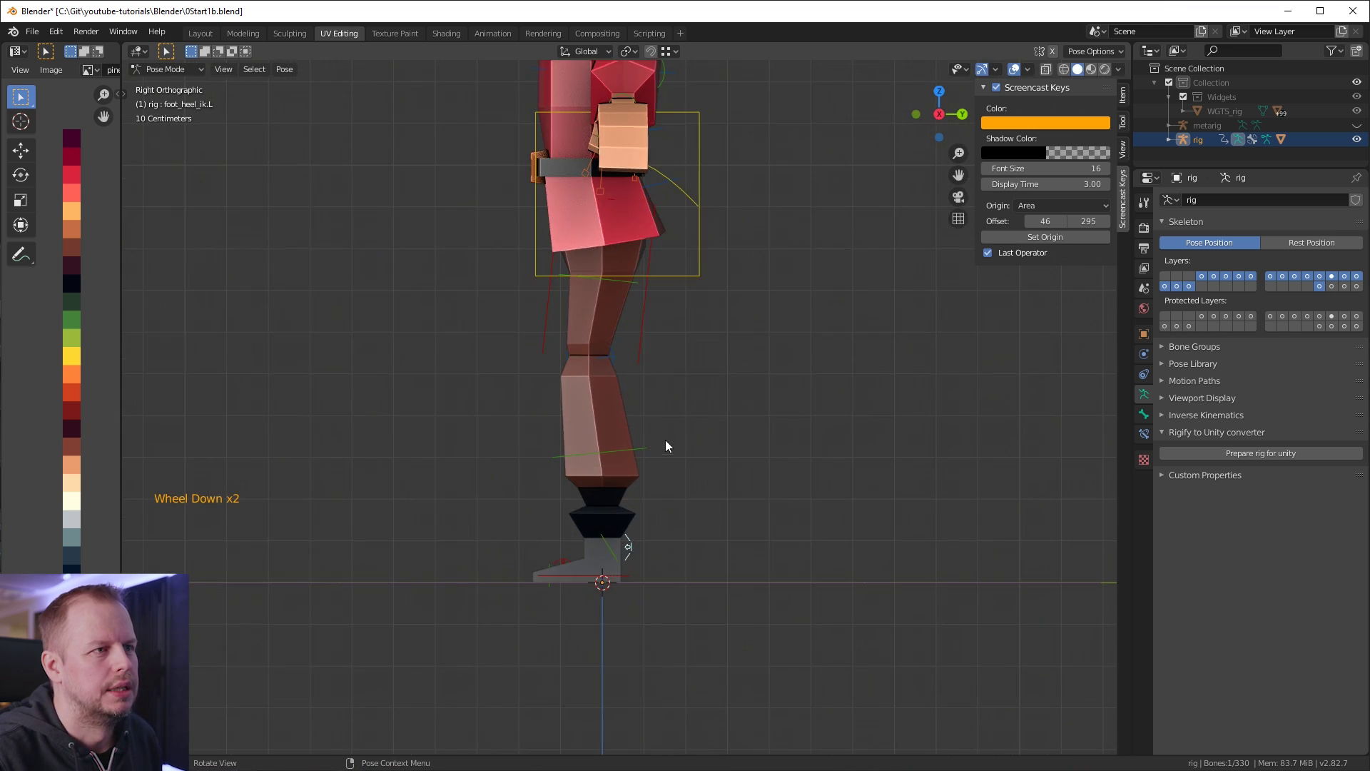
Try tilting the upper body by rotating the chest control, and cancel the rotation.
middle_click_drag(663, 450, 750, 392)
scroll(738, 259, "down", 2)
left_click(702, 205)
middle_click_drag(720, 250, 746, 343)
middle_click_drag(746, 335, 668, 263, "shift")
left_click(666, 258)
key("r")
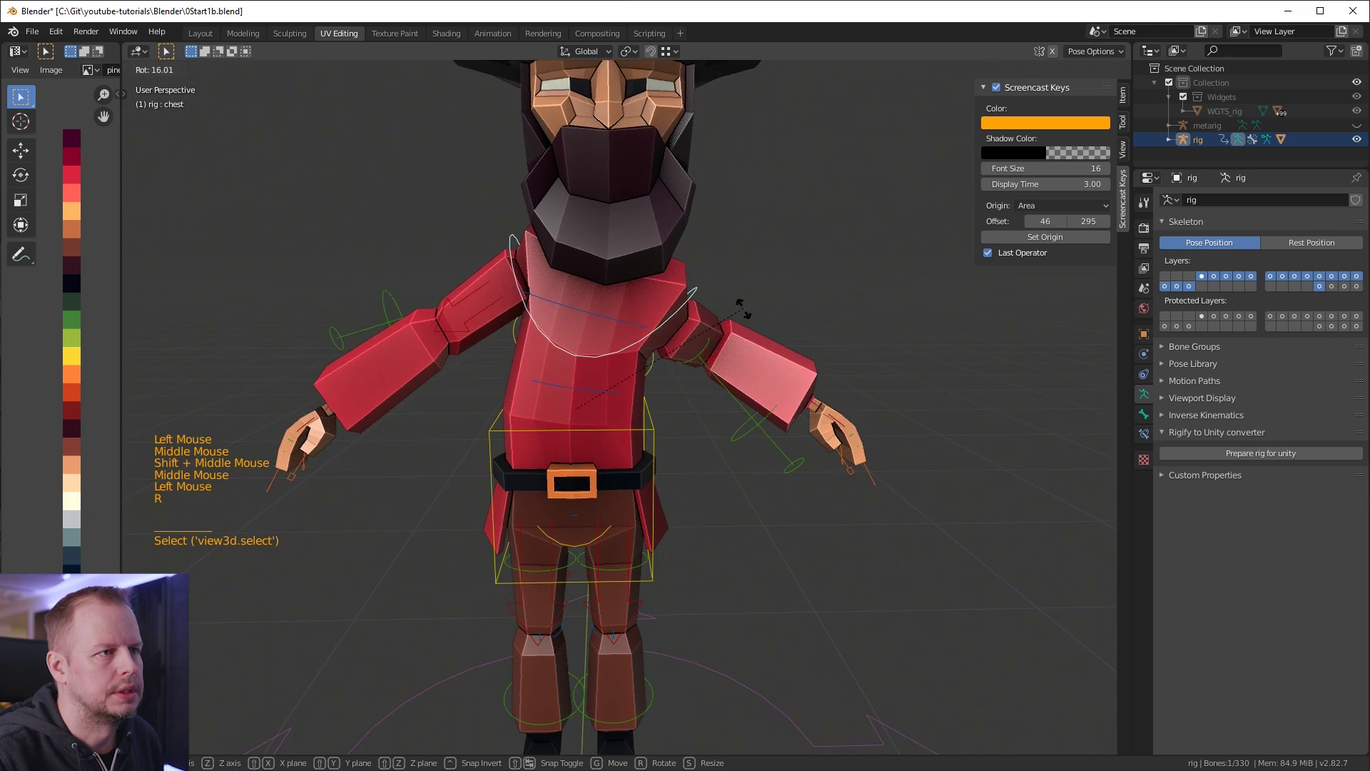
right_click(689, 219)
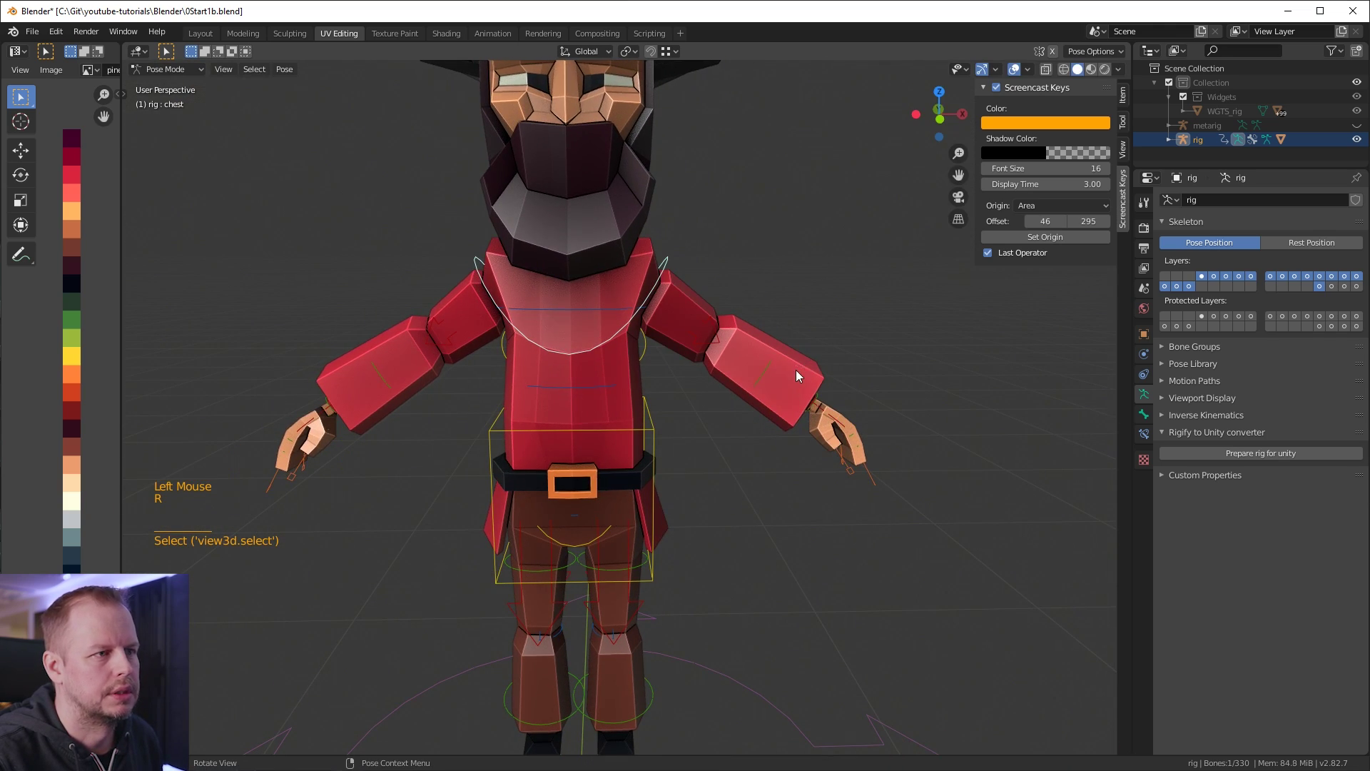
Try moving the spine_fk.002 control and rotating it together with the chest control, cancelling both changes.
middle_click_drag(797, 376, 589, 371)
left_click(593, 371)
key("g")
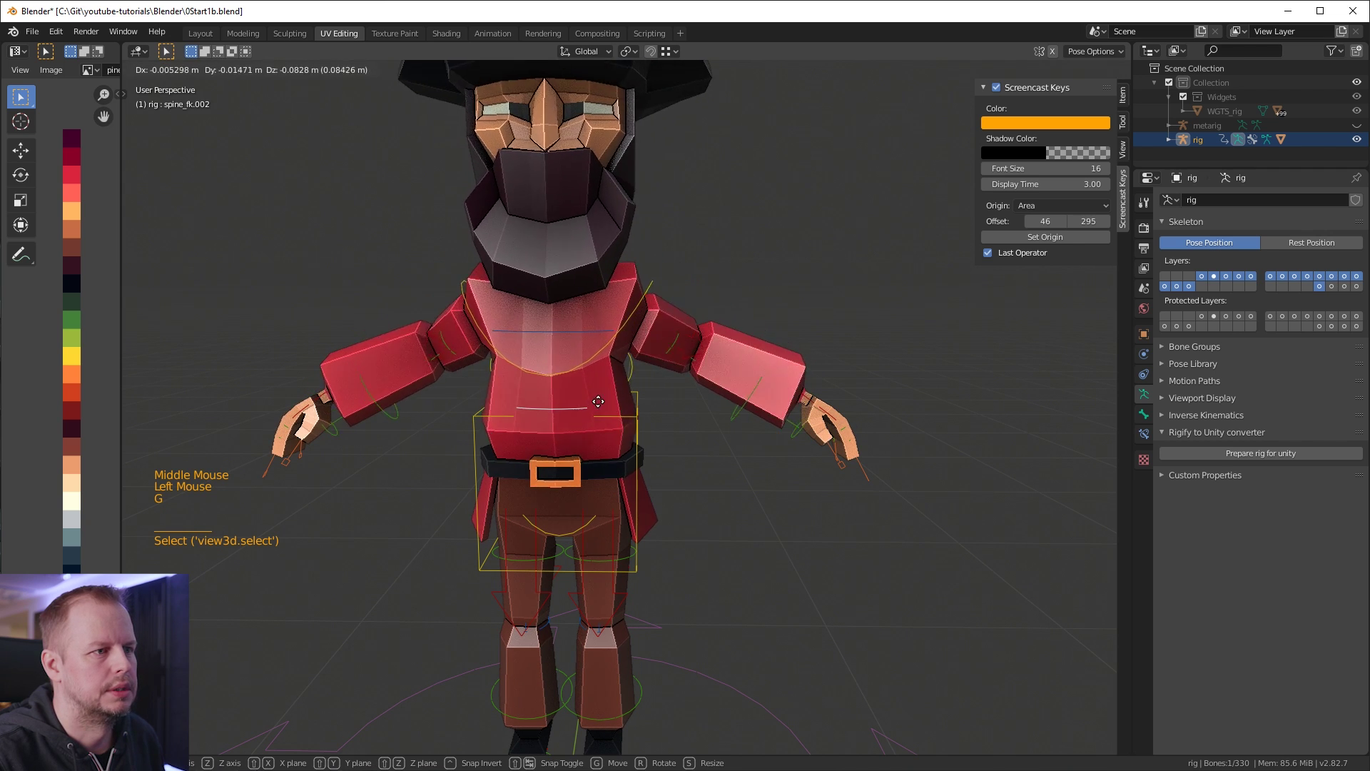
middle_click_drag(833, 388, 679, 368)
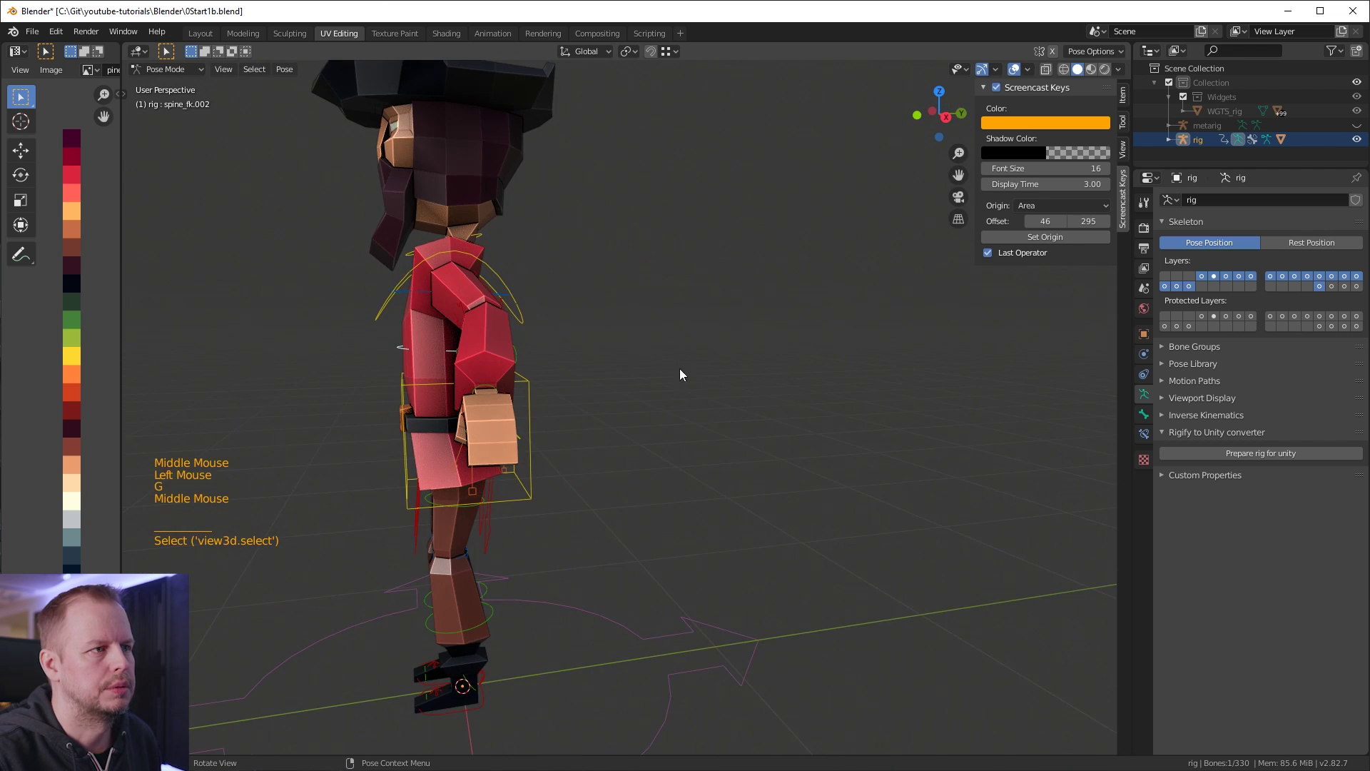
left_click(521, 288, "shift")
key("r")
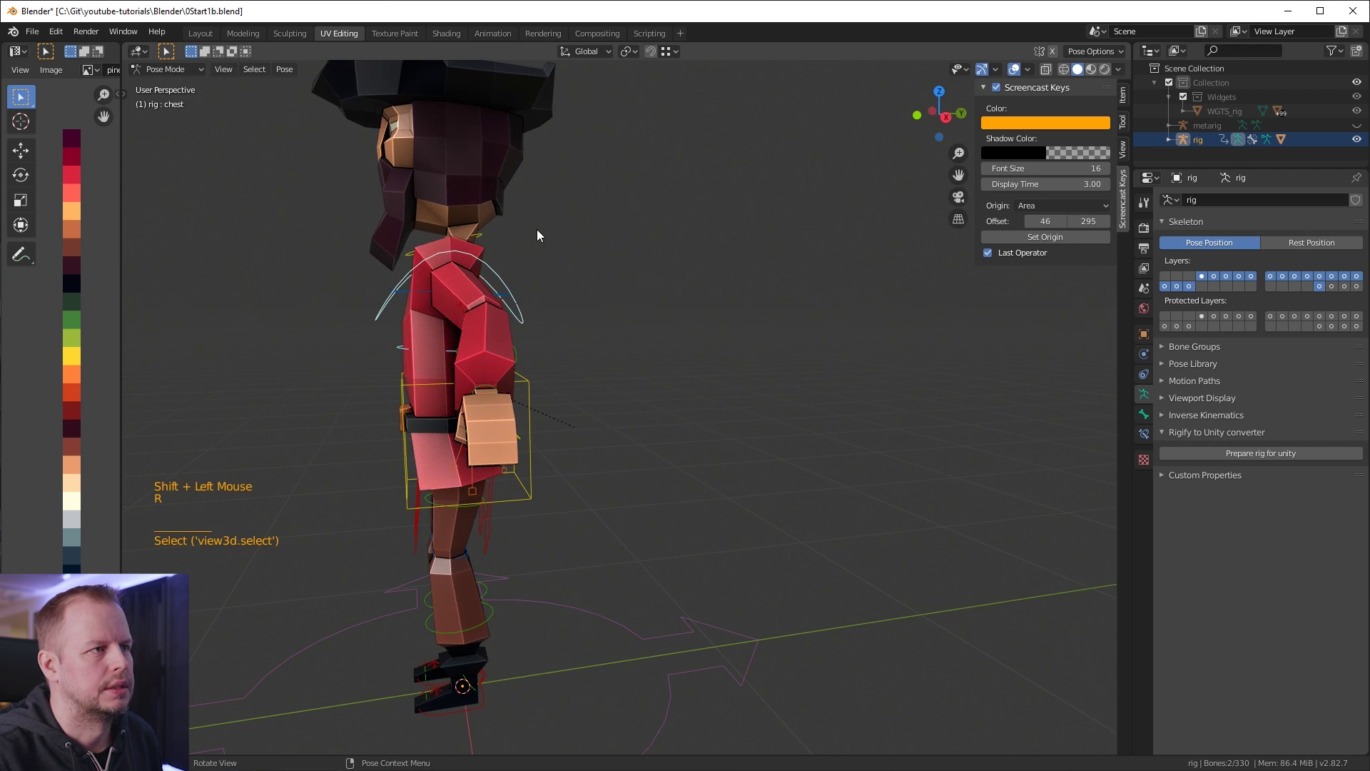
Select the head control and try rotating the head from several viewing angles, cancelling each rotation.
middle_click_drag(536, 234, 647, 383, "shift")
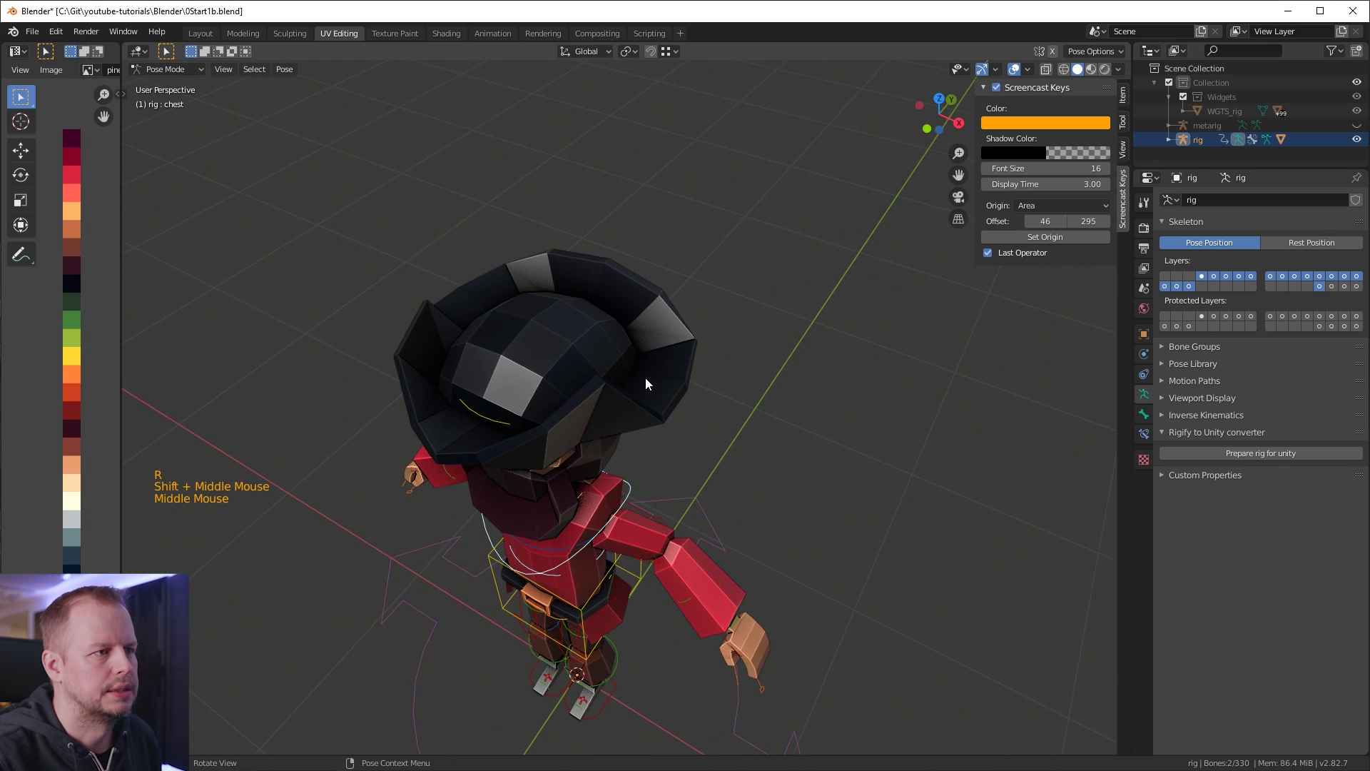
left_click(478, 410)
middle_click_drag(783, 448, 705, 373)
key("r")
right_click(620, 317)
middle_click_drag(564, 314, 682, 329)
key("r")
right_click(702, 387)
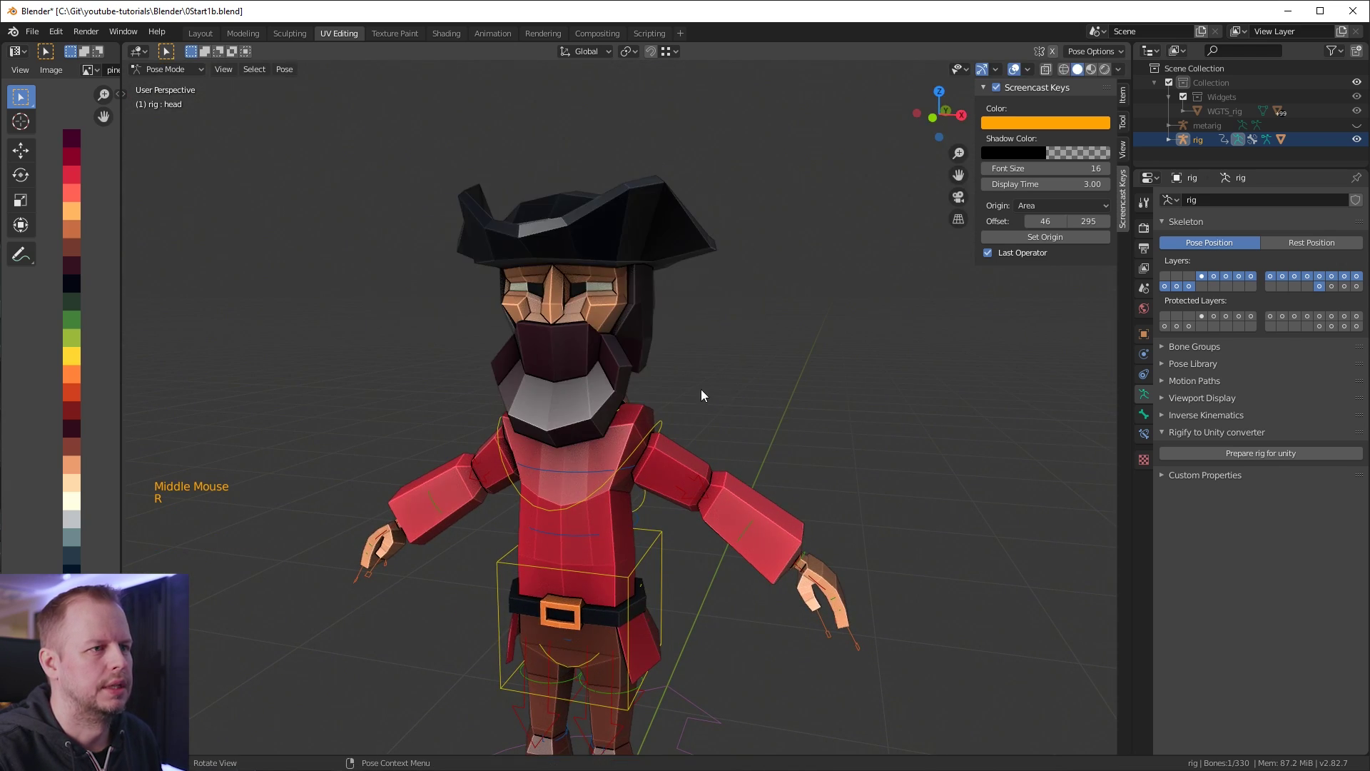
middle_click_drag(701, 389, 744, 387)
key("r")
right_click(735, 373)
Set the transform pivot point to Individual Origins.
middle_click_drag(855, 565, 749, 526)
scroll(841, 444, "up", 2)
key("comma")
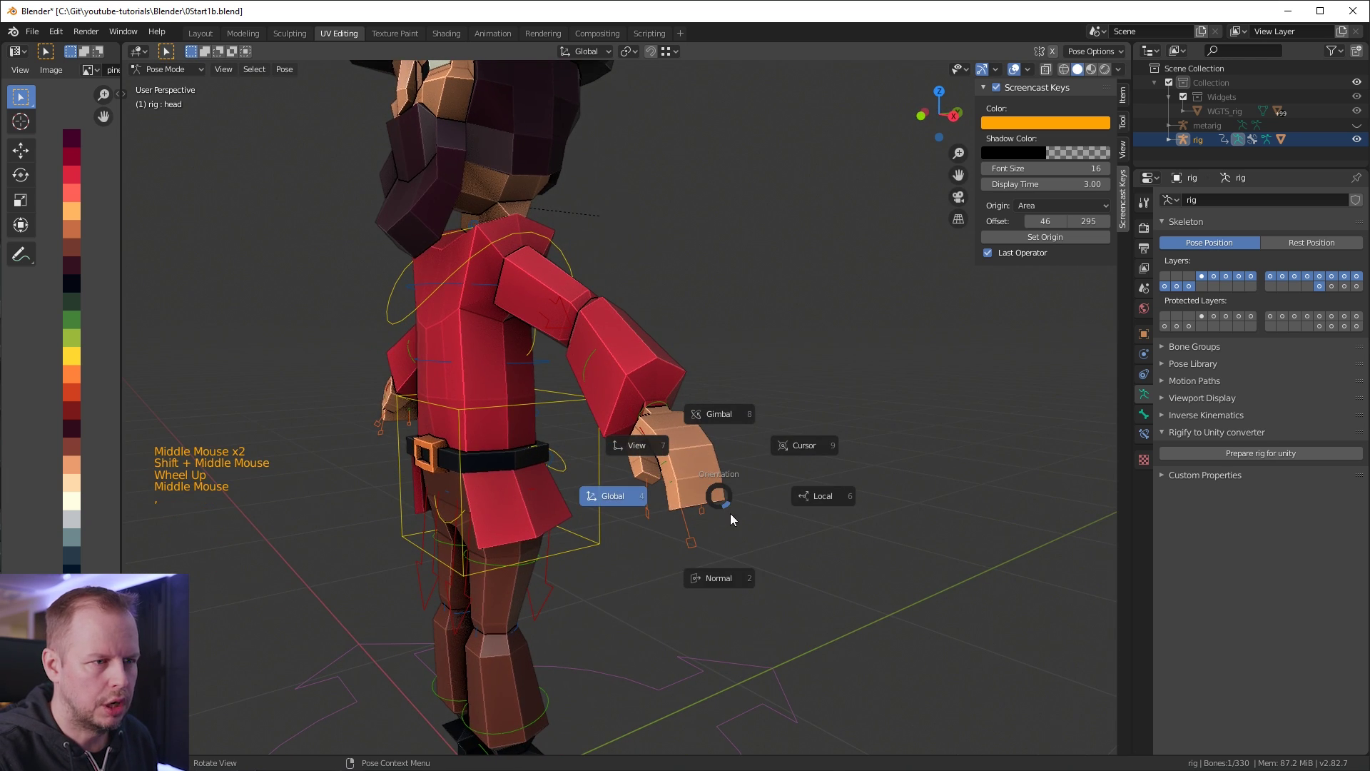
key("Escape")
key("period")
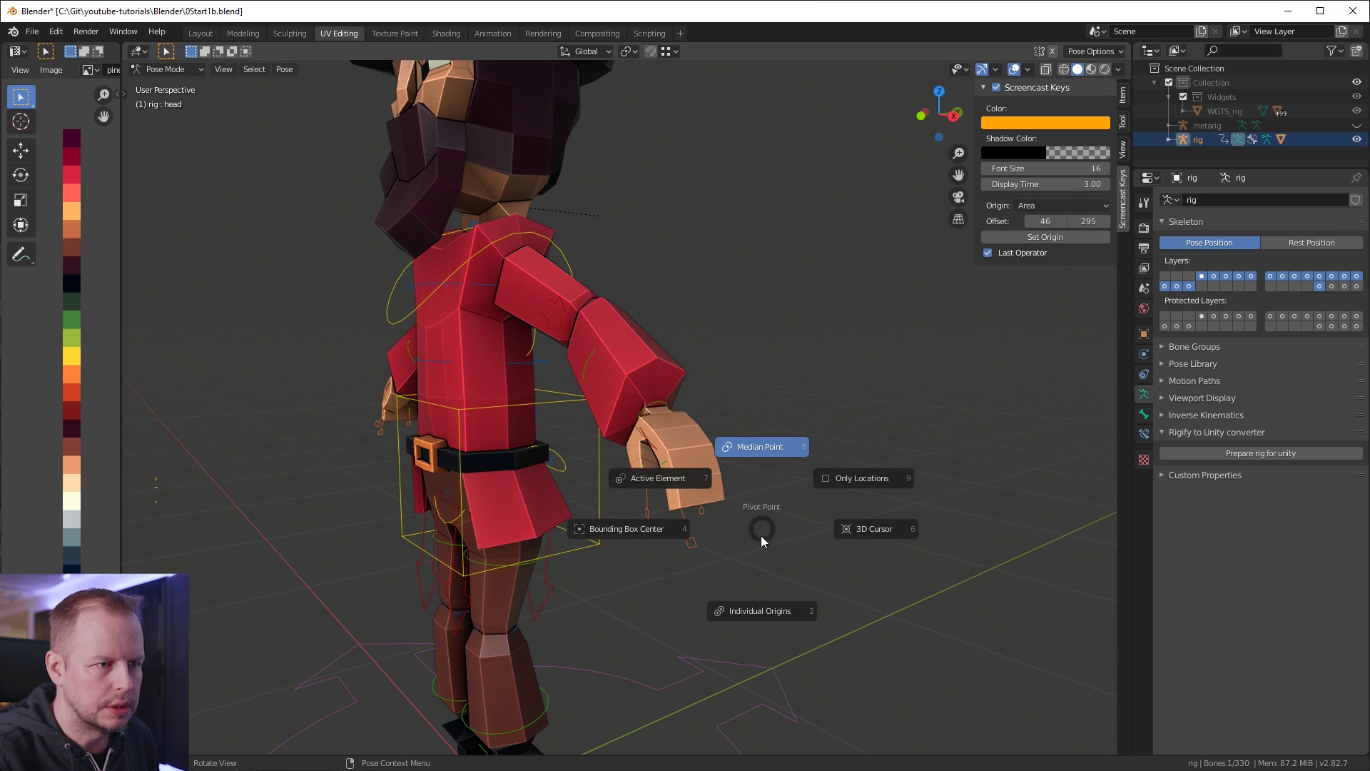
left_click(776, 608)
Scale the left hand's index and pinky master controls down to about 0.7 to curl the fingers.
scroll(742, 594, "up", 1)
left_click(714, 582)
middle_click_drag(795, 581, 806, 584)
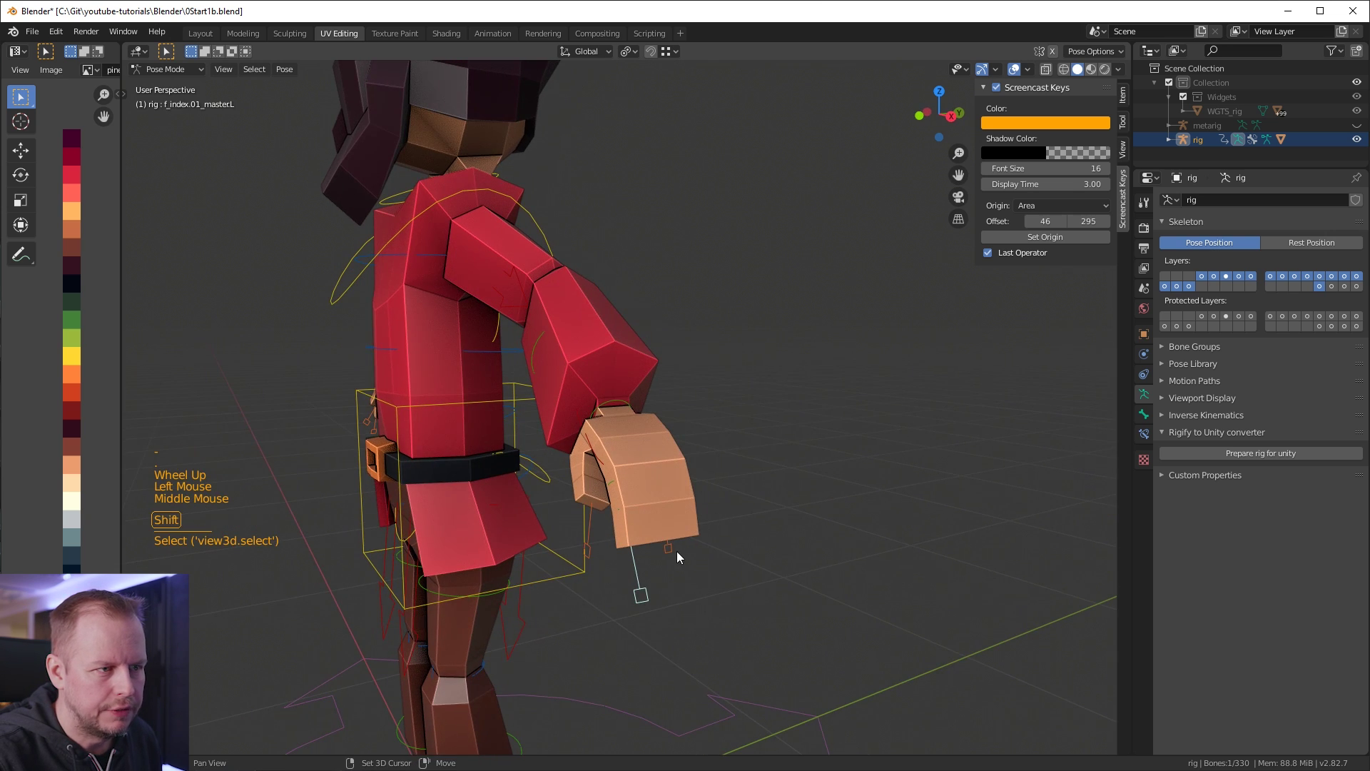
left_click(677, 551, "shift")
middle_click_drag(746, 533, 970, 490)
key("s")
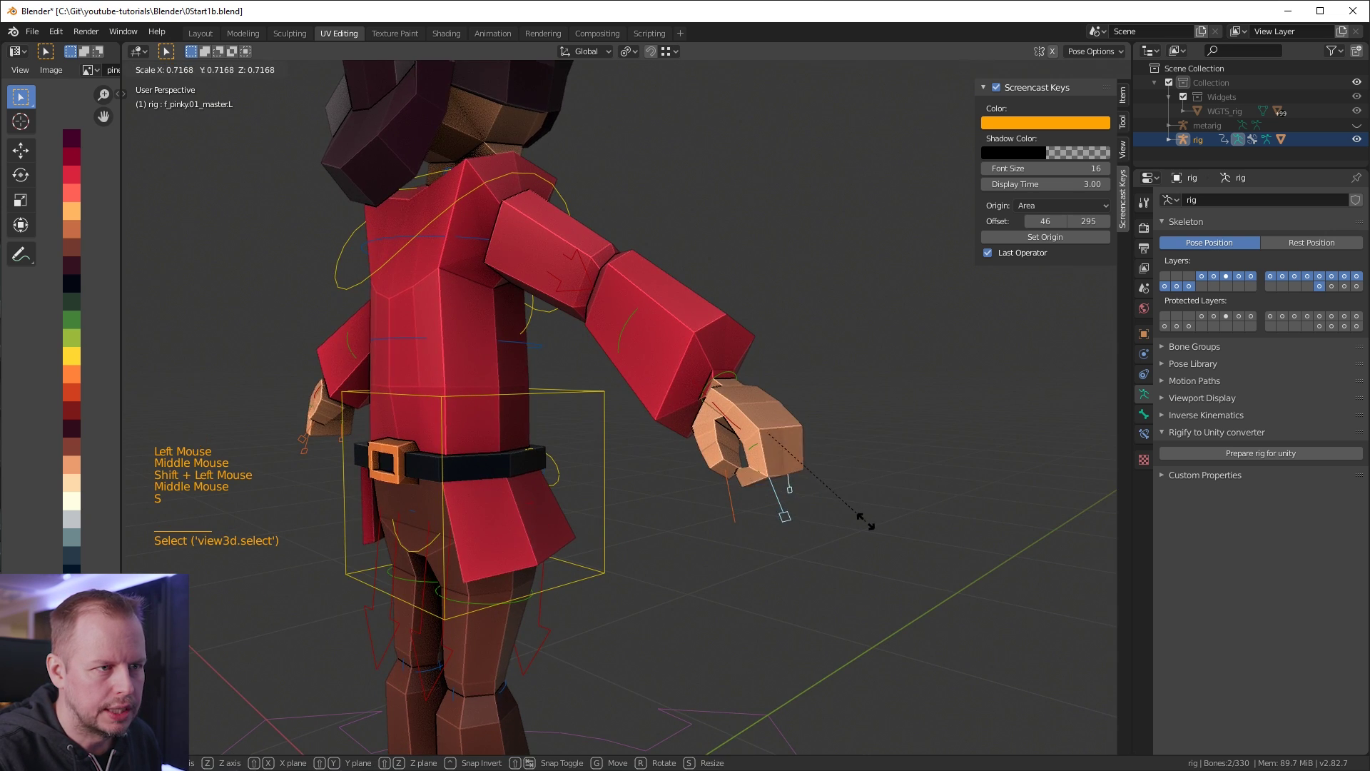
left_click(859, 523)
Scale the left thumb's master control to curl the thumb.
left_click(735, 523)
middle_click_drag(735, 523, 833, 519)
key("s")
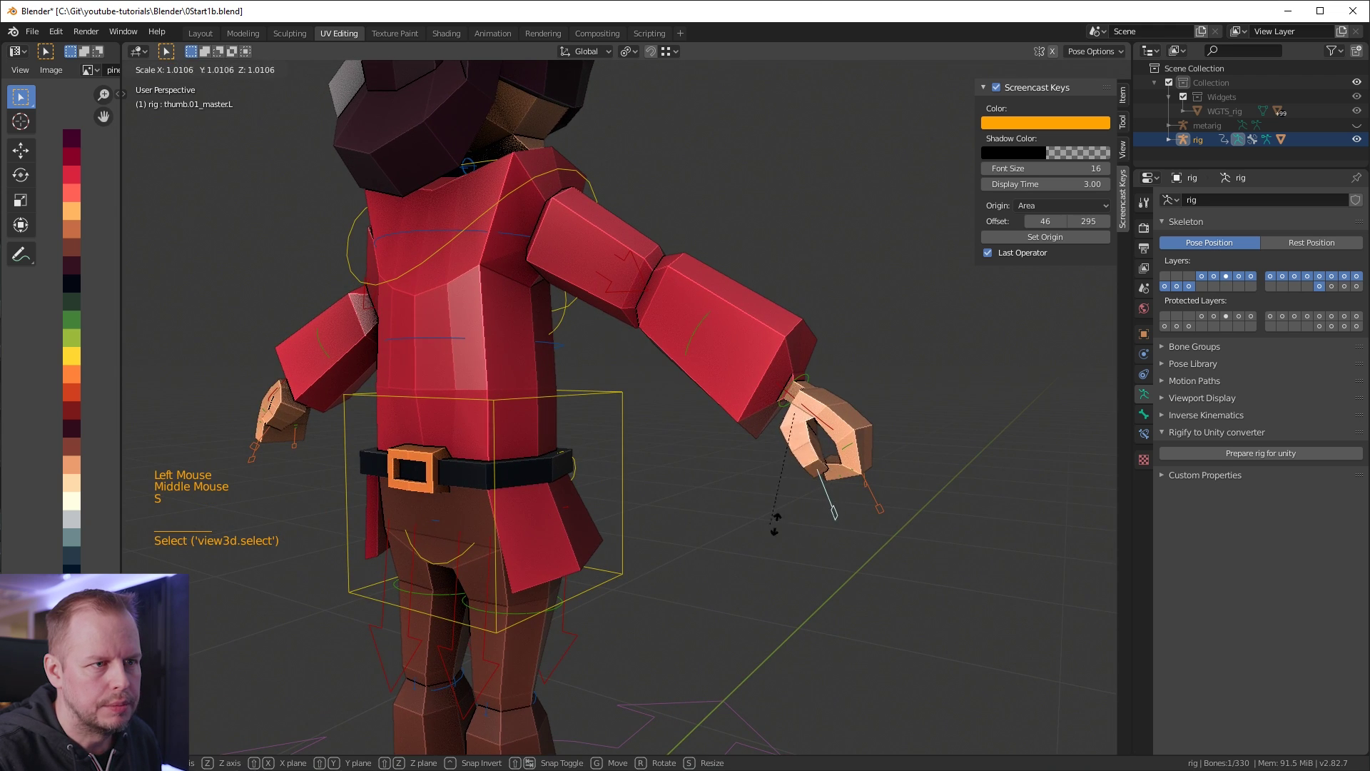
left_click(847, 457)
Reselect the left index and pinky master controls and scale them again to close the fist.
middle_click_drag(885, 454, 939, 471)
left_click(983, 425)
left_click(949, 422, "shift")
key("s")
left_click(967, 441)
Try raising and rotating the left hand IK control with the fist closed, and undo the changes.
left_click(799, 472)
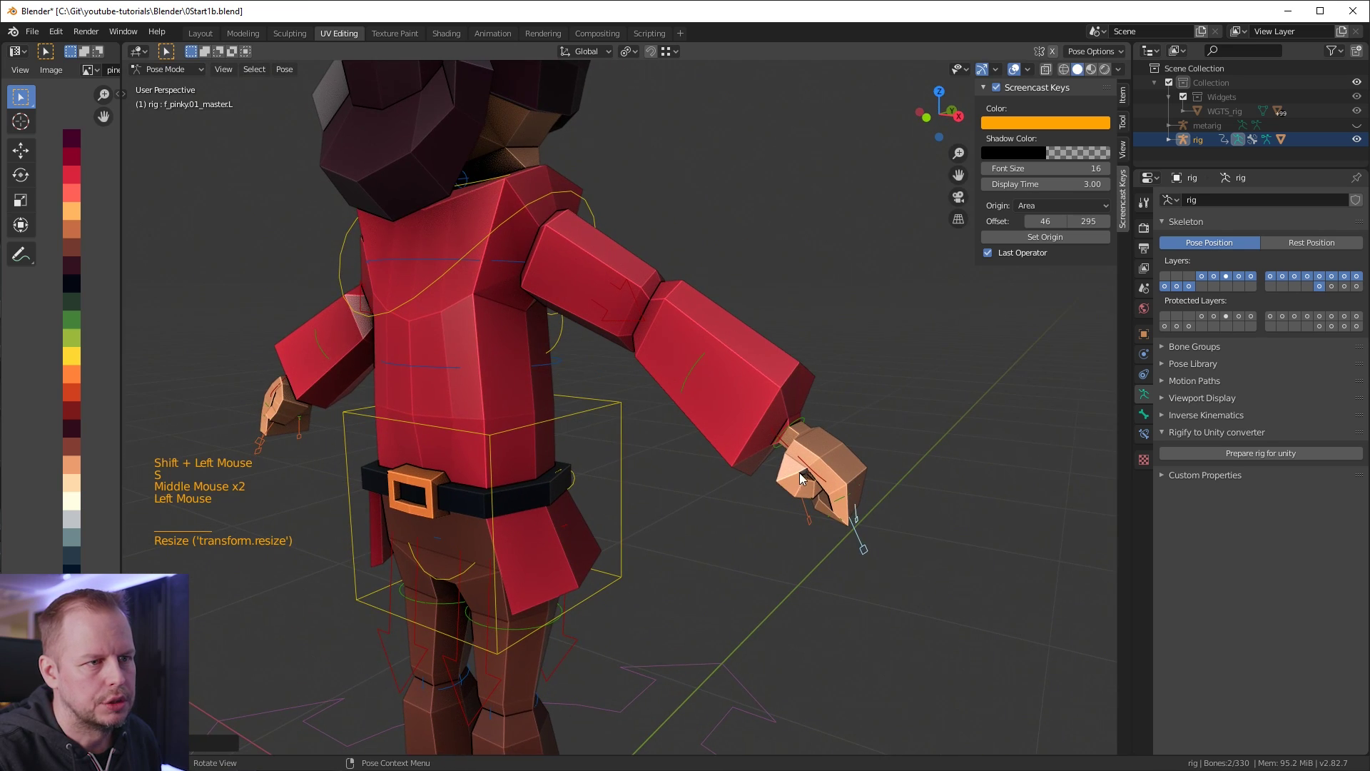
left_click(824, 477)
middle_click_drag(824, 477, 949, 474)
key("g")
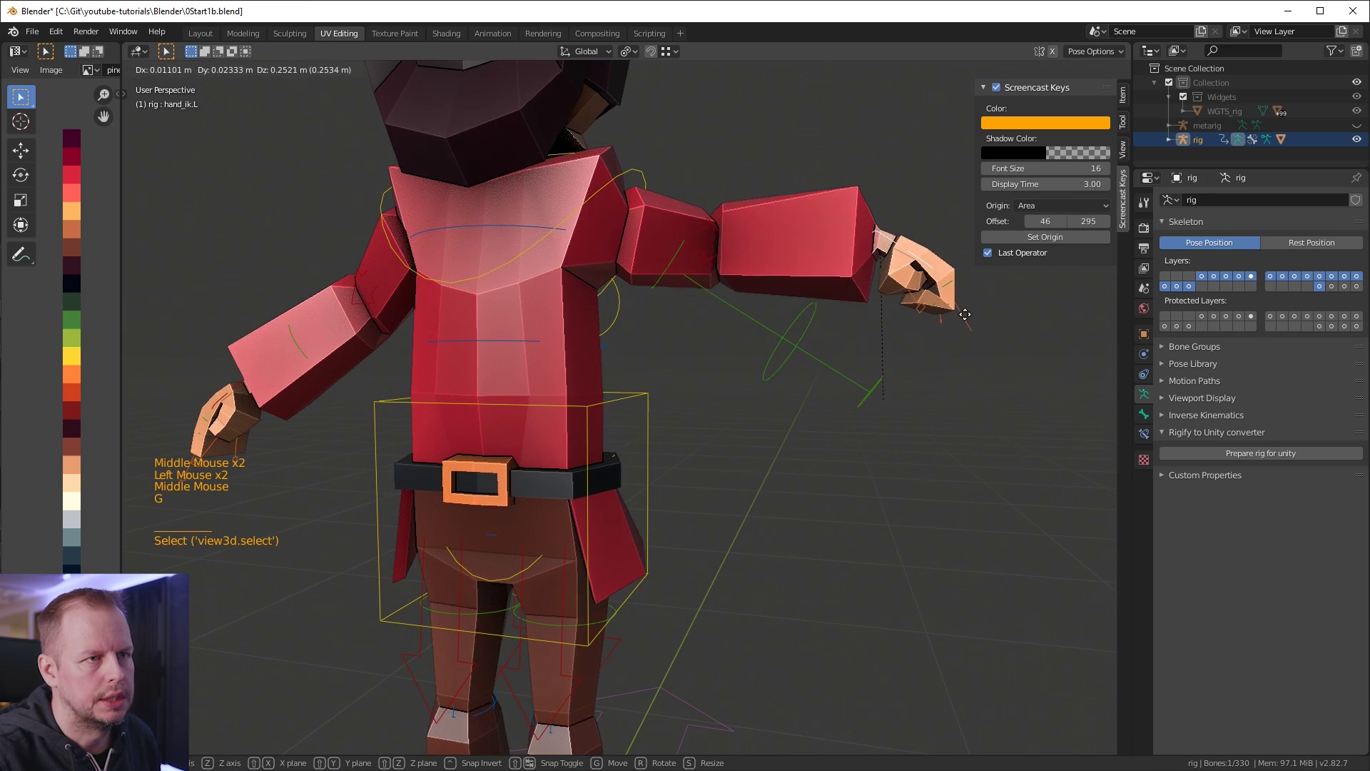
key("r")
key("ctrl+z")
key("ctrl+z")
key("ctrl+z")
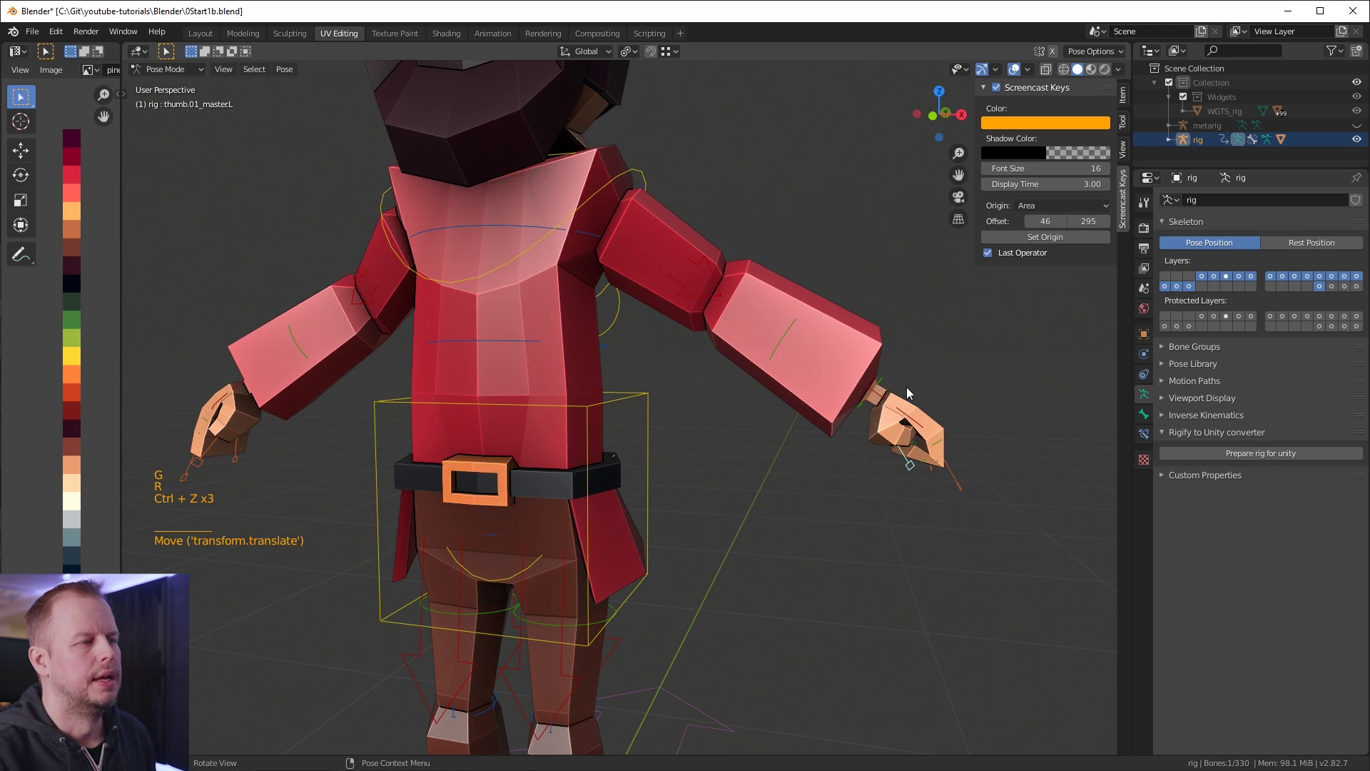
In front view, try moving the left thigh IK control and cancel the move.
middle_click_drag(906, 387, 705, 374)
scroll(835, 392, "down", 2)
key("KP_1")
scroll(669, 465, "up", 3)
left_click(667, 467)
key("g")
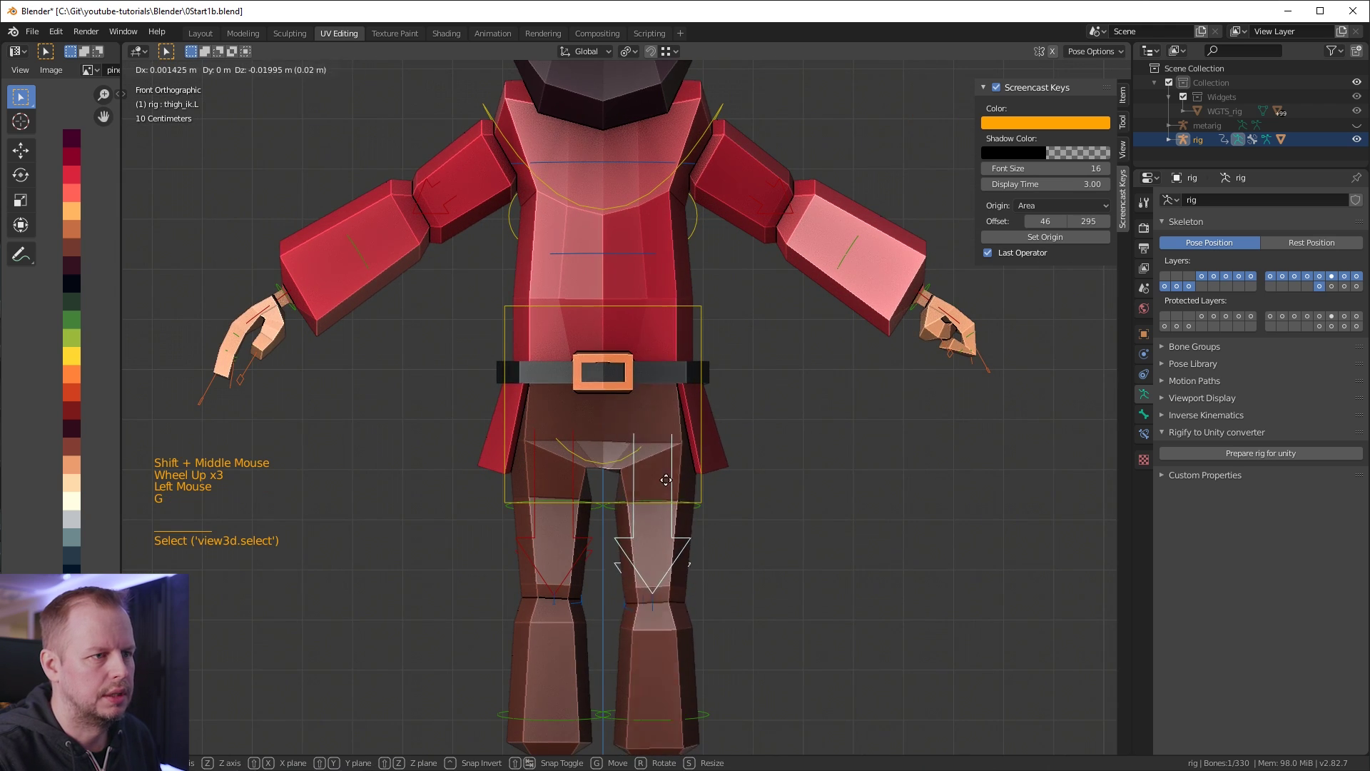
scroll(708, 420, "down", 3)
Select the torso control, switch to the chest control, and try moving the chest before cancelling.
left_click(683, 345)
left_click(684, 346)
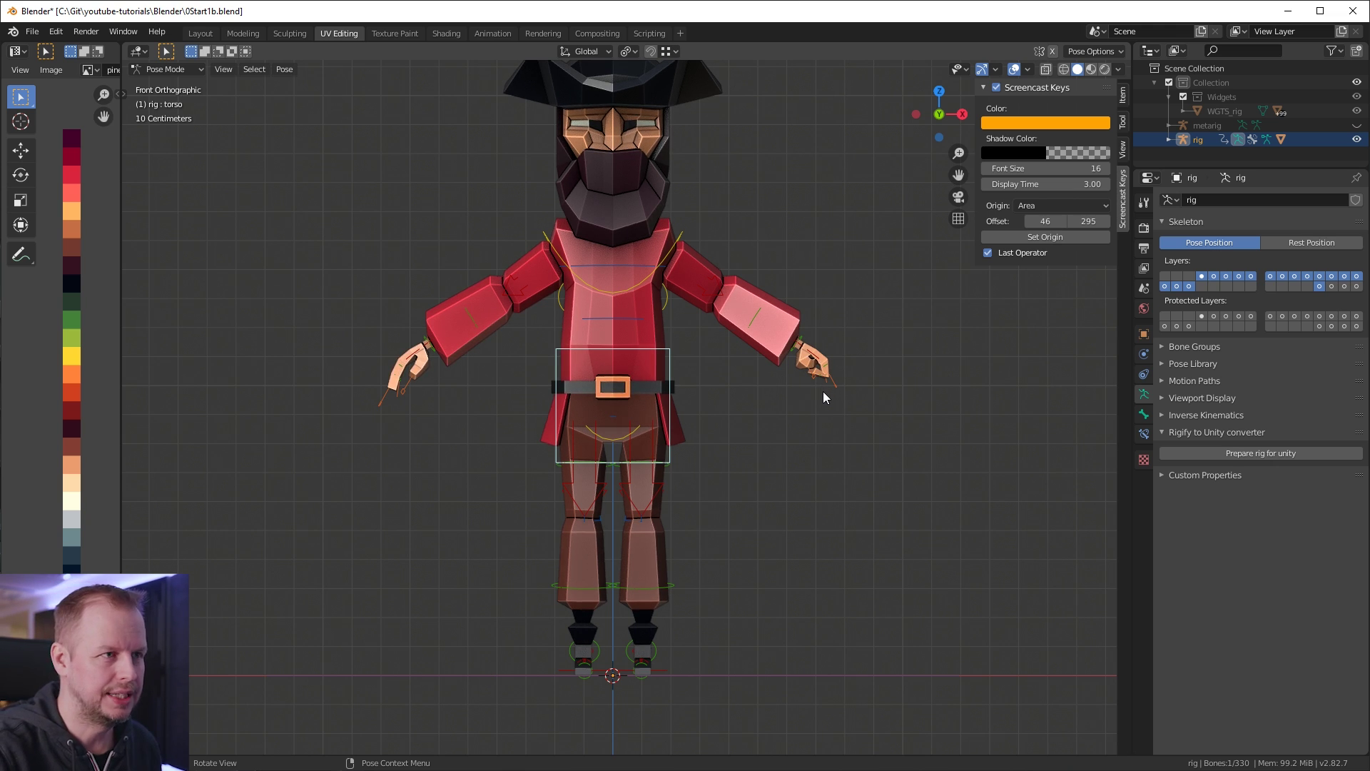
middle_click_drag(777, 227, 702, 354, "shift")
left_click(568, 360)
key("g")
key("g")
right_click(741, 379)
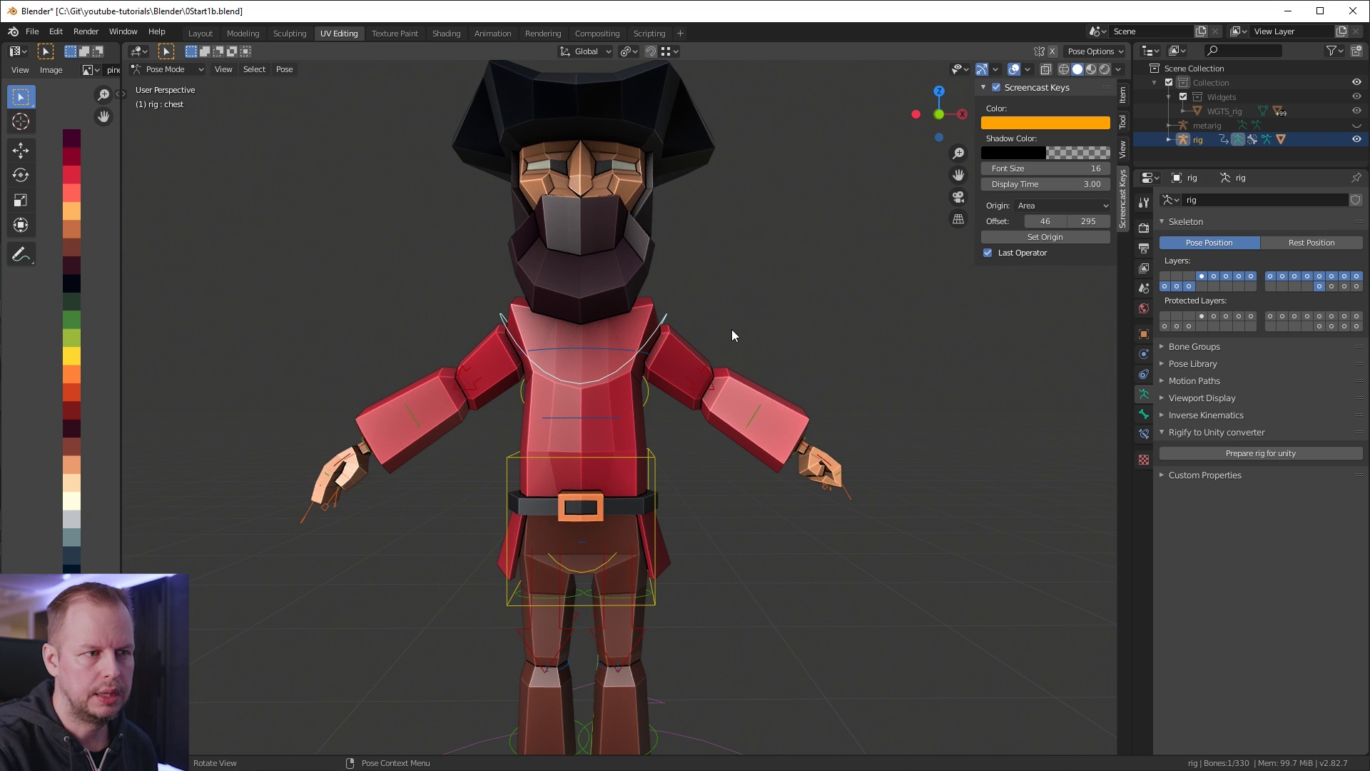
middle_click_drag(752, 339, 748, 345)
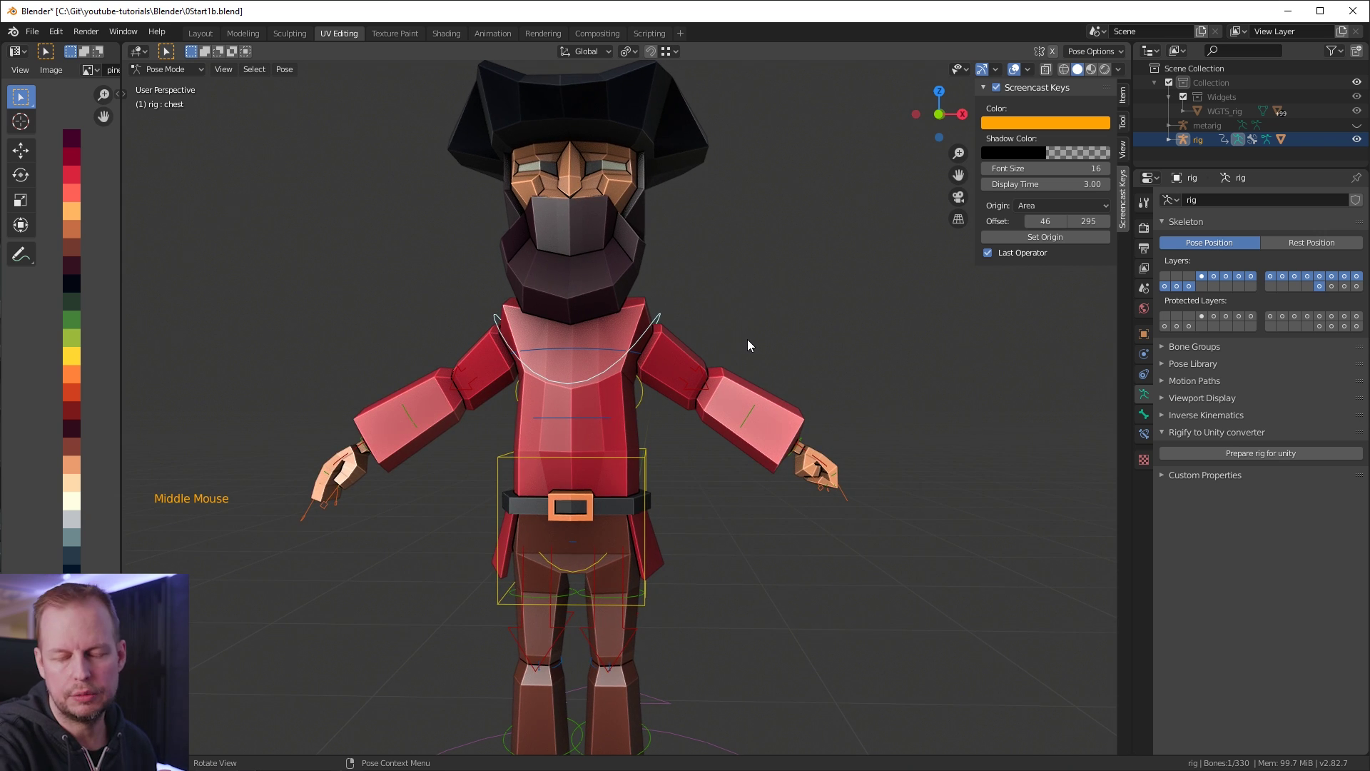
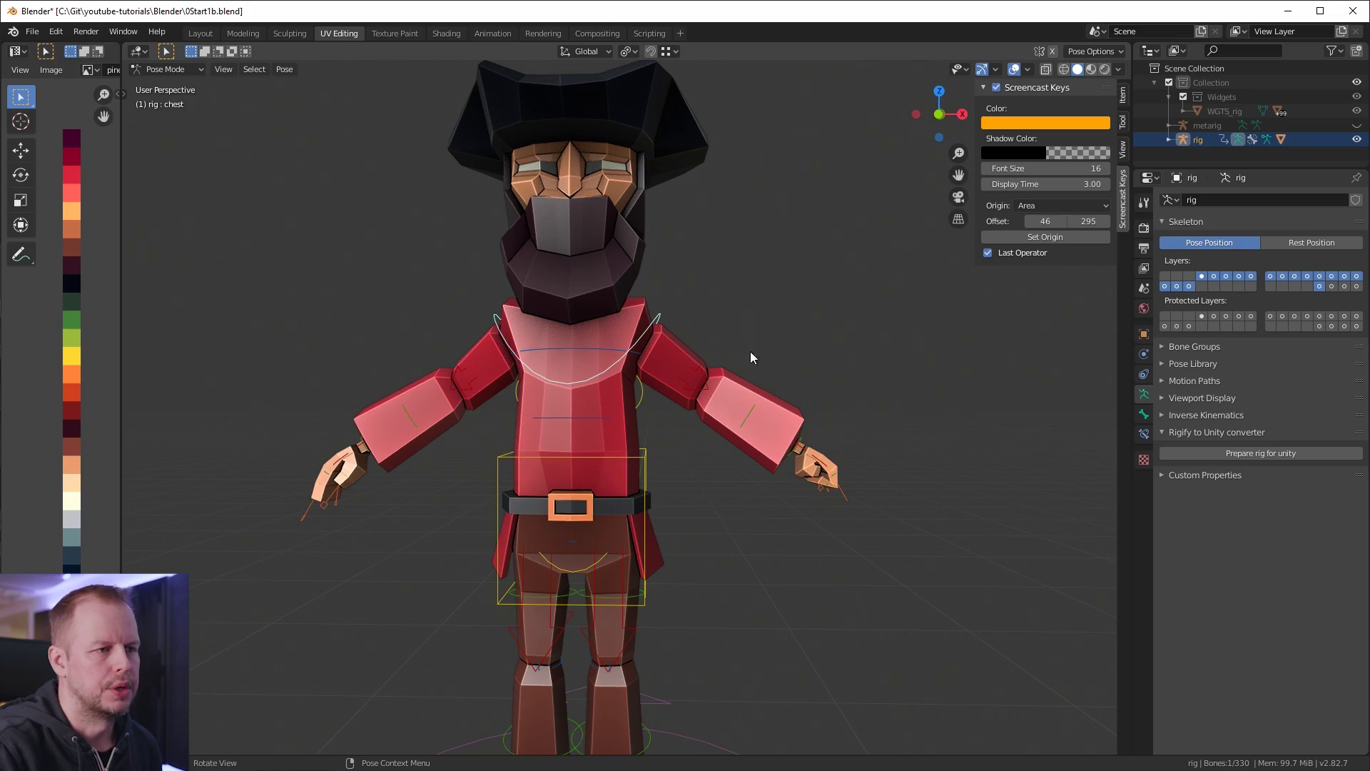
Spread the left and right foot IK controls apart along X with the Move tool, and lower the torso control into a squat.
middle_click_drag(750, 351, 767, 435)
scroll(787, 332, "down", 2)
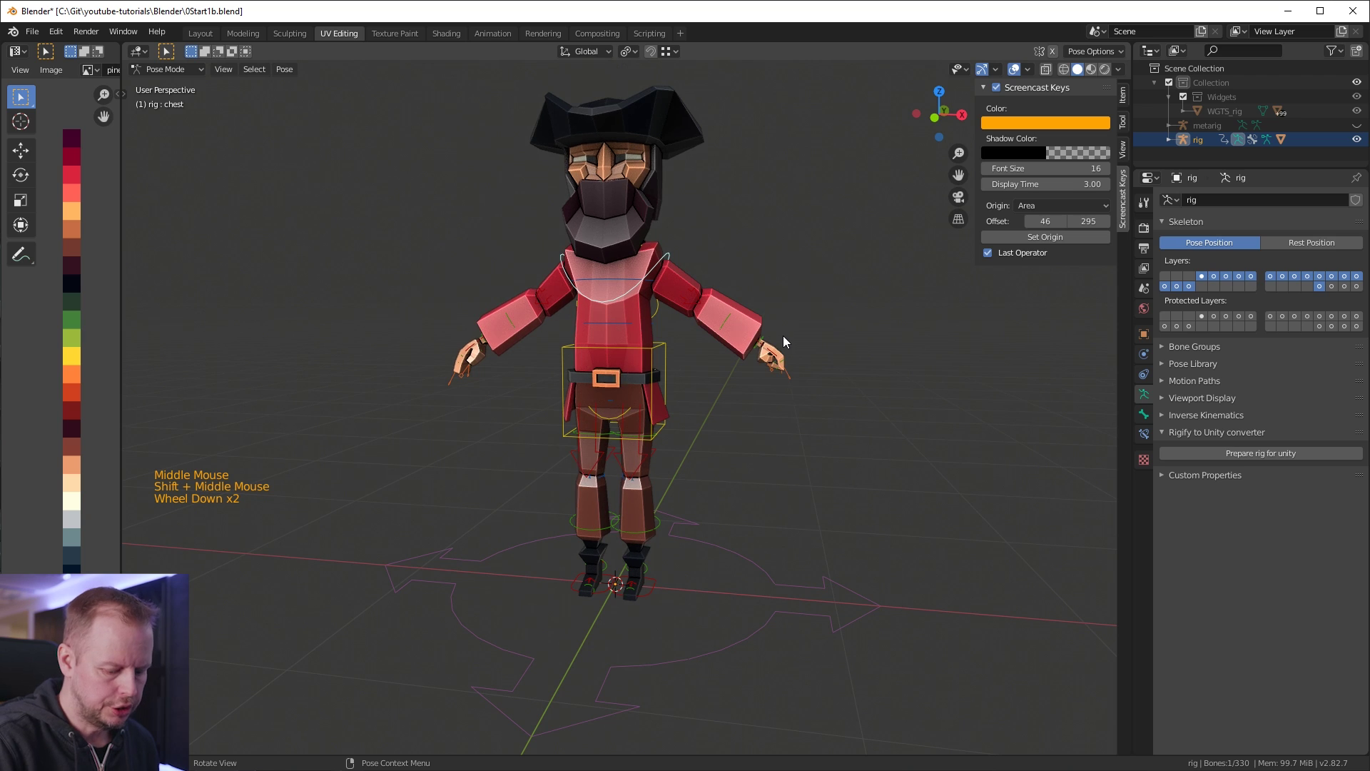
key("KP_1")
scroll(721, 304, "up", 4)
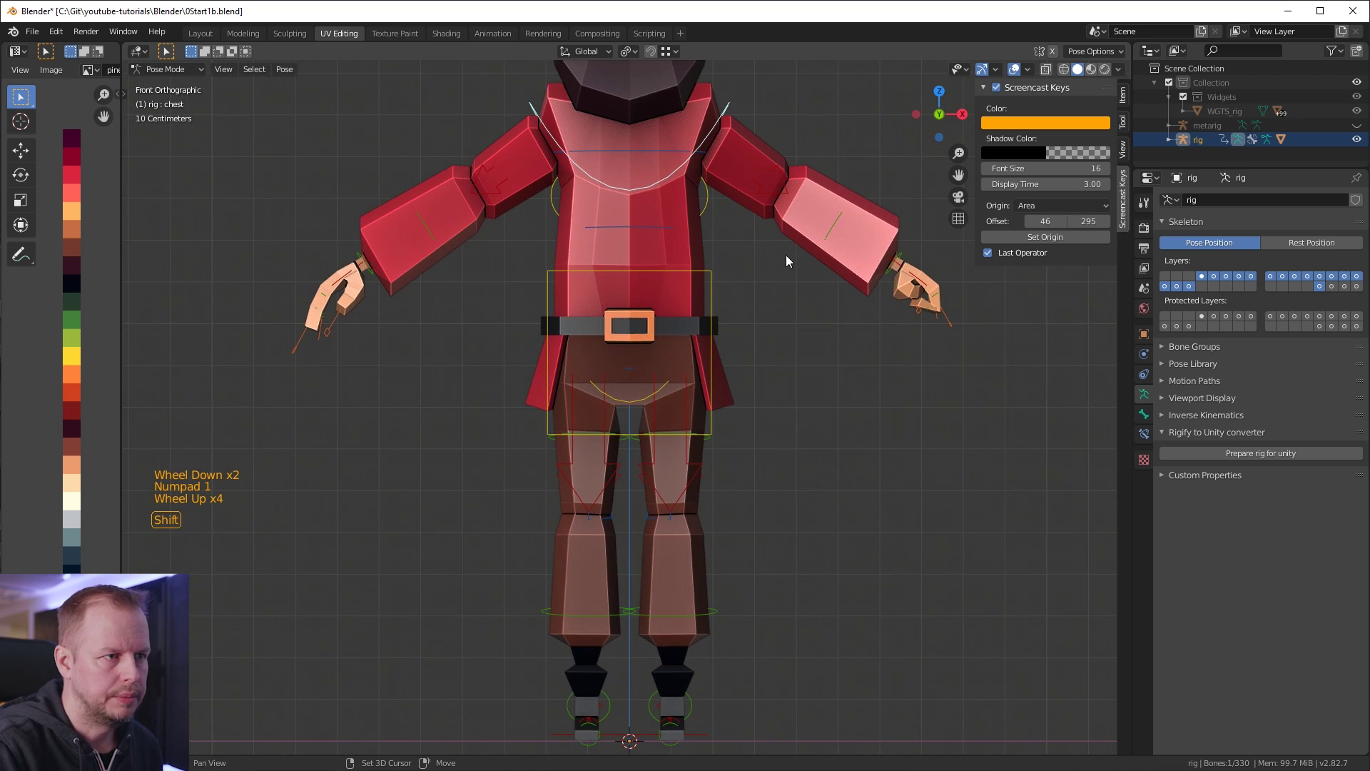
scroll(786, 257, "down", 1, "shift")
scroll(765, 281, "down", 3)
middle_click_drag(665, 407, 660, 438, "shift")
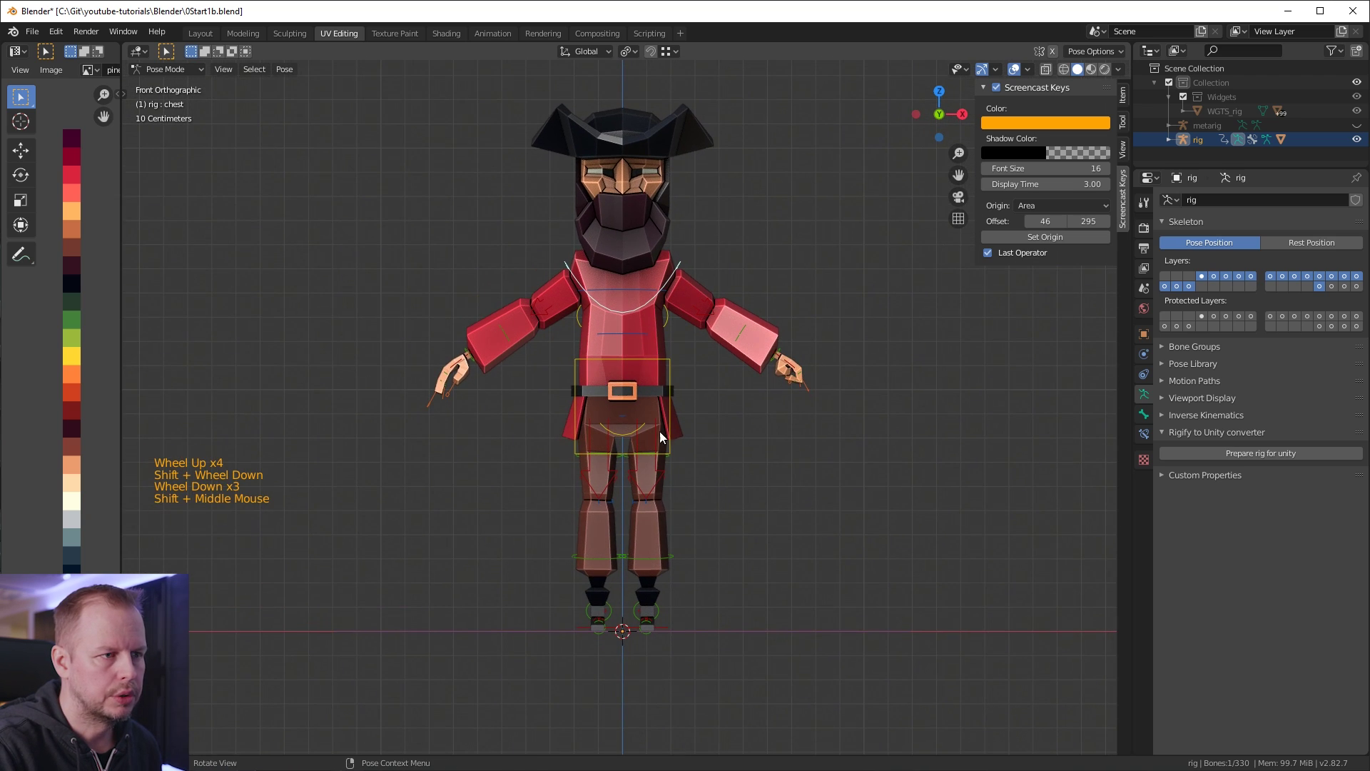
left_click(667, 628)
middle_click_drag(719, 613, 746, 561)
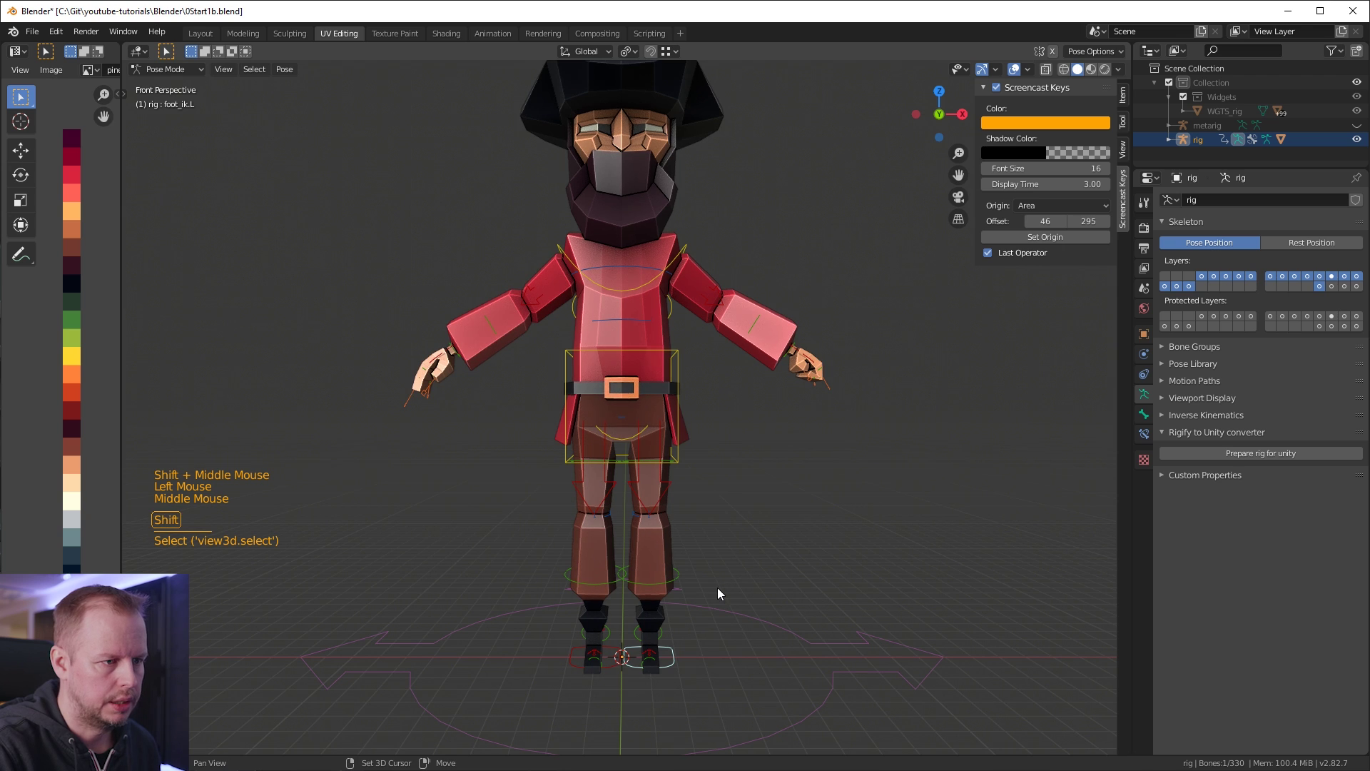
key("shift+space")
left_click(722, 612)
left_click_drag(709, 630, 779, 627)
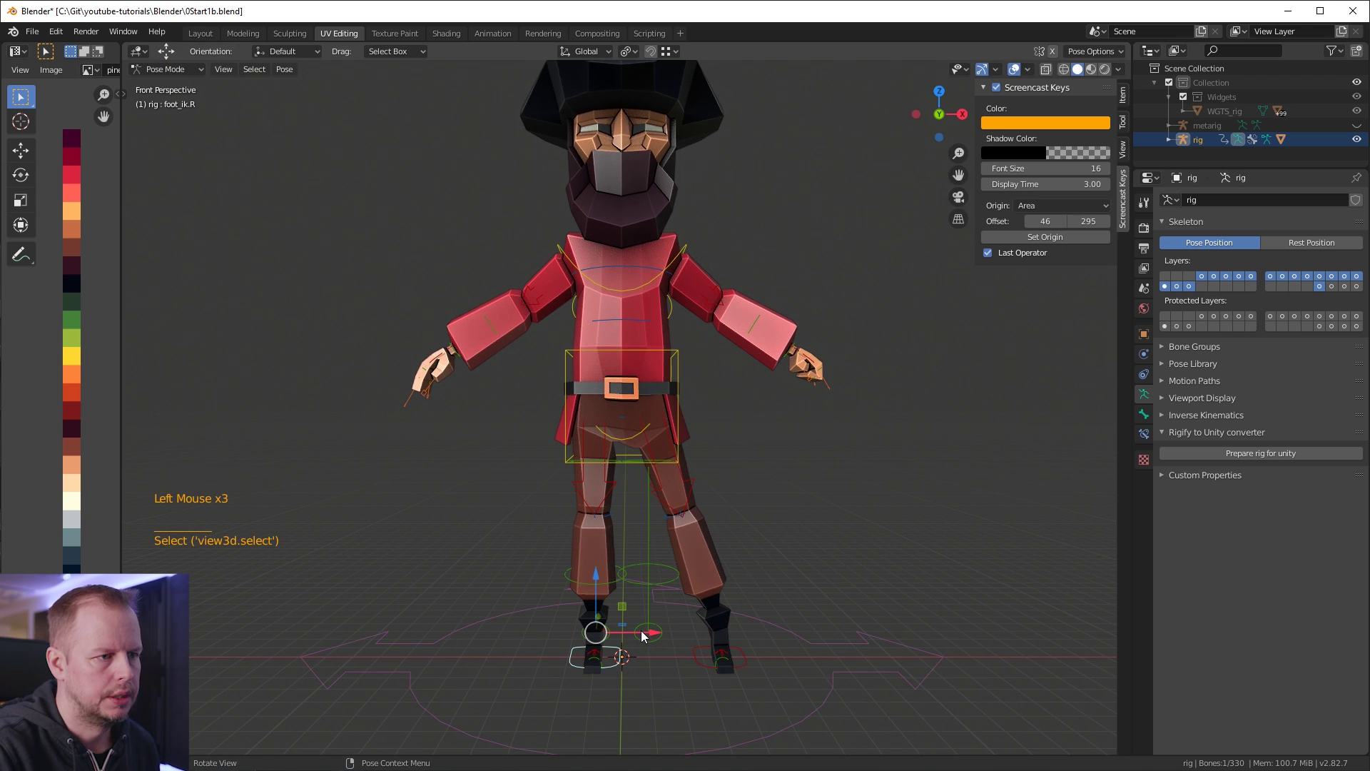
left_click_drag(642, 635, 575, 627)
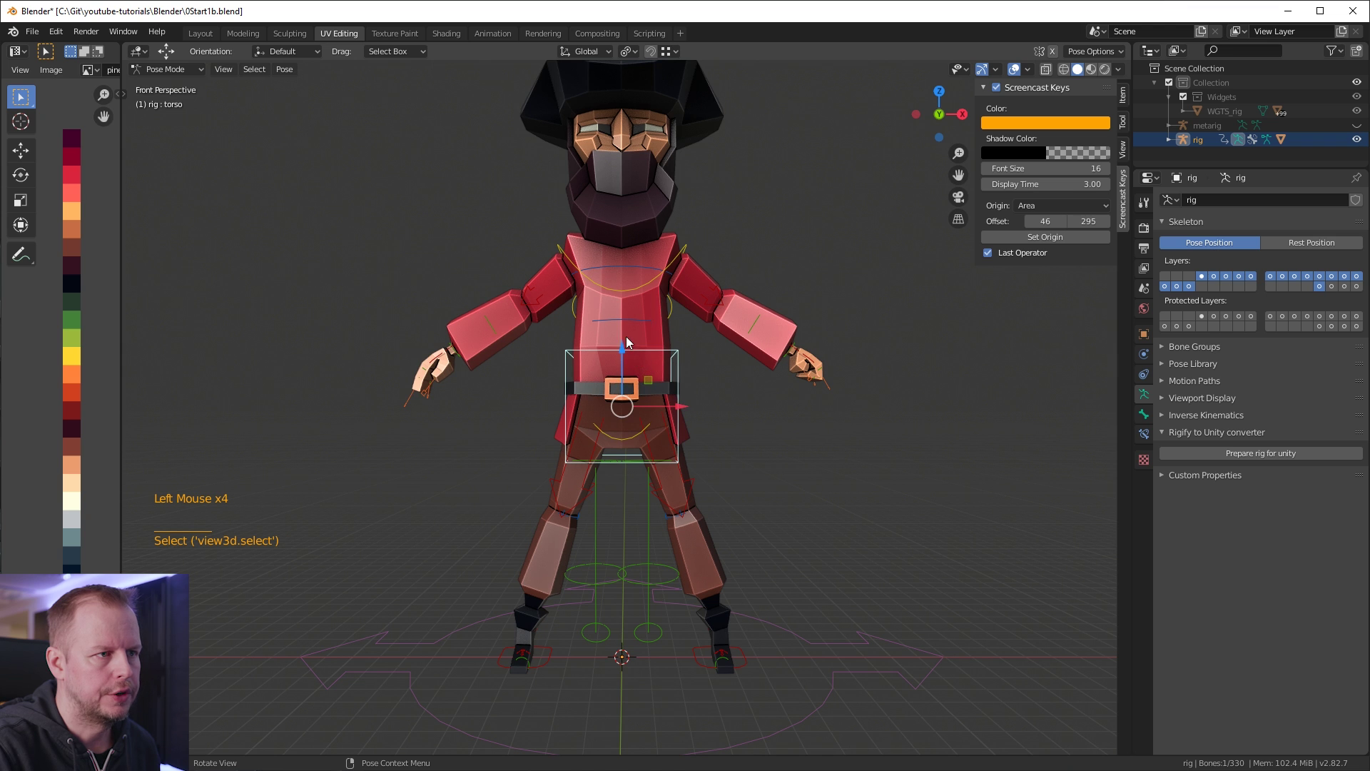
left_click_drag(625, 345, 635, 448)
middle_click_drag(635, 448, 755, 413)
Rotate and raise the left and right hand IK controls so both arms are lifted beside the head.
left_click(665, 419)
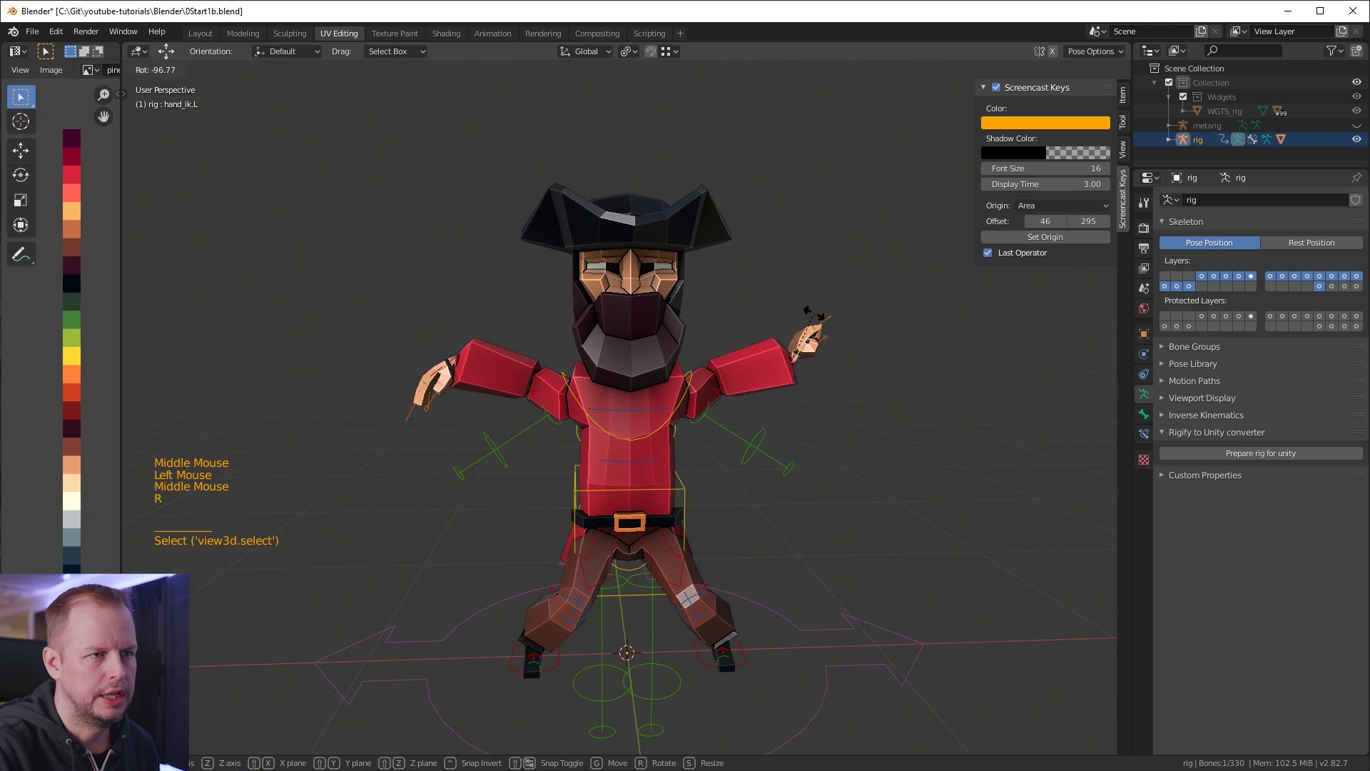
key("r")
key("g")
left_click(783, 240)
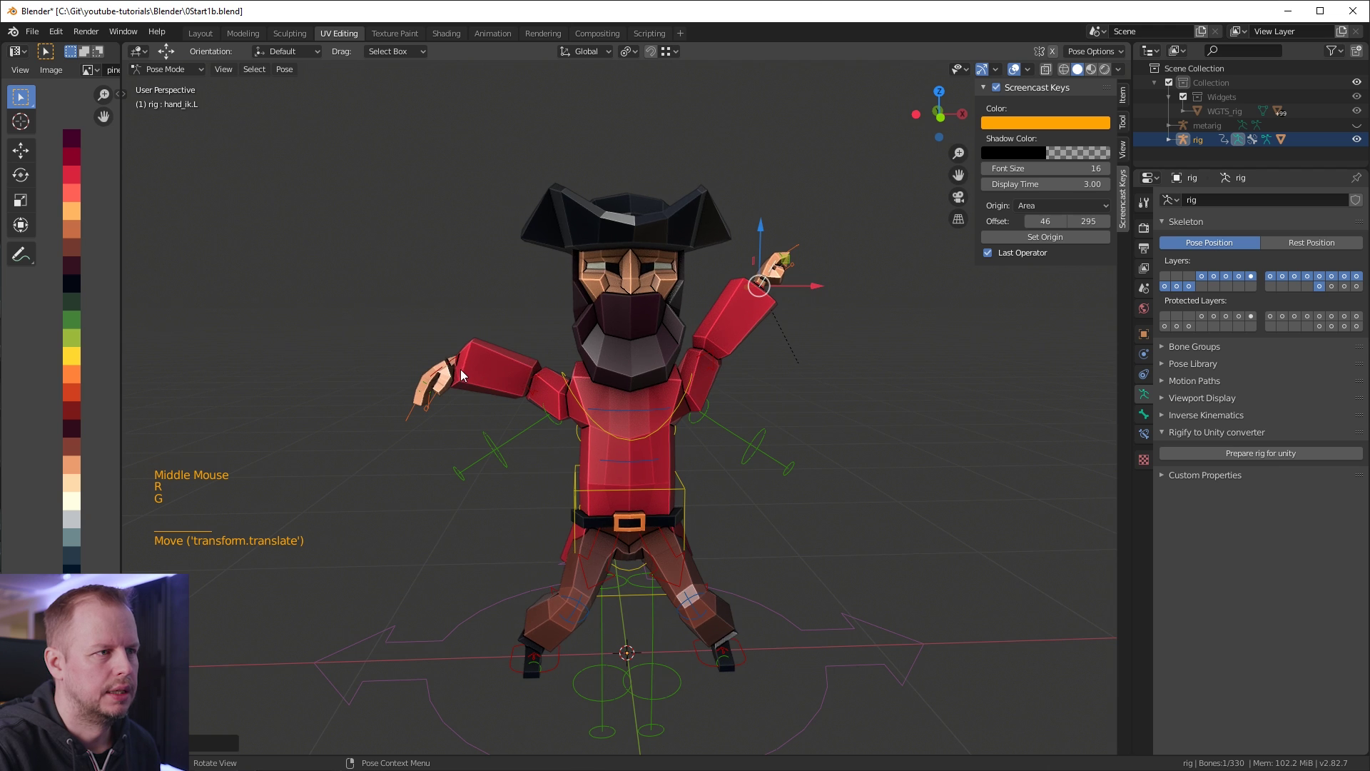
key("r")
left_click(623, 472)
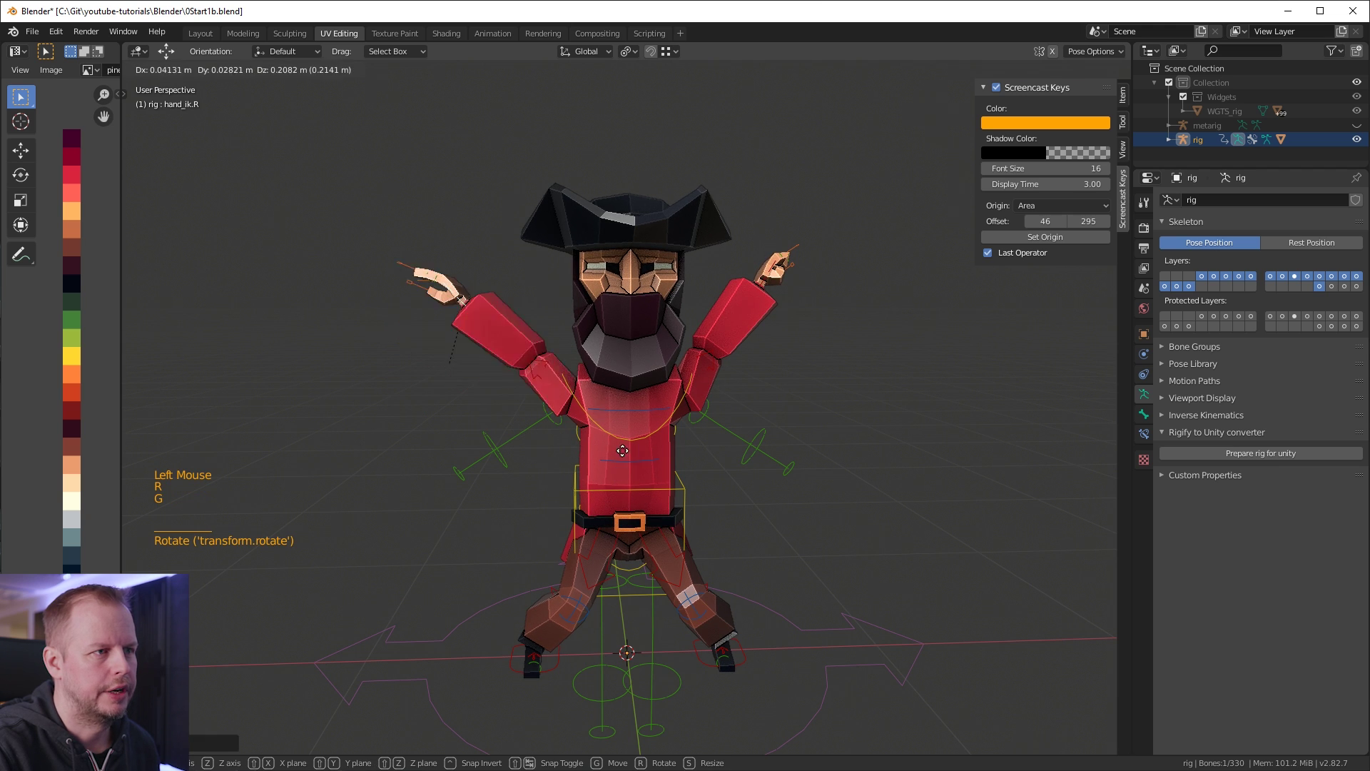
key("g")
left_click(658, 455)
middle_click_drag(658, 455, 823, 436)
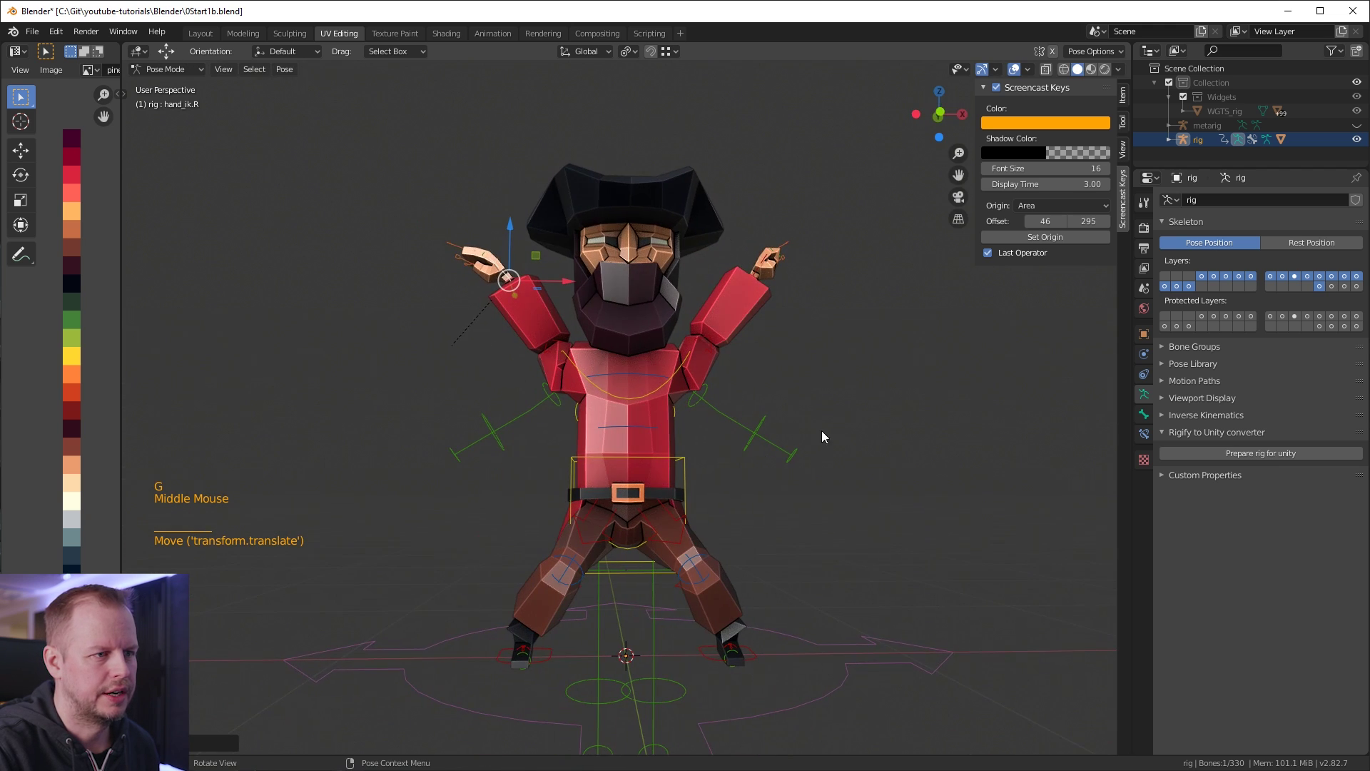
left_click(679, 458)
key("g")
right_click(695, 413)
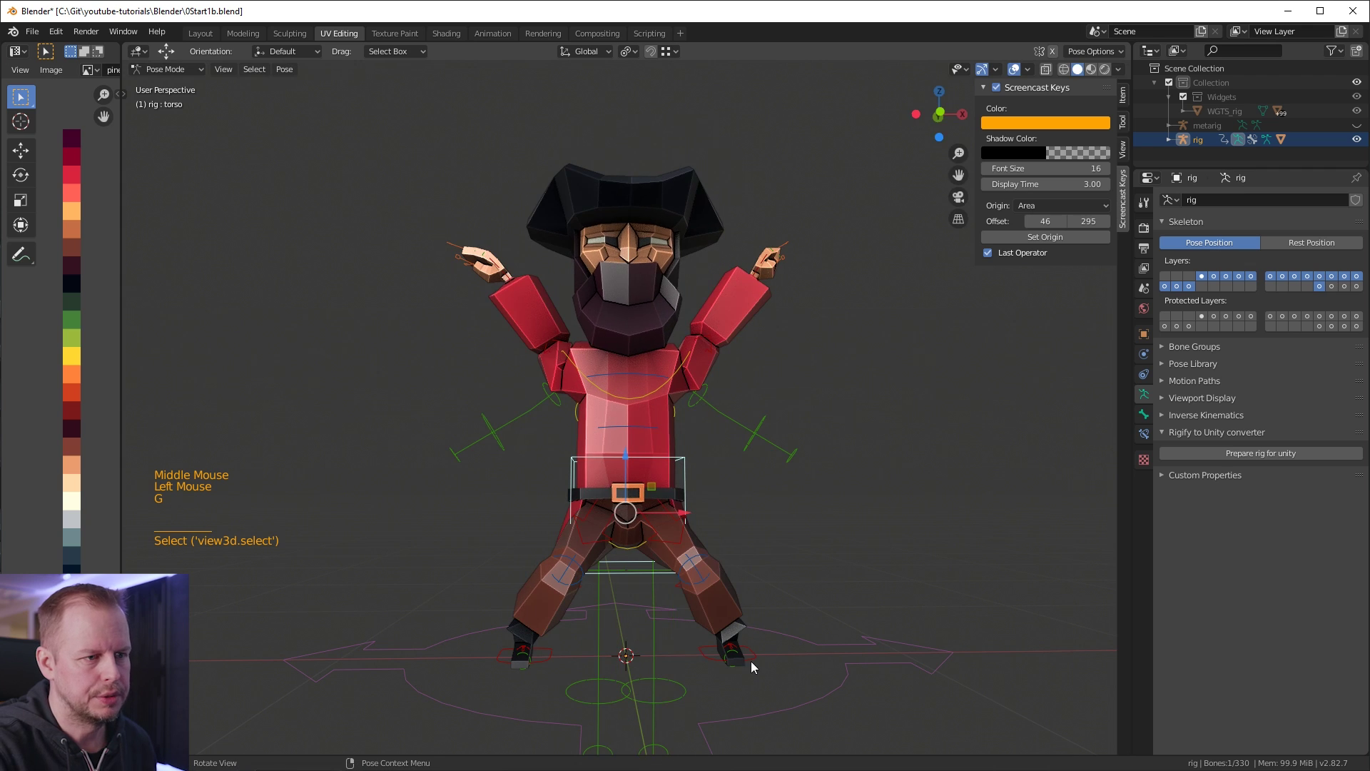
Move the left foot IK control inward along X beneath the body, and raise the torso control slightly.
left_click(748, 656)
key("g")
right_click(677, 656)
left_click_drag(775, 628, 690, 635)
left_click(690, 634)
left_click(661, 448)
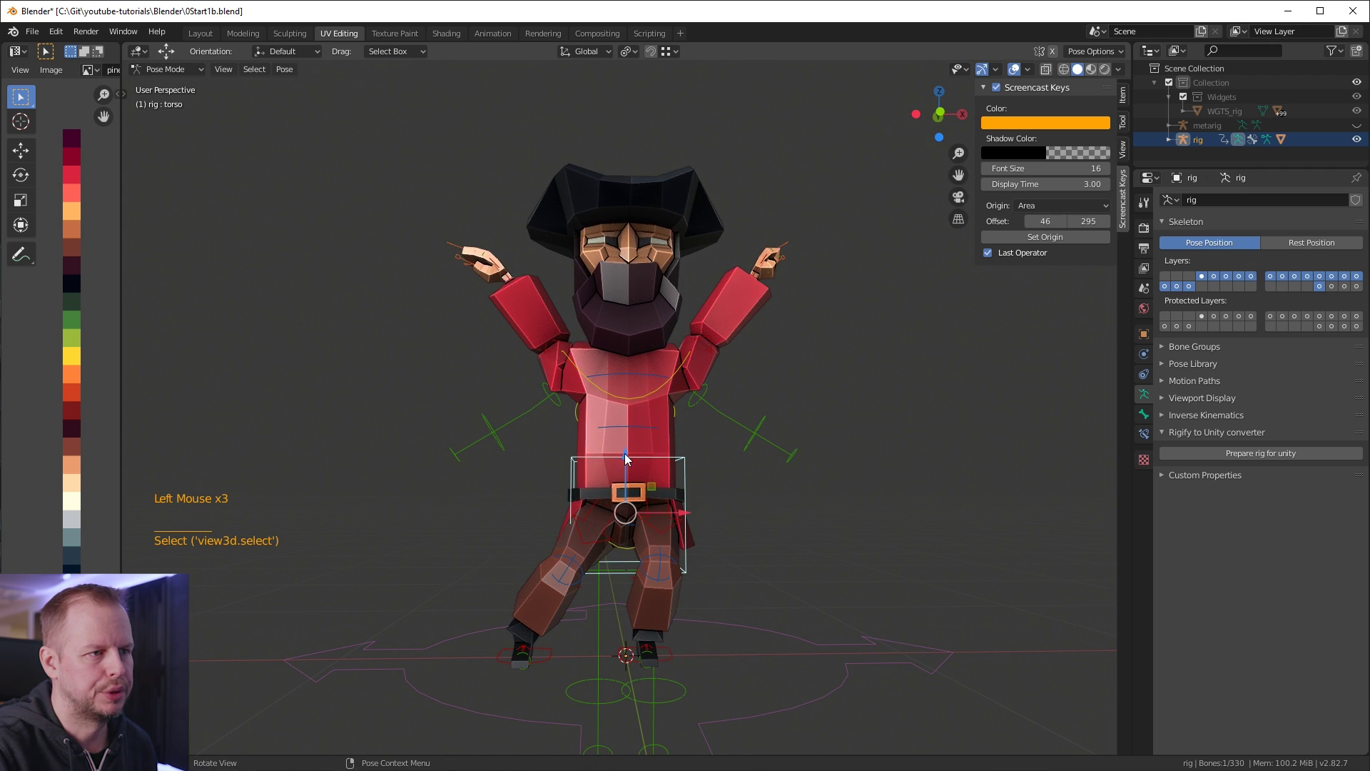
left_click_drag(624, 452, 624, 428)
In side view, move and rotate the right foot IK control to lift the foot behind the body.
middle_click_drag(795, 593, 696, 560)
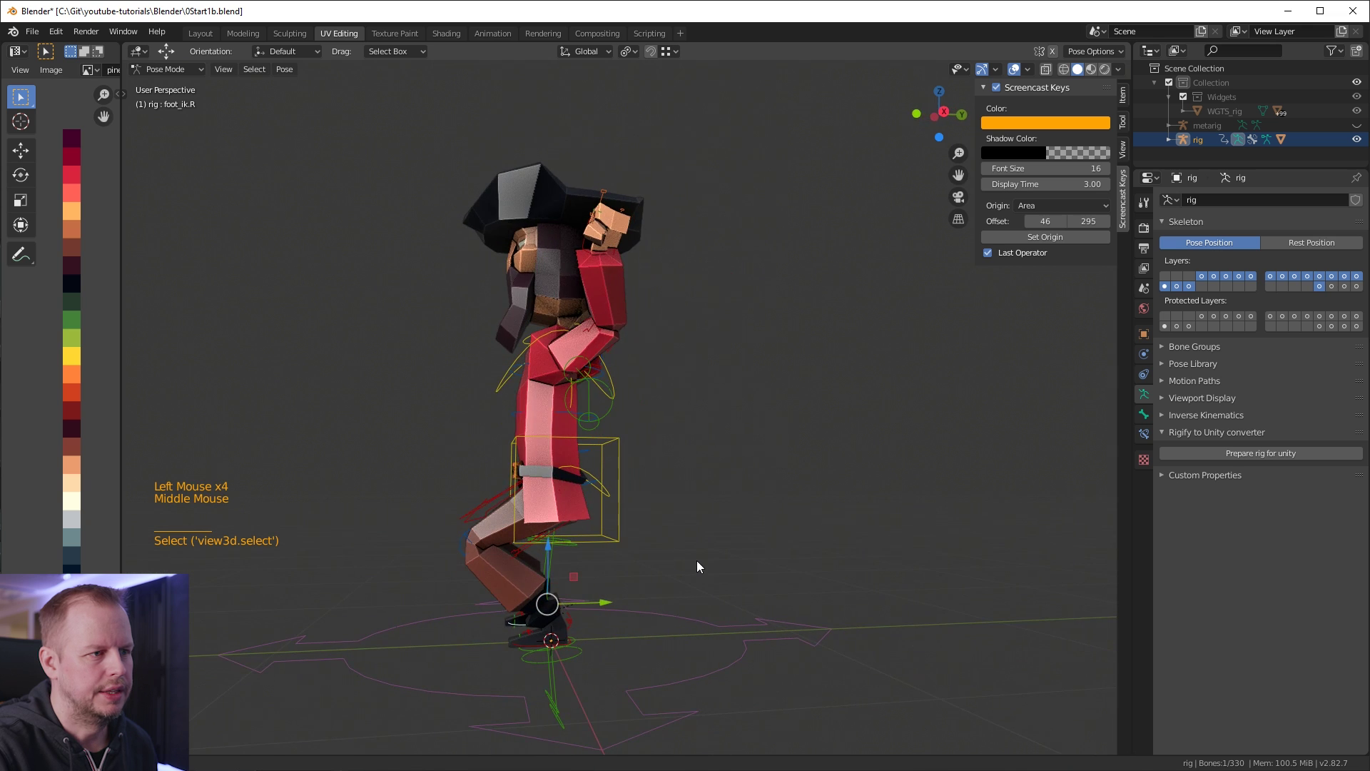
key("g")
key("r")
key("g")
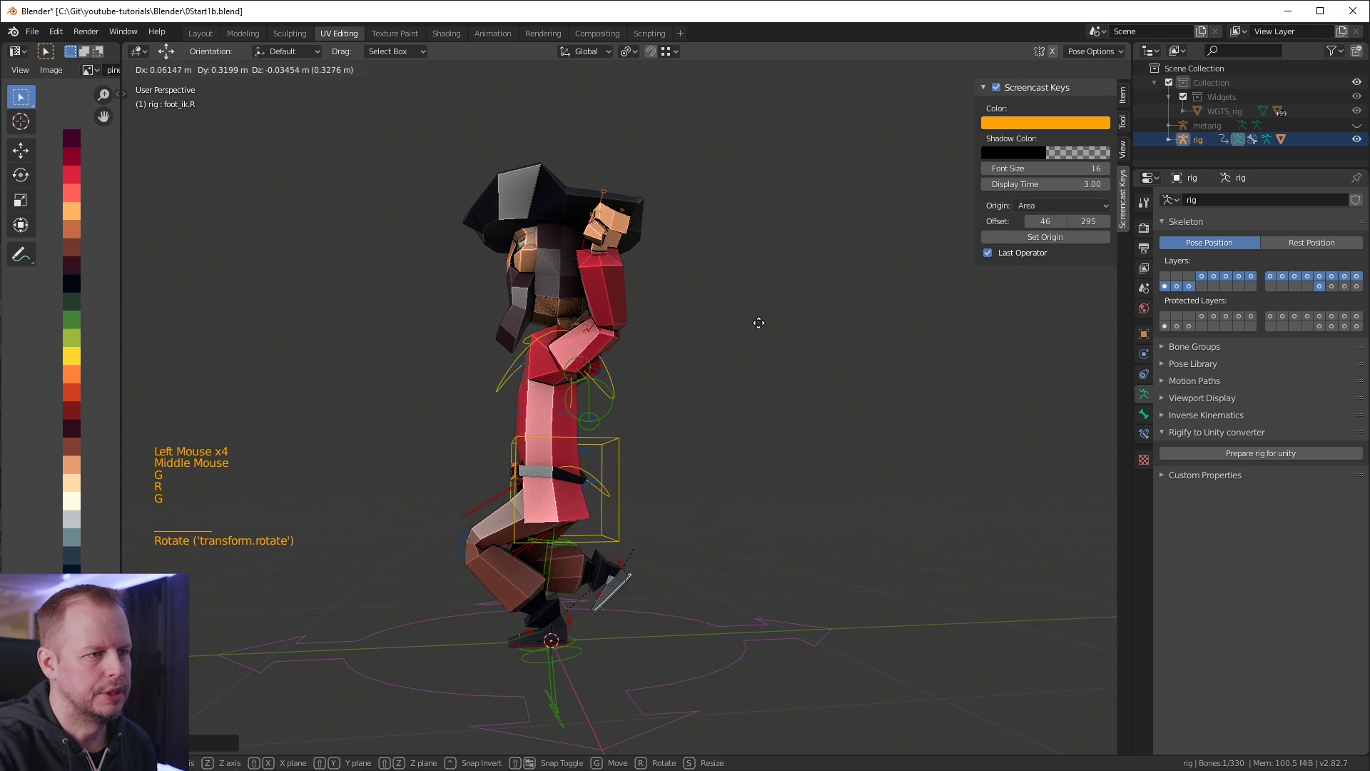
left_click(689, 208)
key("g")
right_click(625, 410)
Try moving the torso control on its own and undo the move.
left_click(619, 449)
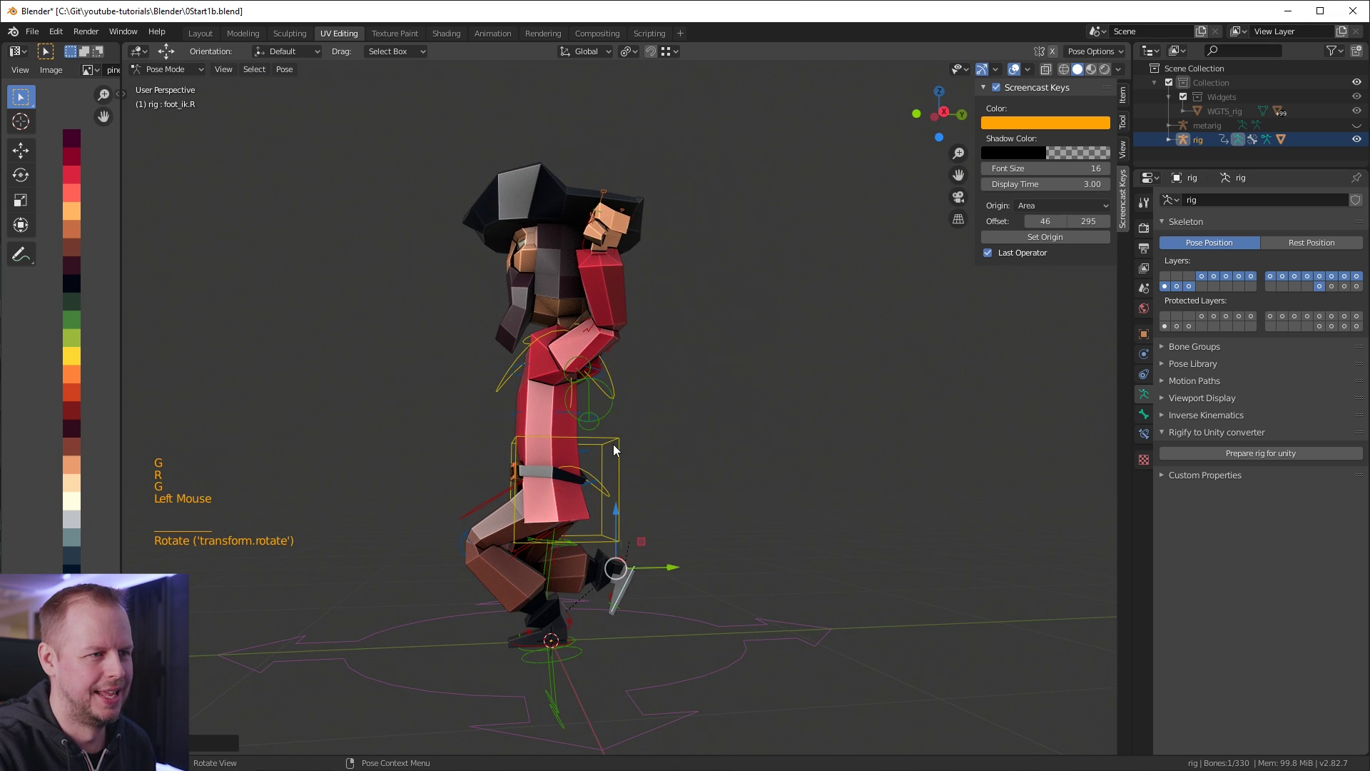
key("g")
left_click(612, 389)
mouse_move(611, 370)
middle_mouse_down()
mouse_move(662, 400)
mouse_move(628, 379)
middle_mouse_up()
key("ctrl+z")
middle_click_drag(718, 354, 748, 337)
key("g")
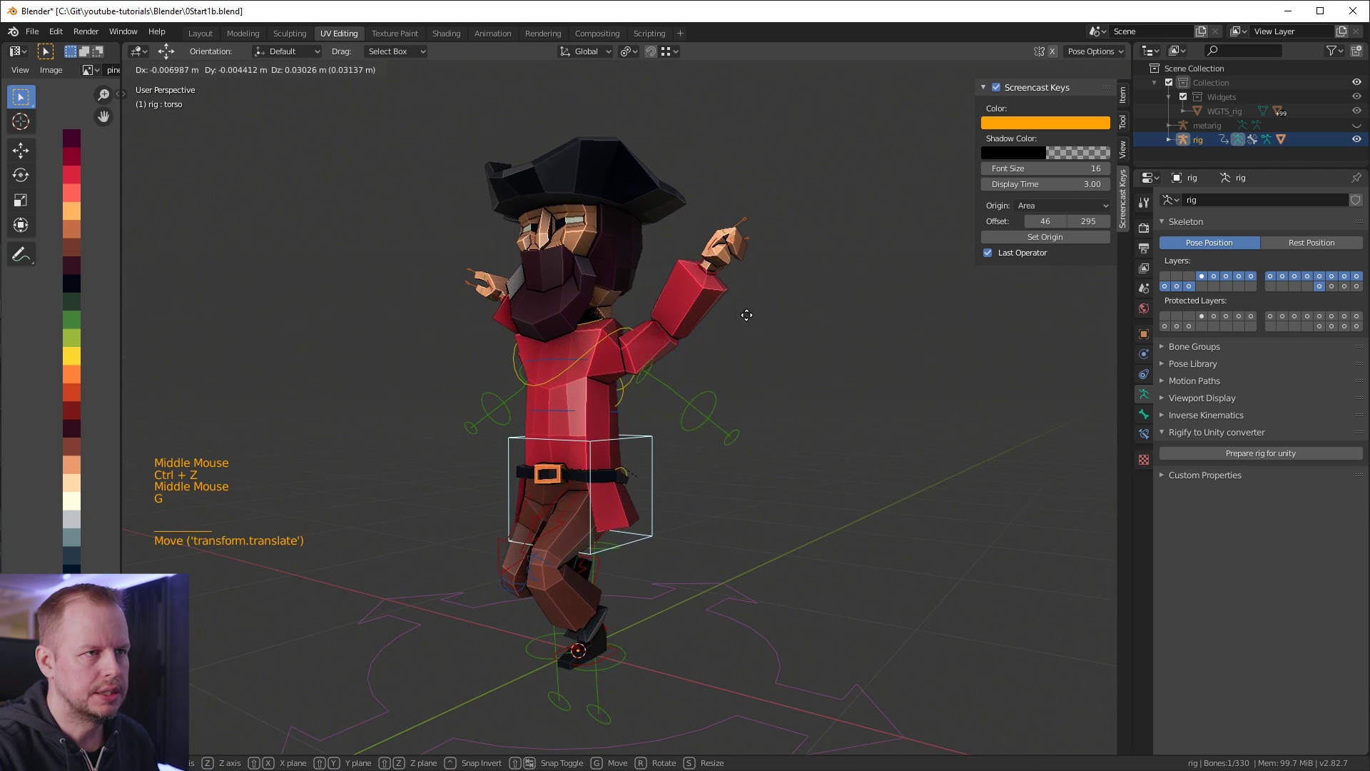
right_click(721, 253)
Add both hand IK controls to the torso selection and raise all three together along Z.
left_click(717, 243, "shift")
middle_click_drag(717, 243, 760, 271)
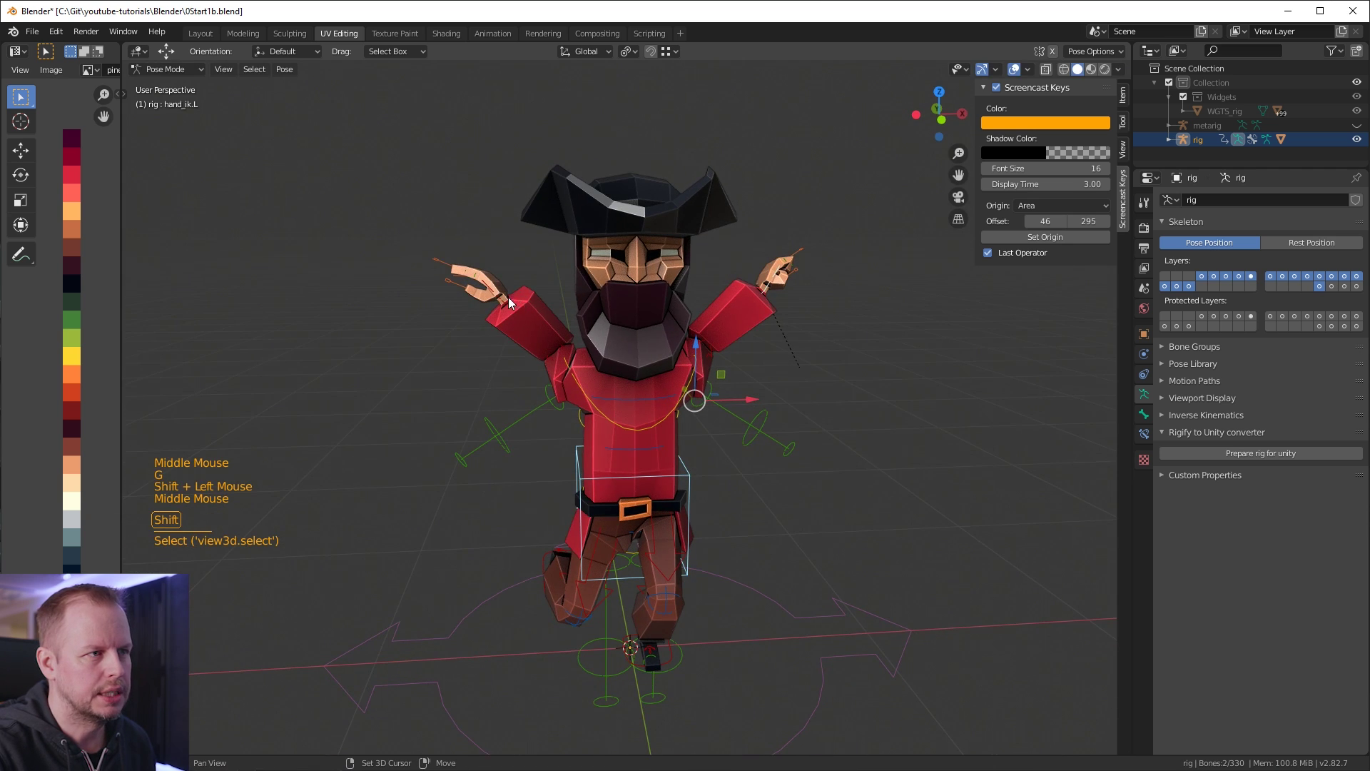
middle_click_drag(509, 304, 807, 411)
left_click(477, 310, "shift")
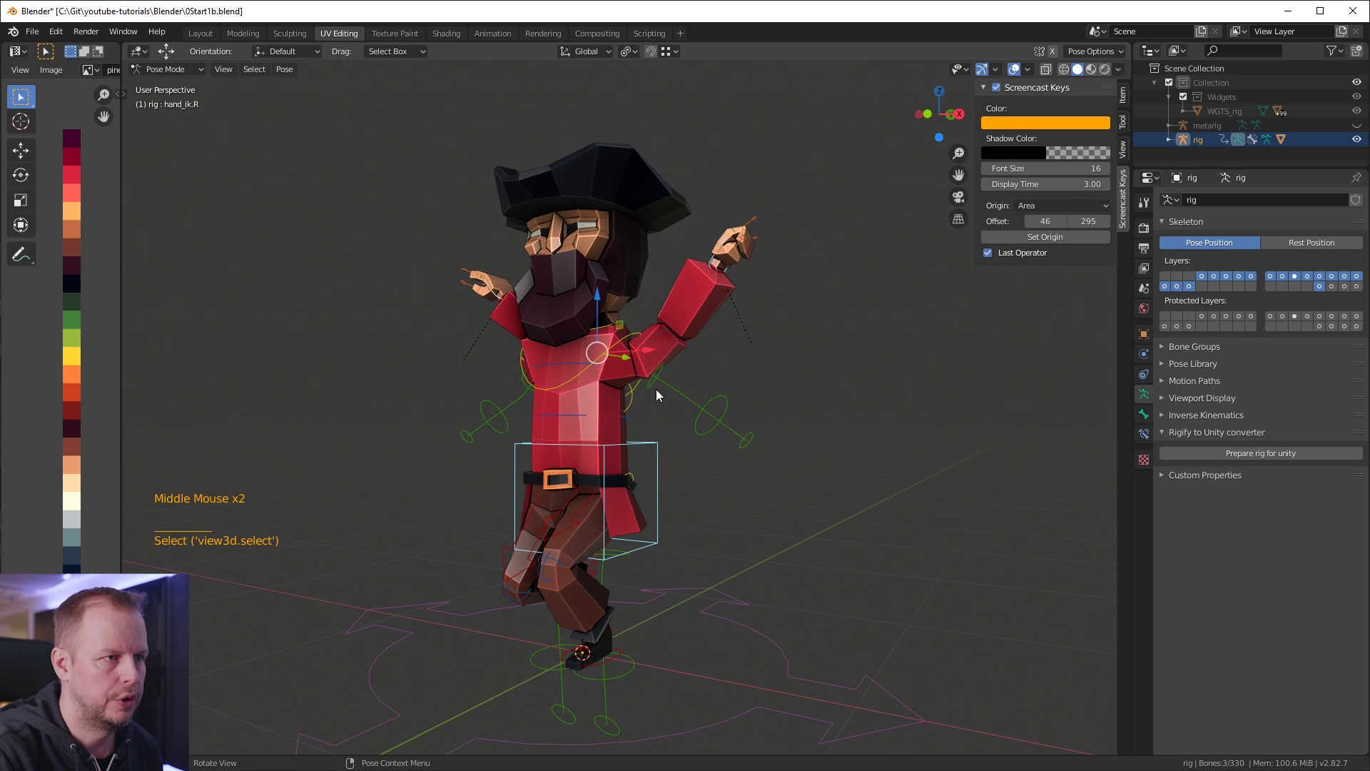
left_click_drag(594, 315, 594, 269)
Move the right foot IK control higher behind the body and rotate it to bend the knee further.
middle_click_drag(593, 269, 644, 584)
middle_click_drag(719, 549, 743, 526)
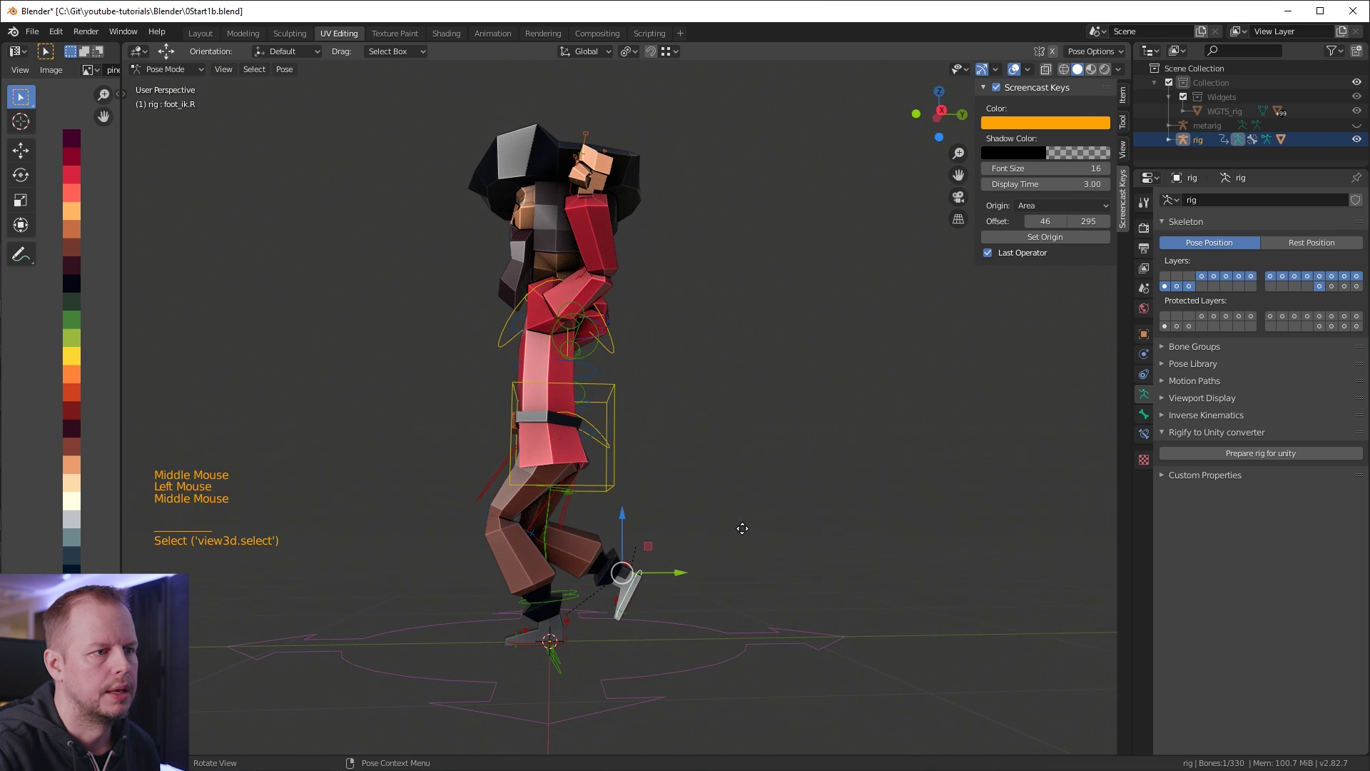
key("g")
key("r")
key("g")
left_click(706, 293)
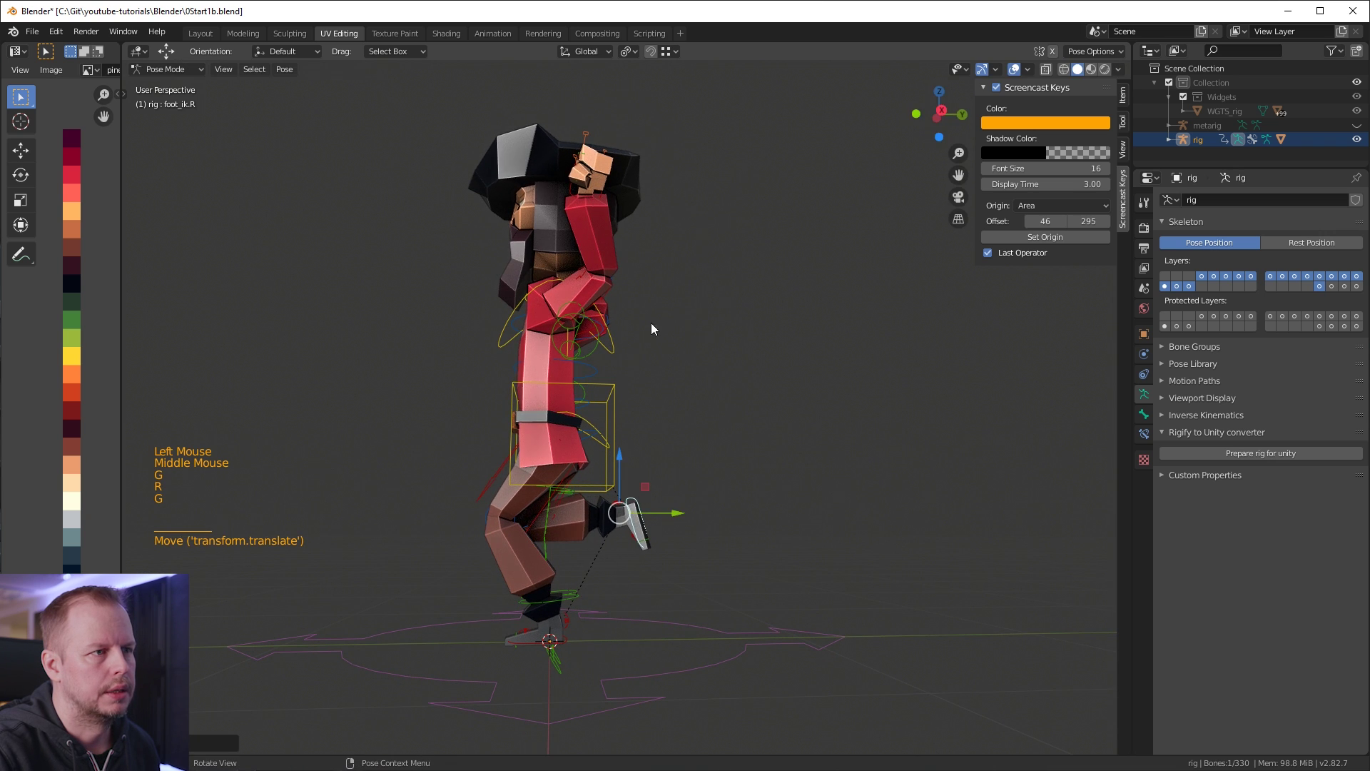
middle_click_drag(651, 323, 731, 406)
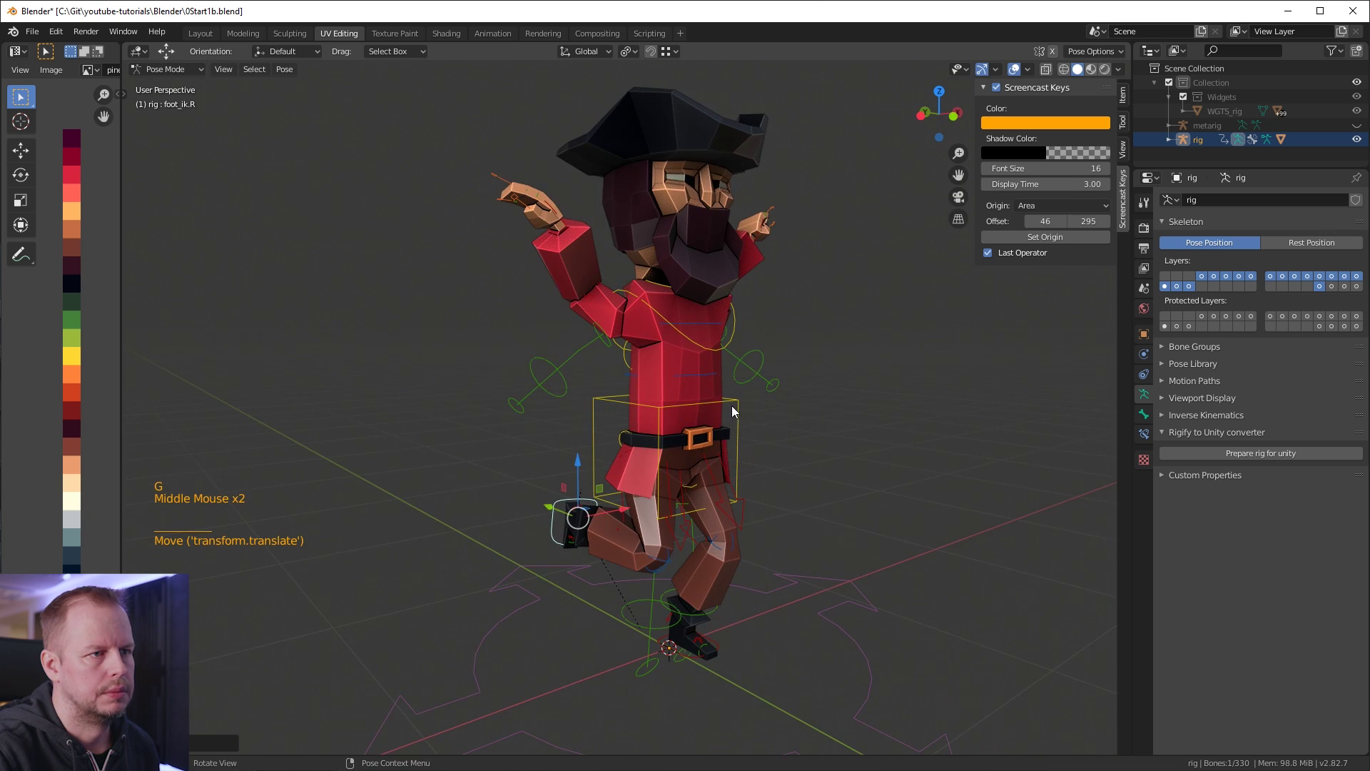
Raise the torso control about 0.49 m along Z.
middle_click_drag(817, 371, 722, 406)
double_click(717, 406)
key("g")
key("z")
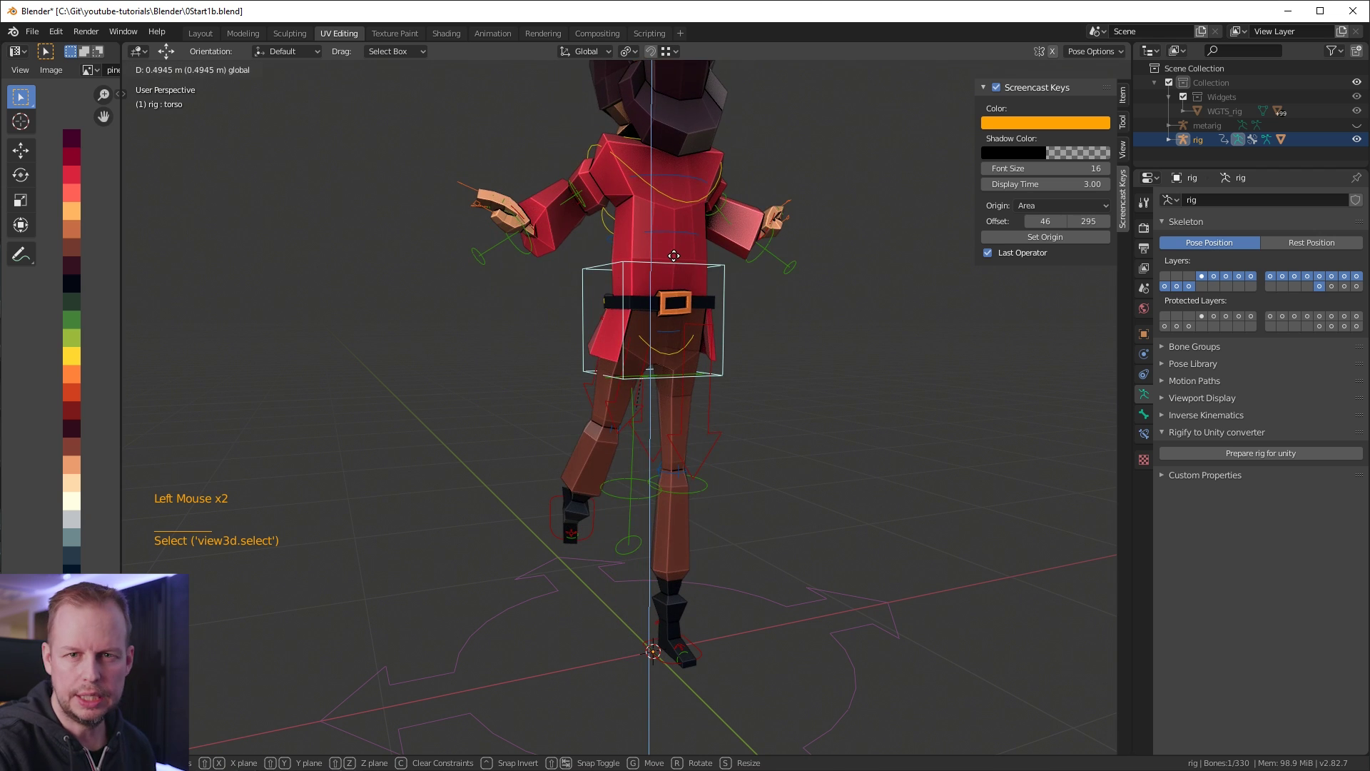
left_click(674, 255)
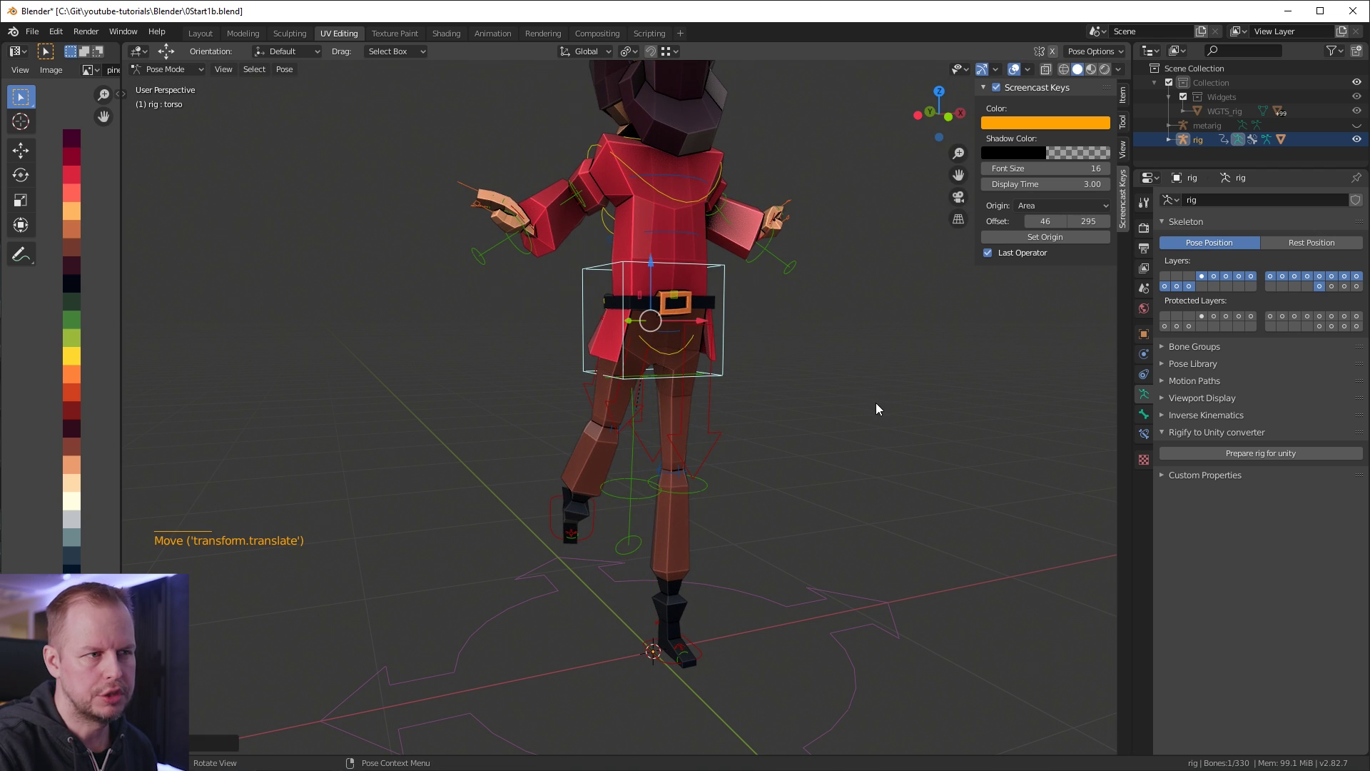
Try moving the left hand IK control upward.
middle_click_drag(876, 404, 666, 337)
left_click_drag(562, 264, 593, 346)
key("ctrl+z")
middle_click_drag(593, 346, 735, 332)
double_click(790, 224)
key("g")
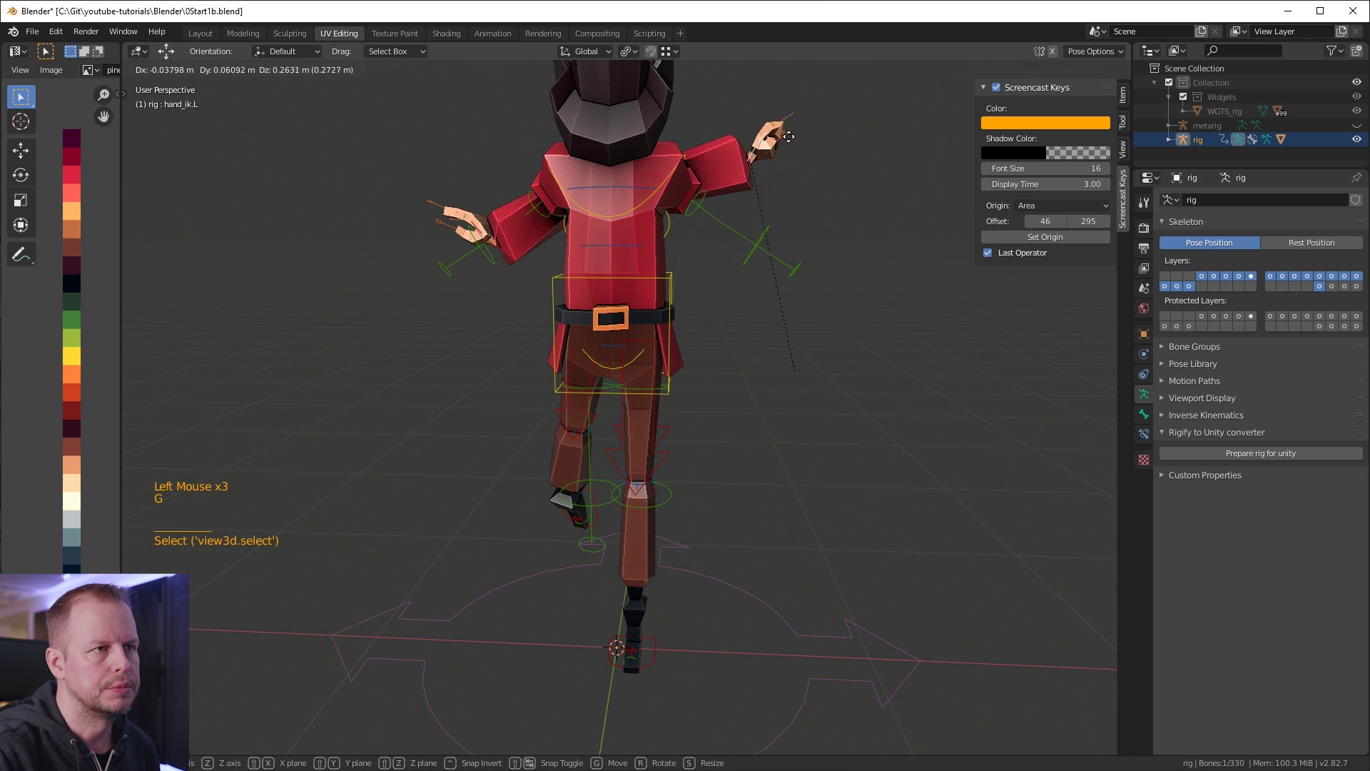
right_click(821, 168)
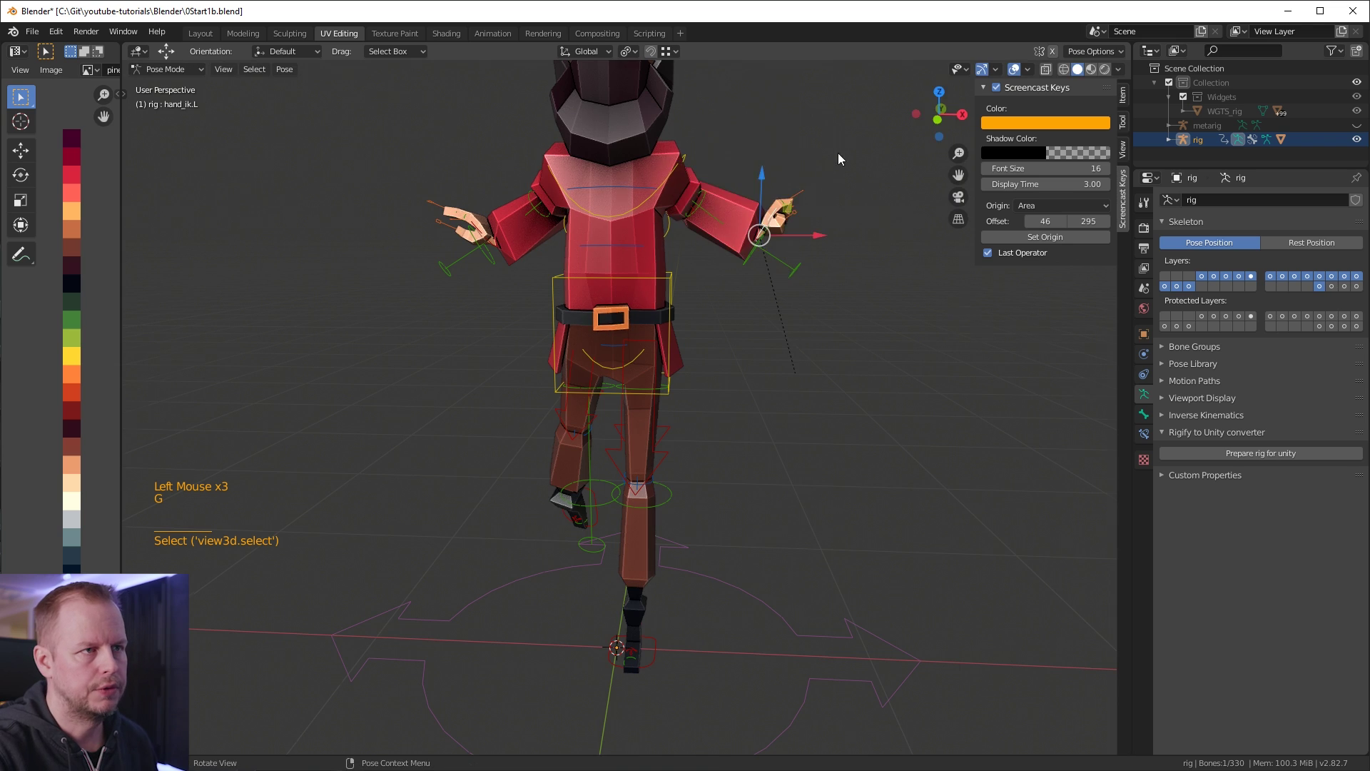
From above, rotate the left hand IK control and move it forward in front of the body.
middle_click_drag(838, 153, 876, 276)
key("r")
left_click(846, 560)
key("g")
left_click(804, 675)
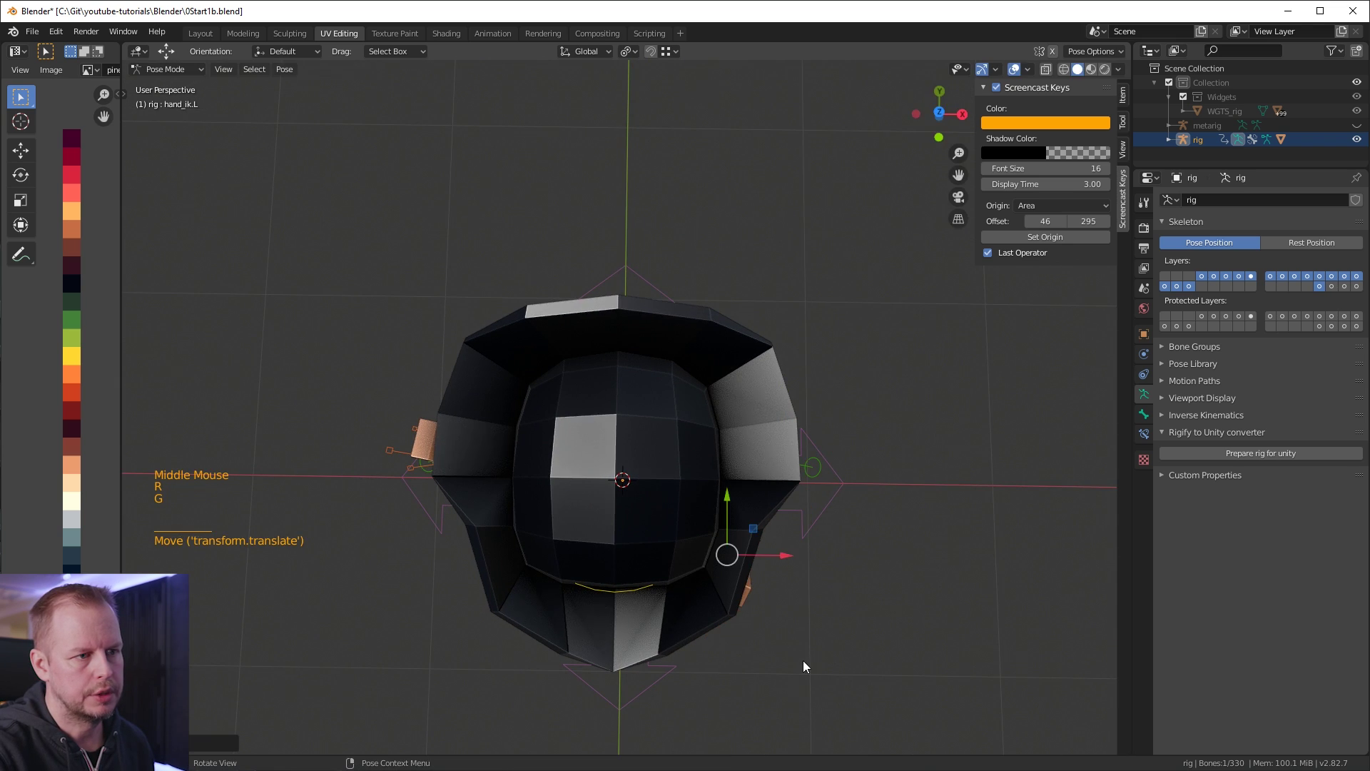
Rotate and reposition the left hand IK control so the fist sits in front of the left side of the waist.
middle_click_drag(803, 661, 889, 370)
key("r")
left_click(934, 399)
key("g")
left_click(949, 412)
key("g")
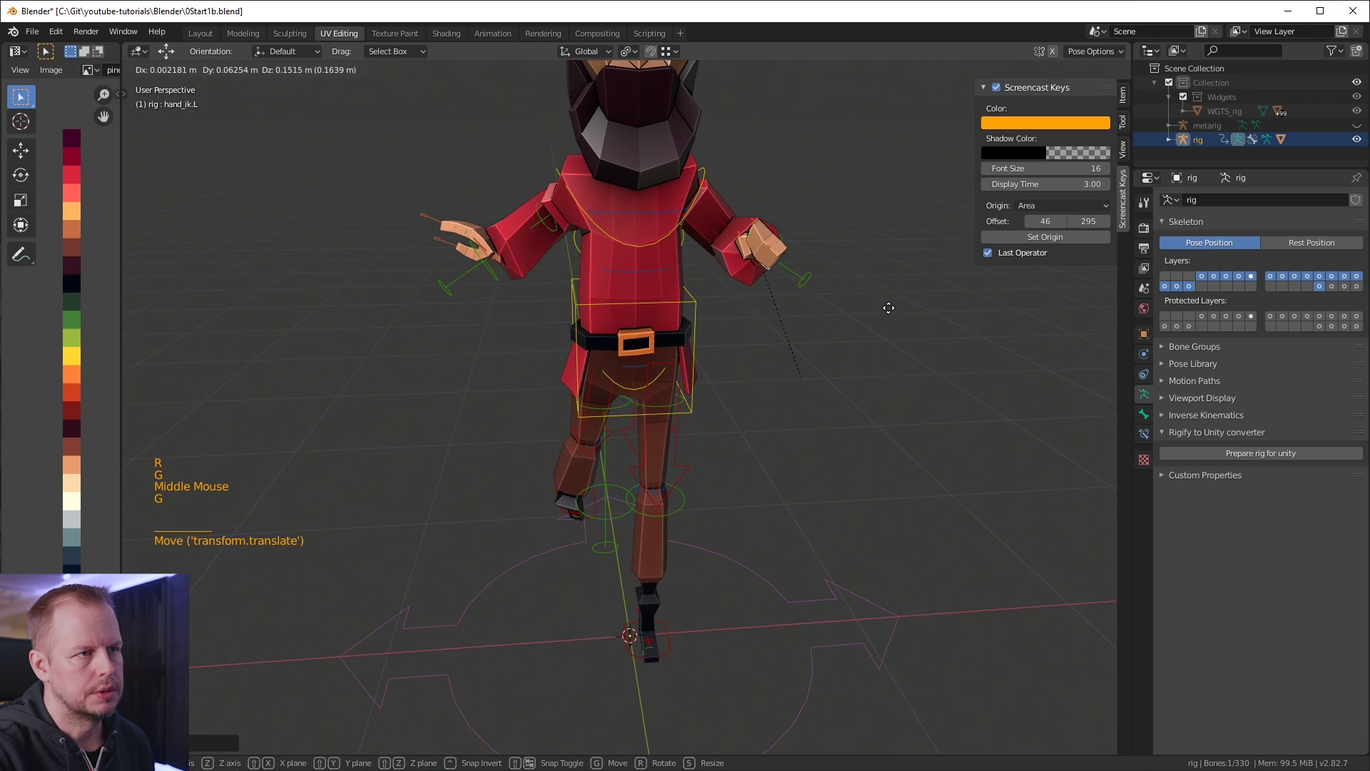
left_click(887, 306)
key("r")
left_click(854, 355)
key("g")
left_click(829, 375)
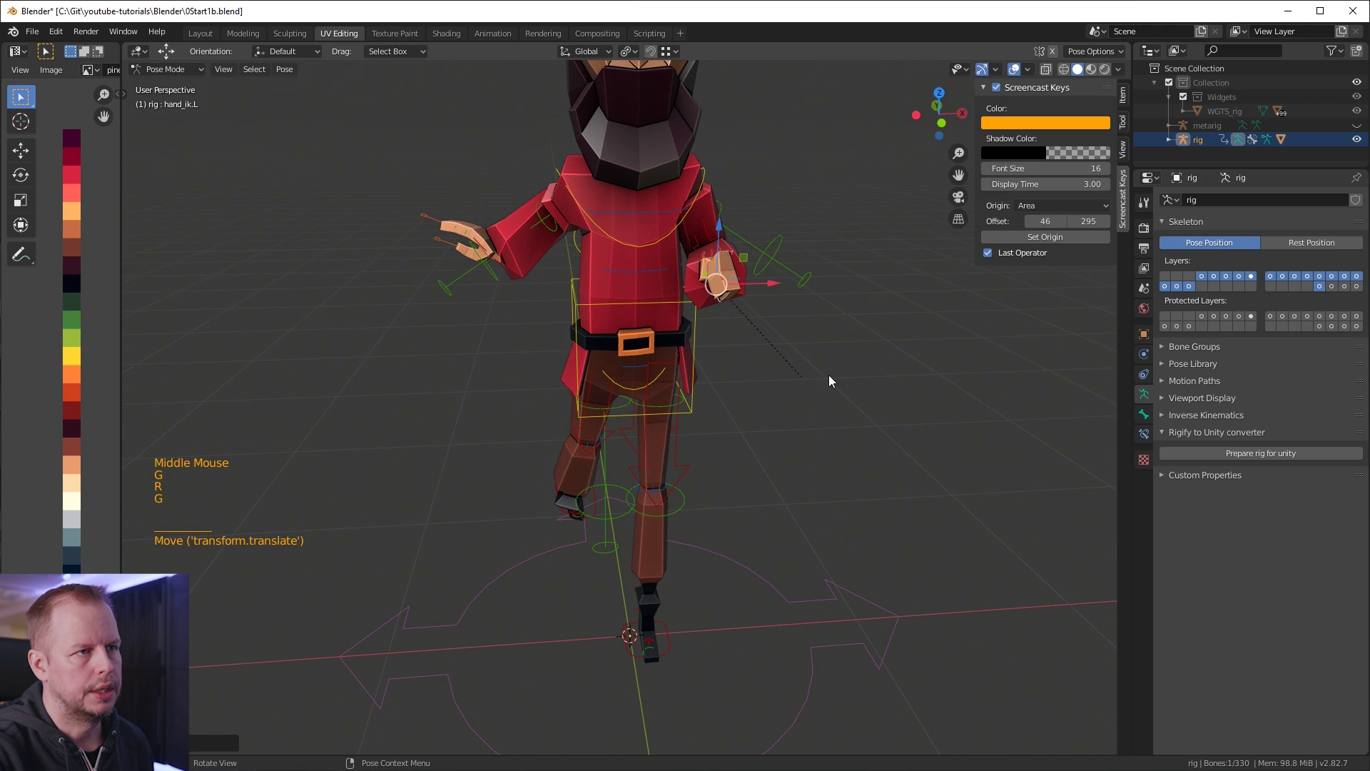
middle_click_drag(777, 378, 679, 318)
Enable In Front in the rig's Viewport Display settings.
left_click(1212, 398)
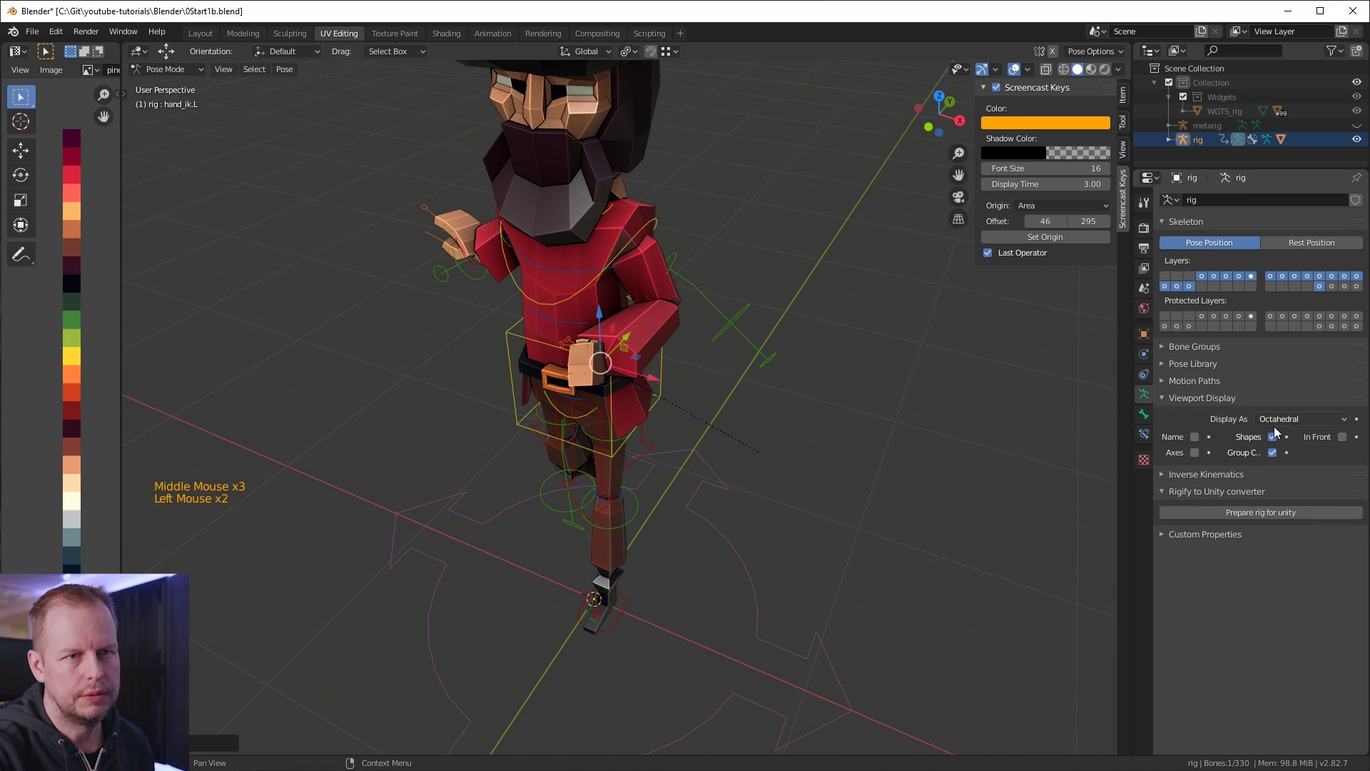
left_click(1342, 437)
mouse_move(757, 303)
middle_mouse_down()
mouse_move(739, 296)
mouse_move(849, 307)
mouse_move(735, 269)
middle_mouse_up()
Move the left forearm tweak control outward and upward to raise the elbow.
left_click(679, 308)
key("g")
left_click(905, 291)
key("g")
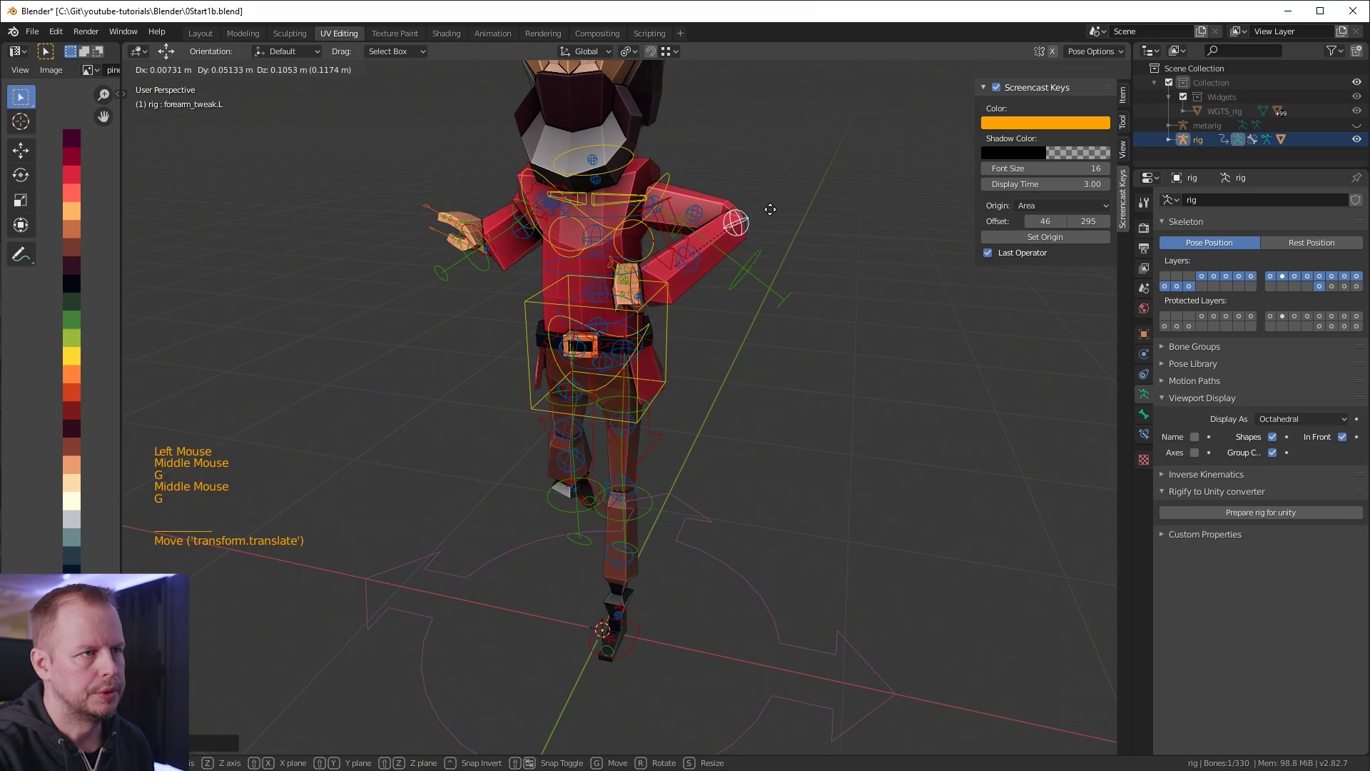
left_click(783, 199)
middle_click_drag(786, 199, 732, 202)
Select the right foot IK control and raise it from a side view.
scroll(568, 215, "down", 3)
middle_click_drag(557, 214, 621, 468)
left_click(602, 480)
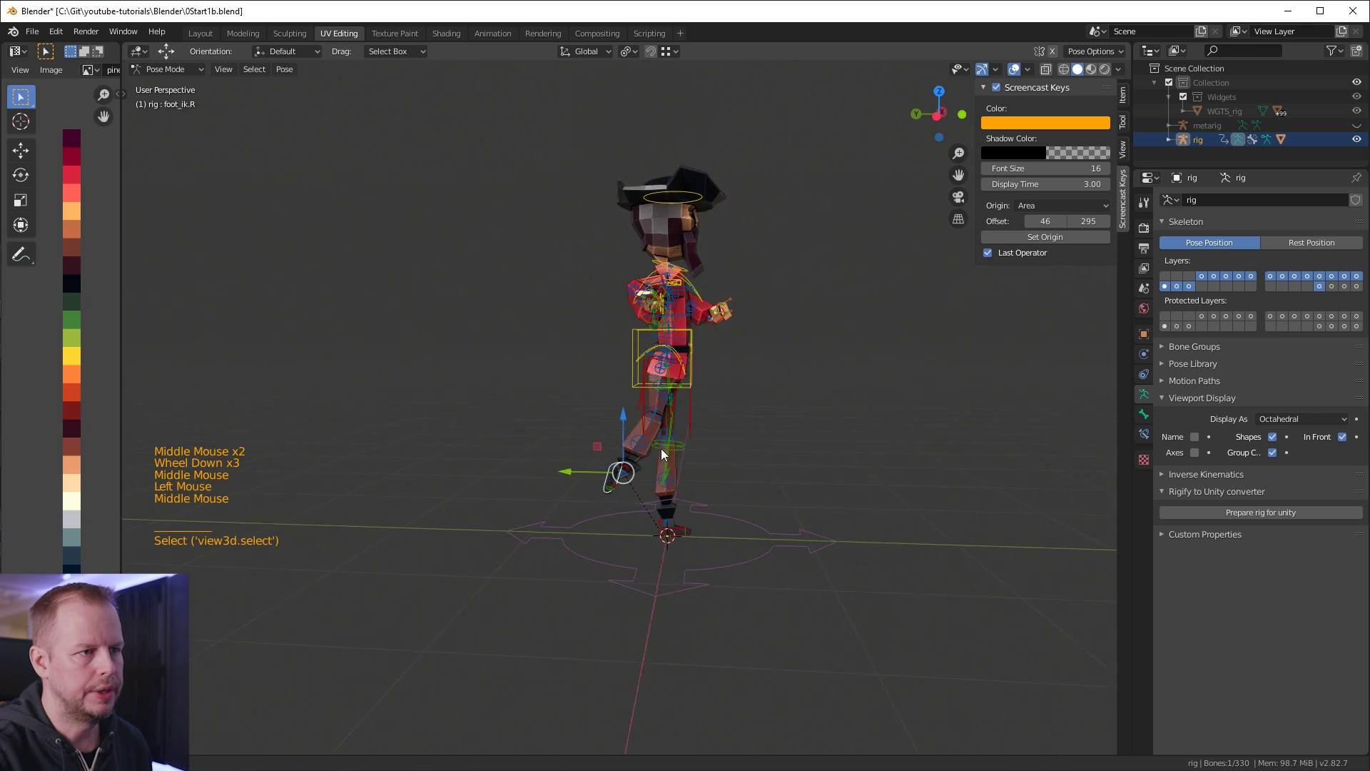
key("g")
left_click(670, 384)
middle_click_drag(670, 384, 769, 318)
Select the torso control and try rotating it to tilt the body.
left_click(660, 358)
left_click(685, 350)
key("r")
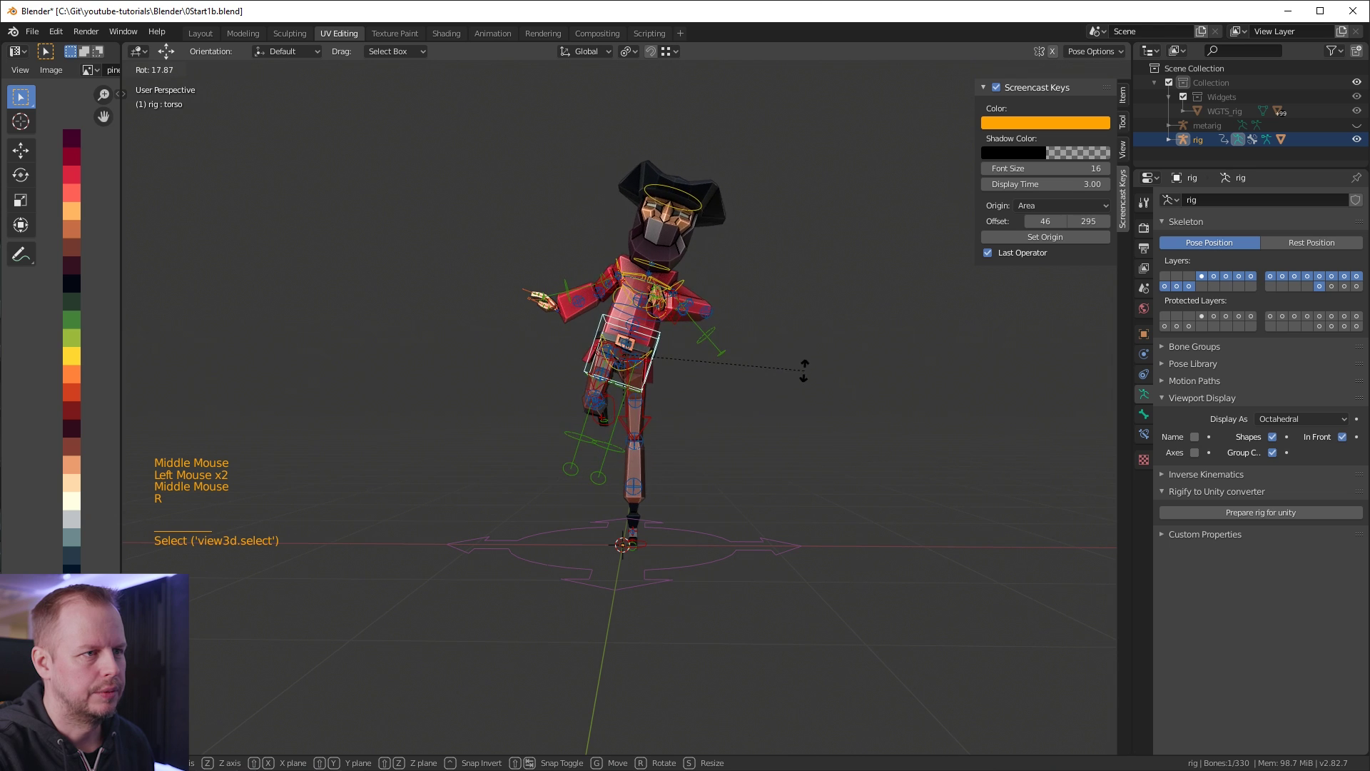
middle_click_drag(816, 357, 792, 285)
Try rotating the lower spine FK control at the waist.
scroll(678, 318, "up", 2)
left_click(650, 319)
key("r")
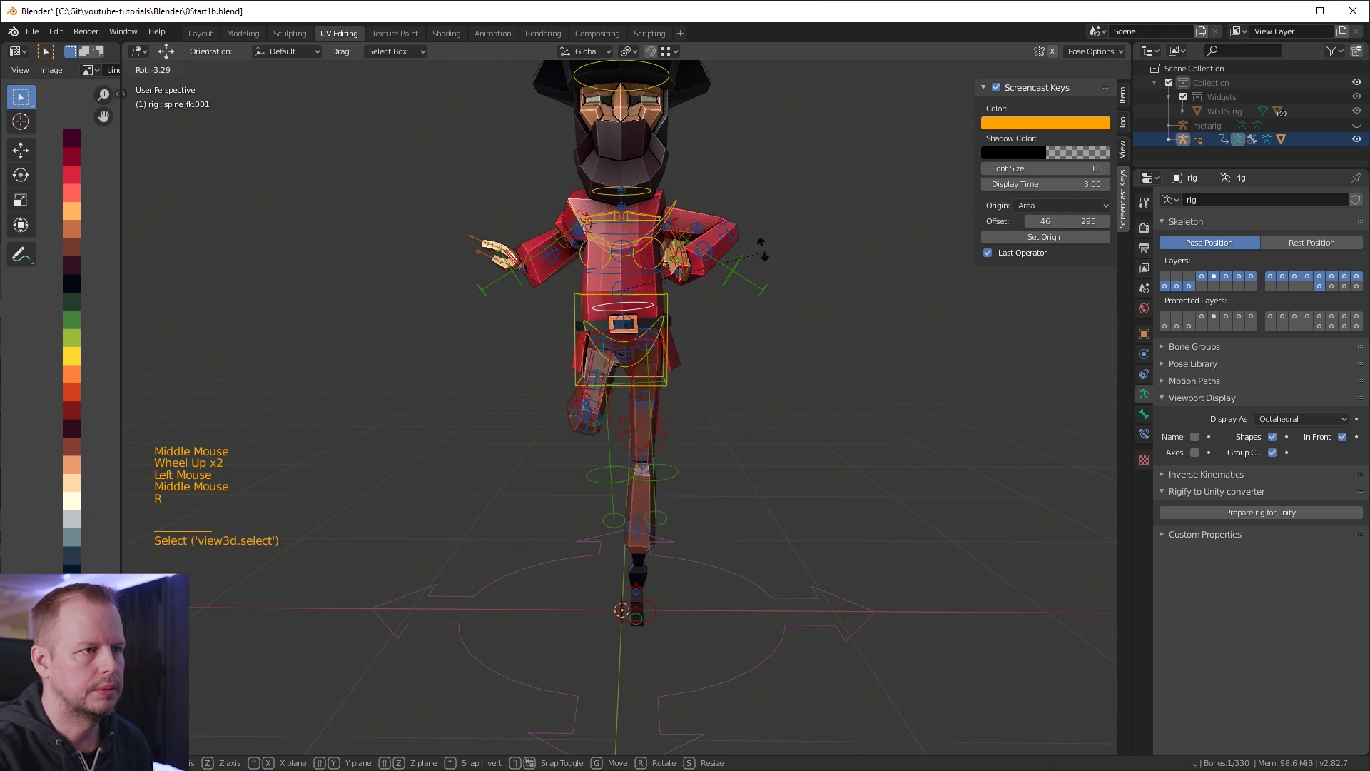
left_click(815, 361)
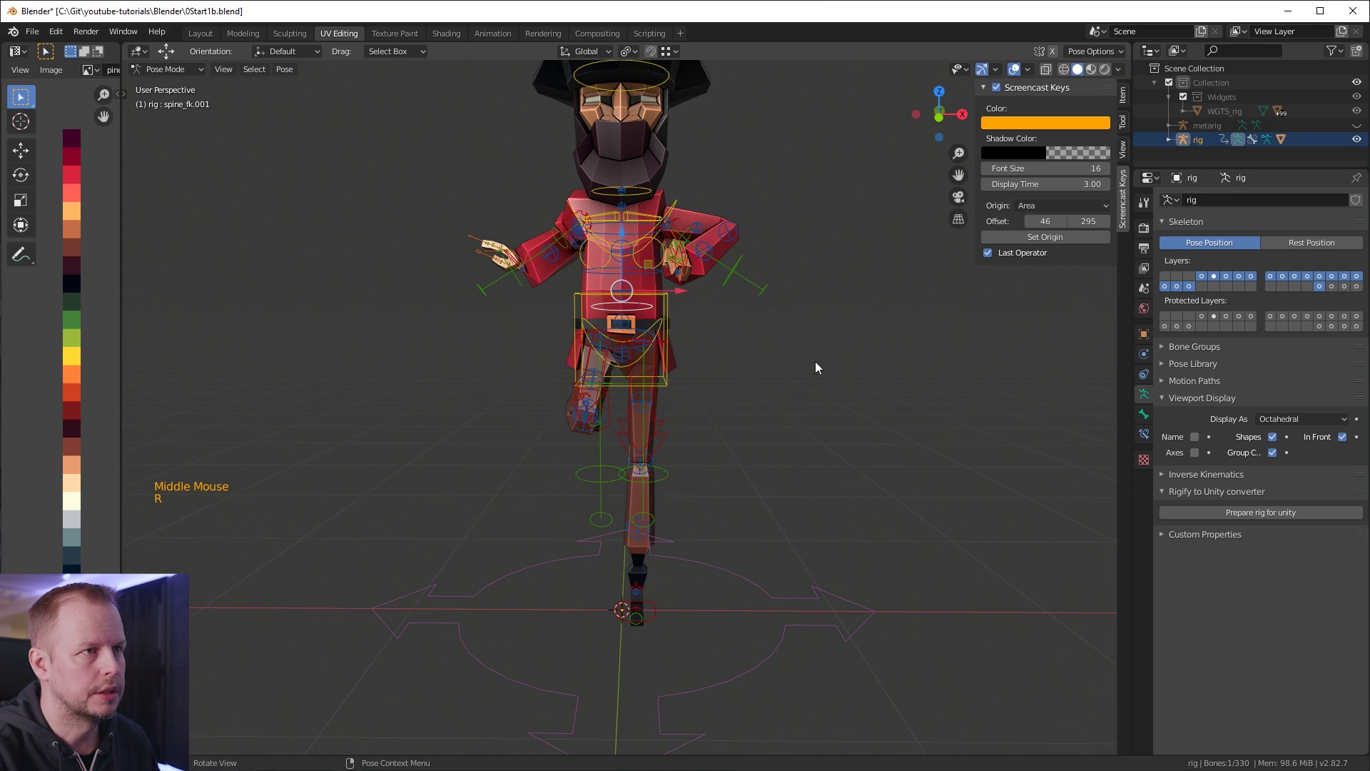
Select all the rig's pose controls and clear their location, rotation and scale.
middle_click_drag(815, 361, 685, 335)
scroll(743, 281, "down", 2)
middle_click_drag(685, 335, 748, 388)
key("a")
middle_click_drag(795, 298, 791, 342)
scroll(791, 343, "down", 3)
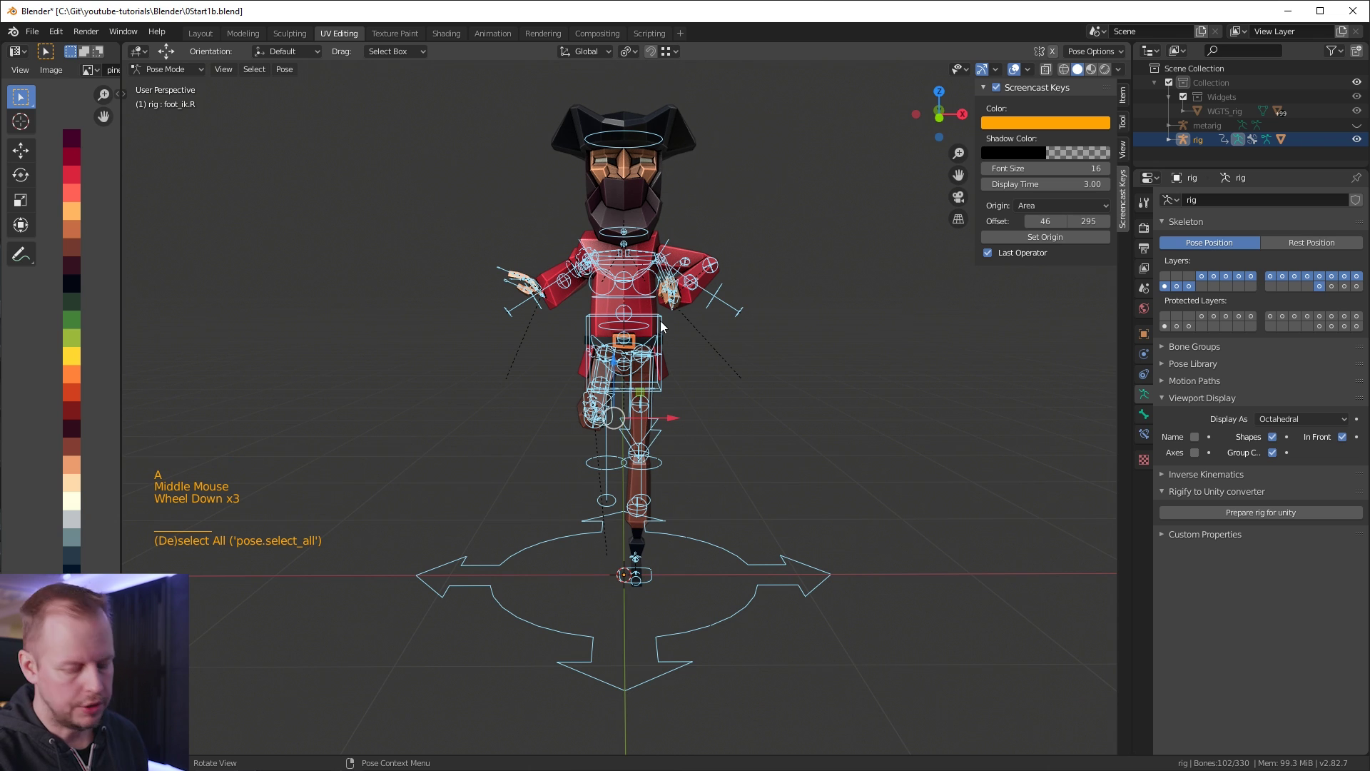
key("alt+g")
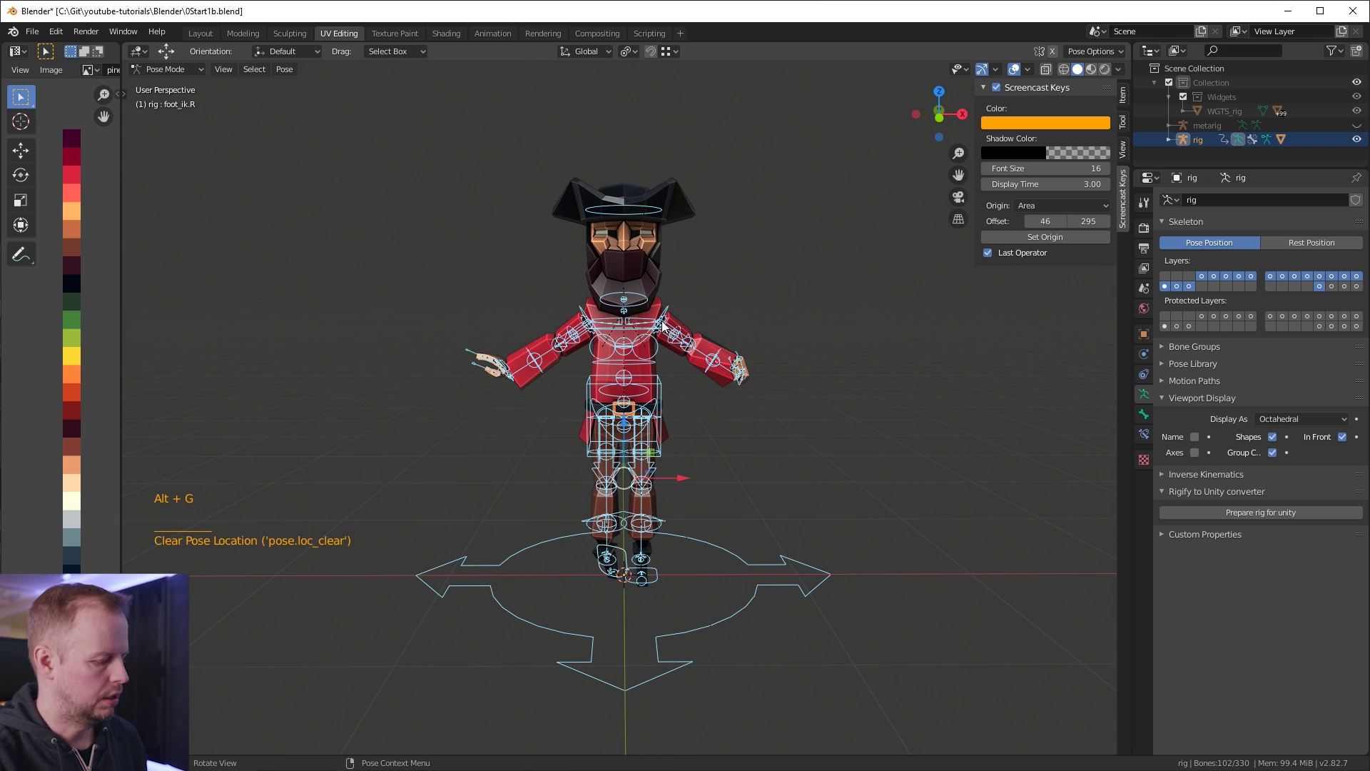
key("alt+r")
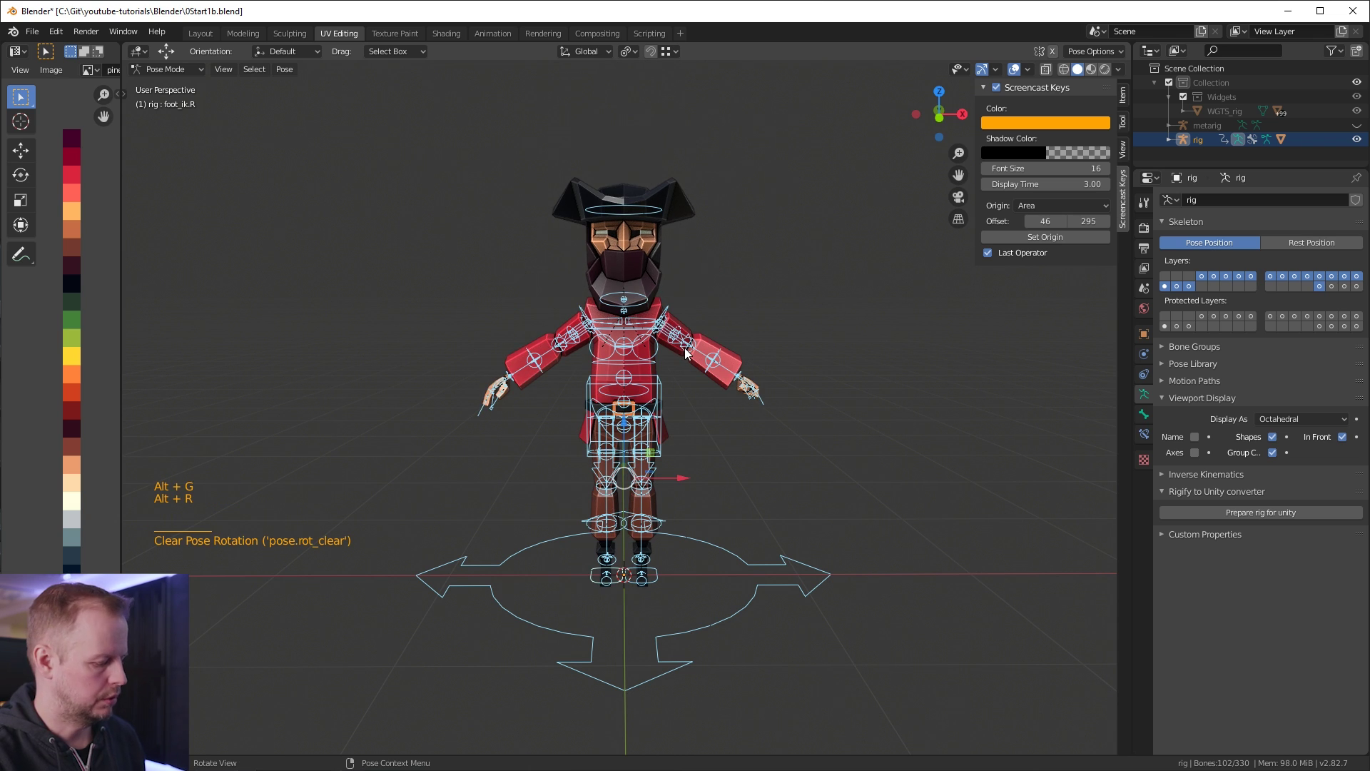
middle_click_drag(721, 375, 751, 391)
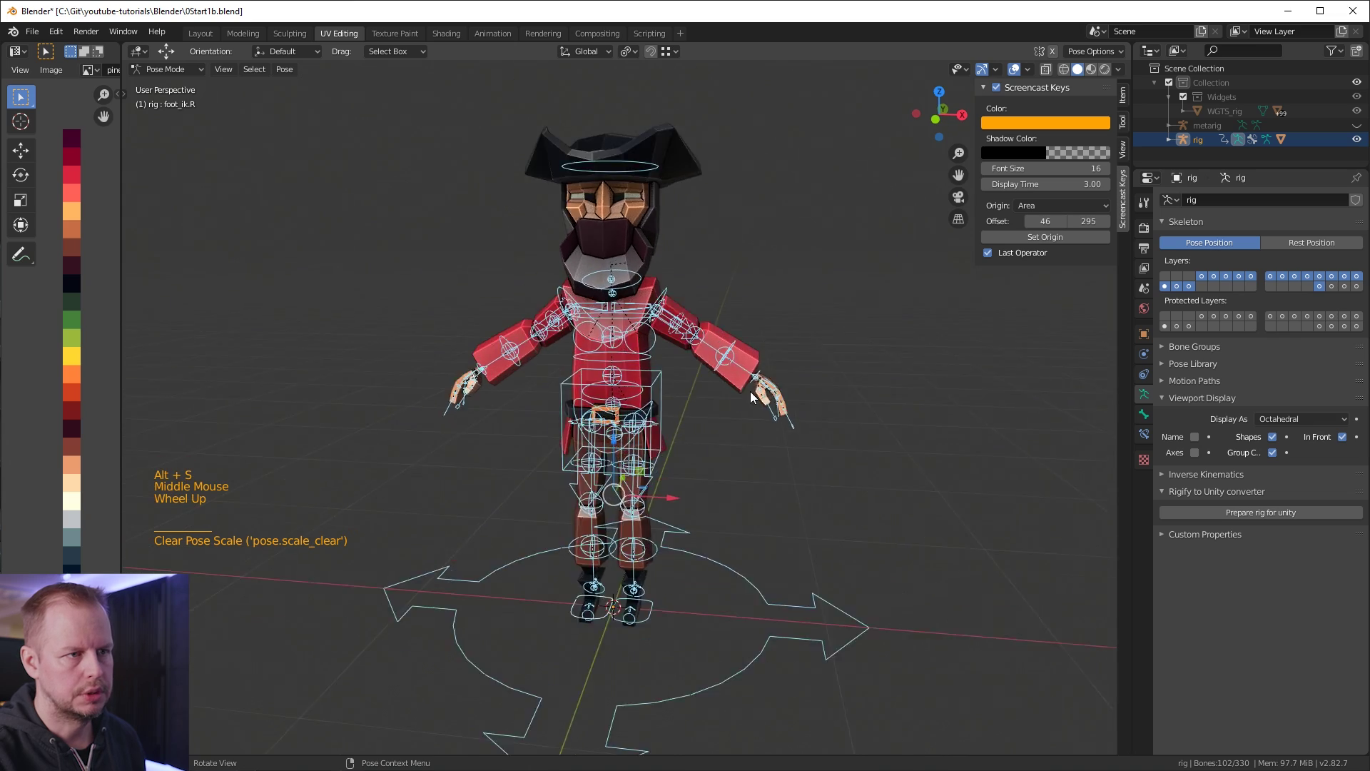
Enter Edit Mode on the character mesh, select the face loop around the left forearm, and set the pivot to Median Point.
scroll(868, 400, "up", 4)
middle_click_drag(867, 400, 741, 405)
double_click(891, 455)
scroll(889, 458, "down", 4)
key("Tab")
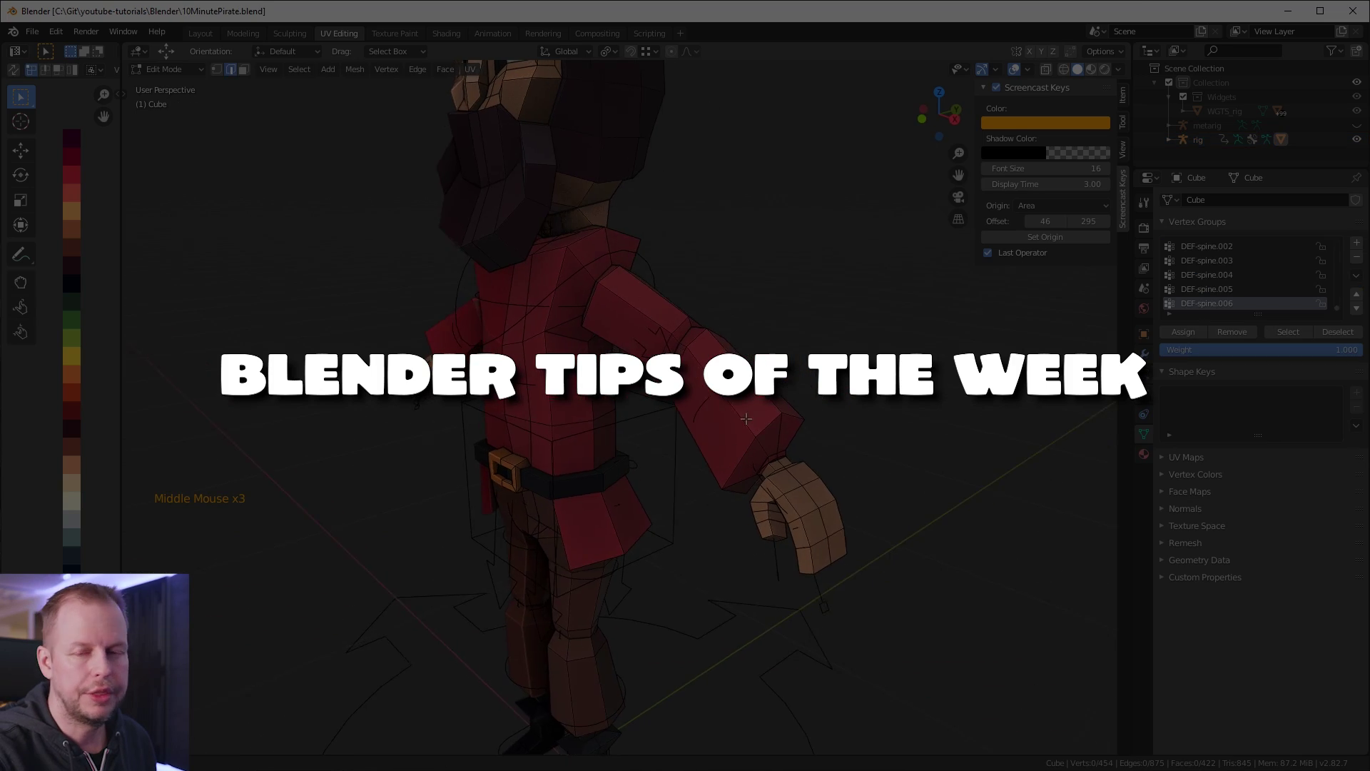
middle_click_drag(748, 408, 841, 417)
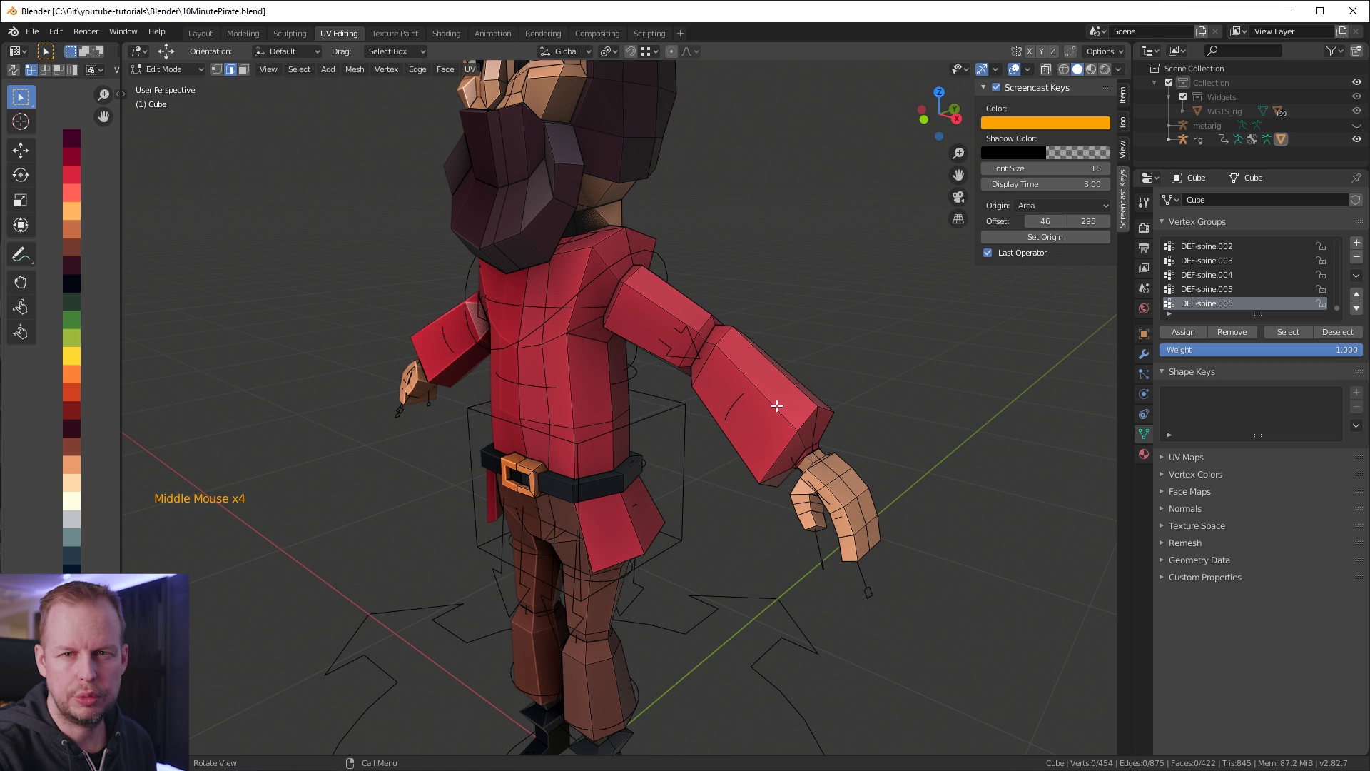
left_click(776, 405, "alt")
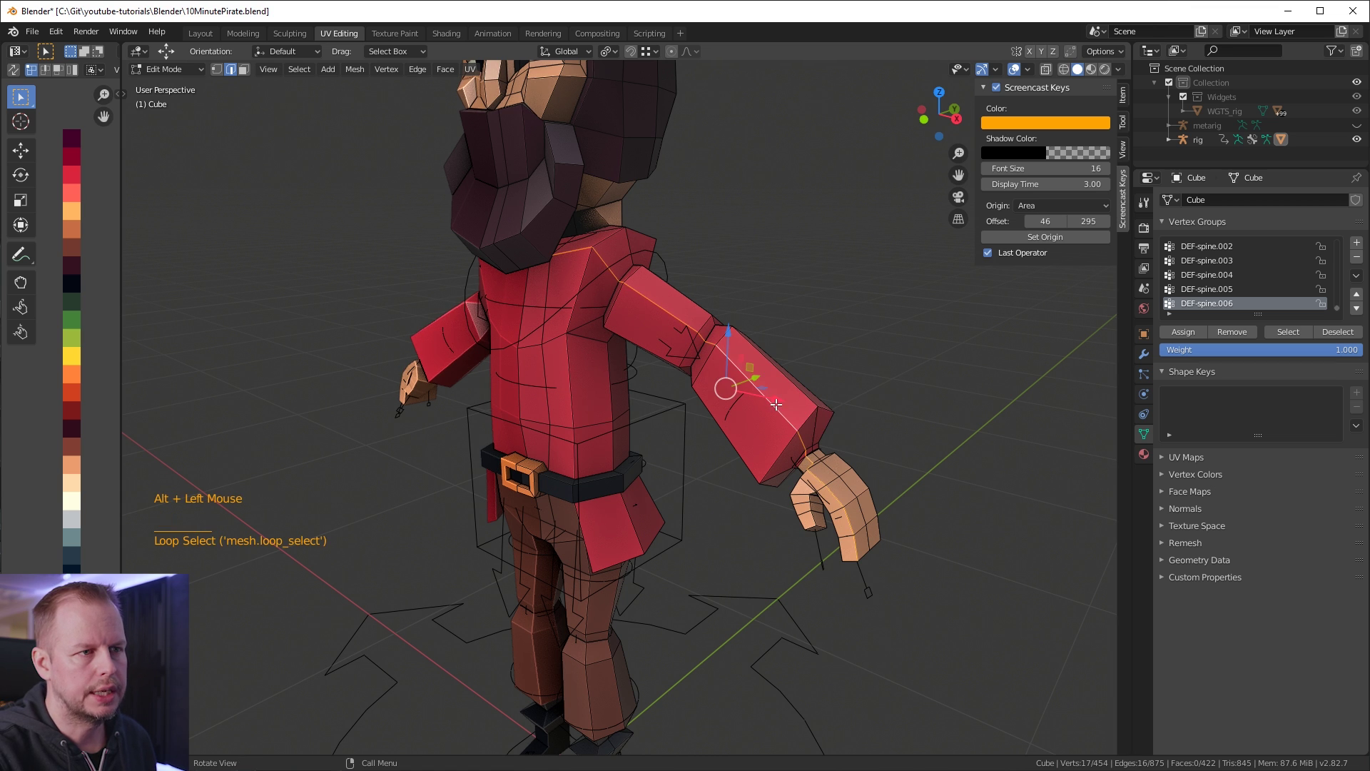
key("3")
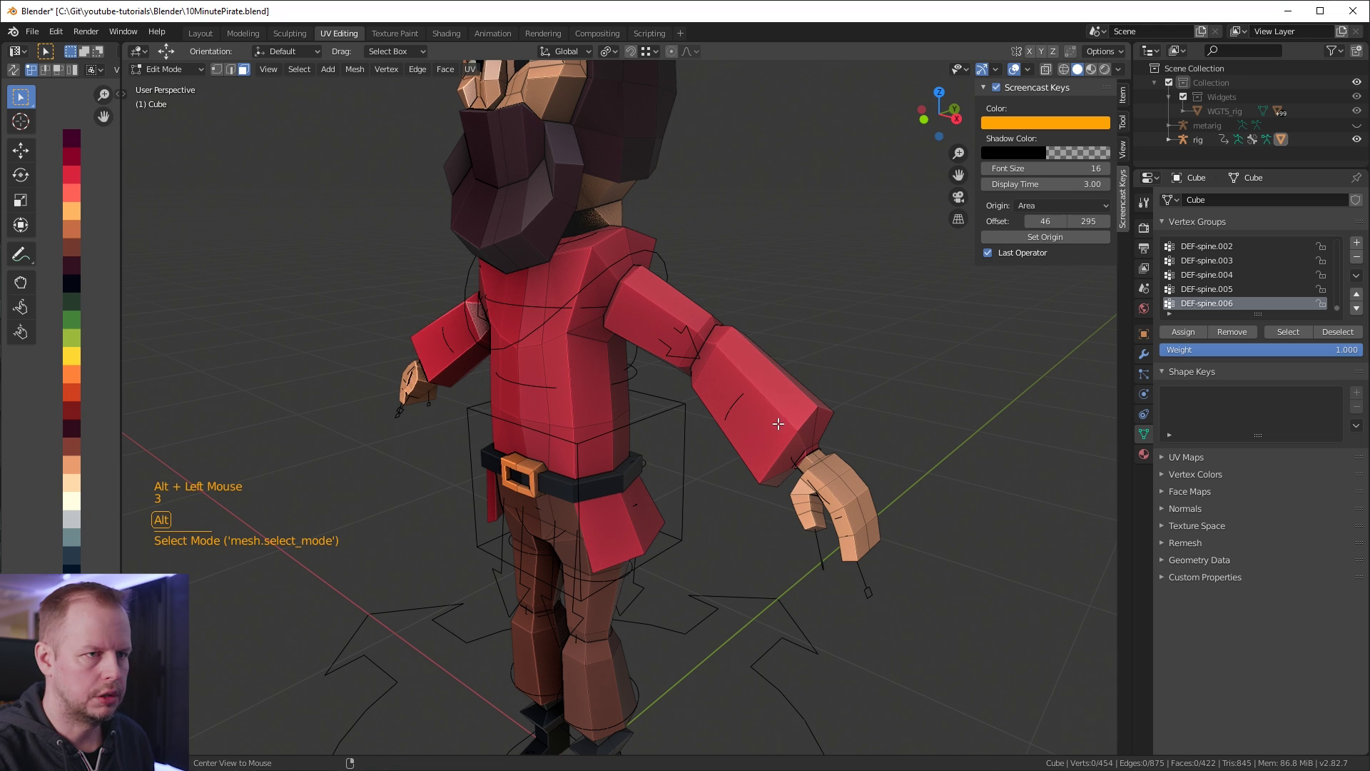
left_click(778, 421, "alt")
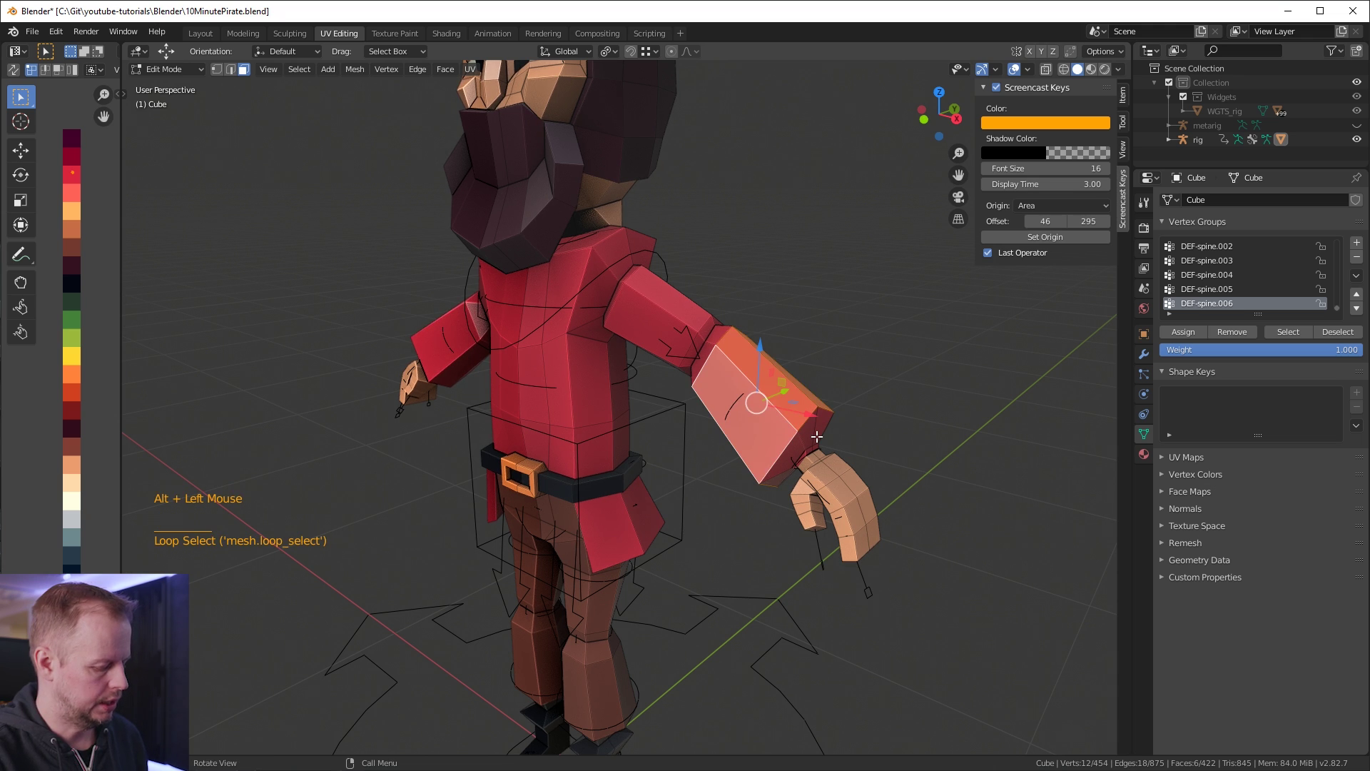
key("period")
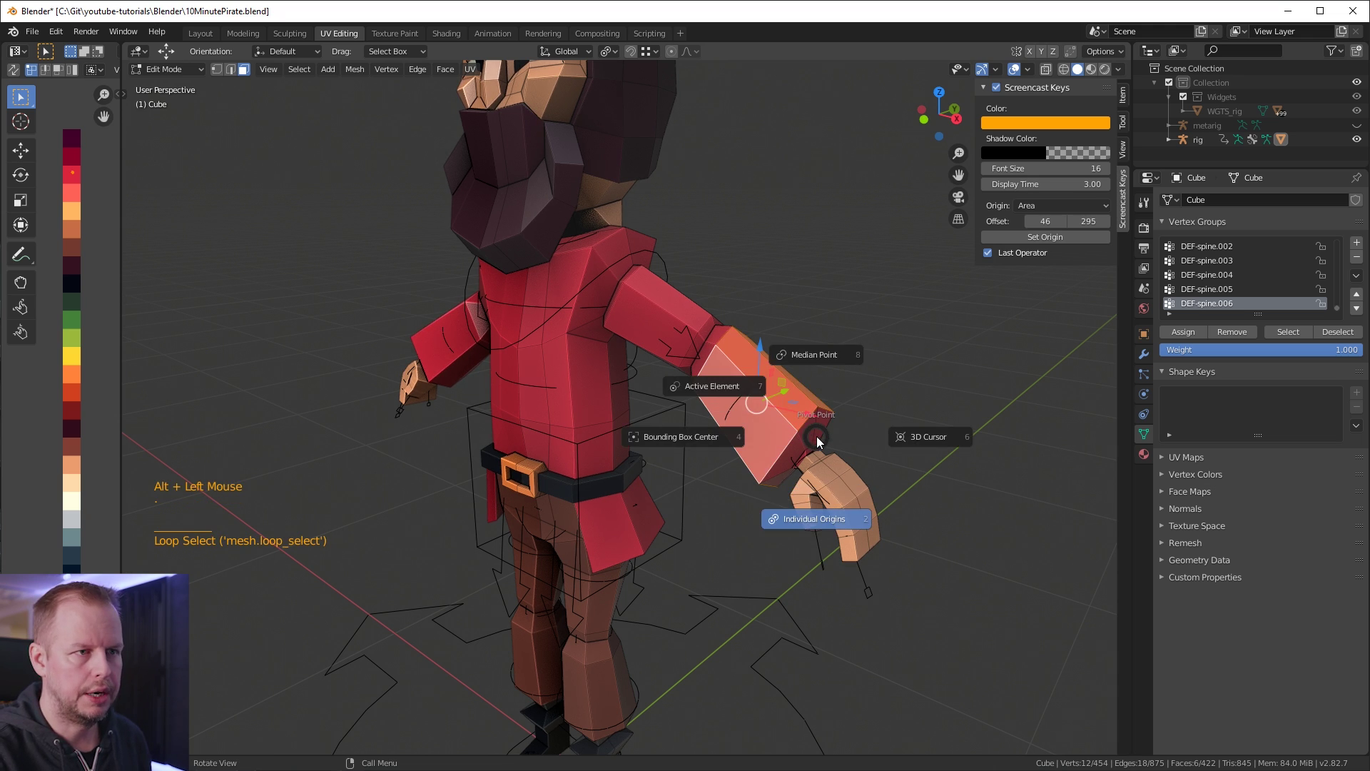
left_click(819, 369)
Try extruding the left forearm face loop along its normals by about 0.064, and undo it.
middle_click_drag(822, 385, 810, 392)
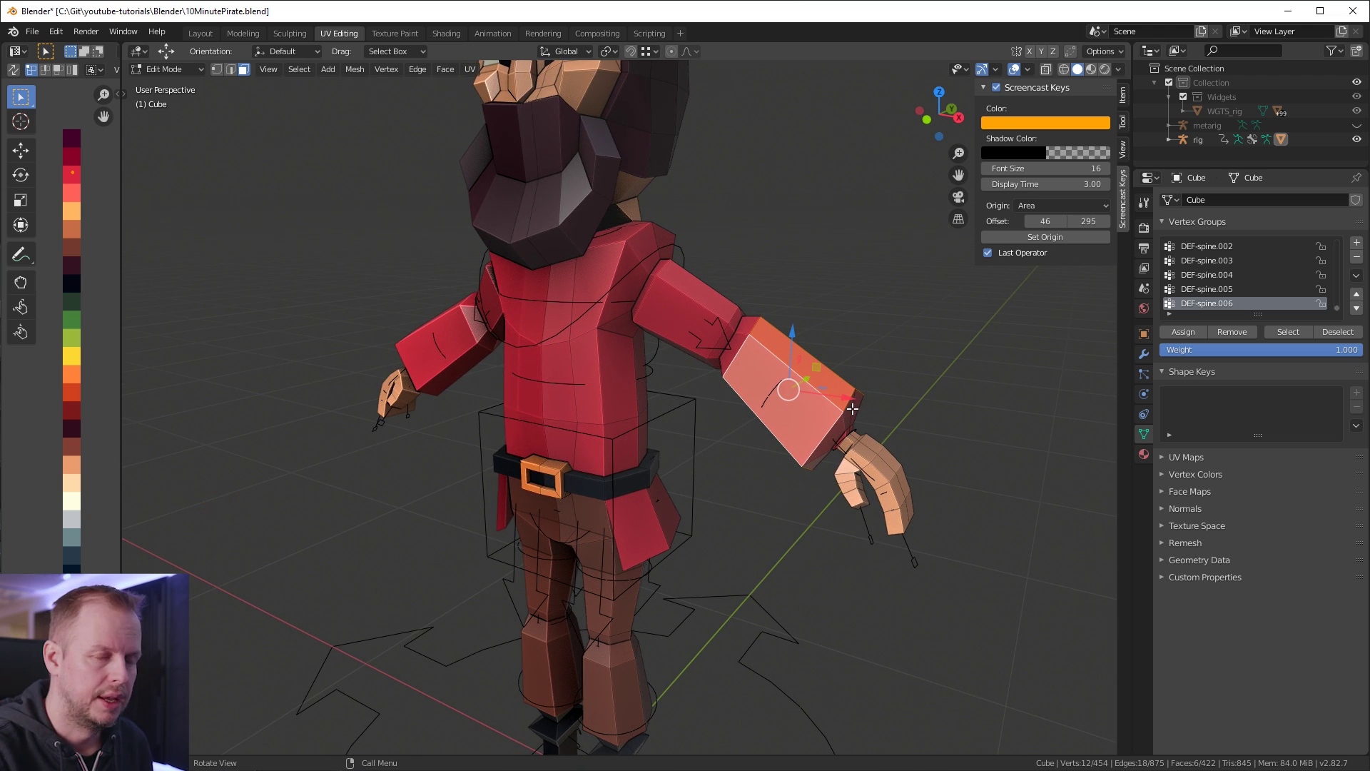
key("alt+e")
left_click(853, 452)
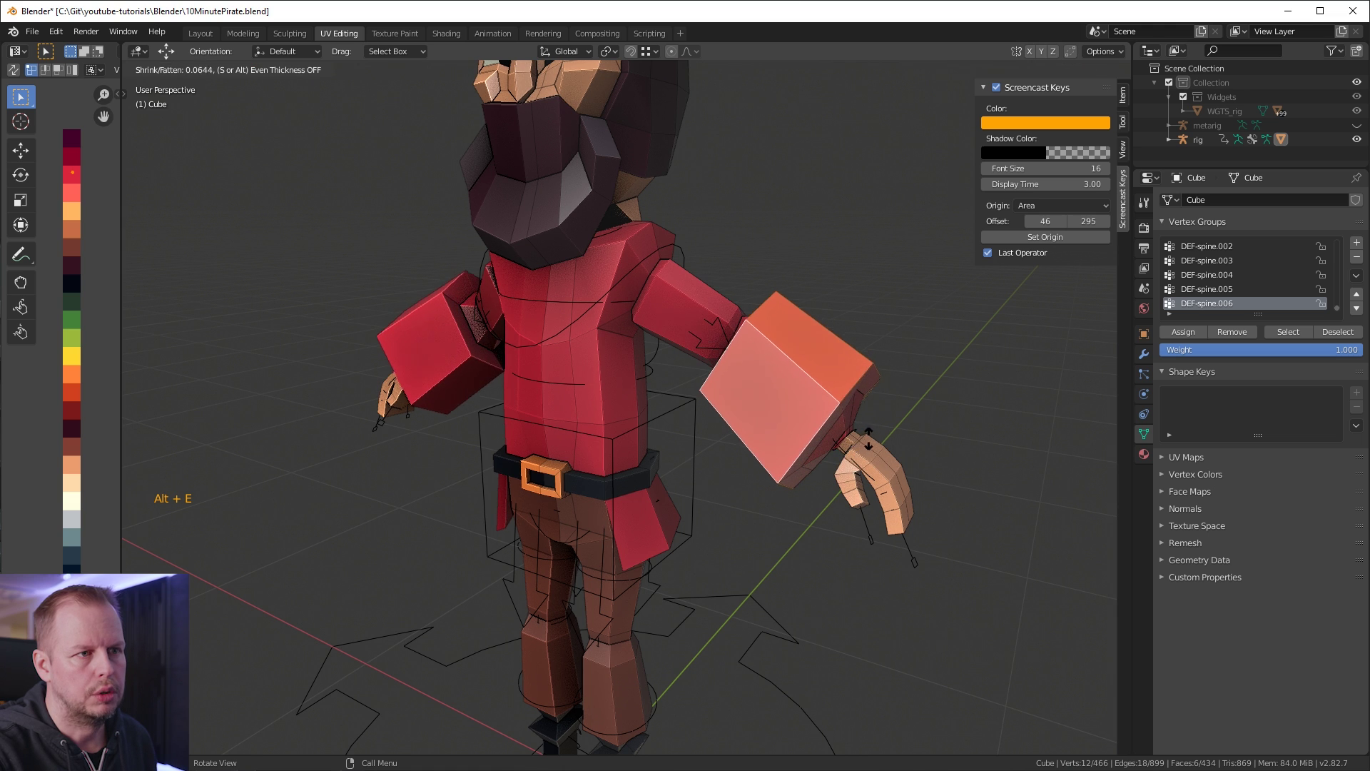
left_click(877, 436)
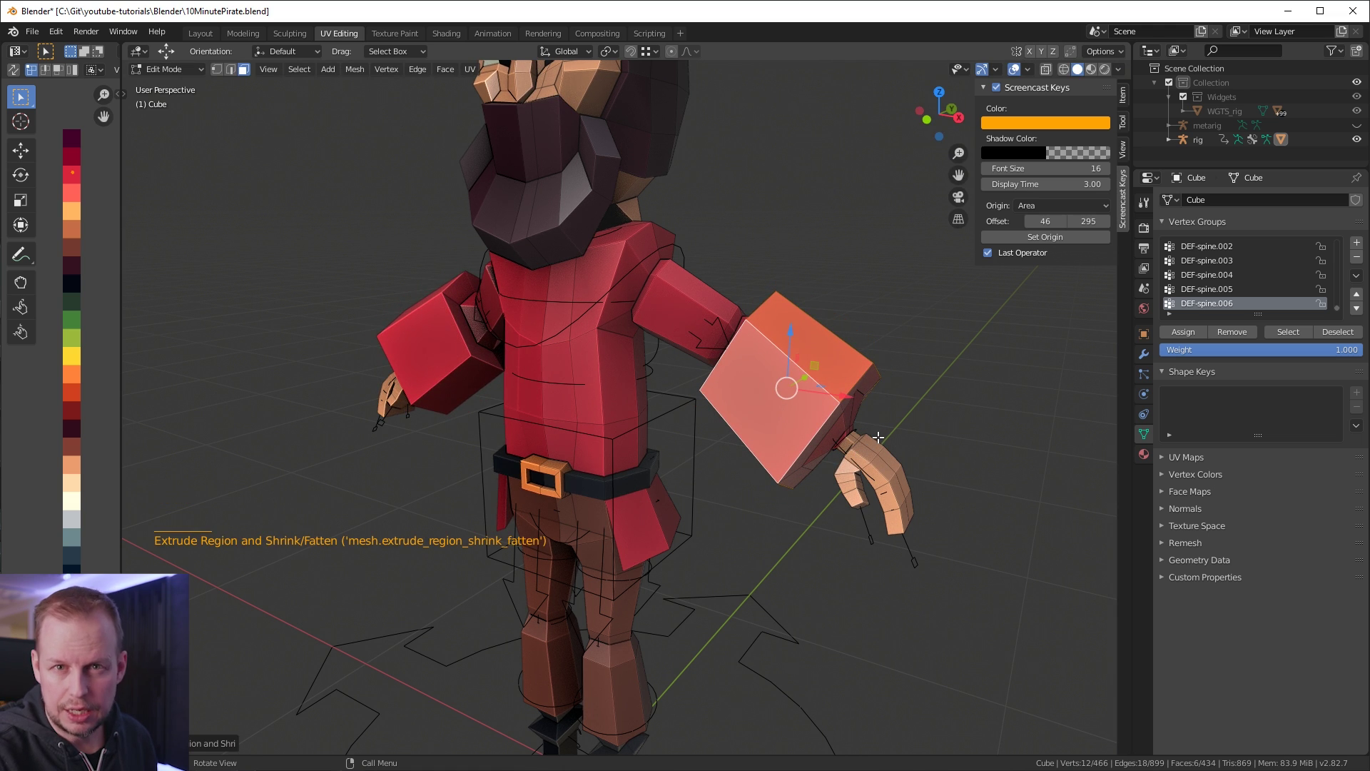
middle_click_drag(919, 421, 912, 416)
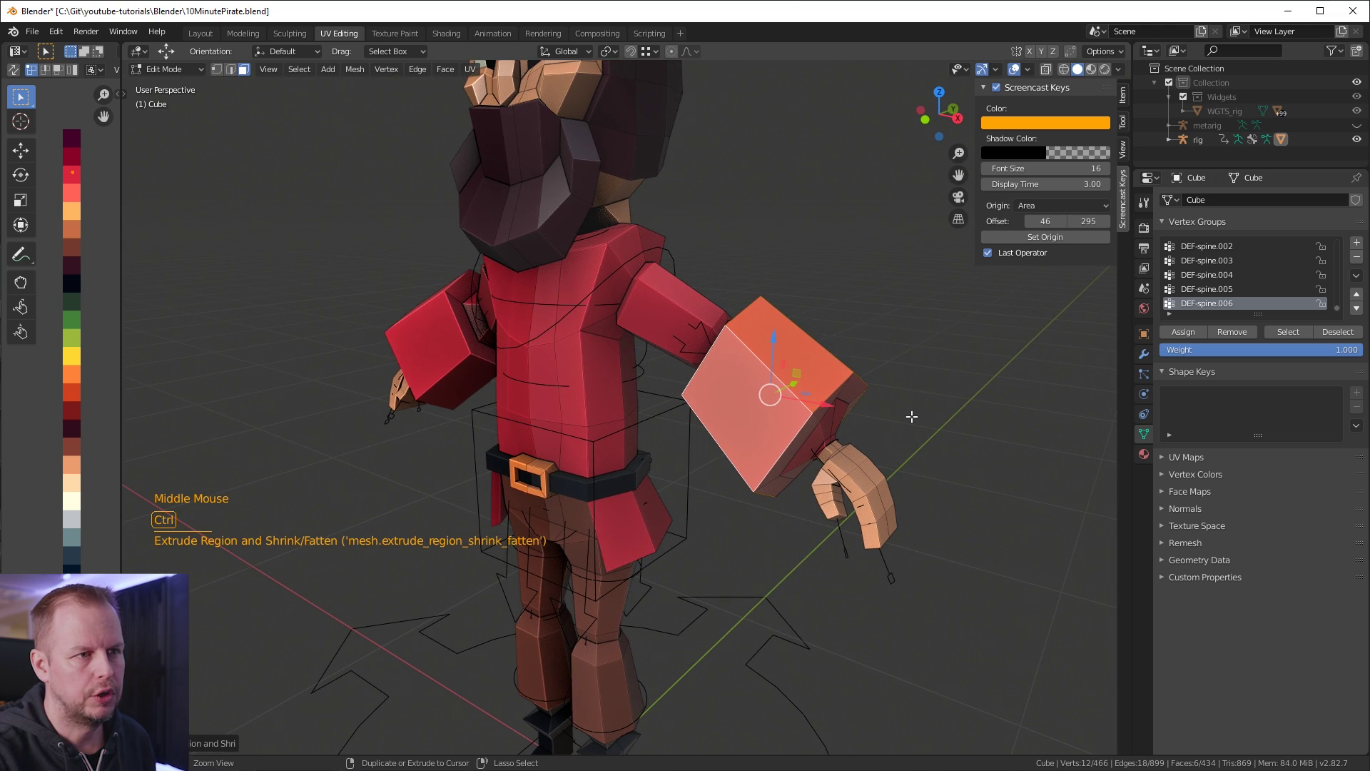
key("ctrl+z")
Try a plain extrude of the left forearm face loop followed by scaling it up, and undo both.
key("e")
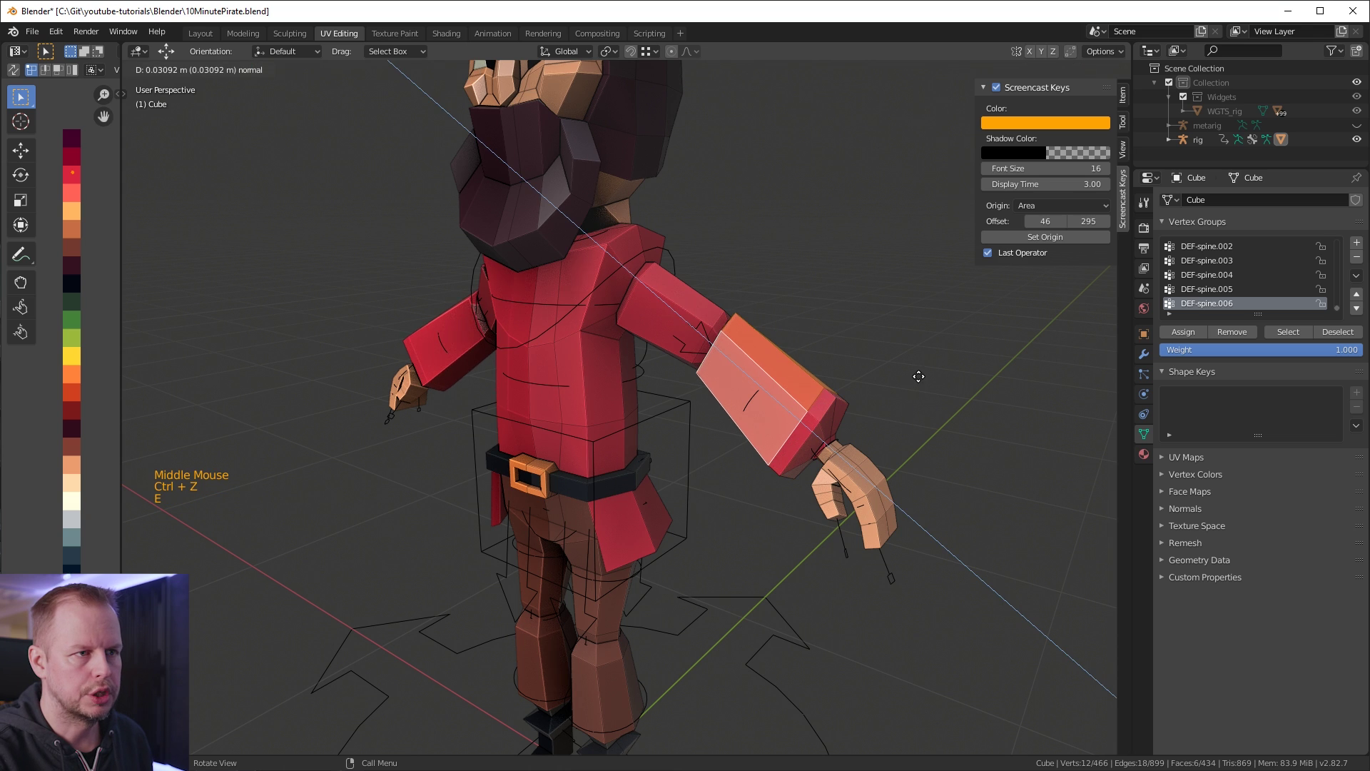
left_click(932, 345)
key("s")
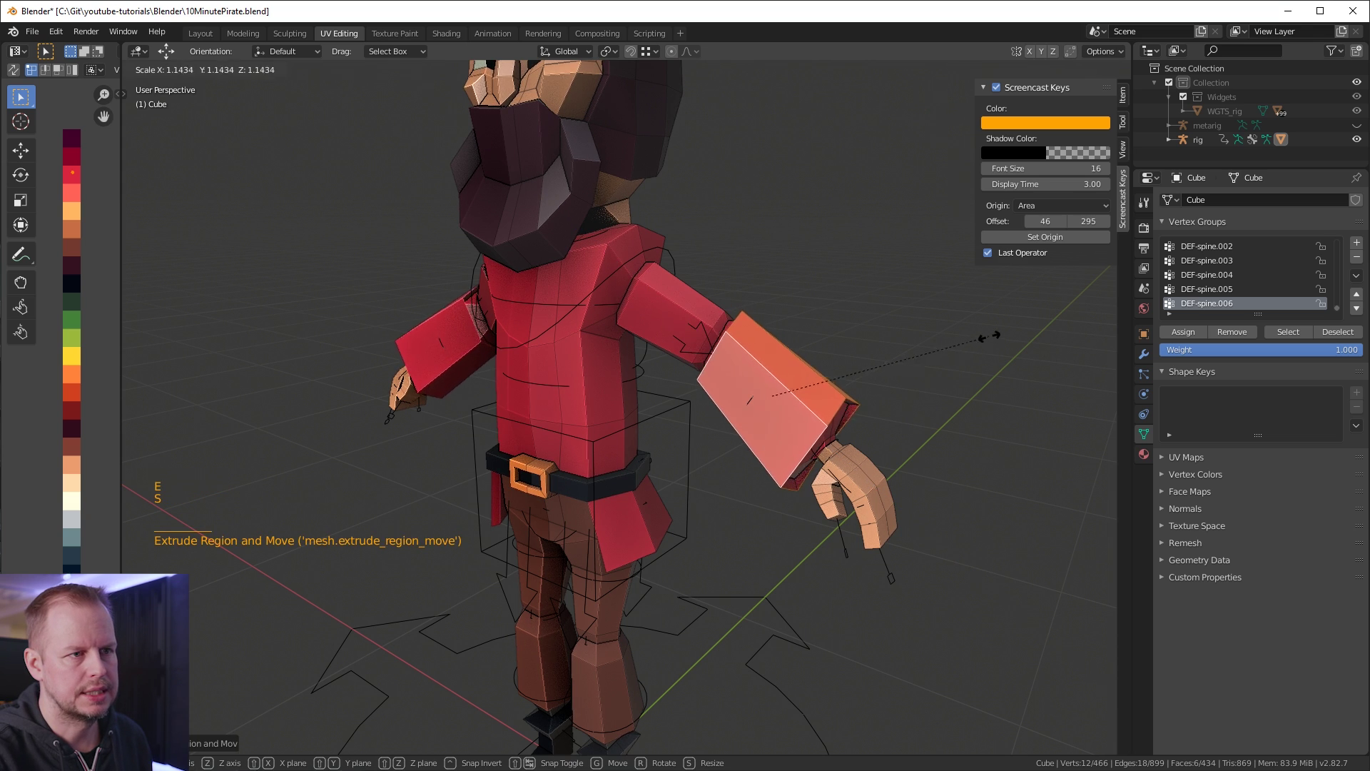
left_click(1043, 297)
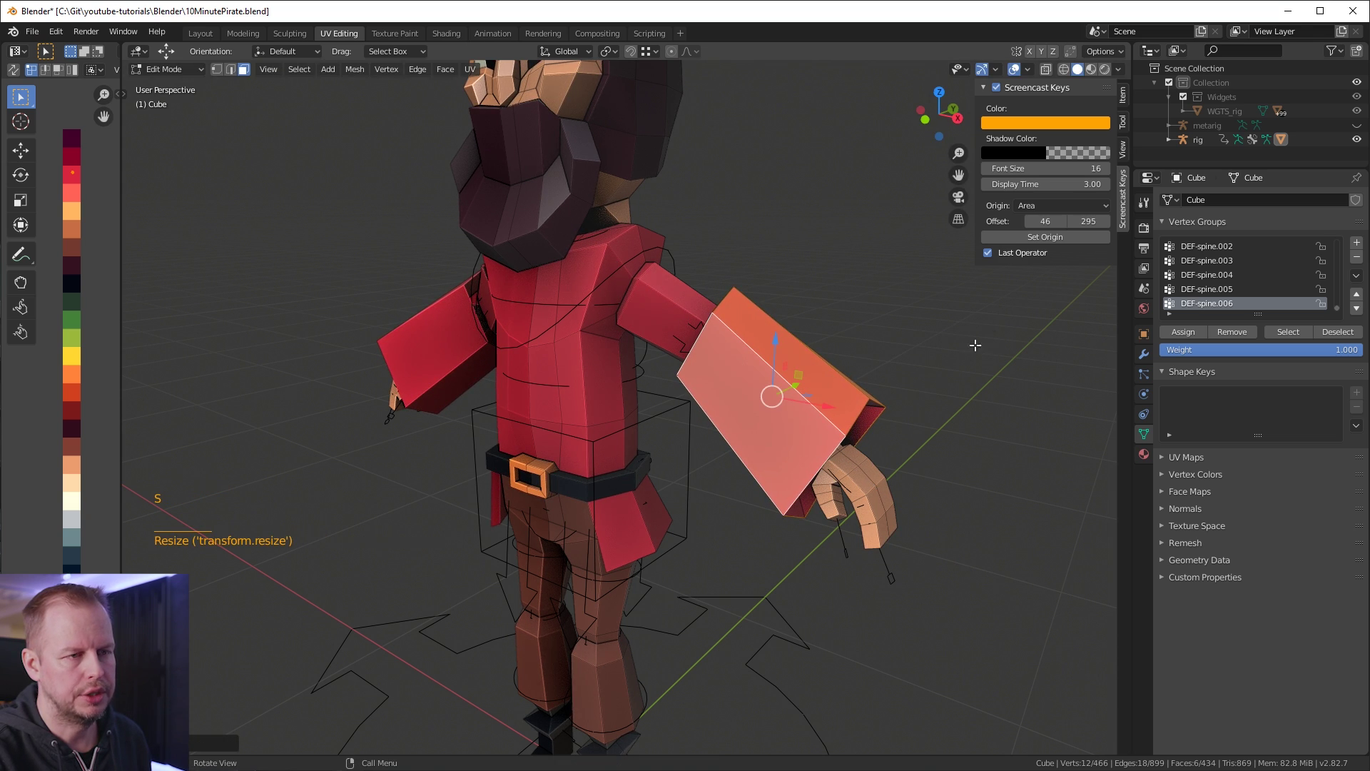
middle_click_drag(794, 392, 789, 373)
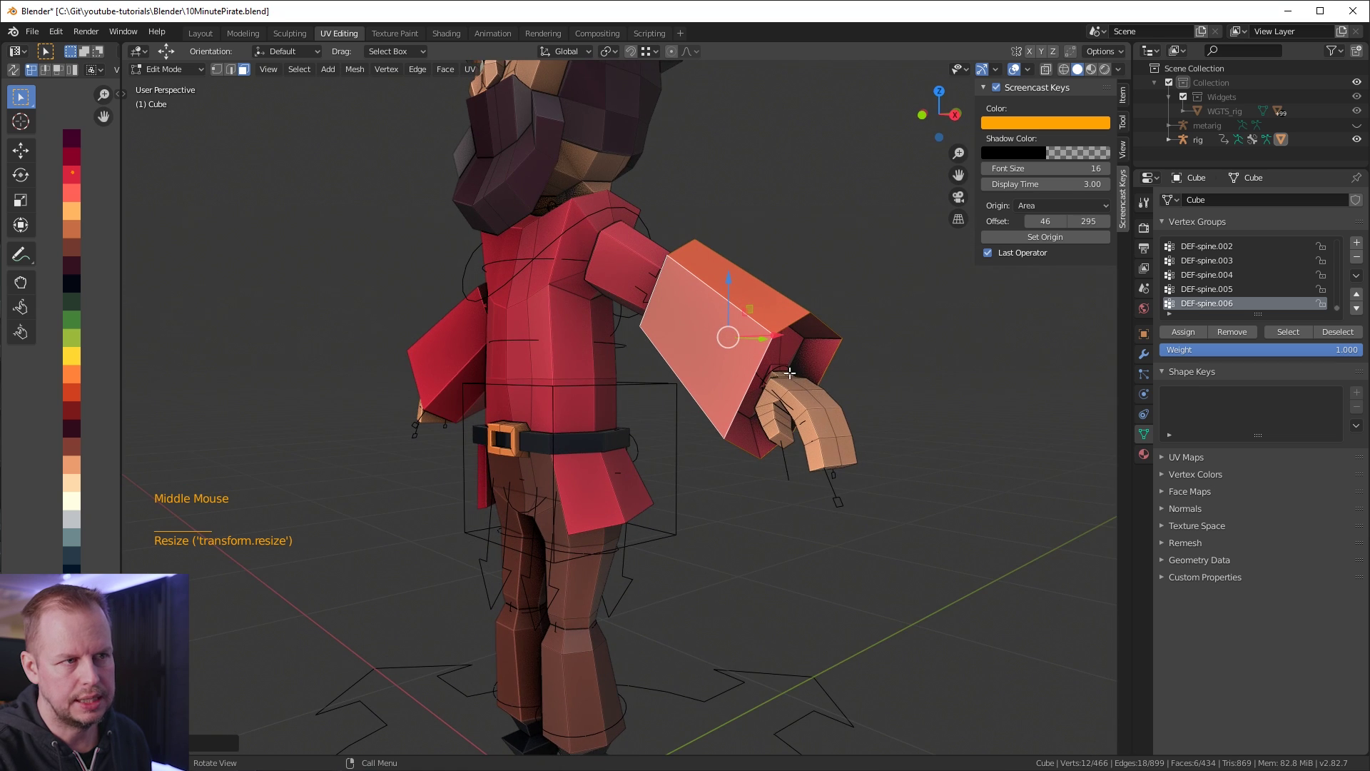
key("ctrl+z")
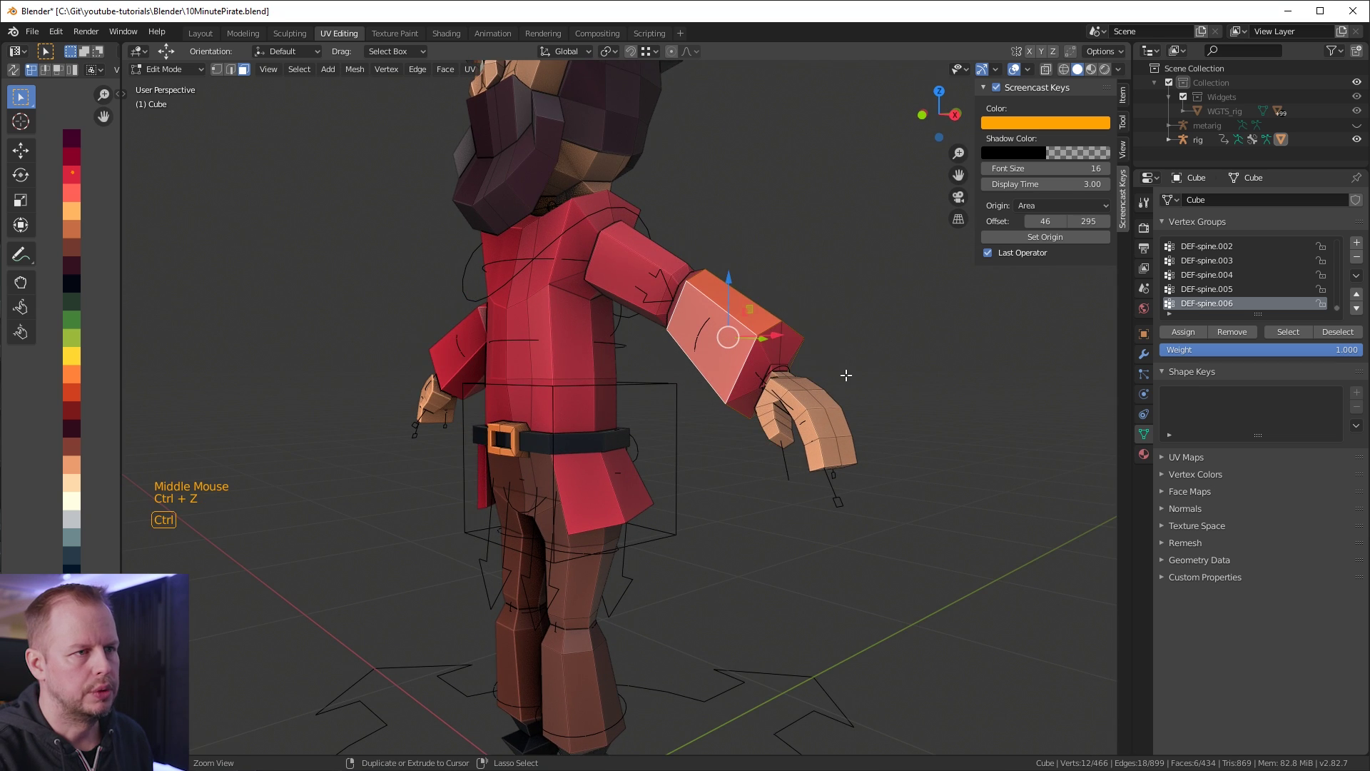
Repeat Extrude Faces Along Normals on the left forearm loop by about 0.058, and undo the extrusion.
middle_click_drag(843, 372, 856, 375)
key("alt+e")
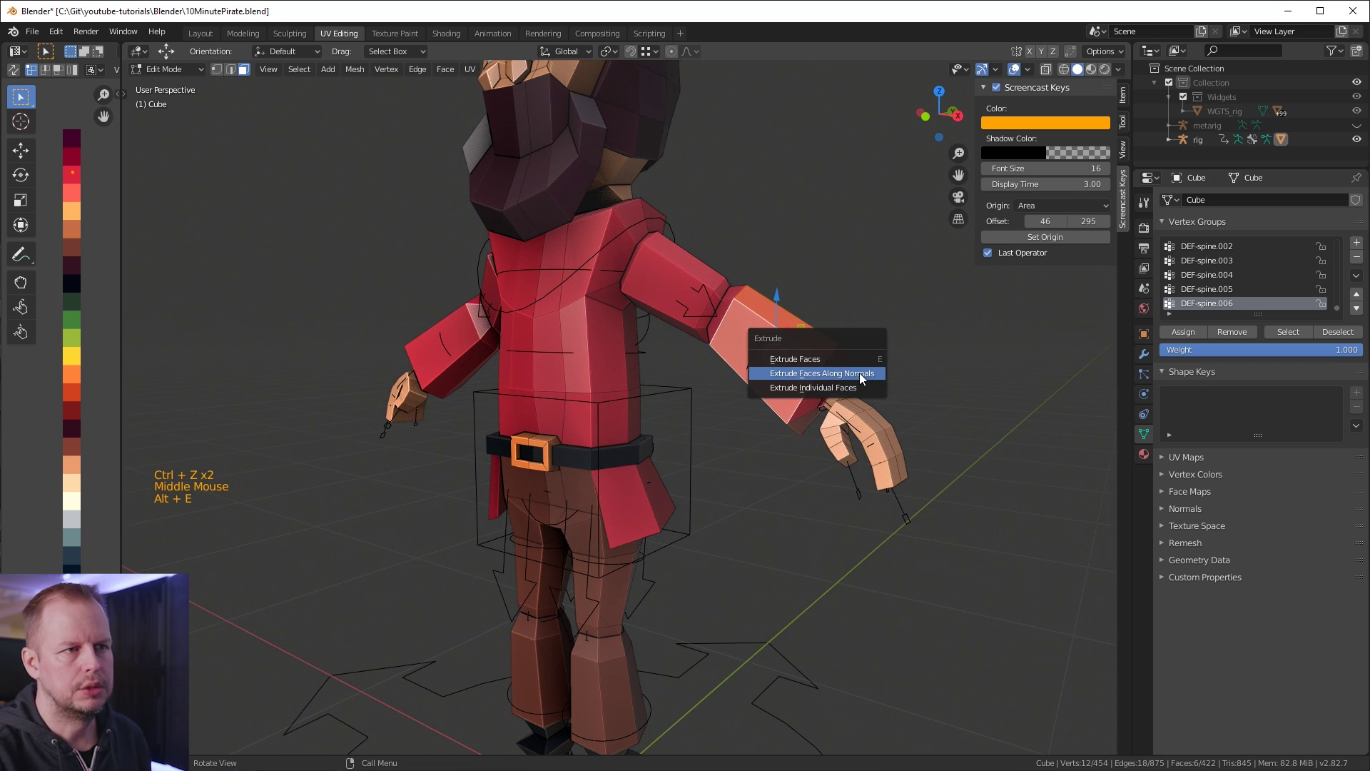
left_click(822, 374)
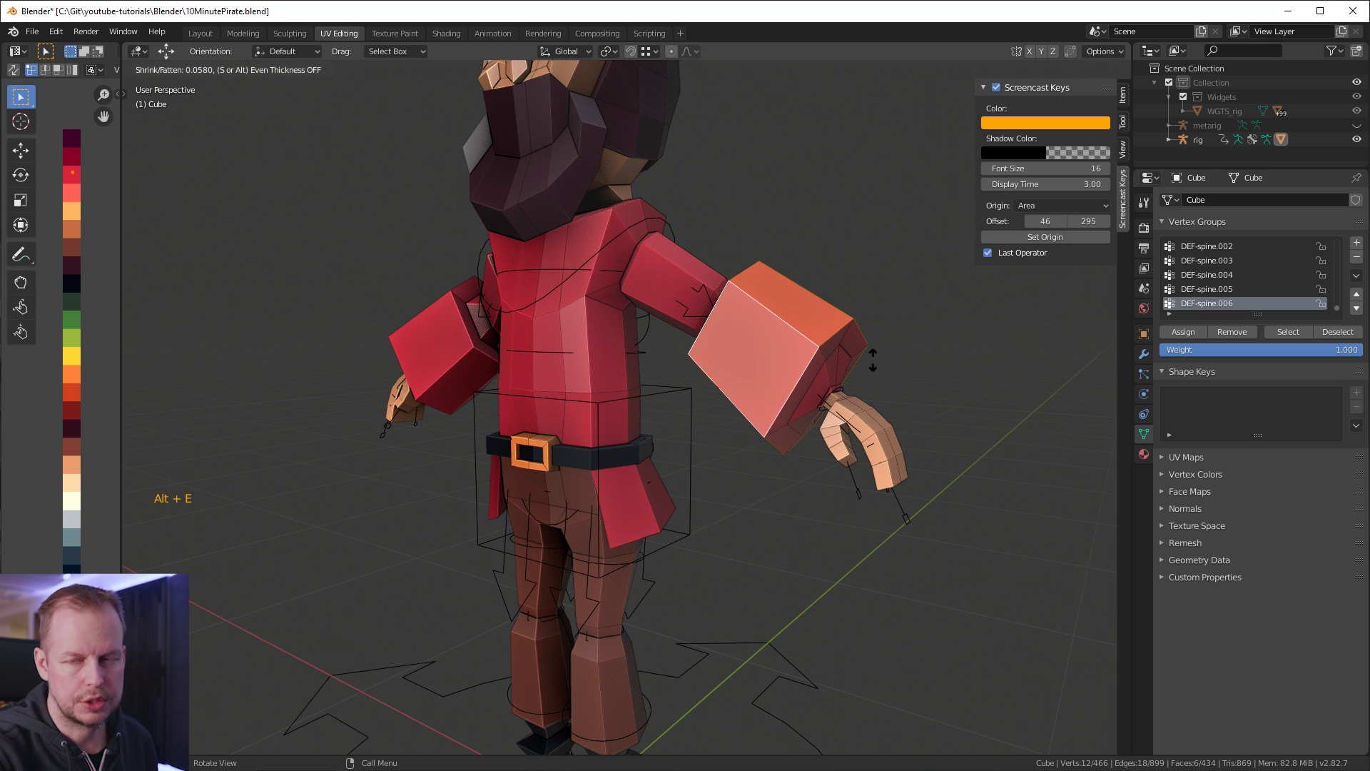
left_click(874, 359)
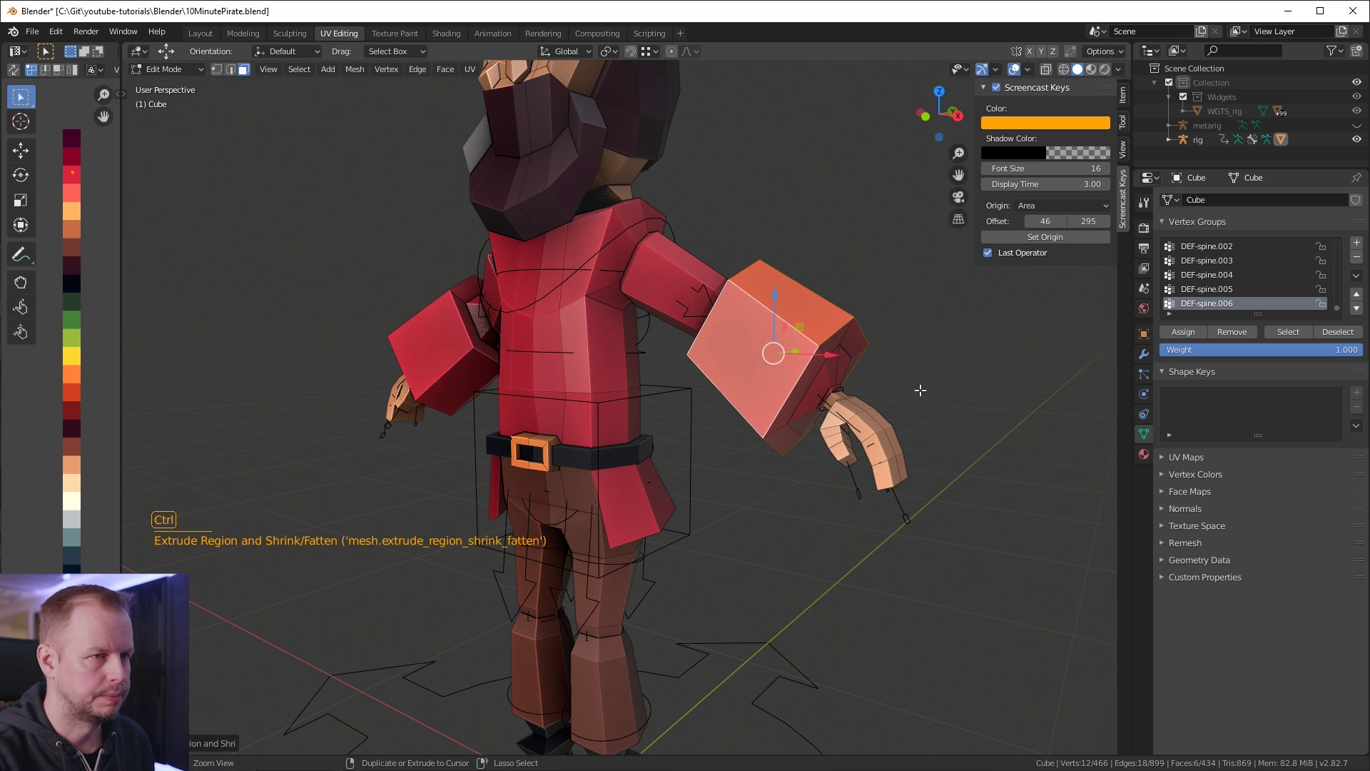
key("ctrl+z")
middle_click_drag(919, 390, 865, 398)
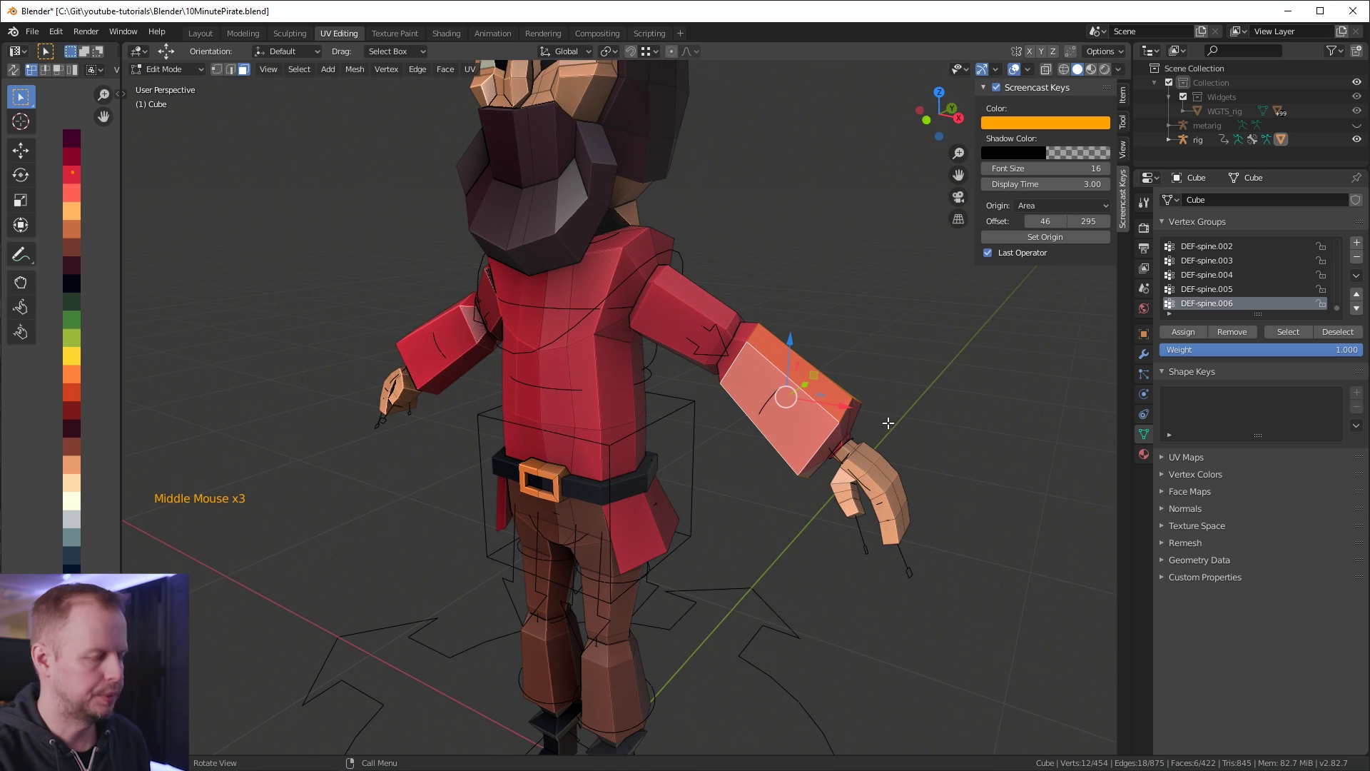
Select the upper face of the left forearm and try moving it with proportional editing at a size of about 0.29.
left_click(838, 394)
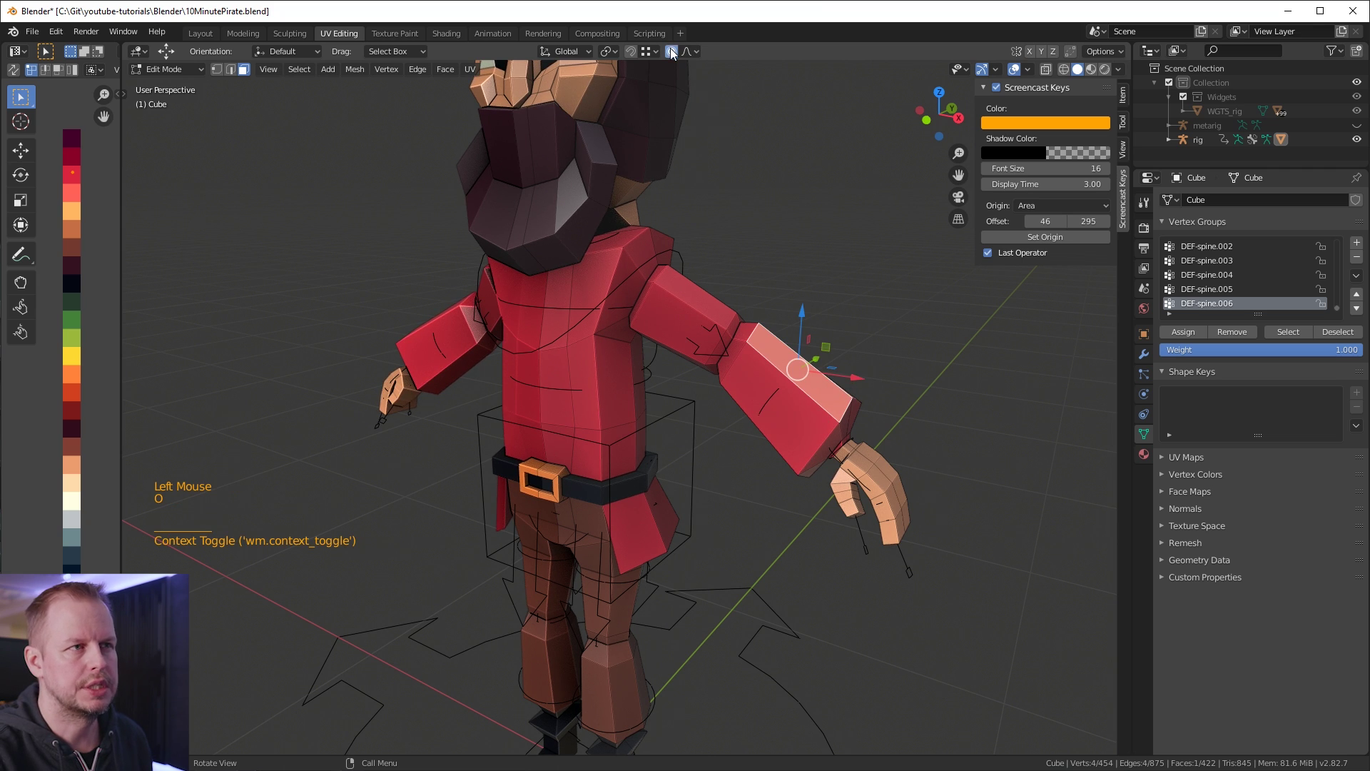
middle_click_drag(908, 377, 885, 349)
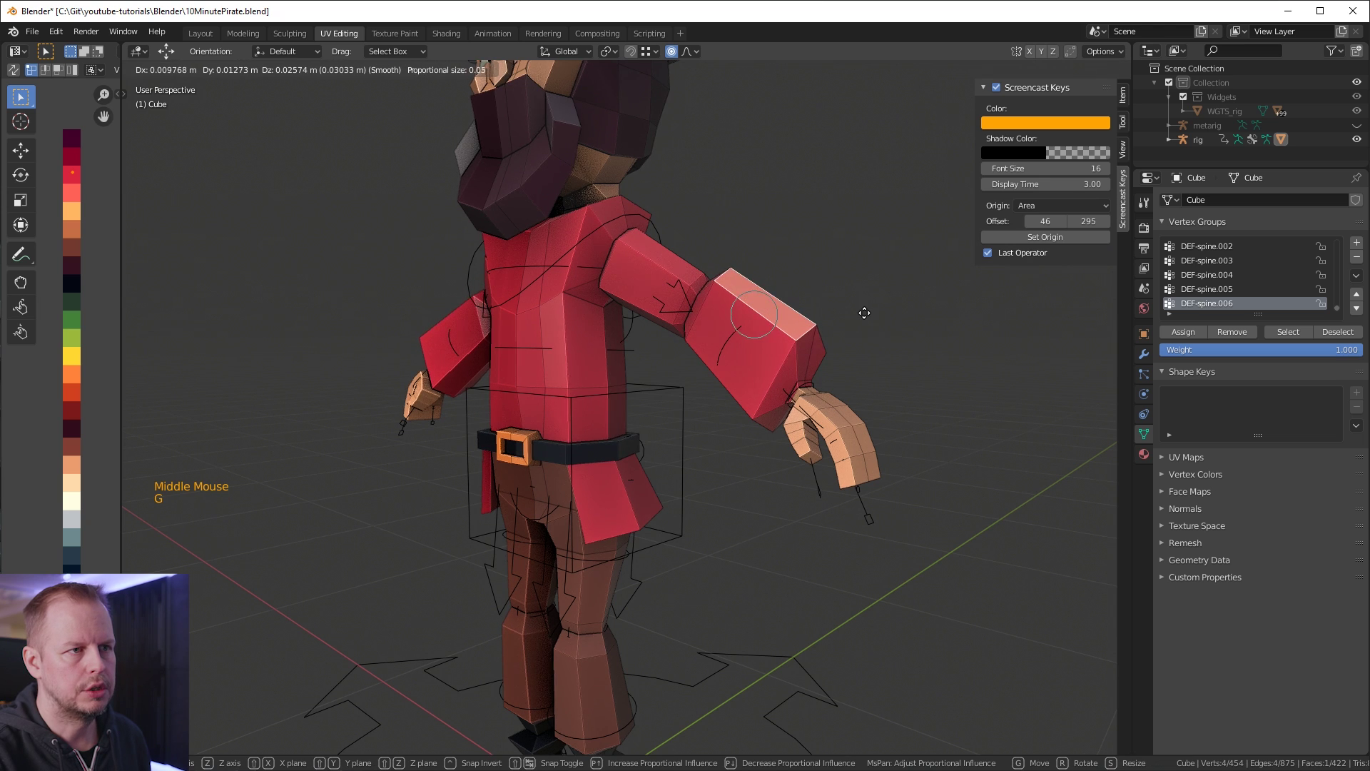
scroll(864, 302, "down", 20)
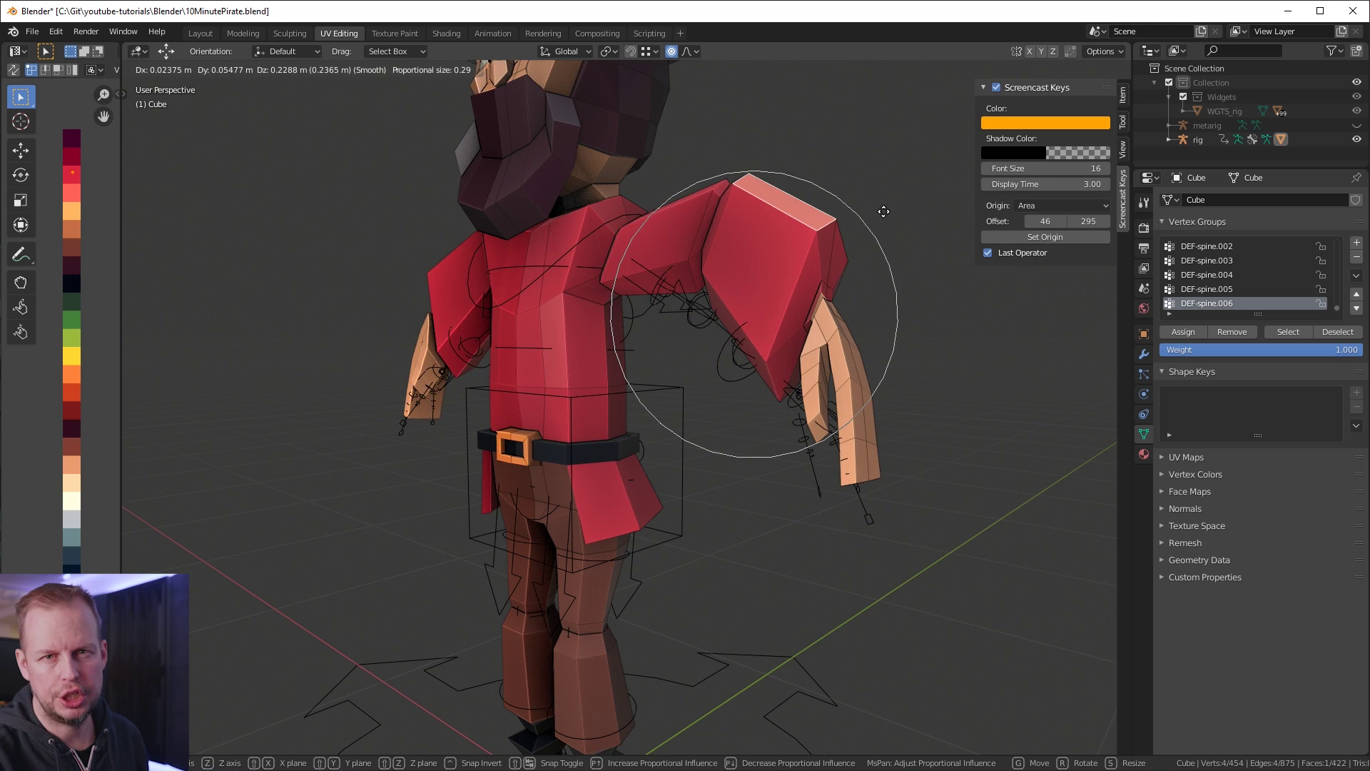
right_click(873, 242)
Try rotating the forearm face with a proportional size of about 0.11, and turn proportional editing off.
middle_click_drag(872, 241, 949, 307)
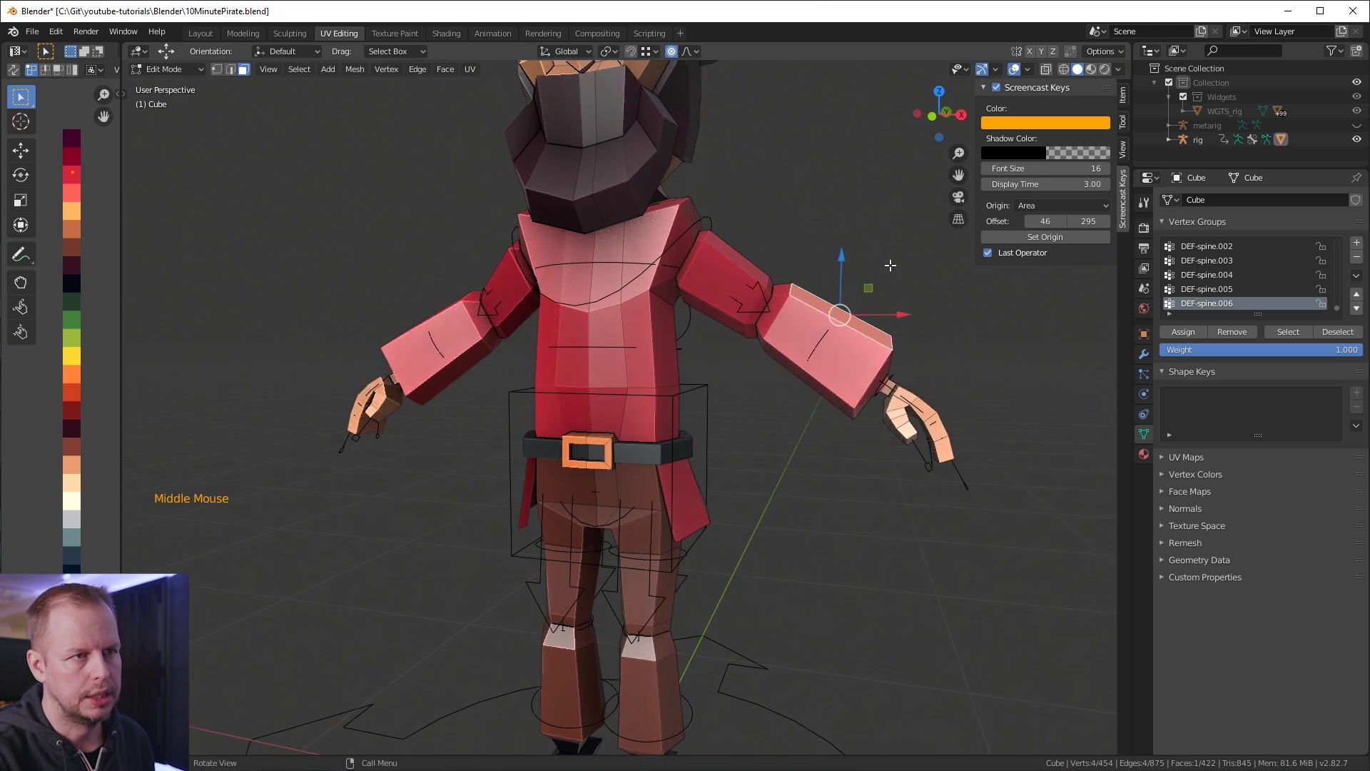
key("r")
scroll(957, 311, "up", 10)
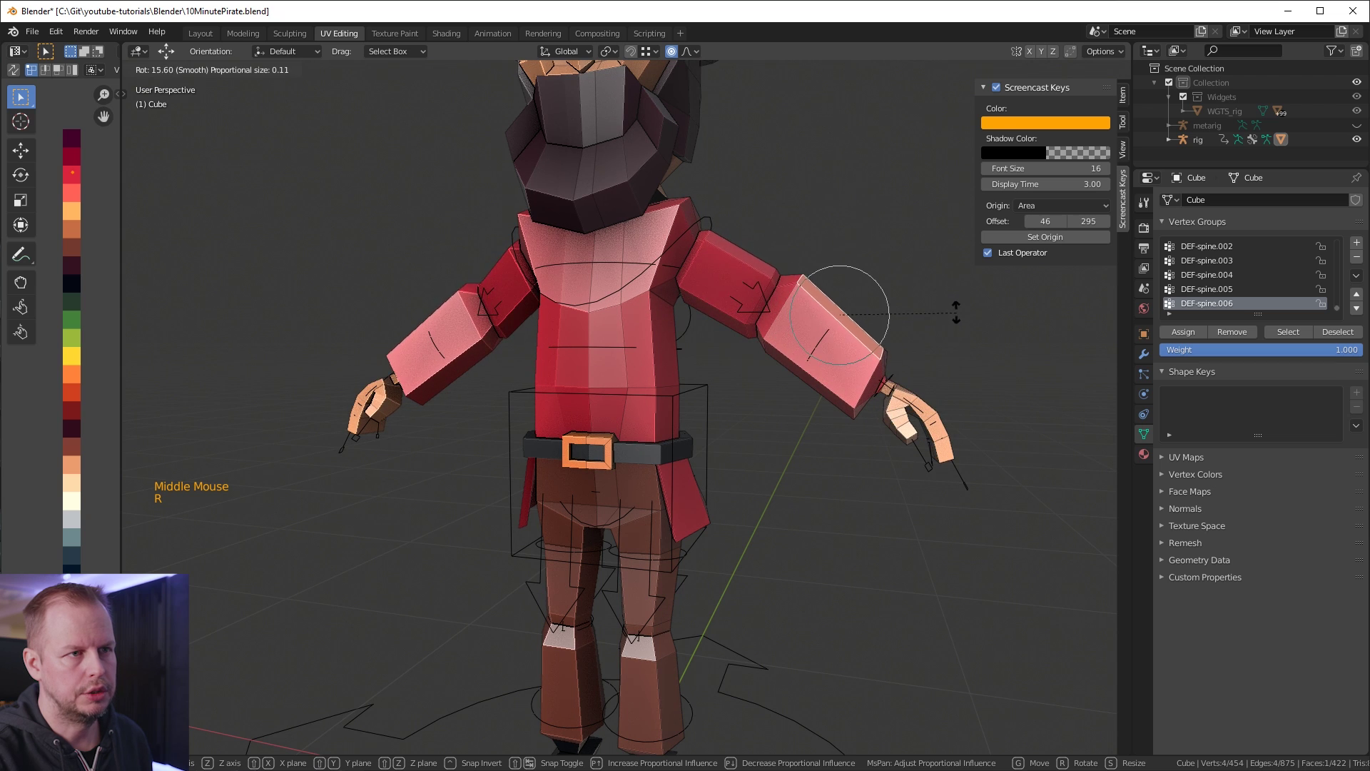
right_click(956, 360)
middle_click_drag(961, 364, 904, 377)
key("o")
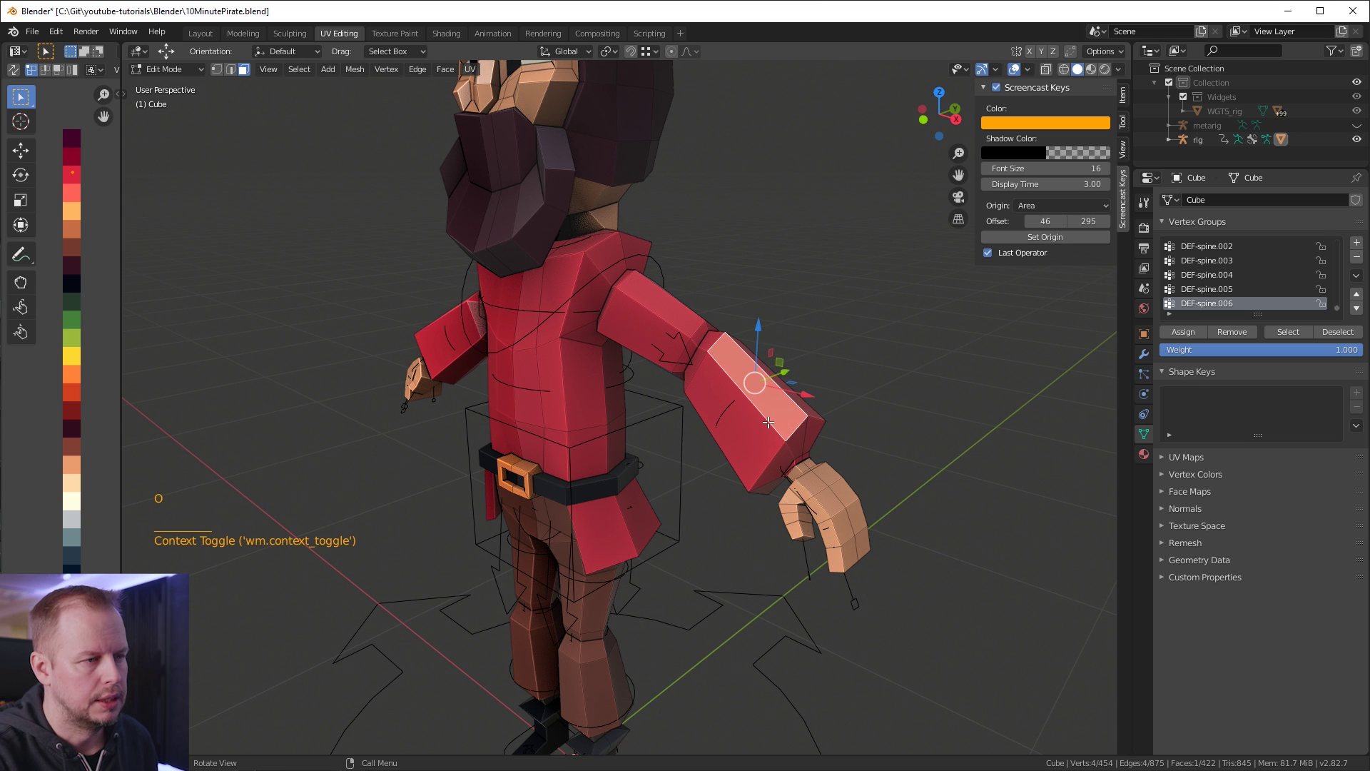
Return to Object Mode, enable X-ray display, and view the character from the front.
middle_click_drag(760, 478, 773, 447)
key("Tab")
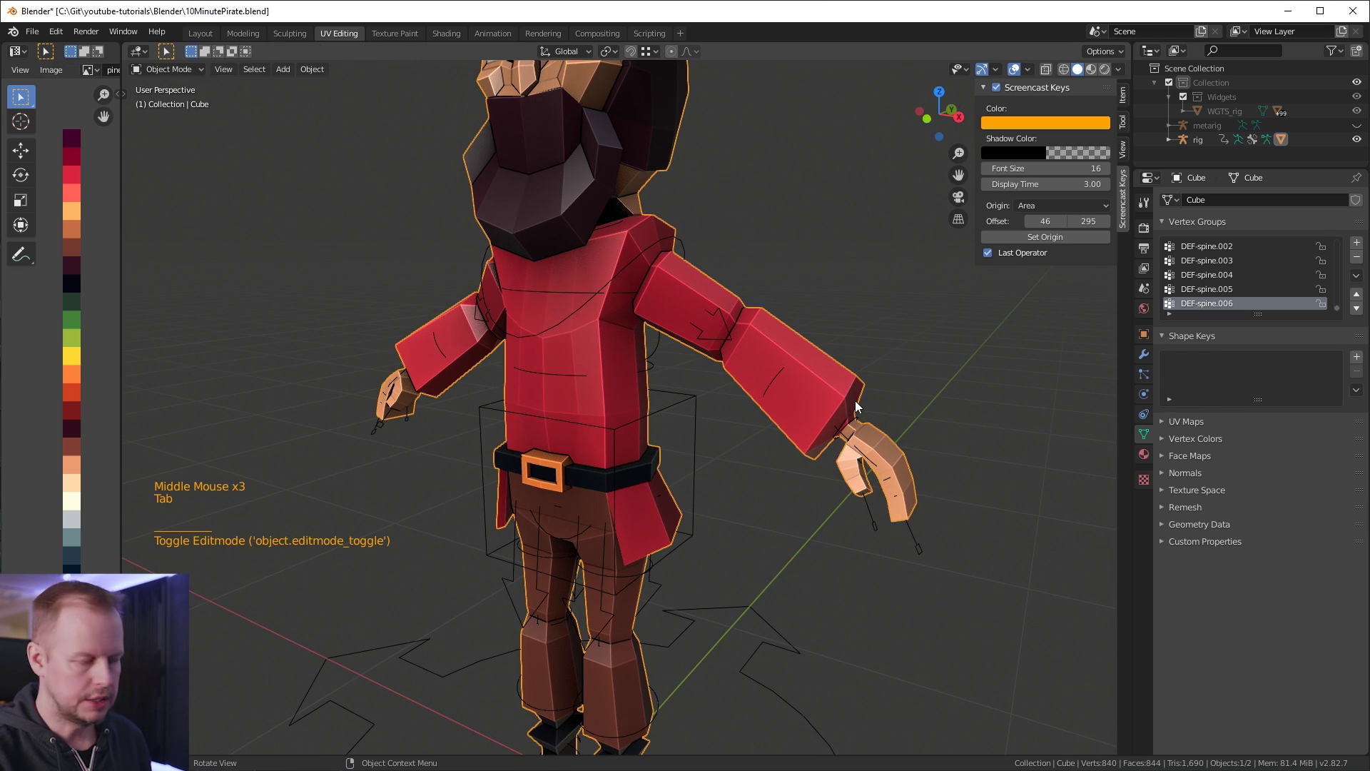
middle_click_drag(855, 401, 818, 378)
key("alt+z")
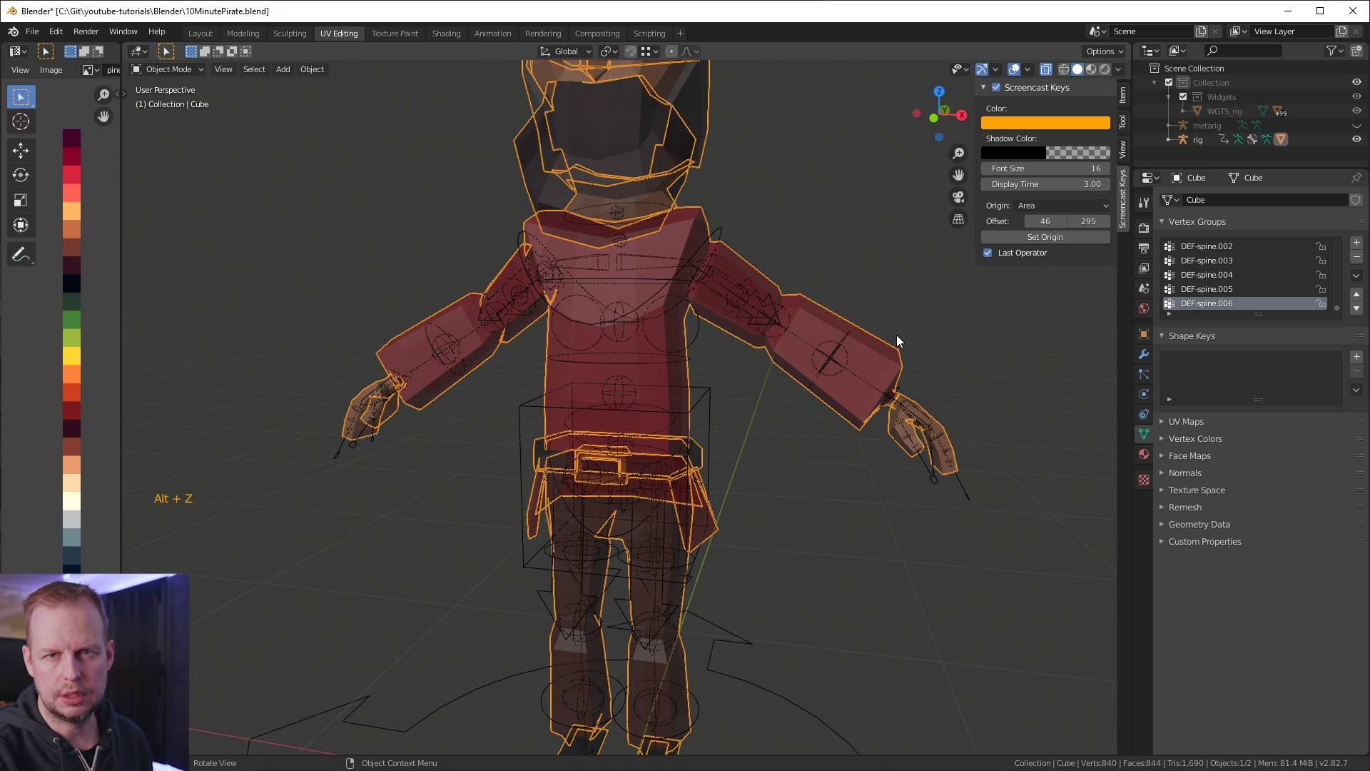
key("KP_1")
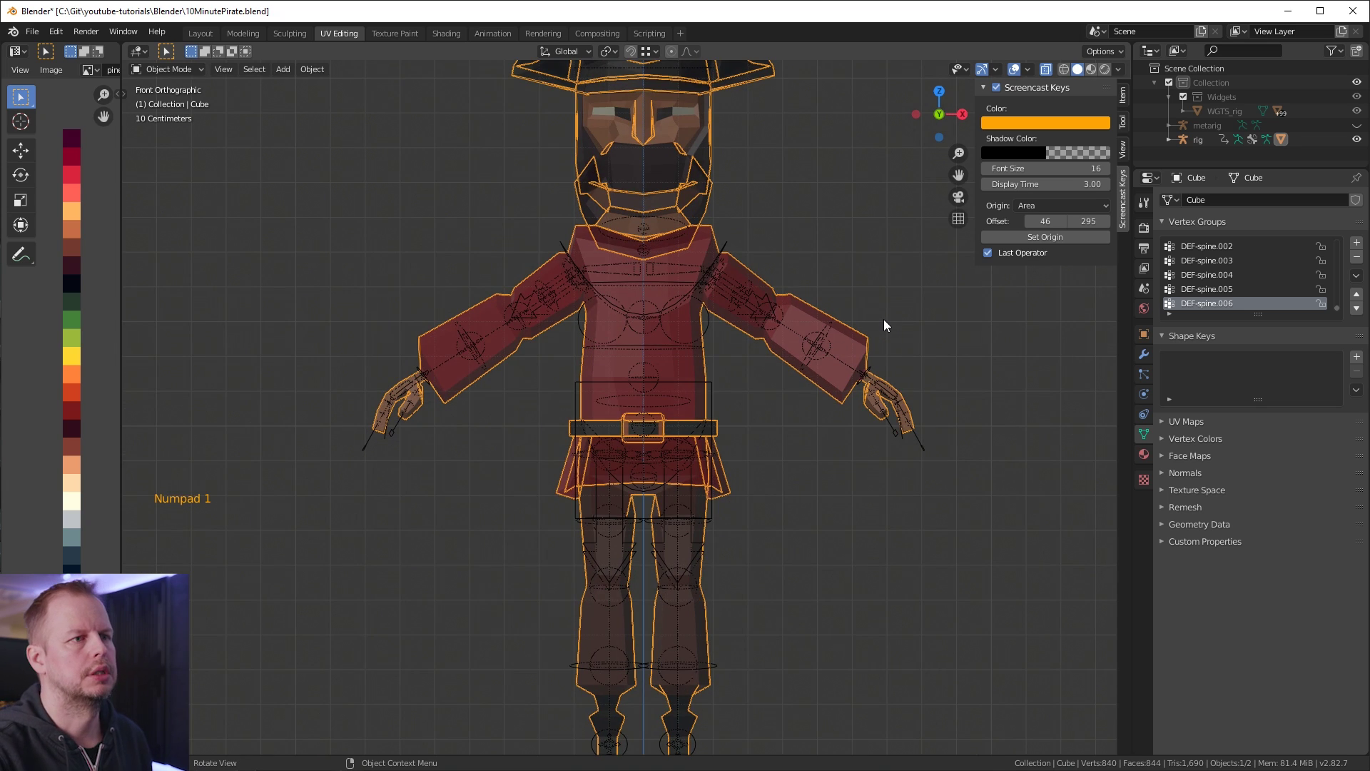
Toggle X-ray display off and on several times to compare the solid and see-through character, ending with it on.
left_click(1045, 70)
left_click(1047, 70)
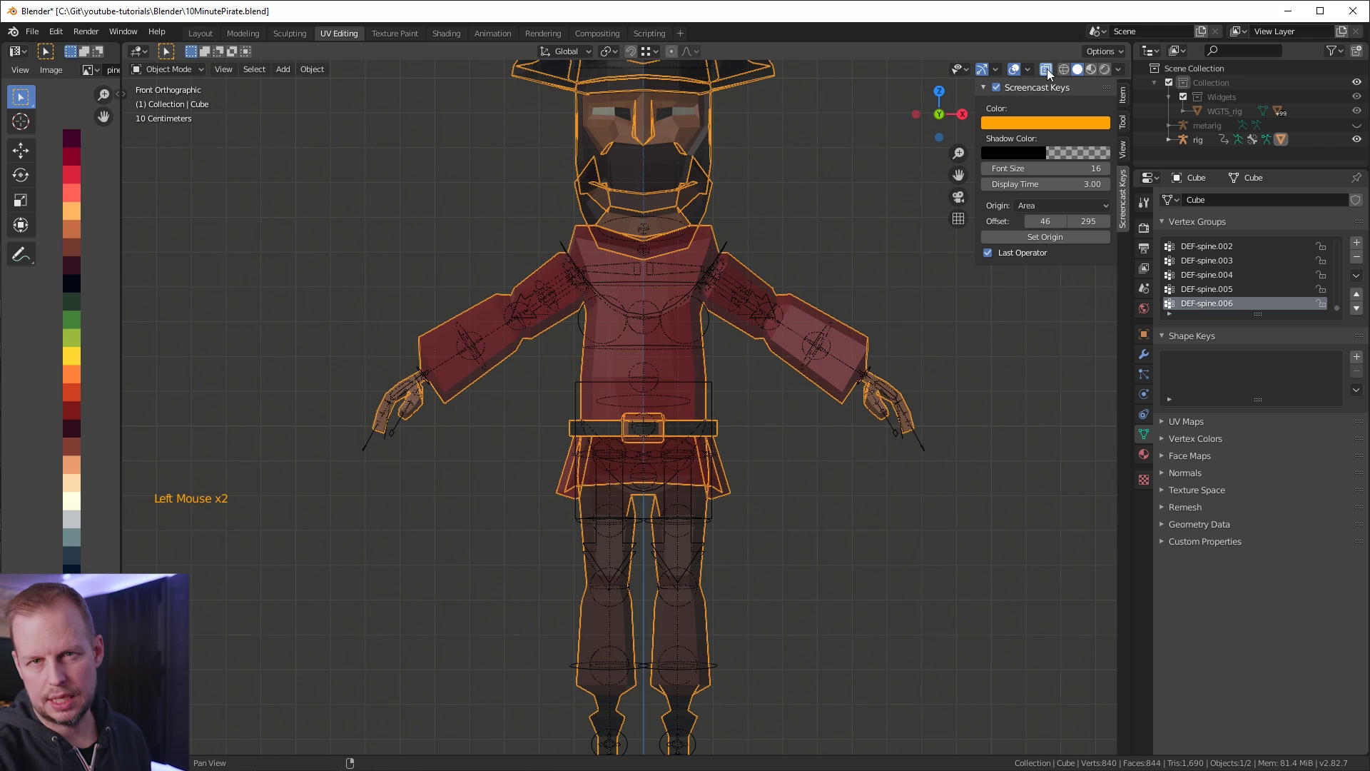
left_click(1047, 70)
key("alt+z")
key("alt+z")
key("alt+z")
key("alt+z")
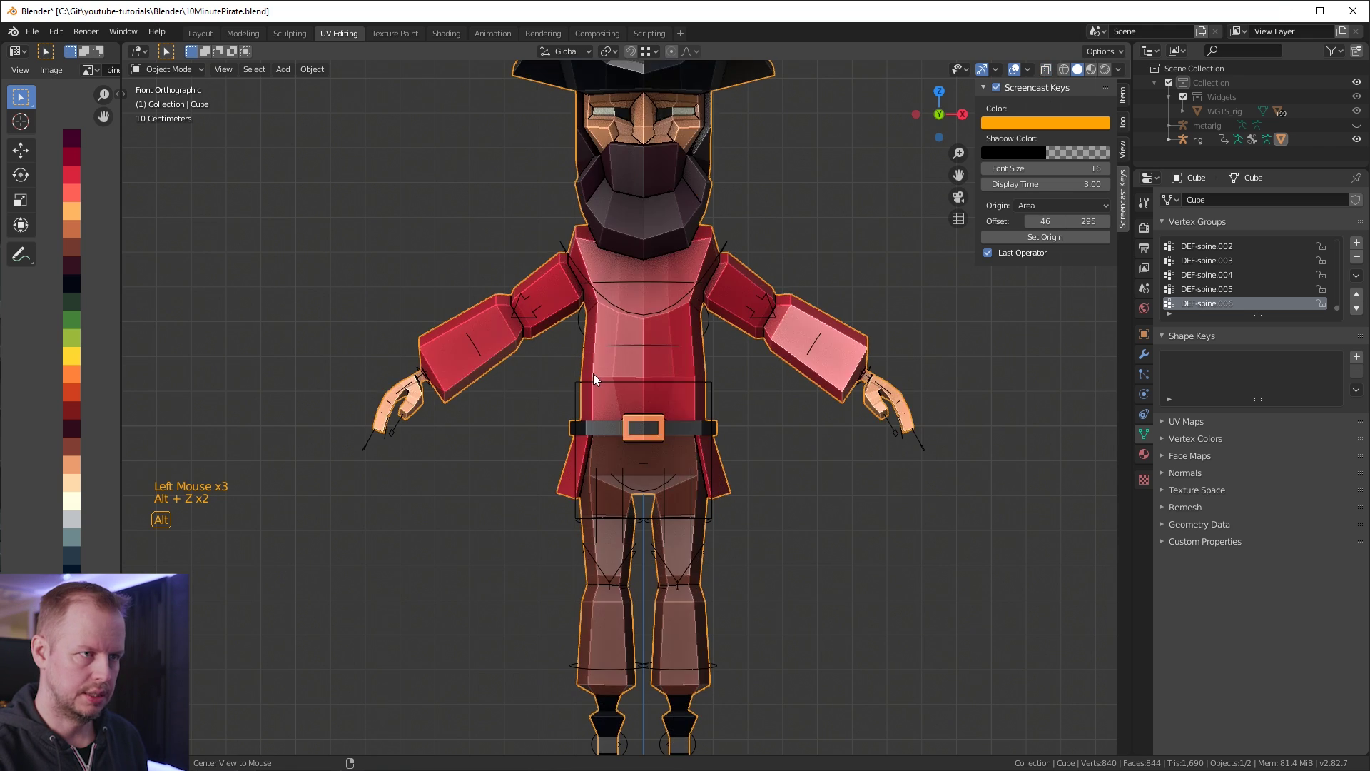
key("alt+z")
key("alt+z")
key("alt+z")
key("alt+z")
key("alt+z")
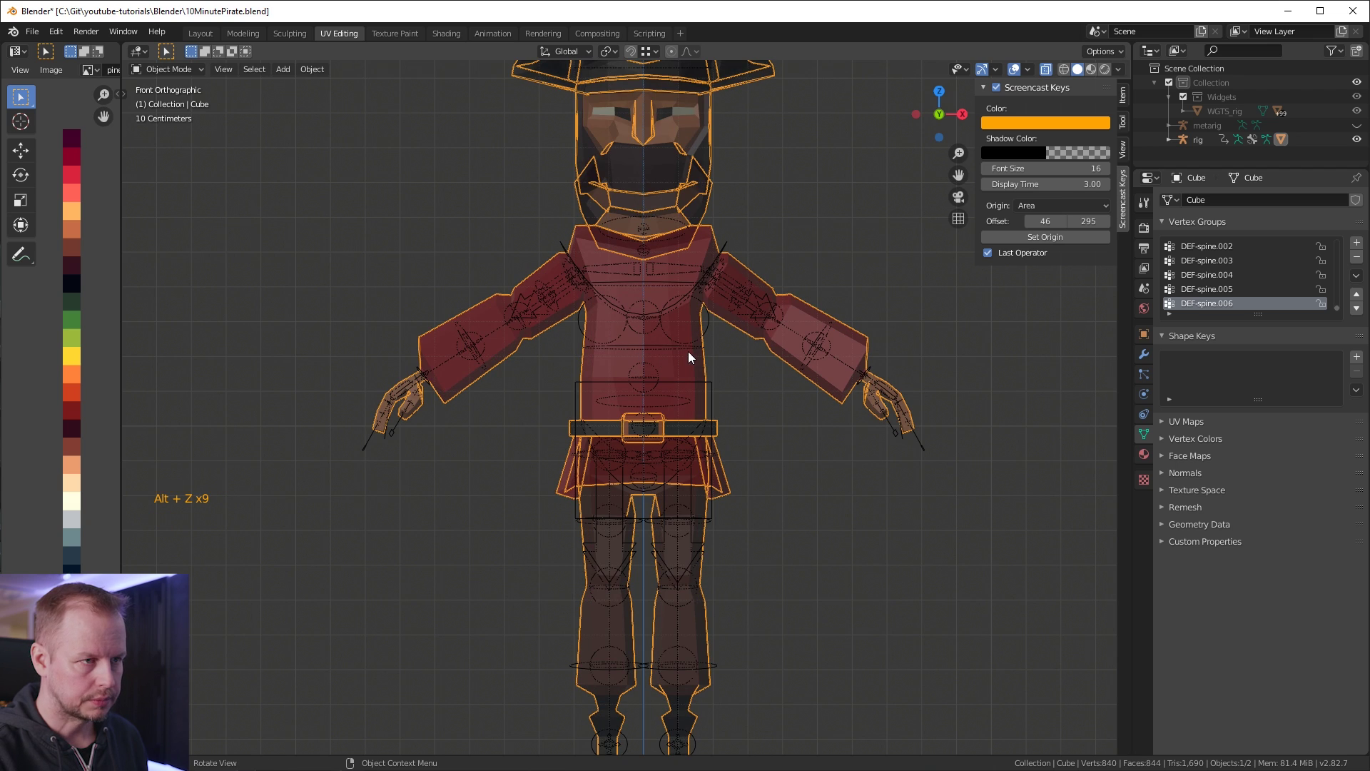
Enter Edit Mode on the character mesh and clear the face selection.
middle_click_drag(767, 251, 839, 394, "shift")
left_click(850, 463)
key("Tab")
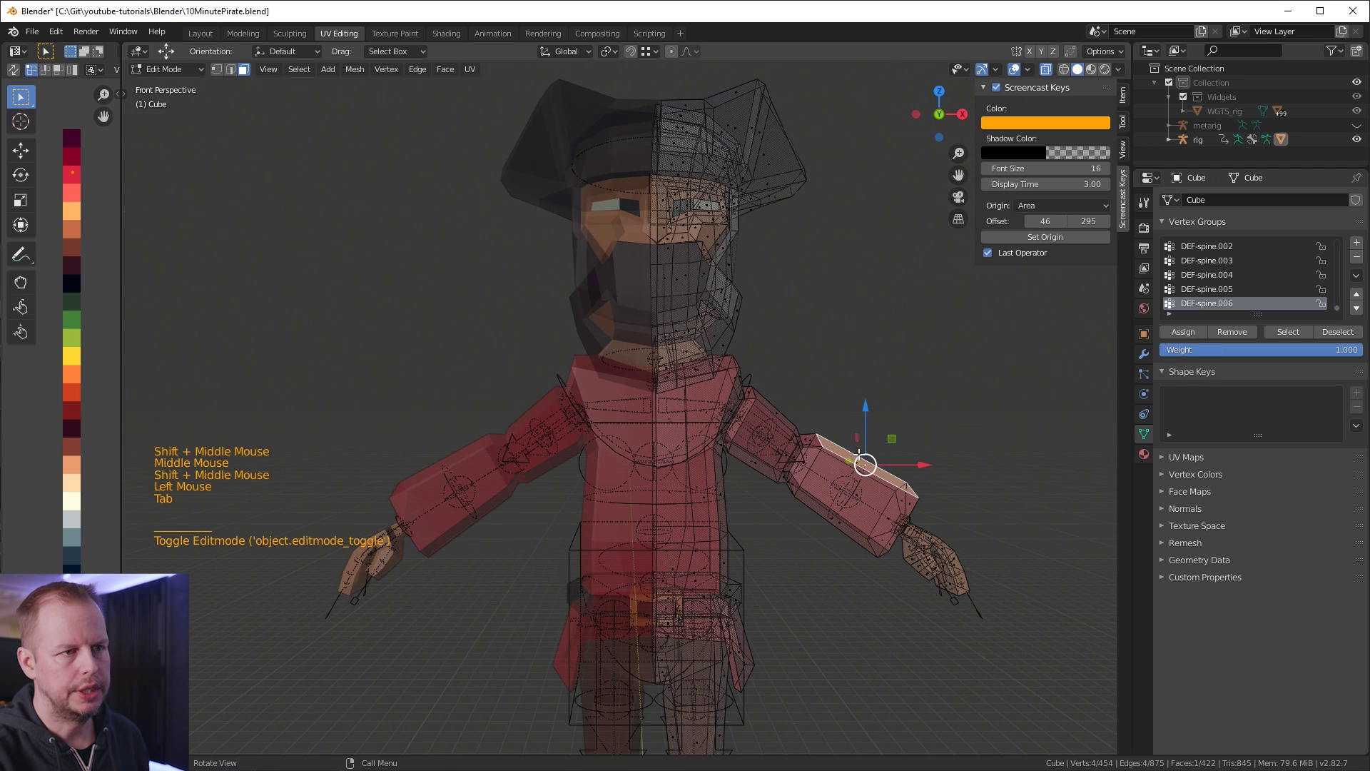
middle_click_drag(850, 462, 806, 422)
key("a")
key("a")
key("a")
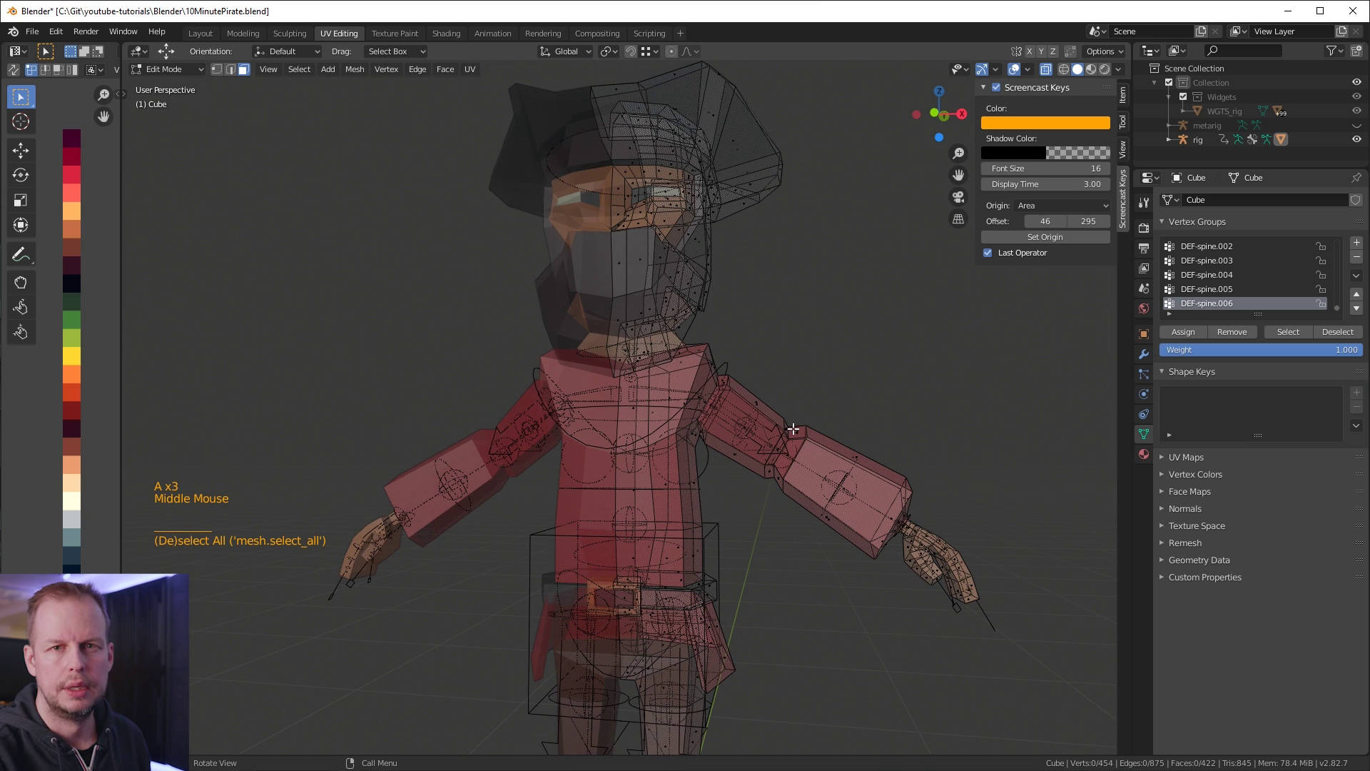
Toggle X-ray display, lasso-select the faces around the left elbow through the mesh, and clear the selection.
key("alt+z")
key("alt+z")
key("alt+z")
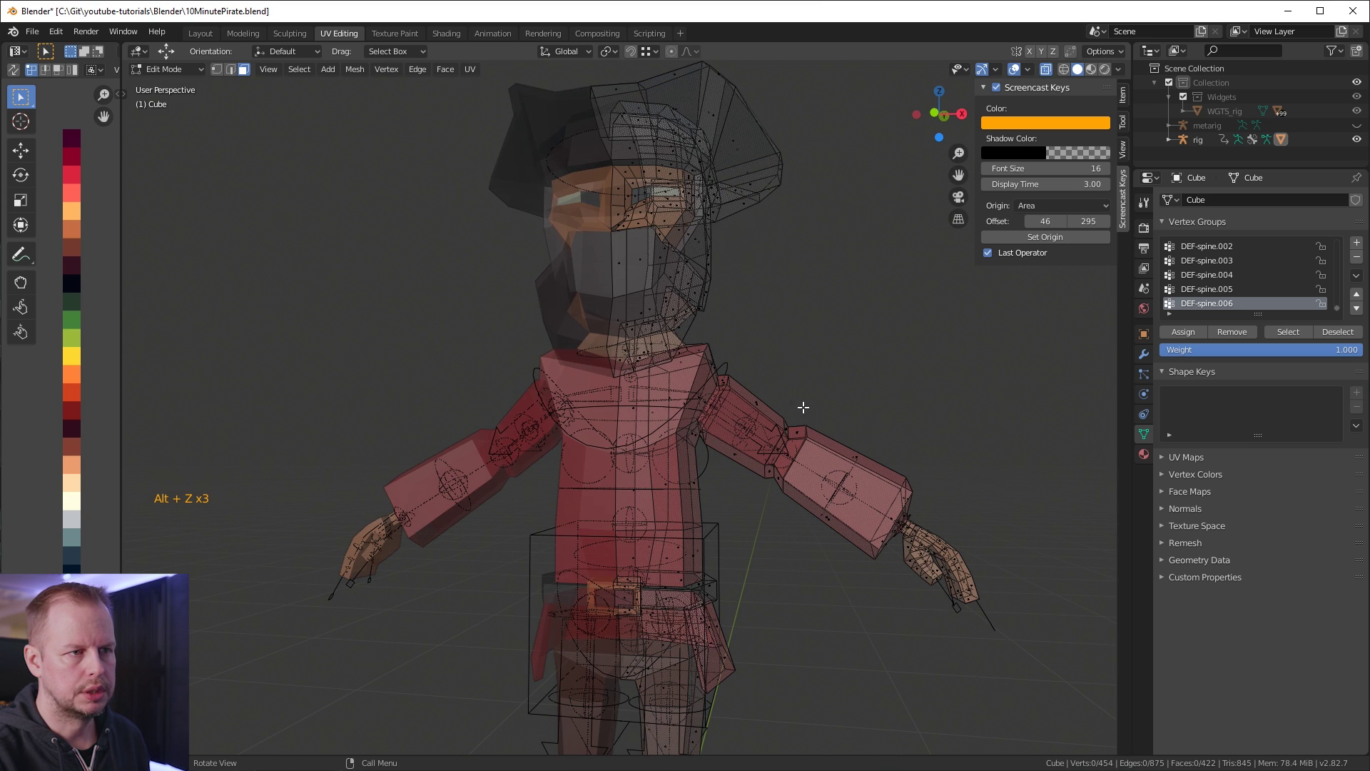
key("ctrl")
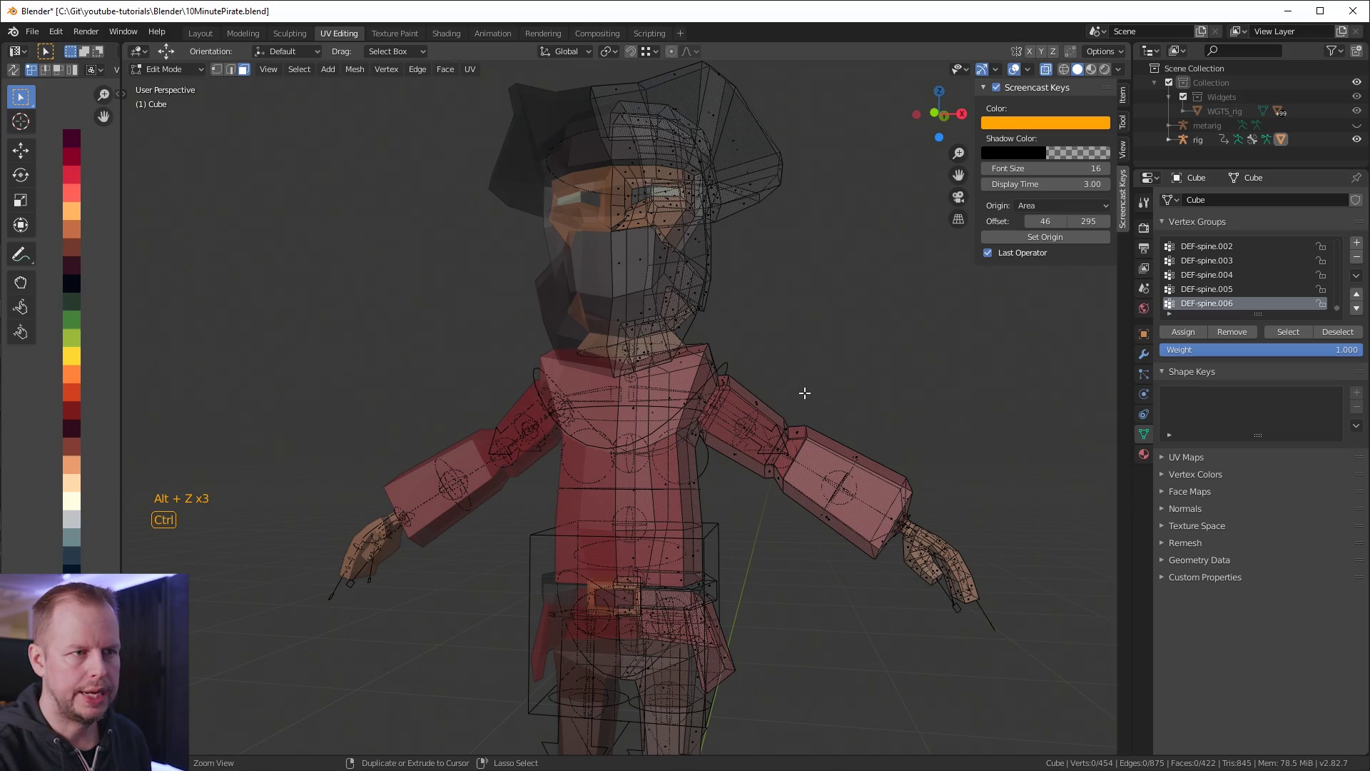
mouse_move(804, 393)
right_mouse_down("ctrl")
mouse_move(764, 421)
mouse_move(760, 520)
mouse_move(828, 439)
mouse_move(818, 389)
right_mouse_up("ctrl")
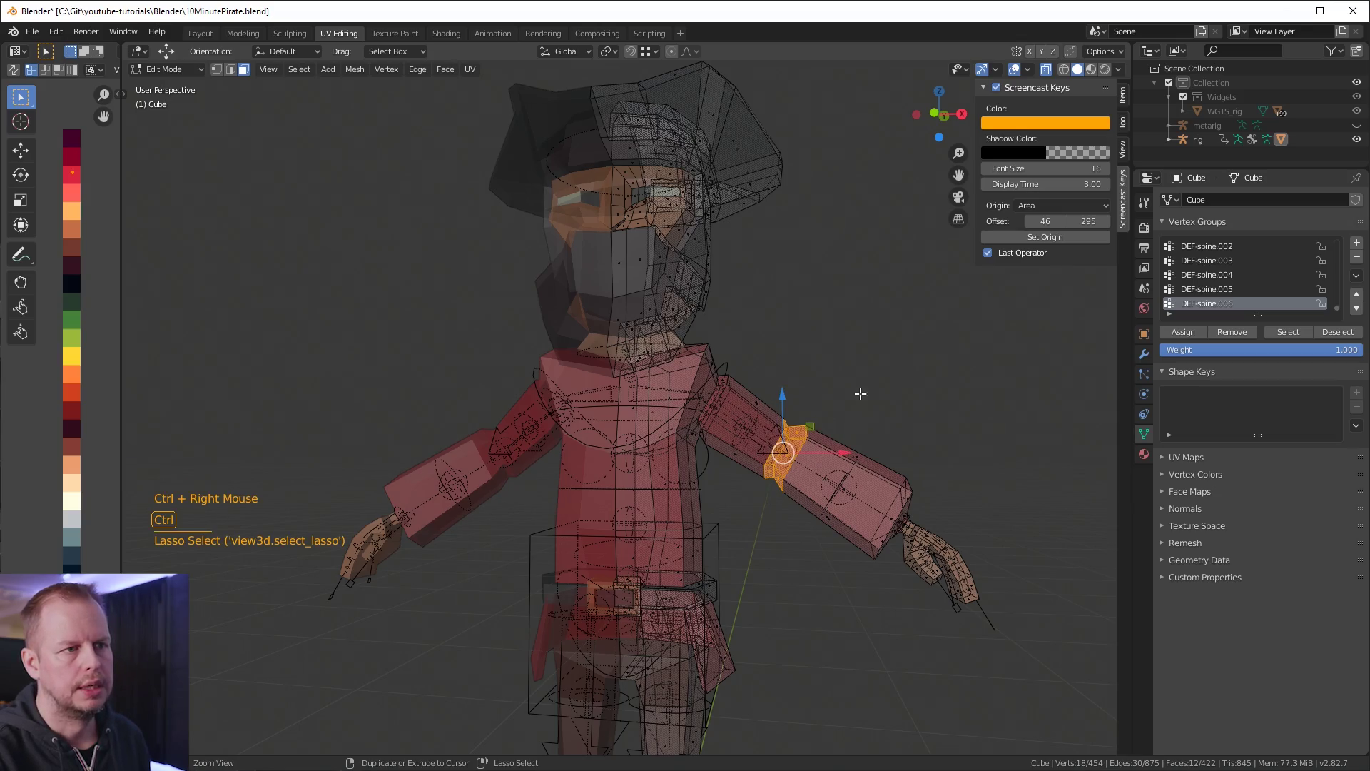
mouse_move(860, 394)
middle_mouse_down()
mouse_move(801, 435)
mouse_move(792, 425)
mouse_move(863, 404)
middle_mouse_up()
scroll(863, 404, "up", 2)
key("alt+a")
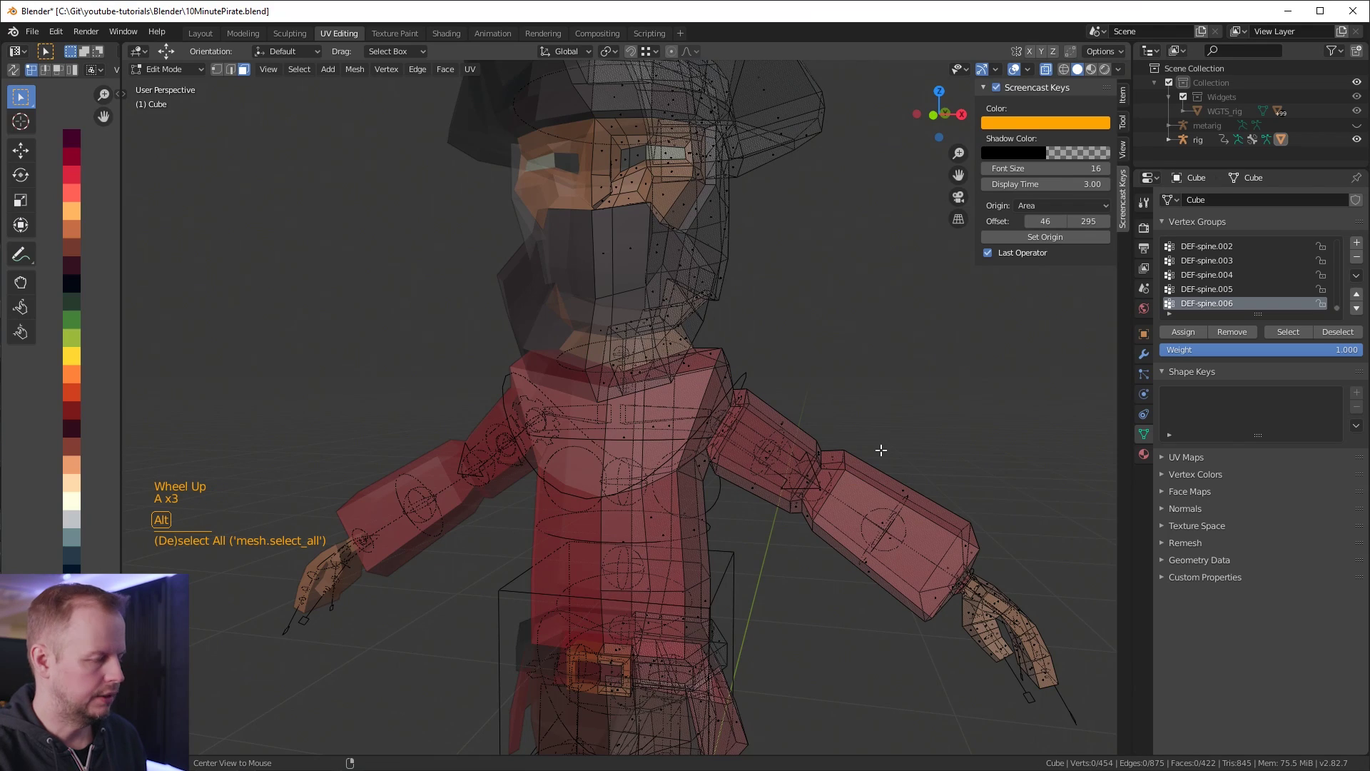
Turn X-ray display off, try lasso-selecting the left elbow faces, and inspect the selection from another angle.
key("alt+z")
middle_click_drag(878, 450, 852, 437)
mouse_move(851, 363)
right_mouse_down("ctrl")
mouse_move(849, 441)
mouse_move(853, 364)
right_mouse_up("ctrl")
mouse_move(853, 364)
middle_mouse_down()
mouse_move(988, 392)
mouse_move(819, 468)
mouse_move(585, 464)
mouse_move(739, 480)
mouse_move(755, 454)
middle_mouse_up()
key("a")
scroll(739, 480, "down", 3)
Turn X-ray display back on, clear the selection, and lasso-select the faces around the left elbow.
key("alt+z")
scroll(800, 454, "up", 2)
key("a")
key("a")
key("a")
mouse_move(858, 484)
middle_mouse_down()
mouse_move(899, 493)
mouse_move(957, 557)
middle_mouse_up()
scroll(910, 494, "up", 2)
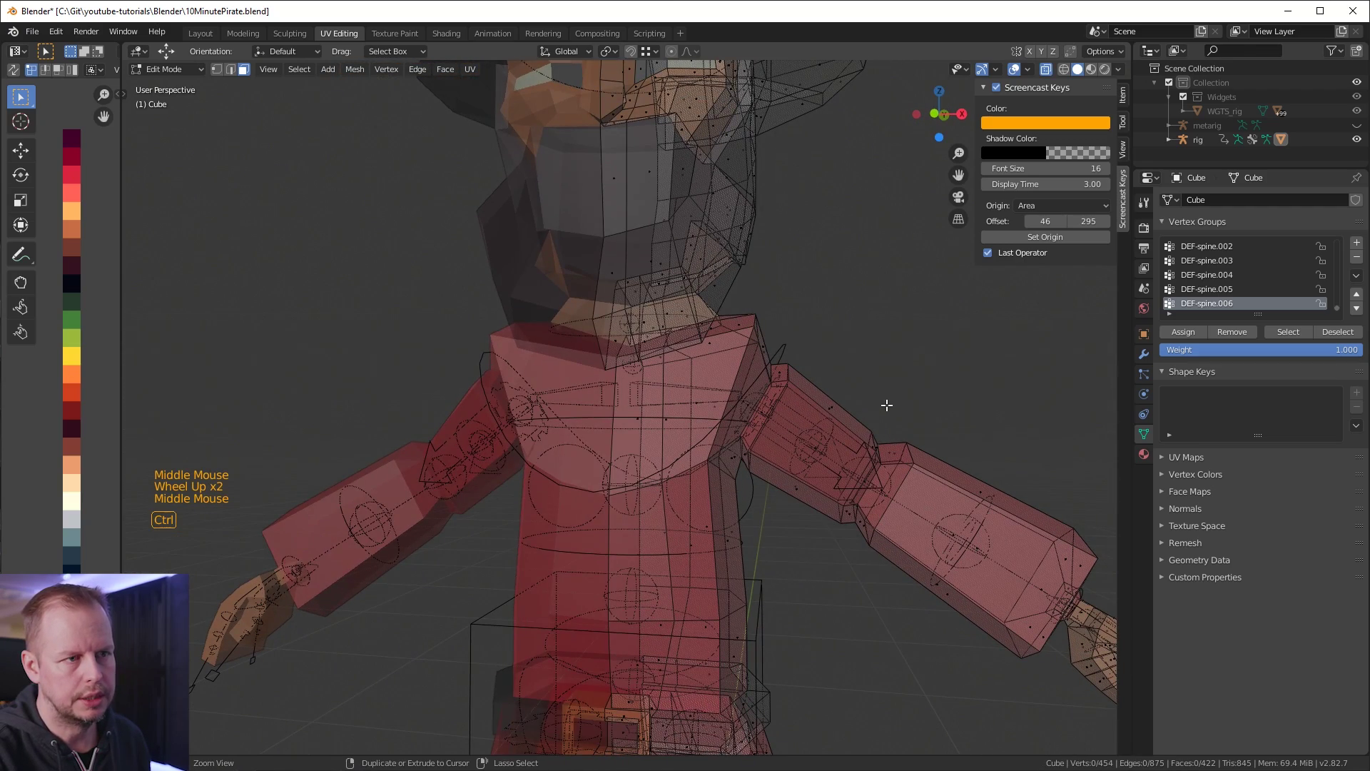
mouse_move(887, 403)
right_mouse_down("ctrl")
mouse_move(917, 471)
mouse_move(914, 460)
right_mouse_up("ctrl")
middle_click_drag(913, 460, 885, 479)
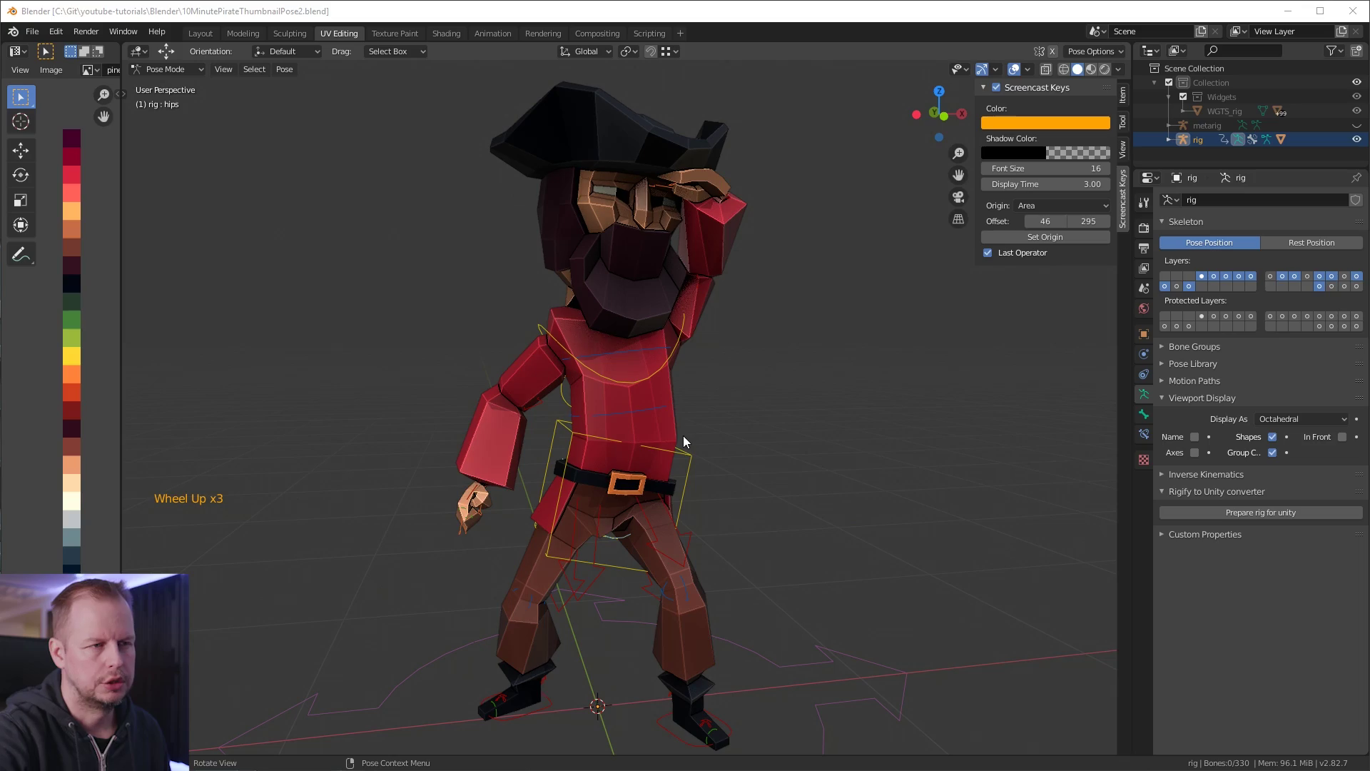
Select the posed pirate's breast.L control and view the character from the front.
scroll(683, 394, "down", 2)
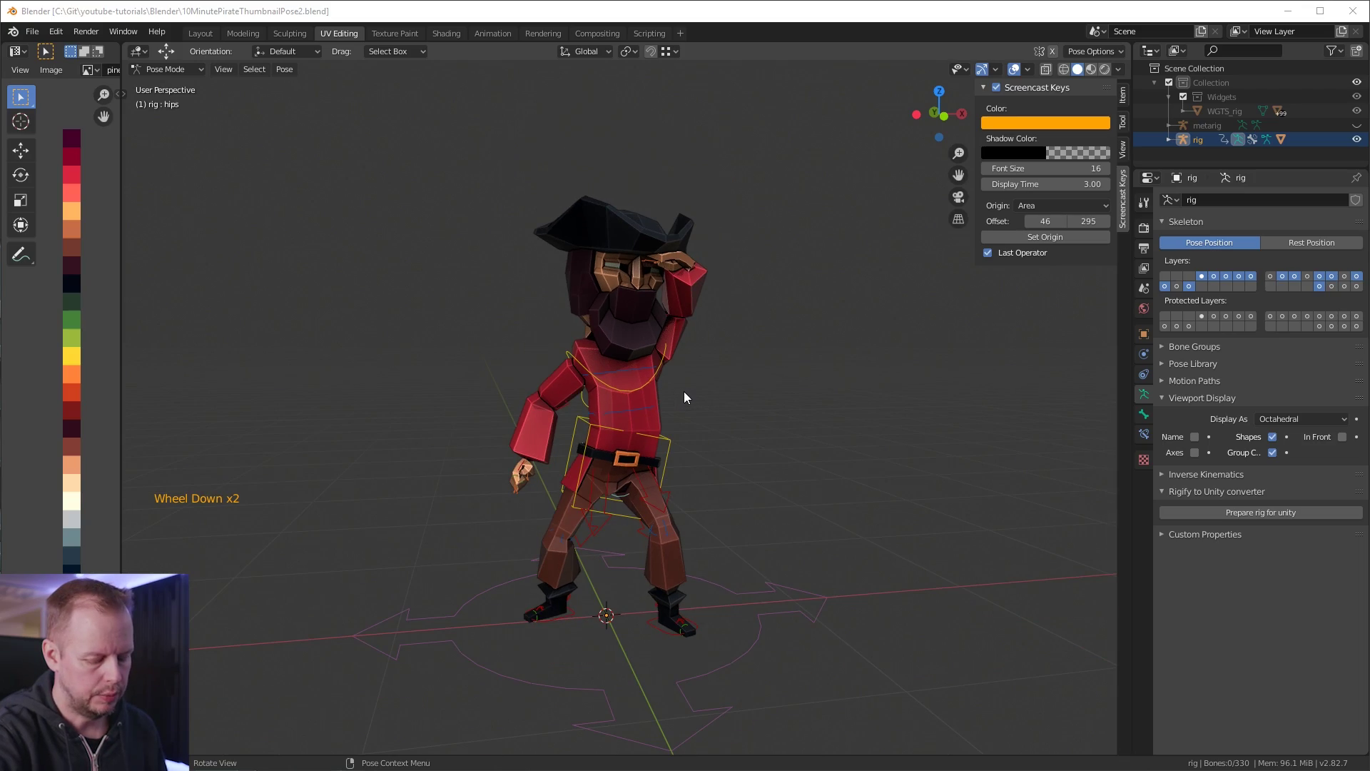
left_click(662, 377)
key("KP_1")
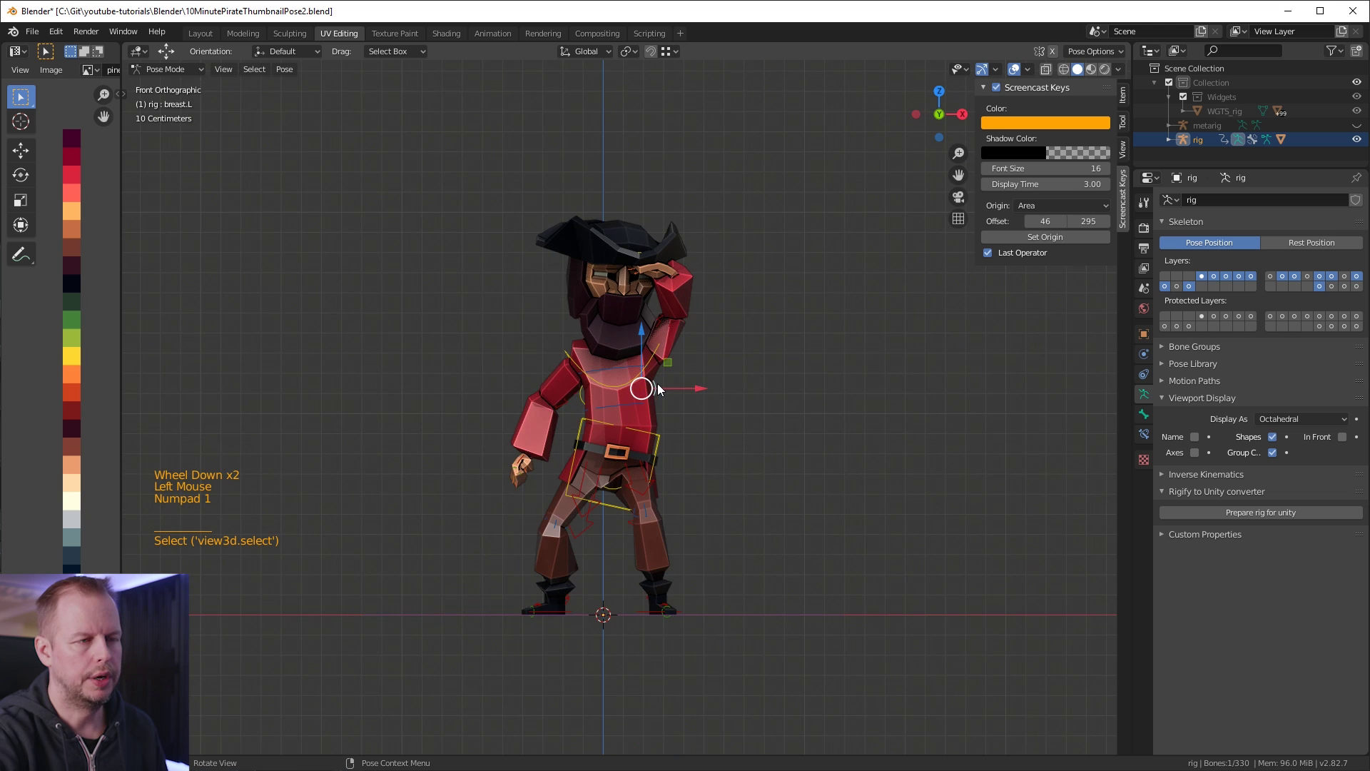
scroll(666, 409, "up", 3)
scroll(666, 408, "down", 2)
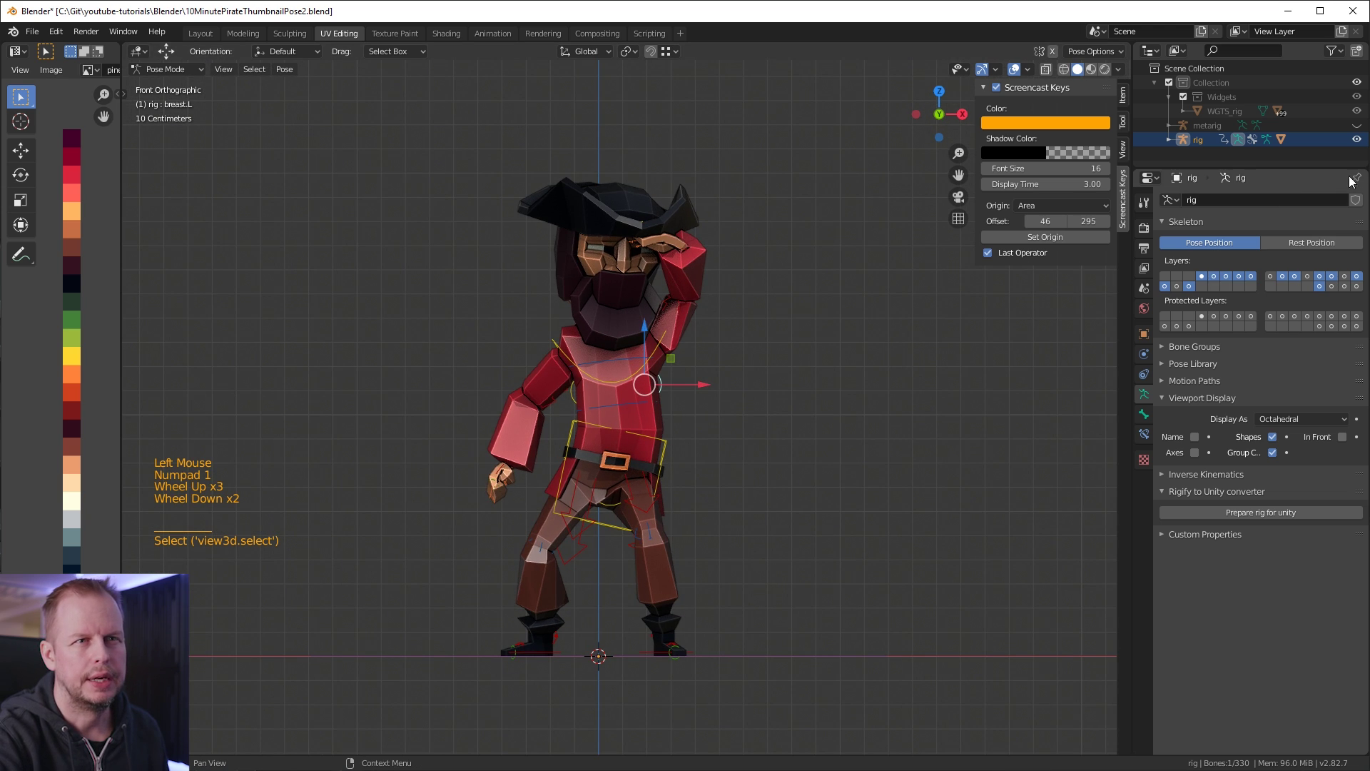
Show the metarig, and hide the generated rig and the Cube mesh nested under it.
left_click(1357, 125)
left_click(1357, 140)
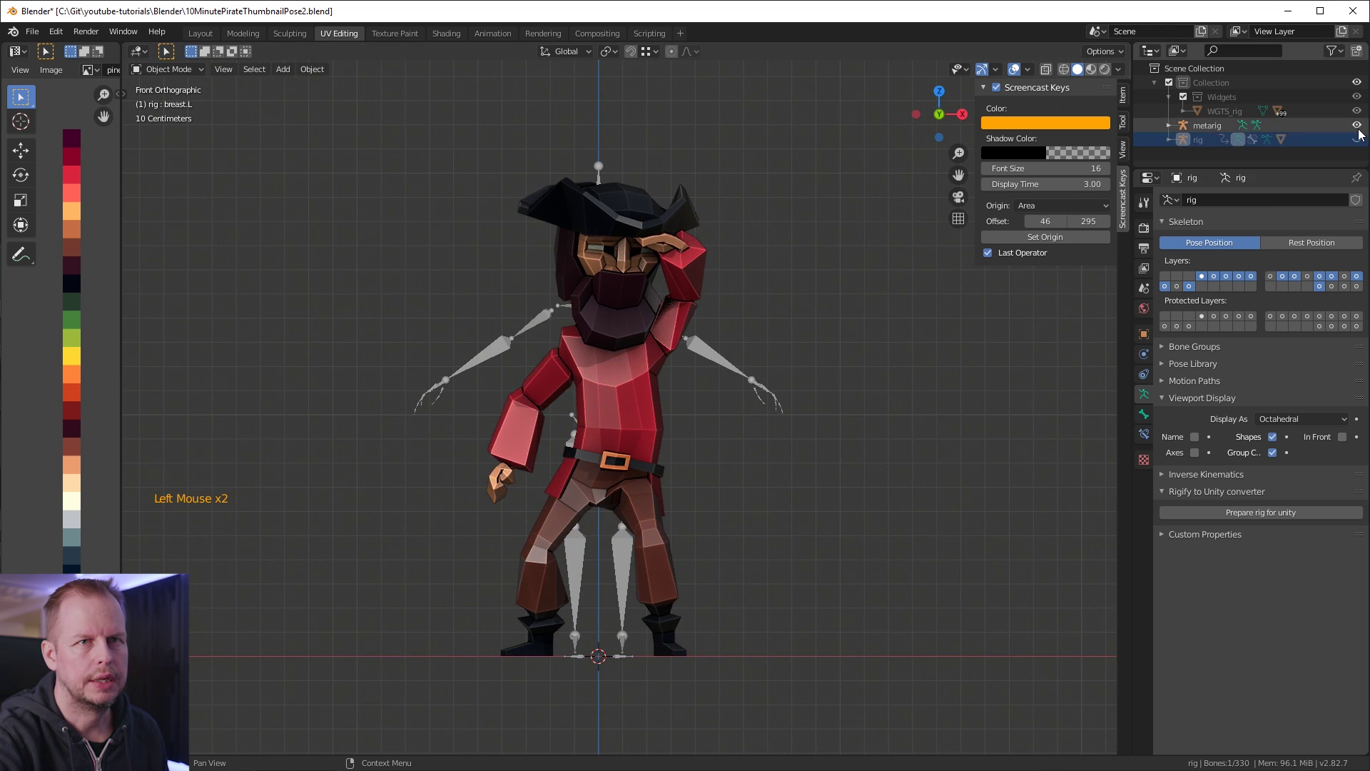
left_click(1359, 84)
left_click(1359, 84)
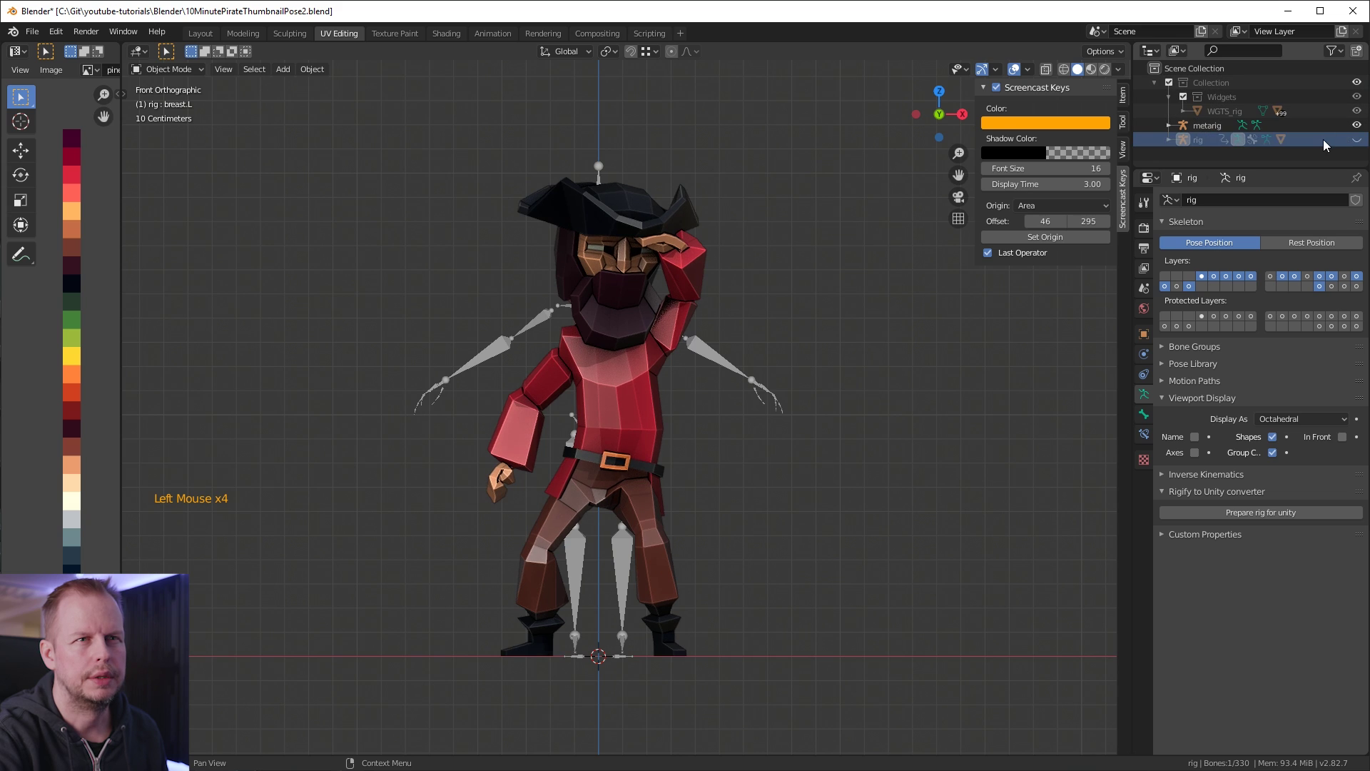
left_click(1169, 140)
scroll(1185, 150, "down", 5)
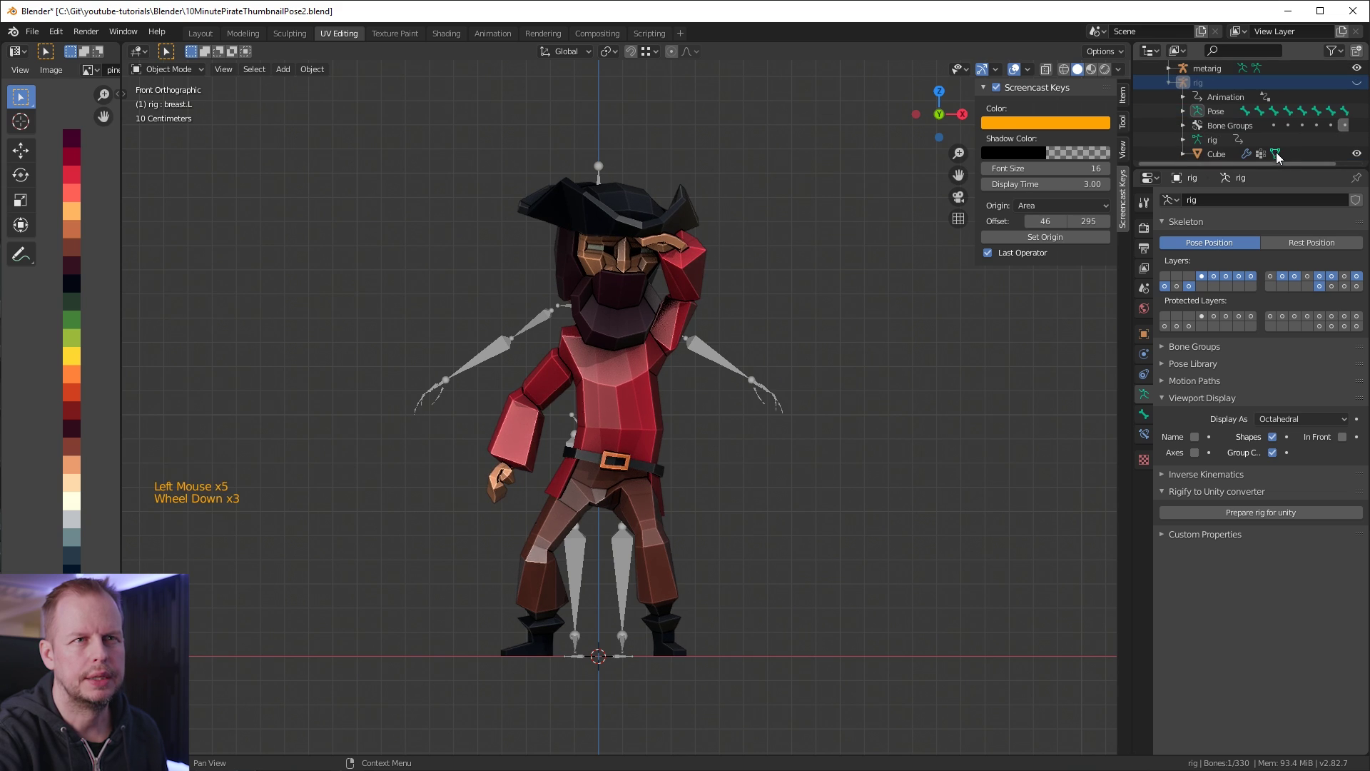
left_click(1356, 155)
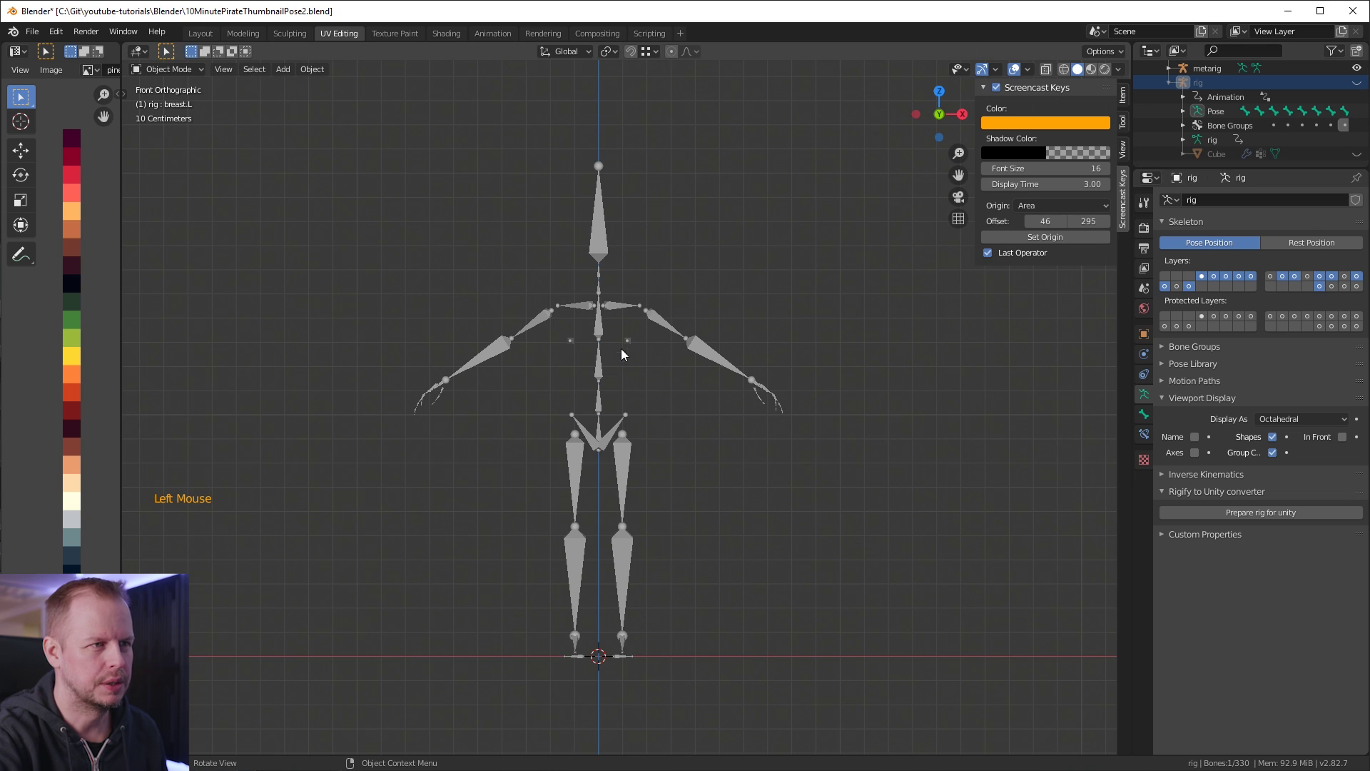
Select all metarig bones in Edit Mode and recalculate their roll to the View Axis.
left_click(619, 315)
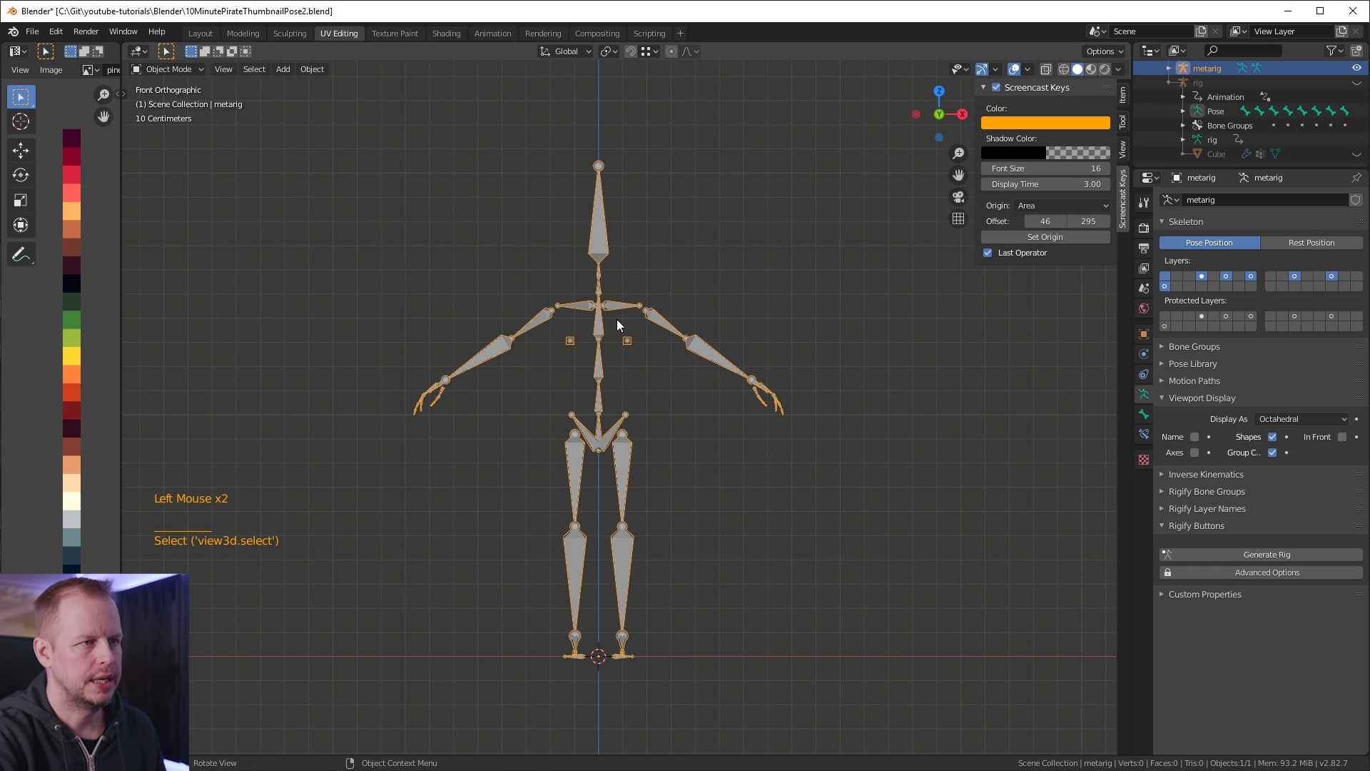
key("shift")
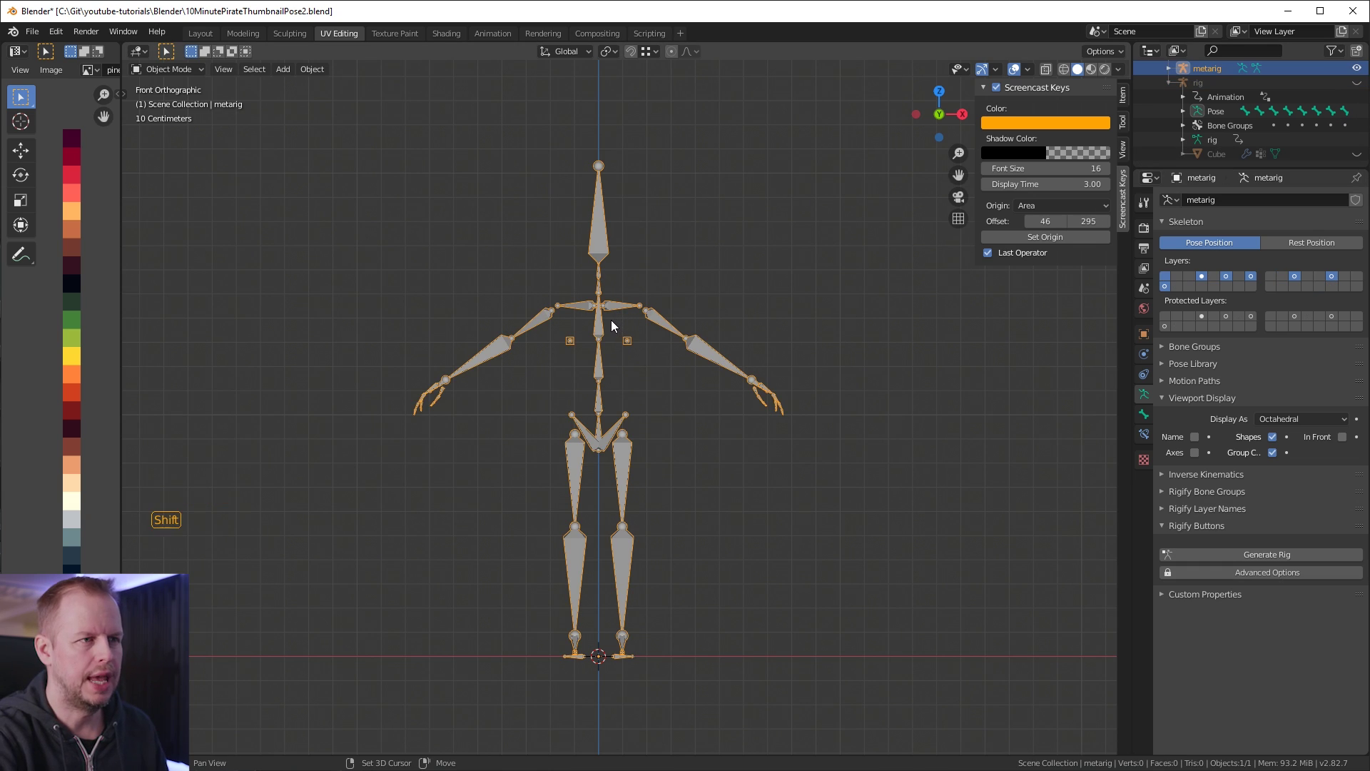
key("Tab")
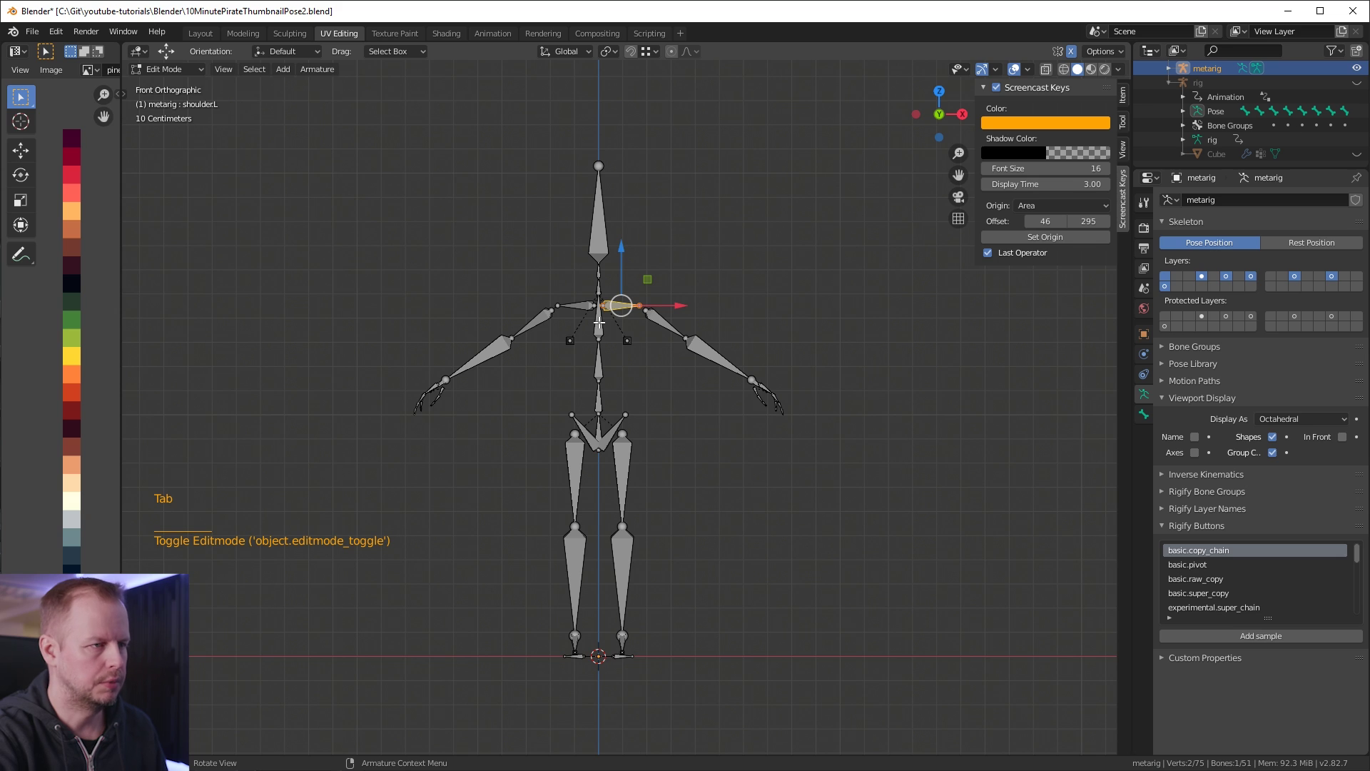
key("a")
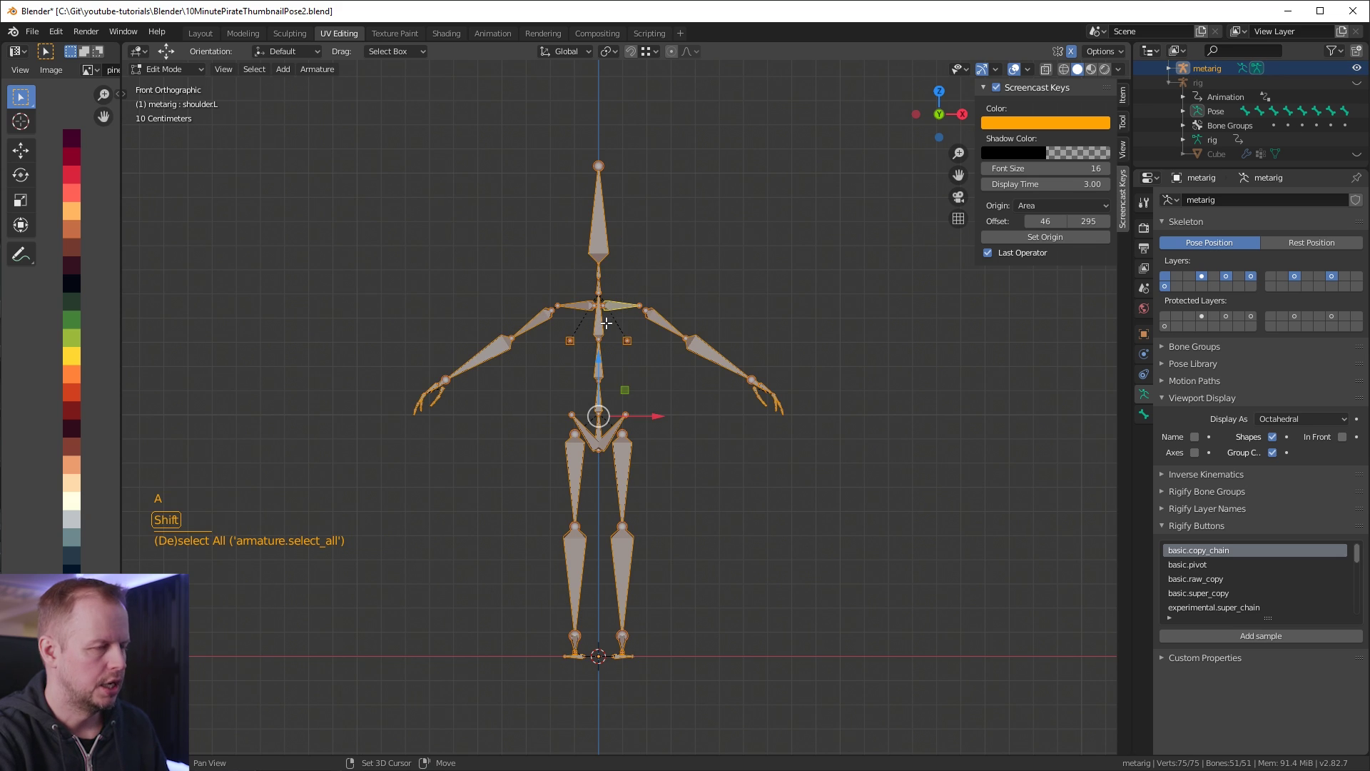
key("shift+n")
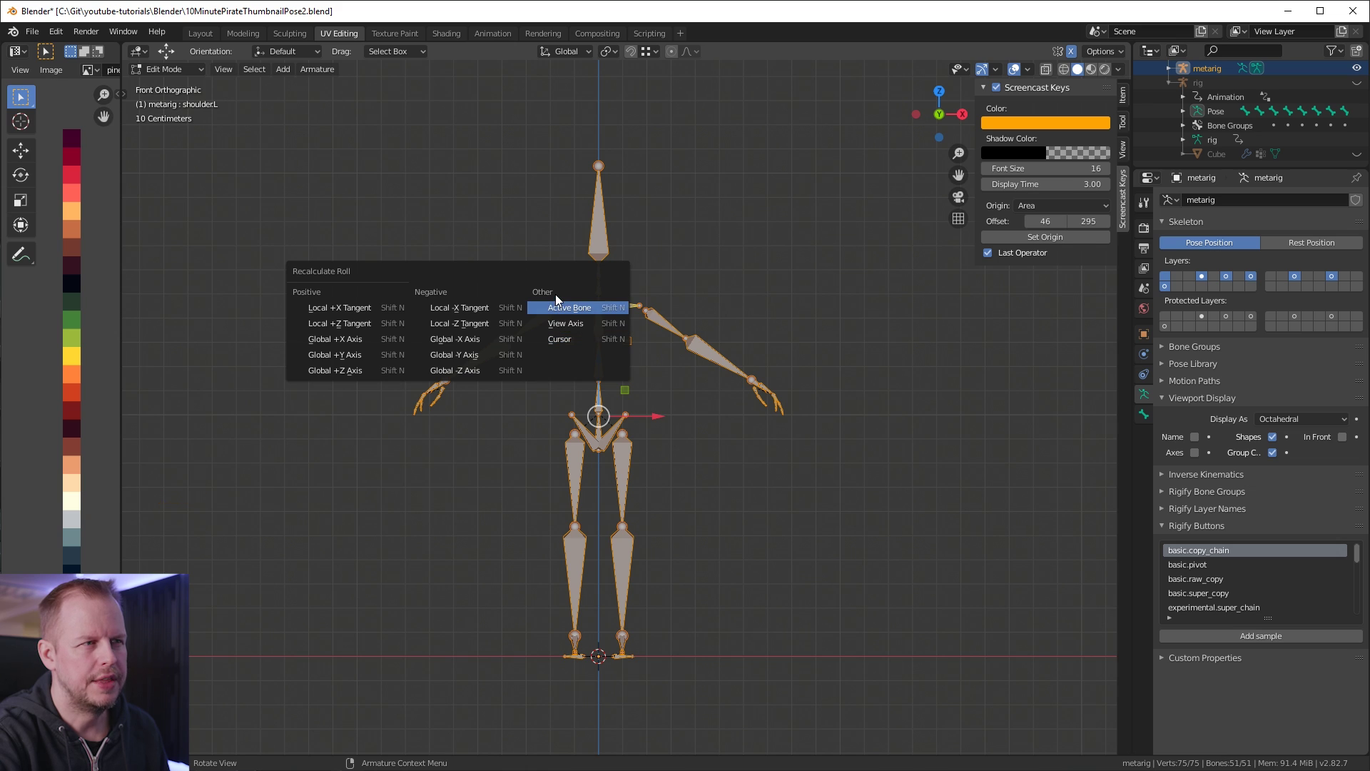
left_click(582, 323)
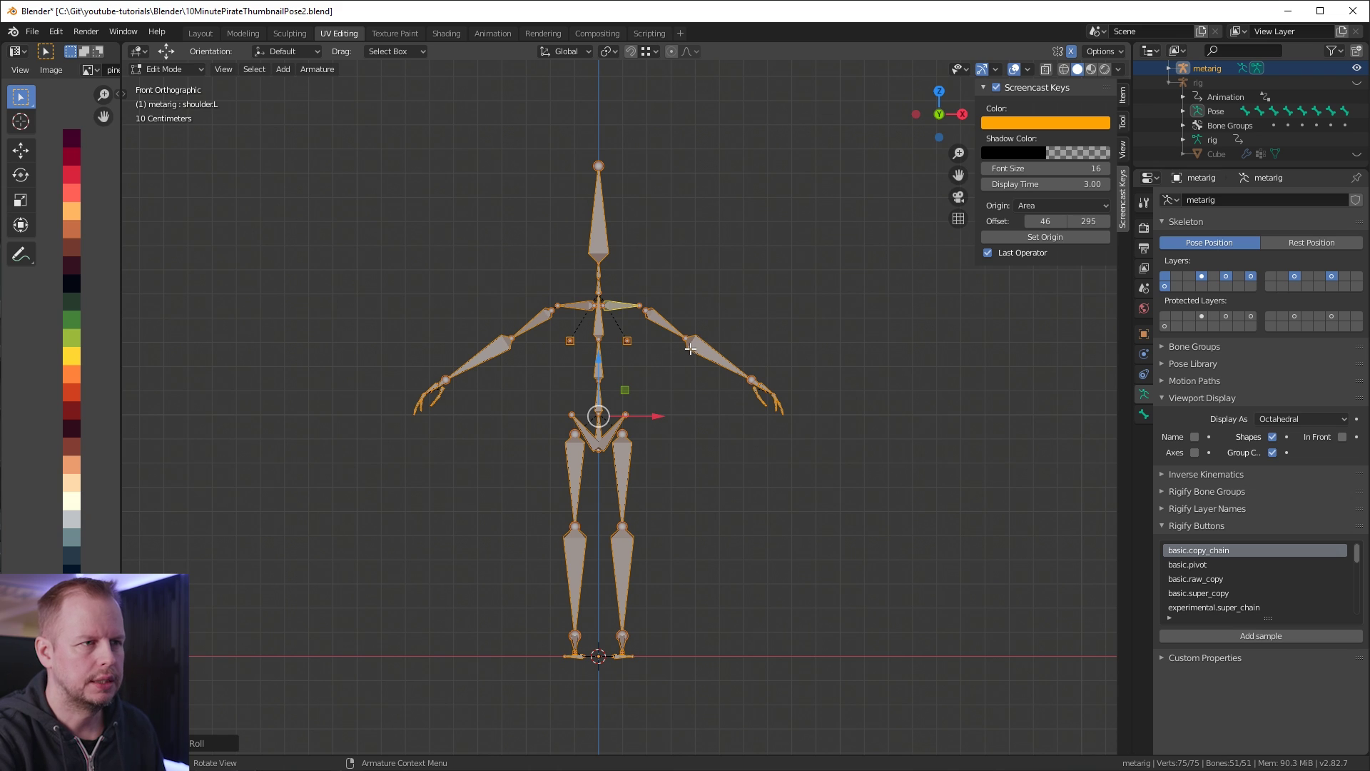
Switch the metarig to Pose Mode and rotate the left forearm bone so the hand points upward.
left_click(713, 355)
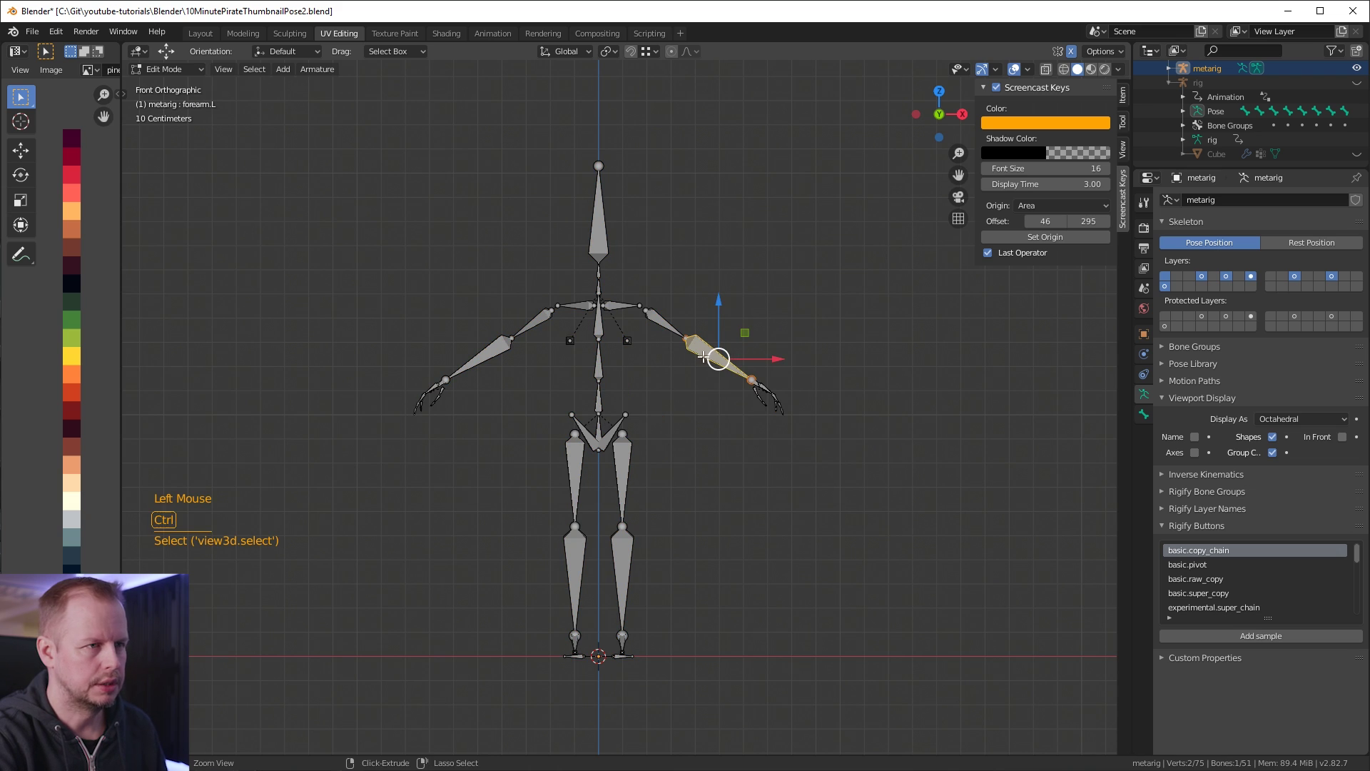
key("ctrl+Tab")
left_click(721, 354)
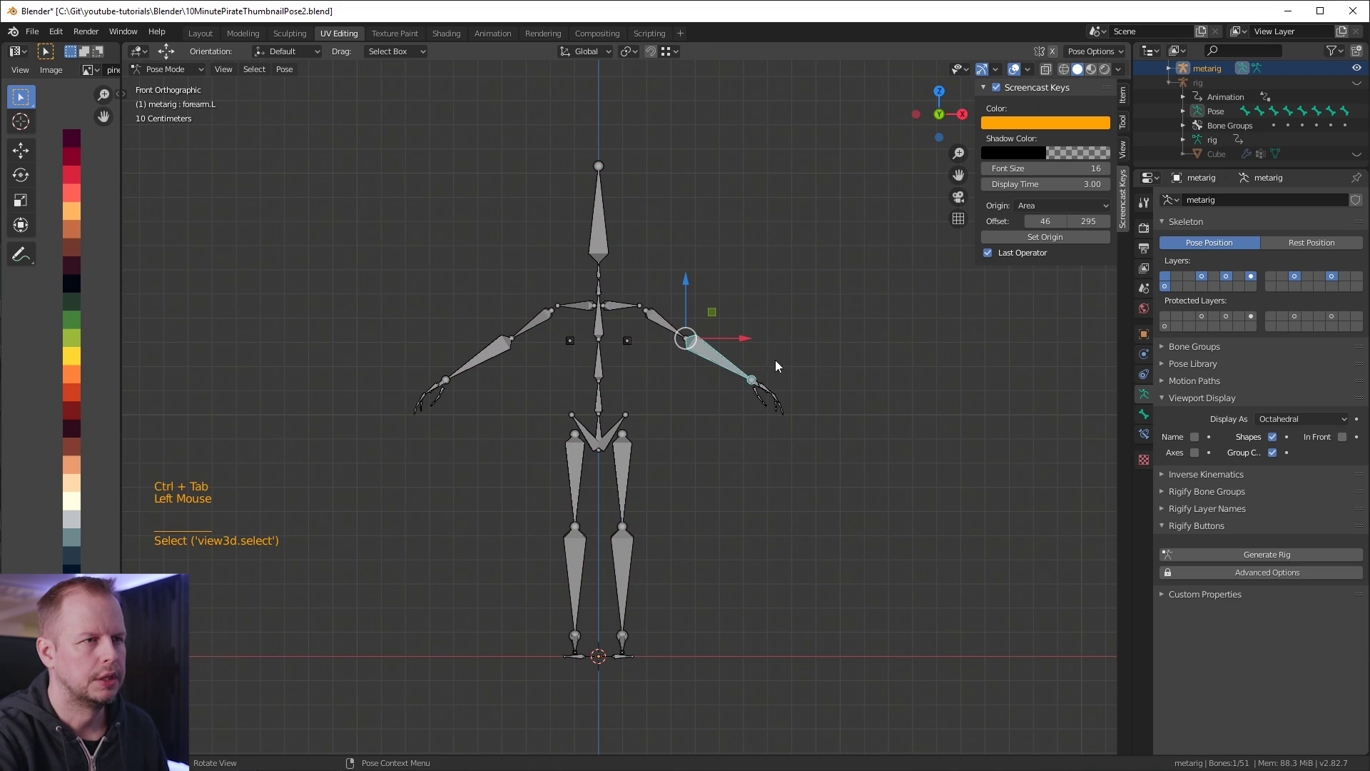
key("r")
left_click(753, 180)
key("g")
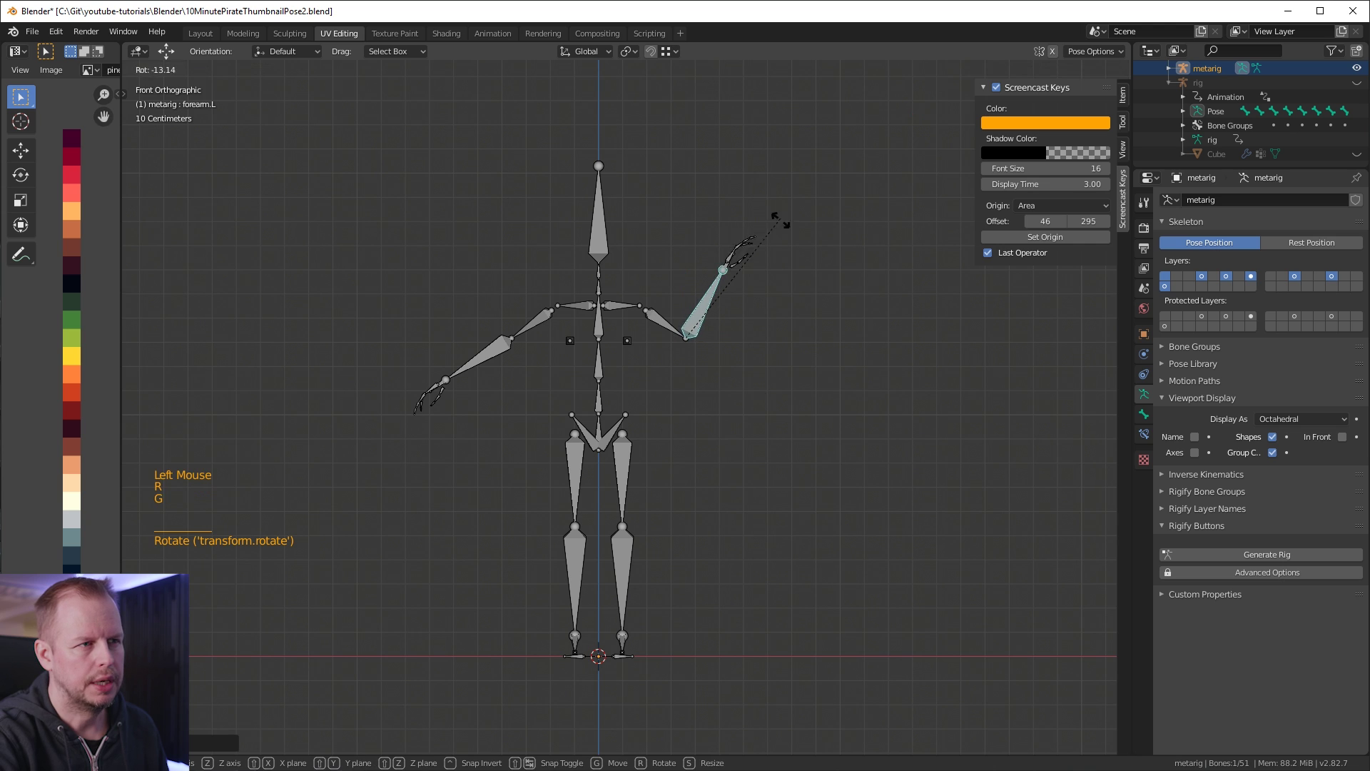
left_click(776, 275)
Pose the left leg raised with a bent knee by rotating the left shin and thigh bones.
middle_click_drag(728, 491, 585, 477)
left_click(607, 607)
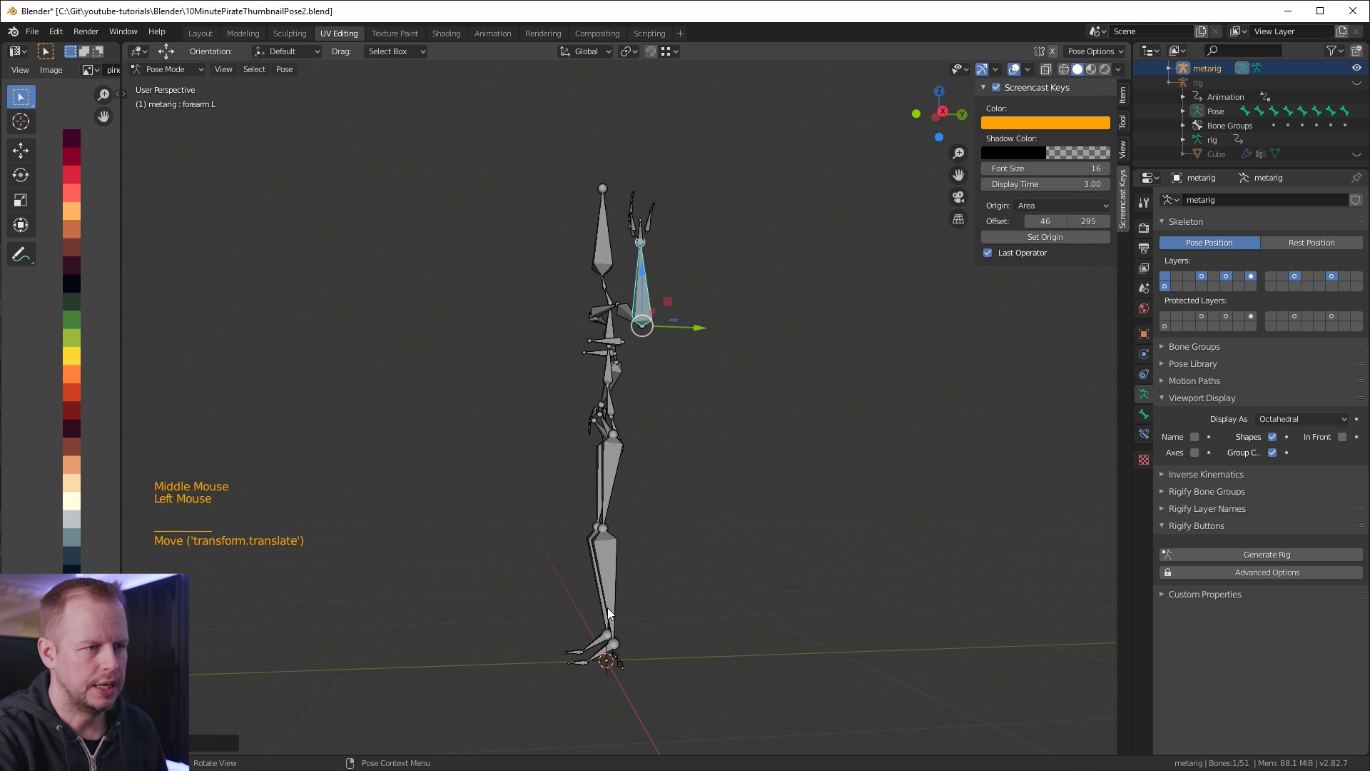
key("r")
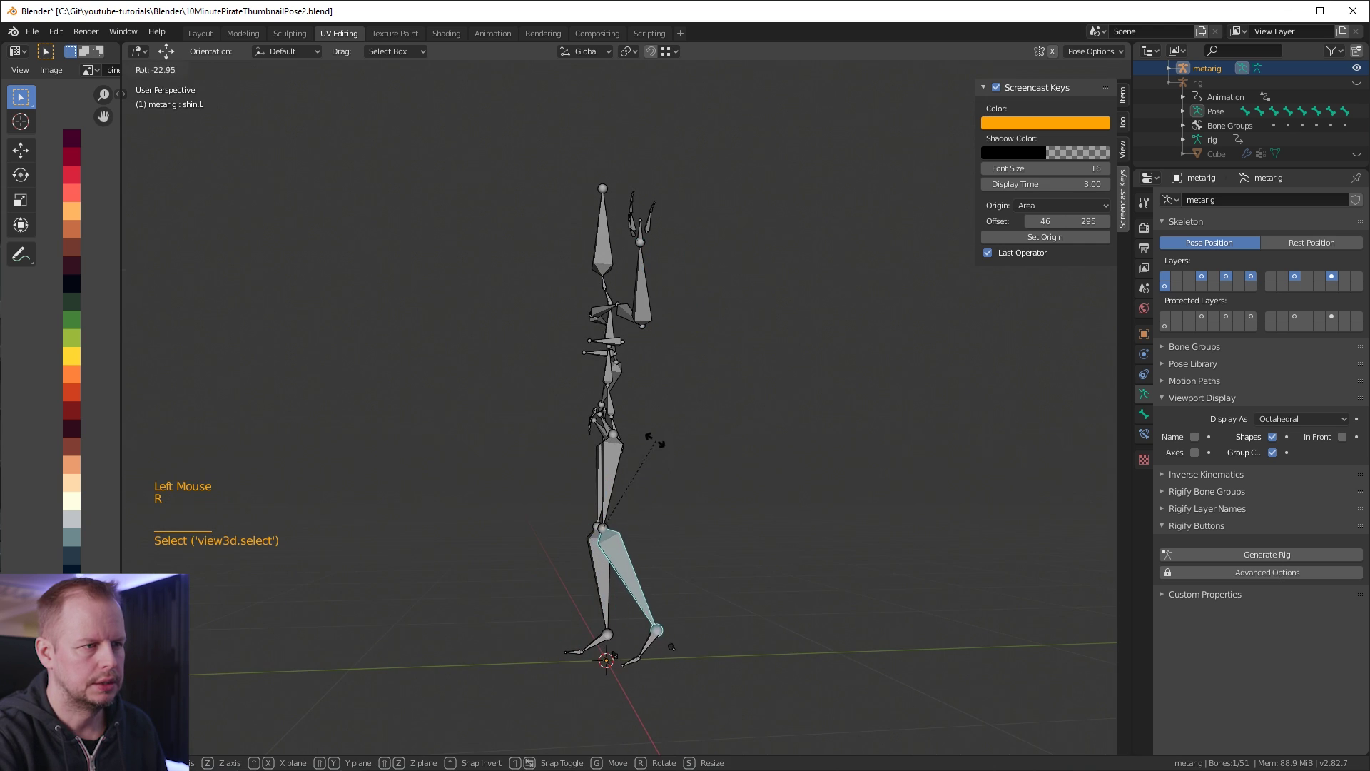
left_click(651, 438)
left_click(616, 455)
key("r")
left_click(529, 503)
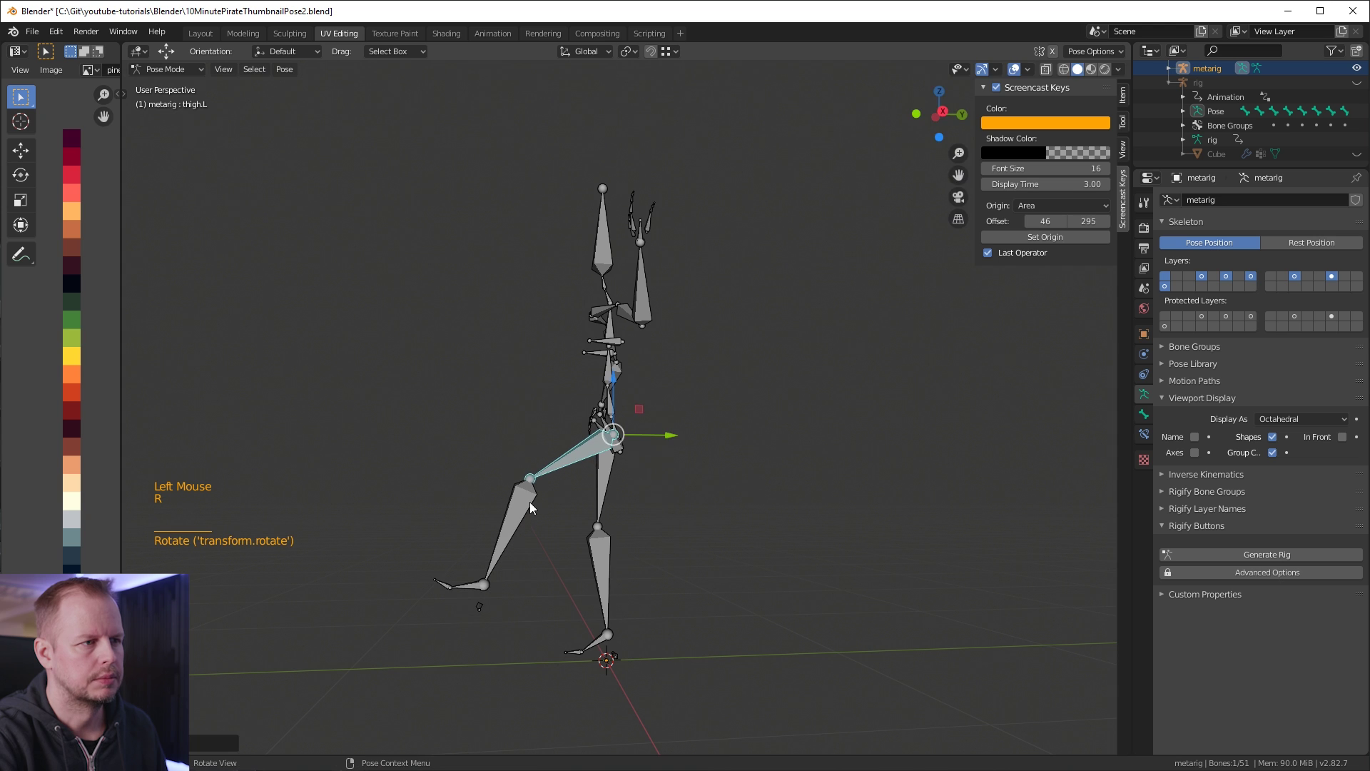
left_click(534, 505)
key("r")
left_click(543, 377)
middle_click_drag(543, 371, 712, 384)
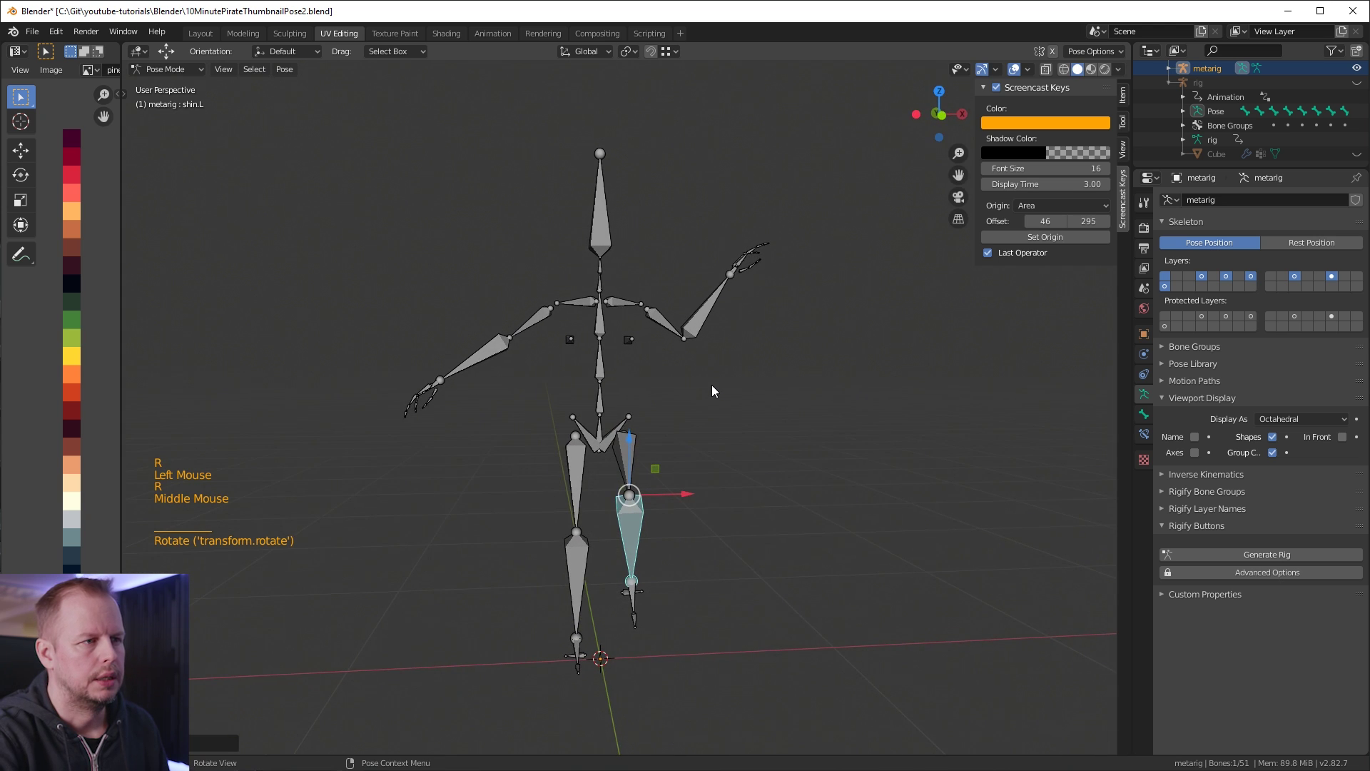
Rotate the right upper arm bone down so the arm hangs beside the body.
left_click(547, 304)
left_click(463, 366)
left_click(529, 323)
key("r")
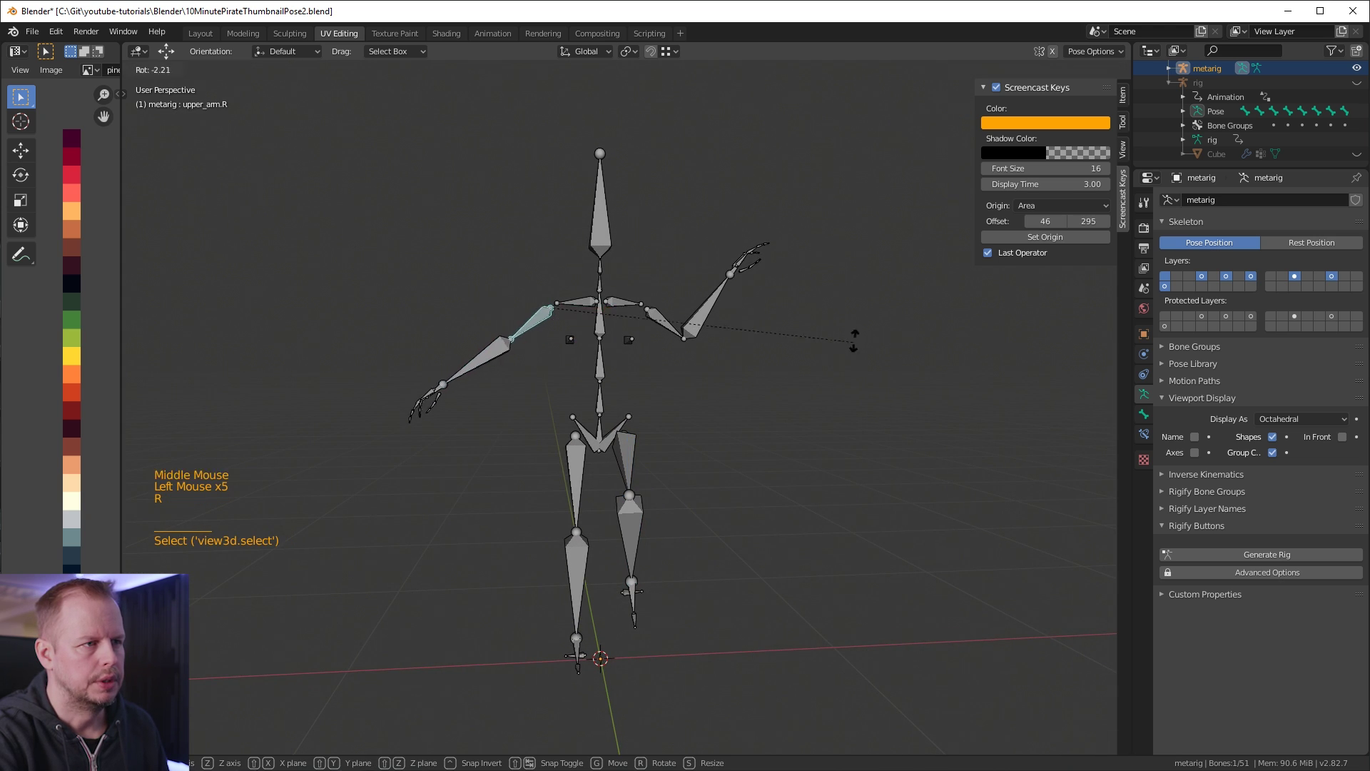
left_click(780, 122)
Select all metarig bones and insert a LocRotScale keyframe at frame 1 in the Animation workspace.
key("a")
middle_click_drag(735, 328, 695, 389)
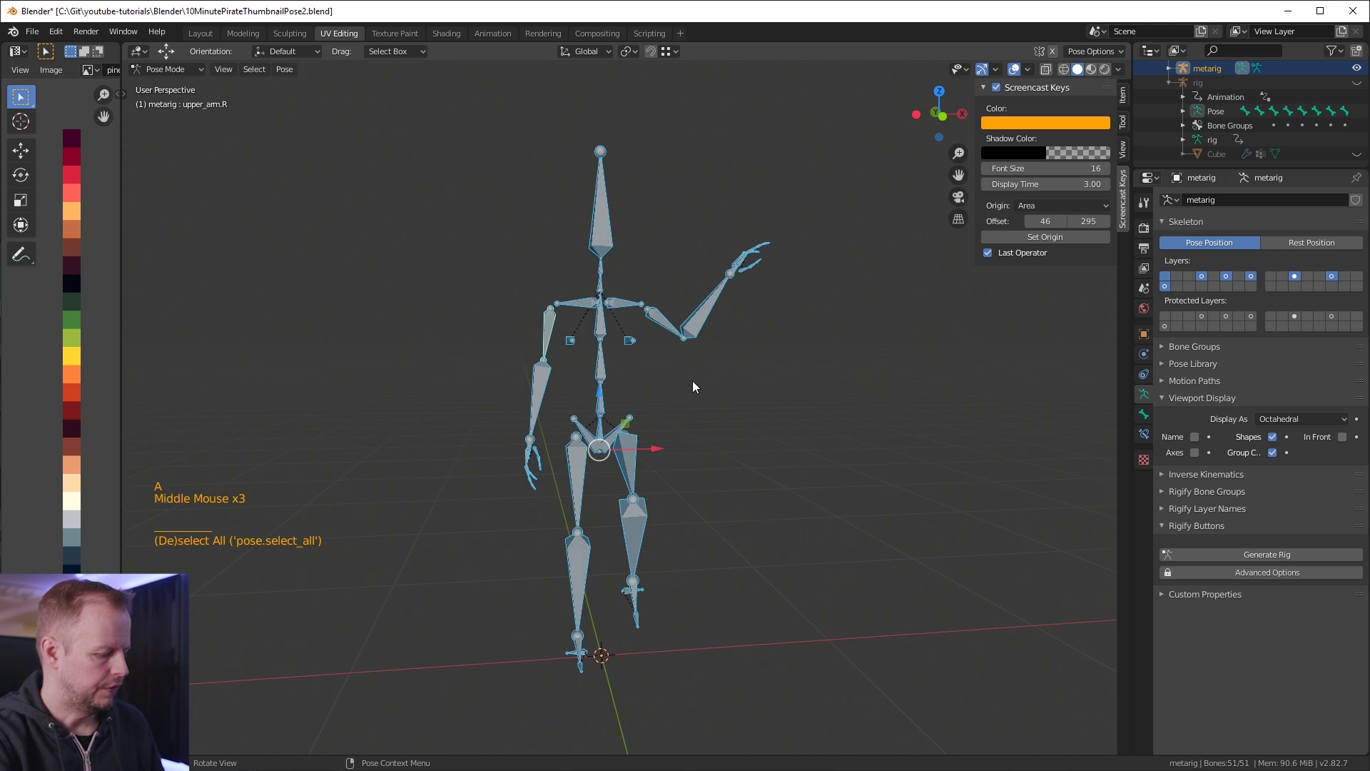
left_click(499, 33)
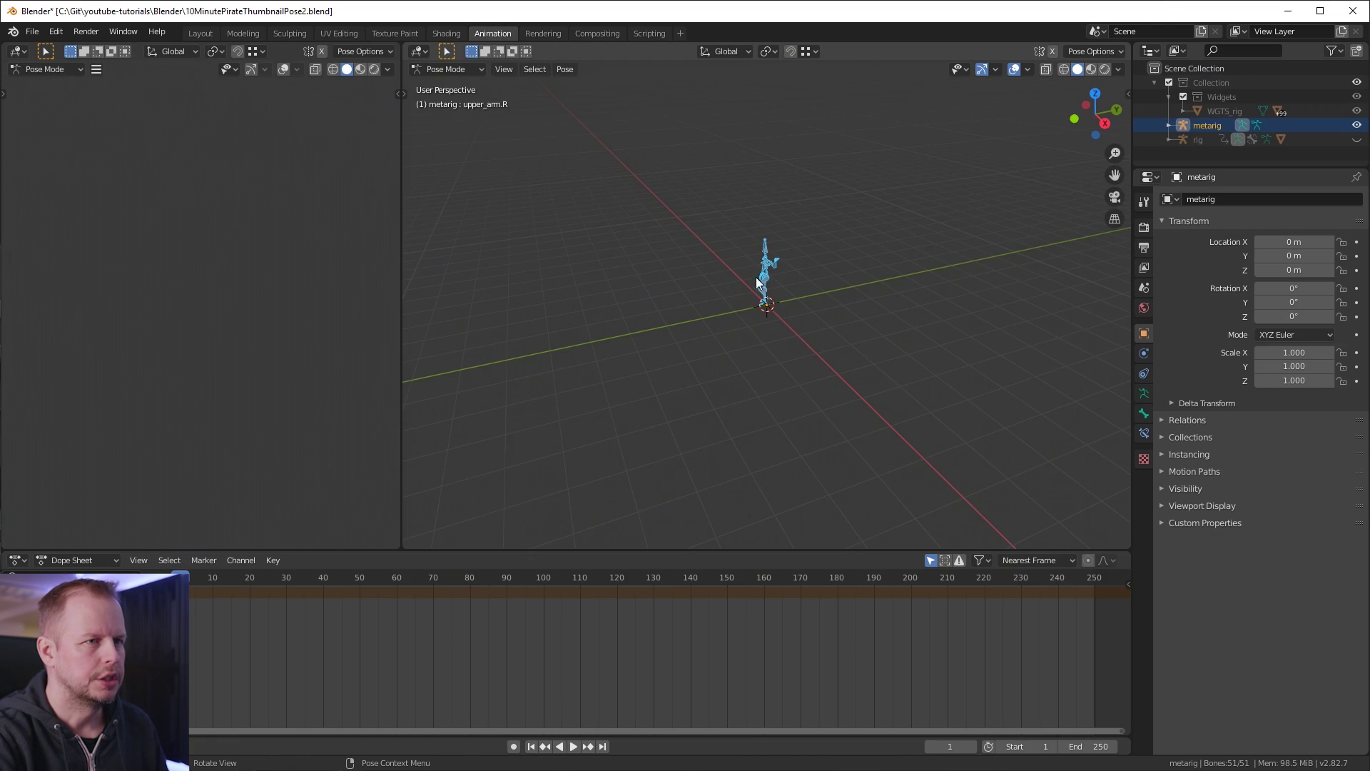
scroll(820, 263, "up", 5)
scroll(738, 176, "down", 4)
middle_click_drag(738, 176, 838, 307)
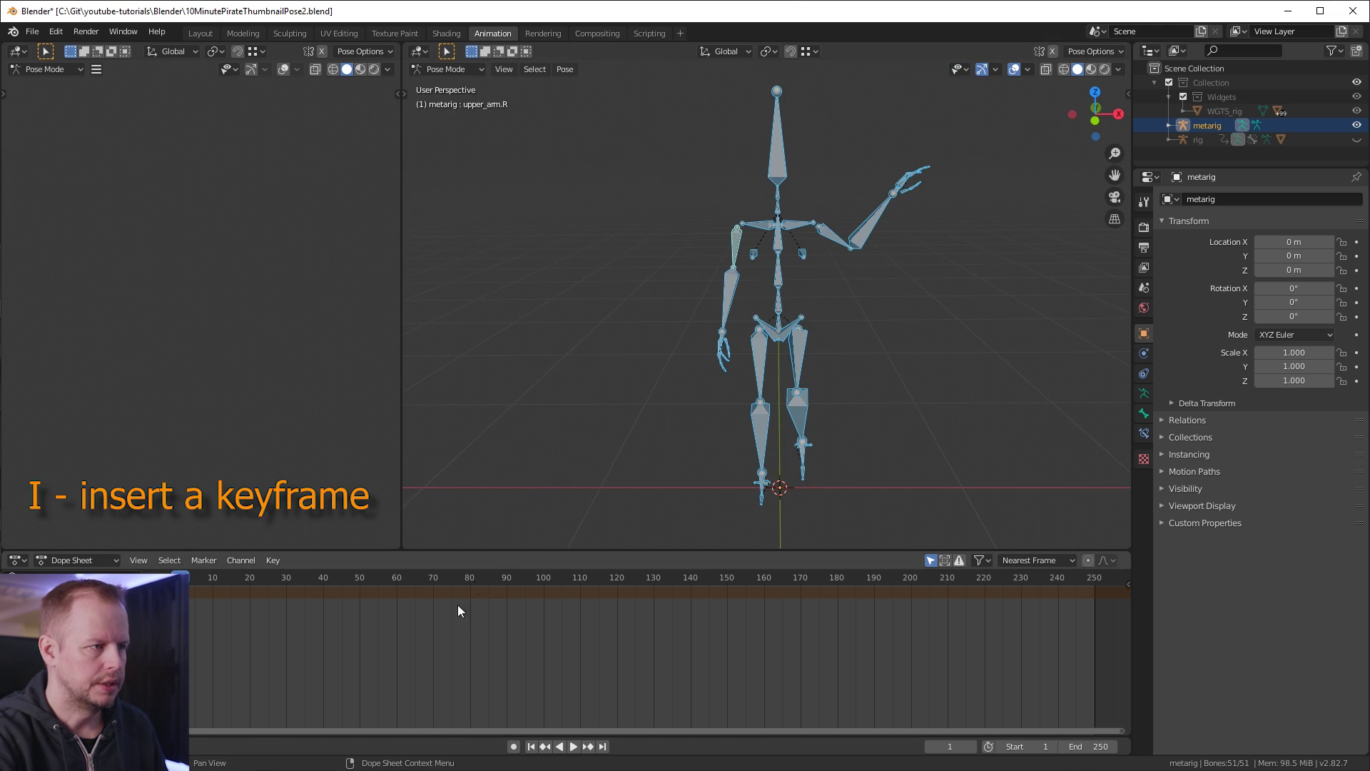
key("i")
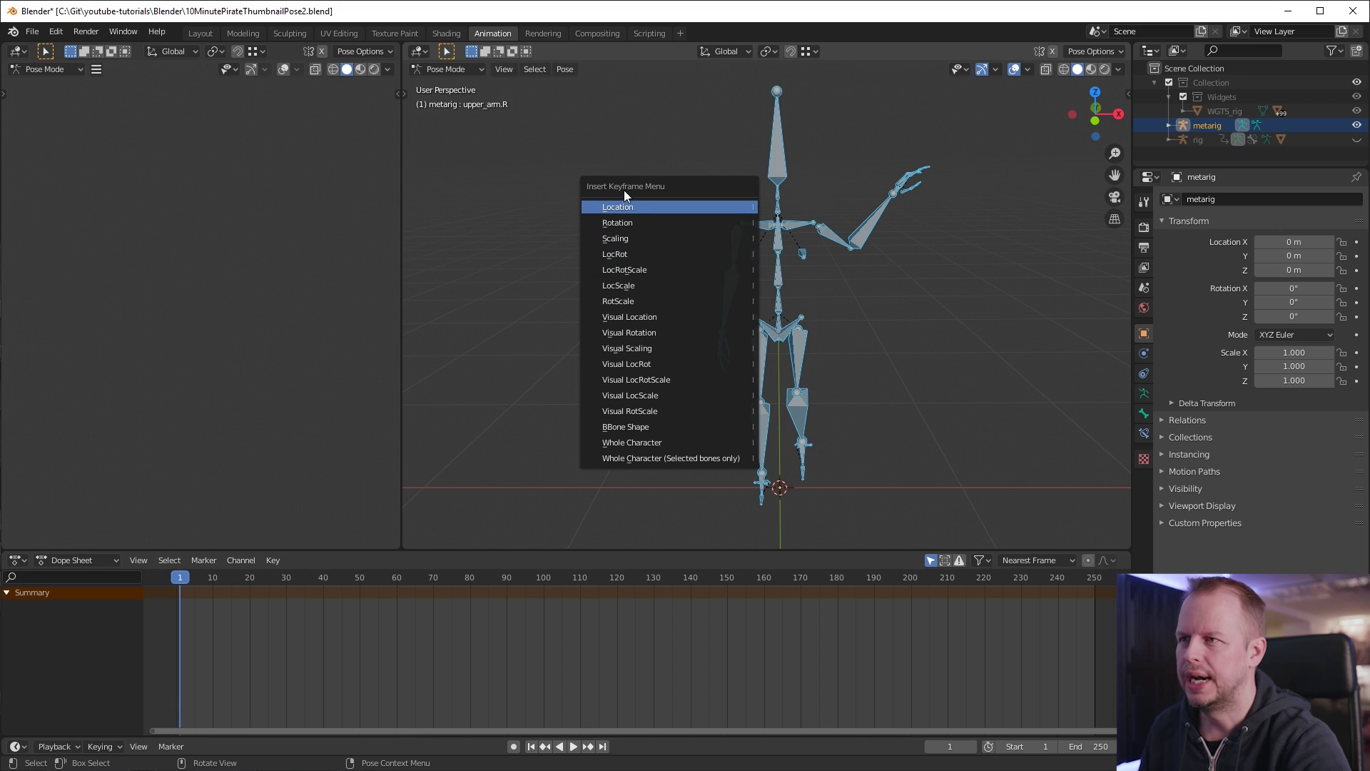
left_click(645, 270)
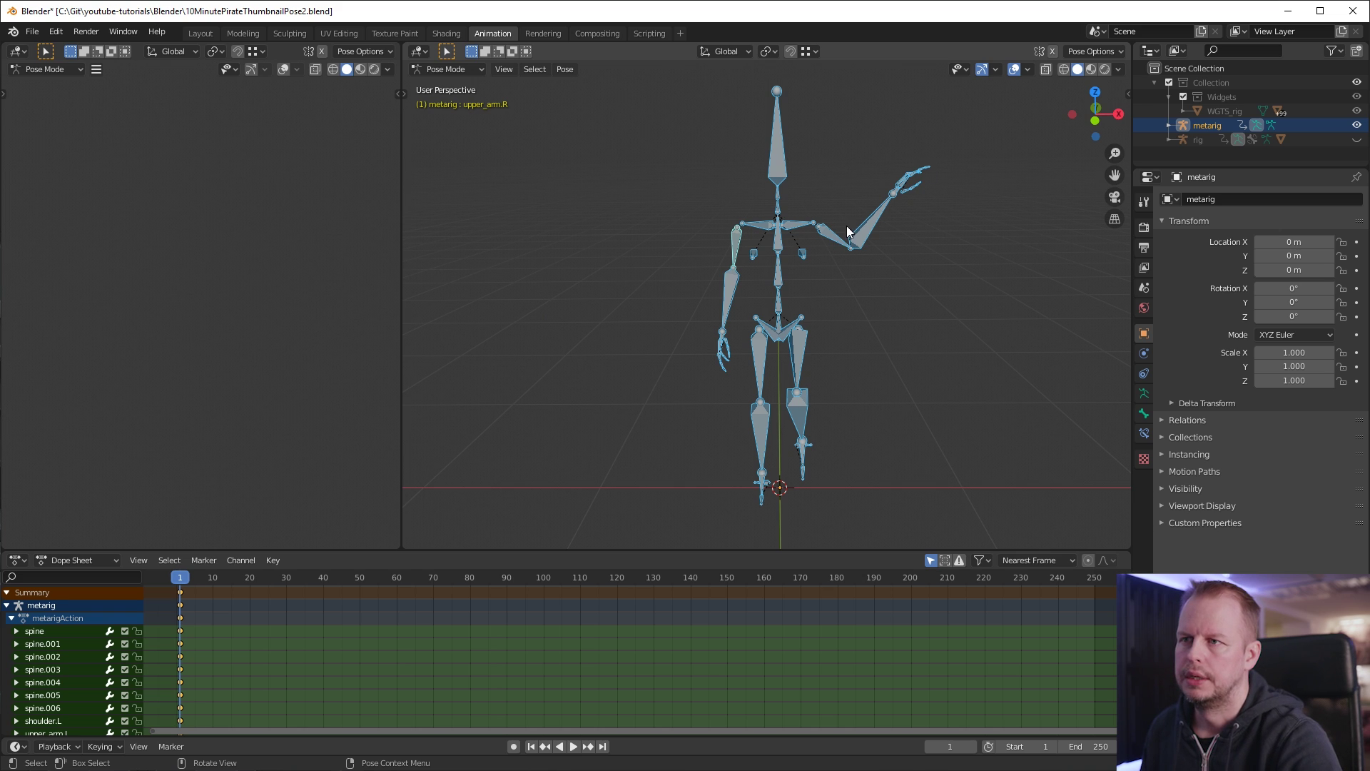
Copy the full-body pose and paste it mirrored onto the metarig at frame 30.
key("space")
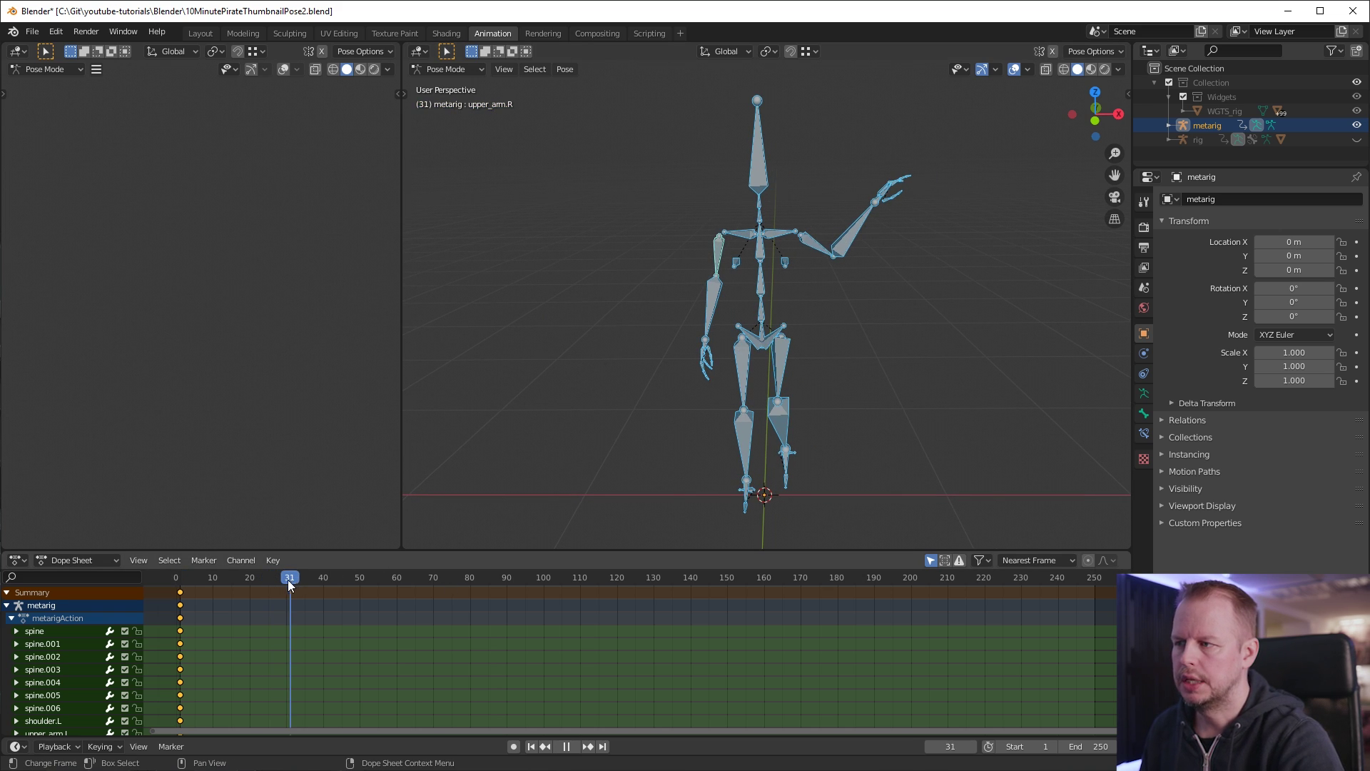
key("Escape")
key("ctrl+shift+v")
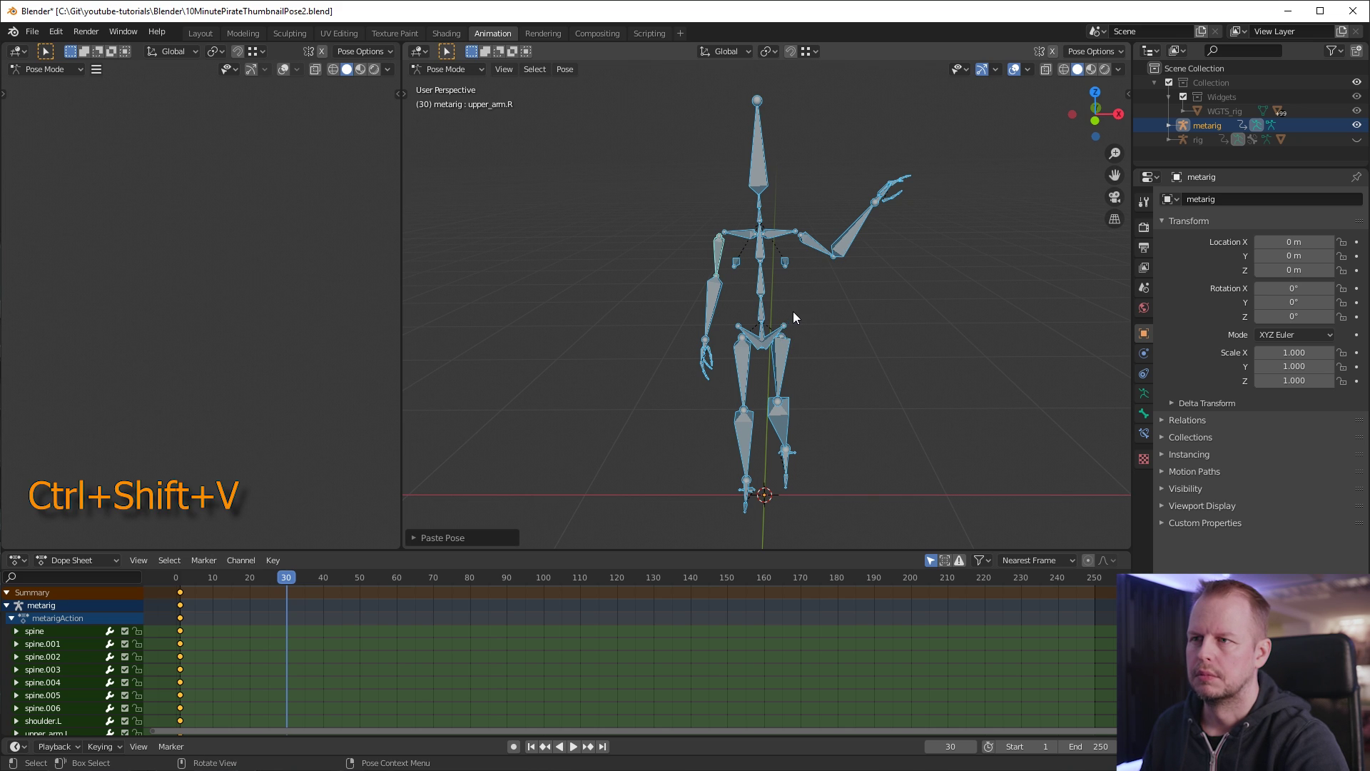
middle_click_drag(793, 312, 802, 304)
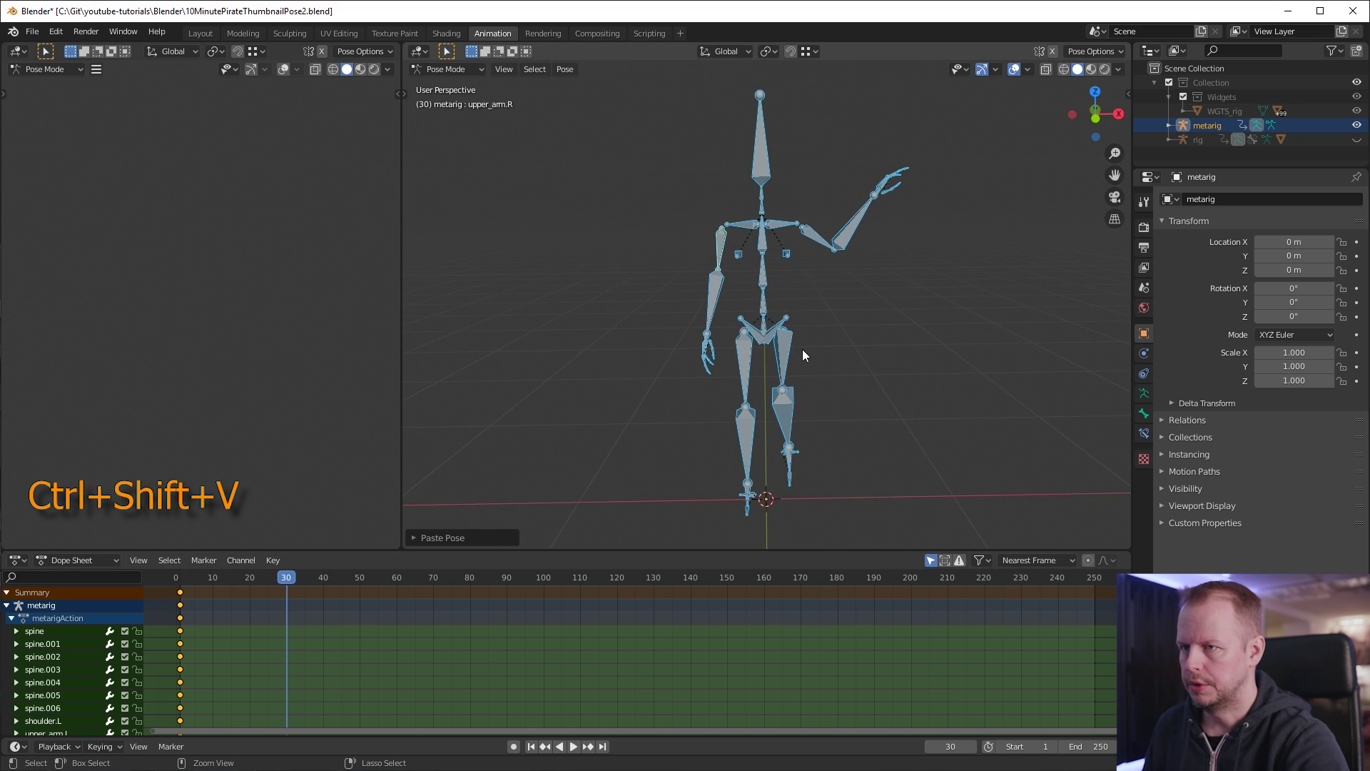
key("ctrl+c")
key("ctrl+shift+v")
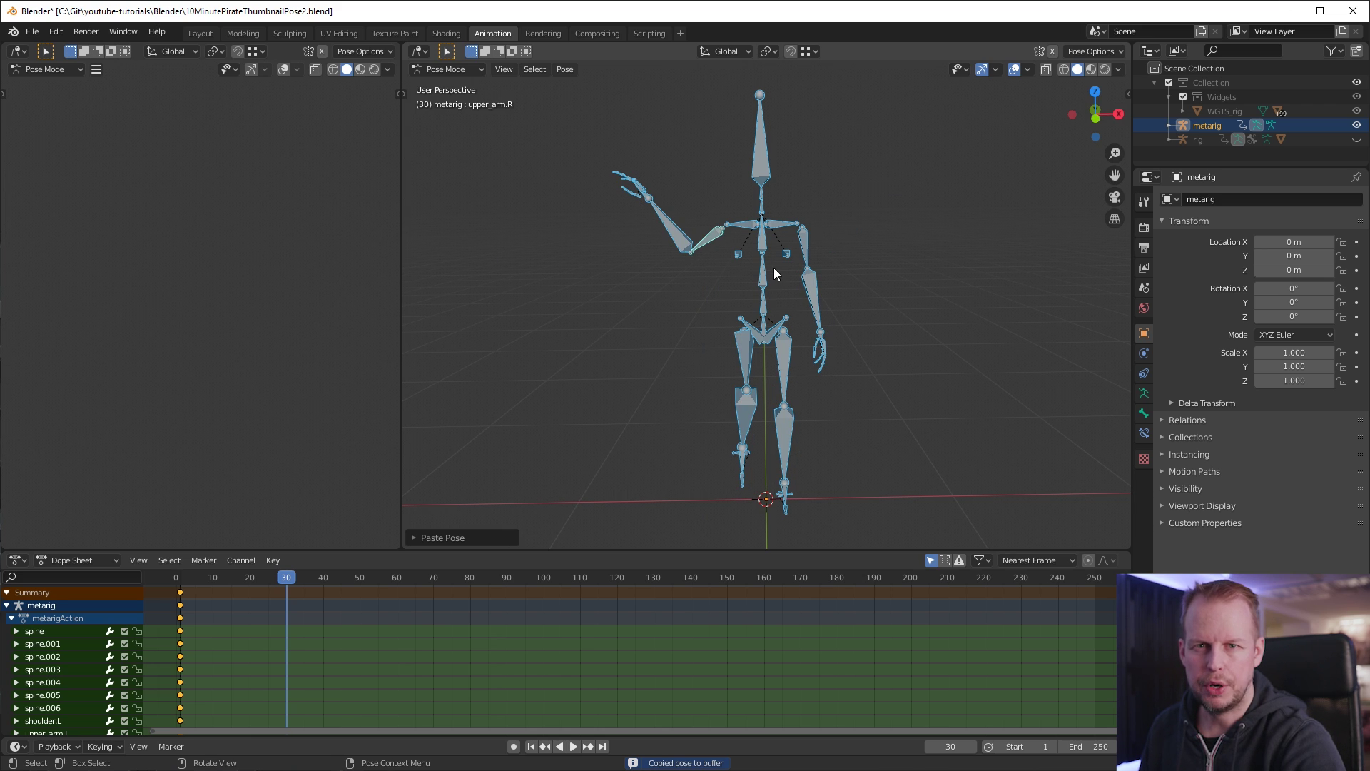
middle_click_drag(744, 207, 810, 246)
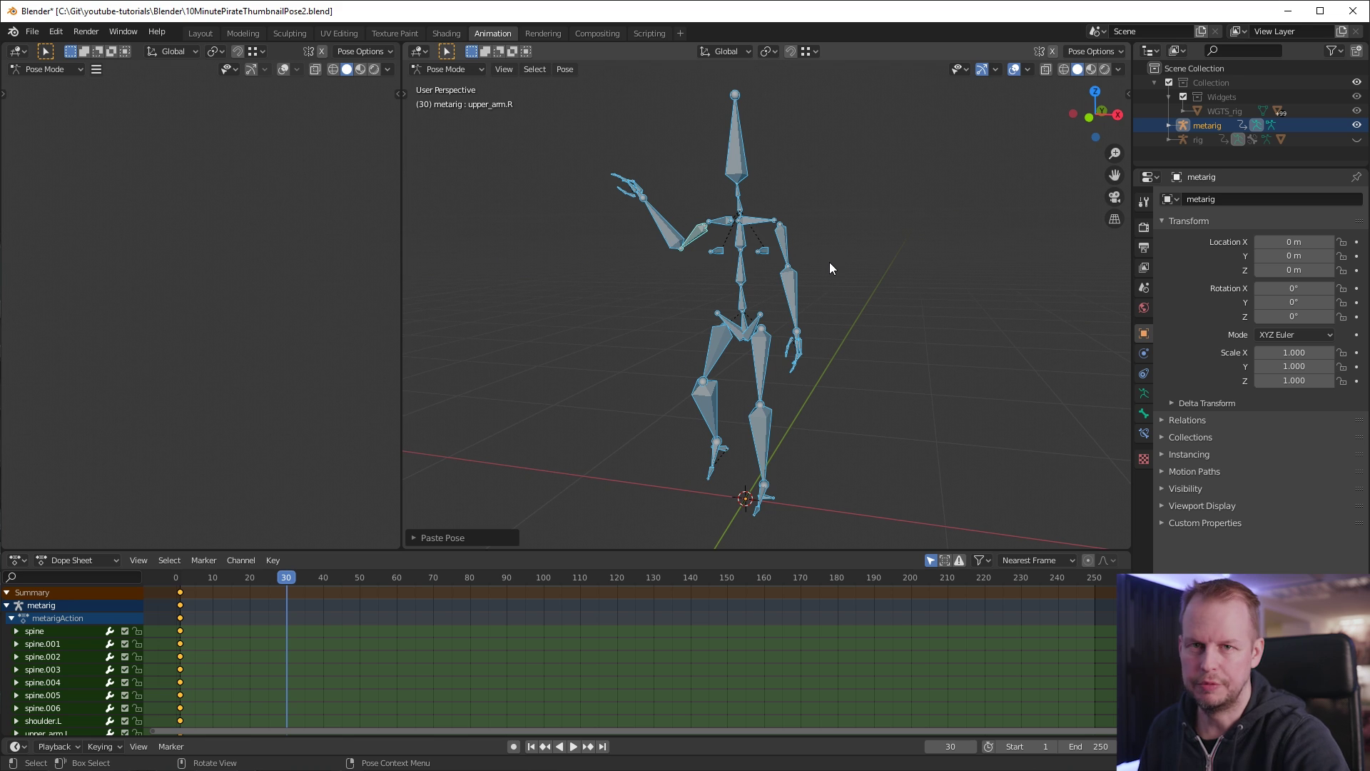
middle_click_drag(859, 269, 766, 339)
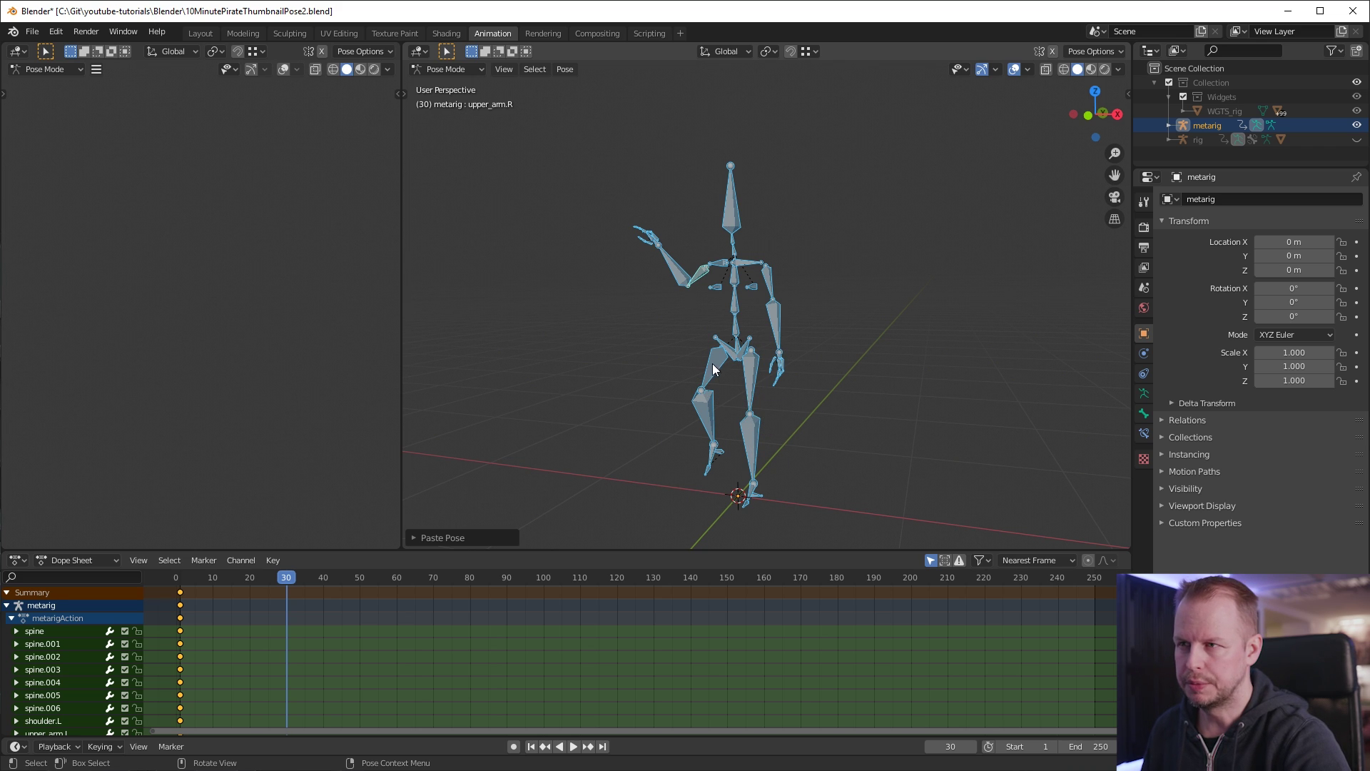
middle_click_drag(712, 363, 820, 312)
Undo the mirrored paste, the keyframes and the limb rotations to bring the metarig back to its rest pose.
key("ctrl+z")
key("ctrl+z")
key("ctrl+z")
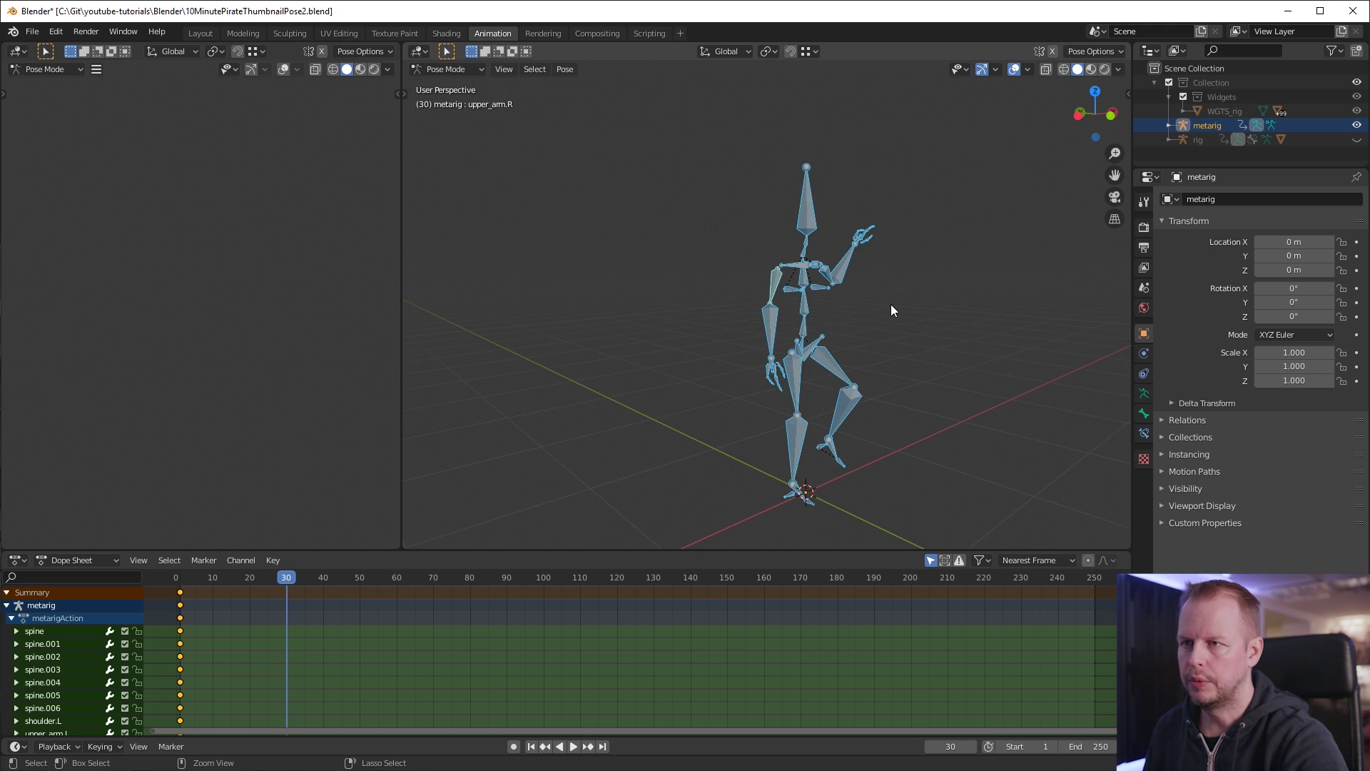
key("ctrl+z")
key("ctrl+z")
key("ctrl+z")
key("ctrl+z")
key("ctrl+z")
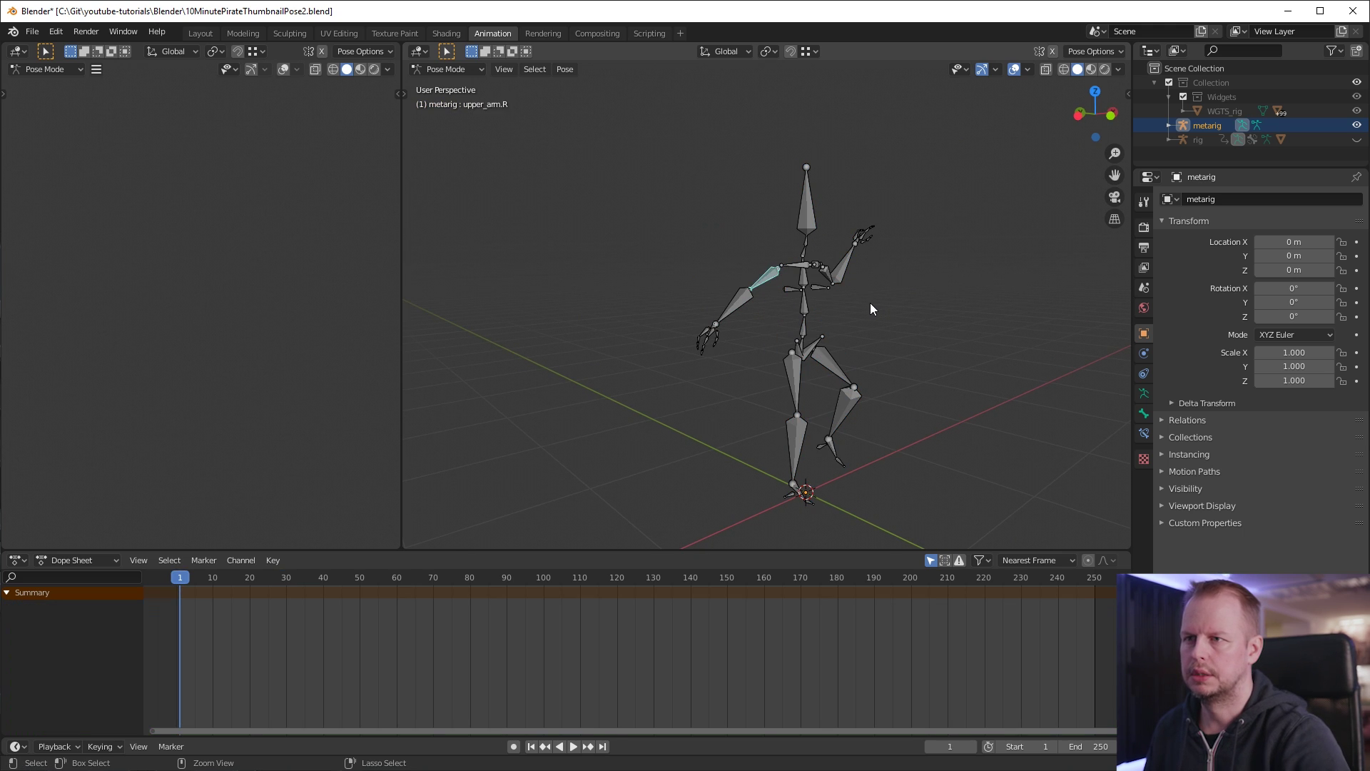
key("ctrl+z")
key("ctrl+z")
key("ctrl+z")
key("ctrl+z")
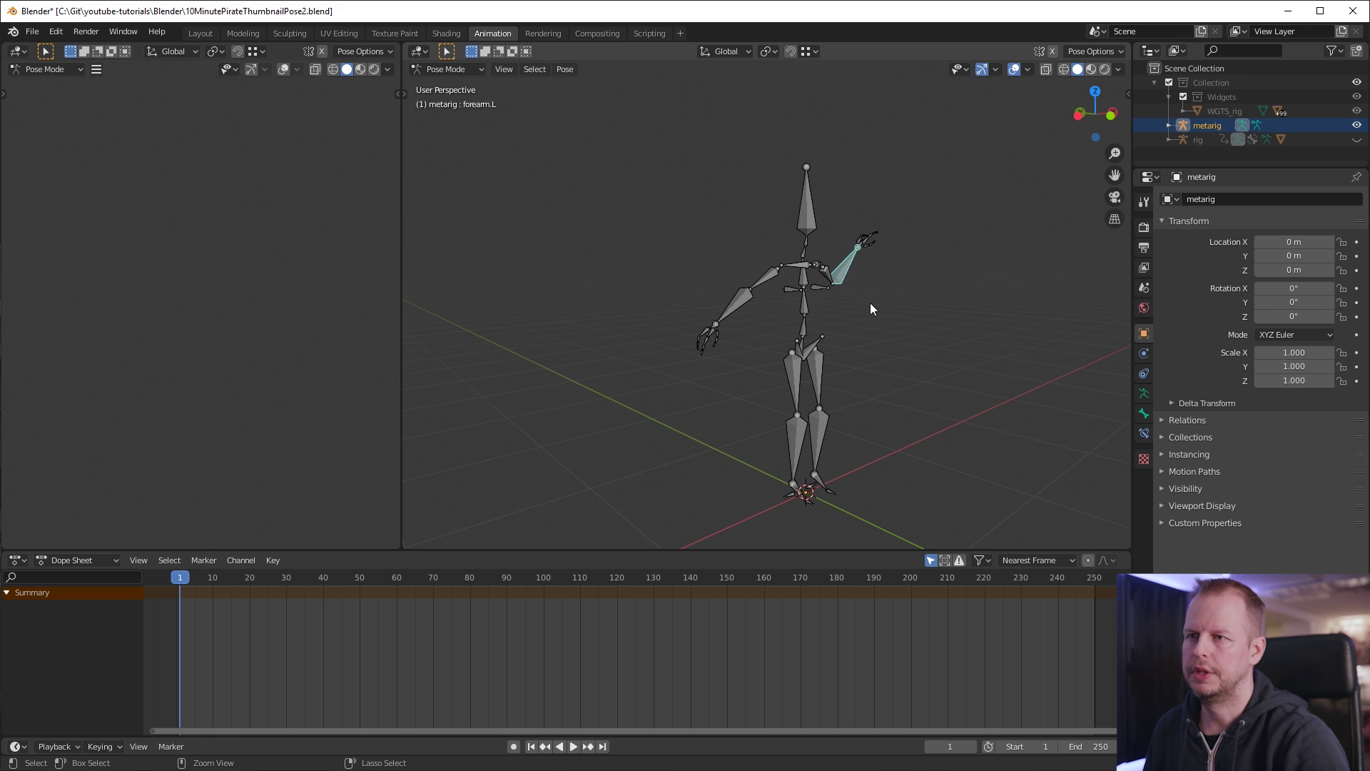
key("KP_3")
key("KP_1")
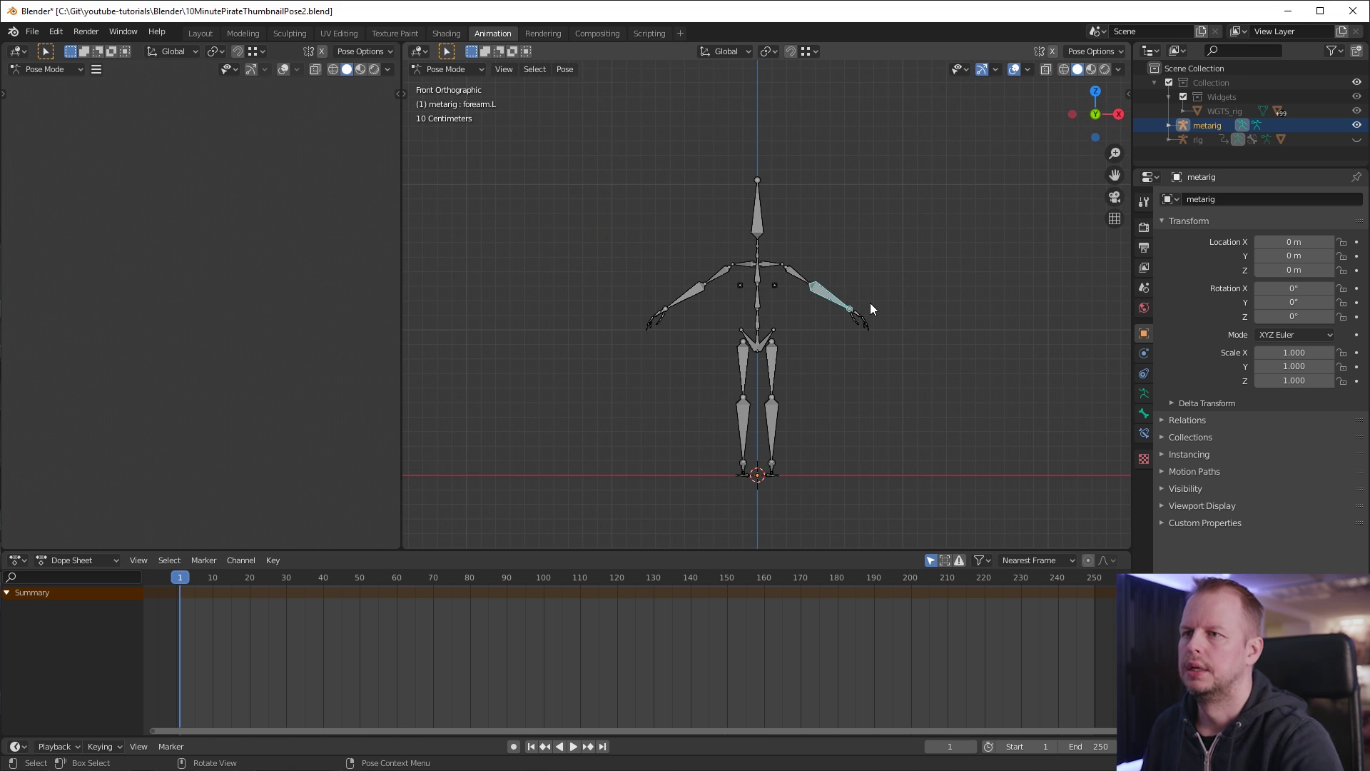
Recalculate the roll of all metarig bones in Edit Mode to match the active right shoulder bone.
key("a")
middle_click_drag(871, 302, 785, 302)
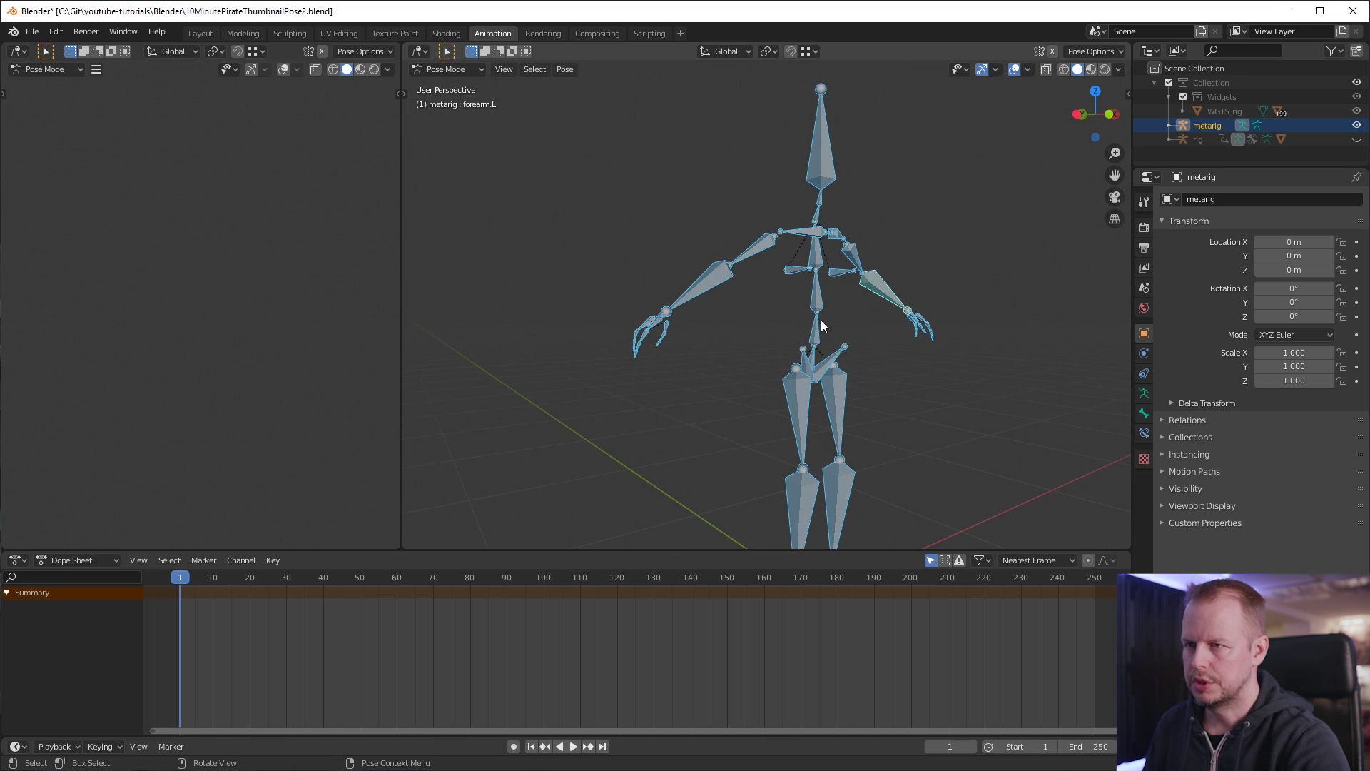
key("Tab")
left_click(802, 334)
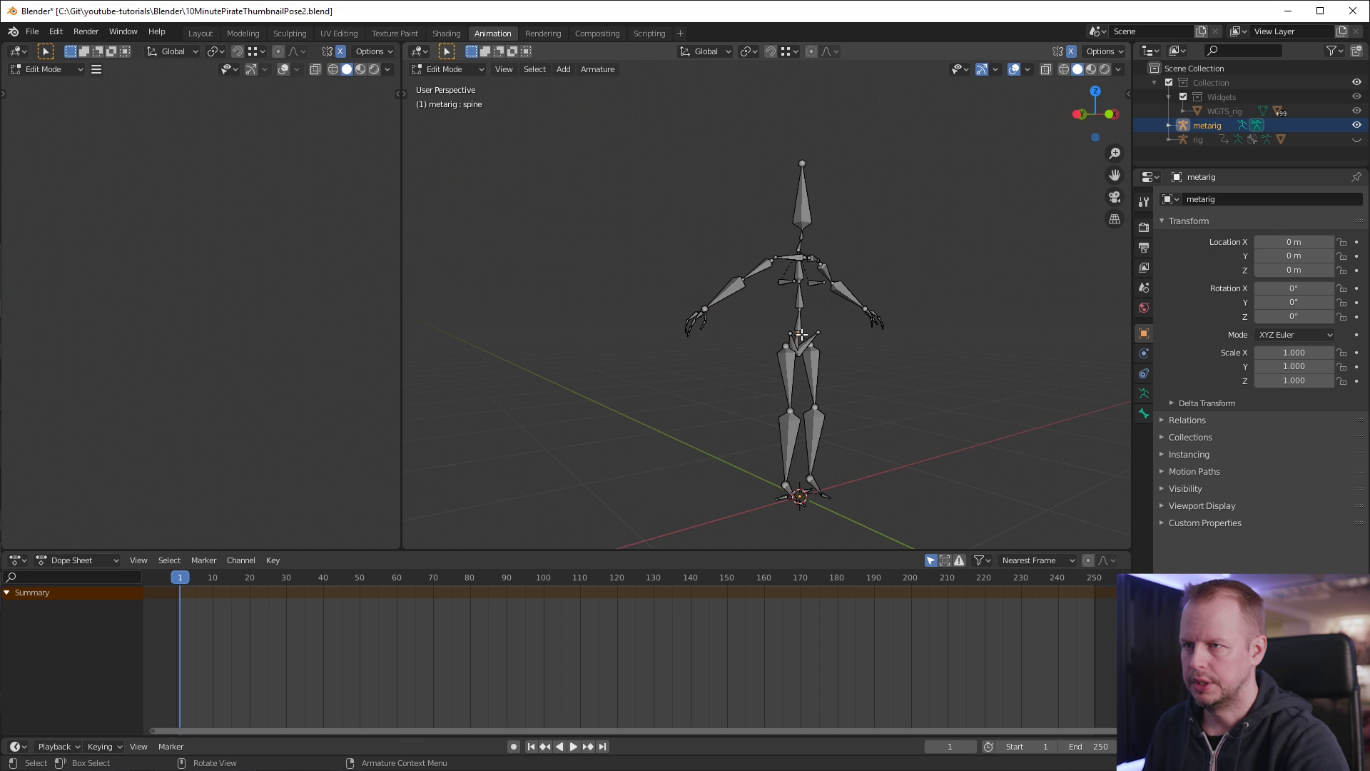
left_click(775, 255)
key("a")
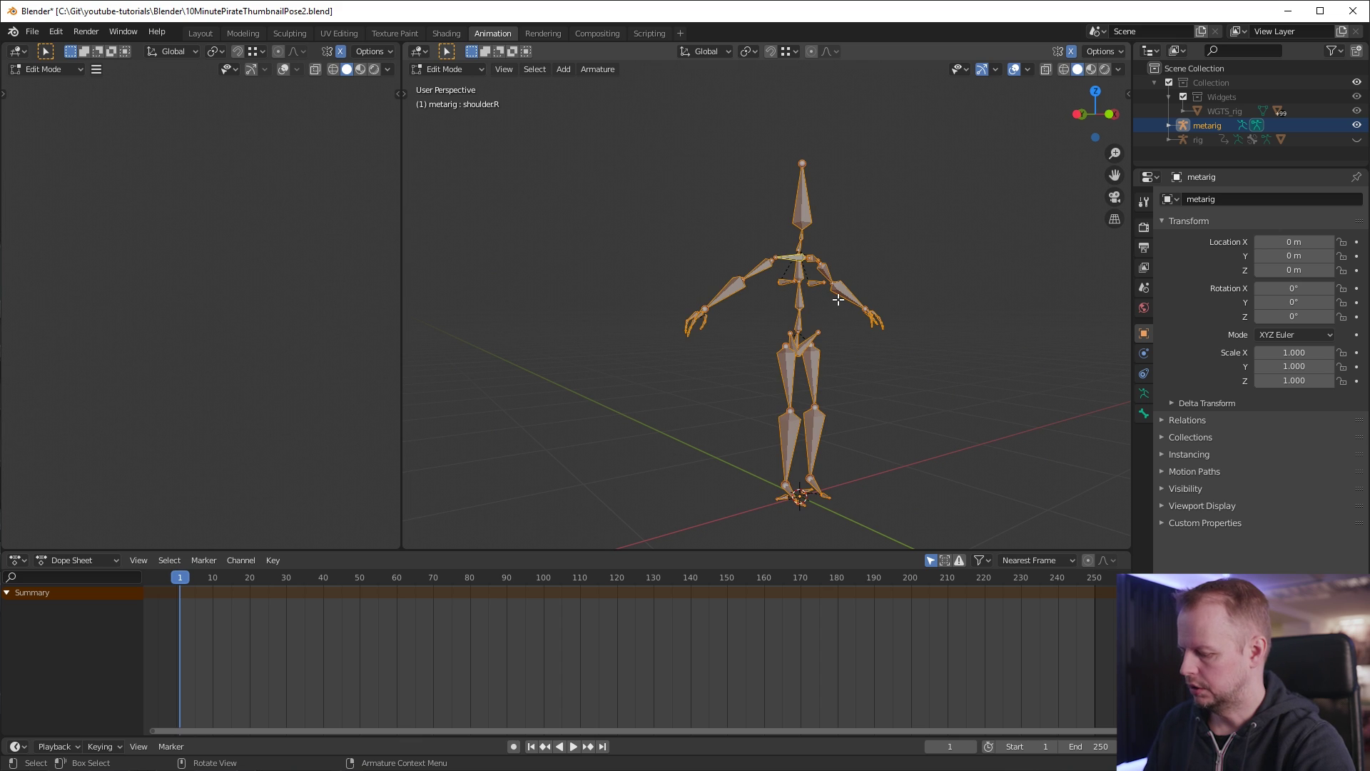
key("shift+n")
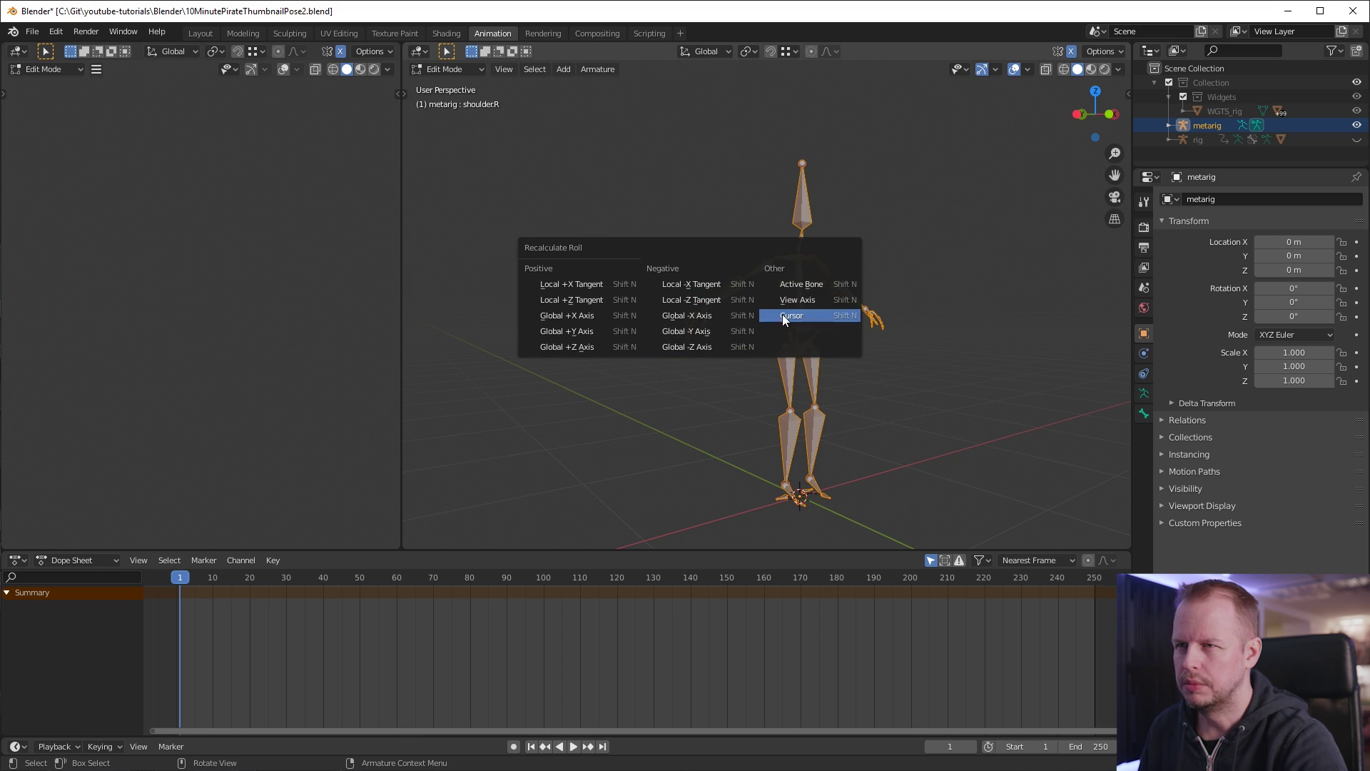
left_click(820, 281)
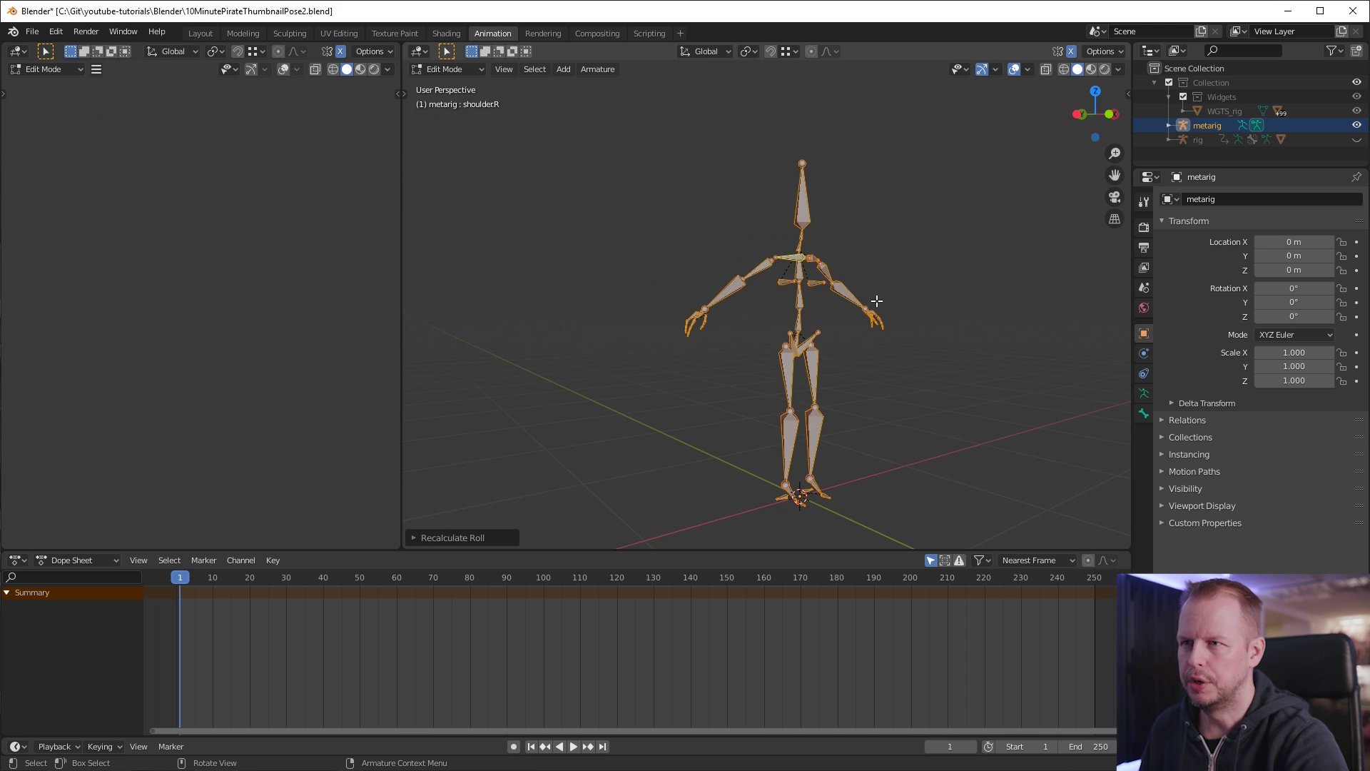
Return the metarig to Pose Mode, rotating the left upper arm down beside the body and the right arm up.
middle_click_drag(871, 299, 779, 289)
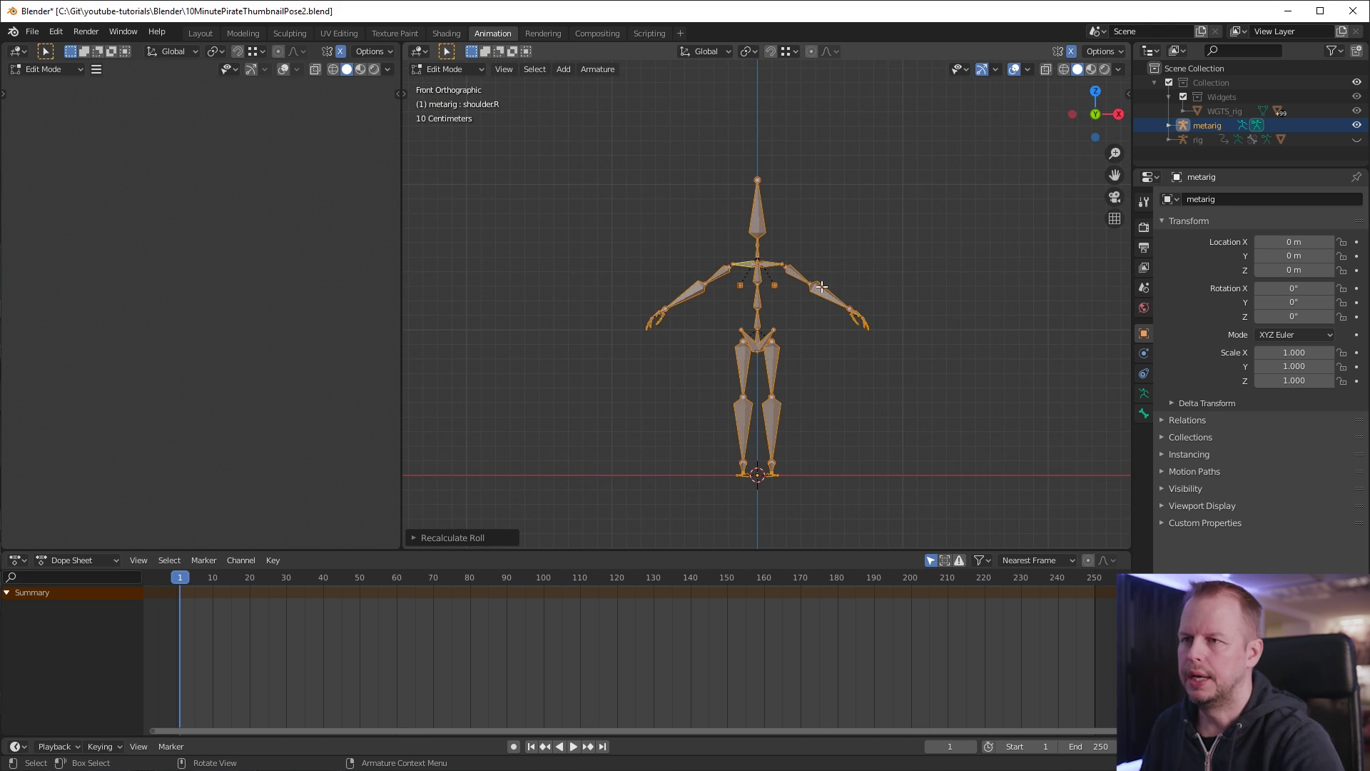
scroll(818, 308, "up", 1)
key("ctrl+Tab")
key("ctrl+Tab")
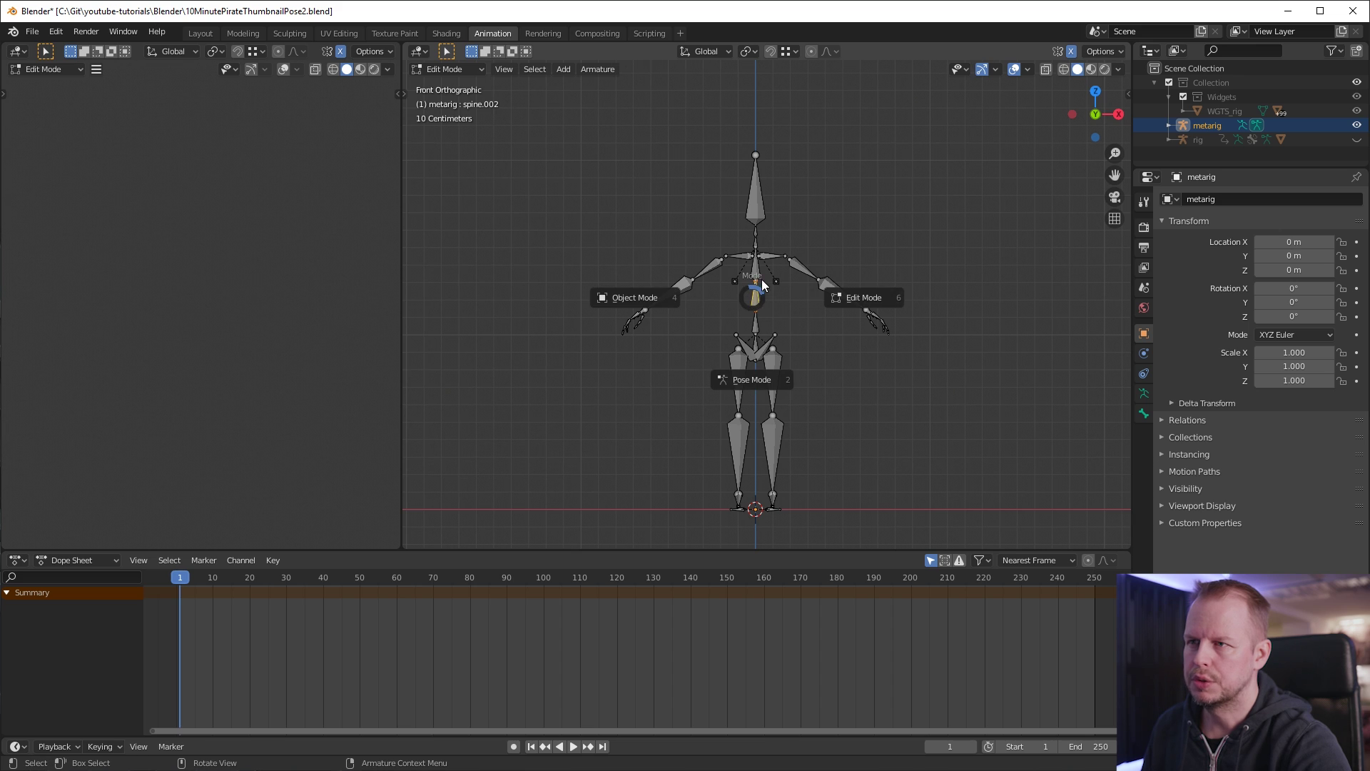
key("r")
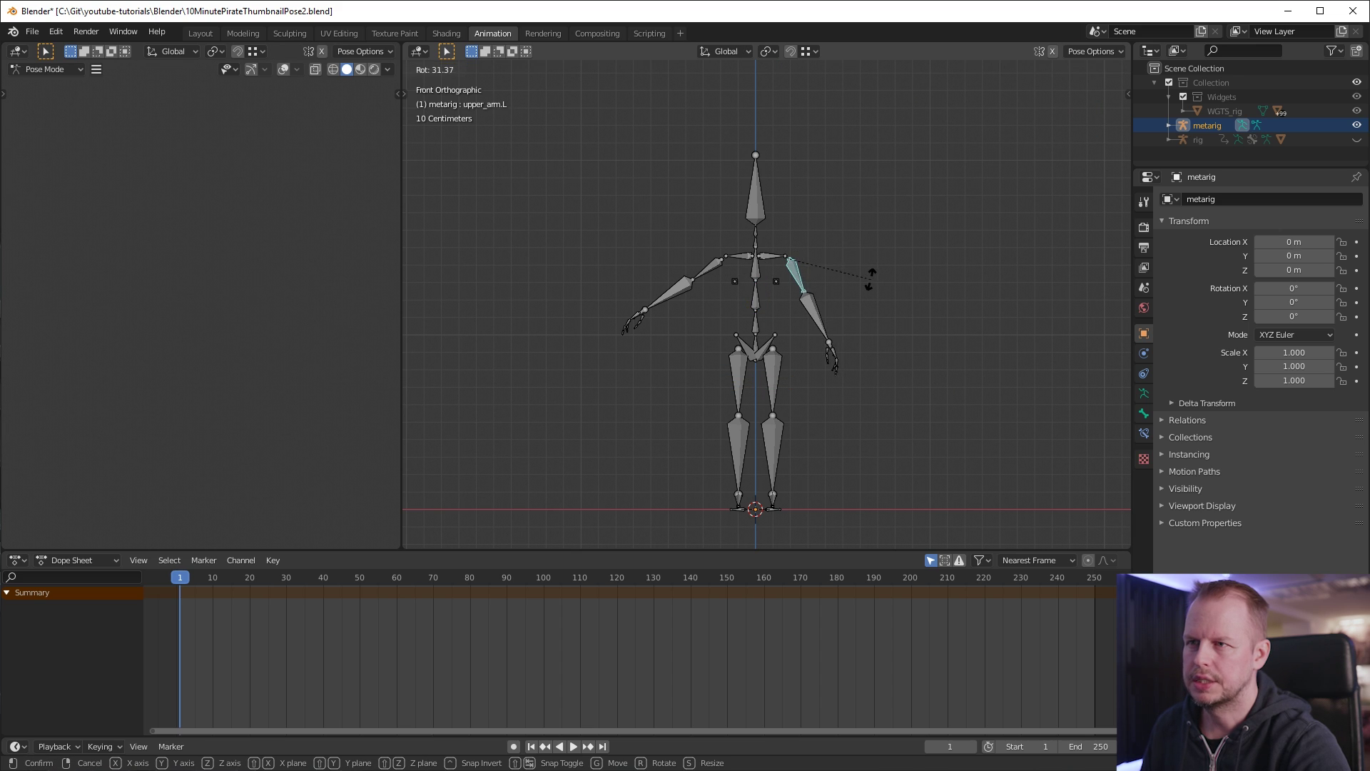
left_click(870, 289)
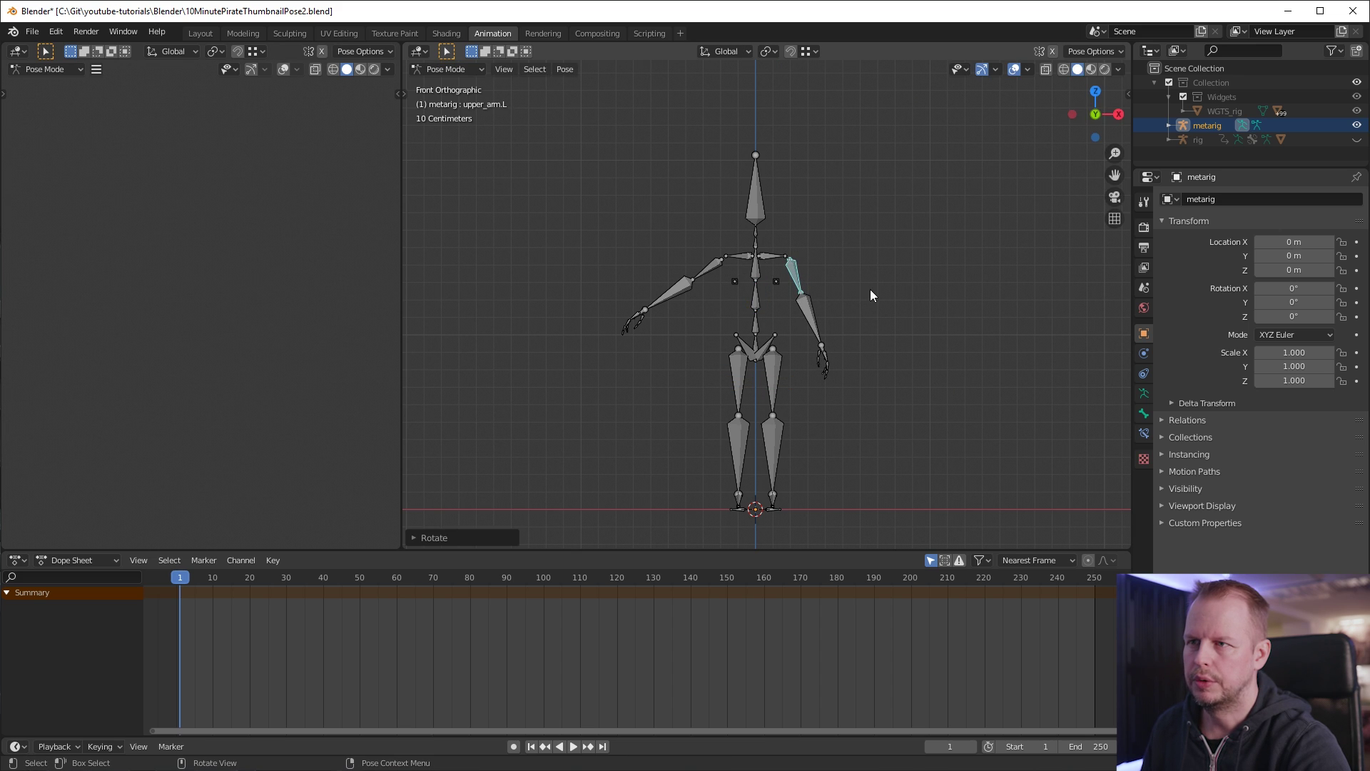
left_click(701, 273)
key("r")
left_click(738, 443)
Rotate the left forearm bone so it points forward from the body.
middle_click_drag(874, 232, 696, 281)
left_click(717, 272)
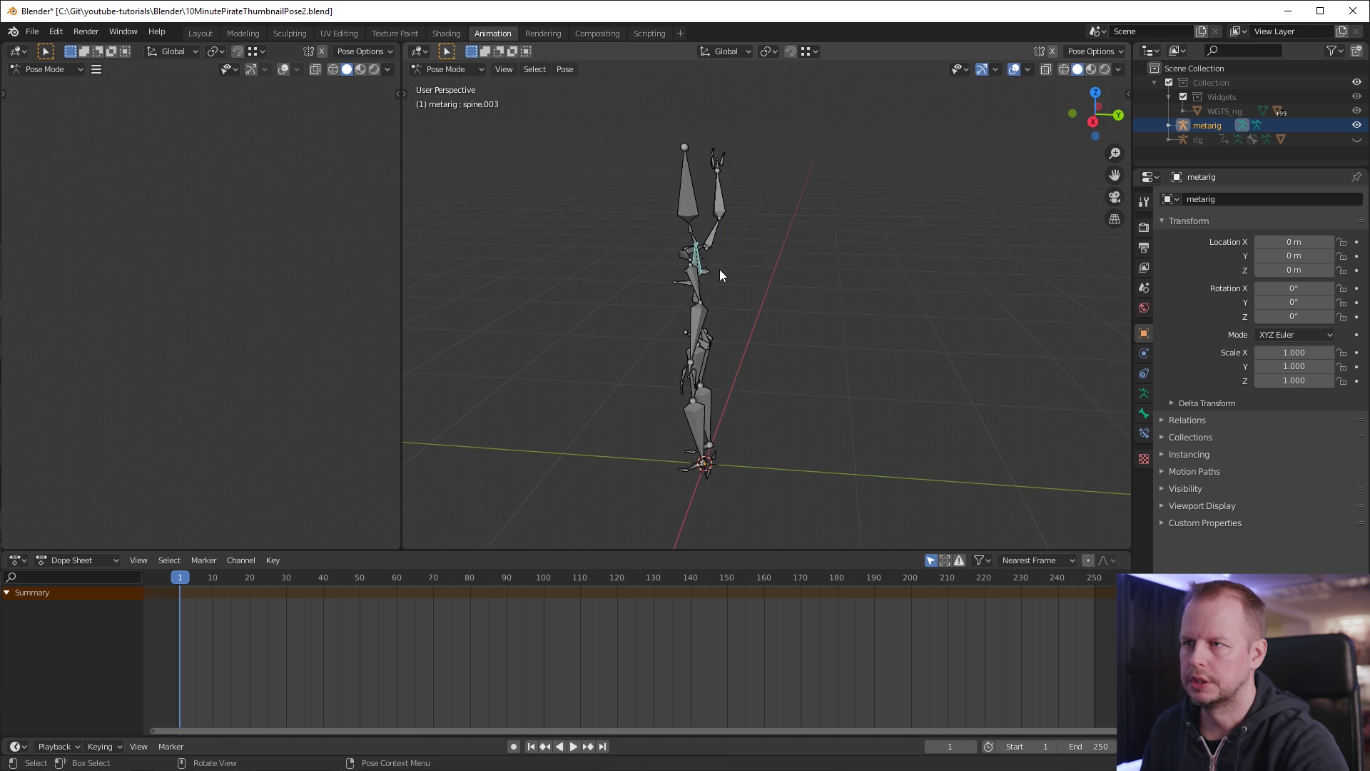
key("r")
left_click(833, 393)
middle_click_drag(832, 393, 921, 303)
left_click(782, 446)
middle_click_drag(896, 378, 738, 365)
Pose the left leg raised with a bent knee by rotating the left thigh and shin bones.
left_click(685, 368)
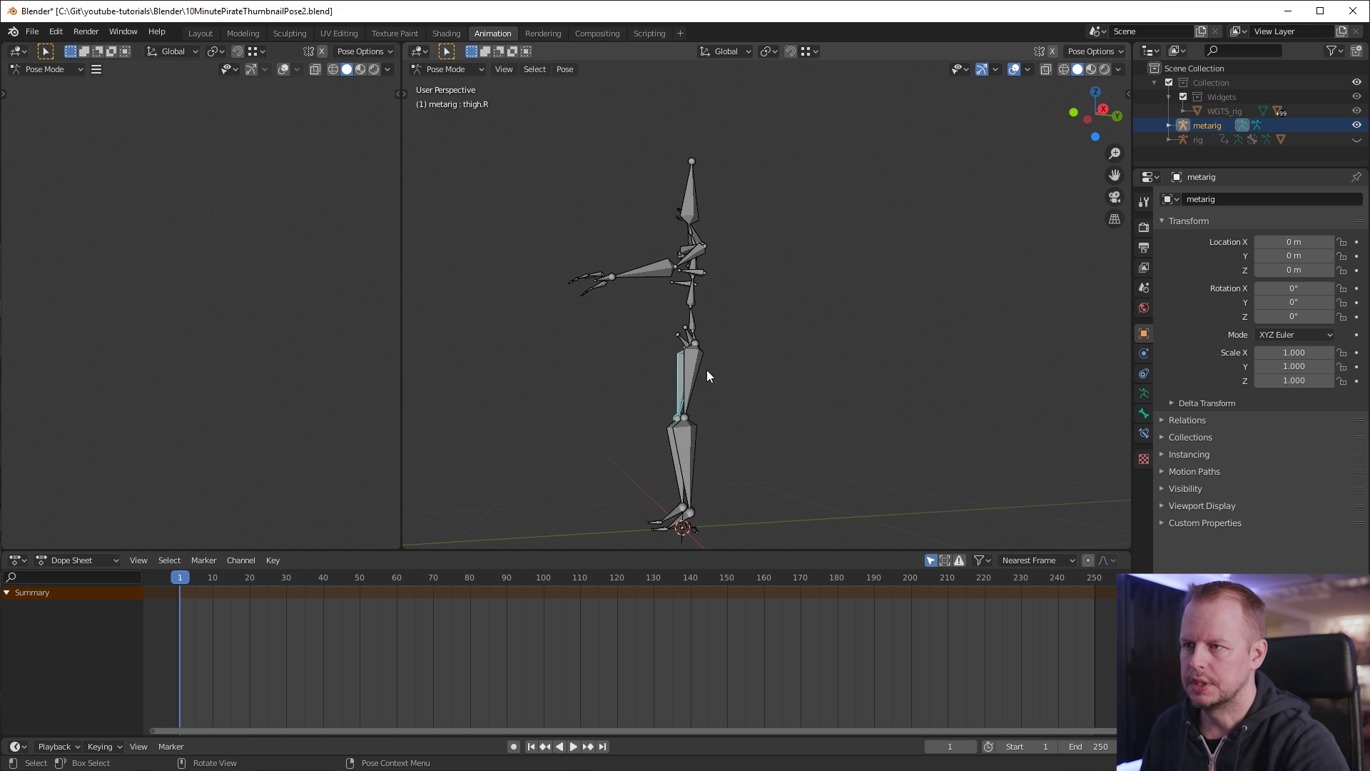
middle_click_drag(849, 322, 878, 314)
key("r")
left_click(808, 434)
left_click(612, 409)
key("r")
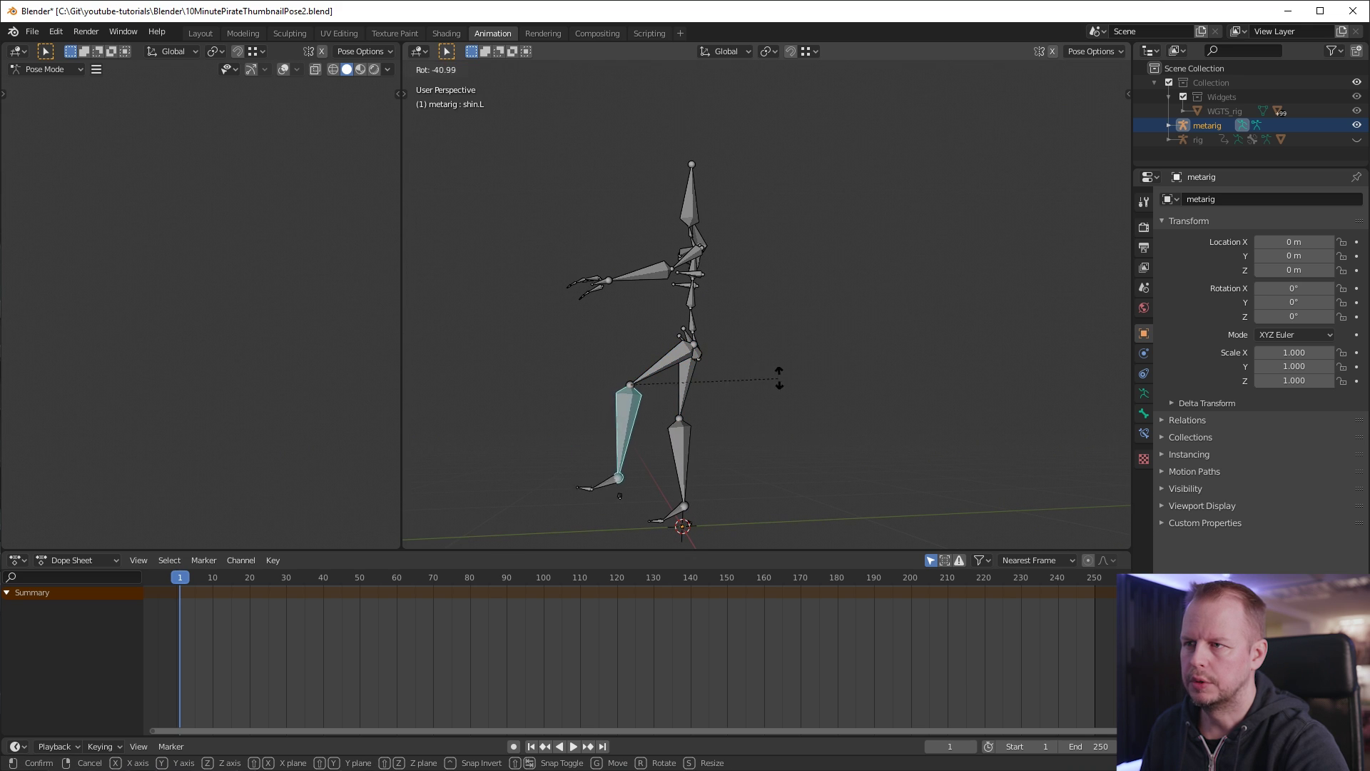
left_click(816, 277)
Keyframe all metarig bones in the new pose at frame 1.
key("a")
middle_click_drag(642, 297, 804, 287)
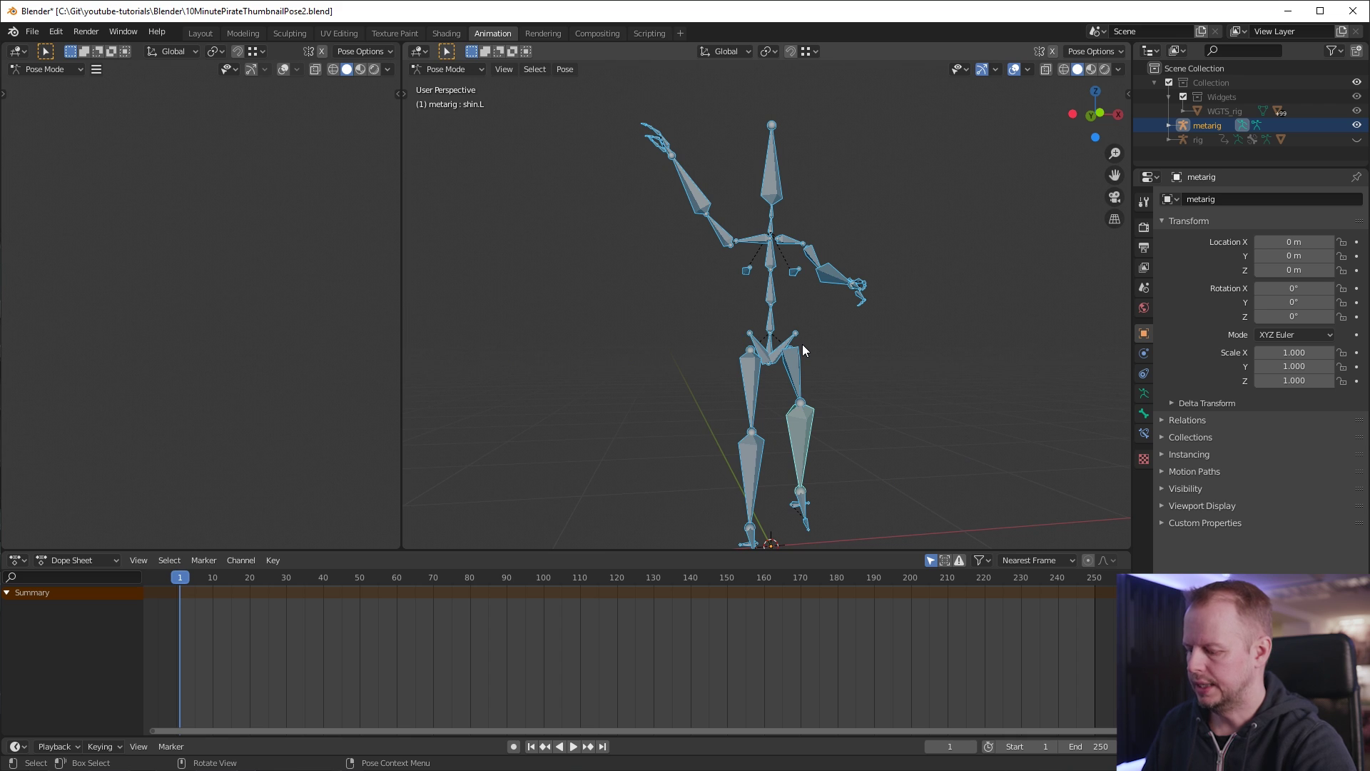
key("i")
left_click(709, 345)
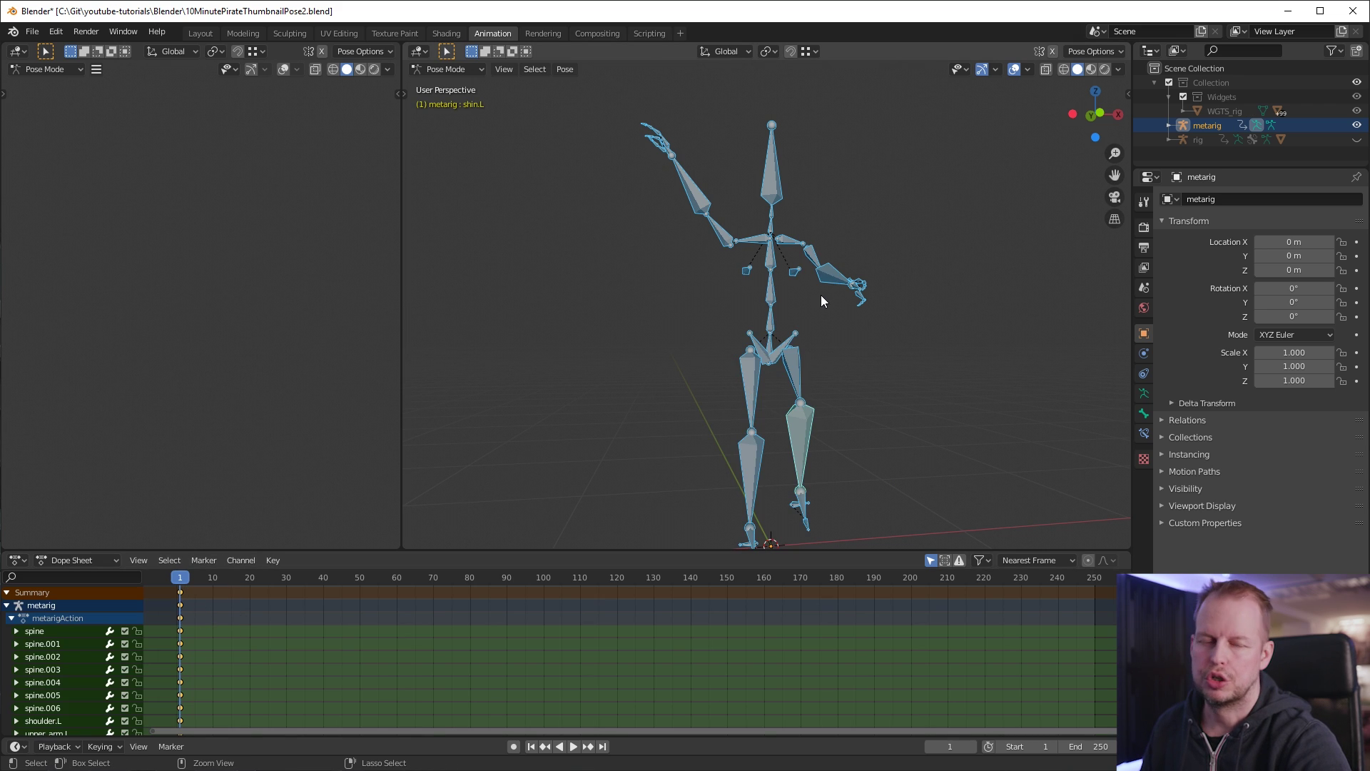
Paste a mirrored copy of the frame 1 pose at frame 40 and keyframe all bones there.
key("ctrl+c")
middle_click_drag(821, 297, 820, 301)
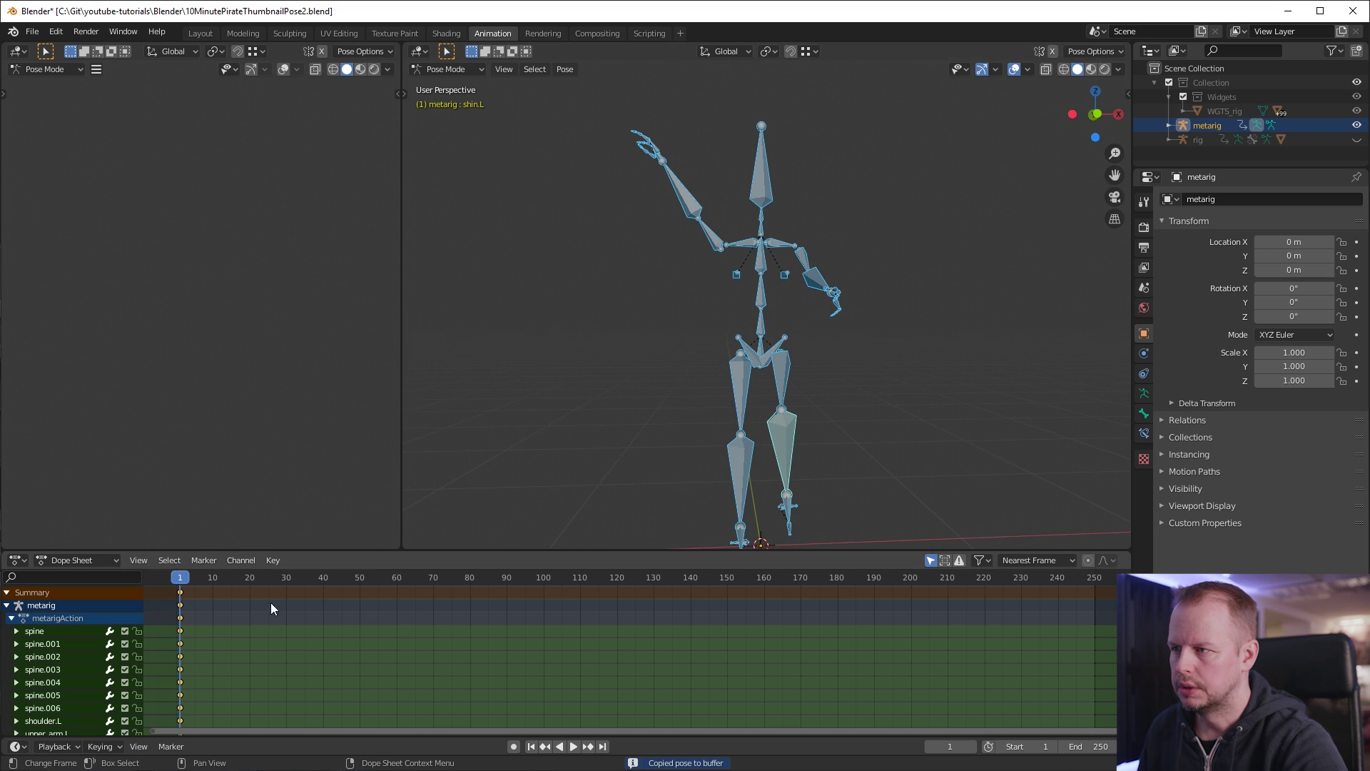
left_click(316, 581)
left_click(323, 580)
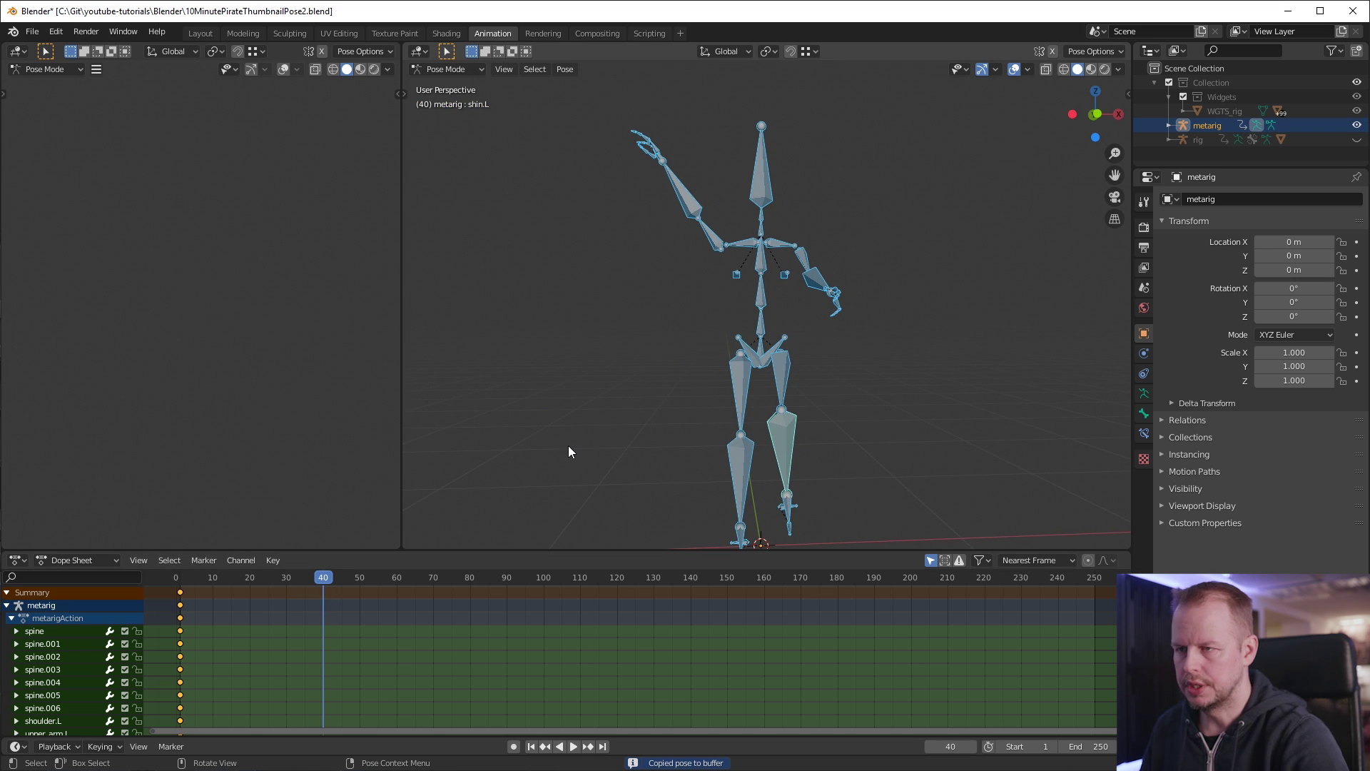
scroll(753, 361, "down", 3)
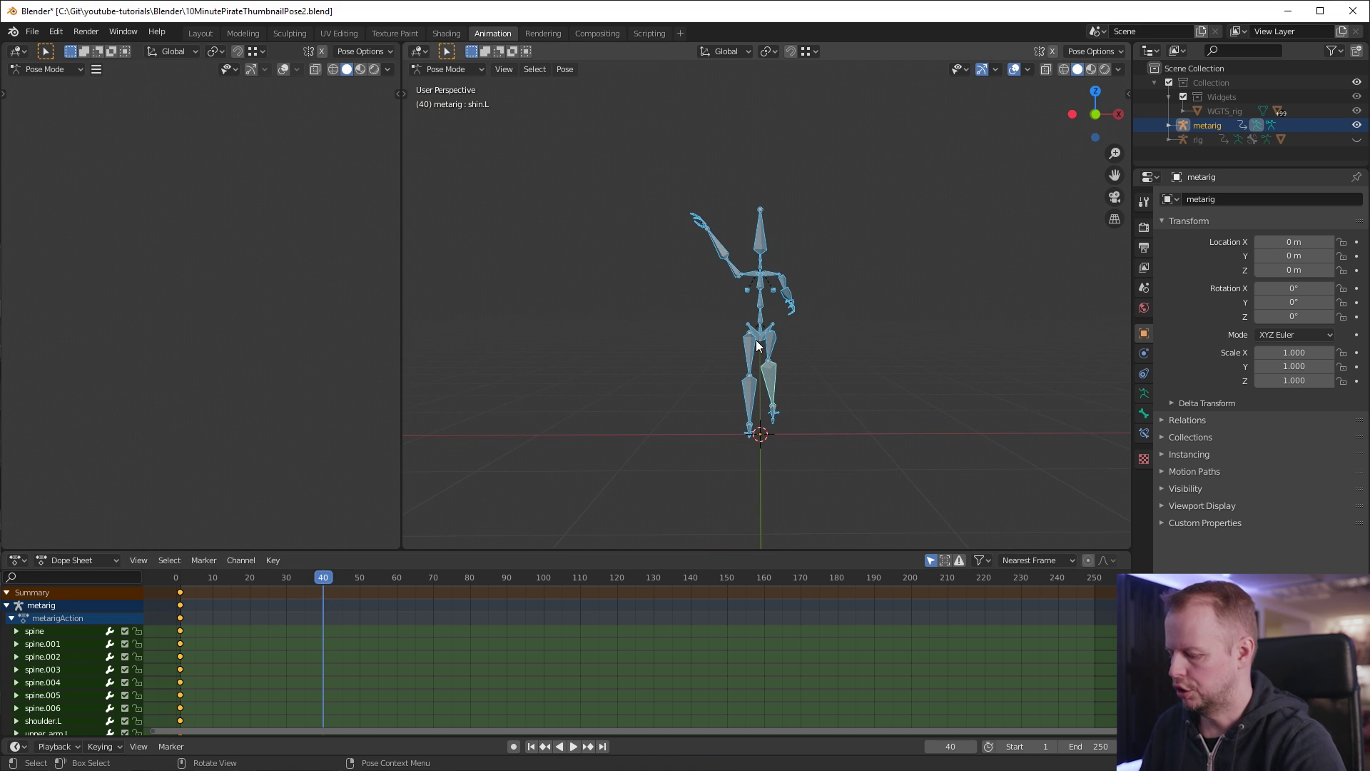
key("ctrl+v")
mouse_move(858, 310)
middle_mouse_down()
mouse_move(973, 329)
mouse_move(893, 337)
mouse_move(896, 309)
mouse_move(862, 313)
middle_mouse_up()
scroll(893, 336, "up", 3)
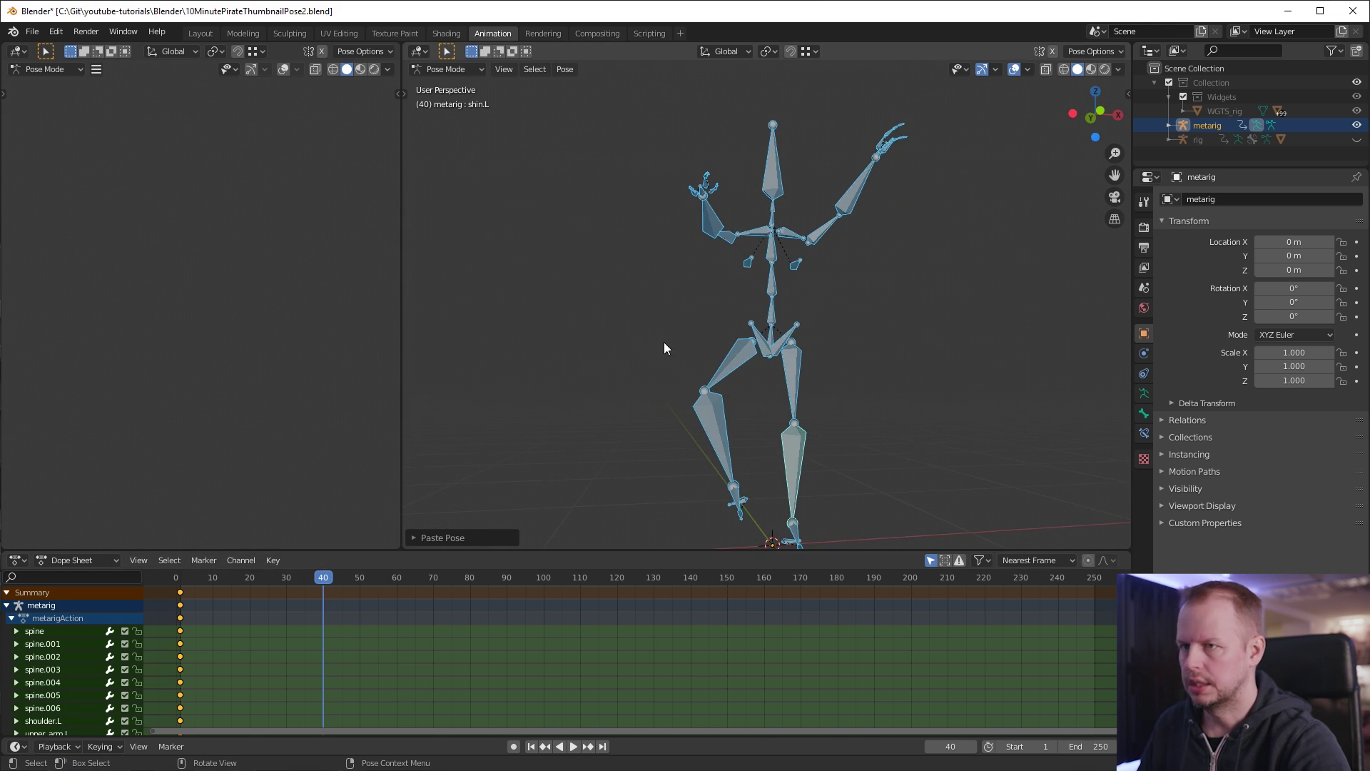
key("i")
left_click(598, 344)
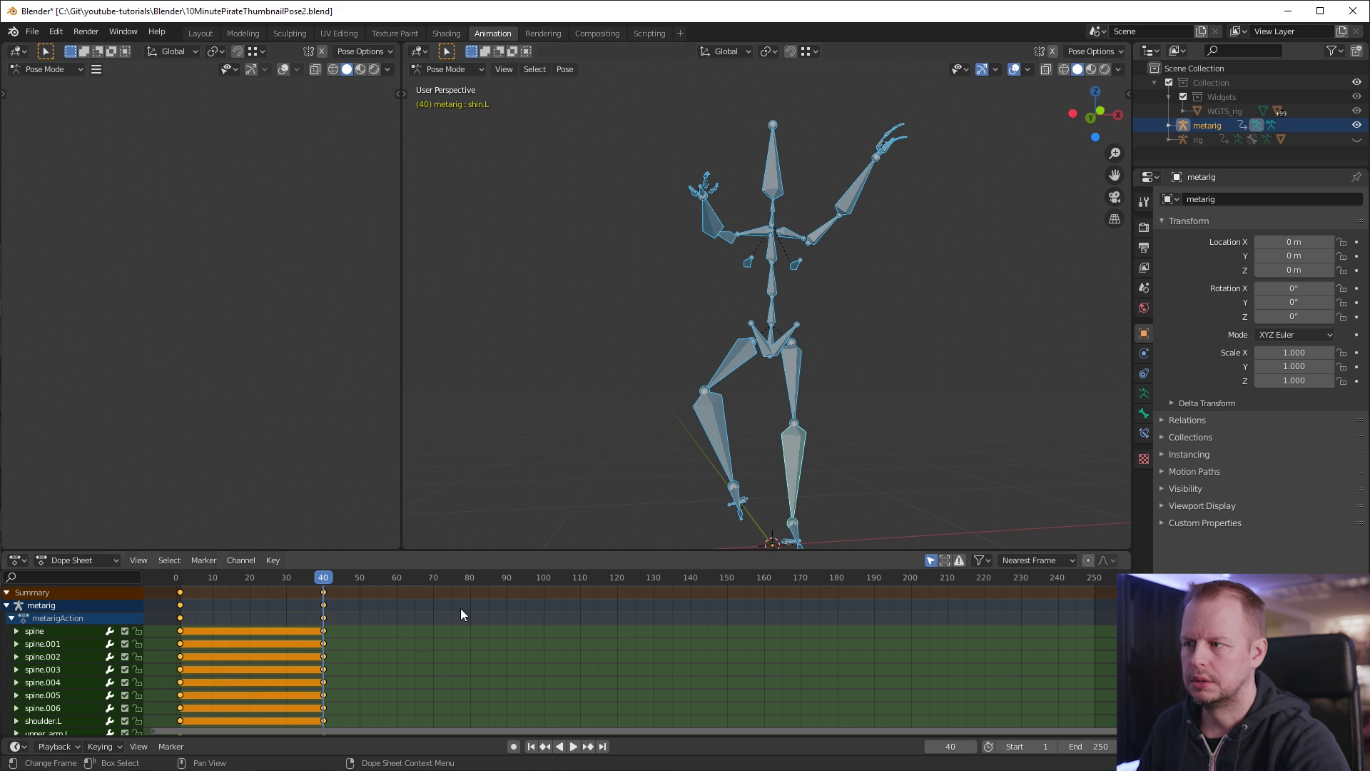
Compare the original pose near frame 1 with the mirrored pose at frame 40 from the side and front.
left_click_drag(177, 575, 184, 576)
middle_click_drag(786, 369, 657, 396)
key("KP_3")
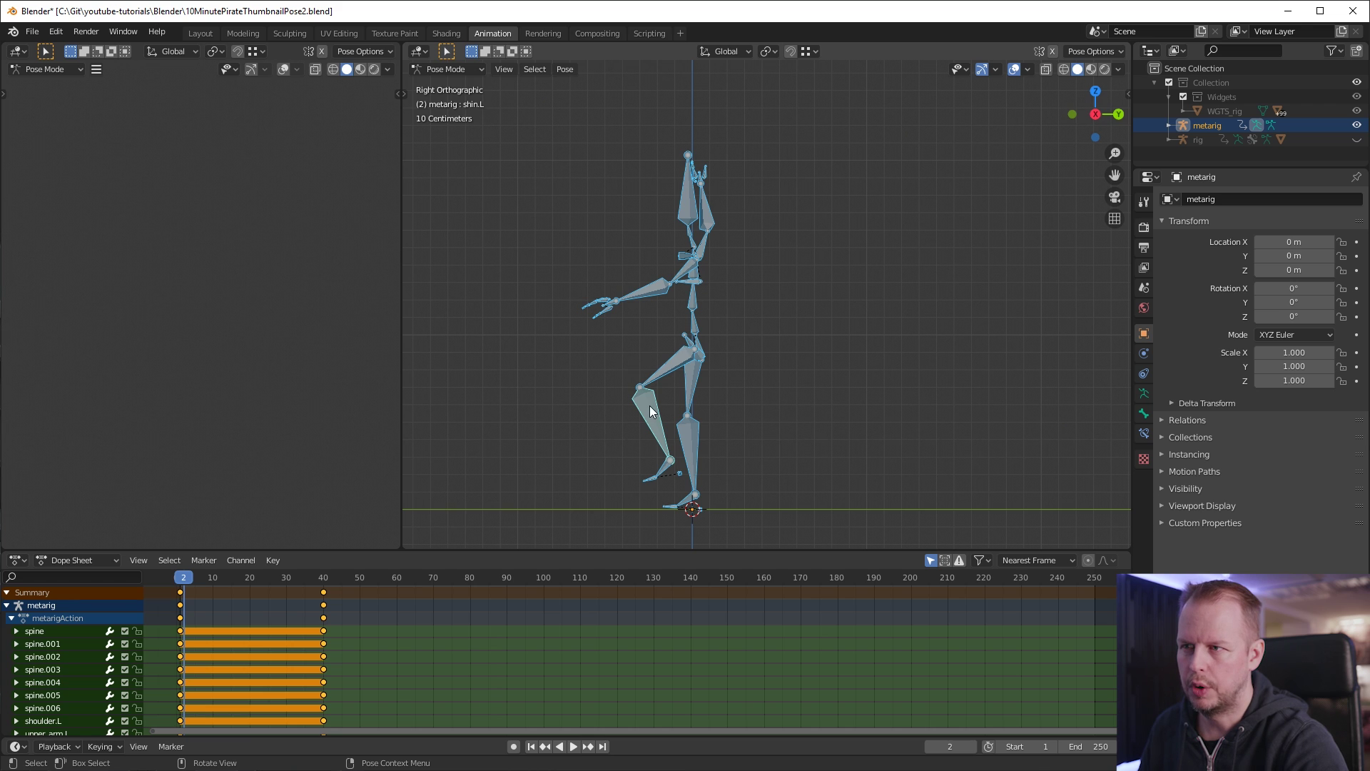
left_click(323, 576)
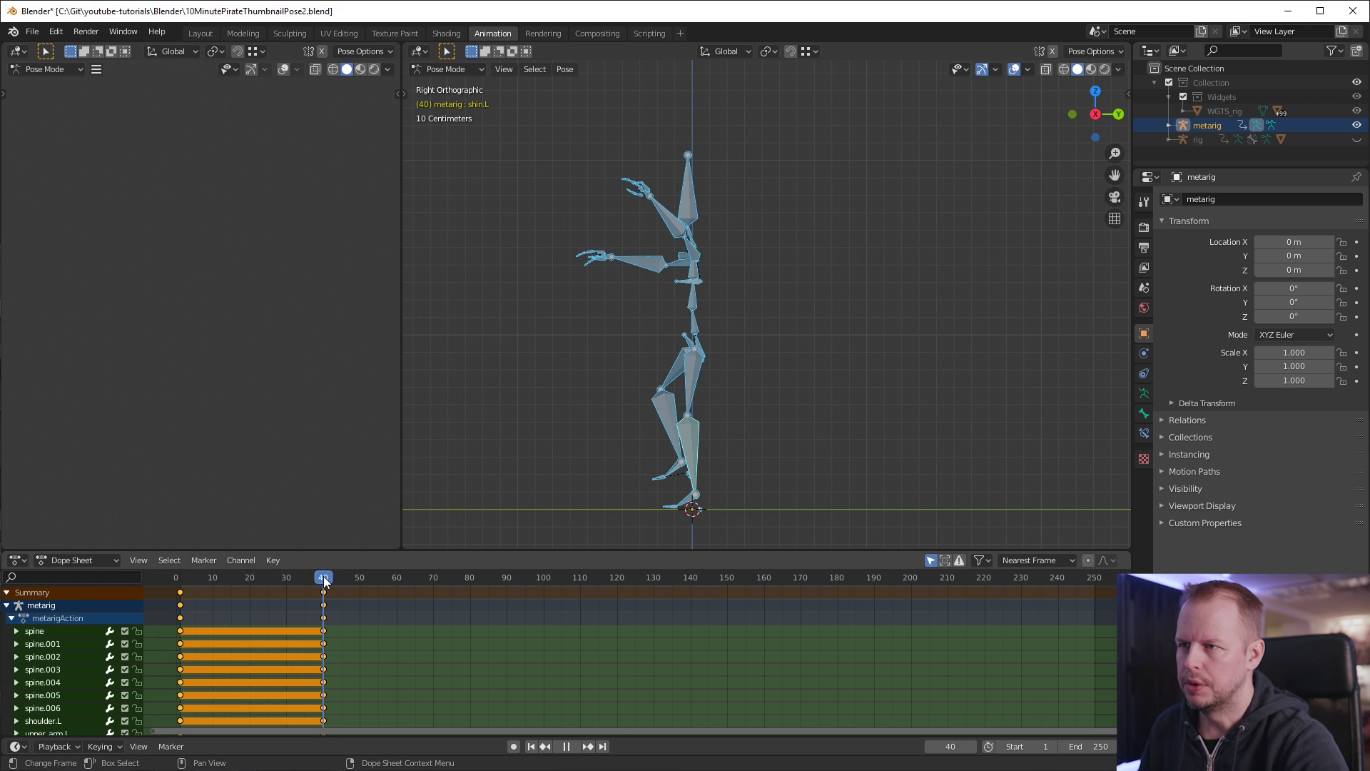
middle_click_drag(606, 377, 863, 366)
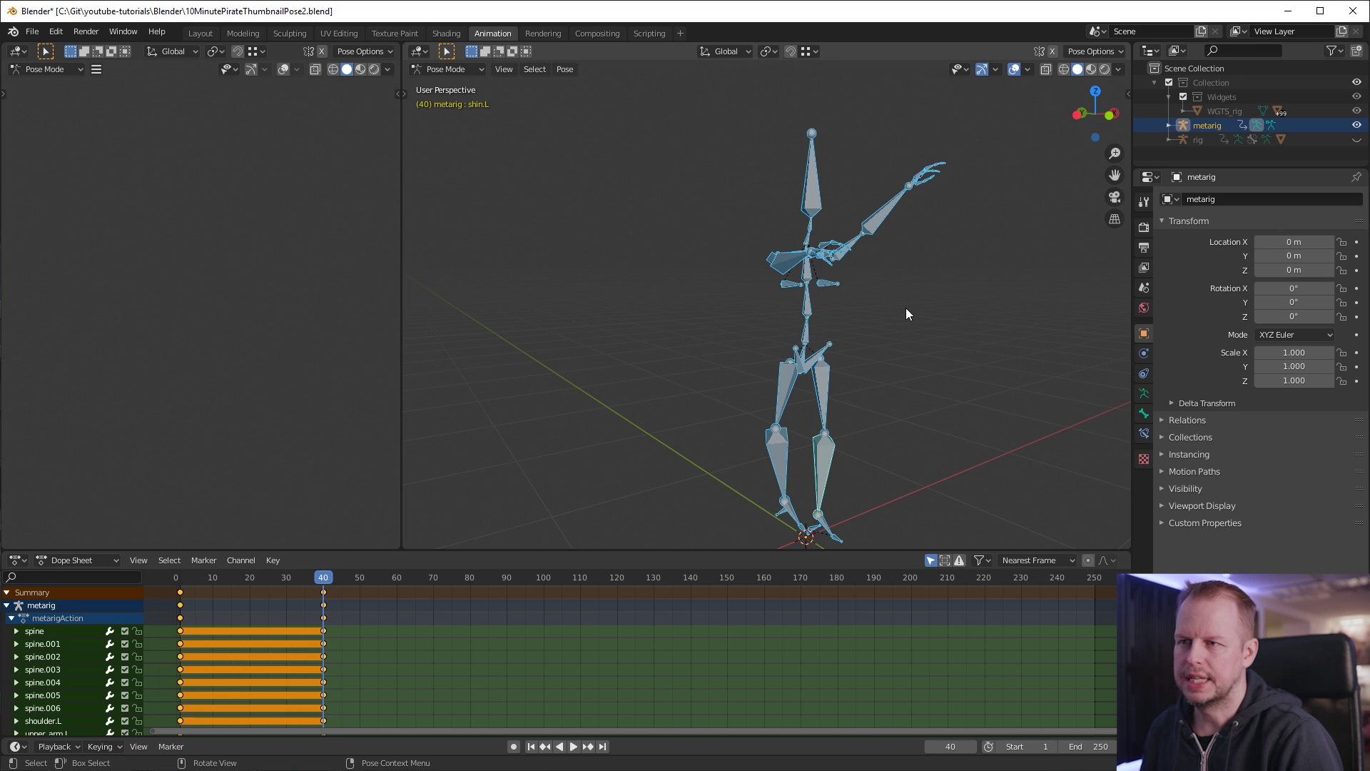
key("KP_1")
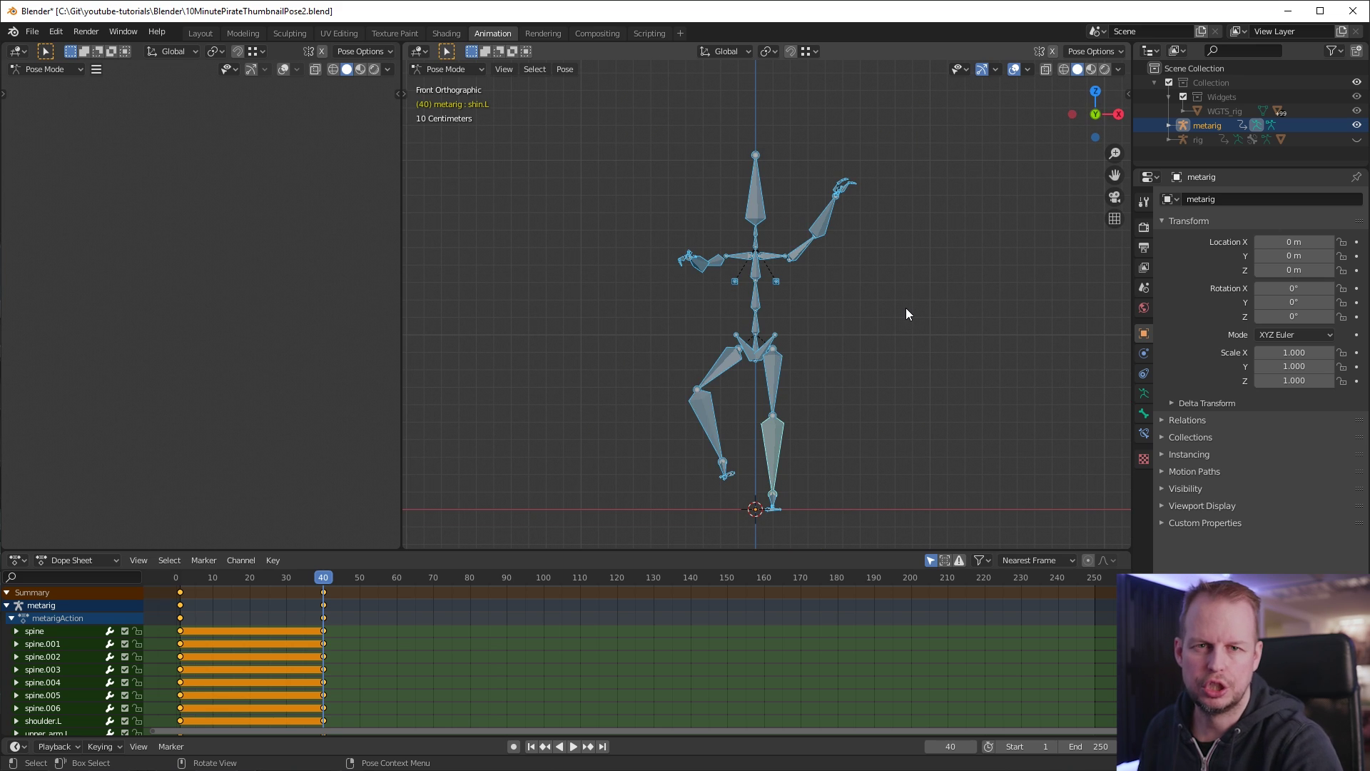